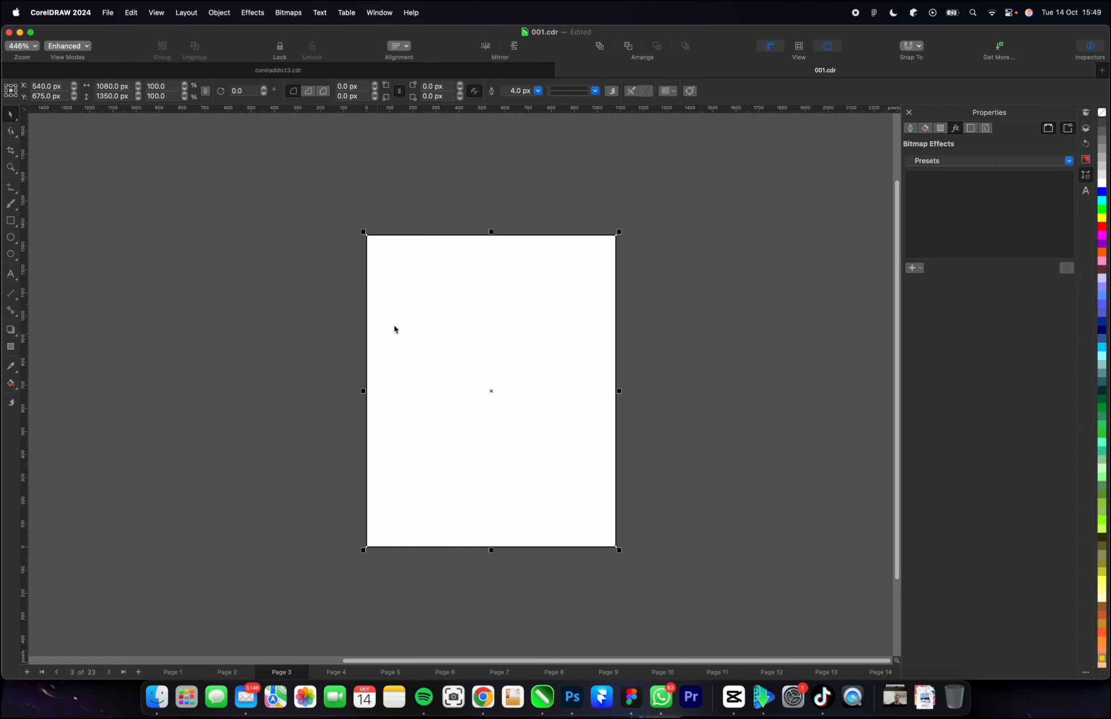
Fill the page-sized rectangle with black and set its outline to none.
{"action": "scroll", "coordinate": [1102, 183], "scroll_direction": "up", "scroll_amount": 2}
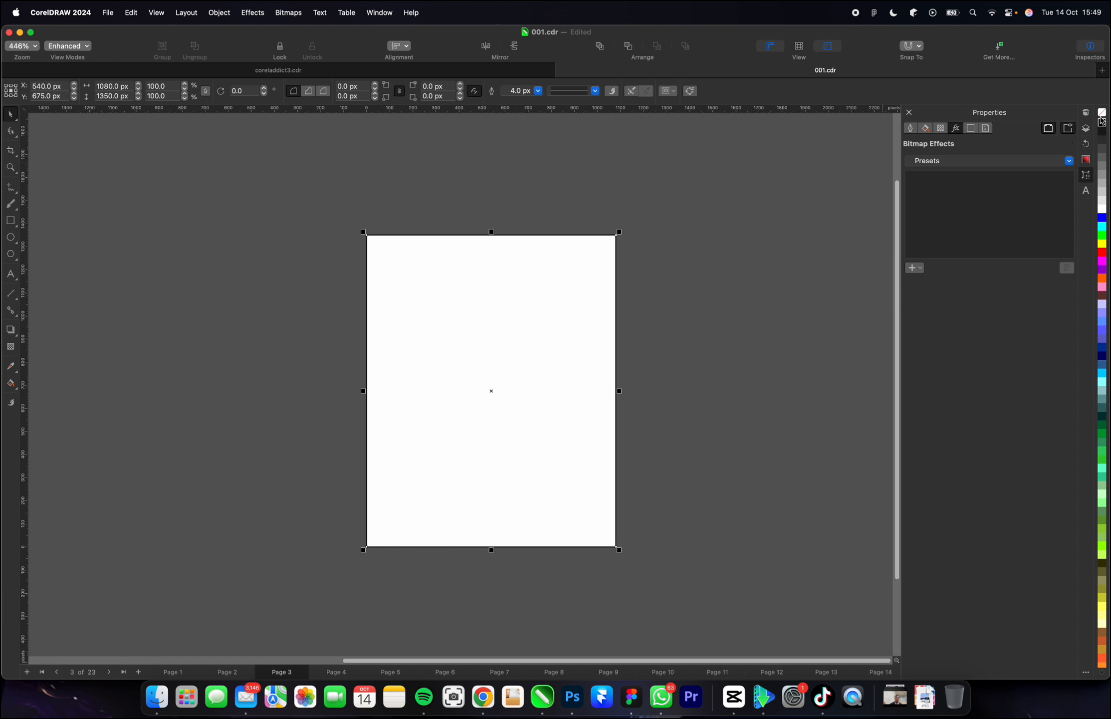
{"action": "left_click", "coordinate": [1102, 120]}
{"action": "right_click", "coordinate": [1102, 113]}
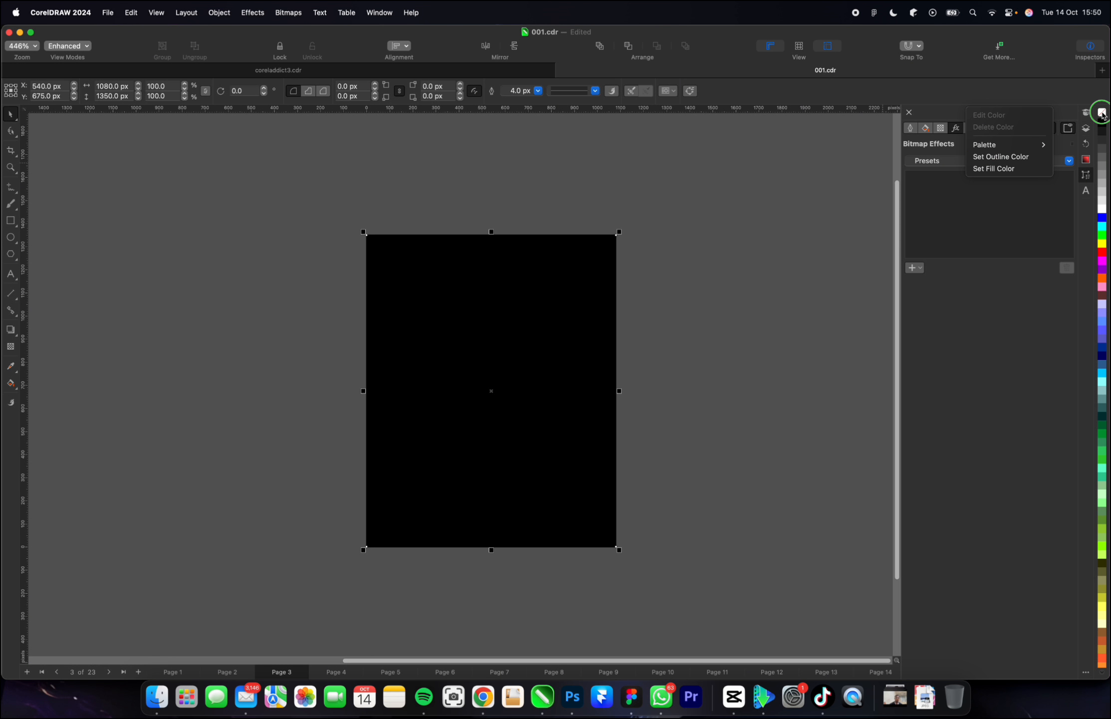
{"action": "left_click", "coordinate": [1000, 156]}
{"action": "left_click", "coordinate": [646, 291]}
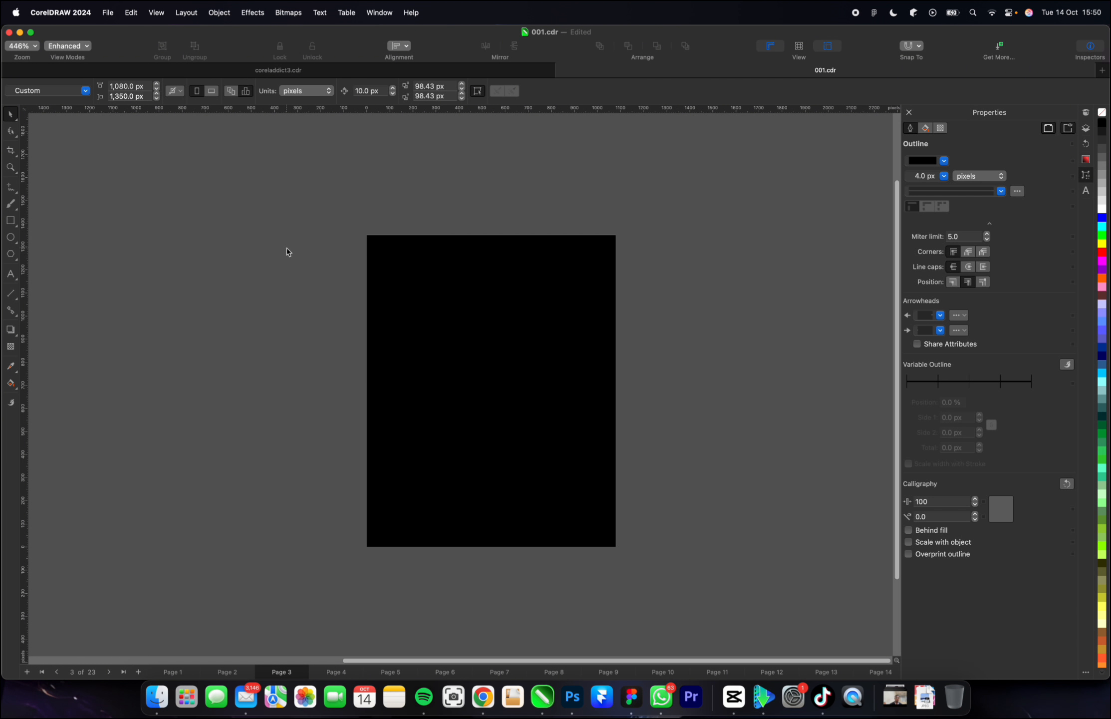
{"action": "left_click", "coordinate": [449, 288]}
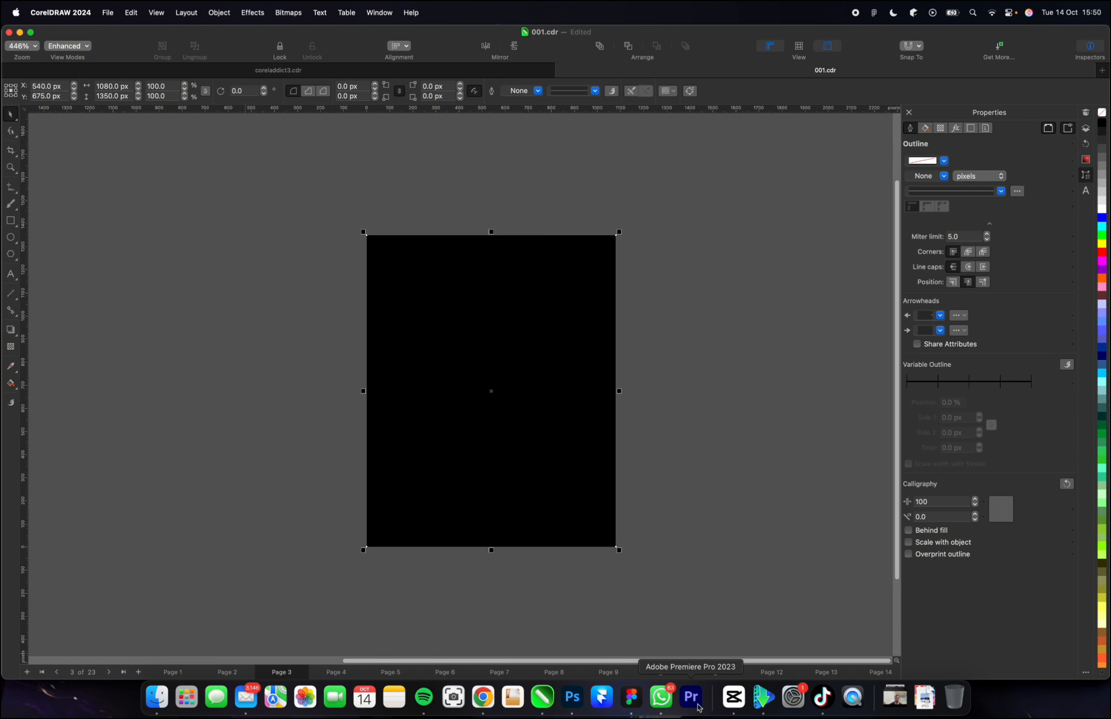
Switch to WhatsApp, find the RAVE CULTTURE logo image in the client's chat and bring it into the CorelDRAW document.
{"action": "left_click", "coordinate": [661, 697]}
{"action": "scroll", "coordinate": [862, 585], "scroll_direction": "down", "scroll_amount": 2}
{"action": "left_click", "coordinate": [862, 529]}
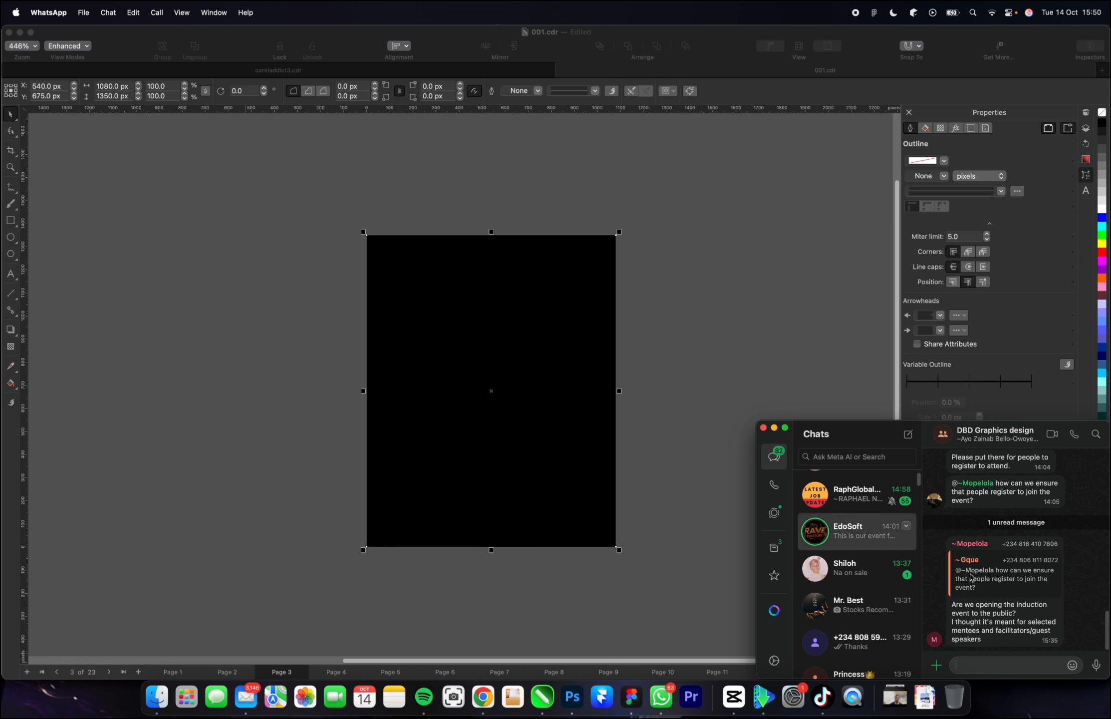
{"action": "scroll", "coordinate": [1003, 566], "scroll_direction": "up", "scroll_amount": 5}
{"action": "scroll", "coordinate": [1003, 567], "scroll_direction": "up", "scroll_amount": 10}
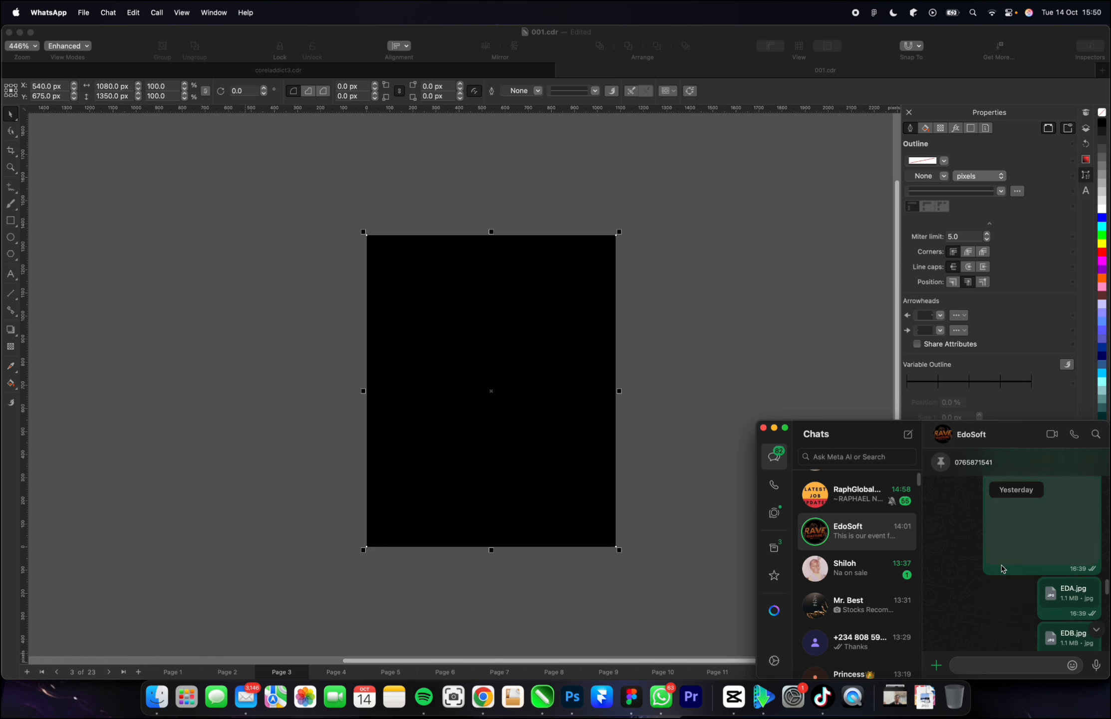
{"action": "scroll", "coordinate": [1002, 569], "scroll_direction": "up", "scroll_amount": 10}
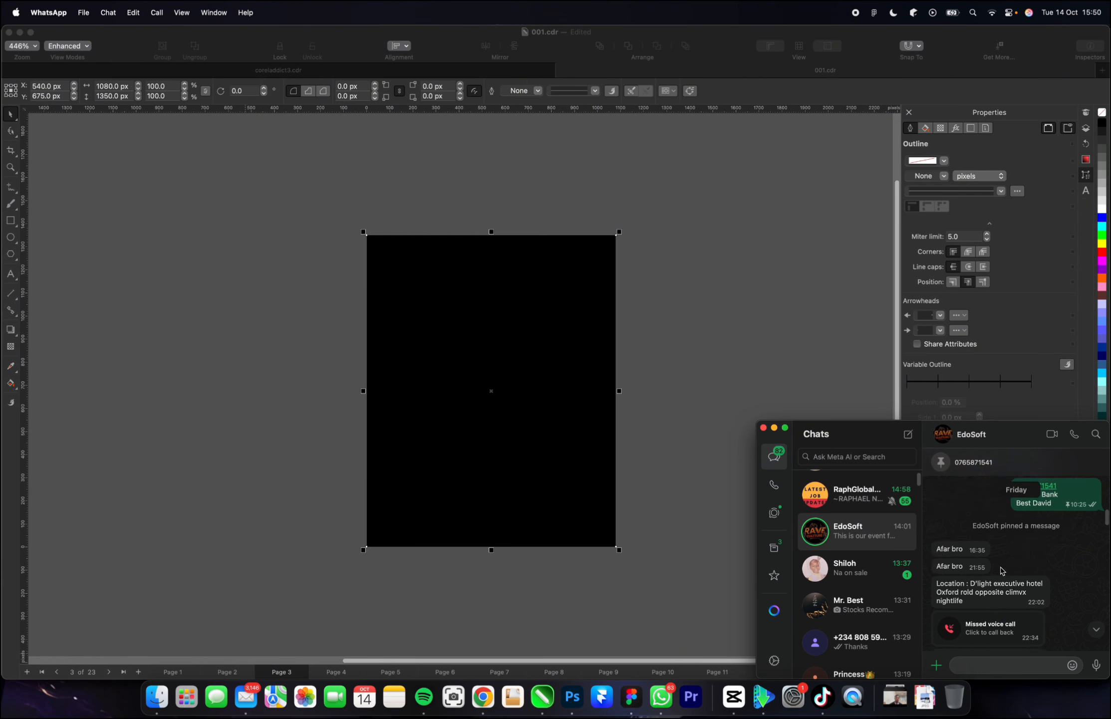
{"action": "scroll", "coordinate": [1000, 570], "scroll_direction": "up", "scroll_amount": 10}
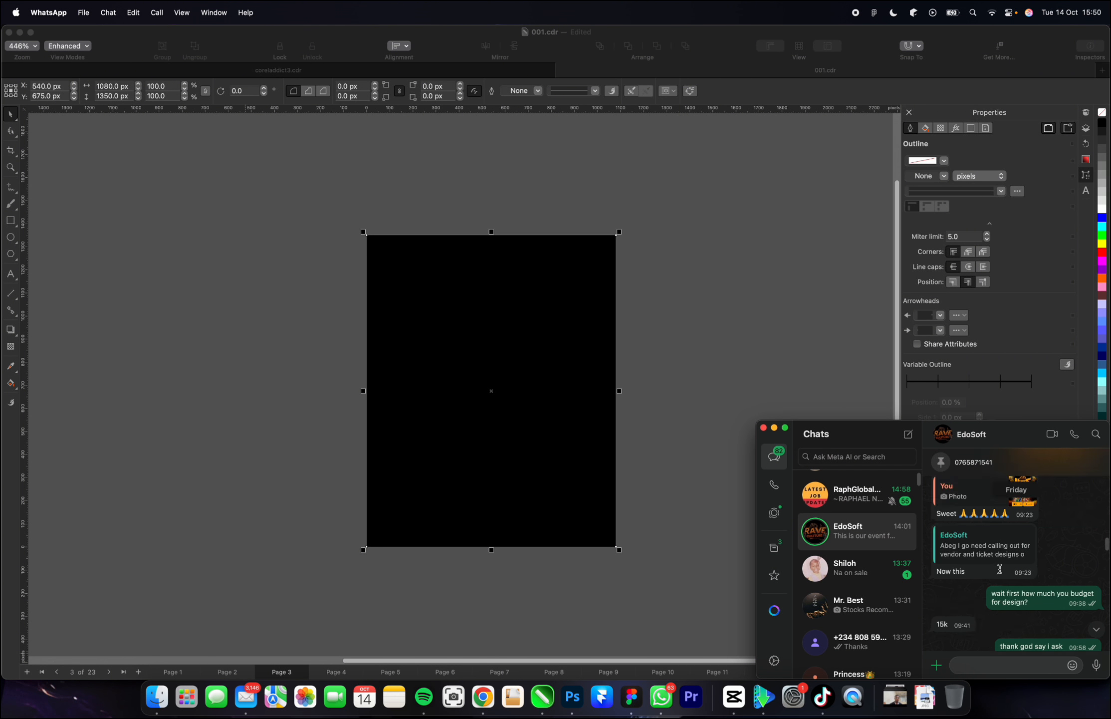
{"action": "scroll", "coordinate": [999, 571], "scroll_direction": "up", "scroll_amount": 10}
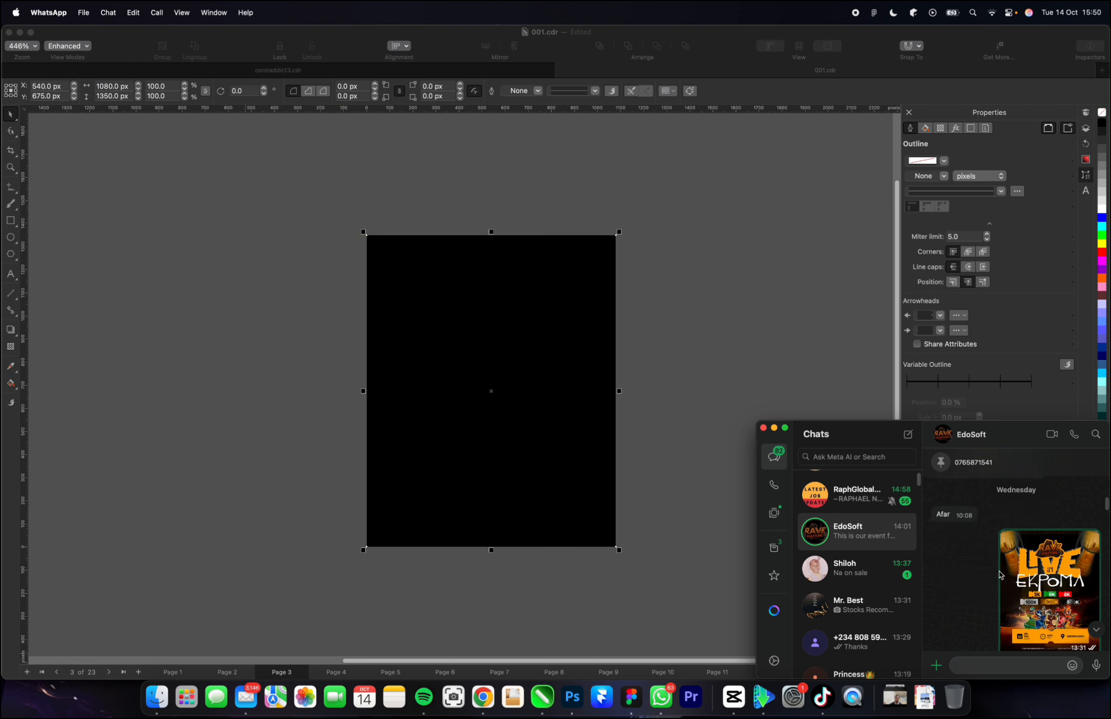
{"action": "scroll", "coordinate": [1000, 574], "scroll_direction": "up", "scroll_amount": 10}
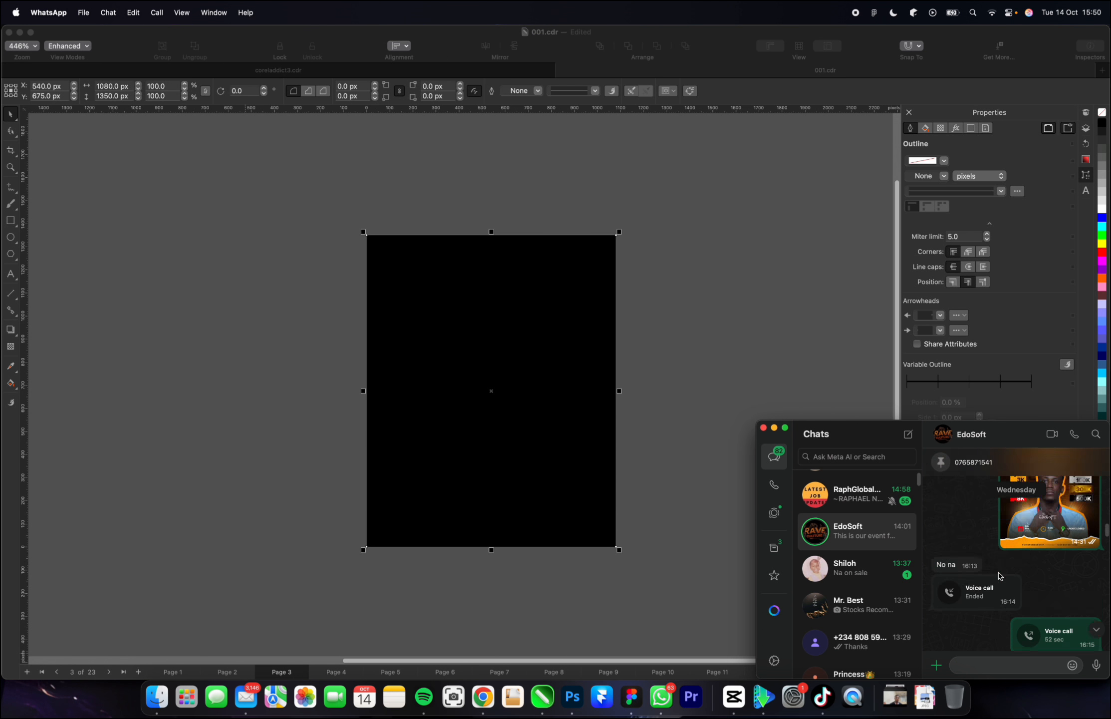
{"action": "scroll", "coordinate": [1000, 574], "scroll_direction": "up", "scroll_amount": 10}
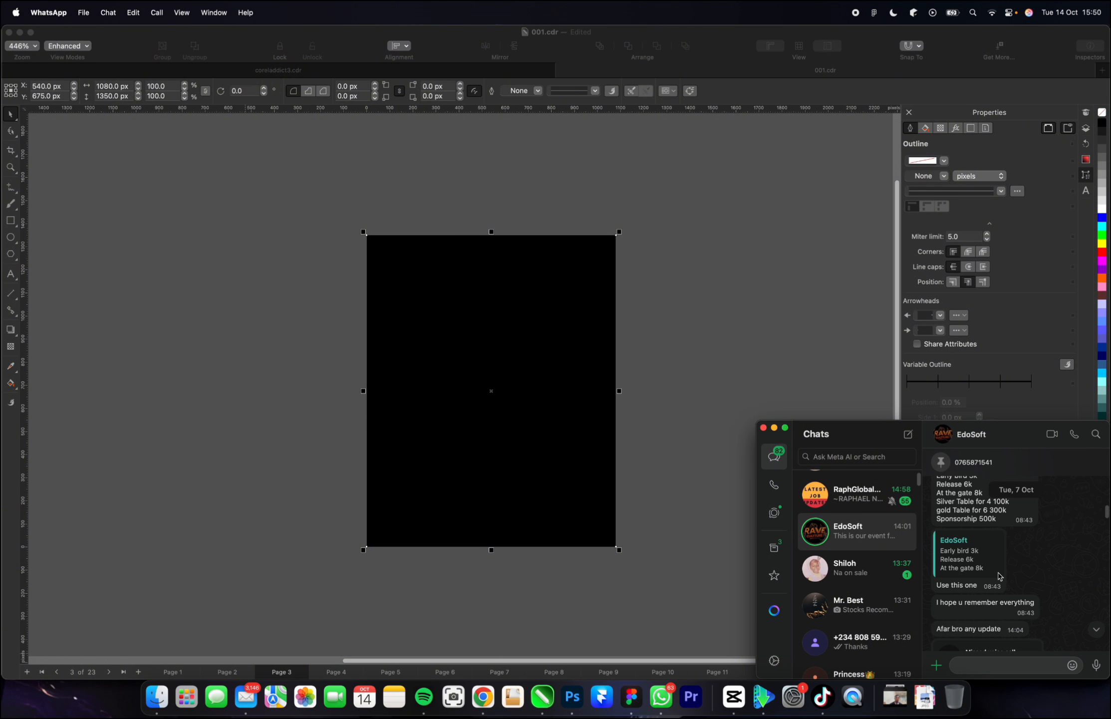
{"action": "scroll", "coordinate": [998, 576], "scroll_direction": "up", "scroll_amount": 10}
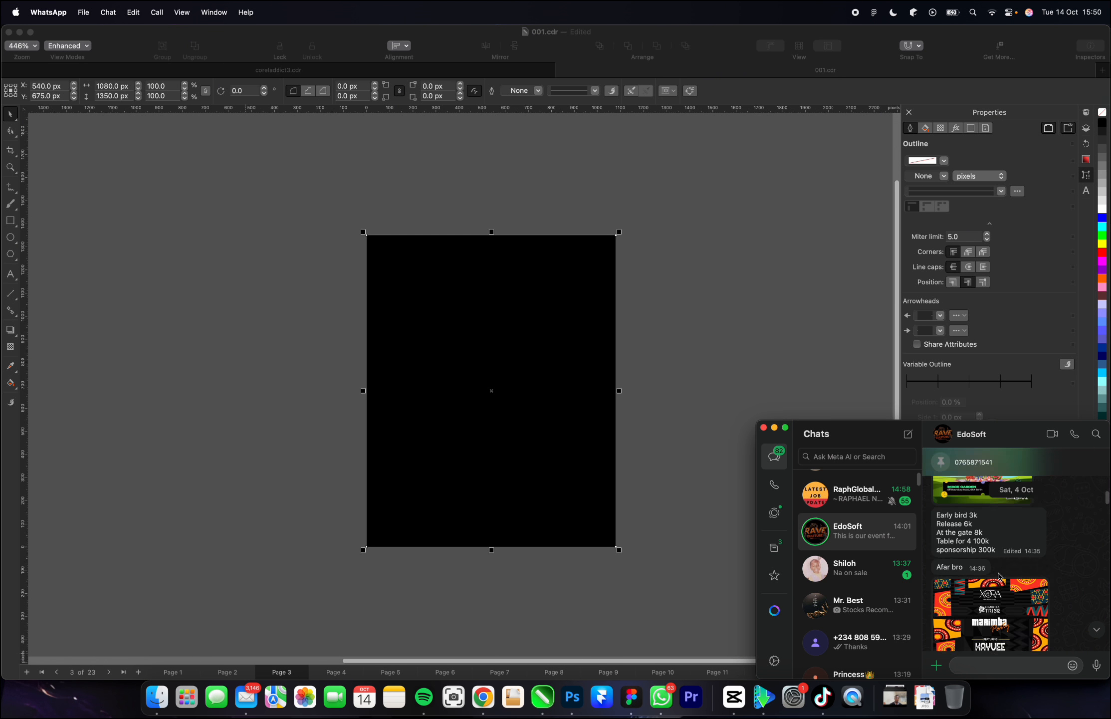
{"action": "scroll", "coordinate": [997, 573], "scroll_direction": "down", "scroll_amount": 5}
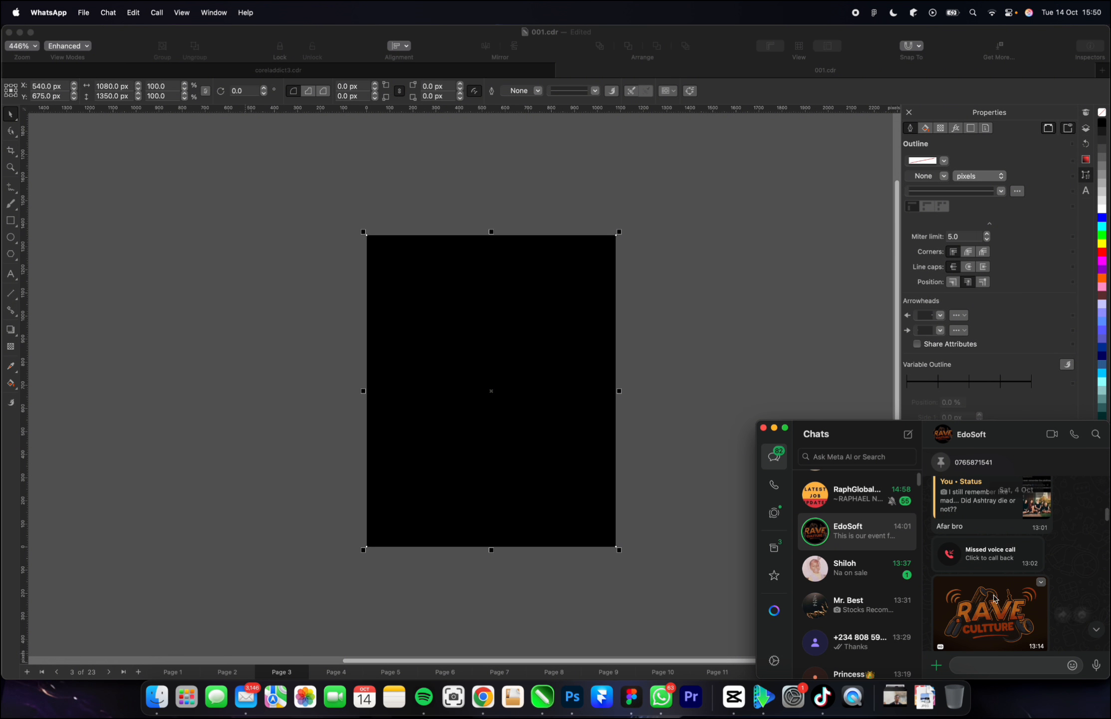
{"action": "left_click_drag", "start_coordinate": [990, 611], "coordinate": [309, 334]}
Scale the RAVE CULTTURE logo to about 619 × 413 px and place it just left of the black rectangle's upper part.
{"action": "scroll", "coordinate": [725, 383], "scroll_direction": "down", "scroll_amount": 3}
{"action": "scroll", "coordinate": [755, 314], "scroll_direction": "up", "scroll_amount": 3}
{"action": "left_click_drag", "start_coordinate": [407, 205], "coordinate": [206, 340]}
{"action": "left_click_drag", "start_coordinate": [128, 388], "coordinate": [269, 329]}
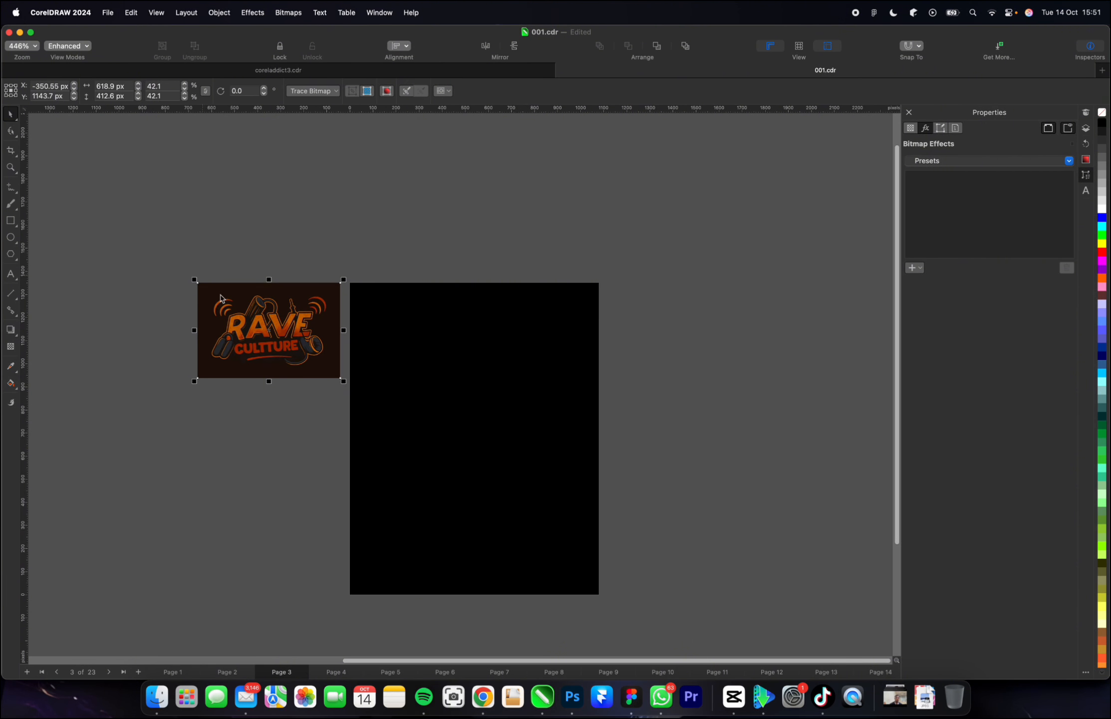
Start a Pen tool path along the logo's outer edge, tracing the left headphone up to the base of the letter R.
{"action": "scroll", "coordinate": [229, 325], "scroll_direction": "up", "scroll_amount": 5}
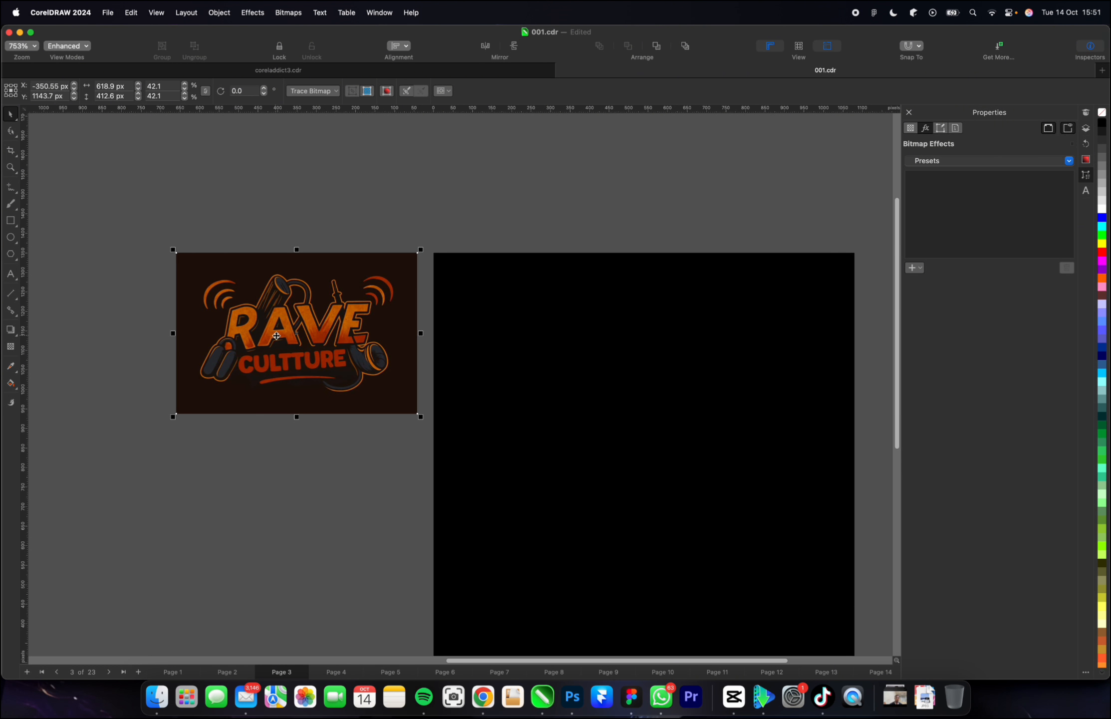
{"action": "scroll", "coordinate": [276, 335], "scroll_direction": "down", "scroll_amount": 3}
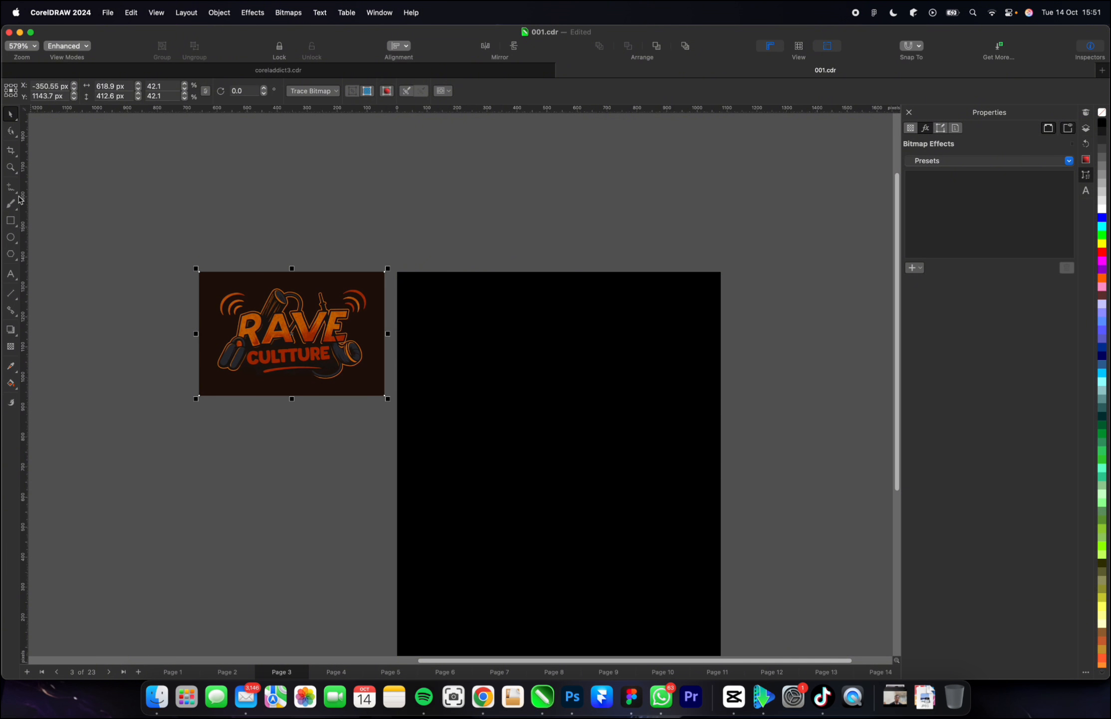
{"action": "left_click", "coordinate": [18, 193]}
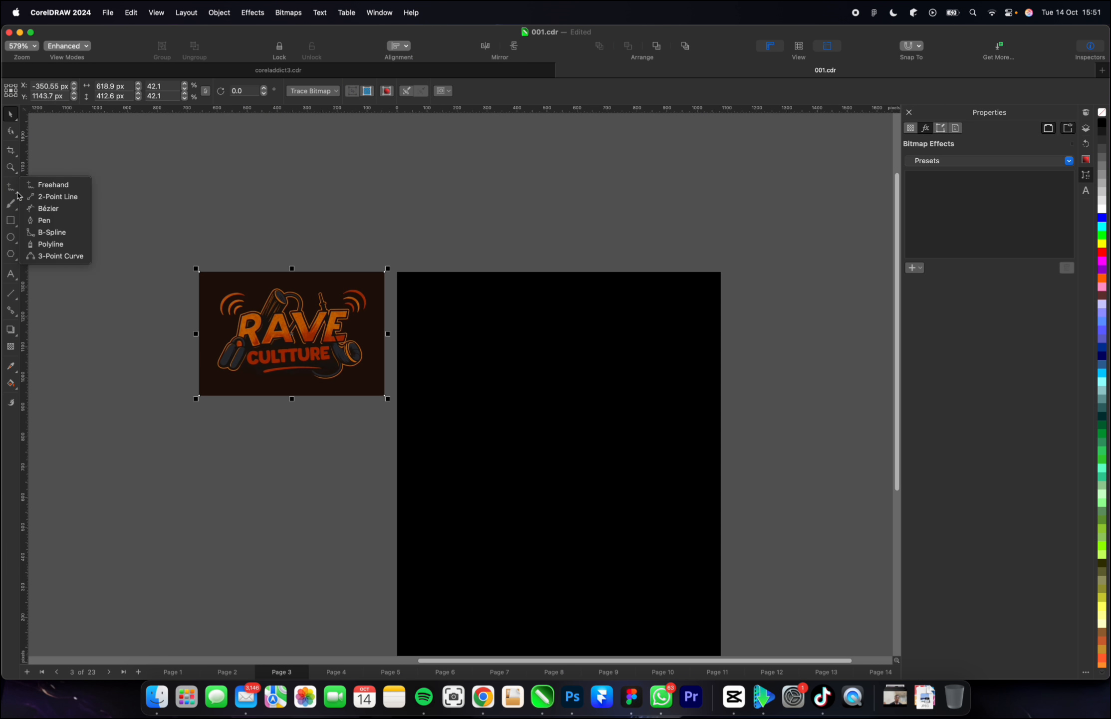
{"action": "left_click", "coordinate": [40, 221]}
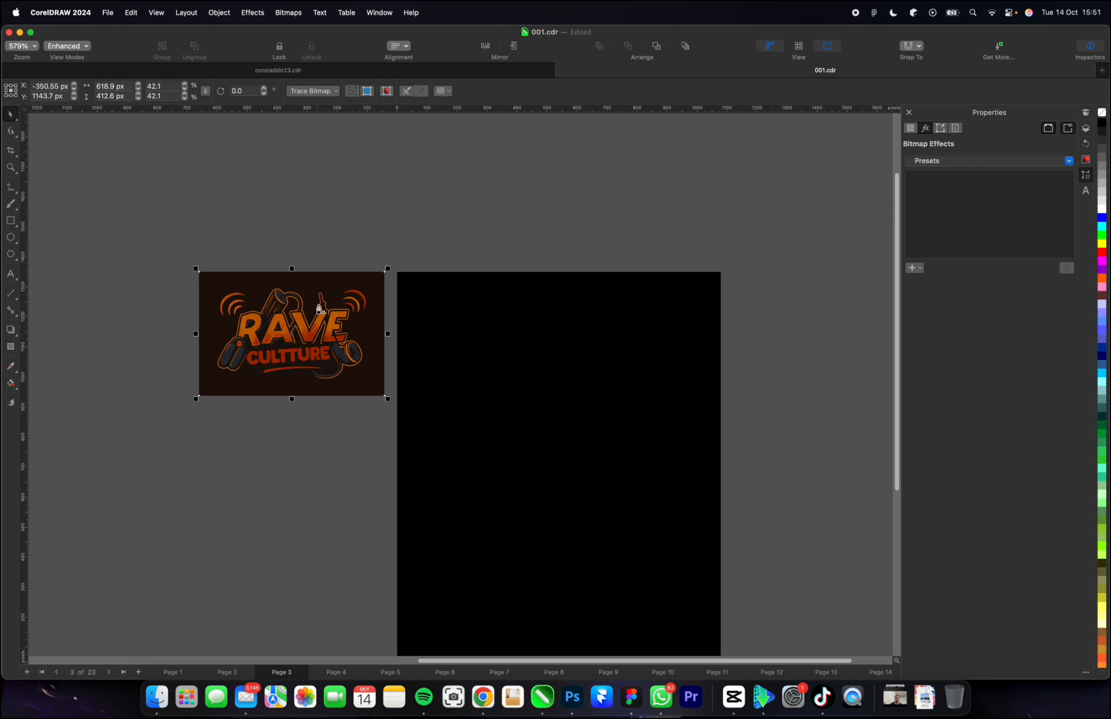
{"action": "scroll", "coordinate": [329, 312], "scroll_direction": "up", "scroll_amount": 10}
{"action": "scroll", "coordinate": [452, 464], "scroll_direction": "down", "scroll_amount": 3}
{"action": "scroll", "coordinate": [136, 409], "scroll_direction": "up", "scroll_amount": 3}
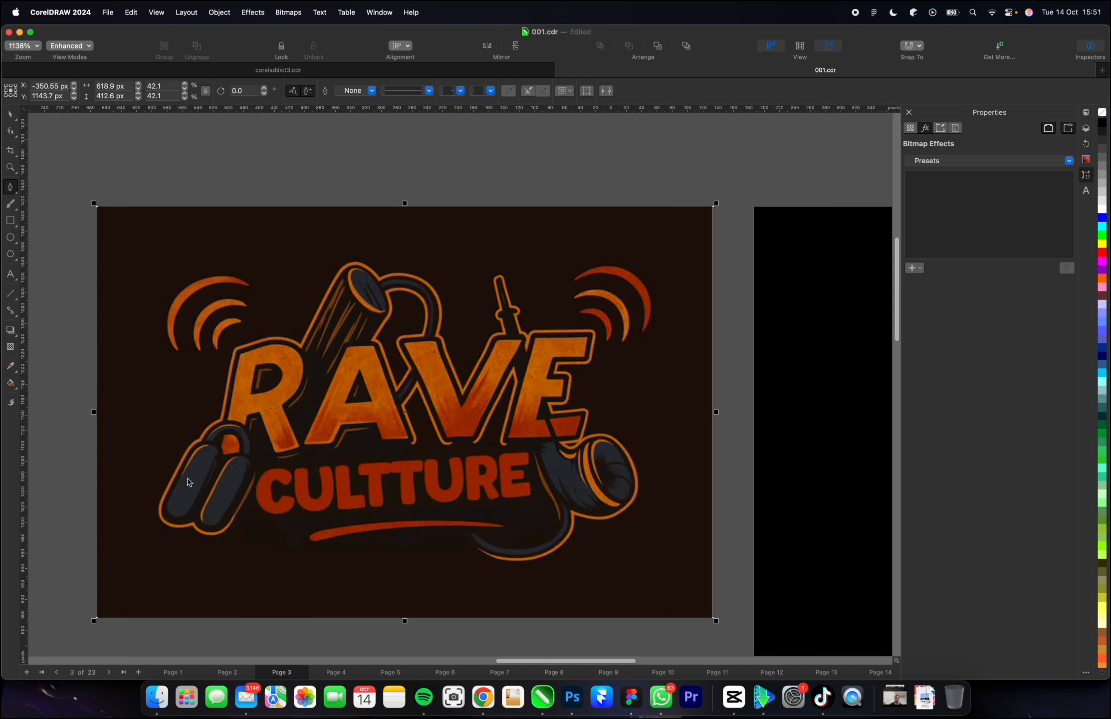
{"action": "left_click", "coordinate": [161, 509]}
{"action": "scroll", "coordinate": [192, 449], "scroll_direction": "up", "scroll_amount": 4}
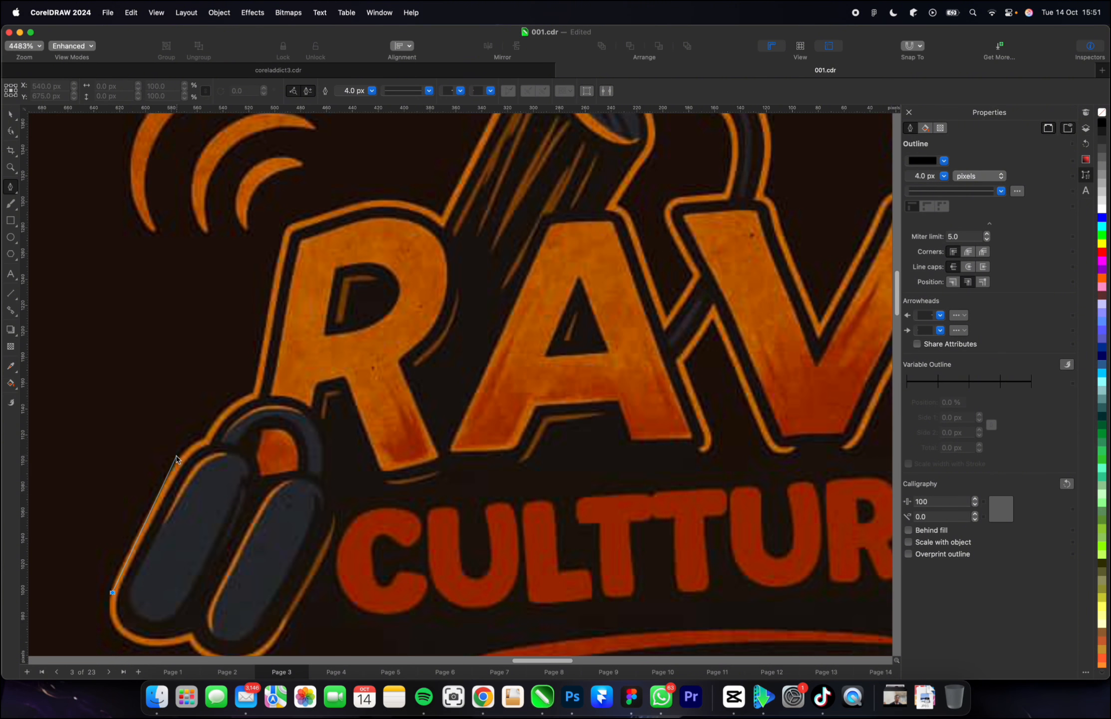
{"action": "left_click", "coordinate": [176, 460]}
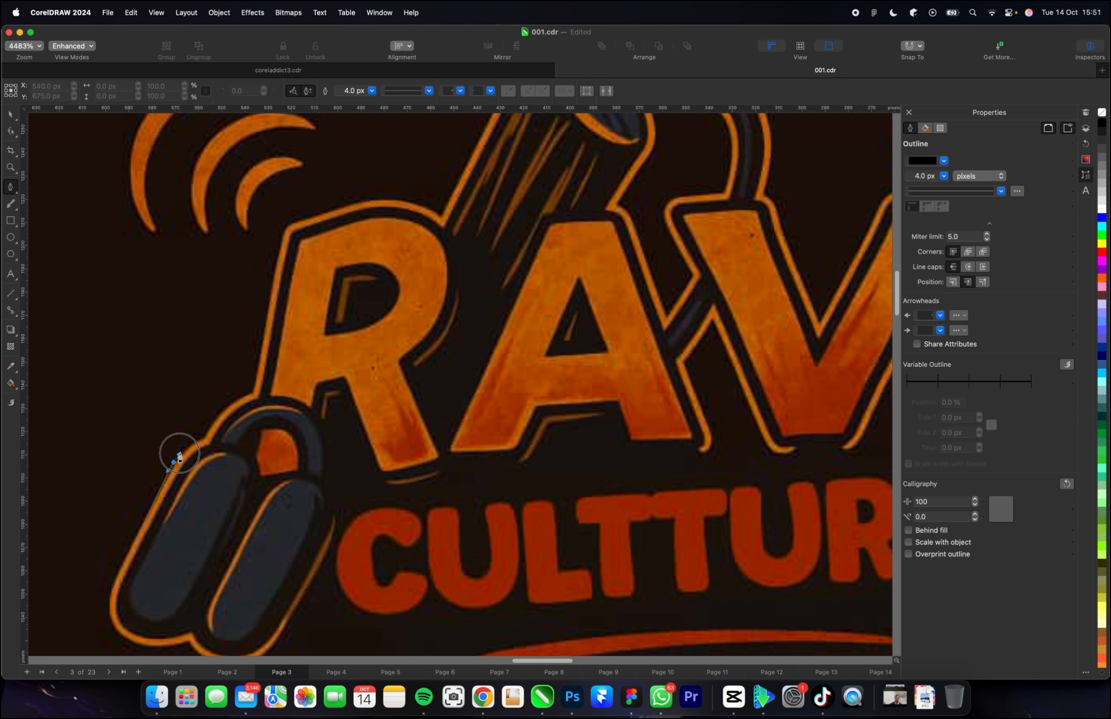
{"action": "left_click", "coordinate": [204, 439]}
{"action": "left_click", "coordinate": [215, 416]}
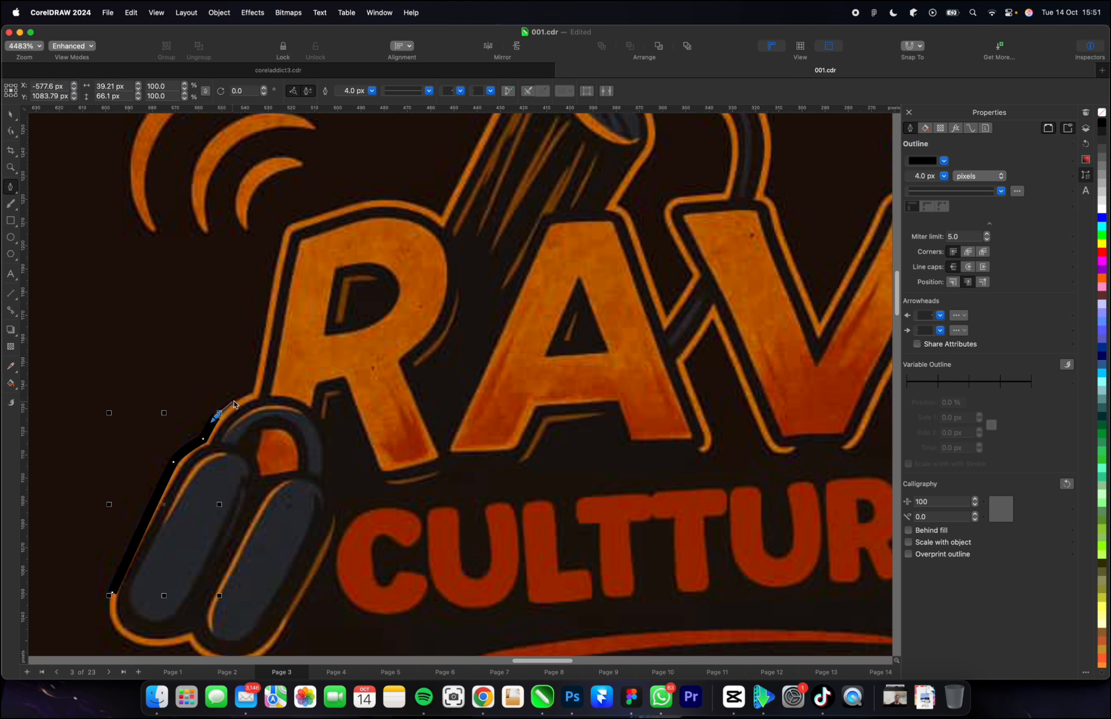
{"action": "left_click_drag", "start_coordinate": [239, 398], "coordinate": [254, 396]}
{"action": "left_click", "coordinate": [254, 390]}
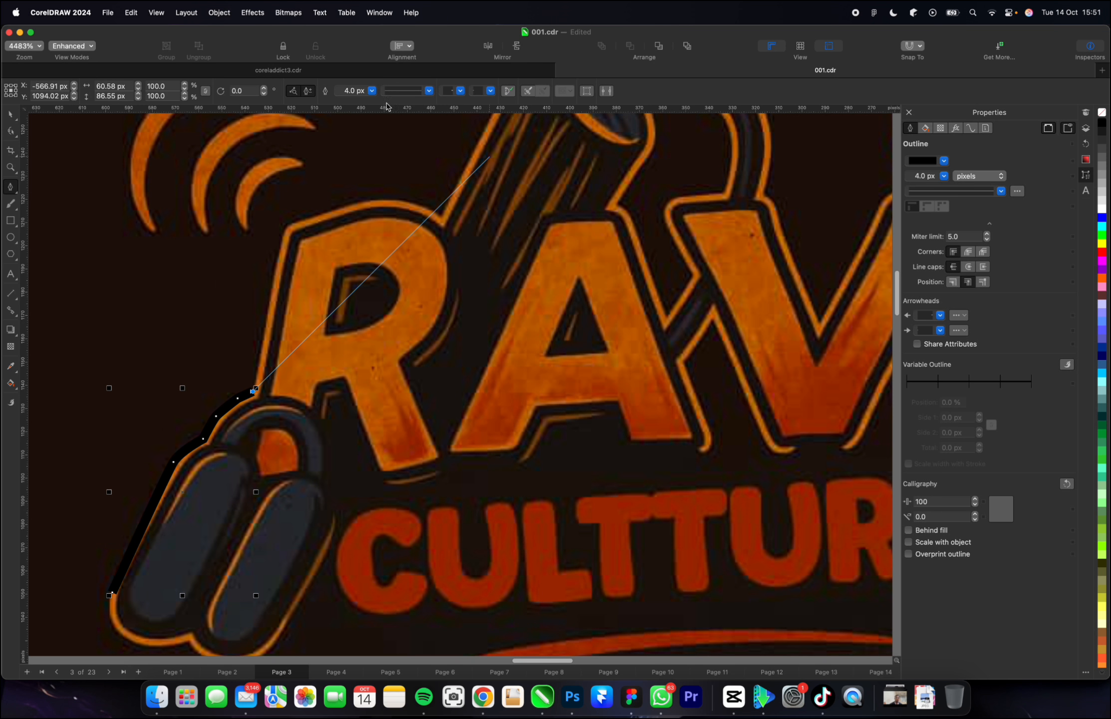
Set the path's outline width to 1.0 px and continue tracing along the left and upper edges of the letter R.
{"action": "left_click", "coordinate": [372, 91]}
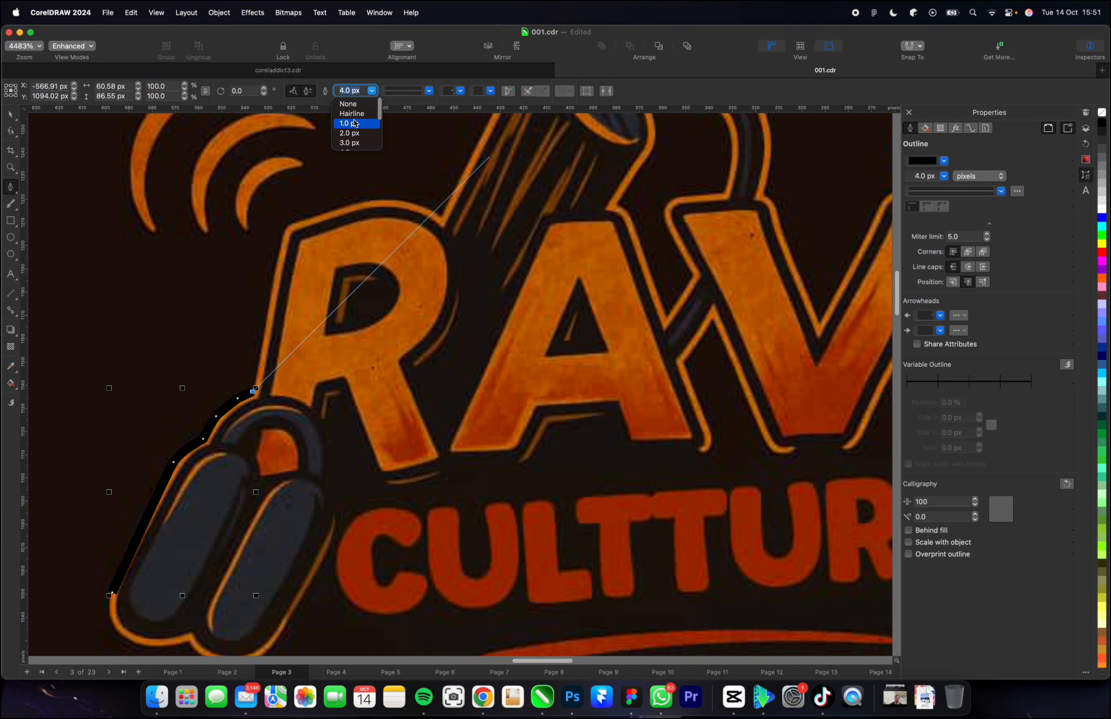
{"action": "left_click", "coordinate": [354, 123]}
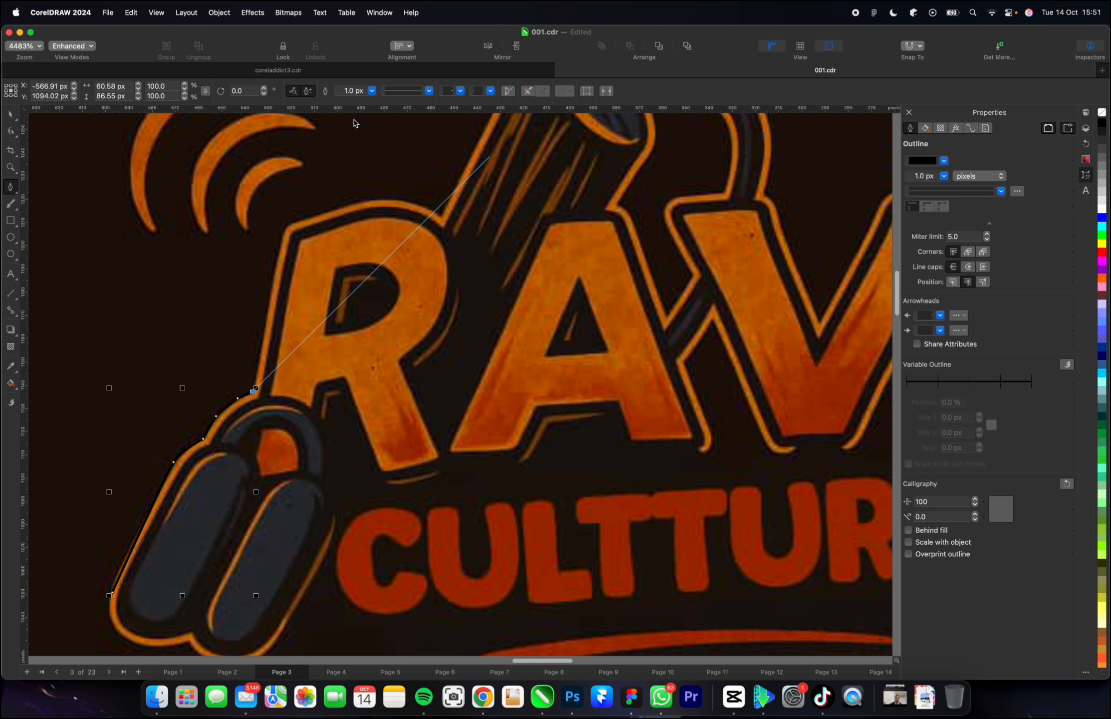
{"action": "left_click", "coordinate": [274, 286]}
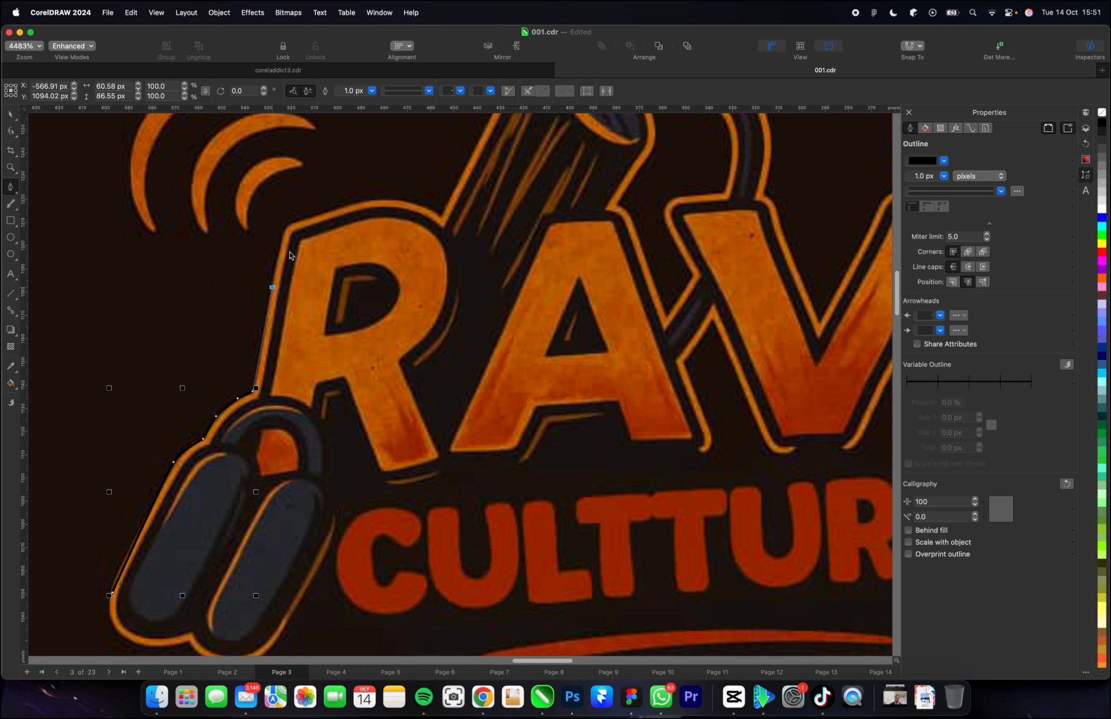
{"action": "left_click", "coordinate": [286, 223]}
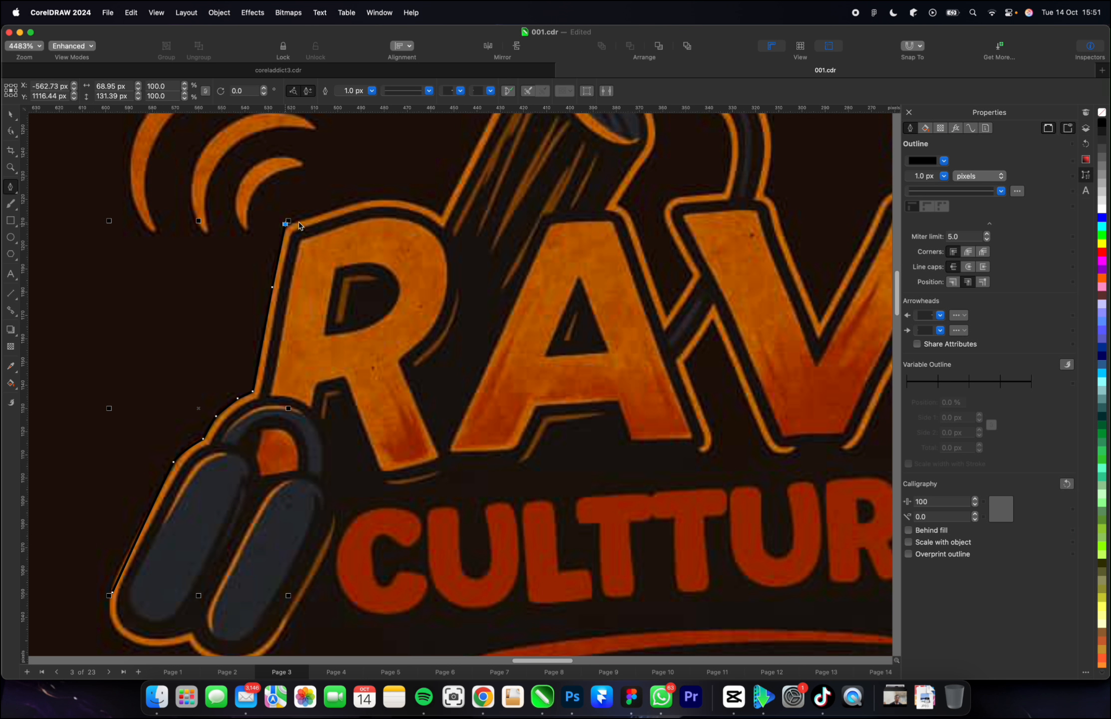
{"action": "left_click", "coordinate": [368, 199]}
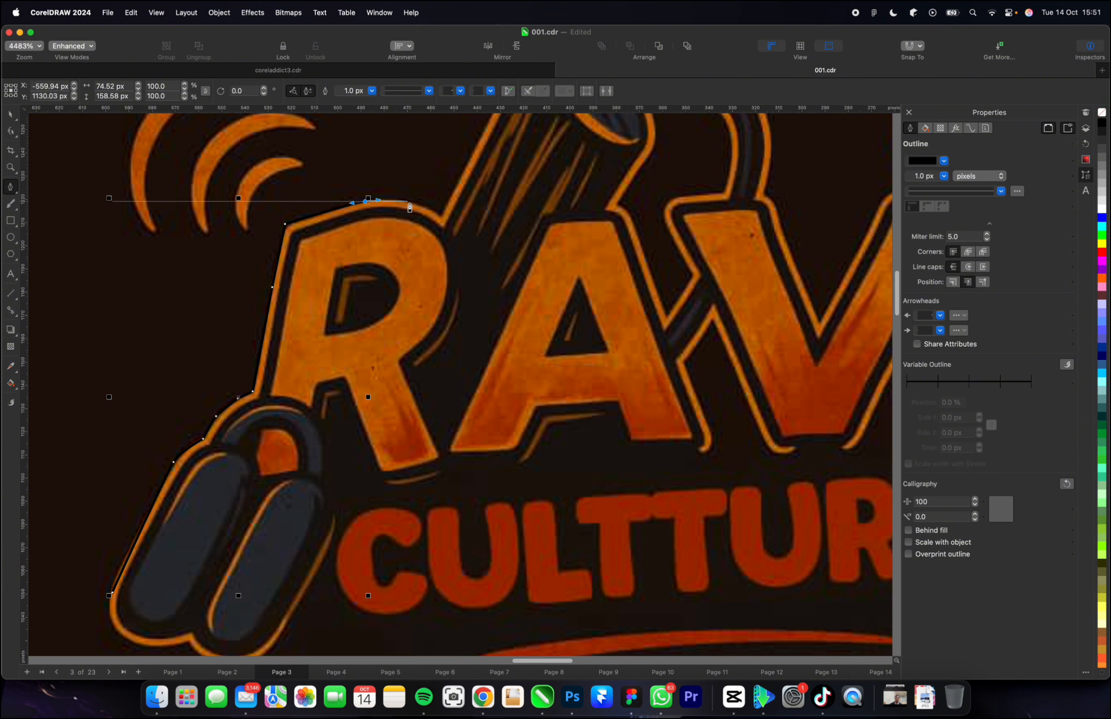
{"action": "left_click_drag", "start_coordinate": [427, 209], "coordinate": [429, 212]}
{"action": "left_click", "coordinate": [440, 219]}
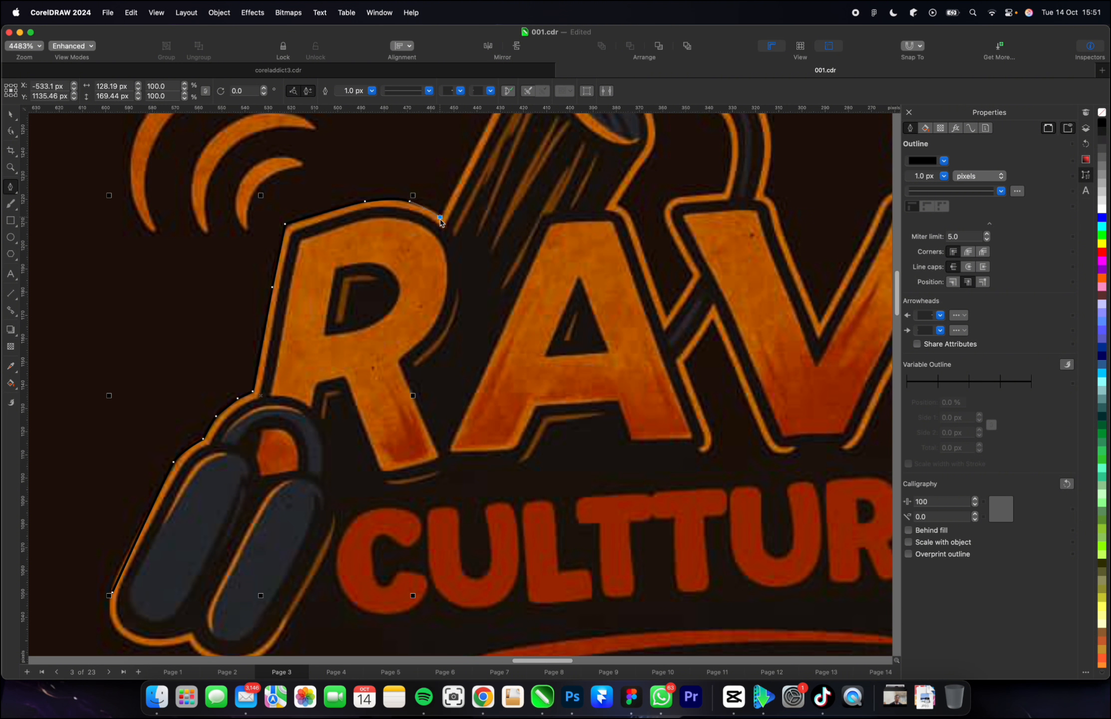
Continue the path up the slanted cylinder above the letters and over its rounded top to the start of the curved cable.
{"action": "scroll", "coordinate": [399, 286], "scroll_direction": "down", "scroll_amount": 7}
{"action": "scroll", "coordinate": [401, 286], "scroll_direction": "up", "scroll_amount": 2}
{"action": "scroll", "coordinate": [401, 288], "scroll_direction": "up", "scroll_amount": 6}
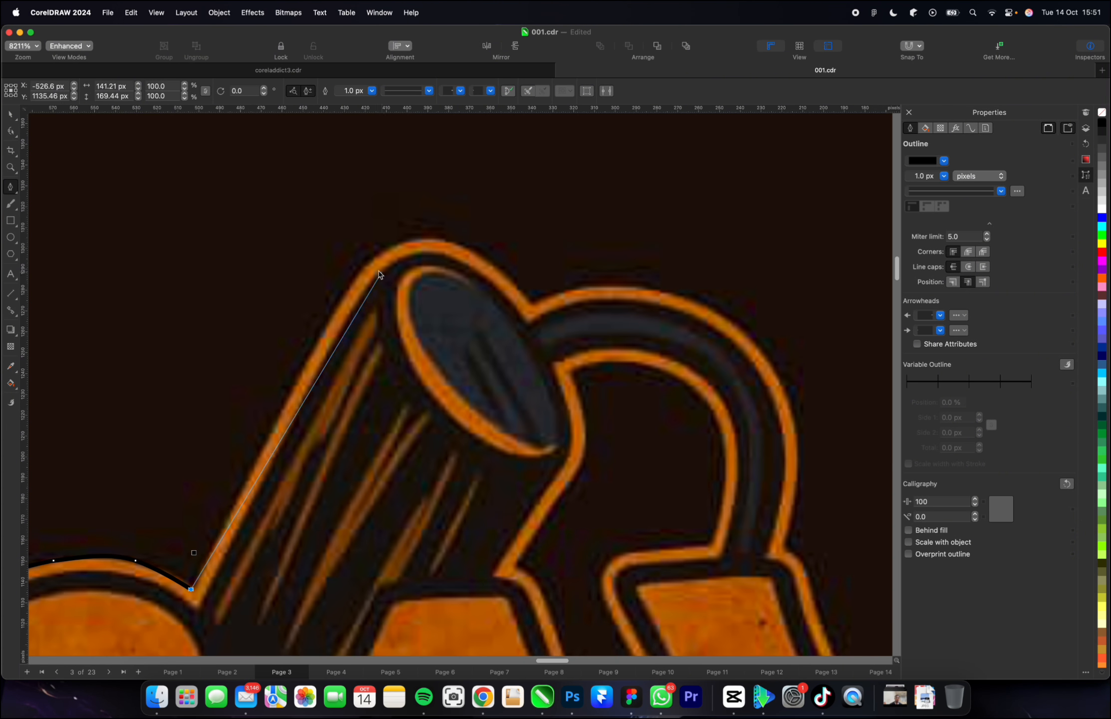
{"action": "left_click_drag", "start_coordinate": [362, 260], "coordinate": [480, 256]}
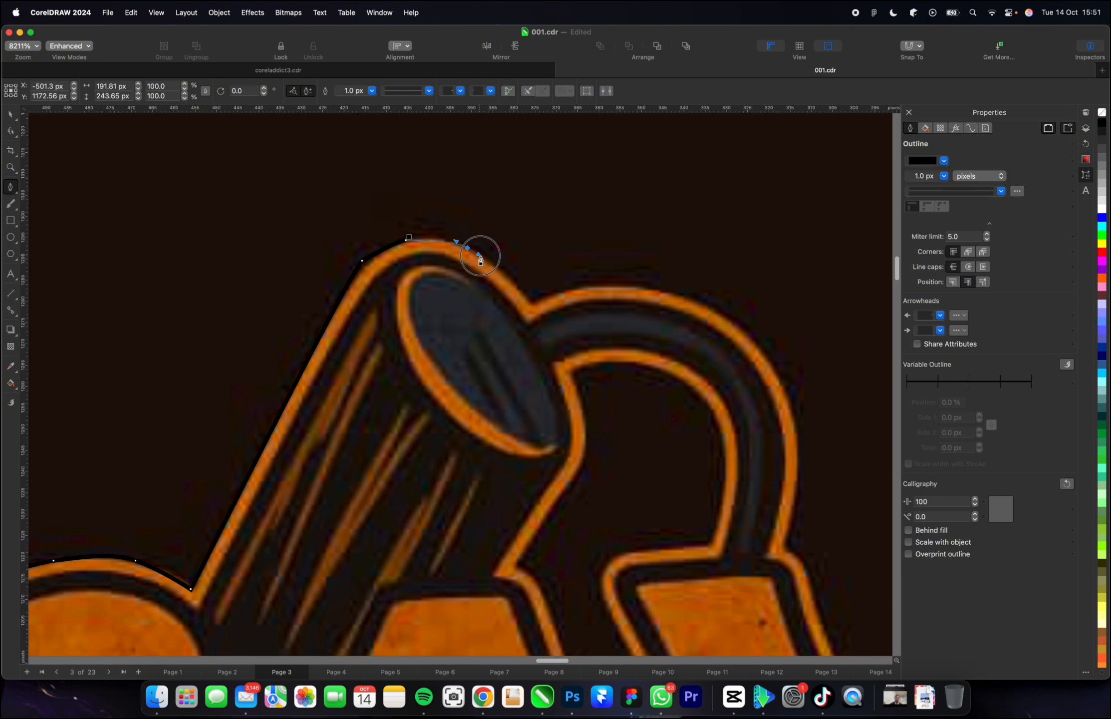
{"action": "left_click", "coordinate": [514, 281]}
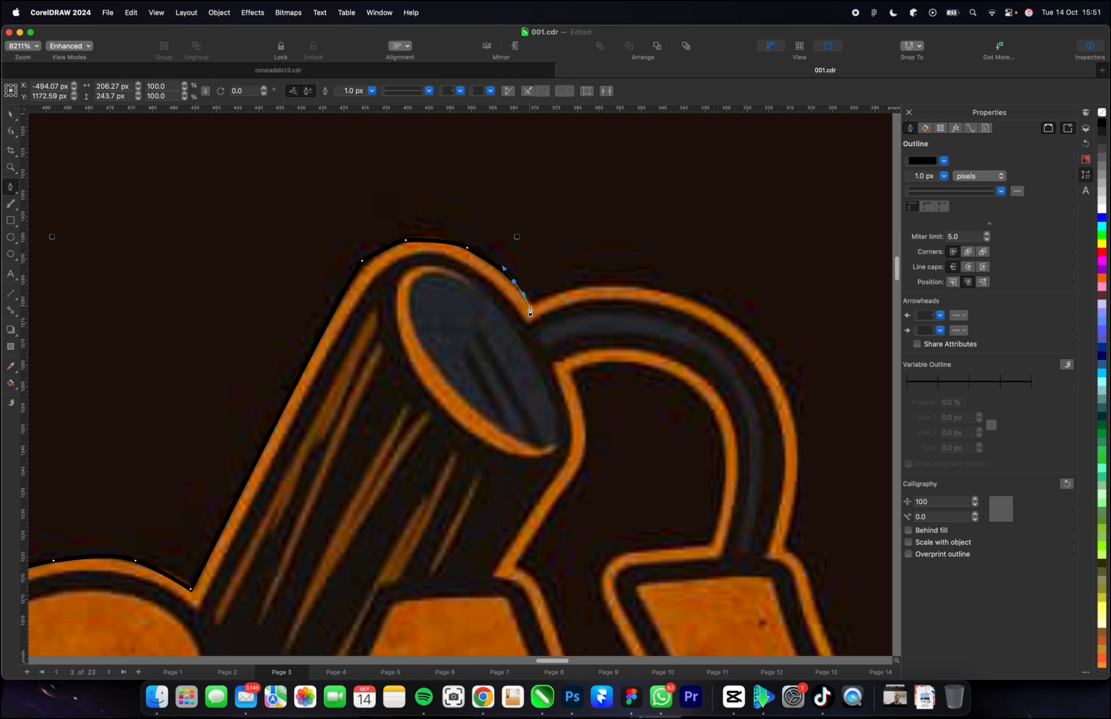
{"action": "left_click", "coordinate": [530, 306]}
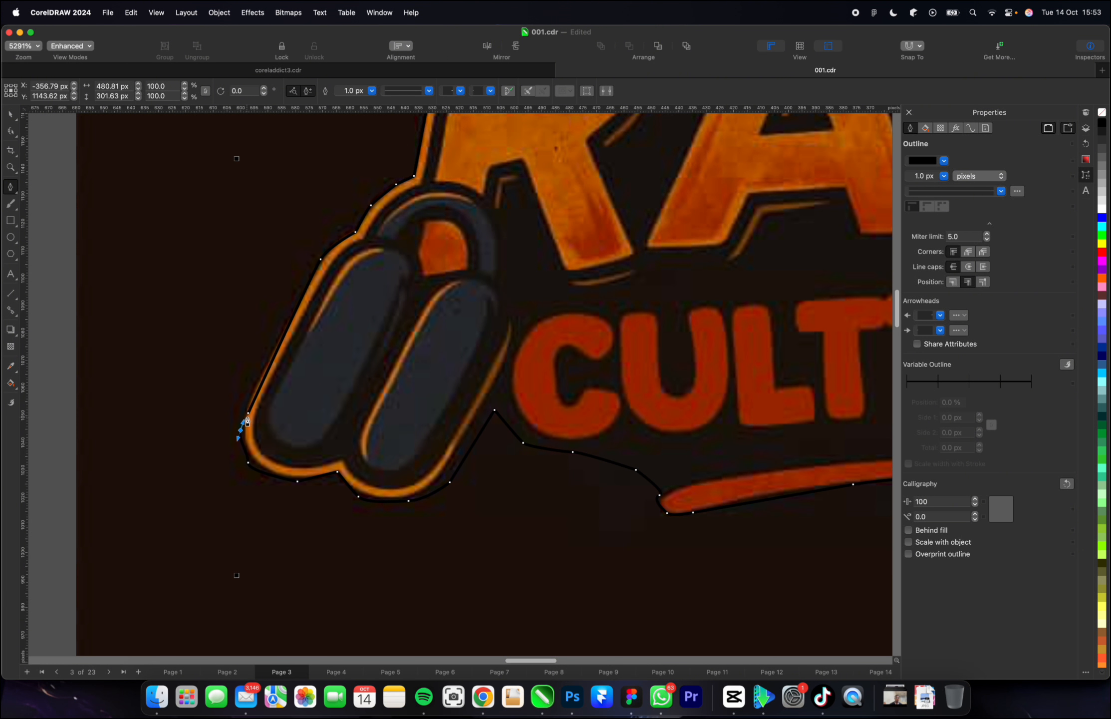
Close the logo outline path at its starting node on the left headphone and leave the Pen tool.
{"action": "left_click", "coordinate": [248, 413]}
{"action": "scroll", "coordinate": [261, 436], "scroll_direction": "down", "scroll_amount": 5}
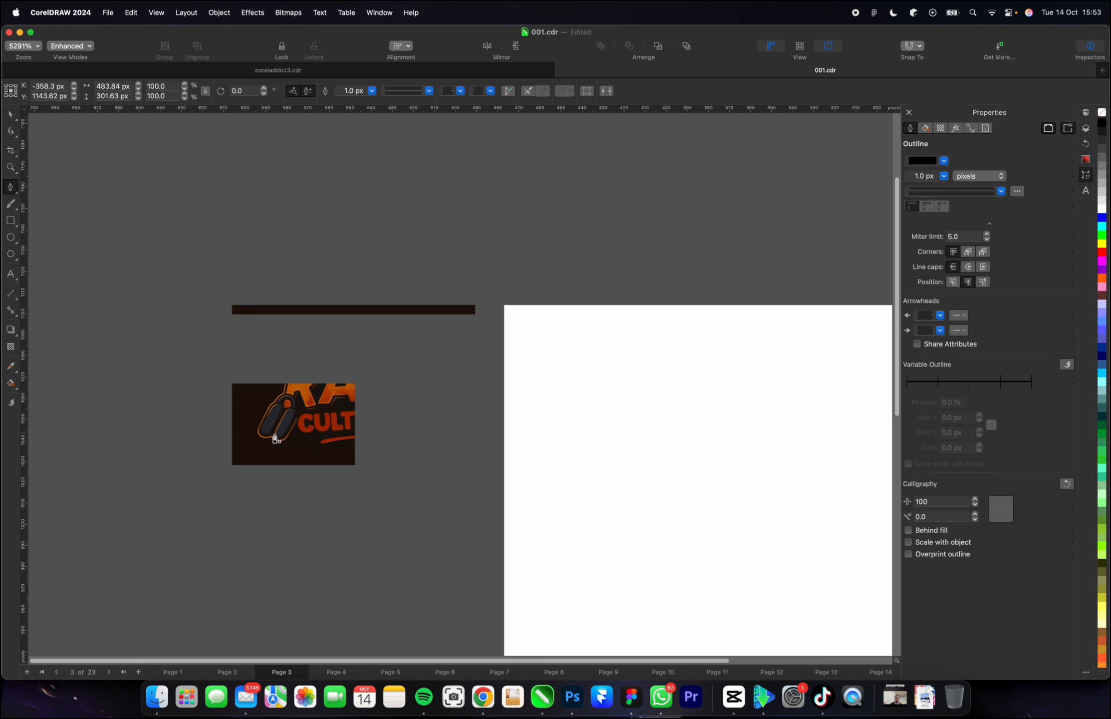
{"action": "key", "text": "space"}
PowerClip the RAVE CULTTURE logo image inside the traced outline path.
{"action": "right_click", "coordinate": [313, 288]}
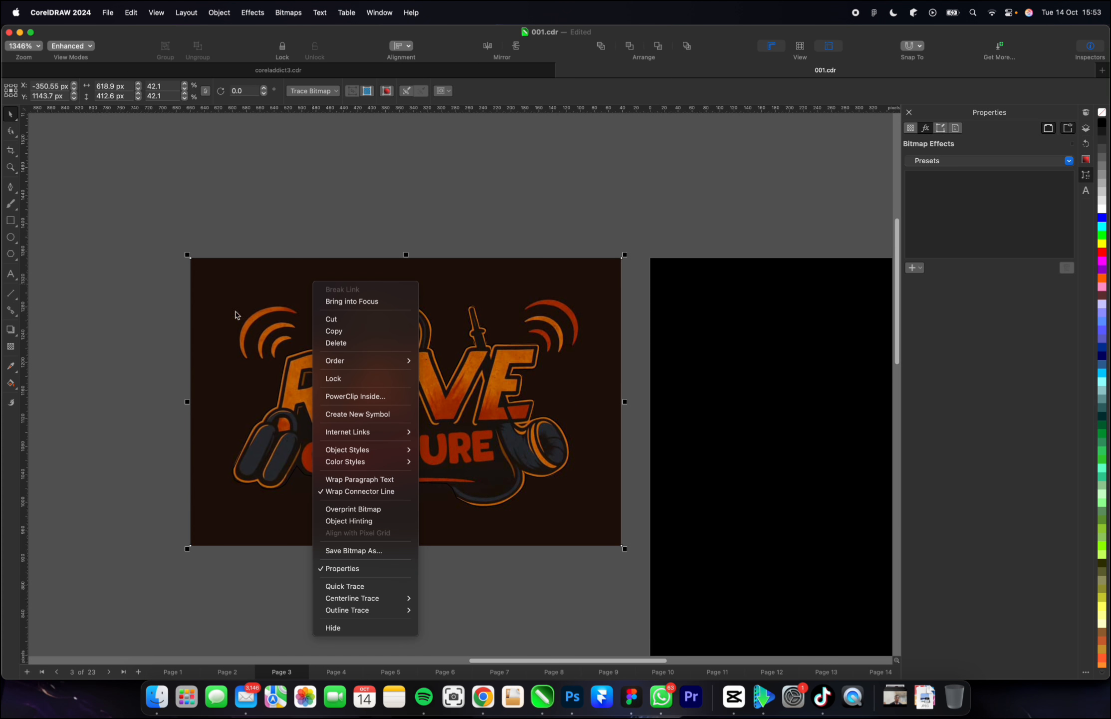
{"action": "left_click", "coordinate": [290, 252]}
{"action": "left_click", "coordinate": [375, 366]}
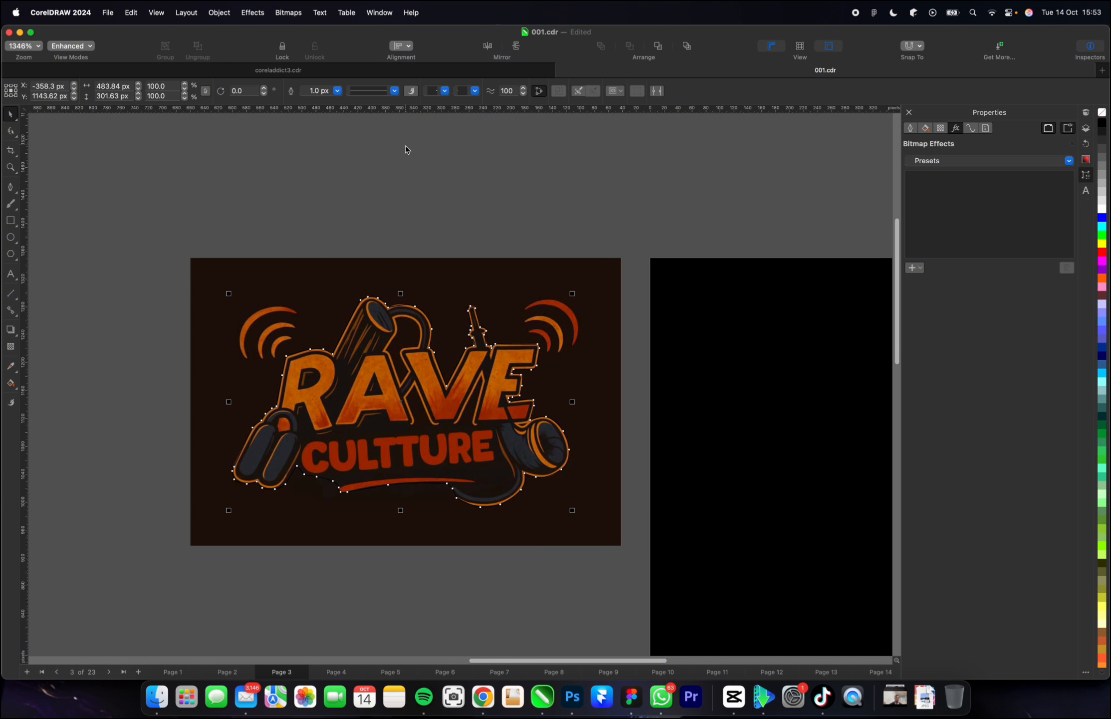
{"action": "right_click", "coordinate": [313, 280]}
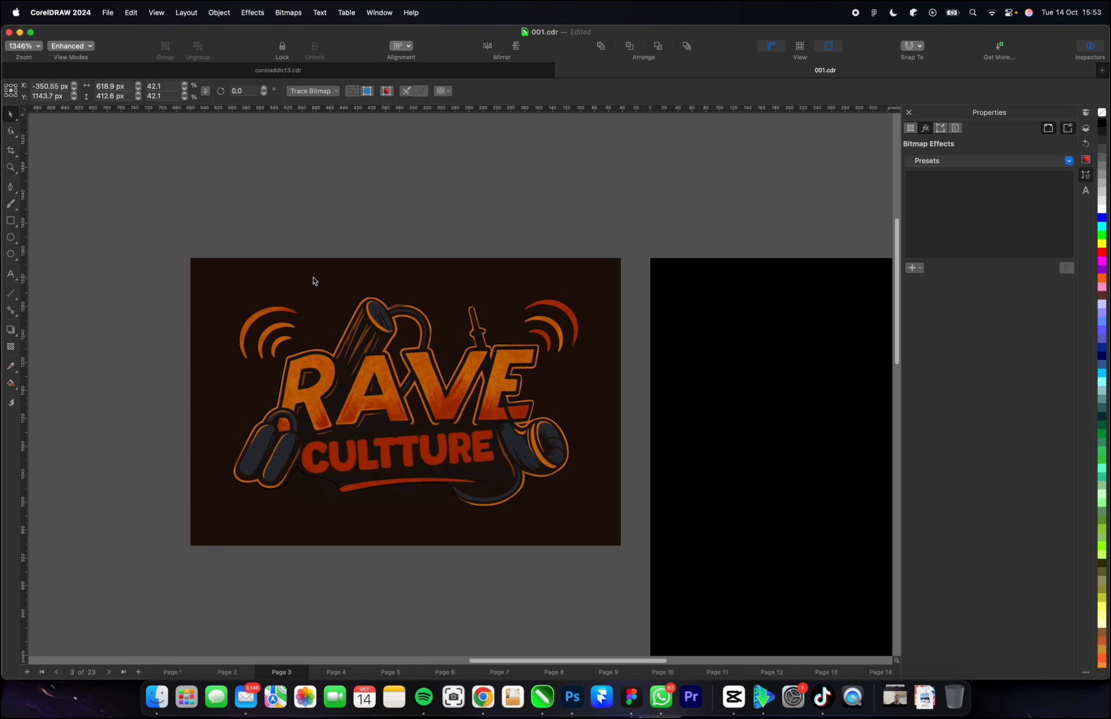
{"action": "left_click", "coordinate": [384, 392]}
{"action": "left_click", "coordinate": [384, 392]}
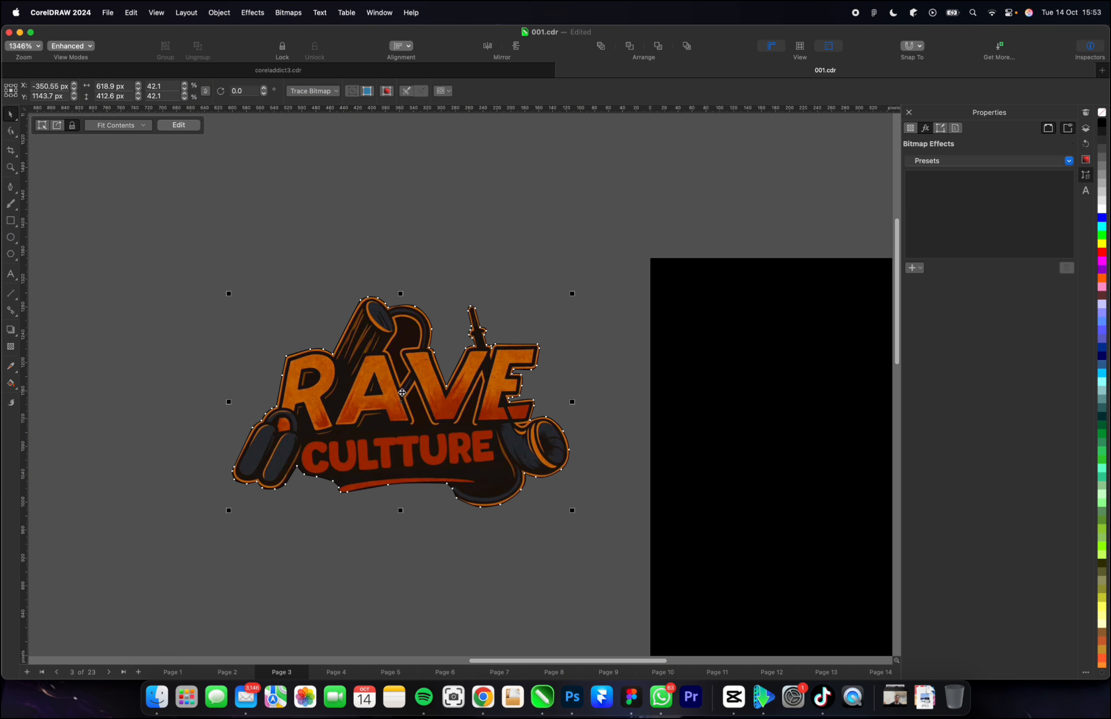
Remove the outline from the clipped RAVE CULTTURE logo and deselect it.
{"action": "right_click", "coordinate": [1104, 113]}
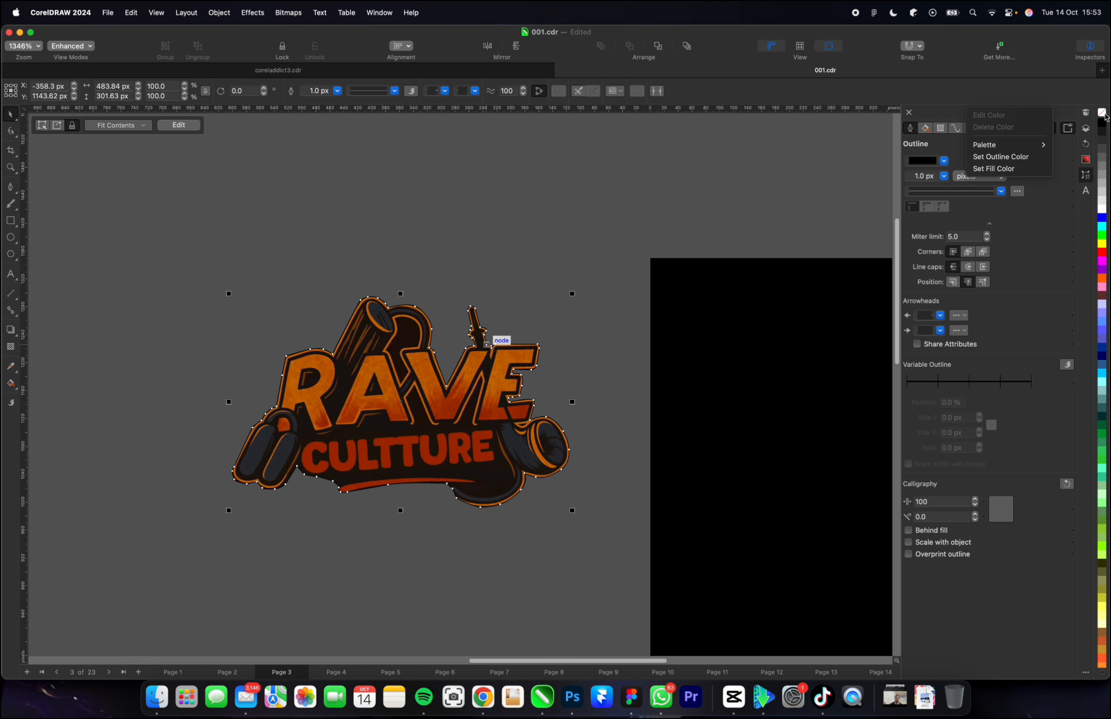
{"action": "left_click", "coordinate": [1004, 157]}
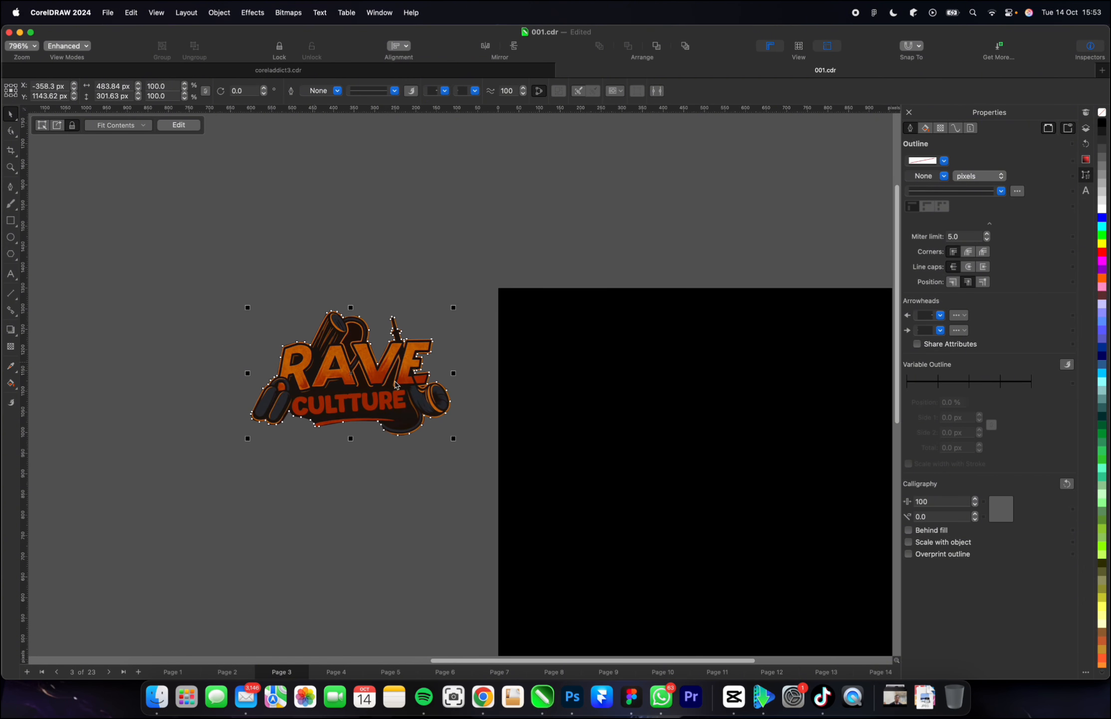
{"action": "scroll", "coordinate": [270, 347], "scroll_direction": "down", "scroll_amount": 2}
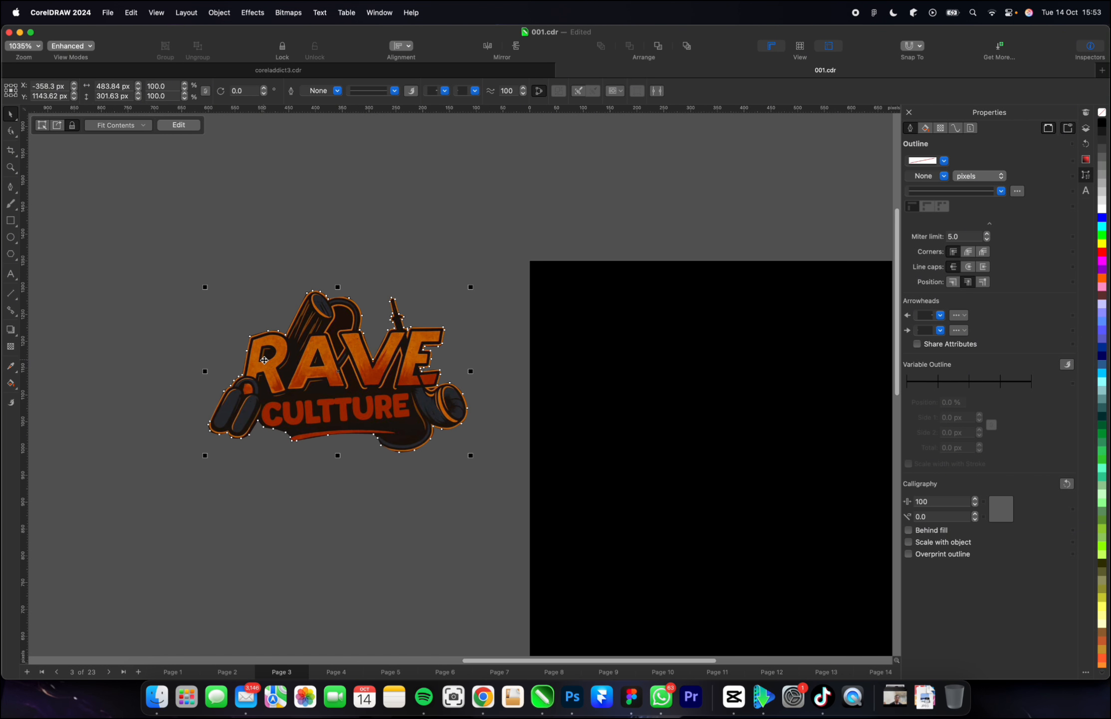
{"action": "scroll", "coordinate": [150, 424], "scroll_direction": "down", "scroll_amount": 3}
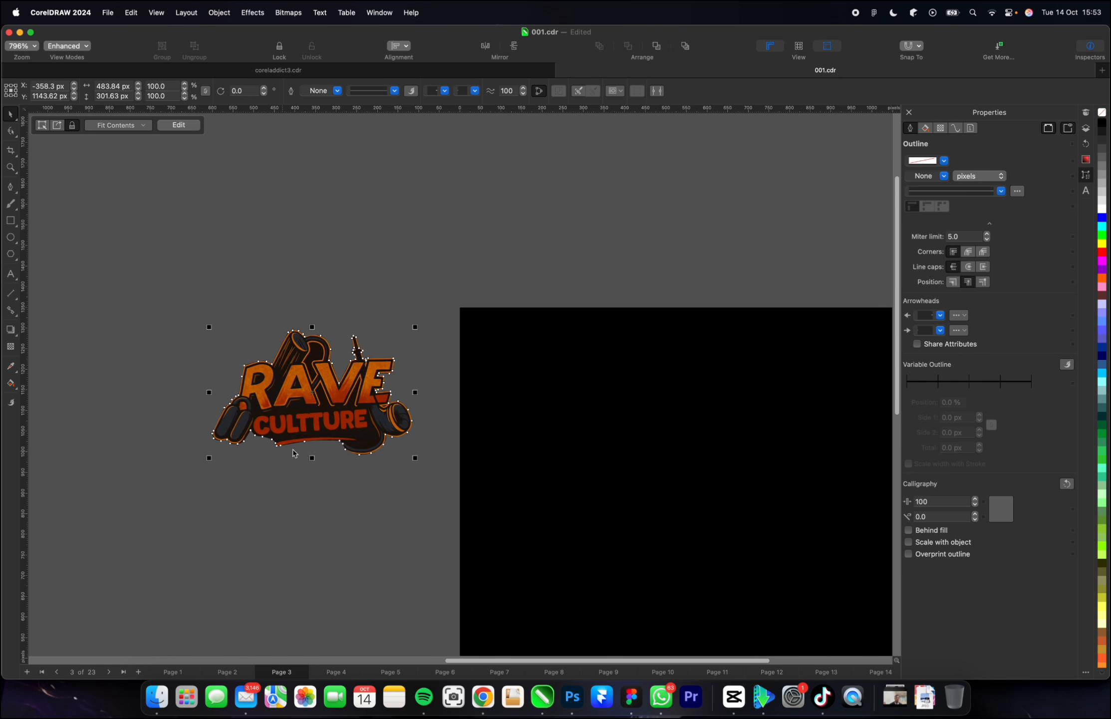
{"action": "scroll", "coordinate": [427, 272], "scroll_direction": "down", "scroll_amount": 3}
{"action": "scroll", "coordinate": [518, 431], "scroll_direction": "up", "scroll_amount": 3}
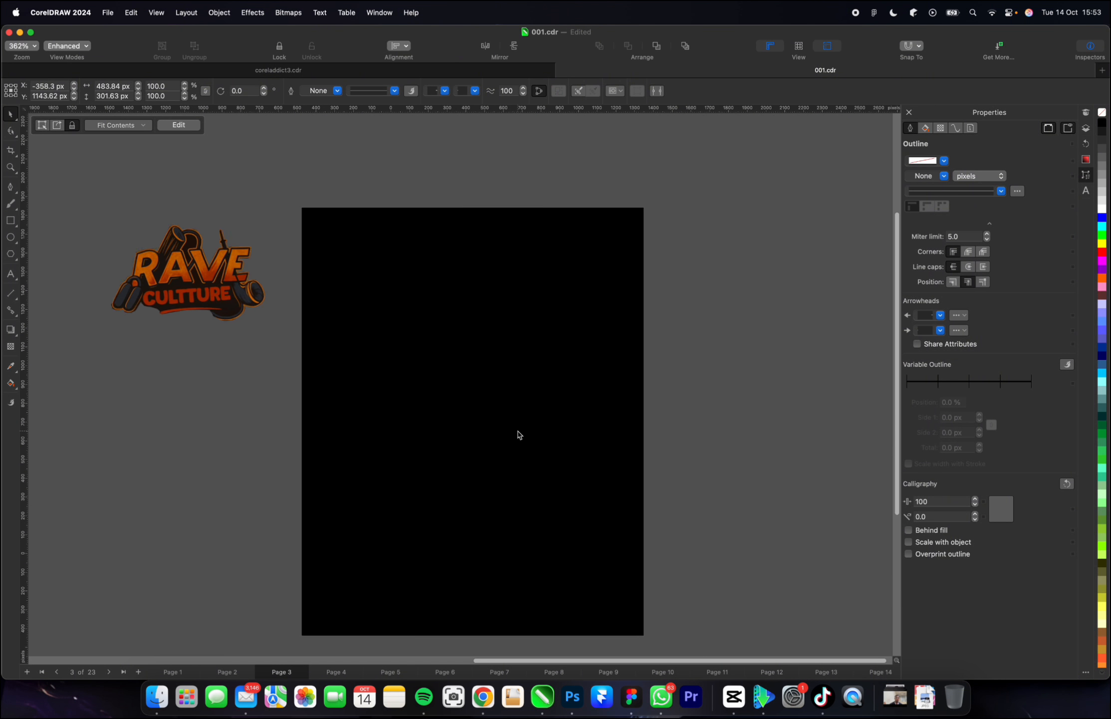
{"action": "left_click", "coordinate": [60, 349]}
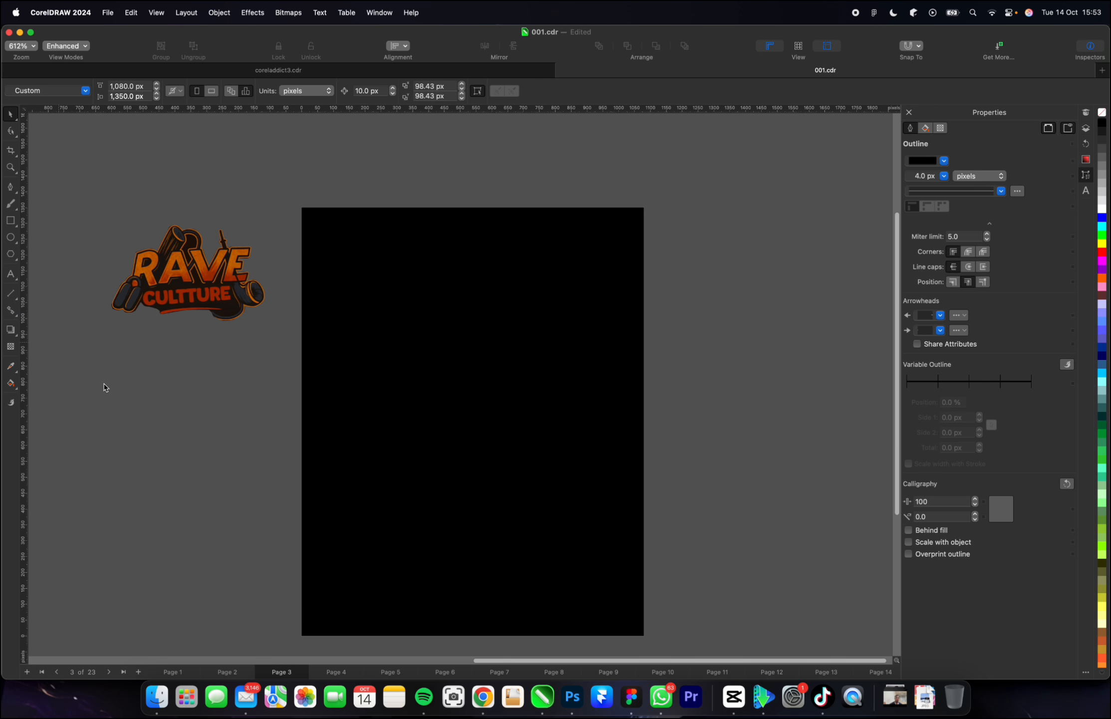
Add the artistic text "LIVE IN" and "EKPOMA" on two lines below the logo, beside the black page.
{"action": "key", "text": "F8"}
{"action": "left_click", "coordinate": [128, 419]}
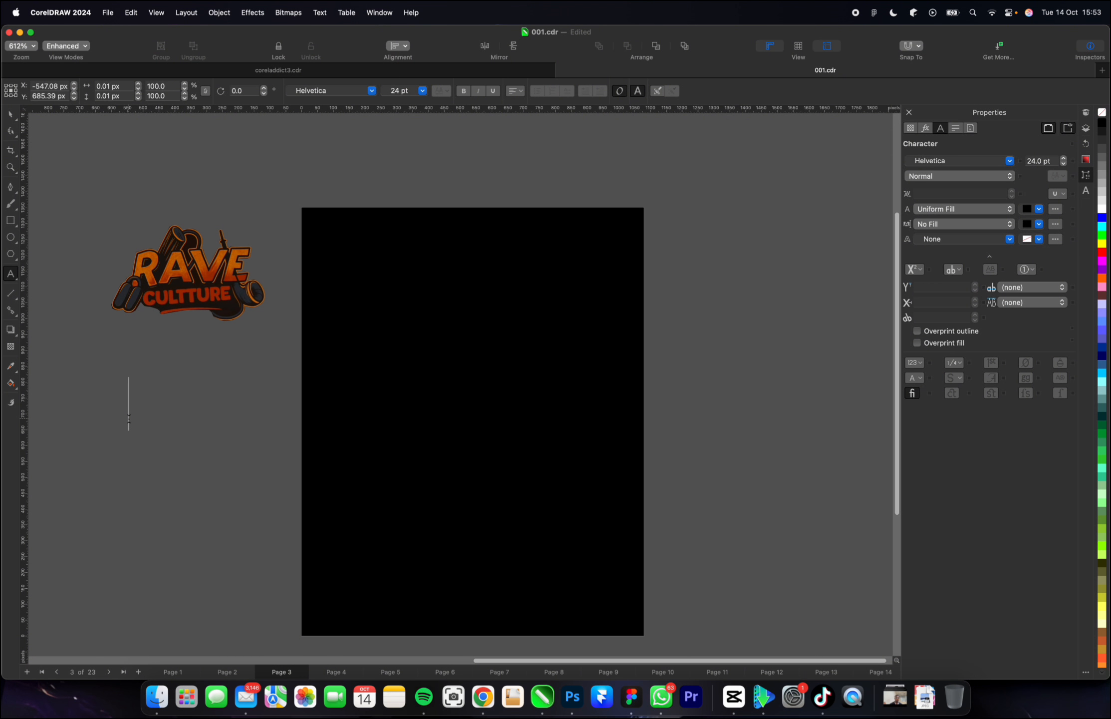
{"action": "type", "text": "LIVE IN "}
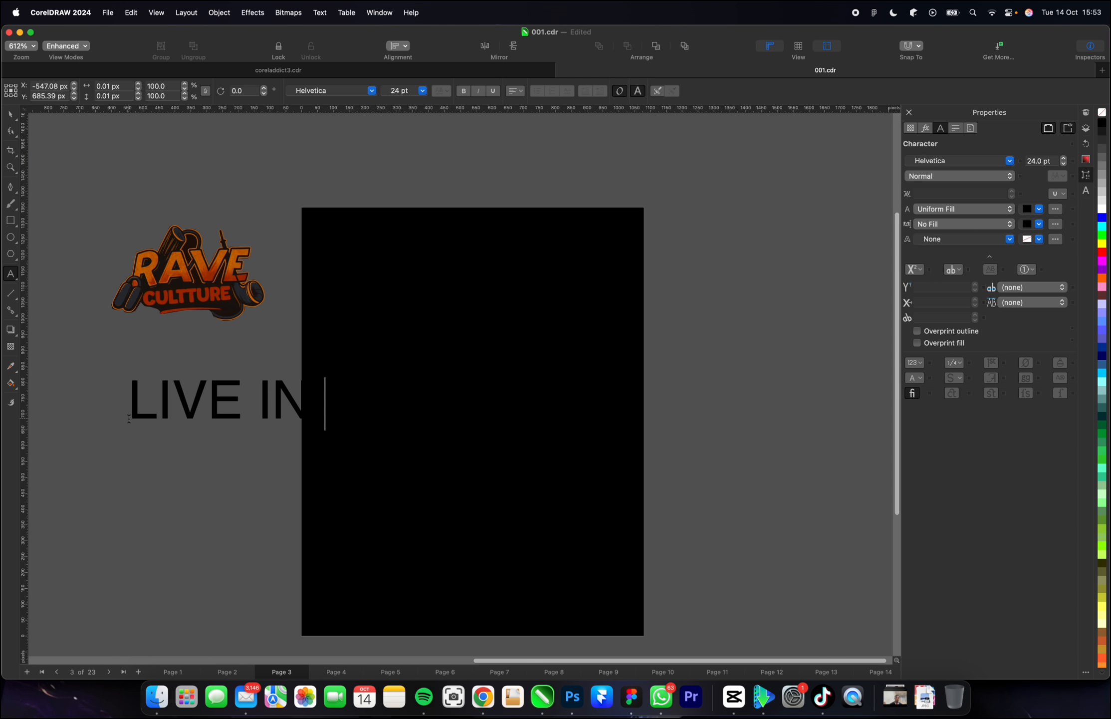
{"action": "type", "text": "EKPOMA"}
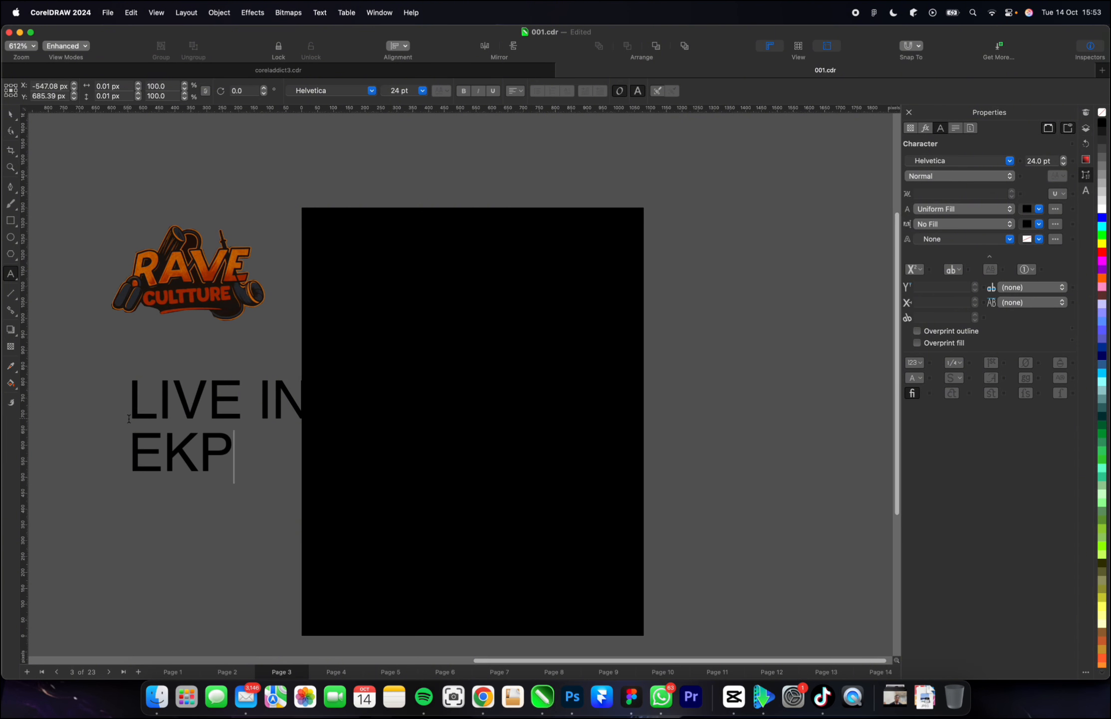
{"action": "left_click", "coordinate": [10, 114]}
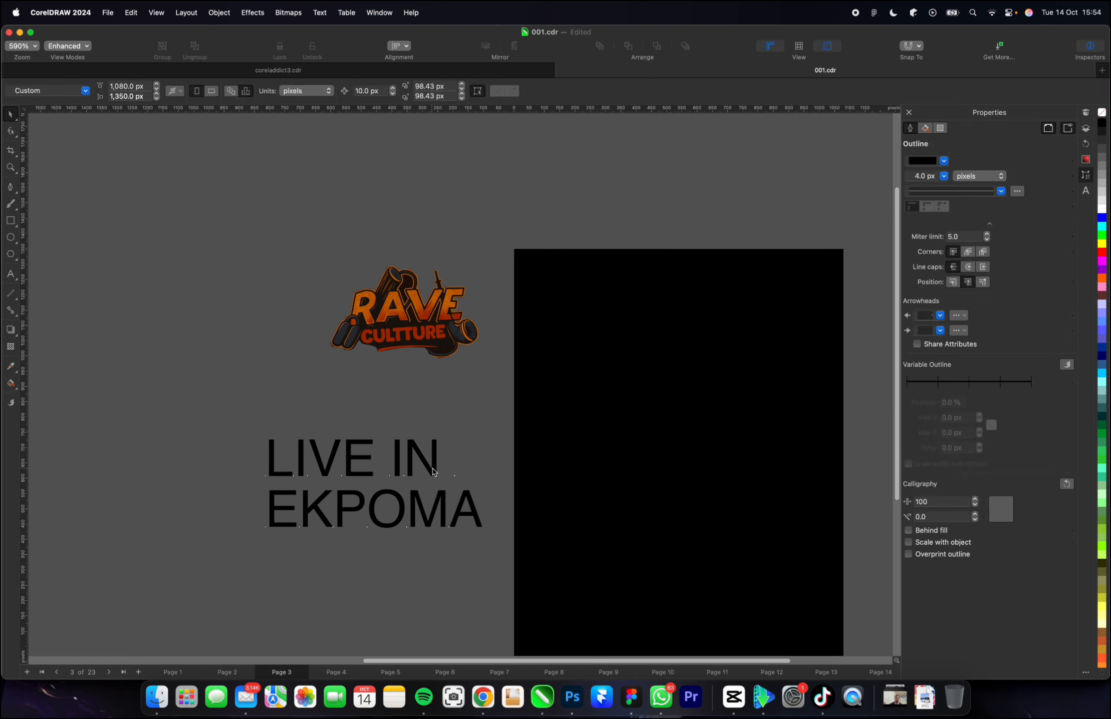
Set the "LIVE IN EKPOMA" text in the Beautiful Freak Bold font and centre-align its two lines.
{"action": "left_click", "coordinate": [432, 468]}
{"action": "left_click", "coordinate": [370, 90]}
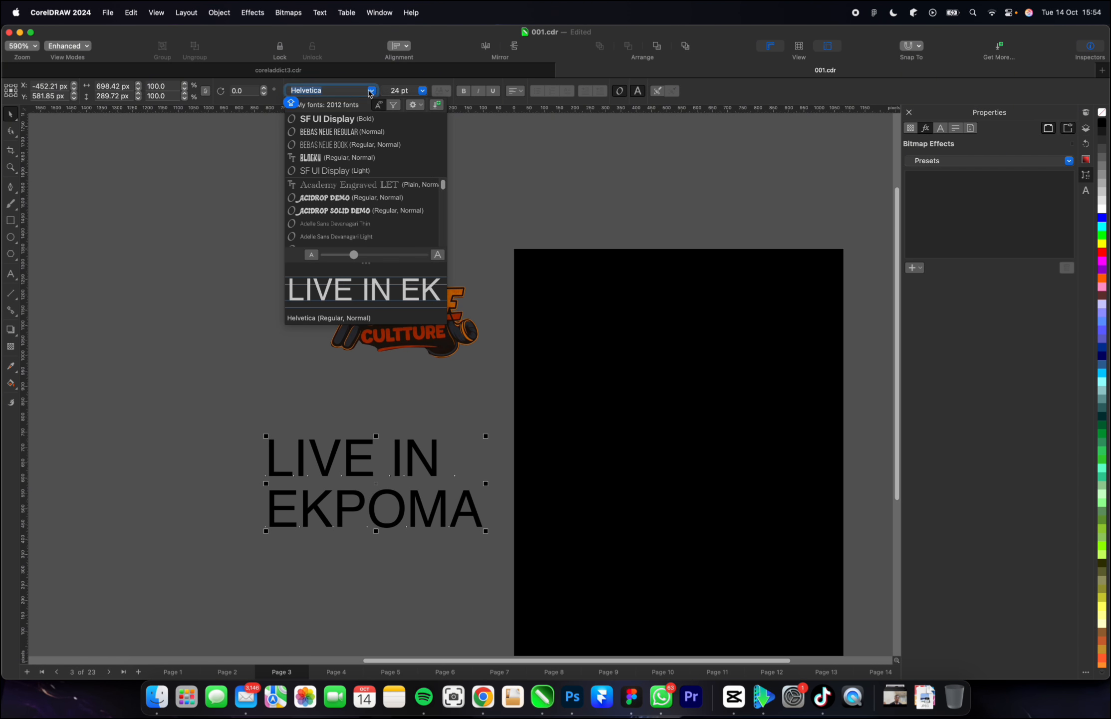
{"action": "type", "text": "BEAUTI"}
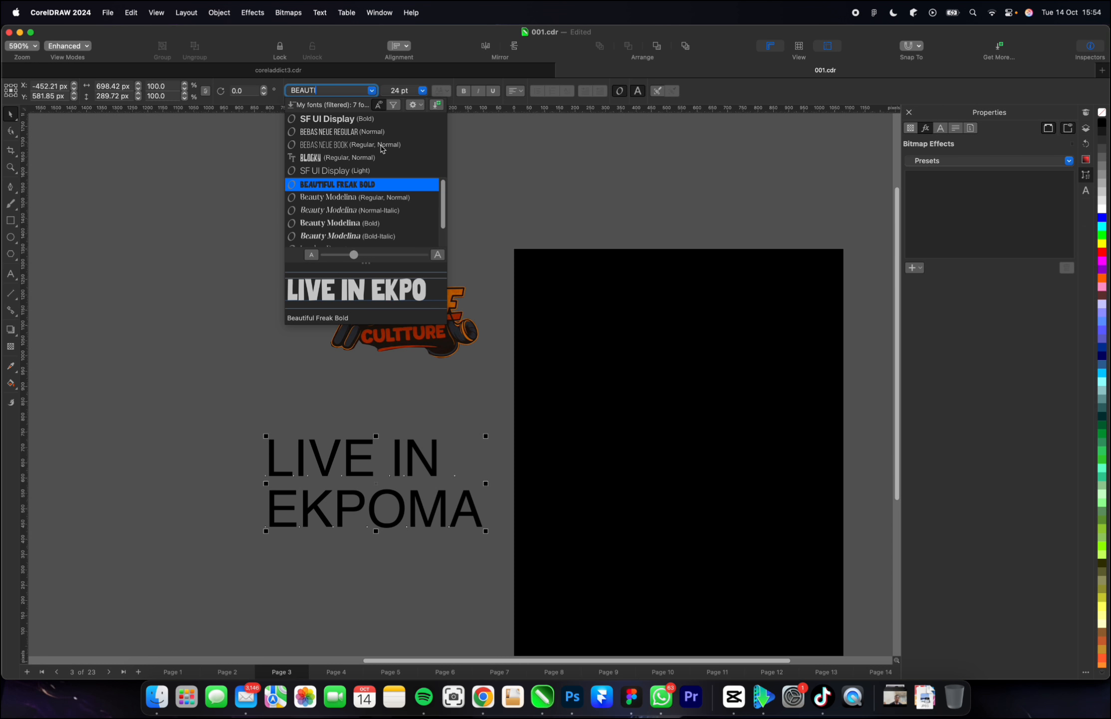
{"action": "left_click", "coordinate": [374, 184]}
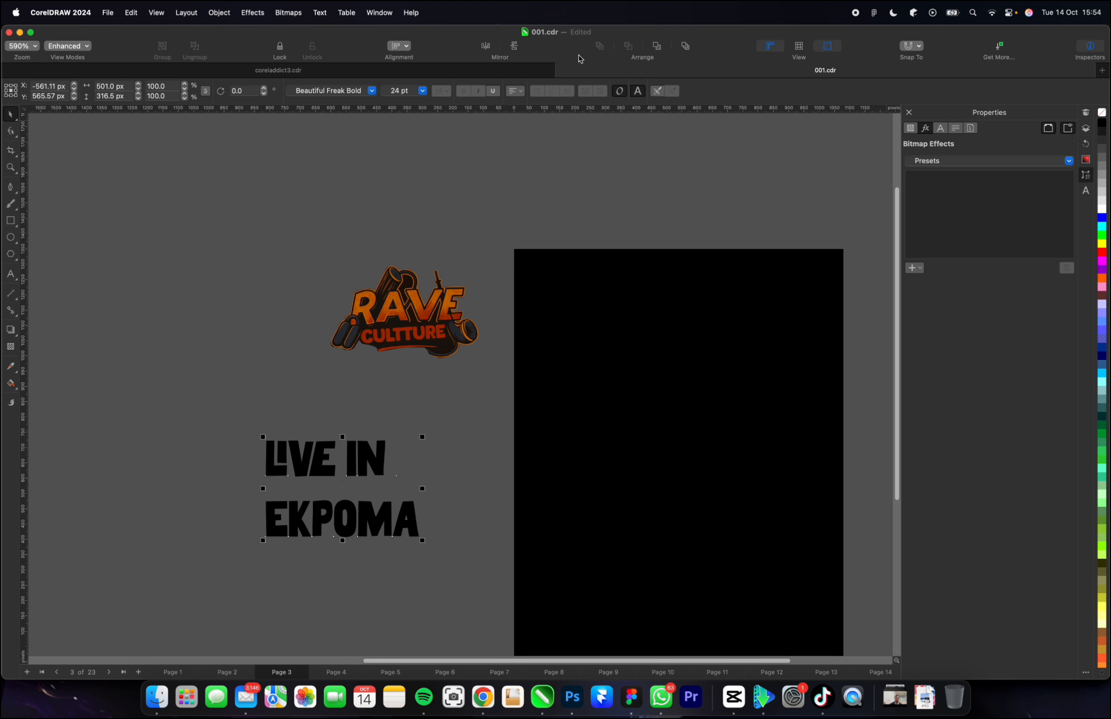
{"action": "left_click", "coordinate": [515, 90]}
{"action": "left_click", "coordinate": [522, 131]}
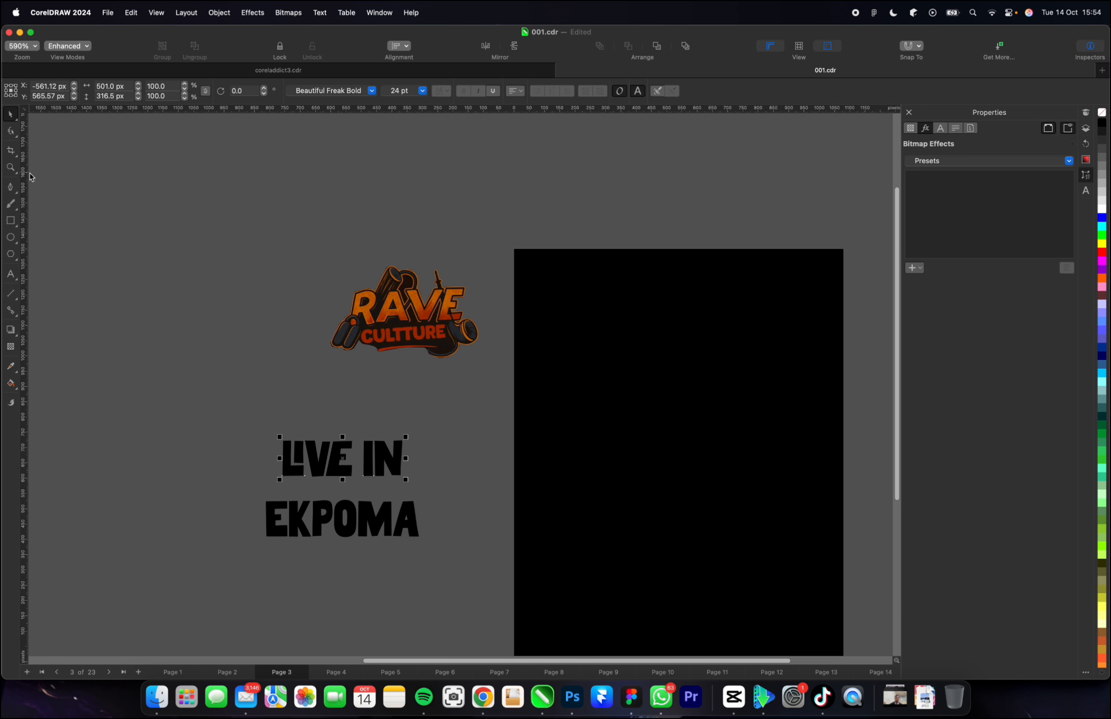
Break the two-line text apart into separate lines and move "LIVE IN" down close above "EKPOMA".
{"action": "left_click", "coordinate": [316, 515], "text": "shift"}
{"action": "right_click", "coordinate": [340, 467]}
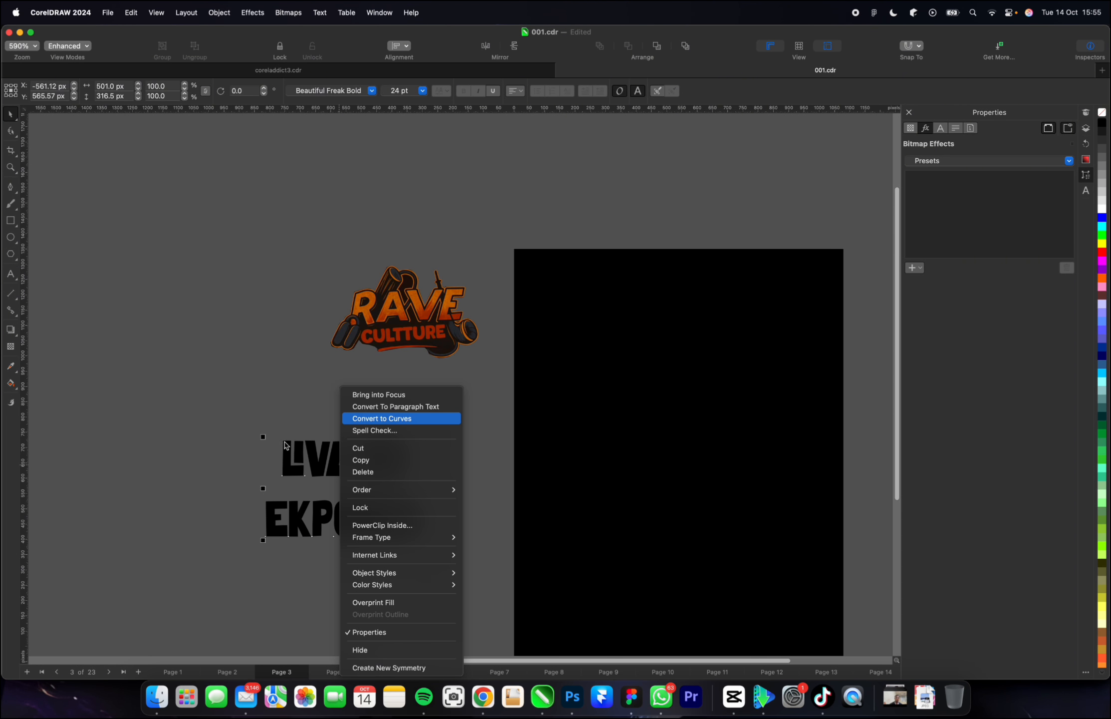
{"action": "left_click", "coordinate": [171, 412]}
{"action": "left_click_drag", "start_coordinate": [171, 412], "coordinate": [455, 557]}
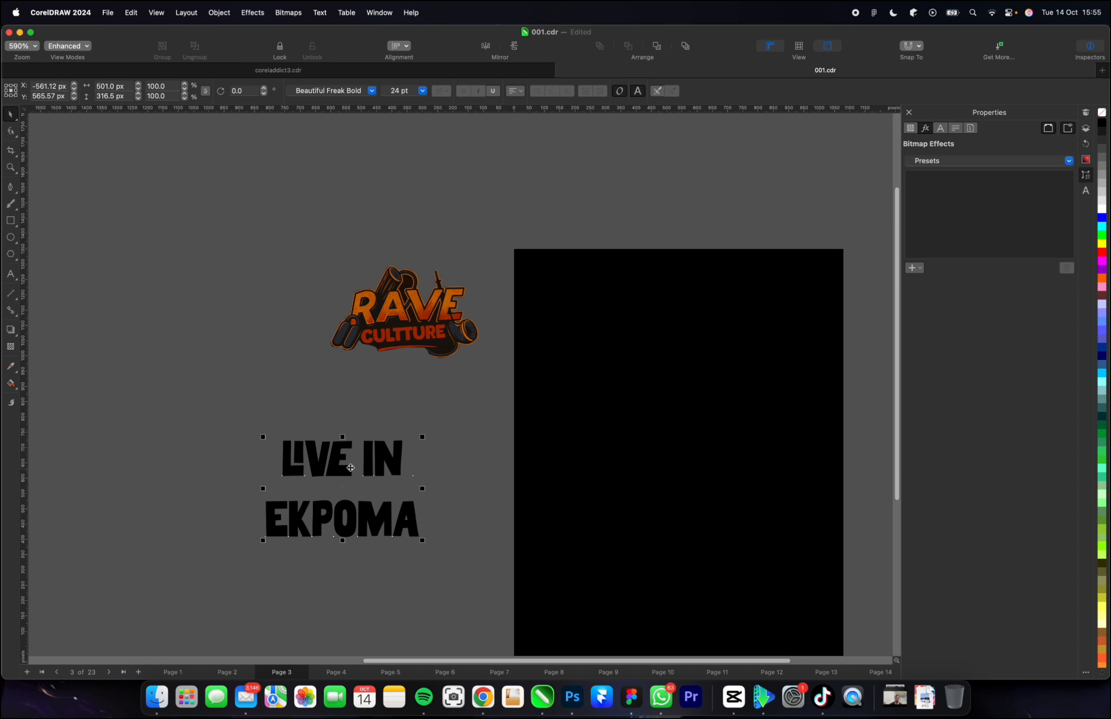
{"action": "right_click", "coordinate": [369, 465]}
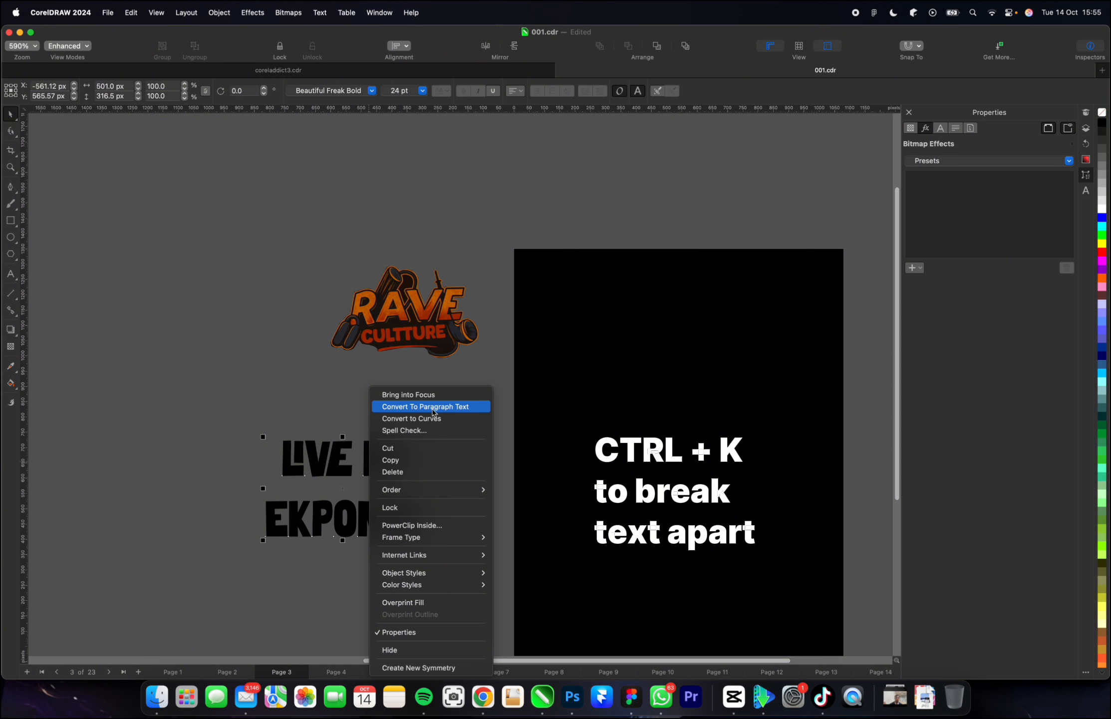
{"action": "left_click", "coordinate": [266, 422]}
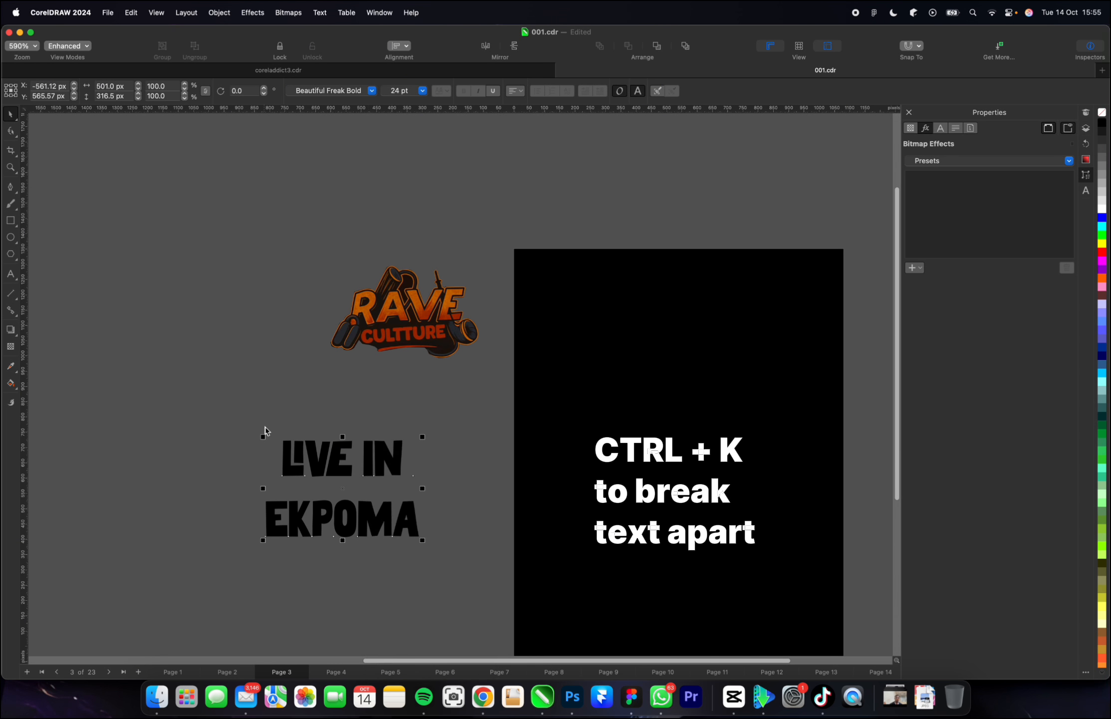
{"action": "key", "text": "ctrl+k"}
{"action": "mouse_move", "coordinate": [389, 457]}
{"action": "left_mouse_down"}
{"action": "mouse_move", "coordinate": [387, 424]}
{"action": "mouse_move", "coordinate": [383, 474]}
{"action": "left_mouse_up"}
Delete the word "IN" from the upper text line, leaving only "LIVE".
{"action": "scroll", "coordinate": [383, 474], "scroll_direction": "up", "scroll_amount": 3}
{"action": "left_click", "coordinate": [391, 455]}
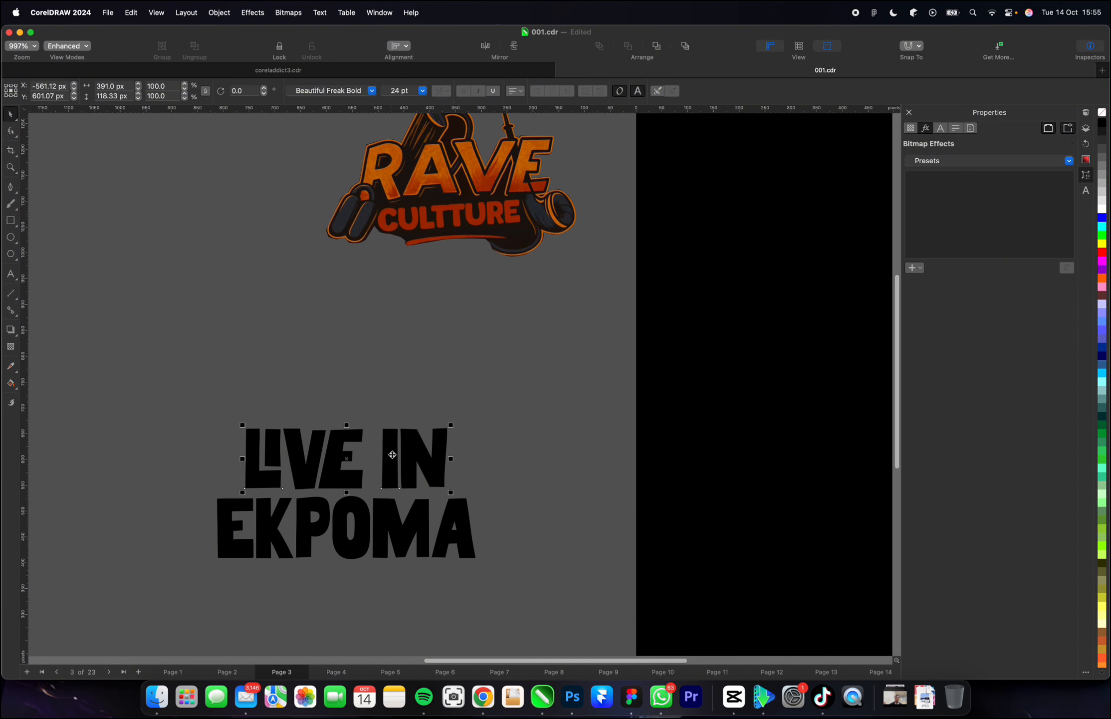
{"action": "double_click", "coordinate": [391, 456]}
{"action": "left_click_drag", "start_coordinate": [391, 456], "coordinate": [464, 456]}
{"action": "key", "text": "BackSpace"}
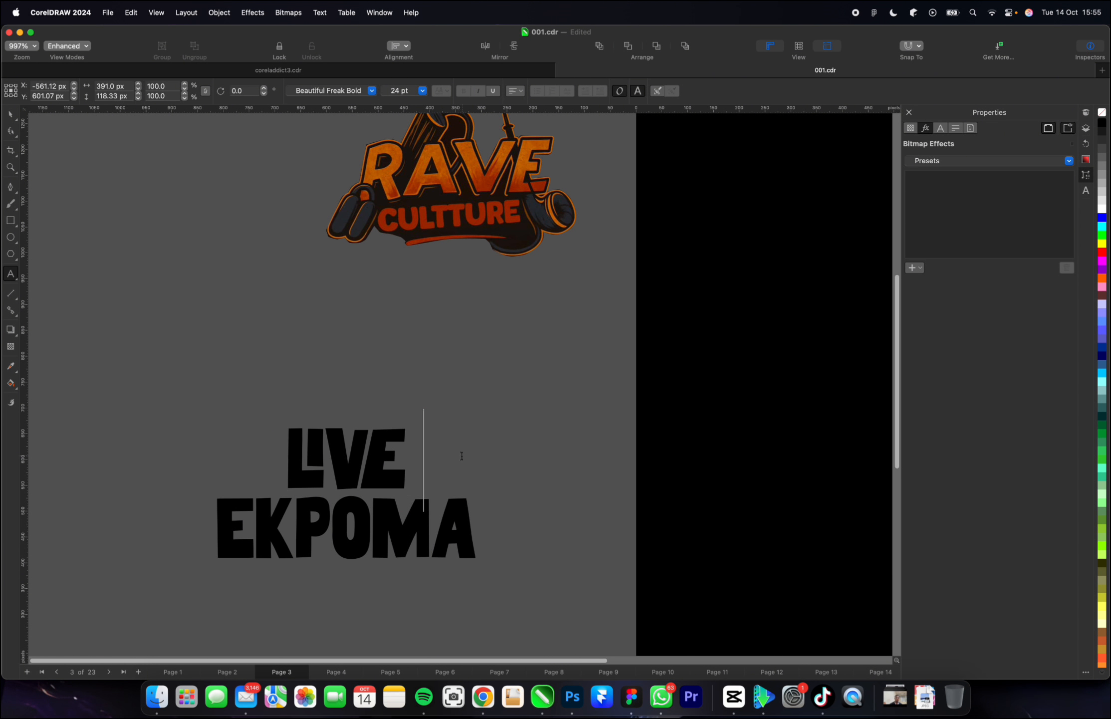
{"action": "left_click", "coordinate": [10, 114]}
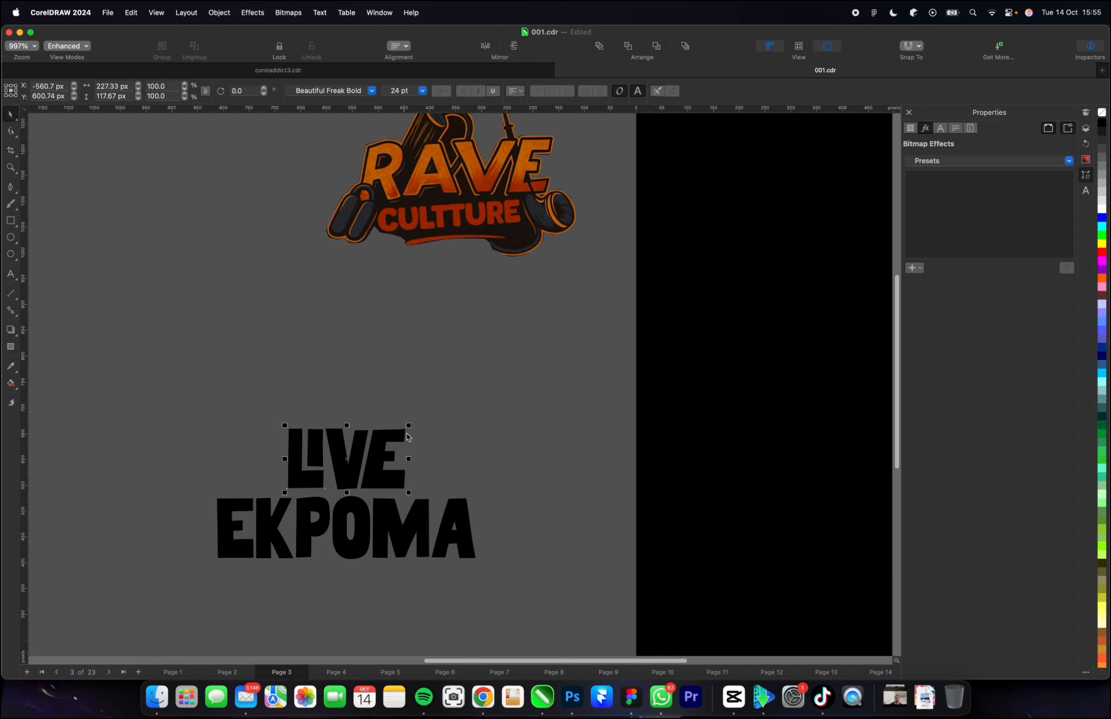
Enlarge "LIVE" from its centre to about 424 px wide and move it up to sit just above "EKPOMA".
{"action": "left_click_drag", "start_coordinate": [409, 425], "coordinate": [459, 398]}
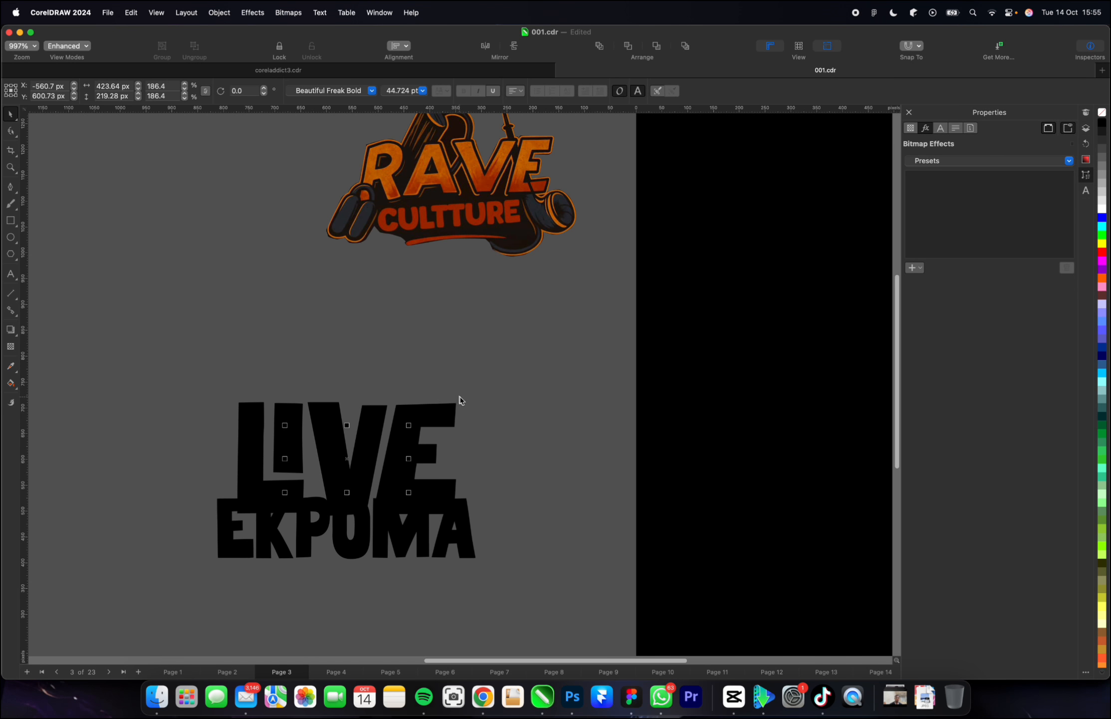
{"action": "left_click", "coordinate": [339, 457]}
{"action": "left_click_drag", "start_coordinate": [339, 444], "coordinate": [335, 440]}
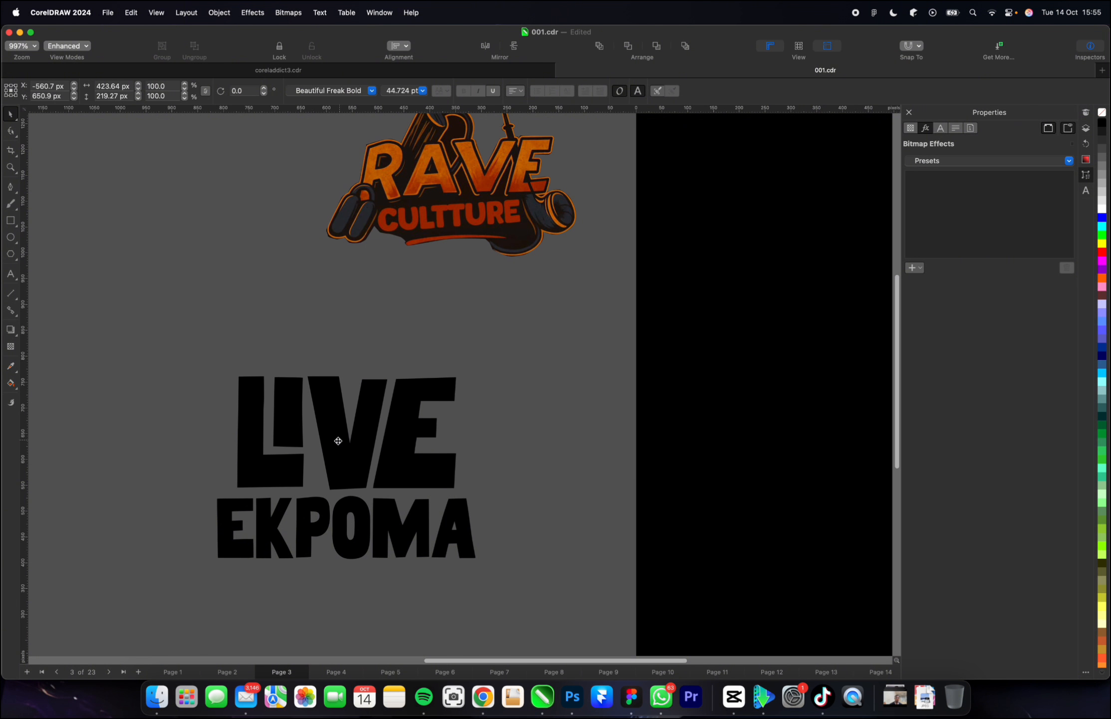
Fill both "LIVE" and "EKPOMA" with the same golden yellow palette colour.
{"action": "scroll", "coordinate": [337, 450], "scroll_direction": "down", "scroll_amount": 3}
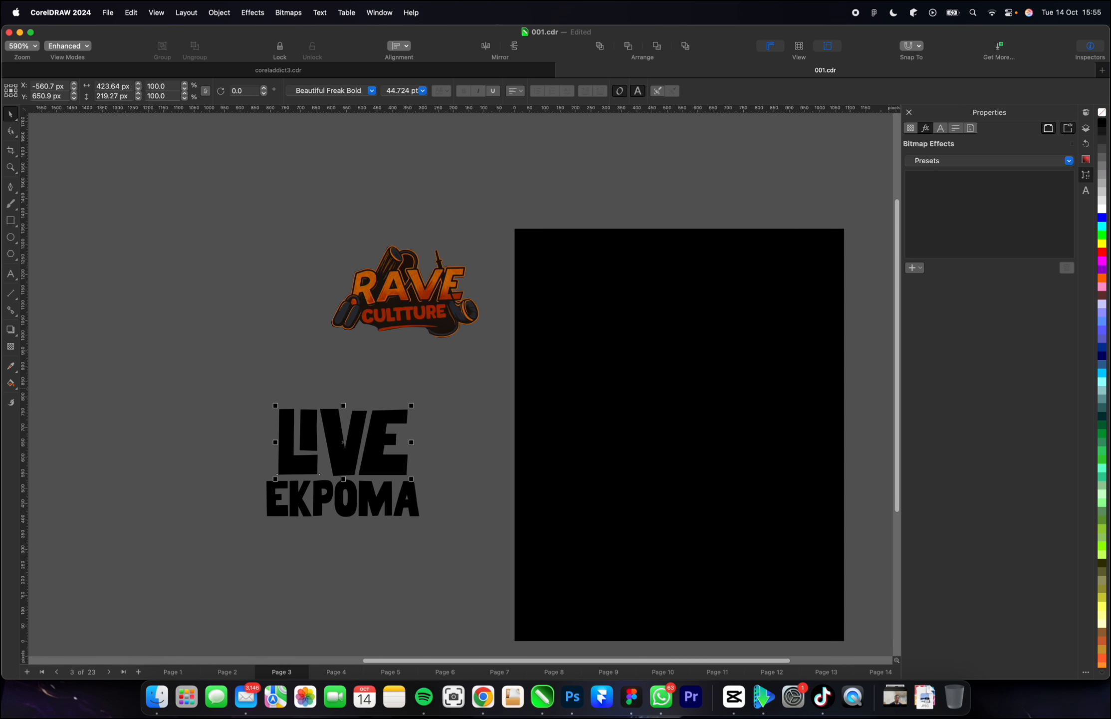
{"action": "scroll", "coordinate": [1102, 487], "scroll_direction": "down", "scroll_amount": 5}
{"action": "left_click", "coordinate": [1102, 372]}
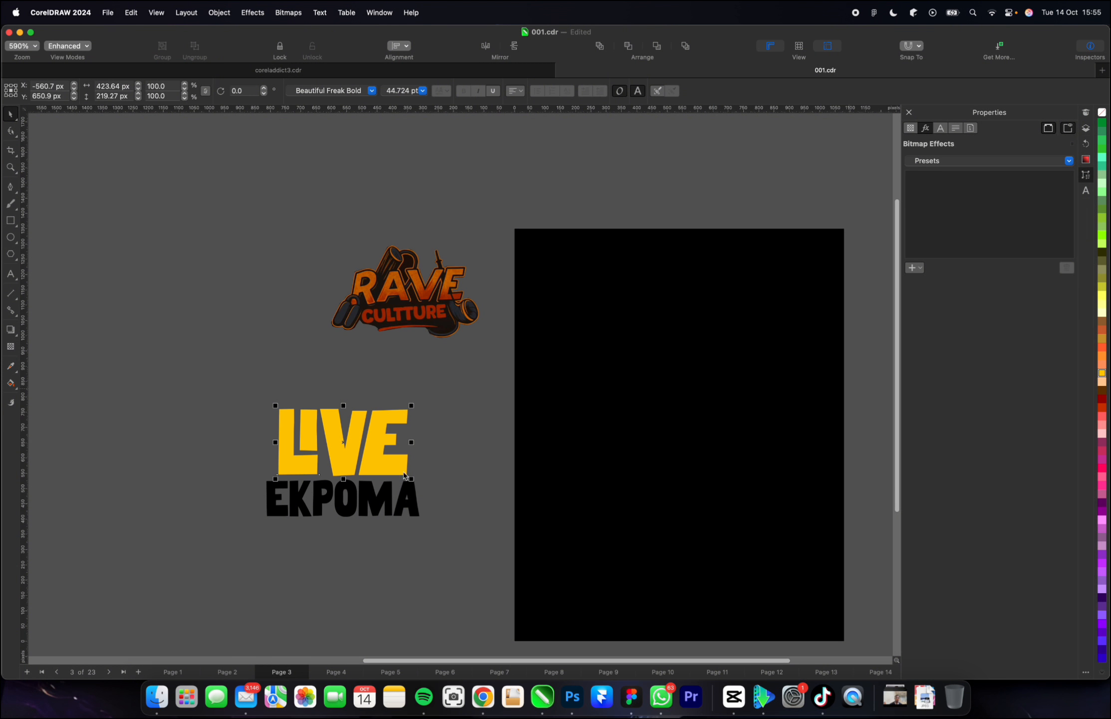
{"action": "left_click_drag", "start_coordinate": [200, 465], "coordinate": [467, 526]}
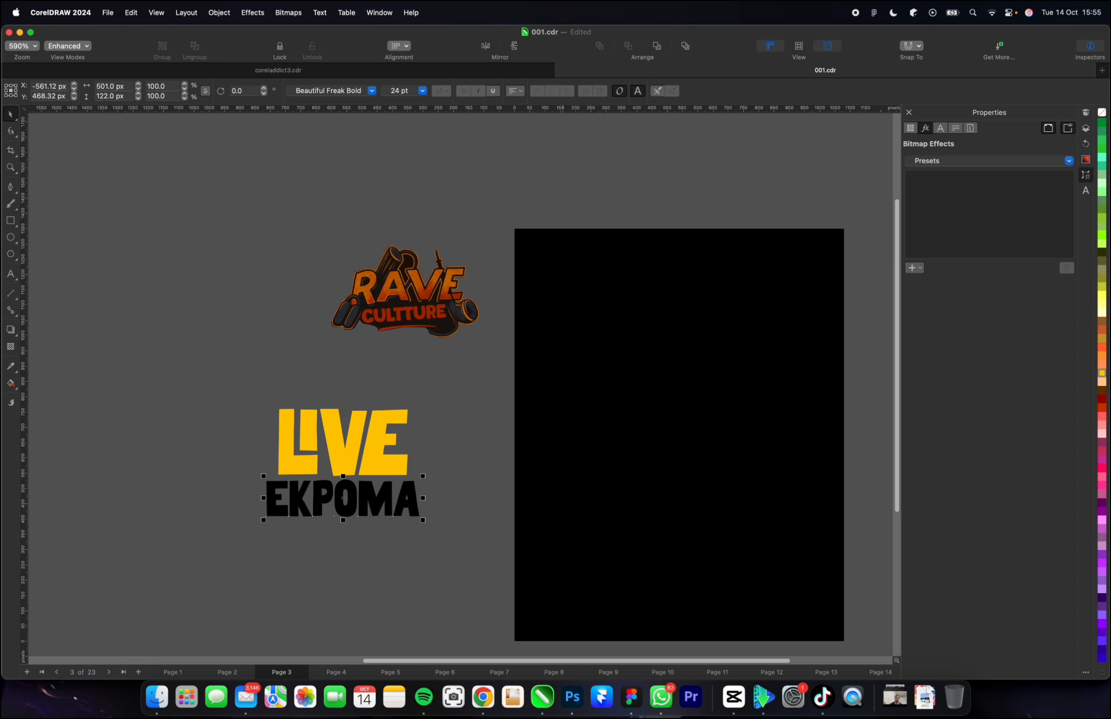
{"action": "left_click", "coordinate": [1102, 372]}
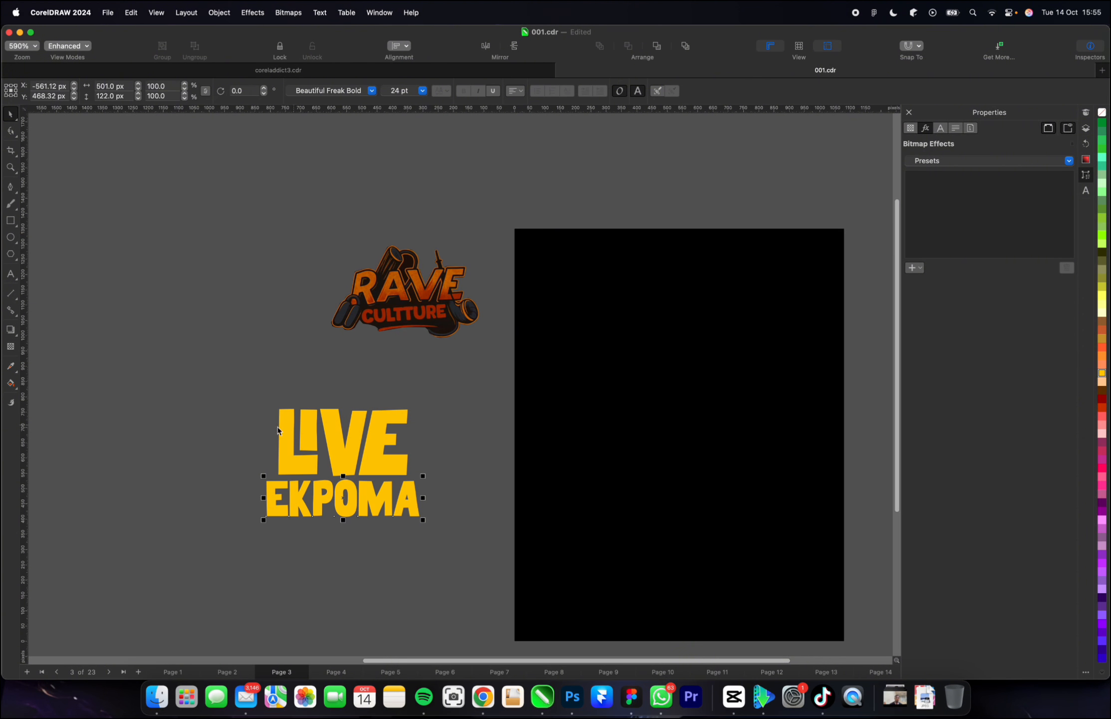
Move the "LIVE" and "EKPOMA" texts together onto the upper part of the black page, centred at X 540 px and Y about 976 px.
{"action": "left_click_drag", "start_coordinate": [189, 354], "coordinate": [445, 551]}
{"action": "left_click_drag", "start_coordinate": [377, 459], "coordinate": [721, 341]}
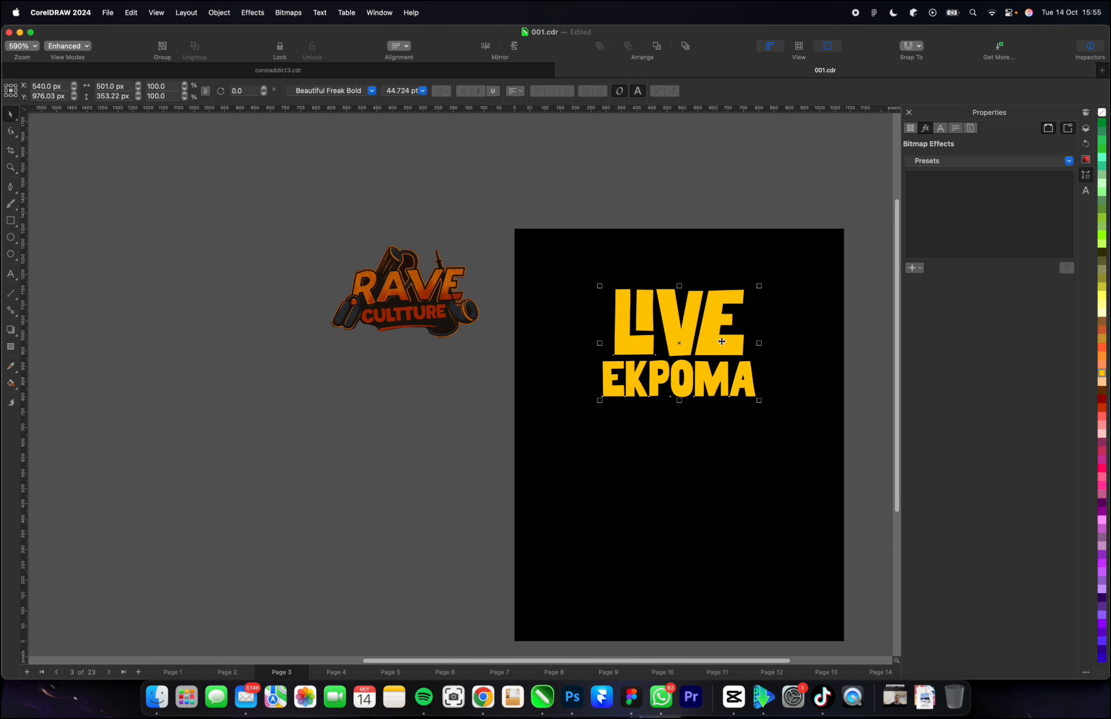
Sample the brownish orange from the RAVE lettering of the logo and apply it to both "LIVE" and "EKPOMA".
{"action": "left_click", "coordinate": [11, 366]}
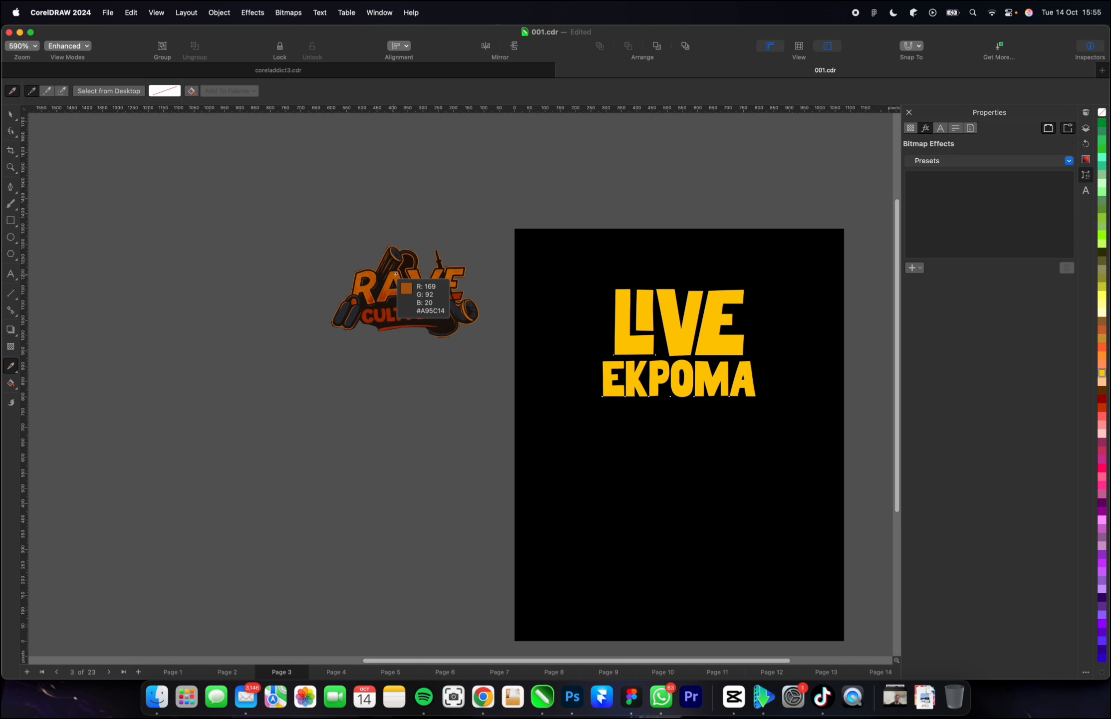
{"action": "left_click", "coordinate": [11, 113]}
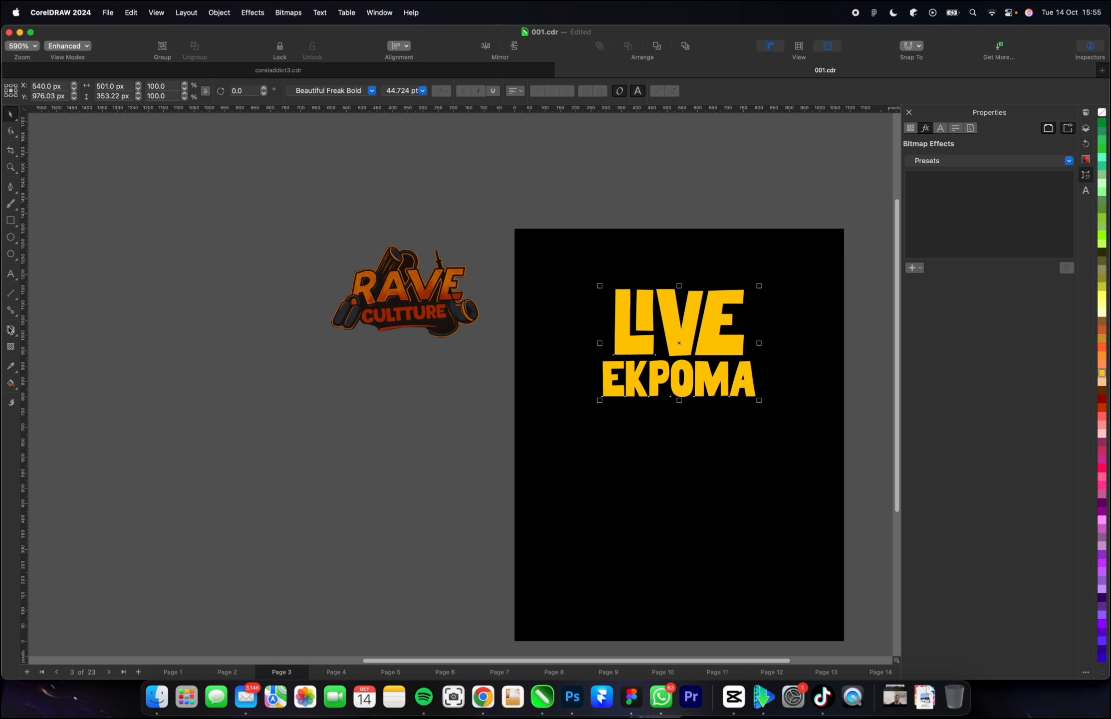
{"action": "left_click", "coordinate": [11, 367]}
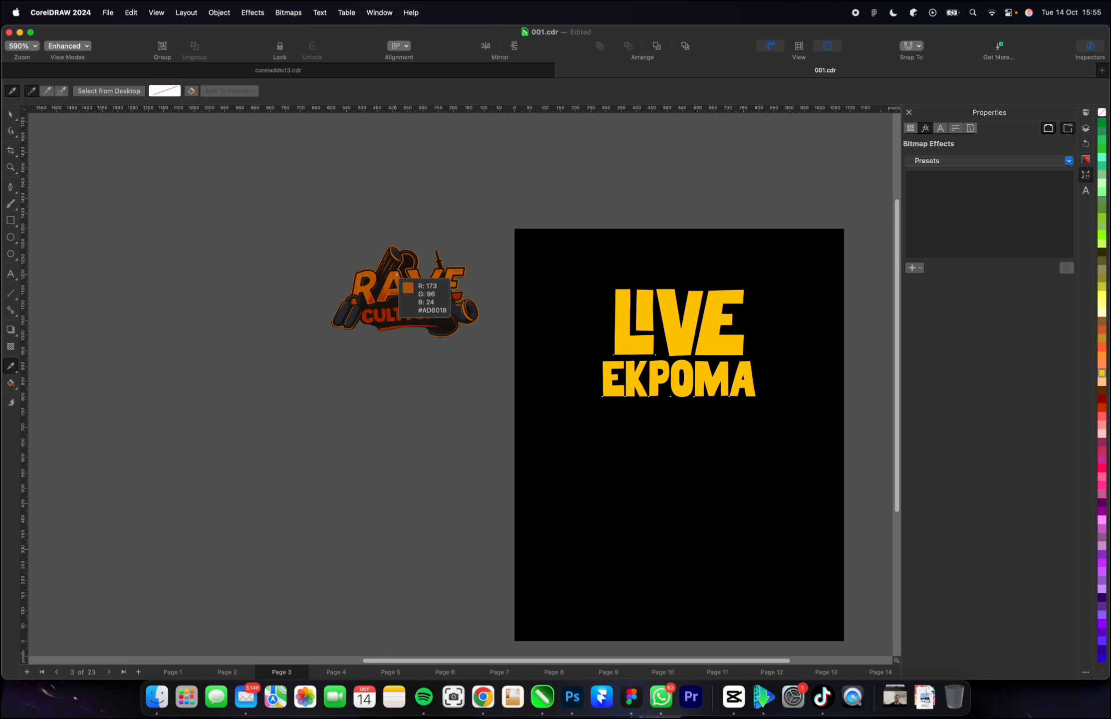
{"action": "left_click", "coordinate": [397, 273]}
{"action": "scroll", "coordinate": [697, 331], "scroll_direction": "up", "scroll_amount": 3}
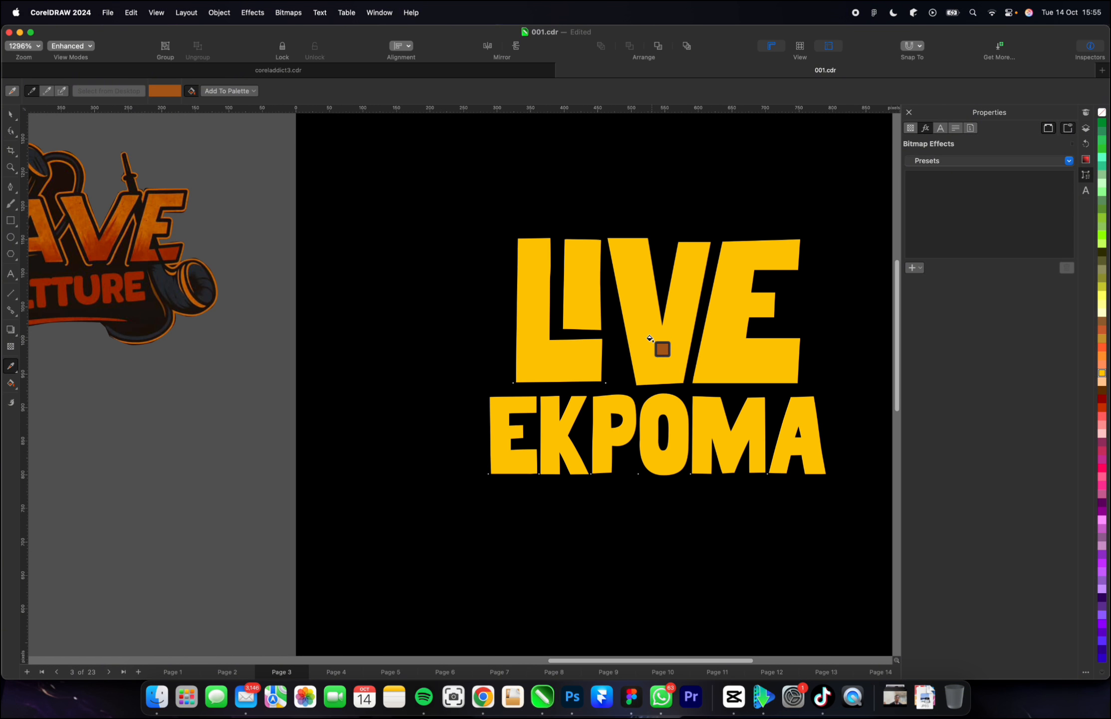
{"action": "left_click", "coordinate": [664, 349]}
{"action": "scroll", "coordinate": [668, 433], "scroll_direction": "up", "scroll_amount": 2}
{"action": "left_click", "coordinate": [652, 441]}
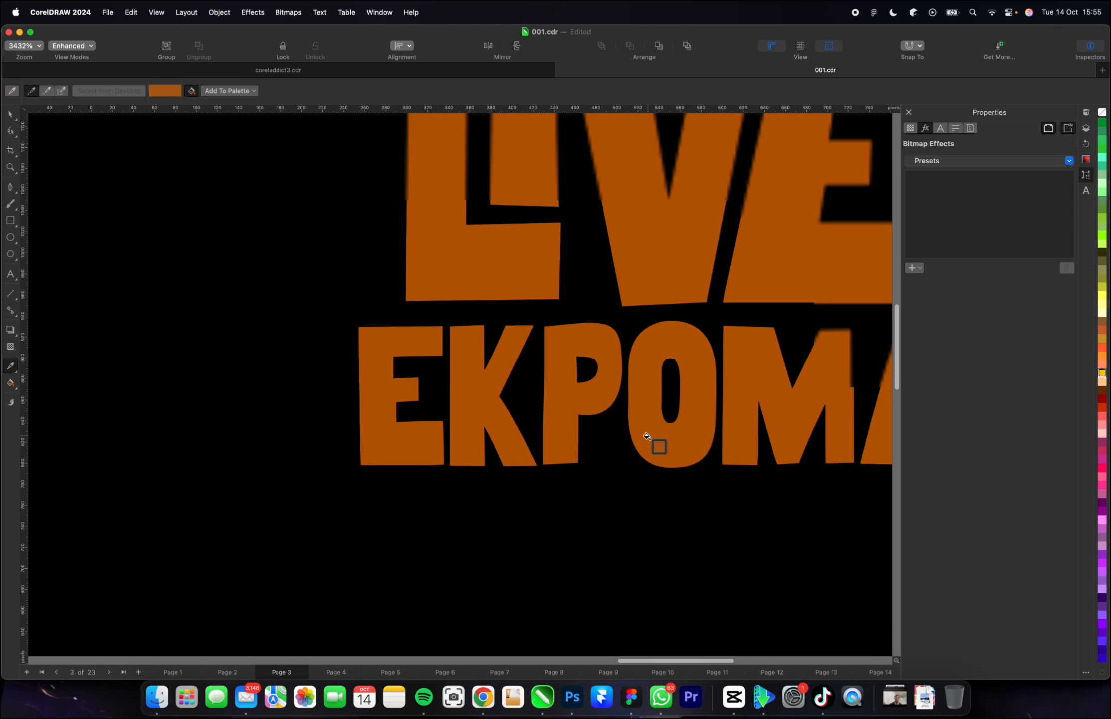
{"action": "scroll", "coordinate": [647, 436], "scroll_direction": "up", "scroll_amount": 1}
{"action": "scroll", "coordinate": [647, 435], "scroll_direction": "down", "scroll_amount": 2}
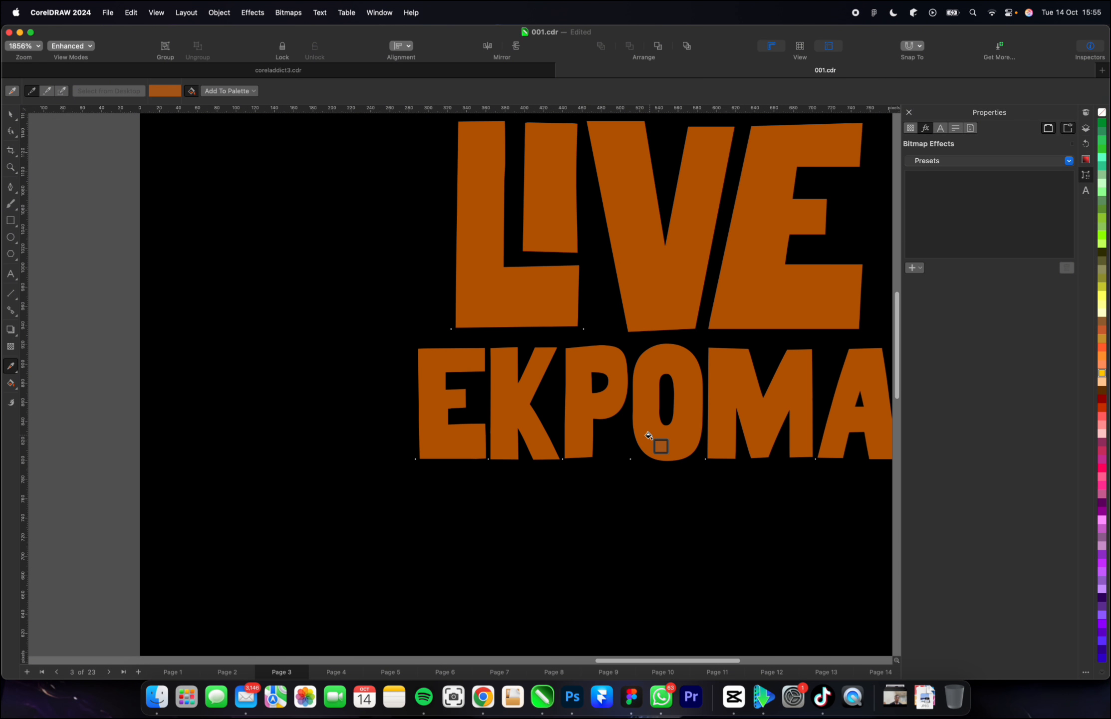
Fill both "LIVE" and "EKPOMA" with the same bright orange palette colour.
{"action": "key", "text": "space"}
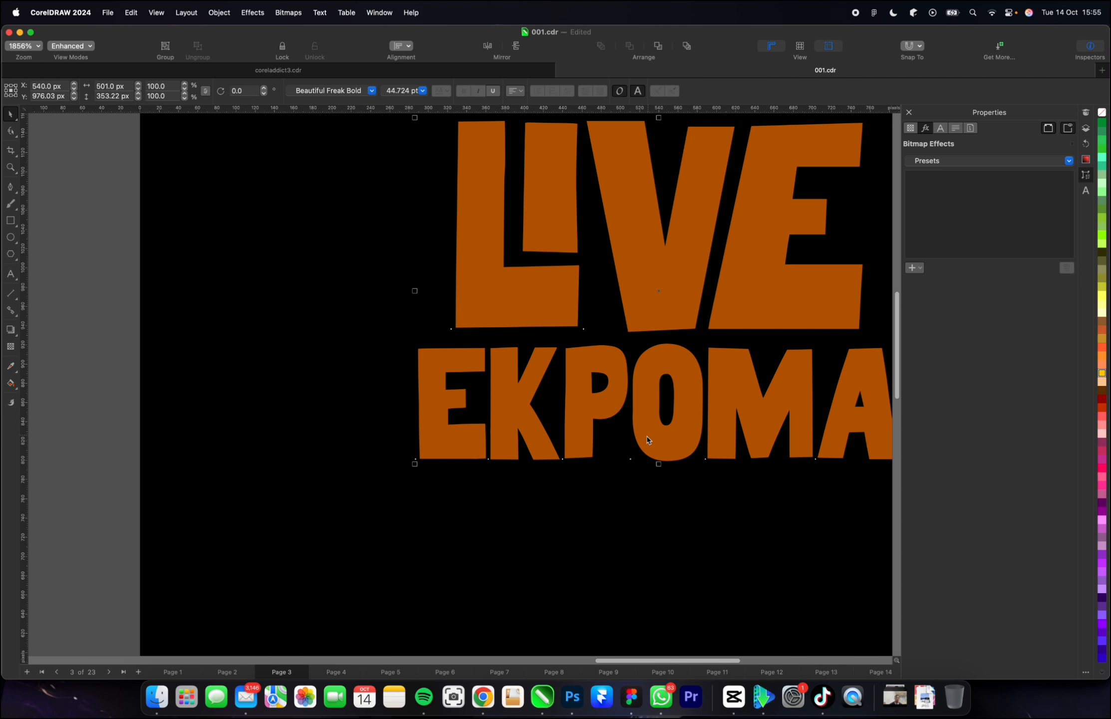
{"action": "scroll", "coordinate": [648, 439], "scroll_direction": "down", "scroll_amount": 2}
{"action": "scroll", "coordinate": [565, 423], "scroll_direction": "down", "scroll_amount": 1}
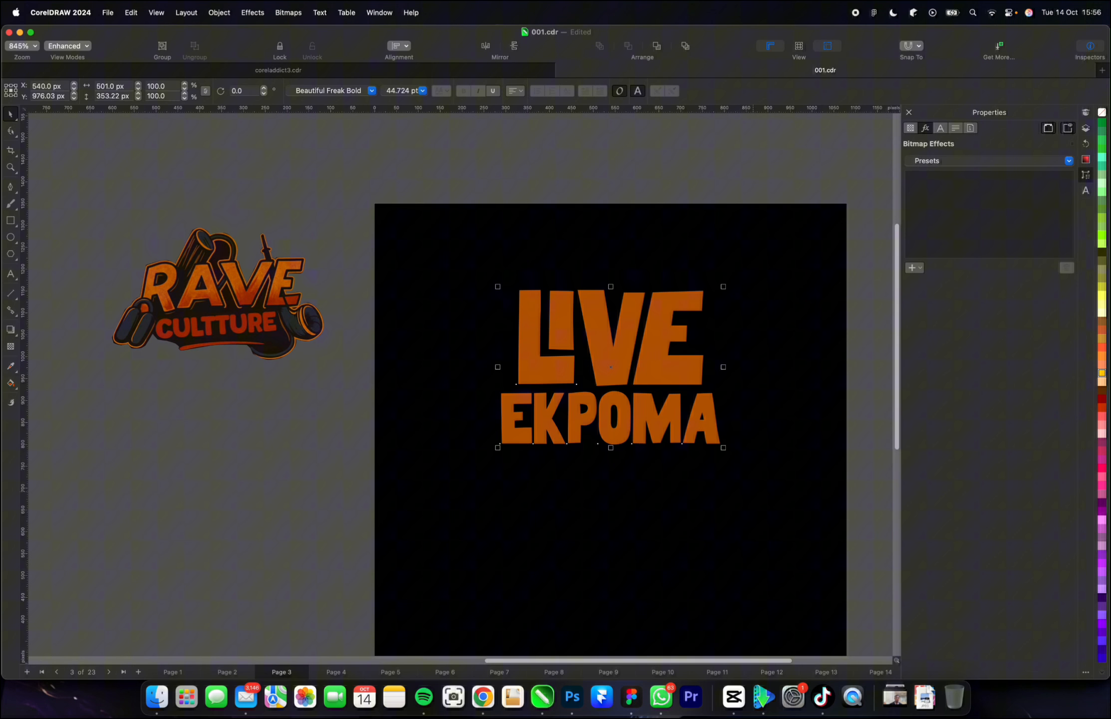
{"action": "left_click", "coordinate": [1102, 373]}
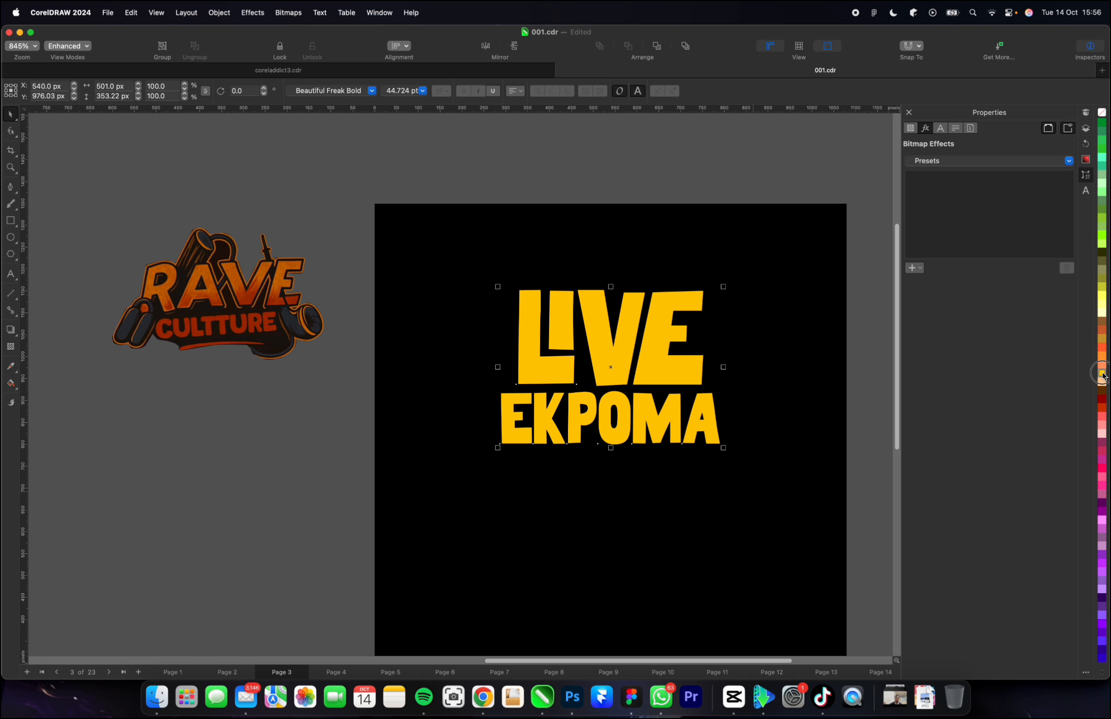
{"action": "left_click", "coordinate": [1101, 354]}
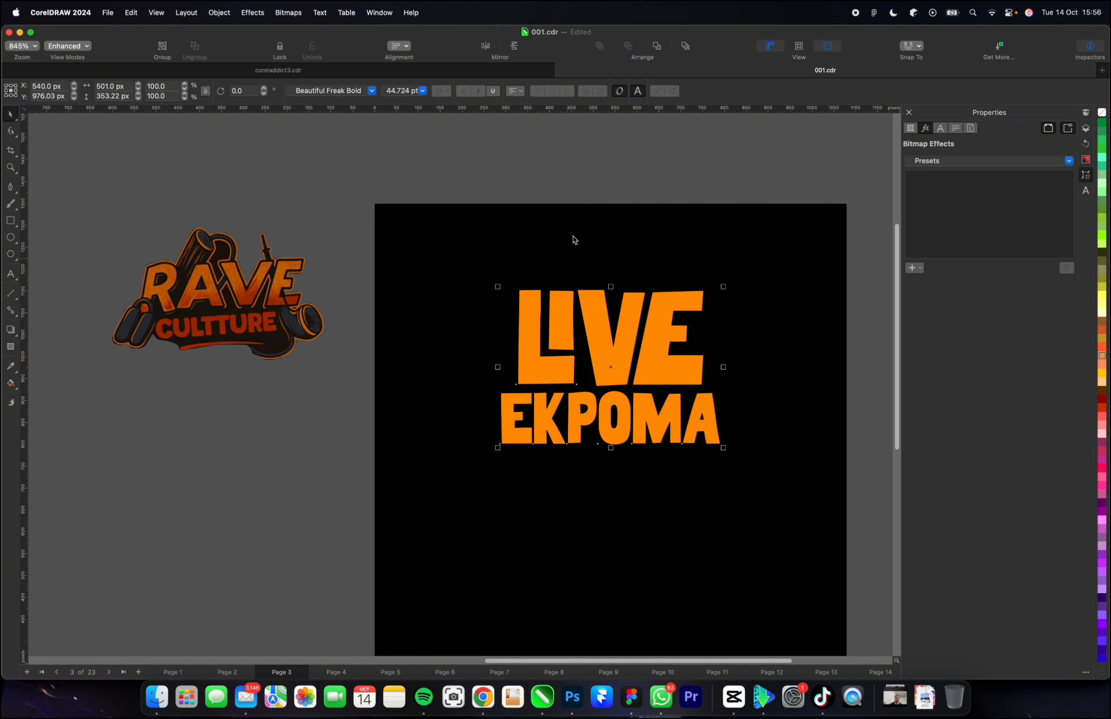
{"action": "left_click", "coordinate": [660, 174]}
{"action": "scroll", "coordinate": [465, 310], "scroll_direction": "down", "scroll_amount": 2}
{"action": "scroll", "coordinate": [531, 335], "scroll_direction": "up", "scroll_amount": 2}
Scale "EKPOMA" from its centre to about 452 px wide and move it up close below "LIVE", at Y about 869 px.
{"action": "left_click", "coordinate": [560, 344]}
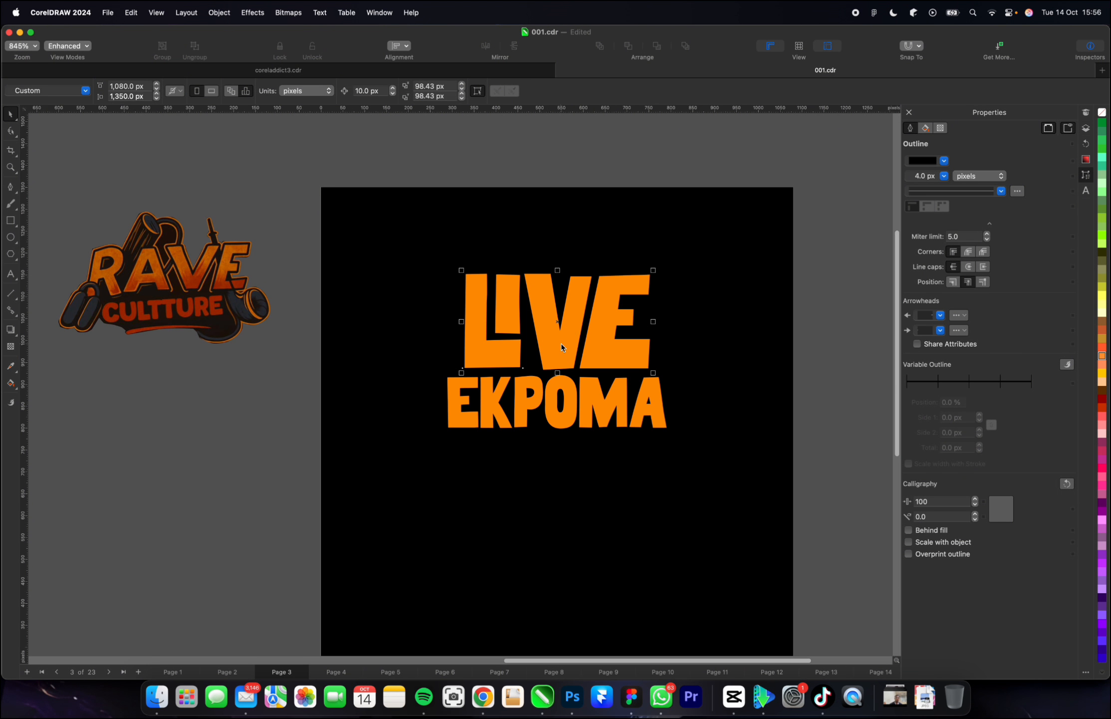
{"action": "scroll", "coordinate": [539, 410], "scroll_direction": "up", "scroll_amount": 1}
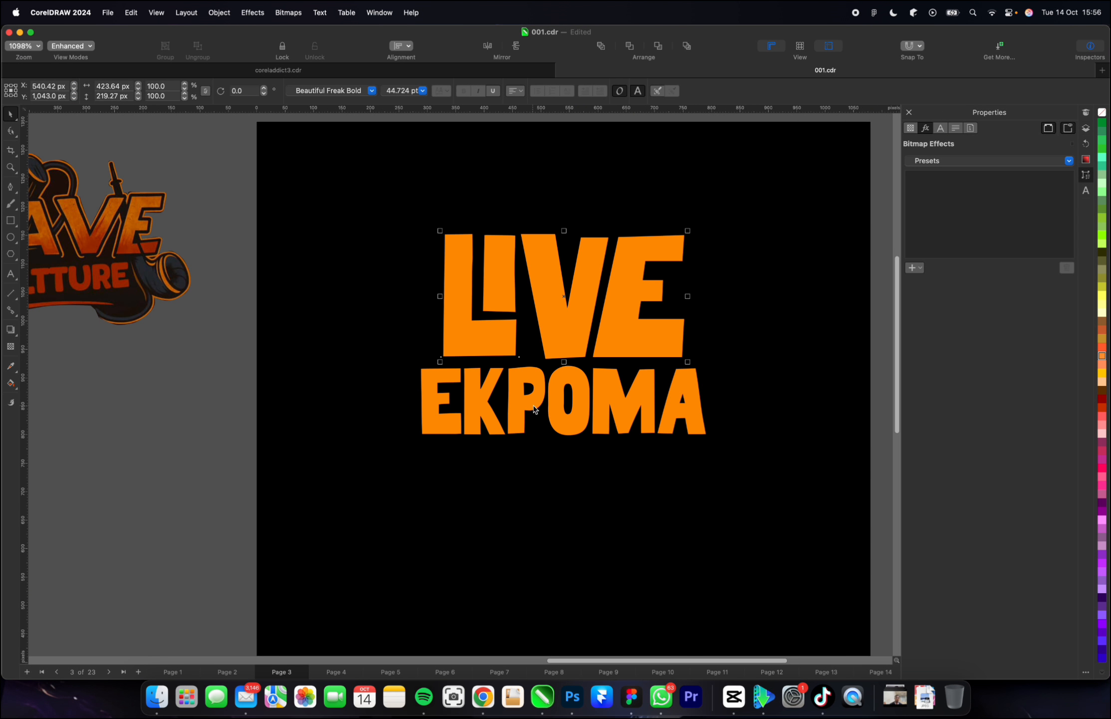
{"action": "left_click", "coordinate": [533, 408]}
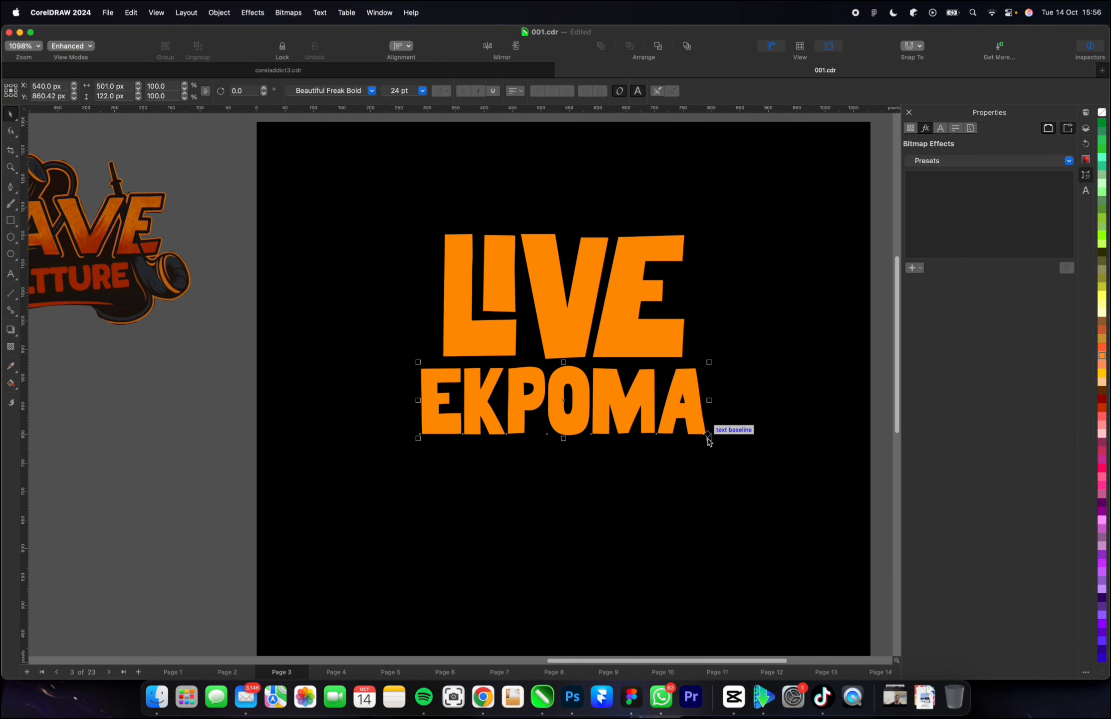
{"action": "left_click_drag", "start_coordinate": [709, 438], "coordinate": [723, 452]}
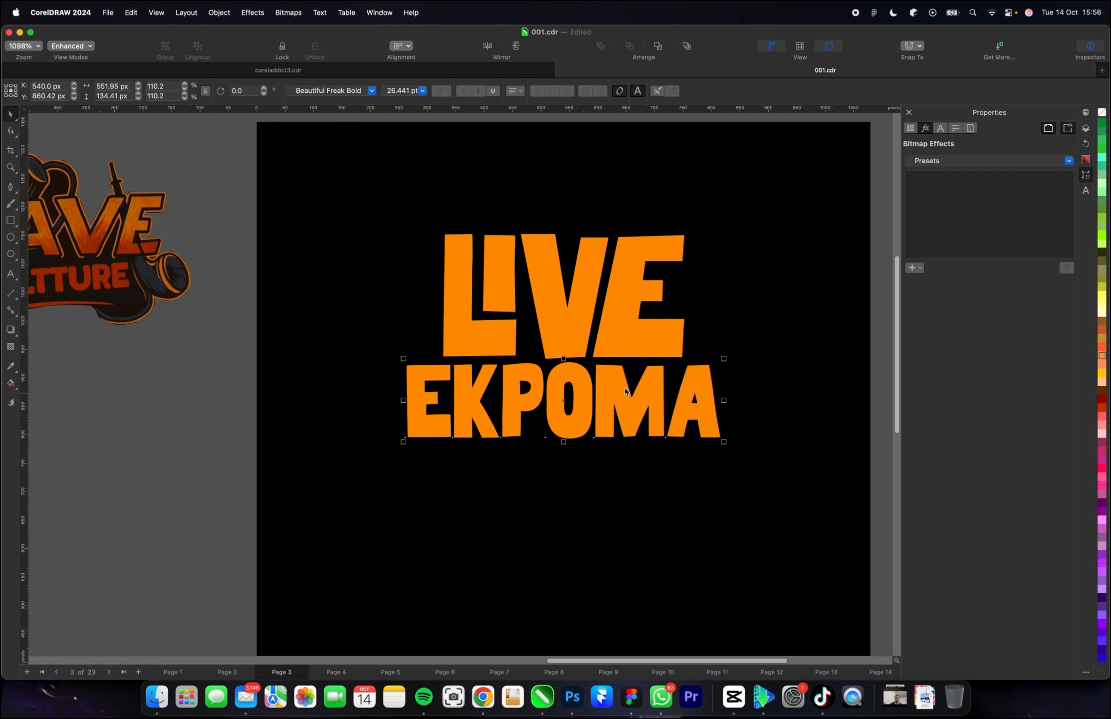
{"action": "left_click", "coordinate": [603, 293]}
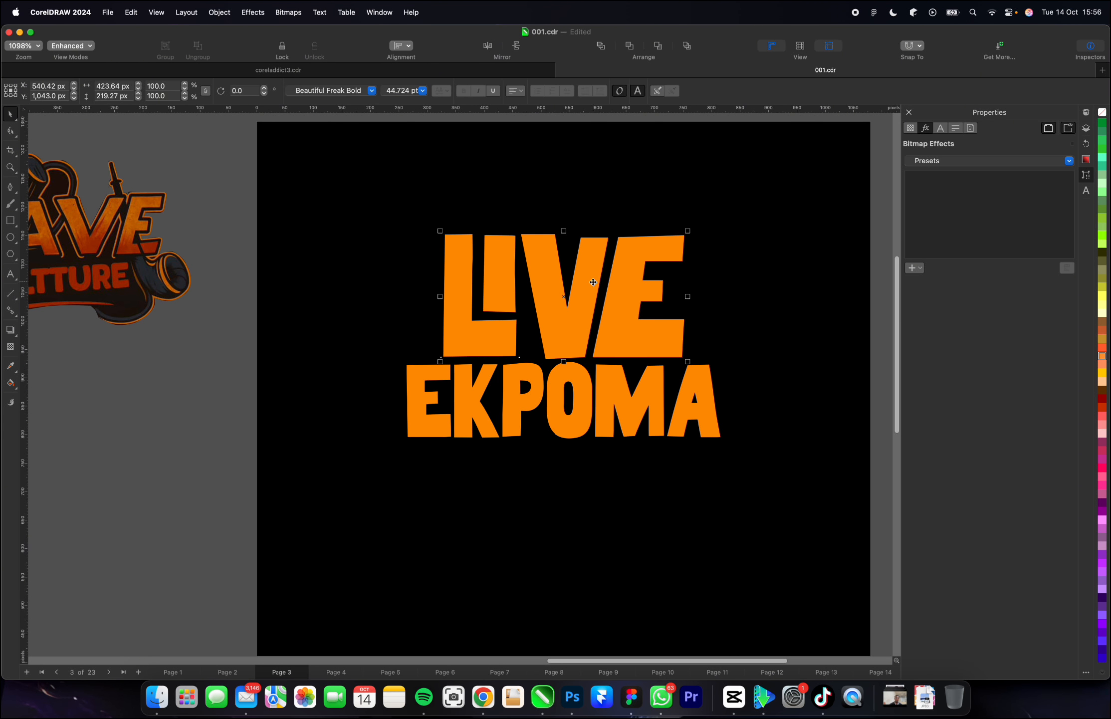
{"action": "left_click", "coordinate": [689, 405]}
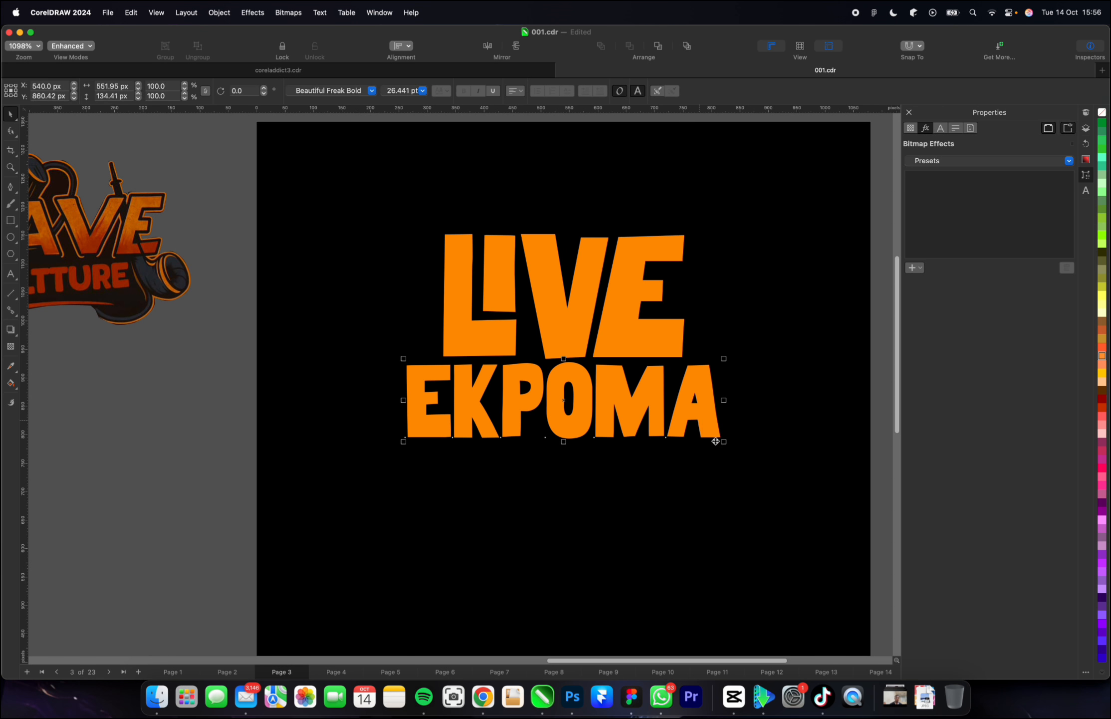
{"action": "left_click_drag", "start_coordinate": [723, 444], "coordinate": [712, 437]}
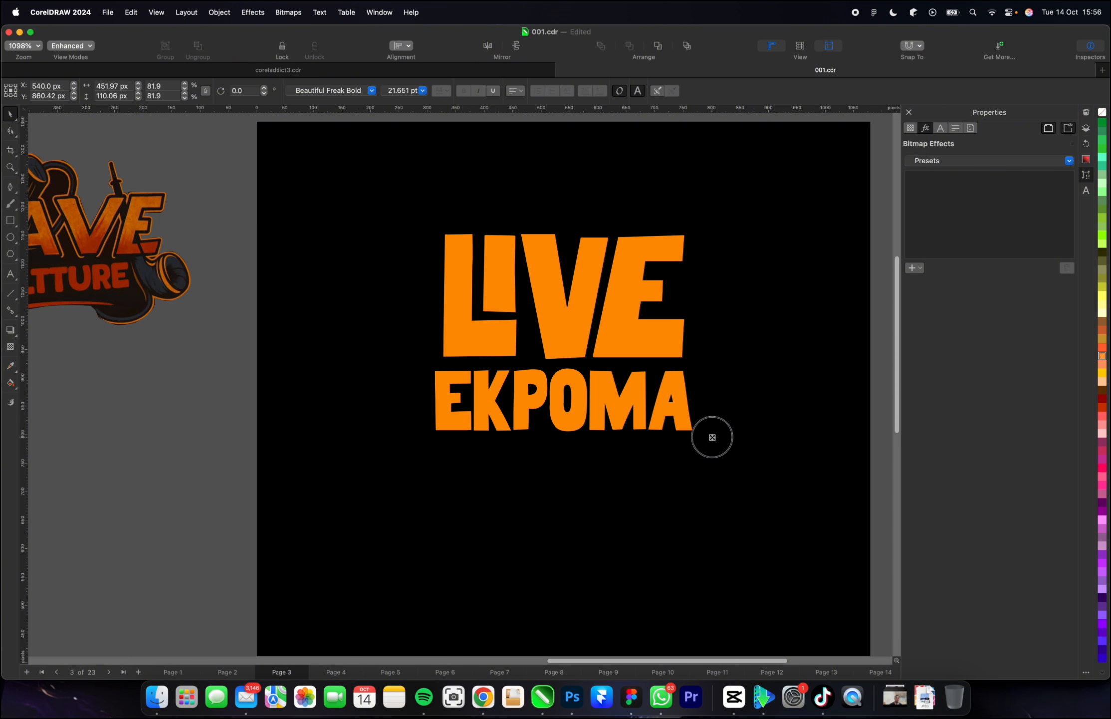
{"action": "left_click_drag", "start_coordinate": [659, 406], "coordinate": [660, 407]}
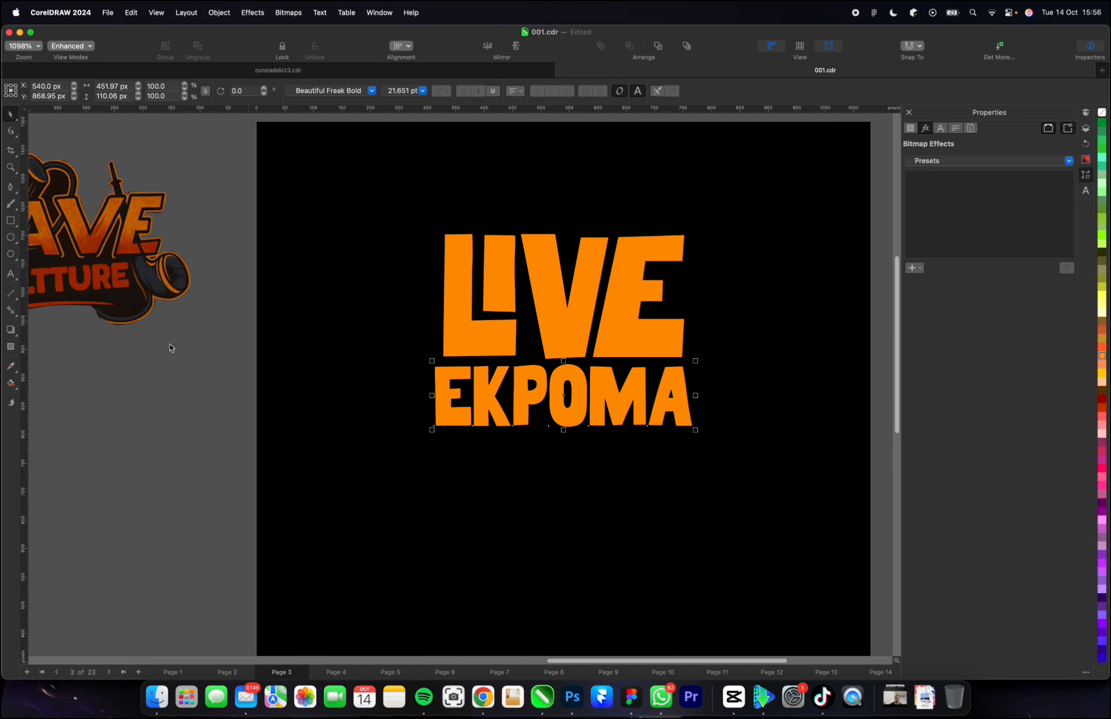
Stretch "LIVE" and "EKPOMA" together horizontally to about 520 px wide, keeping their height.
{"action": "left_click", "coordinate": [536, 348]}
{"action": "left_click", "coordinate": [470, 338]}
{"action": "scroll", "coordinate": [461, 353], "scroll_direction": "down", "scroll_amount": 2}
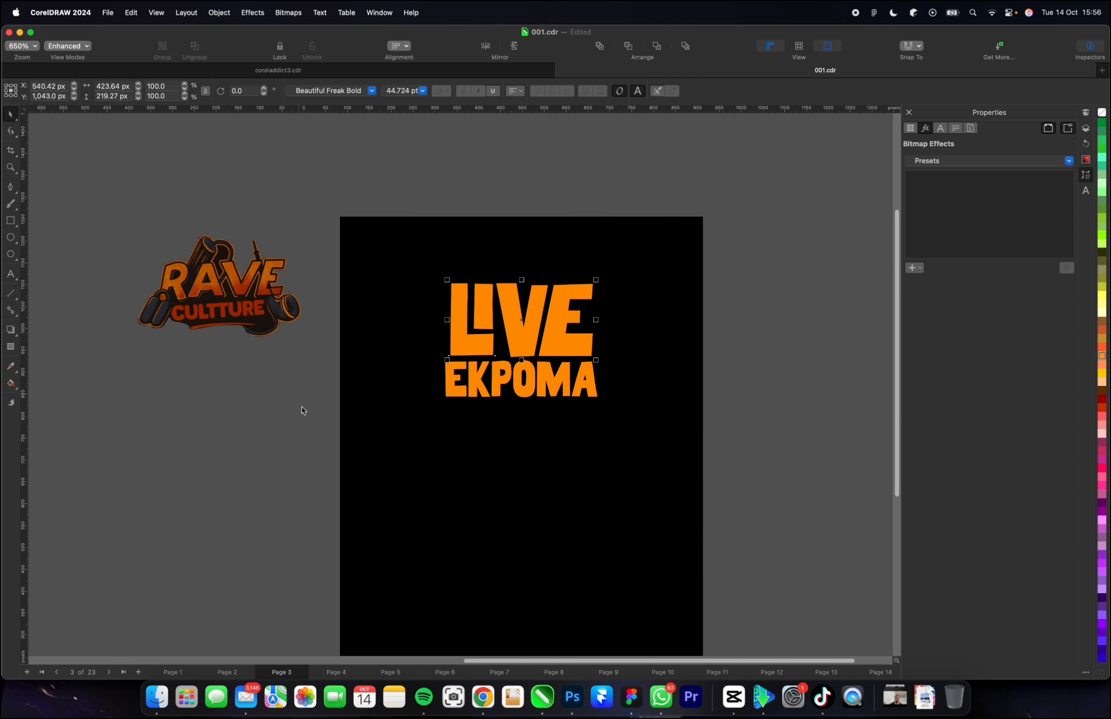
{"action": "left_click_drag", "start_coordinate": [301, 440], "coordinate": [675, 294]}
{"action": "scroll", "coordinate": [581, 335], "scroll_direction": "up", "scroll_amount": 1}
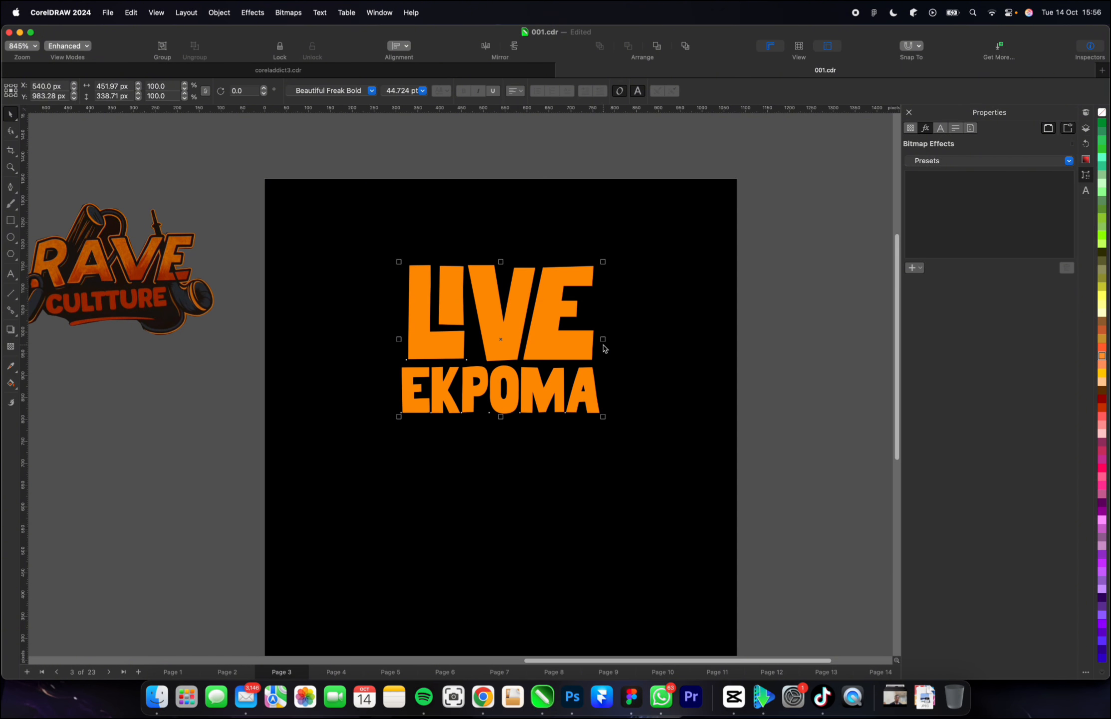
{"action": "left_click_drag", "start_coordinate": [604, 339], "coordinate": [568, 339]}
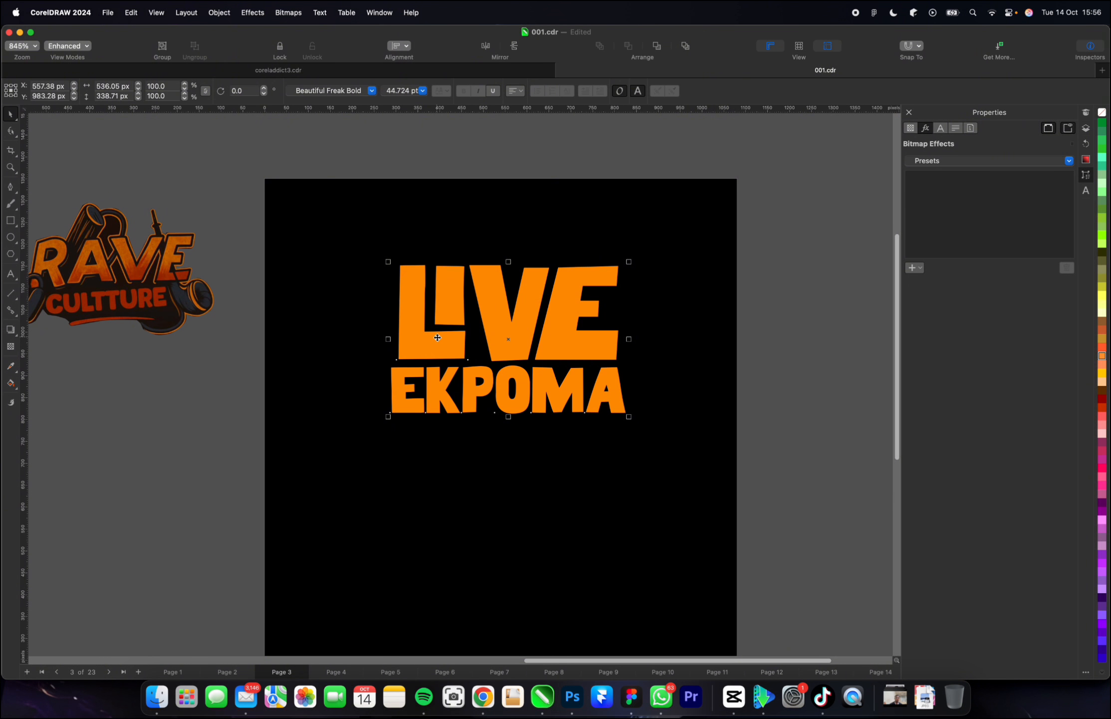
{"action": "left_click_drag", "start_coordinate": [628, 339], "coordinate": [622, 339]}
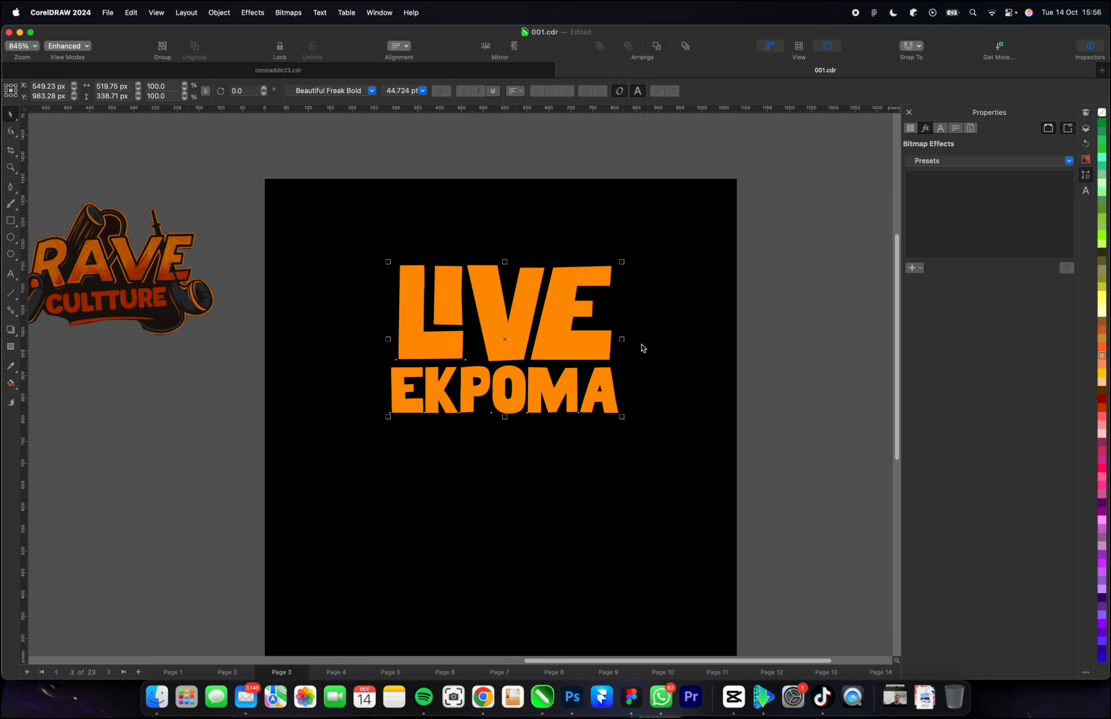
{"action": "left_click", "coordinate": [829, 378]}
{"action": "left_click_drag", "start_coordinate": [782, 446], "coordinate": [684, 401]}
Choose the Roughen tool for "LIVE" and convert that text to curves.
{"action": "left_click", "coordinate": [538, 349]}
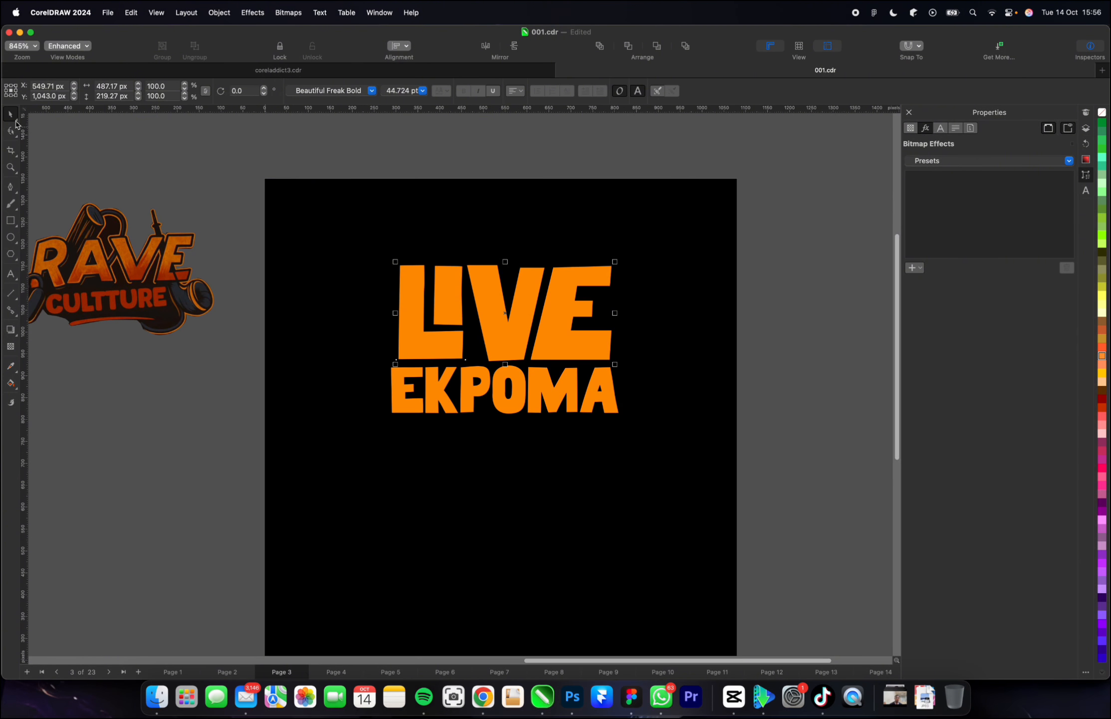
{"action": "left_click", "coordinate": [19, 140]}
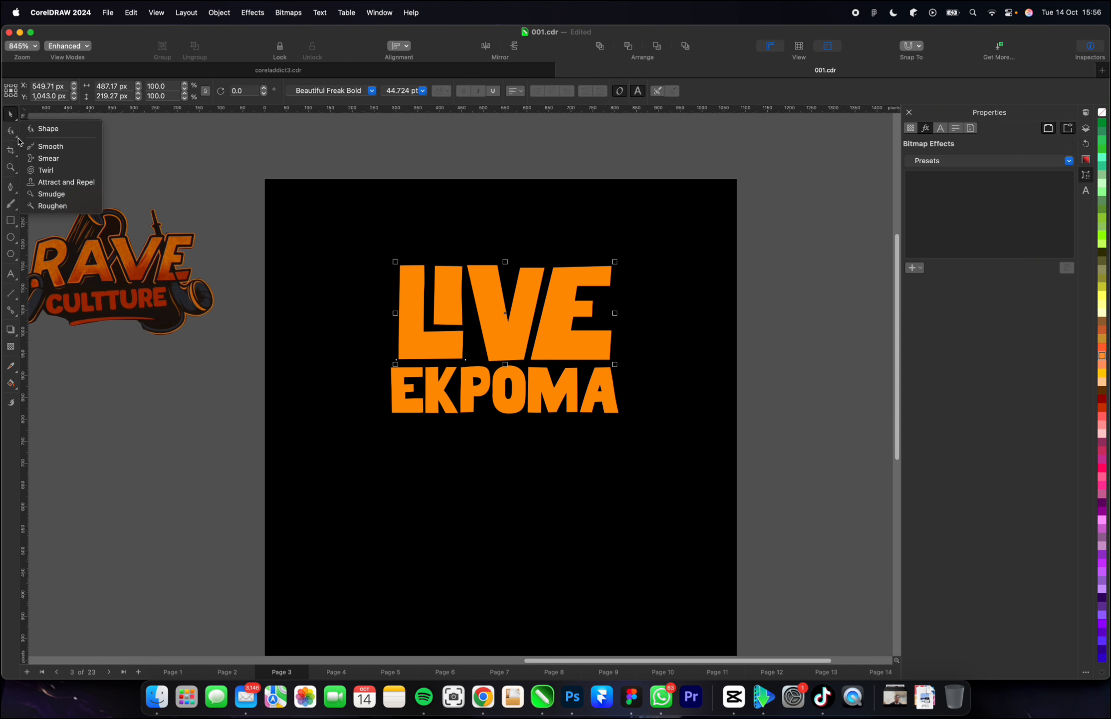
{"action": "left_click", "coordinate": [72, 207]}
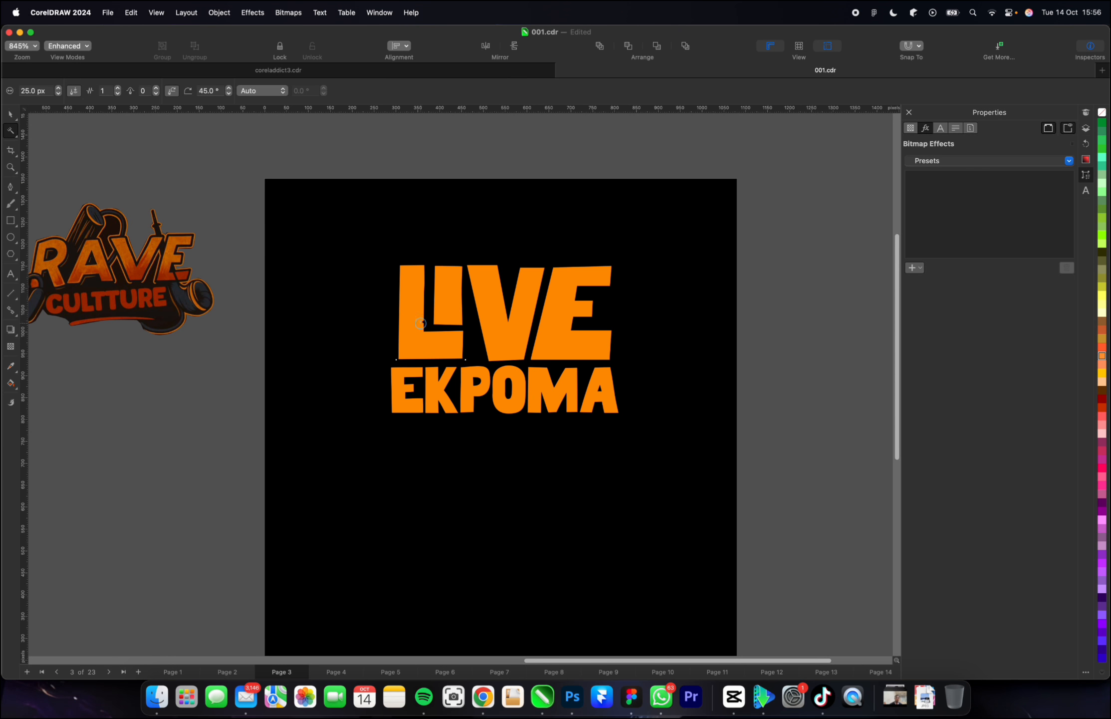
{"action": "scroll", "coordinate": [406, 290], "scroll_direction": "up", "scroll_amount": 3}
{"action": "scroll", "coordinate": [404, 289], "scroll_direction": "down", "scroll_amount": 3}
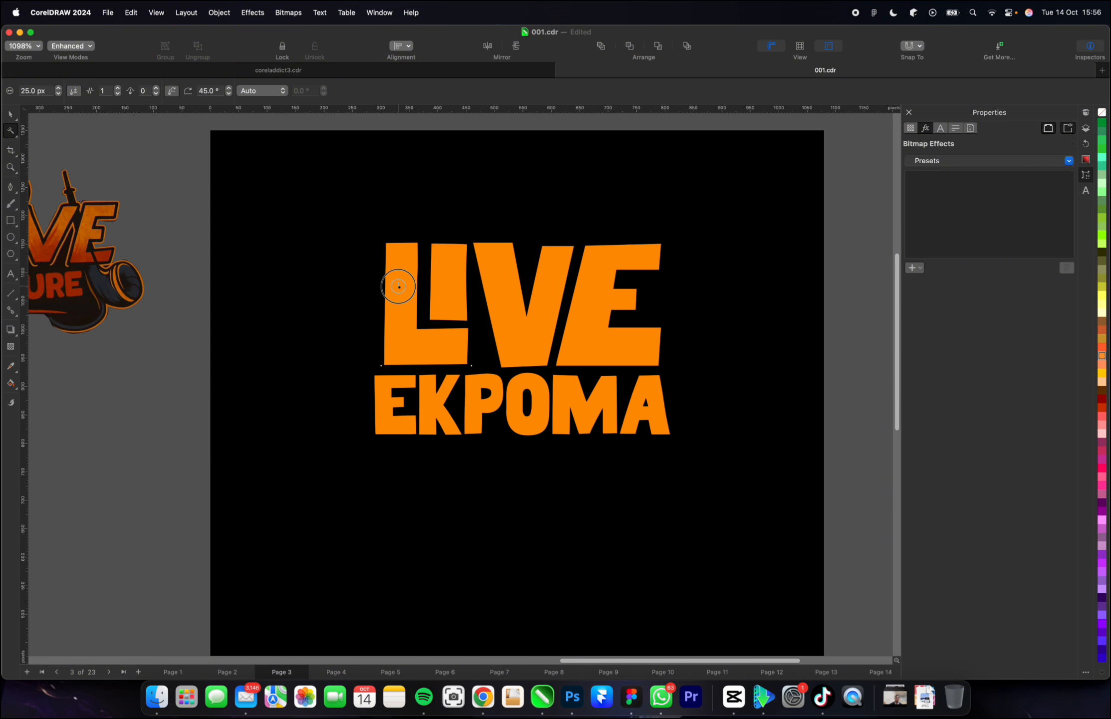
{"action": "scroll", "coordinate": [399, 254], "scroll_direction": "up", "scroll_amount": 3}
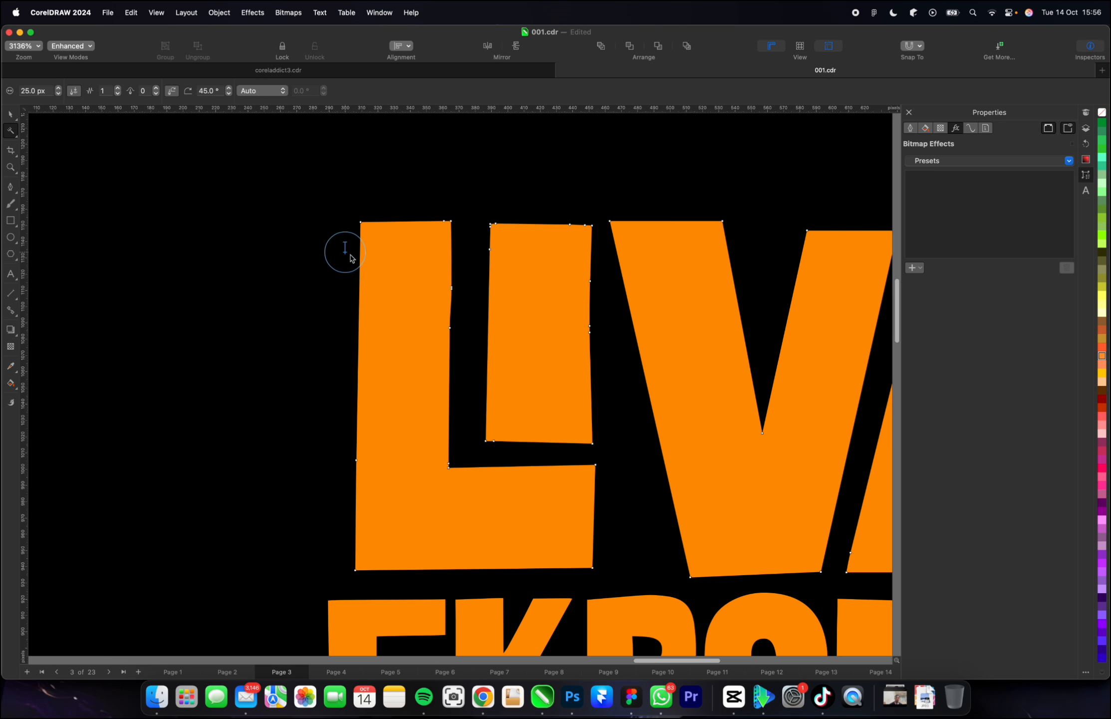
{"action": "scroll", "coordinate": [413, 283], "scroll_direction": "down", "scroll_amount": 1}
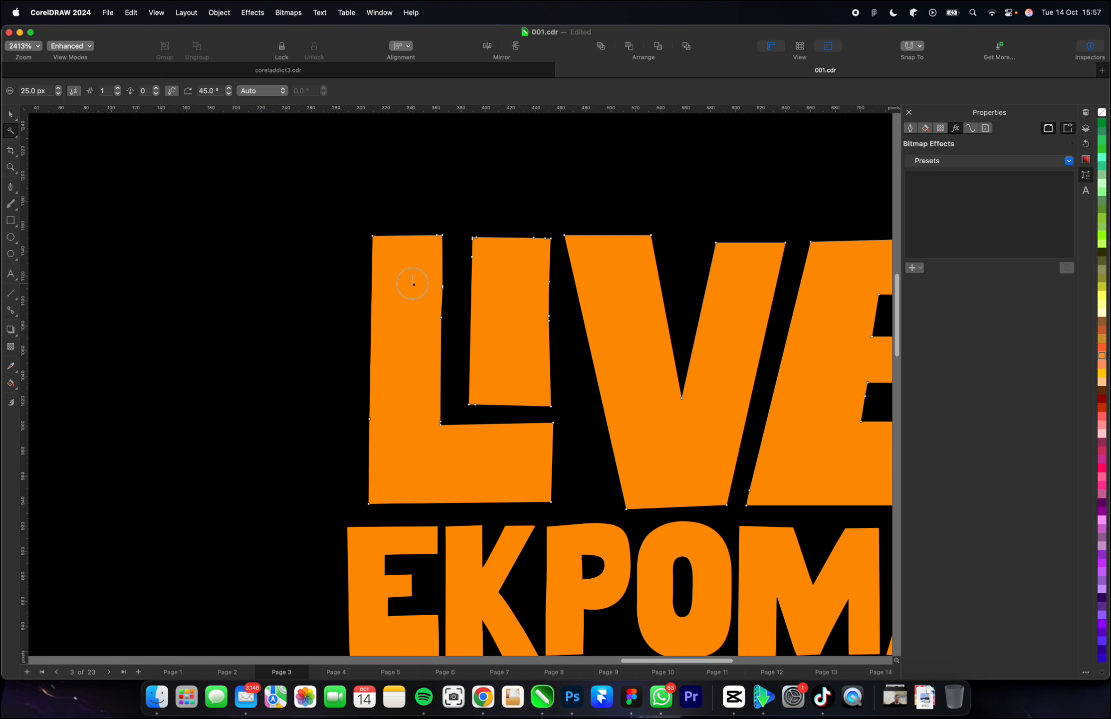
{"action": "scroll", "coordinate": [391, 298], "scroll_direction": "down", "scroll_amount": 3}
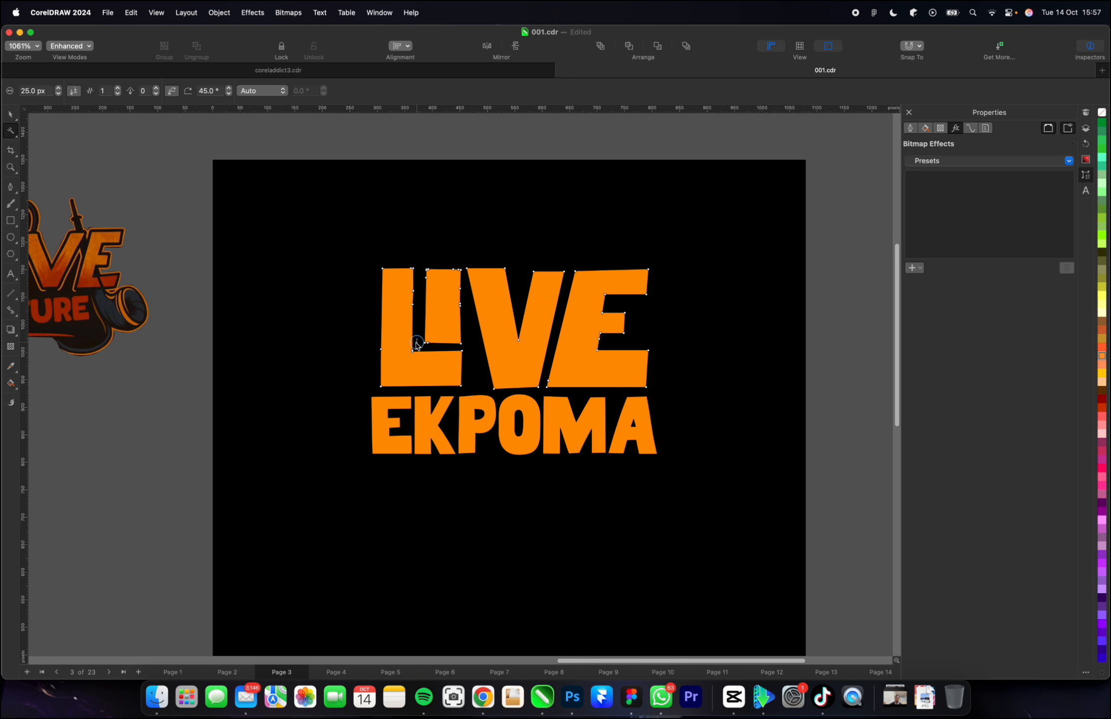
{"action": "scroll", "coordinate": [417, 339], "scroll_direction": "up", "scroll_amount": 3}
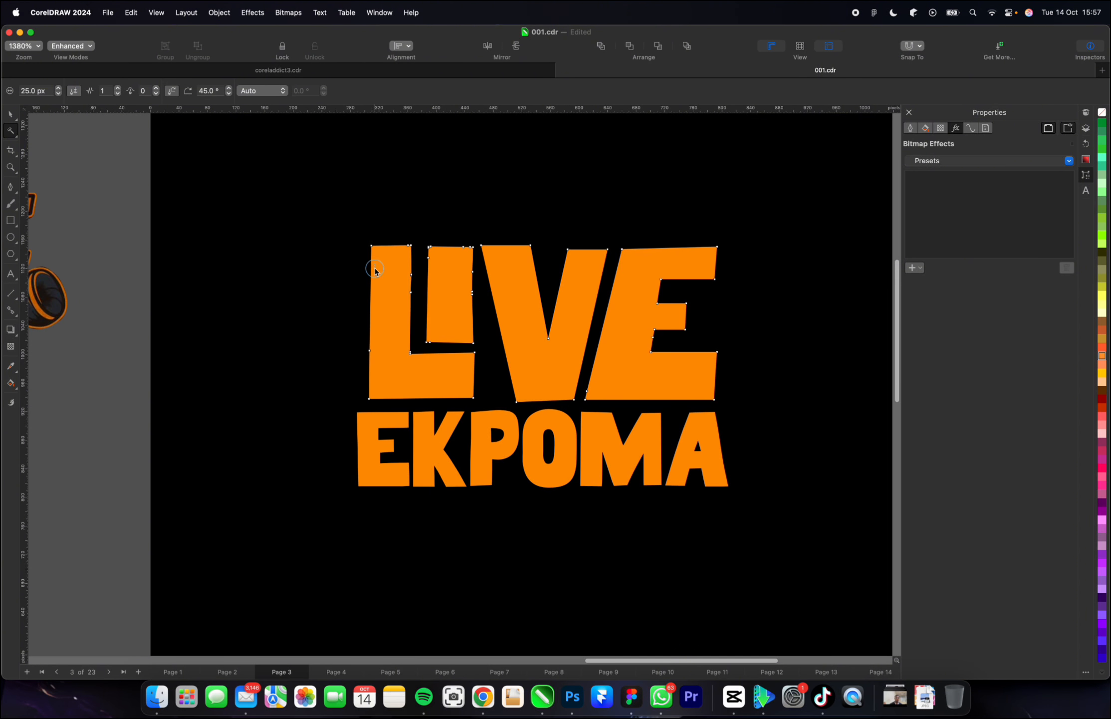
{"action": "scroll", "coordinate": [375, 270], "scroll_direction": "up", "scroll_amount": 2}
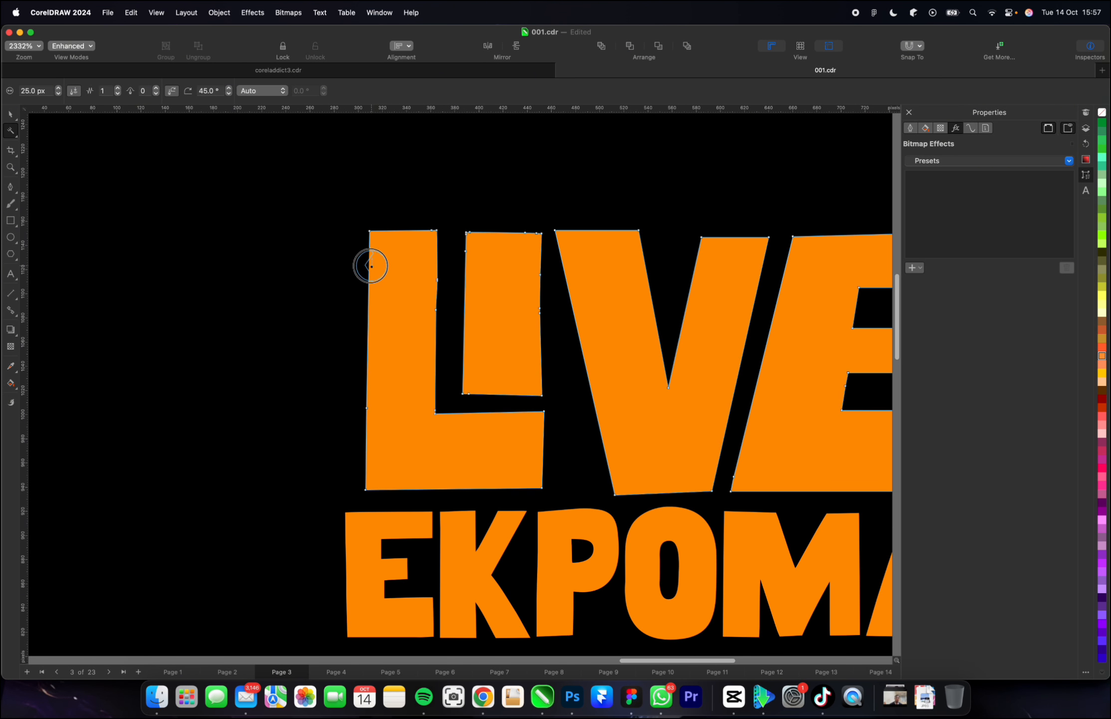
Roughen the outer and inner edges of the letter L in "LIVE" with the 25 px Roughen nib.
{"action": "mouse_move", "coordinate": [370, 253]}
{"action": "left_mouse_down"}
{"action": "mouse_move", "coordinate": [369, 407]}
{"action": "mouse_move", "coordinate": [361, 354]}
{"action": "left_mouse_up"}
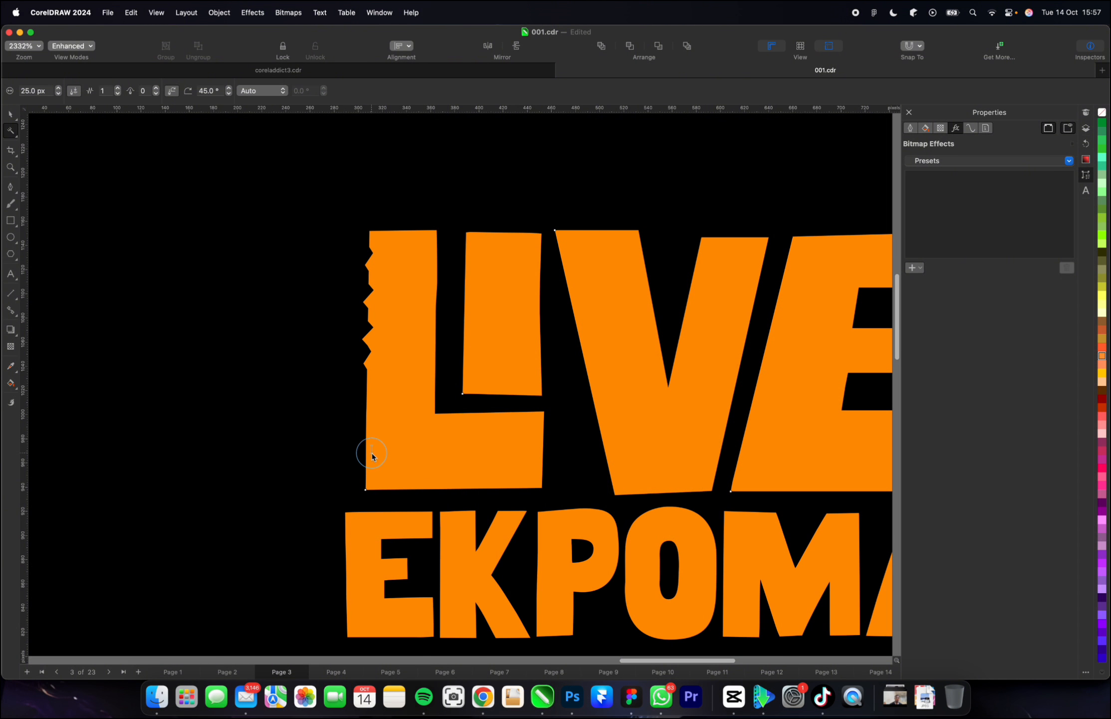
{"action": "mouse_move", "coordinate": [372, 454]}
{"action": "left_mouse_down"}
{"action": "mouse_move", "coordinate": [365, 489]}
{"action": "mouse_move", "coordinate": [429, 492]}
{"action": "left_mouse_up"}
{"action": "left_click_drag", "start_coordinate": [521, 485], "coordinate": [536, 479]}
{"action": "left_click_drag", "start_coordinate": [540, 412], "coordinate": [528, 418]}
{"action": "left_click", "coordinate": [435, 402]}
{"action": "left_click", "coordinate": [428, 240]}
Roughen the edges of the letters I and V in "LIVE" with the 25 px nib.
{"action": "left_click", "coordinate": [464, 352]}
{"action": "left_click", "coordinate": [464, 310]}
{"action": "left_click", "coordinate": [645, 246]}
{"action": "left_click", "coordinate": [699, 252]}
{"action": "left_click", "coordinate": [735, 411]}
{"action": "left_click", "coordinate": [724, 464]}
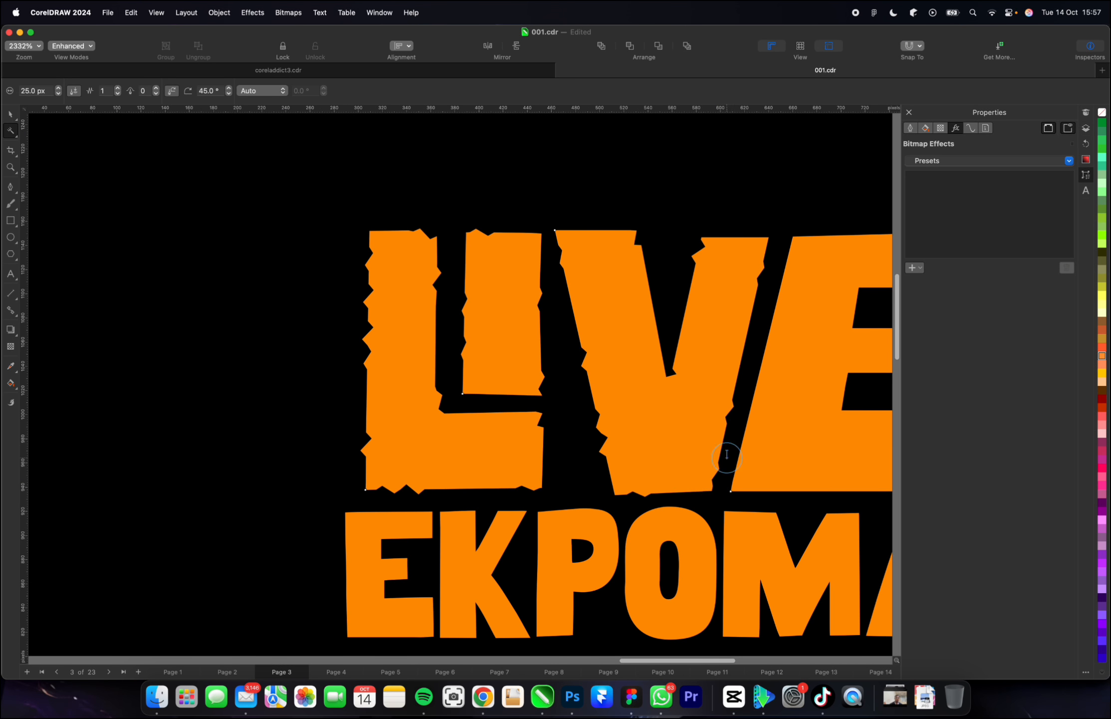
Roughen the bottom, inner and slanted side edges of the letter E in "LIVE" with the 25 px nib.
{"action": "scroll", "coordinate": [726, 457], "scroll_direction": "down", "scroll_amount": 2}
{"action": "left_click_drag", "start_coordinate": [699, 487], "coordinate": [848, 486]}
{"action": "left_click", "coordinate": [834, 423]}
{"action": "left_click", "coordinate": [780, 414]}
{"action": "left_click", "coordinate": [854, 328]}
{"action": "left_click_drag", "start_coordinate": [732, 326], "coordinate": [714, 391]}
Try roughening the first letter of "EKPOMA" with the 25 px nib, and undo it.
{"action": "left_click", "coordinate": [407, 519]}
{"action": "mouse_move", "coordinate": [395, 517]}
{"action": "left_mouse_down"}
{"action": "mouse_move", "coordinate": [391, 609]}
{"action": "mouse_move", "coordinate": [427, 599]}
{"action": "left_mouse_up"}
{"action": "scroll", "coordinate": [401, 539], "scroll_direction": "down", "scroll_amount": 2}
{"action": "scroll", "coordinate": [402, 544], "scroll_direction": "up", "scroll_amount": 2}
{"action": "key", "text": "super+z"}
{"action": "key", "text": "super+z"}
Reduce the Roughen nib size to 15 px and roughen the edges of the letters E and K in "EKPOMA".
{"action": "left_click", "coordinate": [58, 94]}
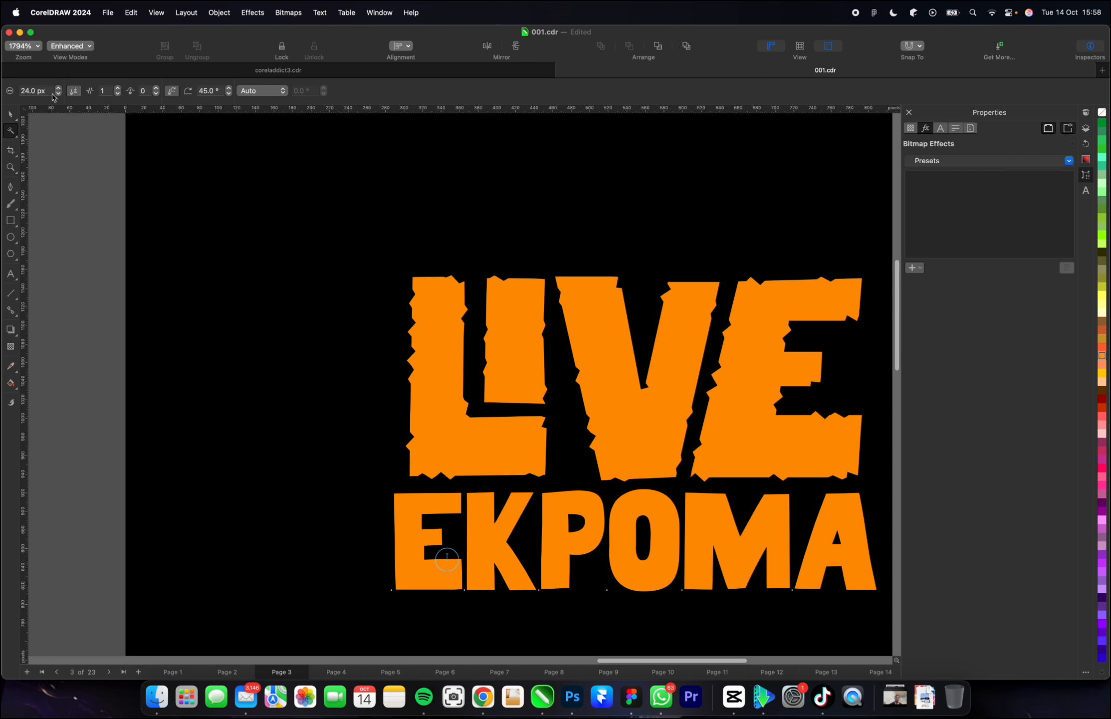
{"action": "left_click", "coordinate": [58, 93]}
{"action": "left_click", "coordinate": [395, 520]}
{"action": "left_click", "coordinate": [422, 522]}
{"action": "left_click", "coordinate": [441, 538]}
{"action": "left_click", "coordinate": [454, 558]}
{"action": "left_click", "coordinate": [467, 536]}
{"action": "left_click", "coordinate": [504, 578]}
{"action": "left_click", "coordinate": [495, 506]}
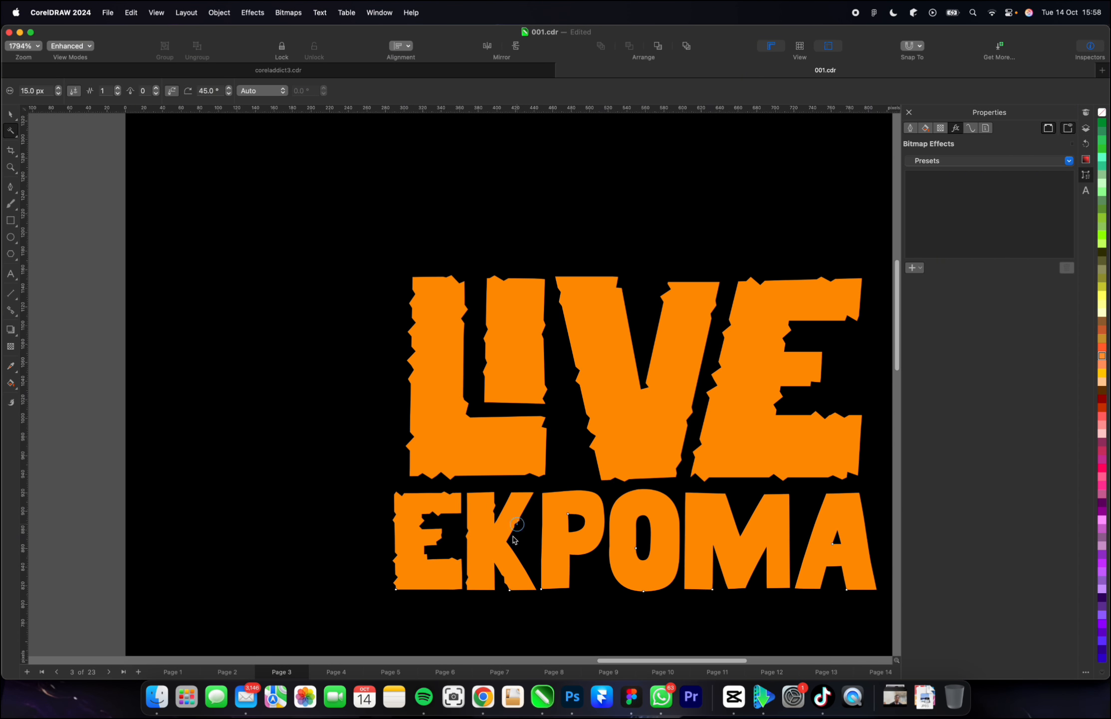
{"action": "left_click_drag", "start_coordinate": [517, 524], "coordinate": [522, 567]}
Roughen the edges of the remaining letters P, O, M and A in "EKPOMA" with the 15 px nib.
{"action": "left_click", "coordinate": [542, 553]}
{"action": "left_click", "coordinate": [570, 582]}
{"action": "left_click", "coordinate": [589, 552]}
{"action": "left_click", "coordinate": [582, 492]}
{"action": "left_click", "coordinate": [568, 521]}
{"action": "left_click", "coordinate": [650, 536]}
{"action": "left_click", "coordinate": [661, 584]}
{"action": "scroll", "coordinate": [622, 578], "scroll_direction": "down", "scroll_amount": 2}
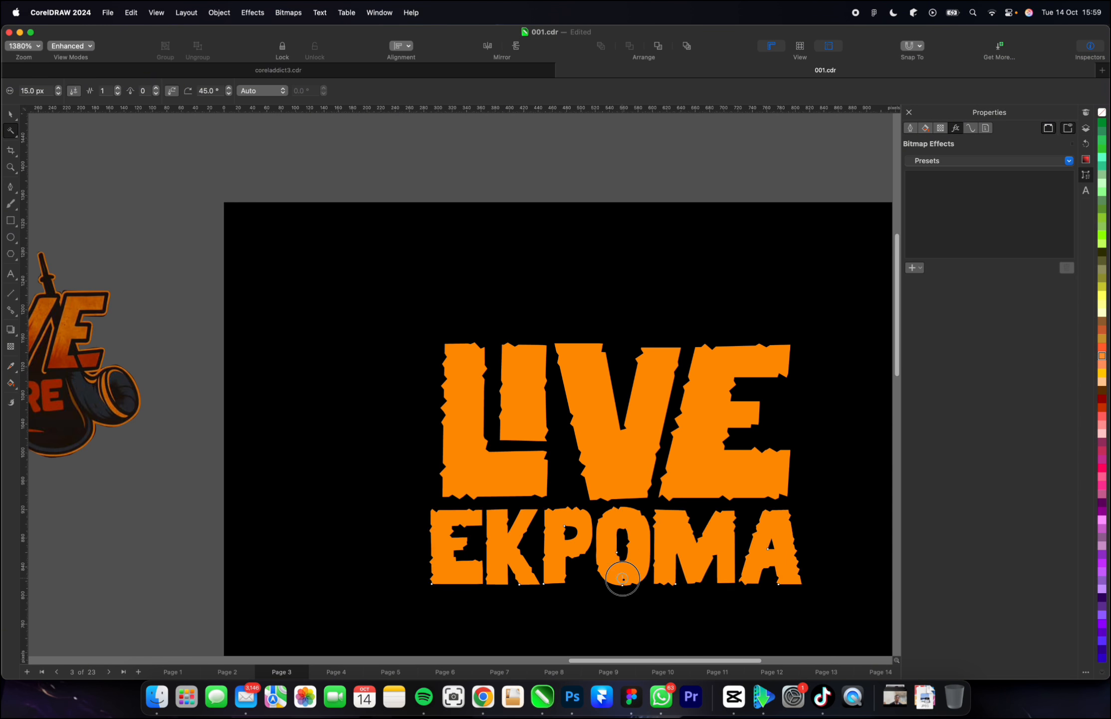
{"action": "scroll", "coordinate": [623, 578], "scroll_direction": "down", "scroll_amount": 1}
{"action": "key", "text": "space"}
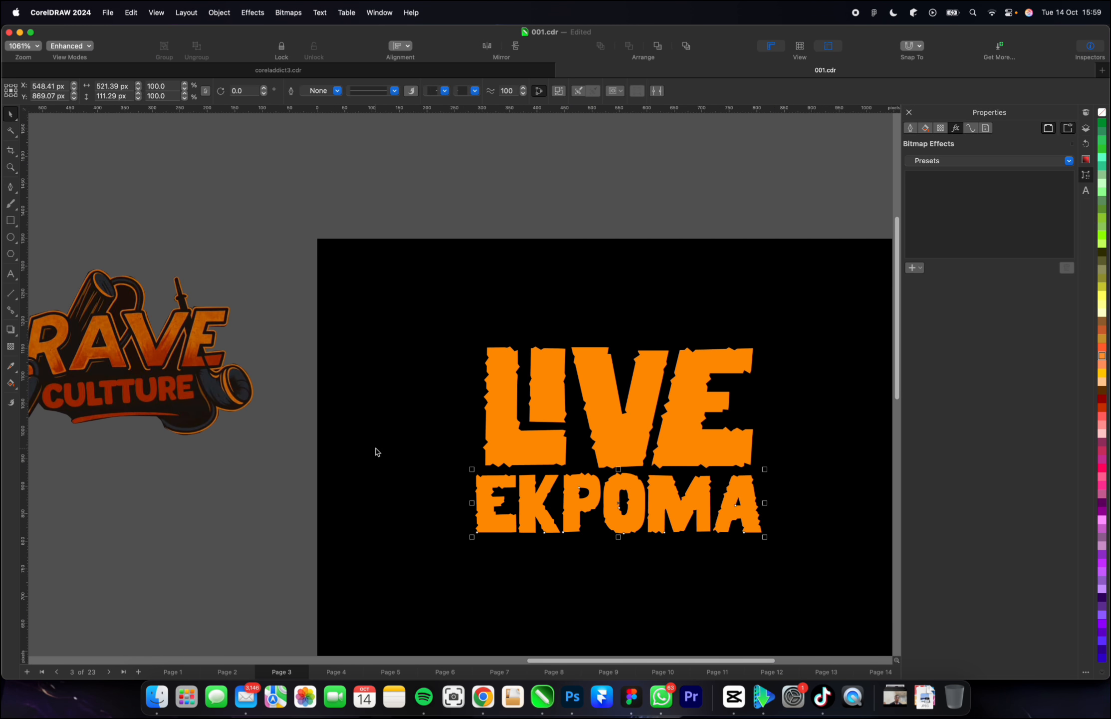
Give the "LIVE" lettering a white outline.
{"action": "left_click", "coordinate": [276, 482]}
{"action": "left_click", "coordinate": [518, 441]}
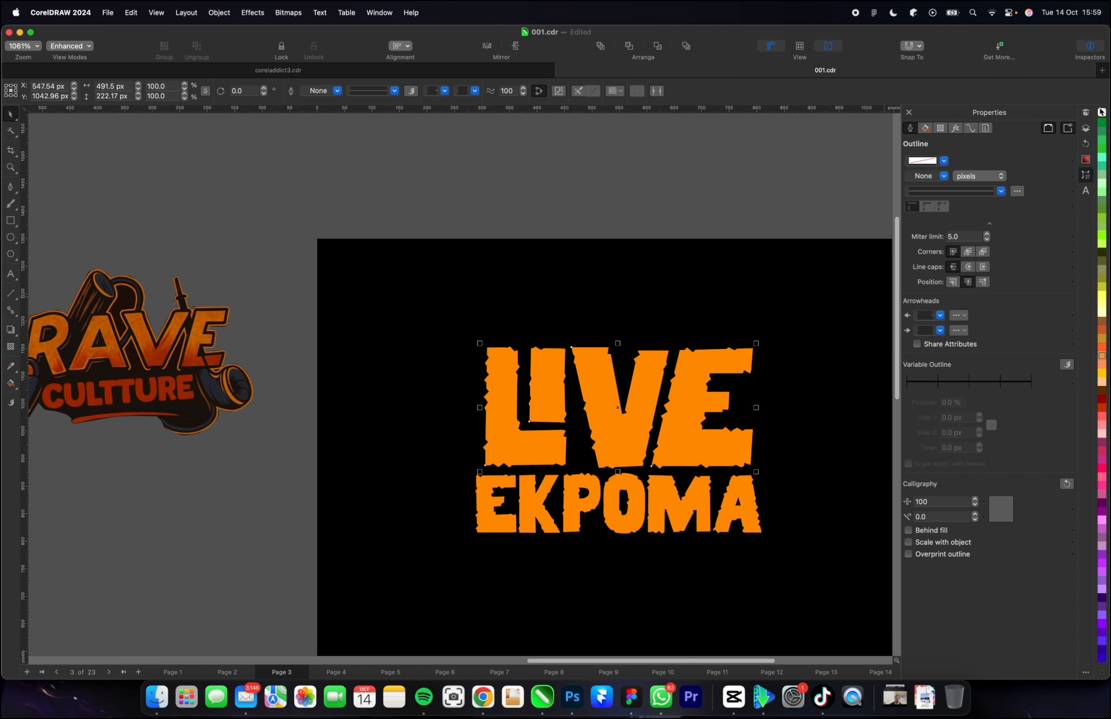
{"action": "scroll", "coordinate": [1101, 158], "scroll_direction": "up", "scroll_amount": 5}
{"action": "right_click", "coordinate": [1100, 210]}
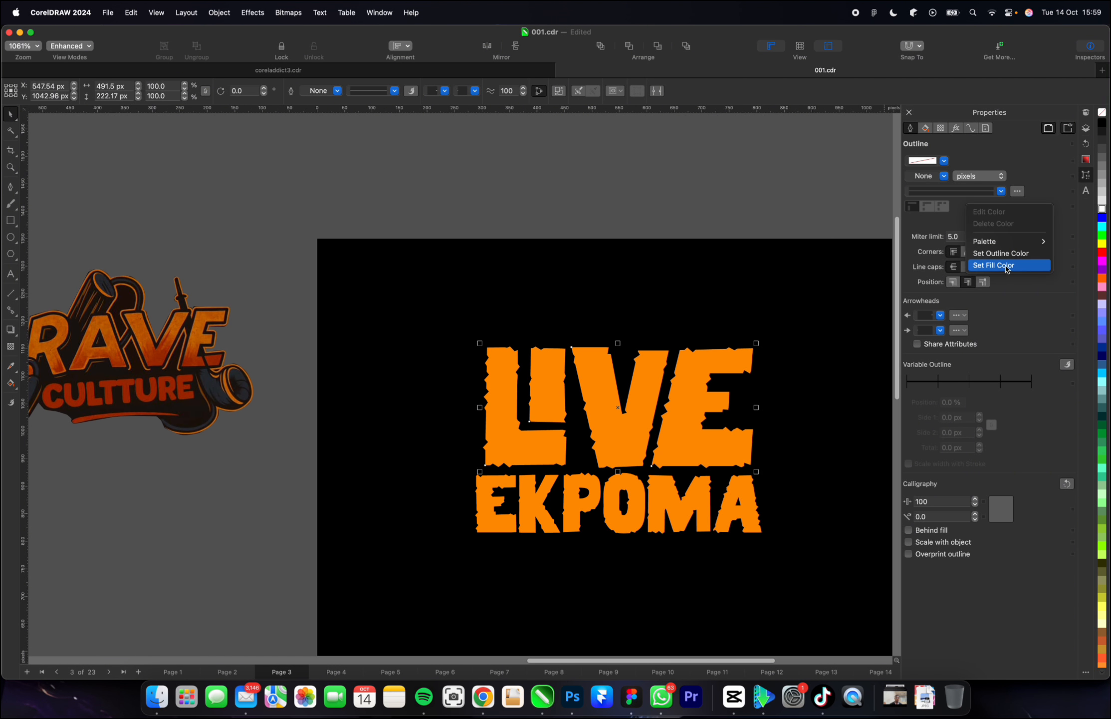
{"action": "left_click", "coordinate": [1003, 254]}
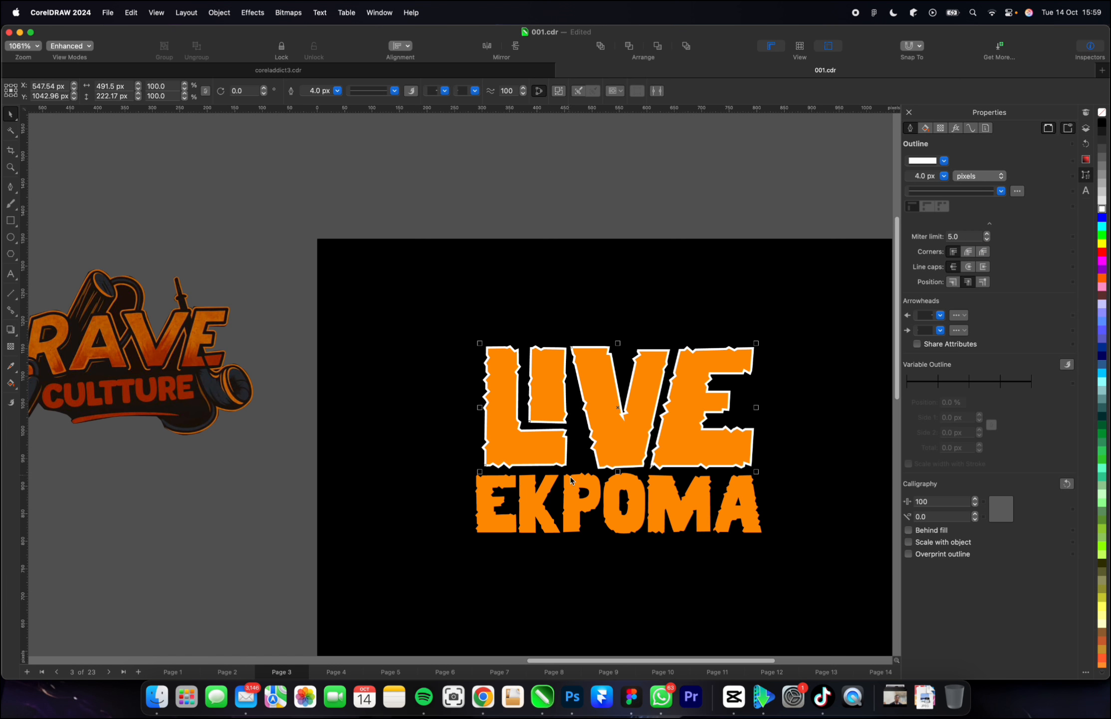
{"action": "left_click", "coordinate": [481, 498]}
{"action": "right_click", "coordinate": [1101, 210]}
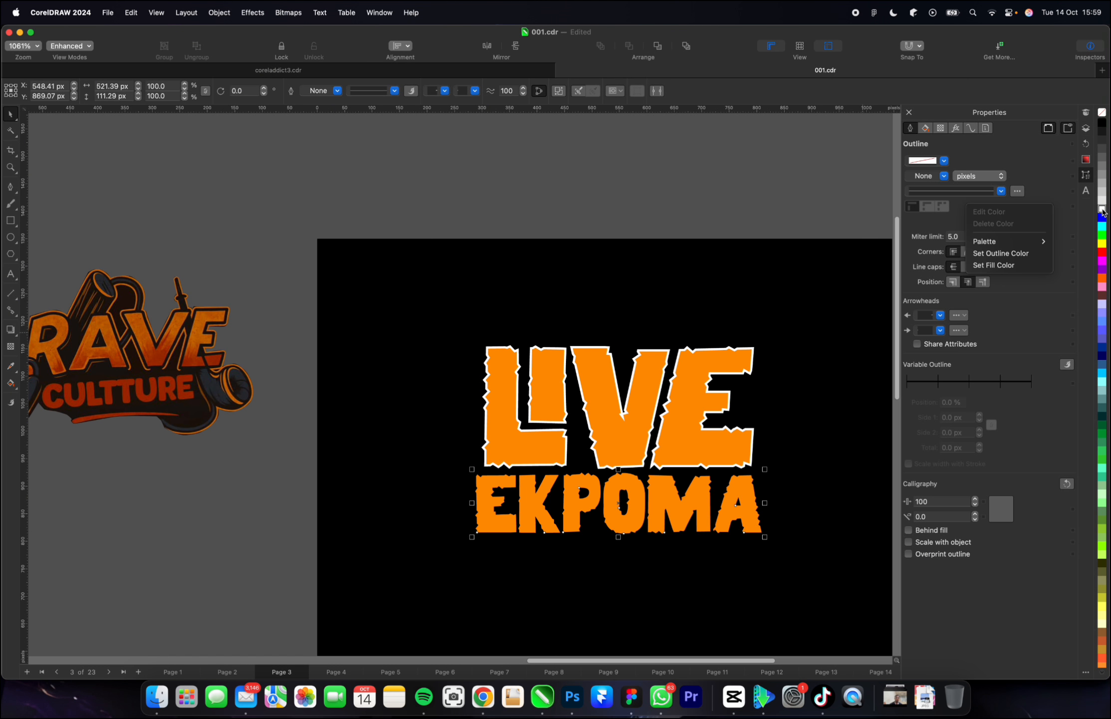
{"action": "left_click", "coordinate": [670, 292]}
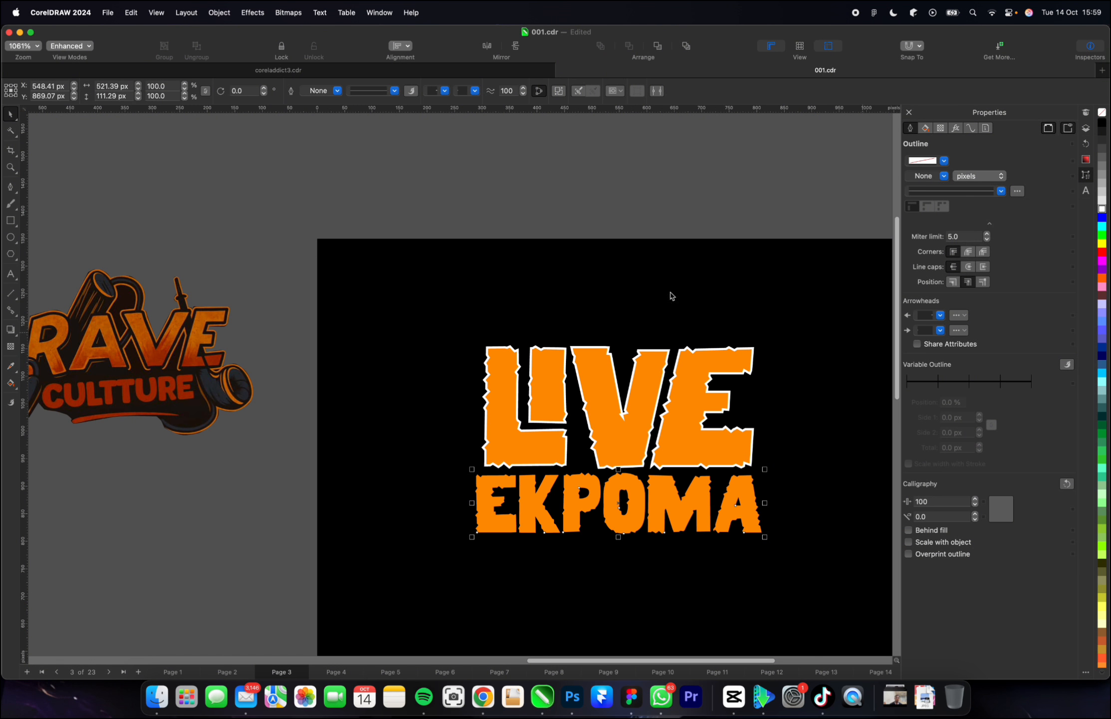
Set the white outline of "LIVE" to a width of 2 px.
{"action": "left_click", "coordinate": [647, 366]}
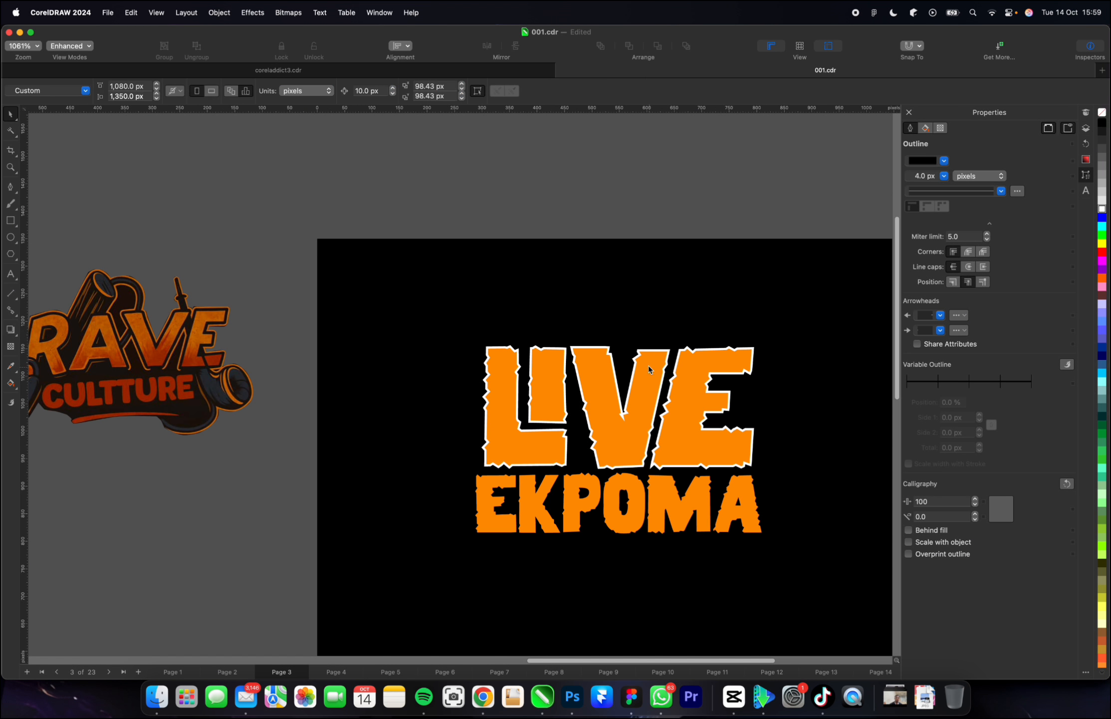
{"action": "scroll", "coordinate": [647, 366], "scroll_direction": "up", "scroll_amount": 5}
{"action": "scroll", "coordinate": [647, 367], "scroll_direction": "down", "scroll_amount": 3}
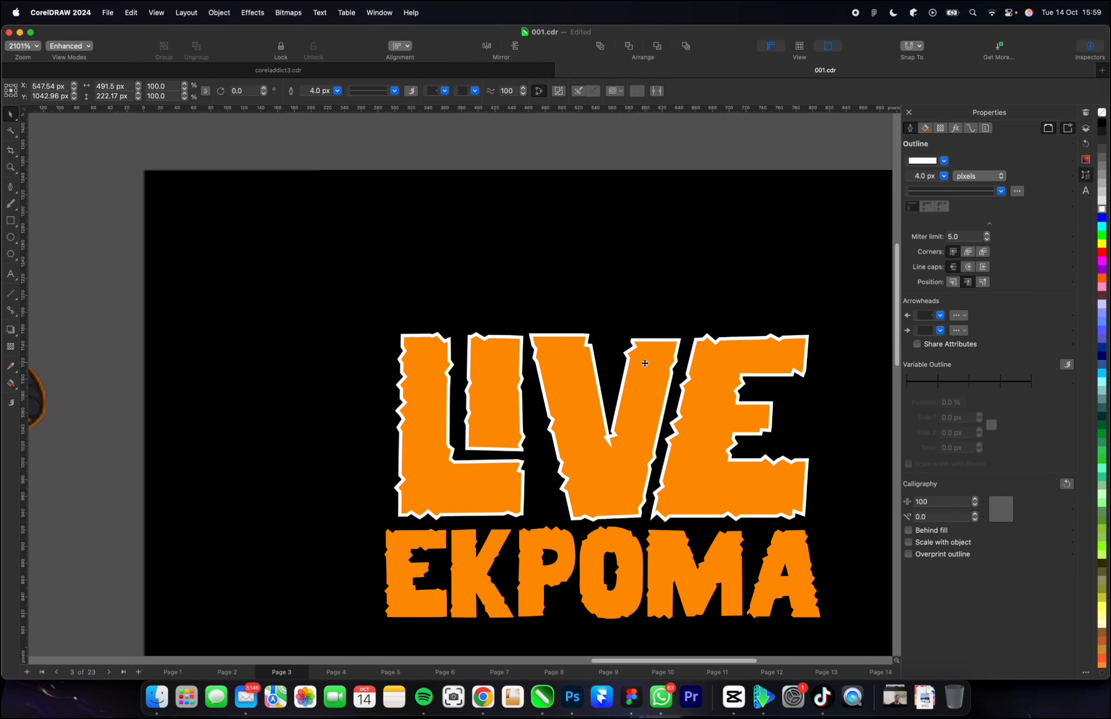
{"action": "left_click", "coordinate": [338, 91]}
{"action": "left_click", "coordinate": [320, 138]}
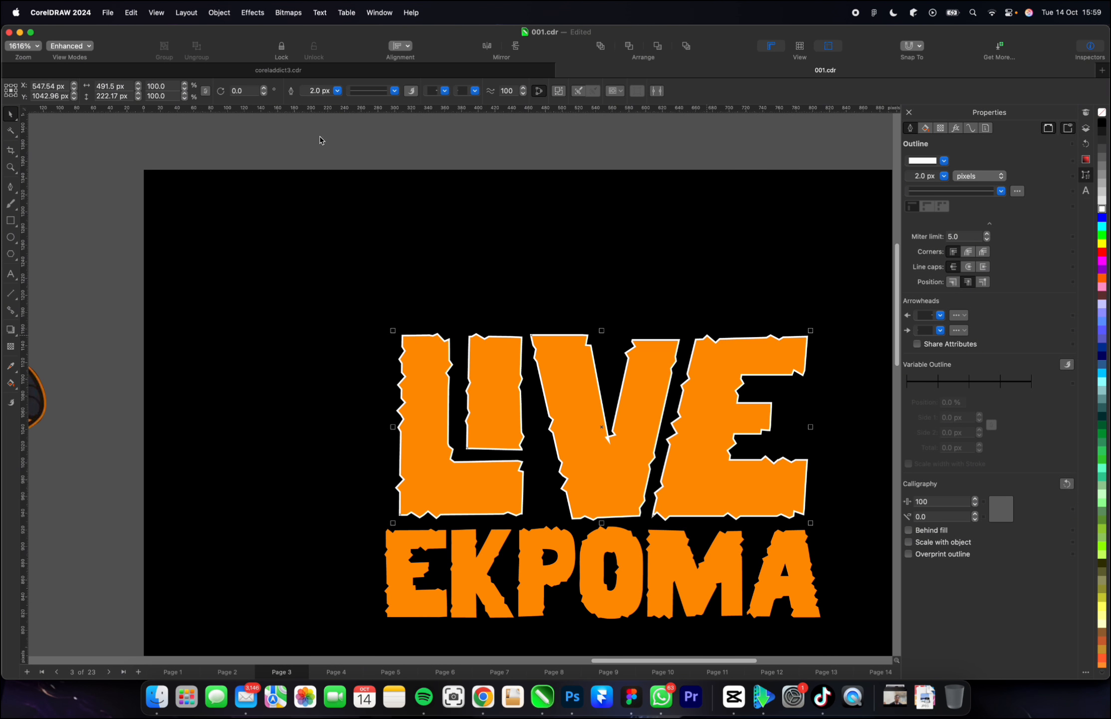
Convert the outline of "LIVE" to a separate object, try moving the orange fill off it, and undo that move.
{"action": "right_click", "coordinate": [628, 430]}
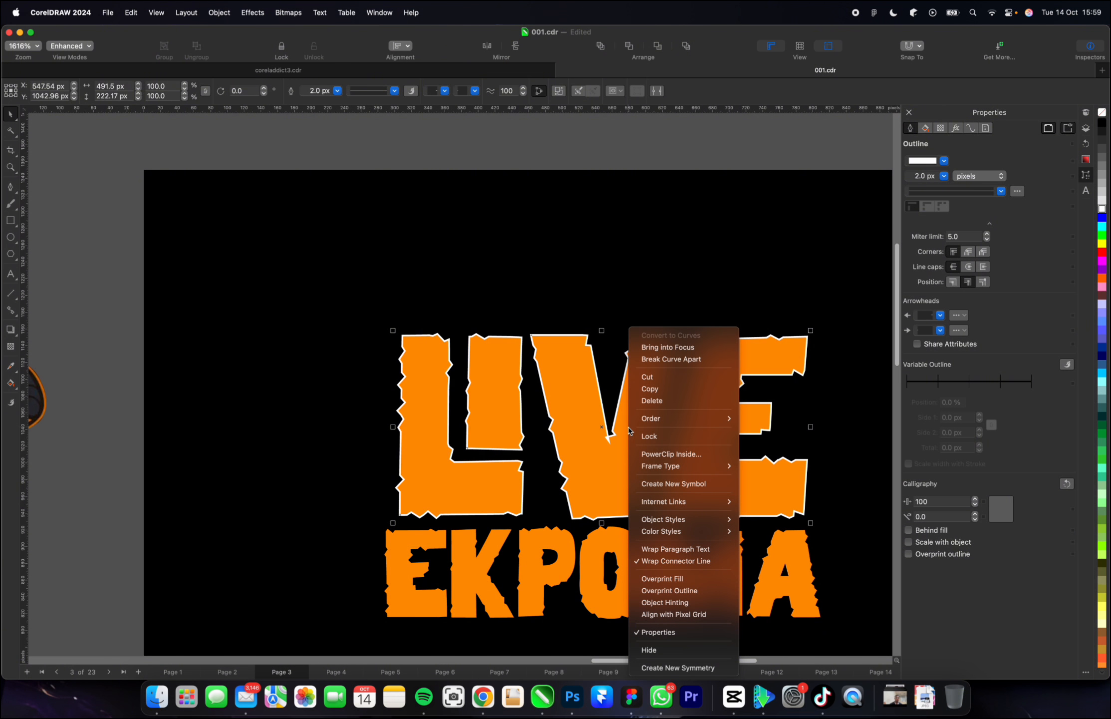
{"action": "left_click", "coordinate": [590, 427]}
{"action": "scroll", "coordinate": [576, 361], "scroll_direction": "down", "scroll_amount": 1}
{"action": "scroll", "coordinate": [580, 380], "scroll_direction": "up", "scroll_amount": 1}
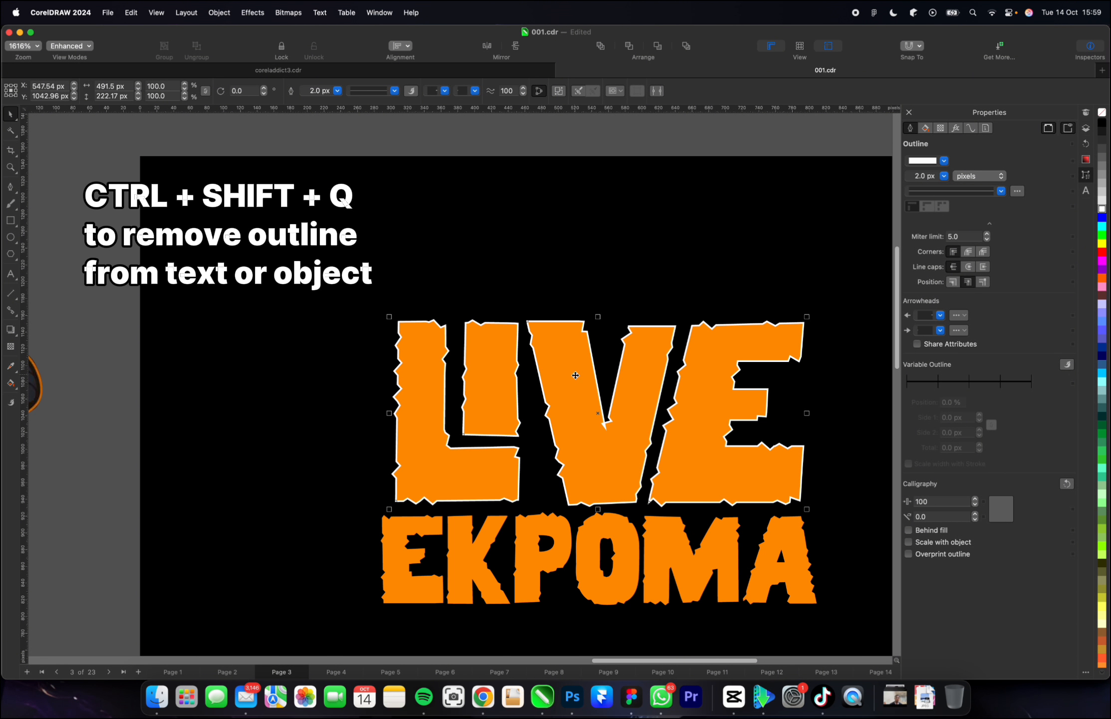
{"action": "key", "text": "ctrl+shift+q"}
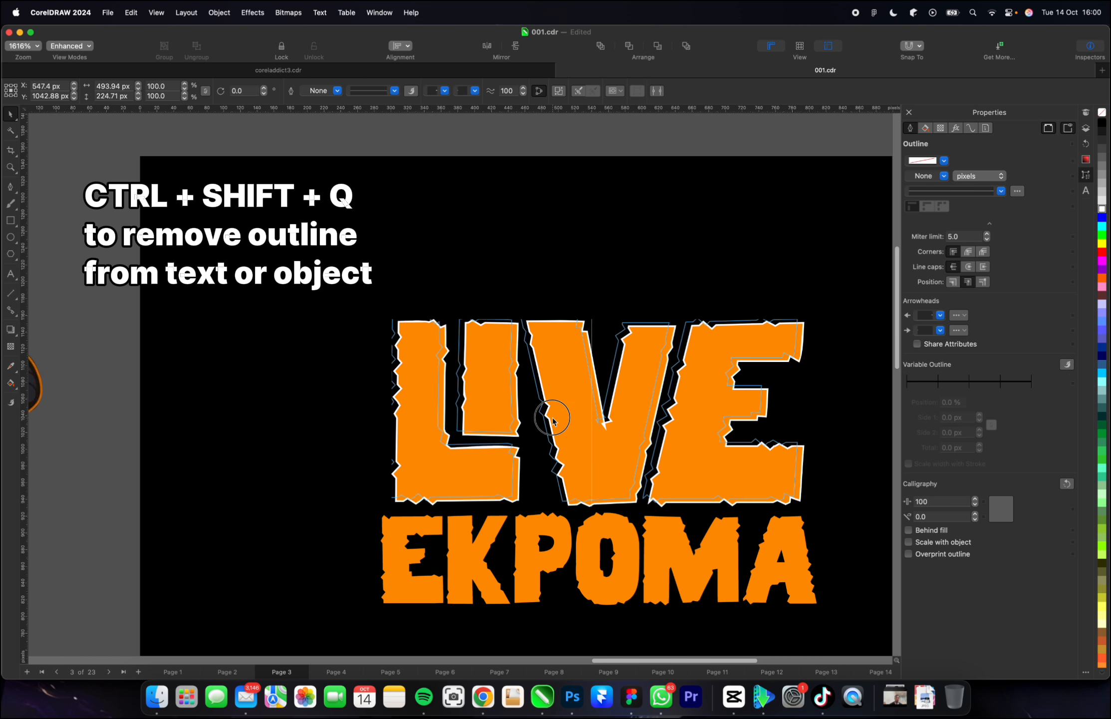
{"action": "mouse_move", "coordinate": [560, 425]}
{"action": "left_mouse_down"}
{"action": "mouse_move", "coordinate": [562, 414]}
{"action": "mouse_move", "coordinate": [549, 419]}
{"action": "left_mouse_up"}
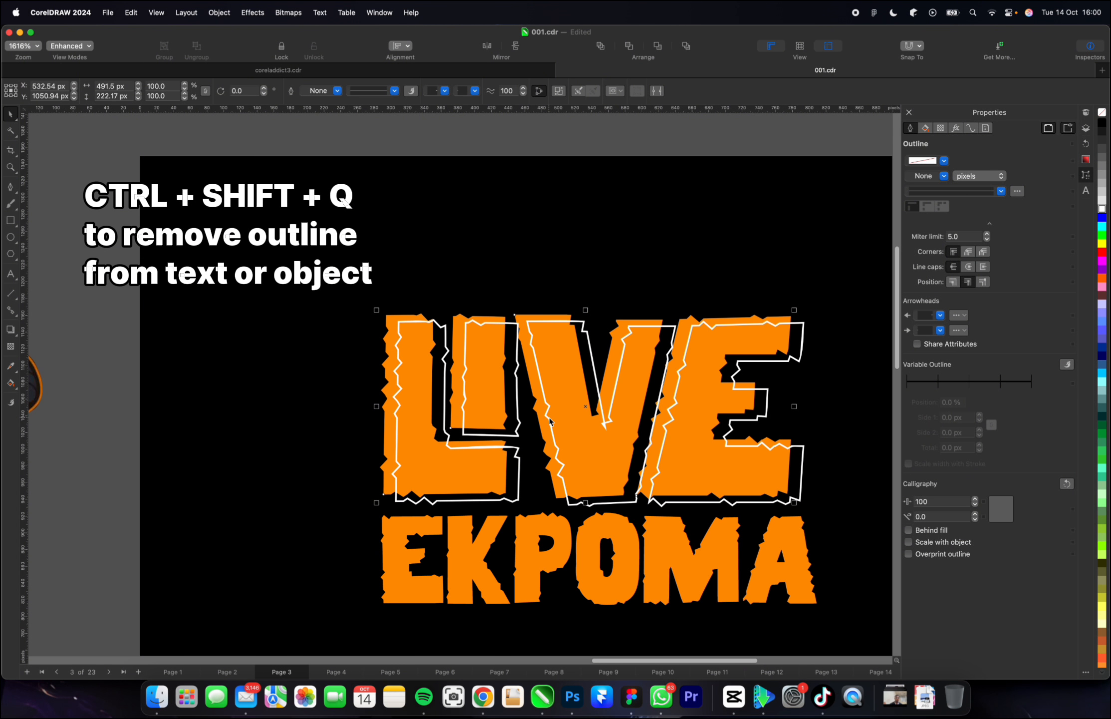
{"action": "key", "text": "super+z"}
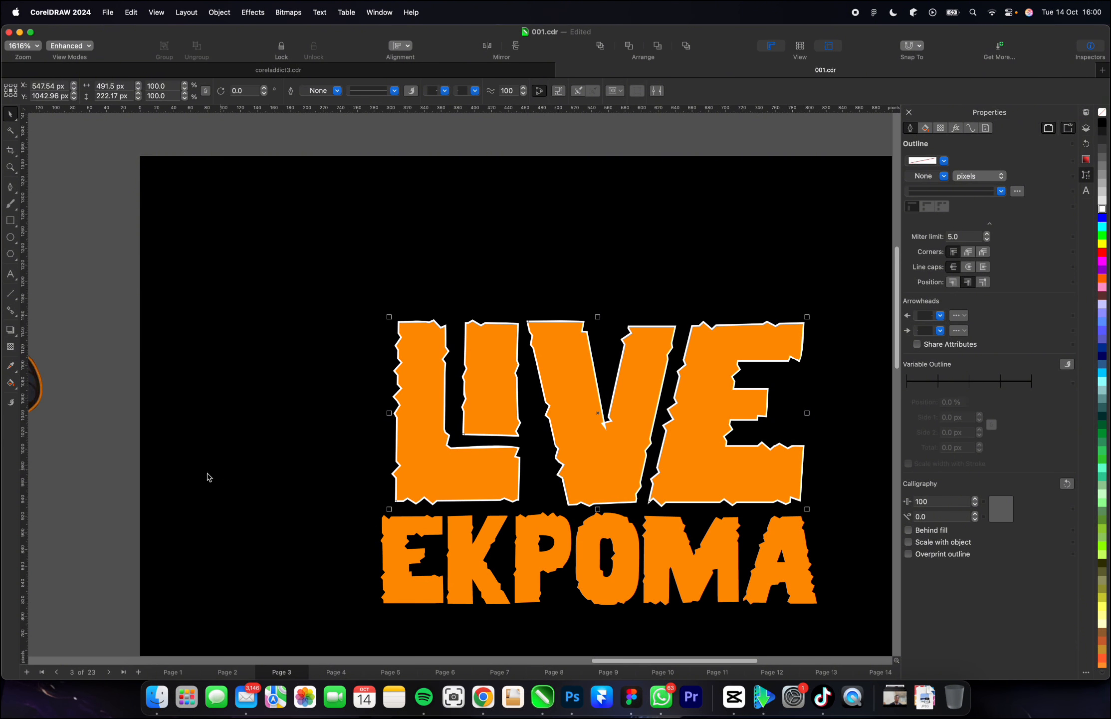
Offset the separated white outline slightly up and to the left of the orange "LIVE" lettering.
{"action": "left_click", "coordinate": [93, 483]}
{"action": "scroll", "coordinate": [396, 473], "scroll_direction": "up", "scroll_amount": 5}
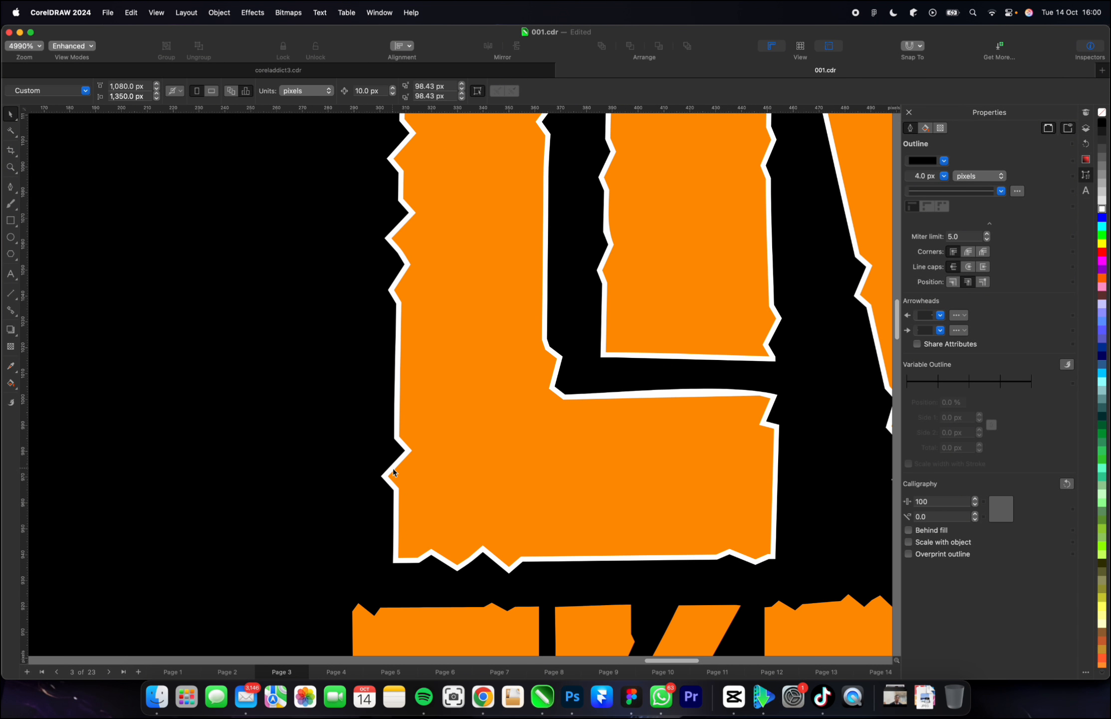
{"action": "left_click", "coordinate": [387, 460]}
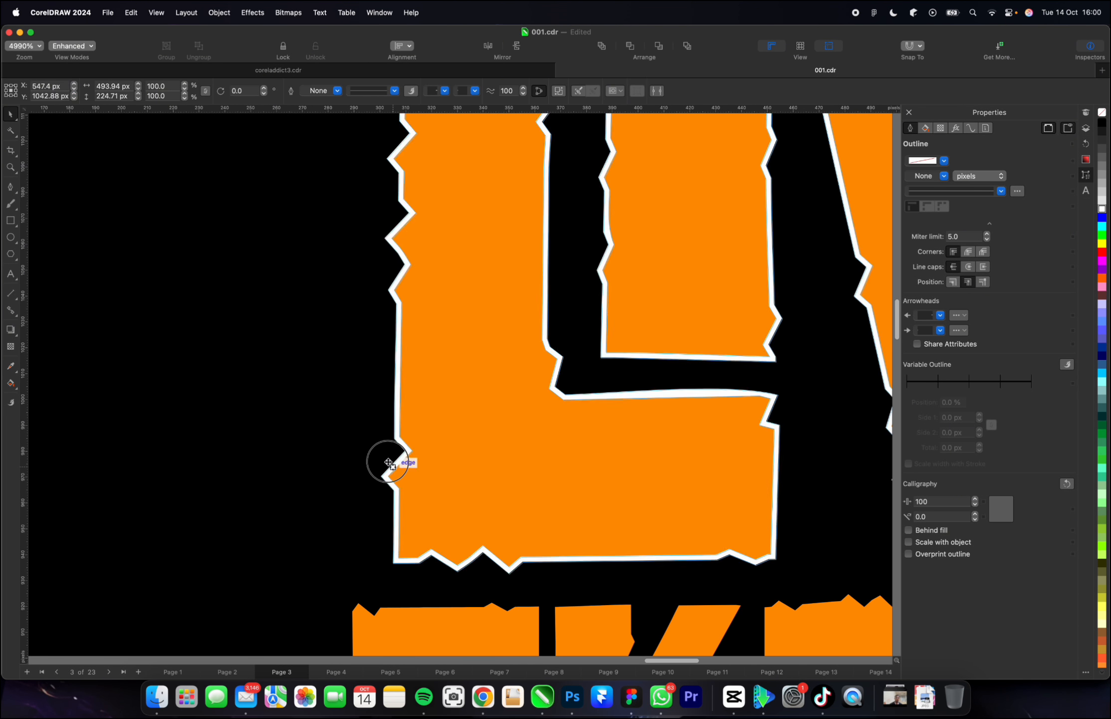
{"action": "left_click_drag", "start_coordinate": [385, 459], "coordinate": [383, 458]}
{"action": "scroll", "coordinate": [390, 479], "scroll_direction": "down", "scroll_amount": 5}
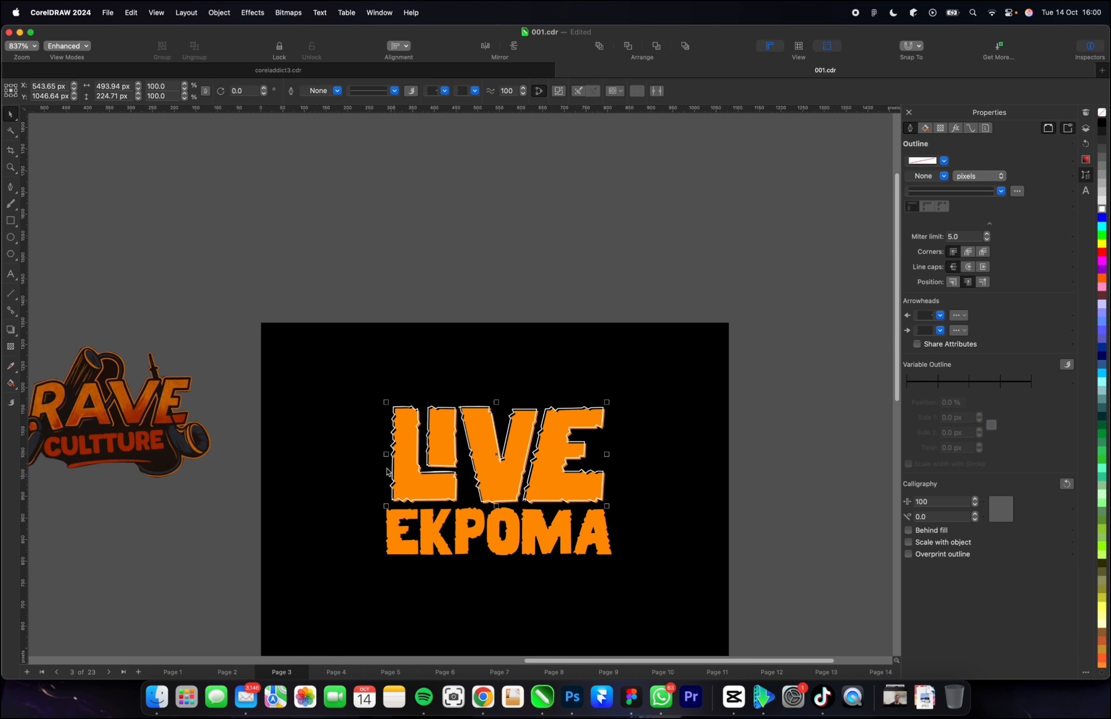
{"action": "scroll", "coordinate": [392, 486], "scroll_direction": "up", "scroll_amount": 6}
{"action": "left_click_drag", "start_coordinate": [395, 500], "coordinate": [390, 495]}
{"action": "scroll", "coordinate": [390, 494], "scroll_direction": "down", "scroll_amount": 5}
{"action": "scroll", "coordinate": [373, 555], "scroll_direction": "up", "scroll_amount": 3}
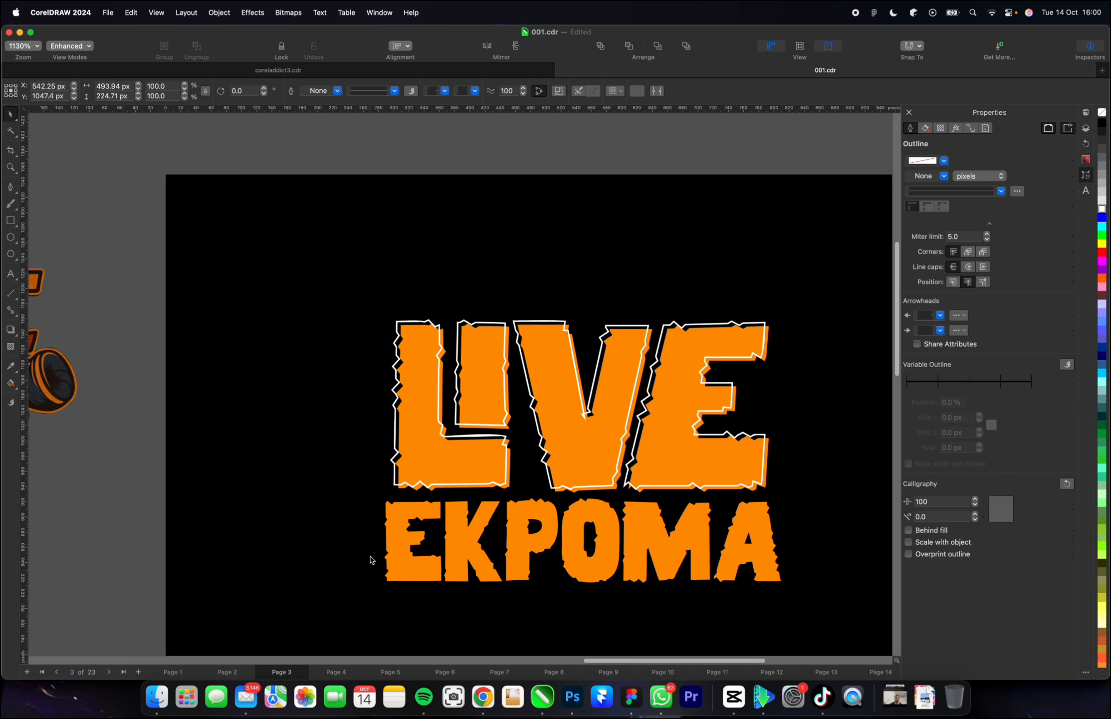
Undo the offset, the outline conversion and the white outline on "LIVE".
{"action": "scroll", "coordinate": [539, 484], "scroll_direction": "down", "scroll_amount": 5}
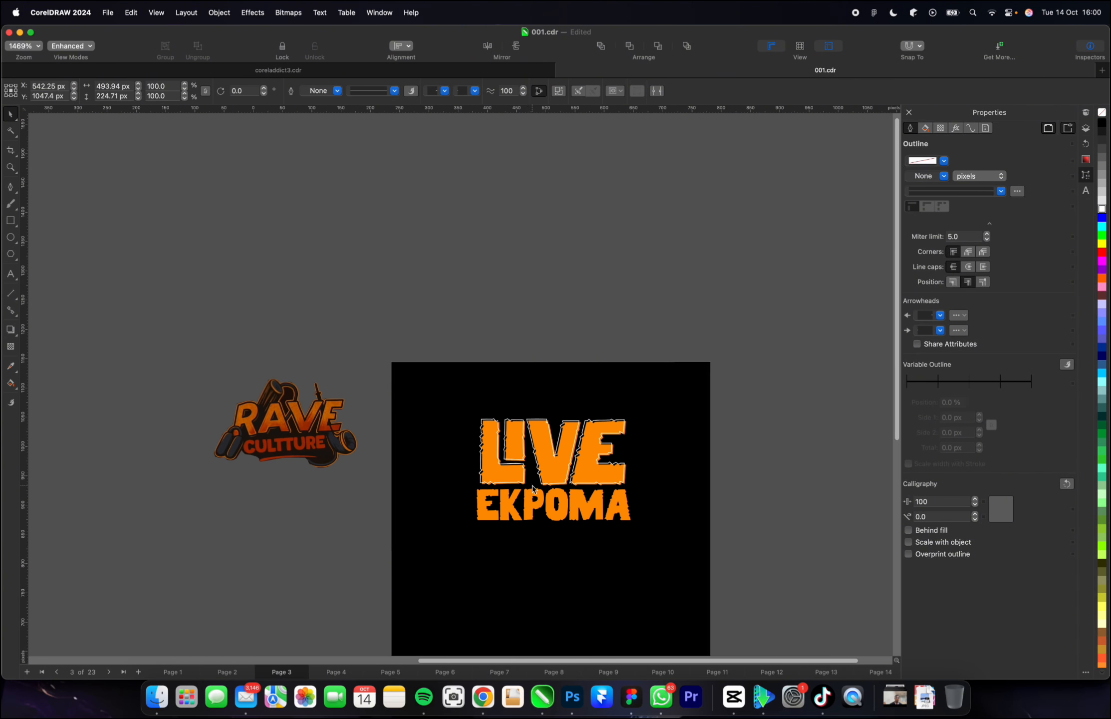
{"action": "scroll", "coordinate": [517, 509], "scroll_direction": "up", "scroll_amount": 5}
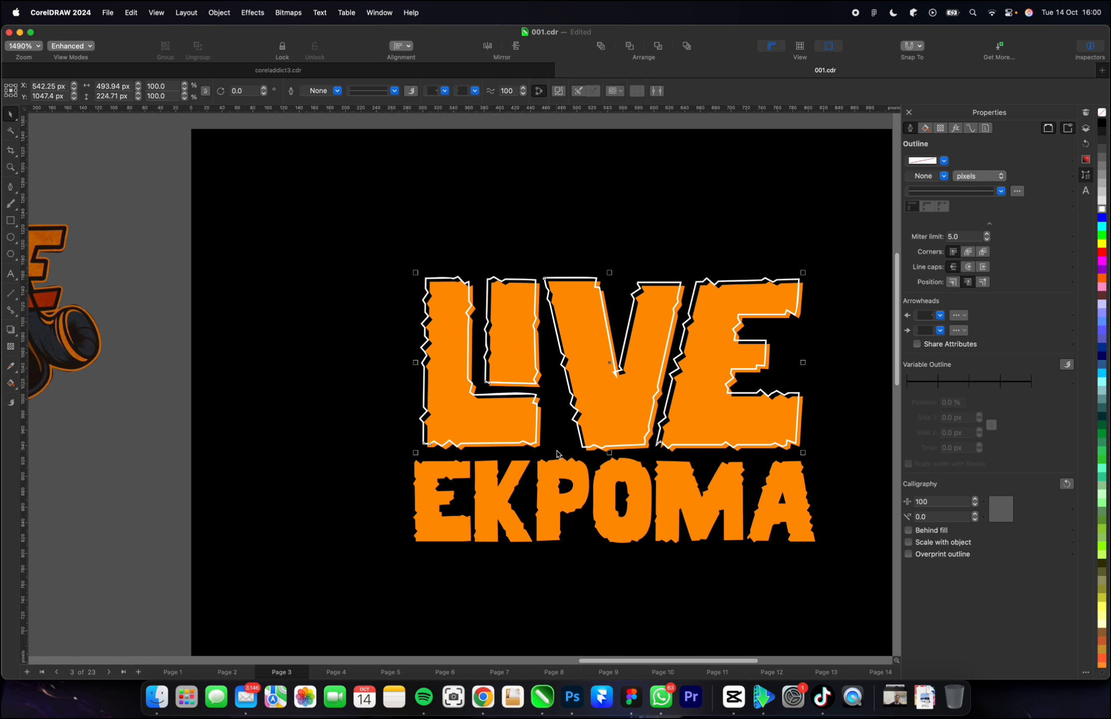
{"action": "scroll", "coordinate": [557, 453], "scroll_direction": "down", "scroll_amount": 3}
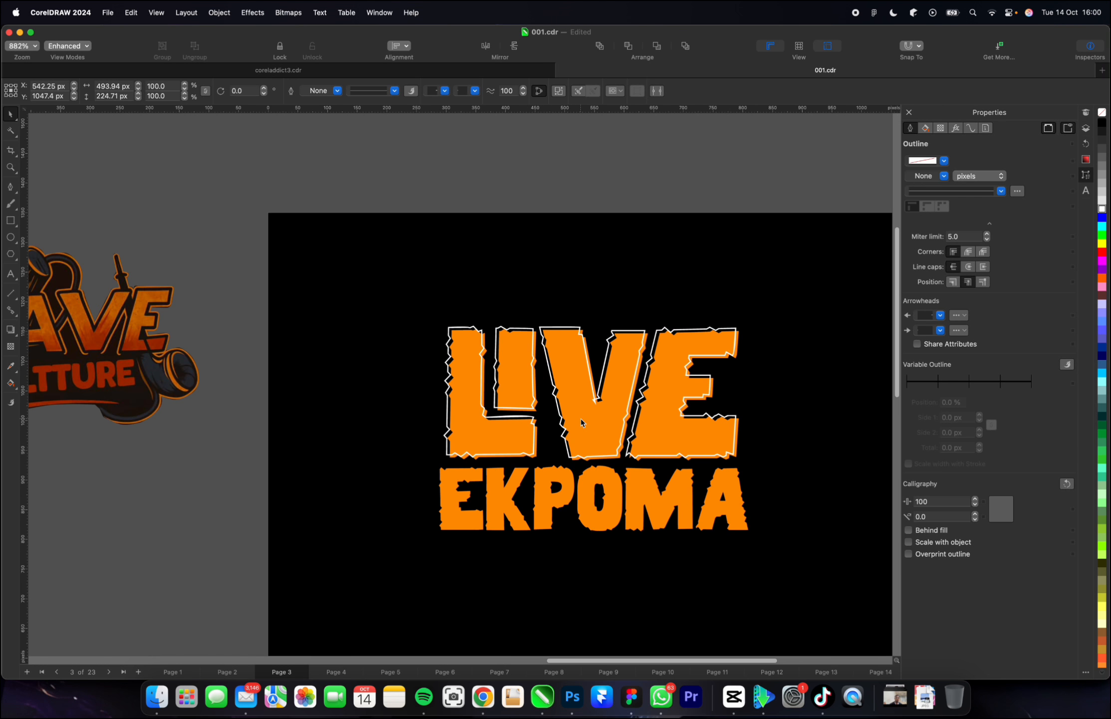
{"action": "scroll", "coordinate": [581, 419], "scroll_direction": "up", "scroll_amount": 2}
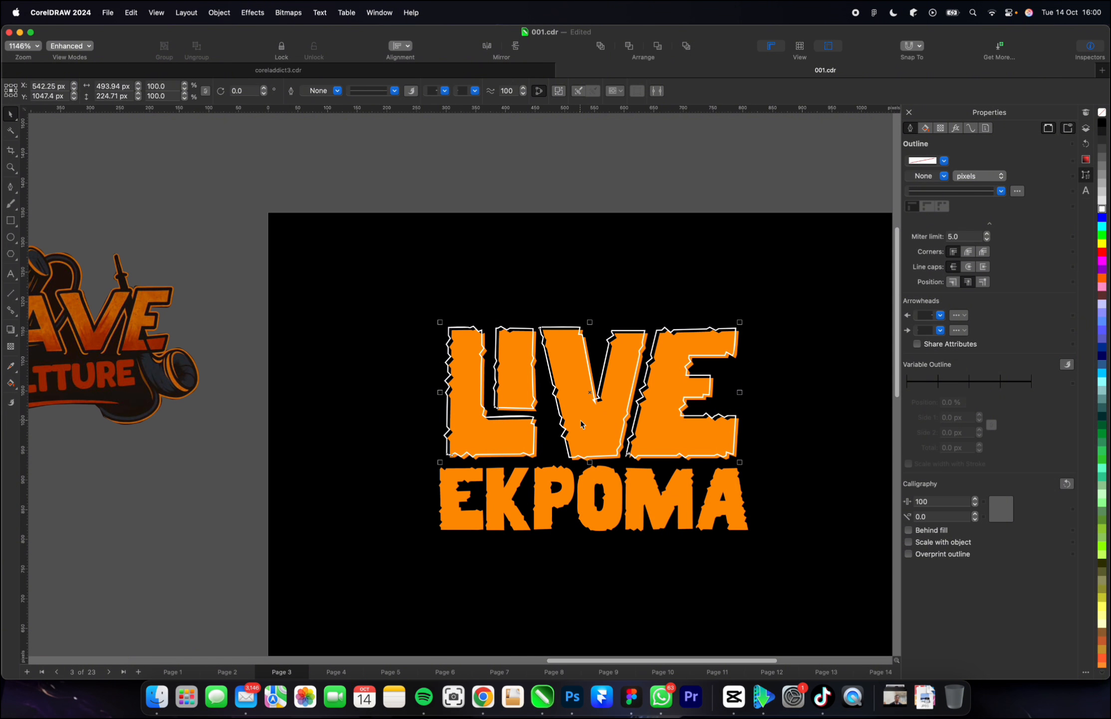
{"action": "key", "text": "super+z"}
{"action": "key", "text": "super+z"}
{"action": "key", "text": "super+z"}
{"action": "key", "text": "super+z"}
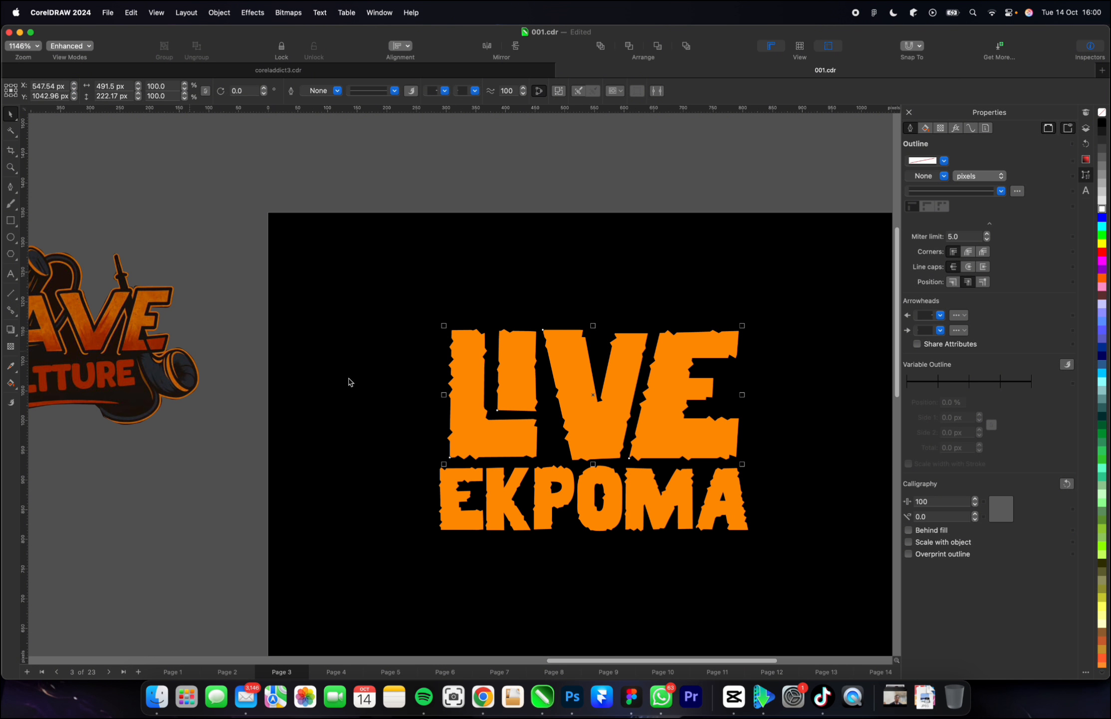
Start an envelope on "LIVE", try arching its lower edge upward, and undo the arch.
{"action": "left_click", "coordinate": [19, 339]}
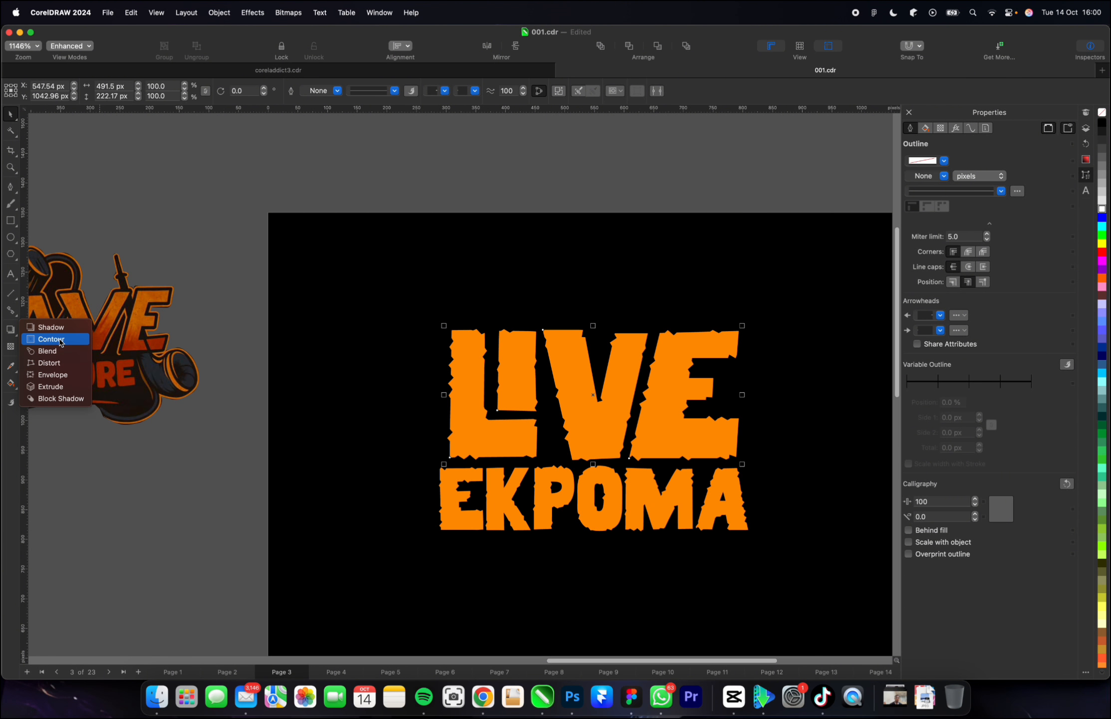
{"action": "left_click", "coordinate": [50, 374]}
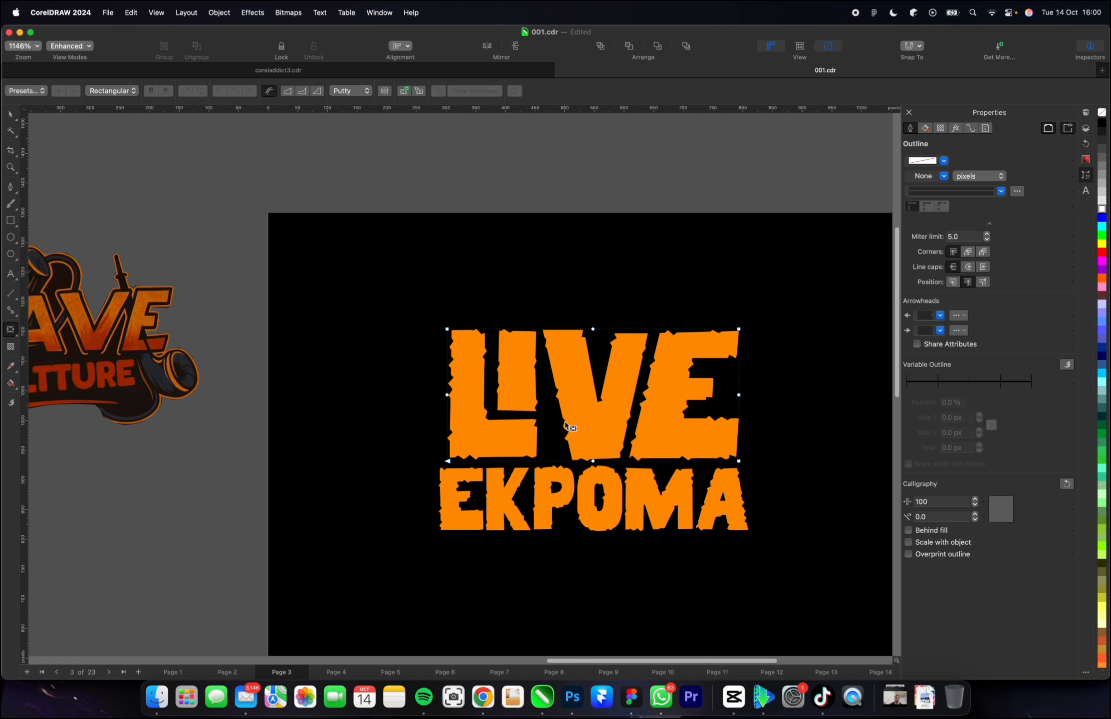
{"action": "left_click", "coordinate": [18, 340]}
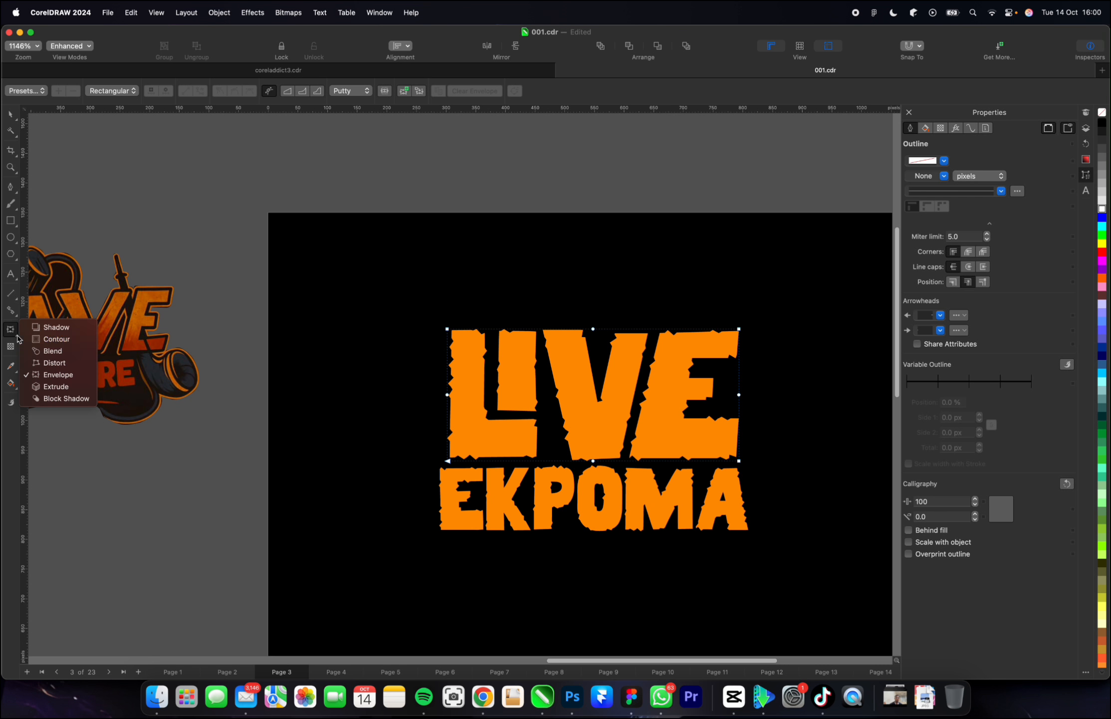
{"action": "left_click", "coordinate": [60, 375]}
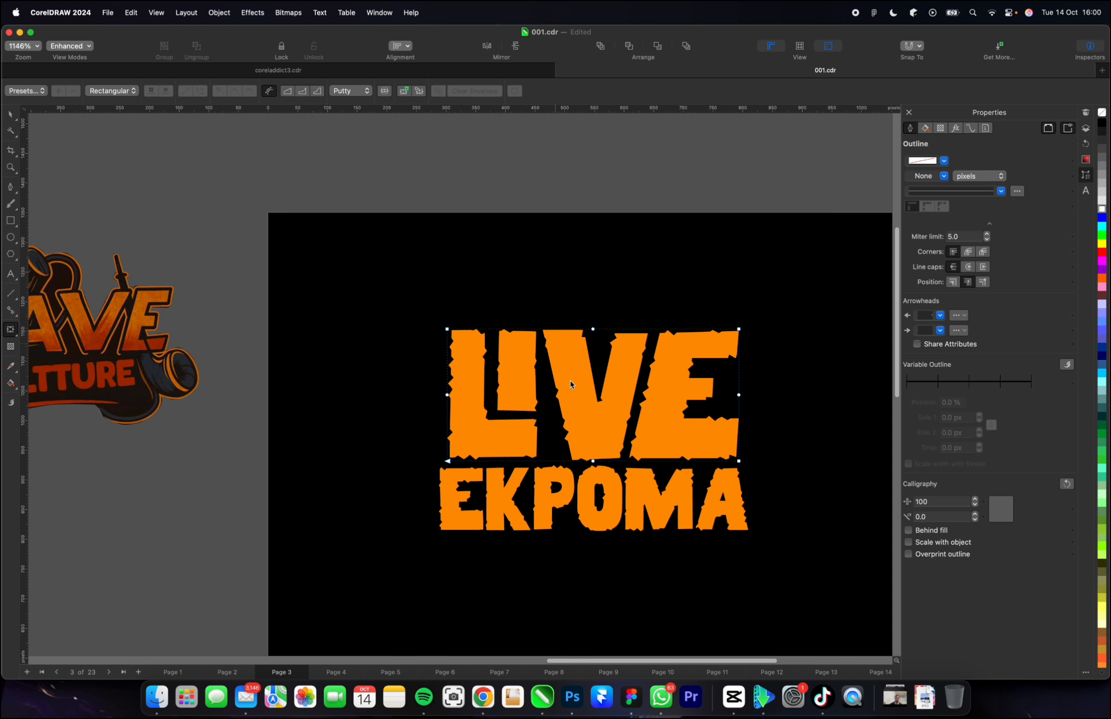
{"action": "left_click_drag", "start_coordinate": [593, 461], "coordinate": [593, 423]}
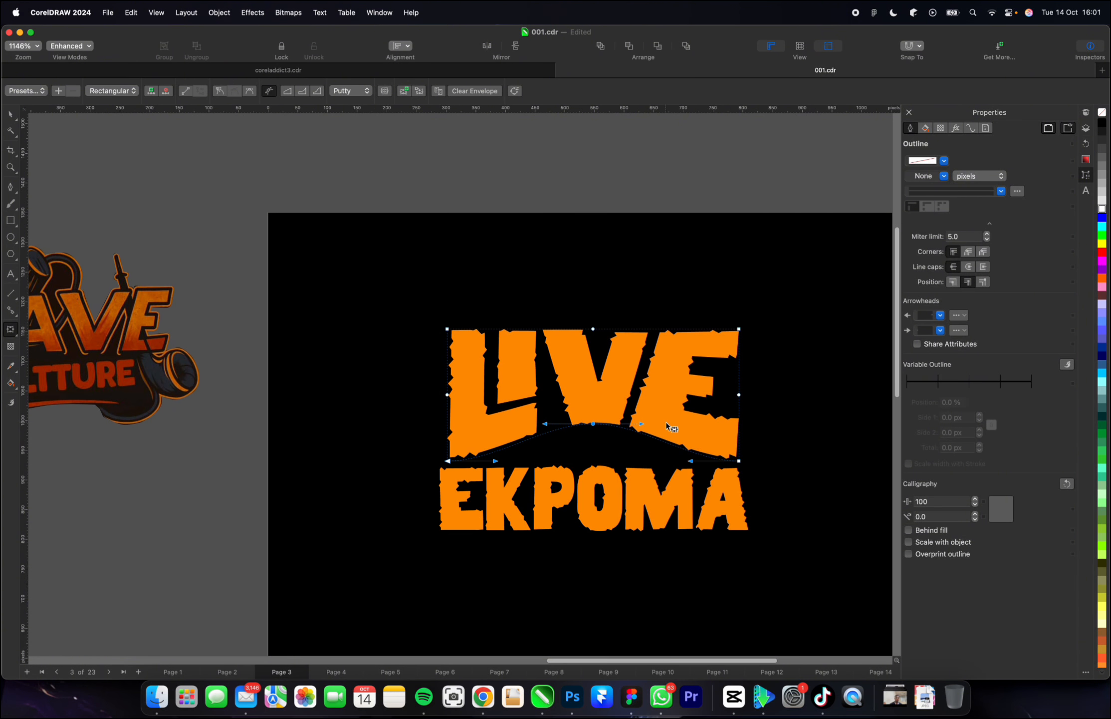
{"action": "key", "text": "super+z"}
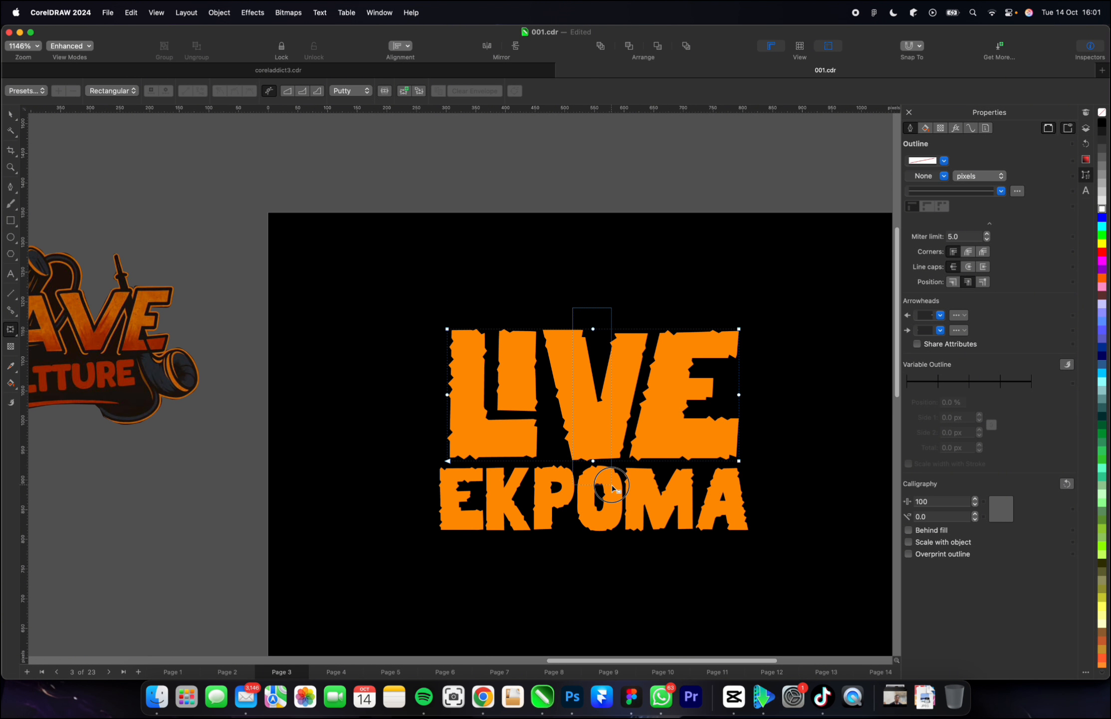
Delete the envelope's upper and lower middle nodes on "LIVE" and curve both edges slightly inward.
{"action": "left_click", "coordinate": [592, 460]}
{"action": "left_click", "coordinate": [607, 480]}
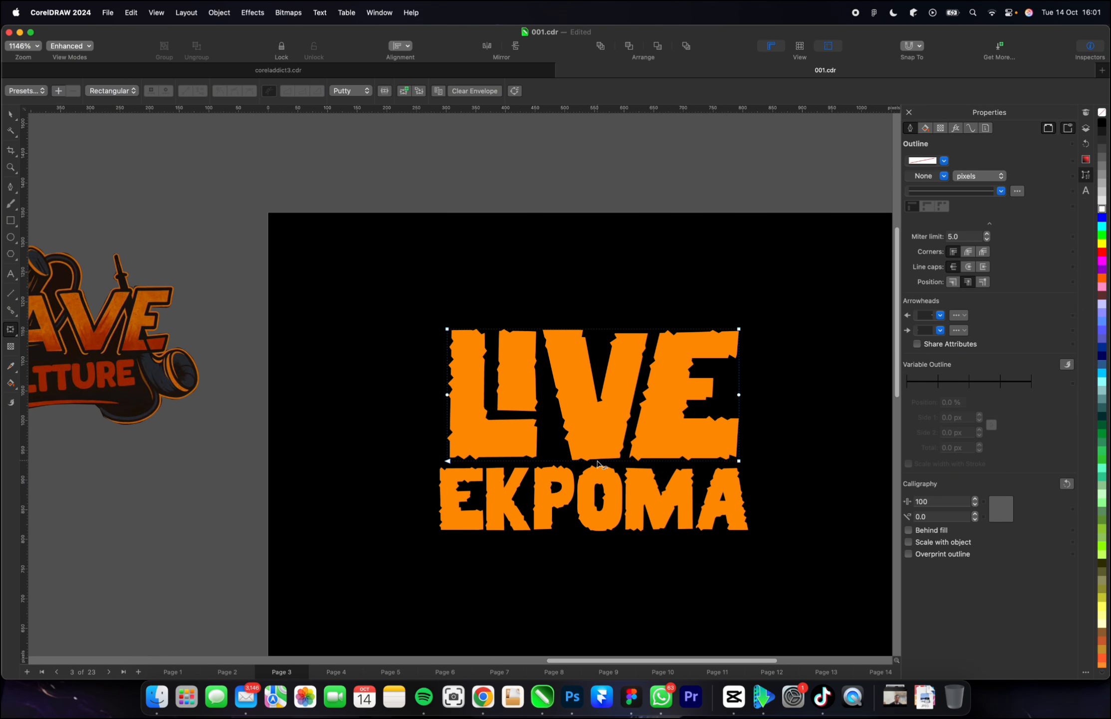
{"action": "mouse_move", "coordinate": [593, 460]}
{"action": "left_mouse_down"}
{"action": "mouse_move", "coordinate": [596, 431]}
{"action": "mouse_move", "coordinate": [593, 466]}
{"action": "mouse_move", "coordinate": [590, 451]}
{"action": "left_mouse_up"}
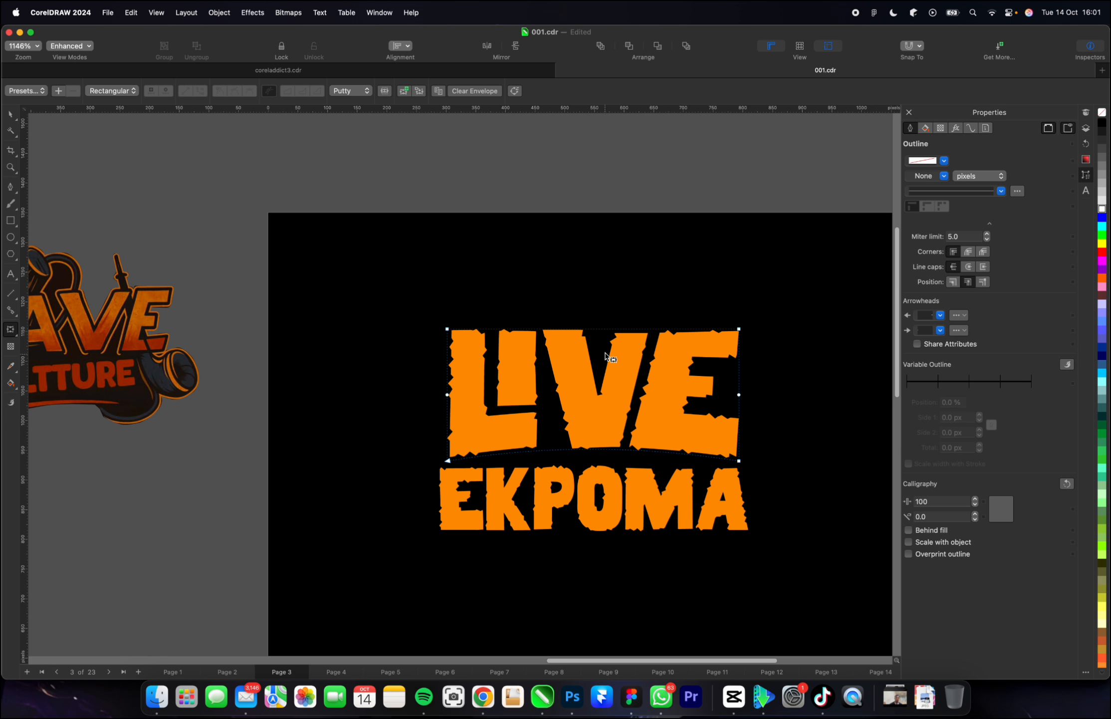
{"action": "left_click_drag", "start_coordinate": [600, 330], "coordinate": [598, 334]}
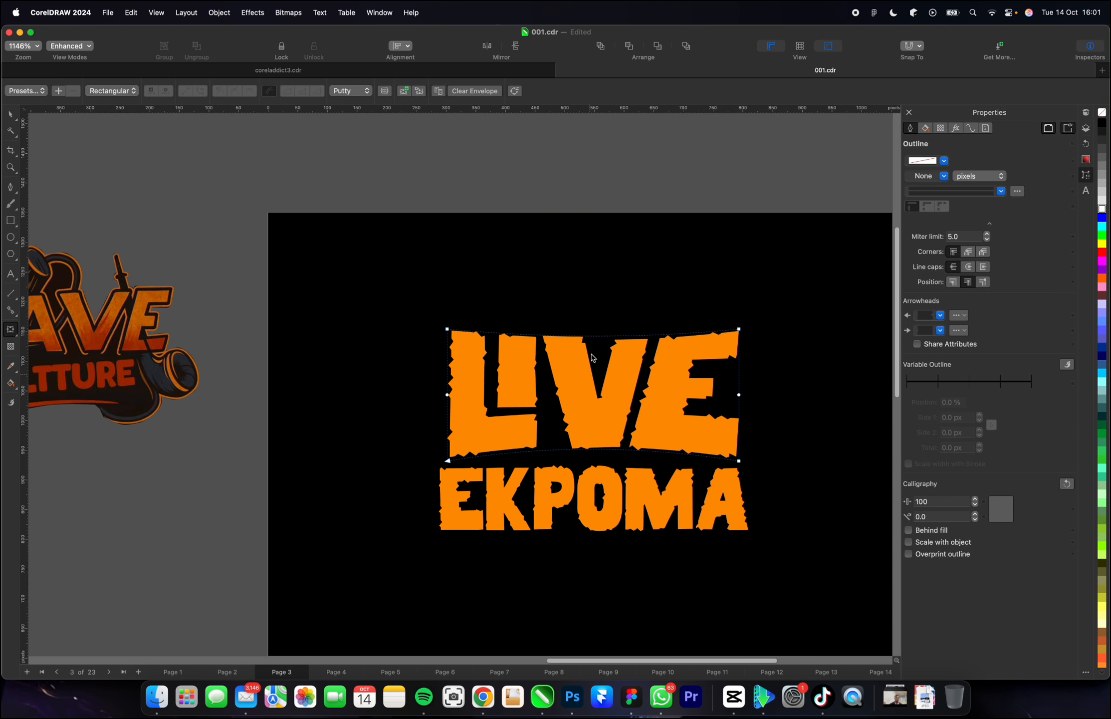
Deepen the inward curve of the upper envelope edge on "LIVE", try bending its right side inward, and undo that bend.
{"action": "mouse_move", "coordinate": [593, 340]}
{"action": "left_mouse_down"}
{"action": "mouse_move", "coordinate": [591, 325]}
{"action": "mouse_move", "coordinate": [595, 340]}
{"action": "left_mouse_up"}
{"action": "scroll", "coordinate": [582, 437], "scroll_direction": "down", "scroll_amount": 3}
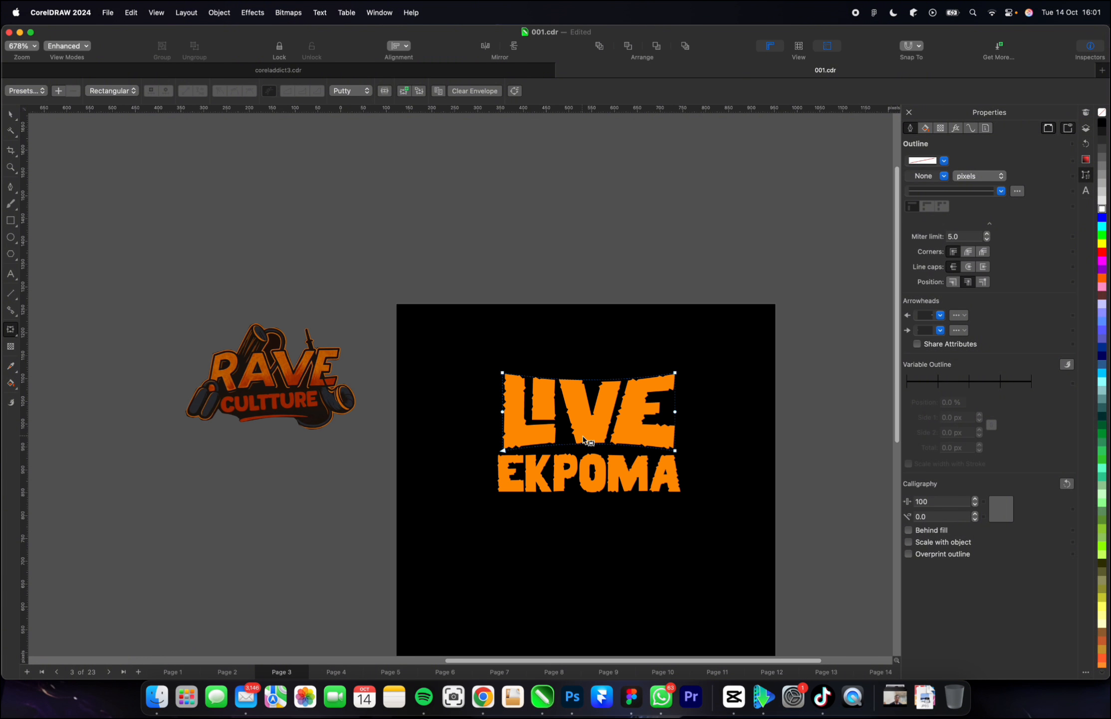
{"action": "scroll", "coordinate": [585, 439], "scroll_direction": "up", "scroll_amount": 1}
{"action": "scroll", "coordinate": [584, 439], "scroll_direction": "up", "scroll_amount": 1}
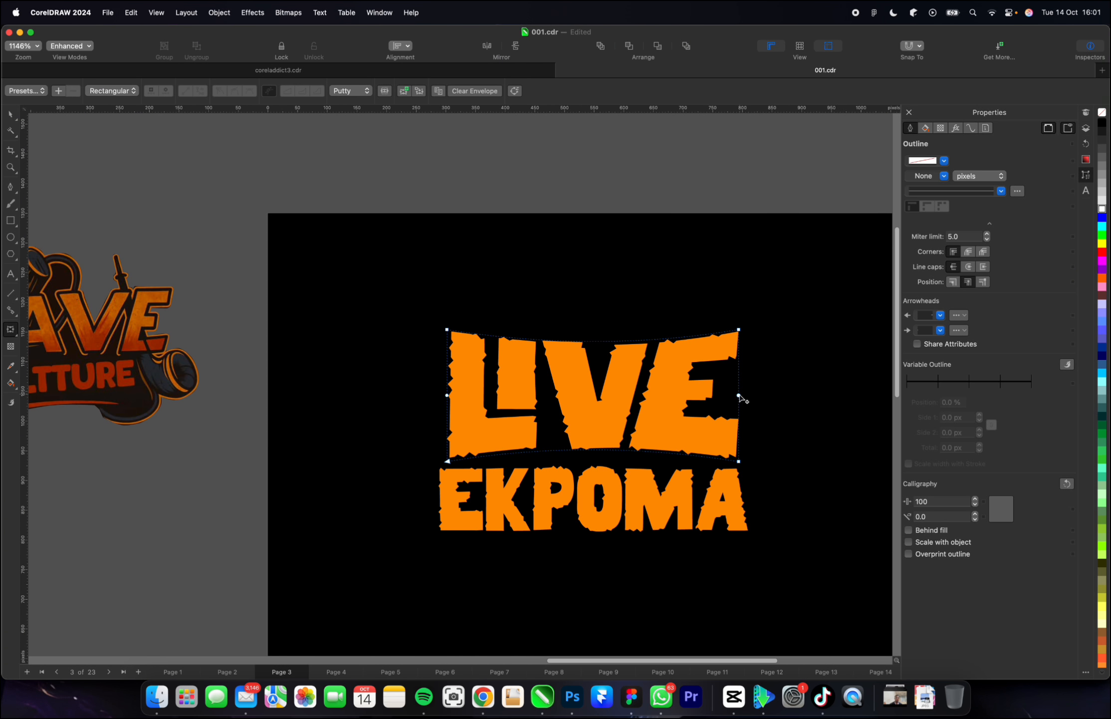
{"action": "left_click_drag", "start_coordinate": [739, 395], "coordinate": [730, 395]}
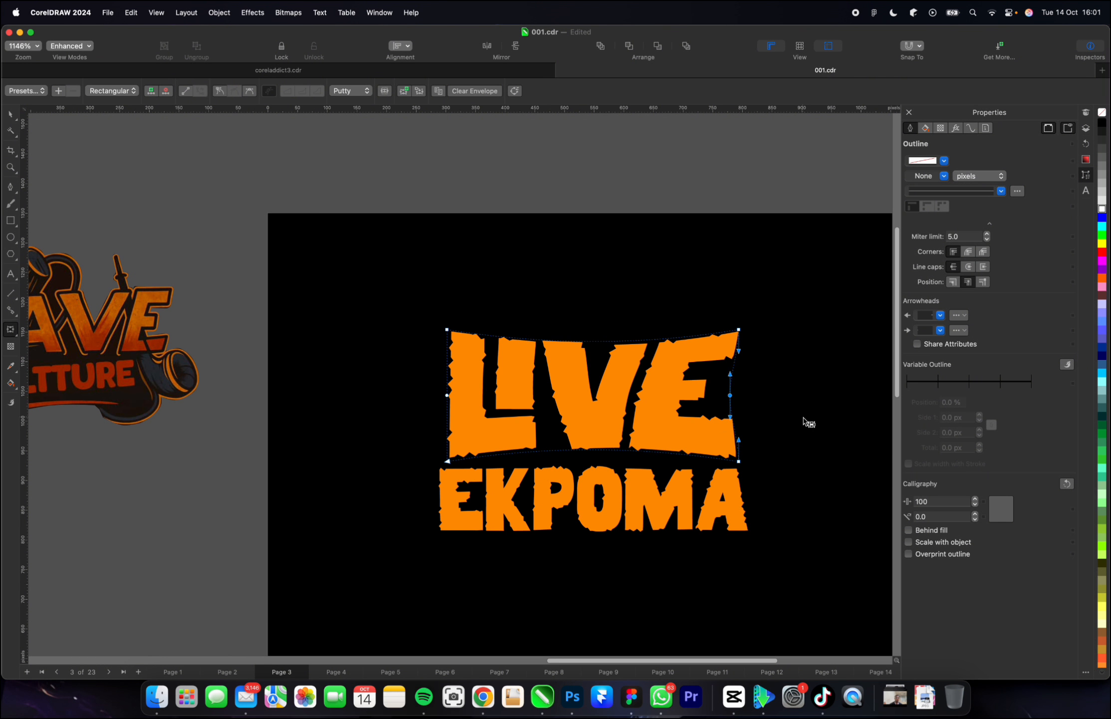
{"action": "key", "text": "super+z"}
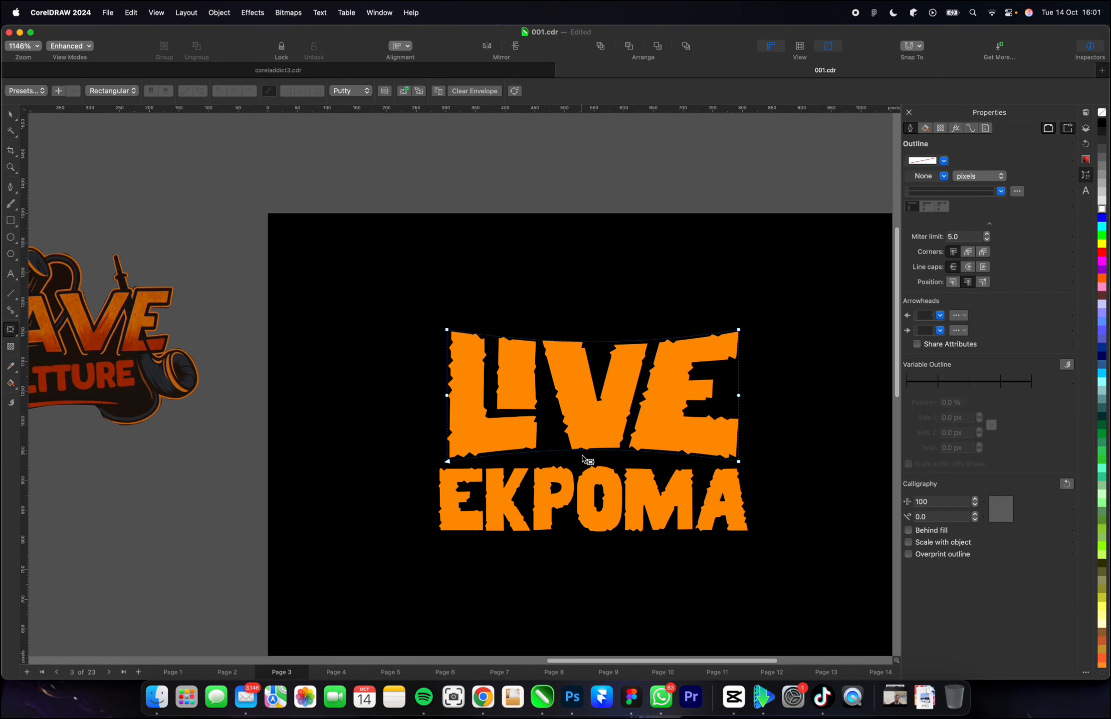
Start an envelope on "EKPOMA", delete its upper and lower middle nodes, and arch both edges slightly upward.
{"action": "left_click", "coordinate": [587, 483]}
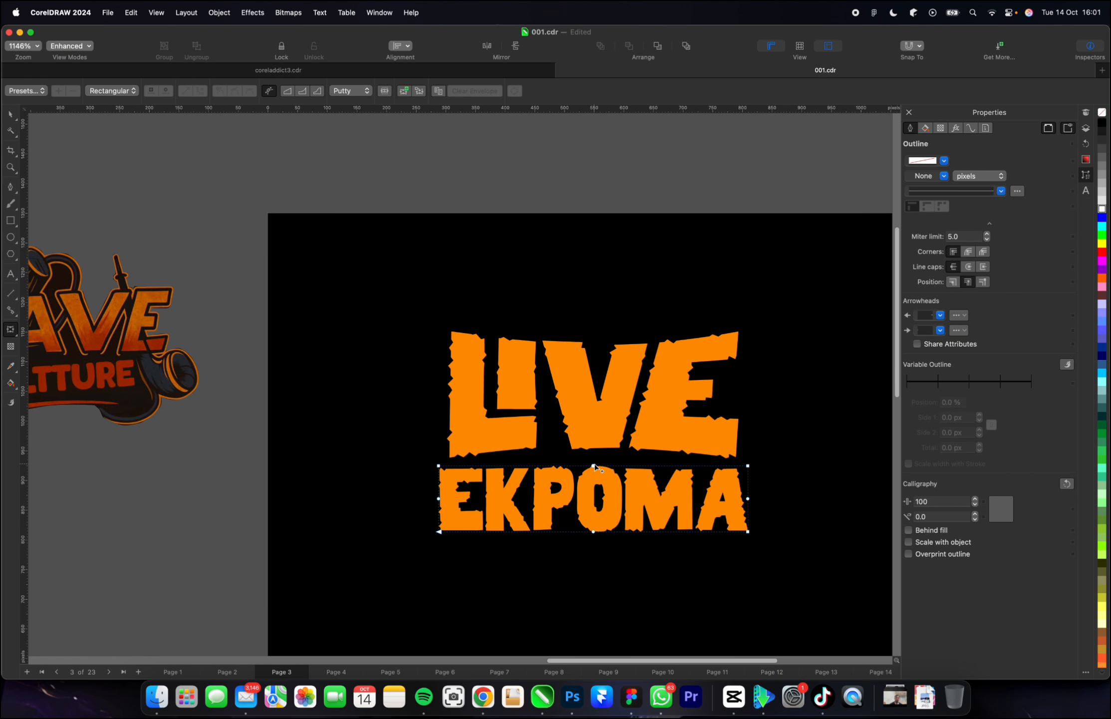
{"action": "left_click_drag", "start_coordinate": [593, 466], "coordinate": [571, 558]}
{"action": "key", "text": "super+z"}
{"action": "left_click", "coordinate": [603, 464]}
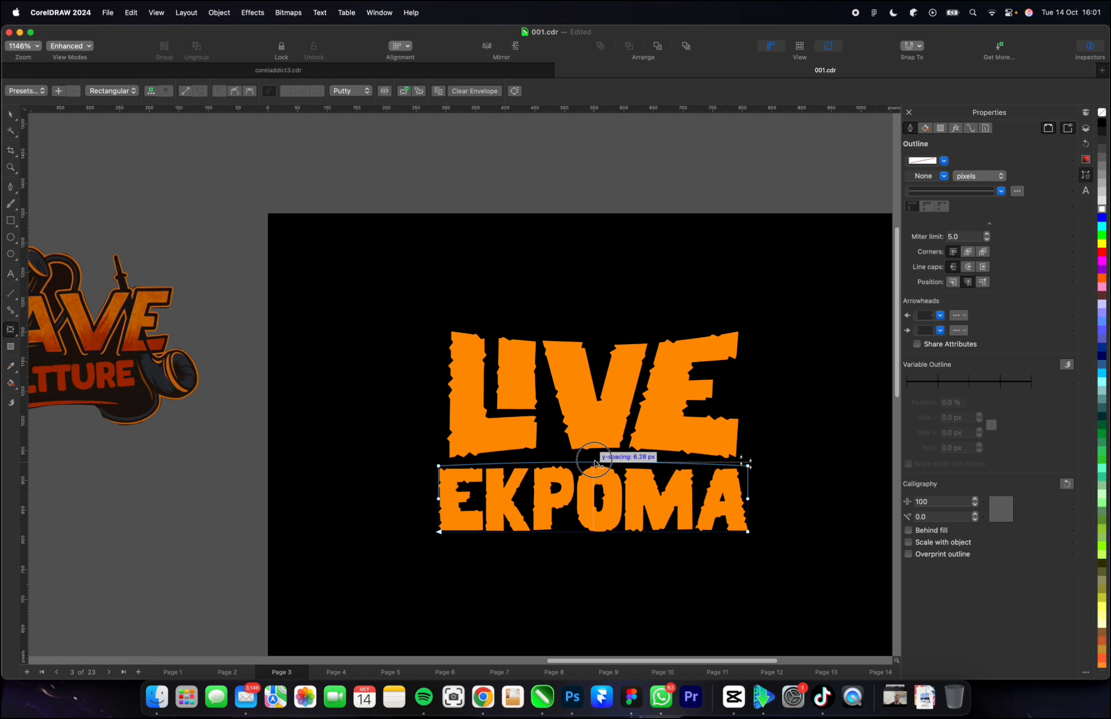
{"action": "left_click_drag", "start_coordinate": [595, 465], "coordinate": [594, 454]}
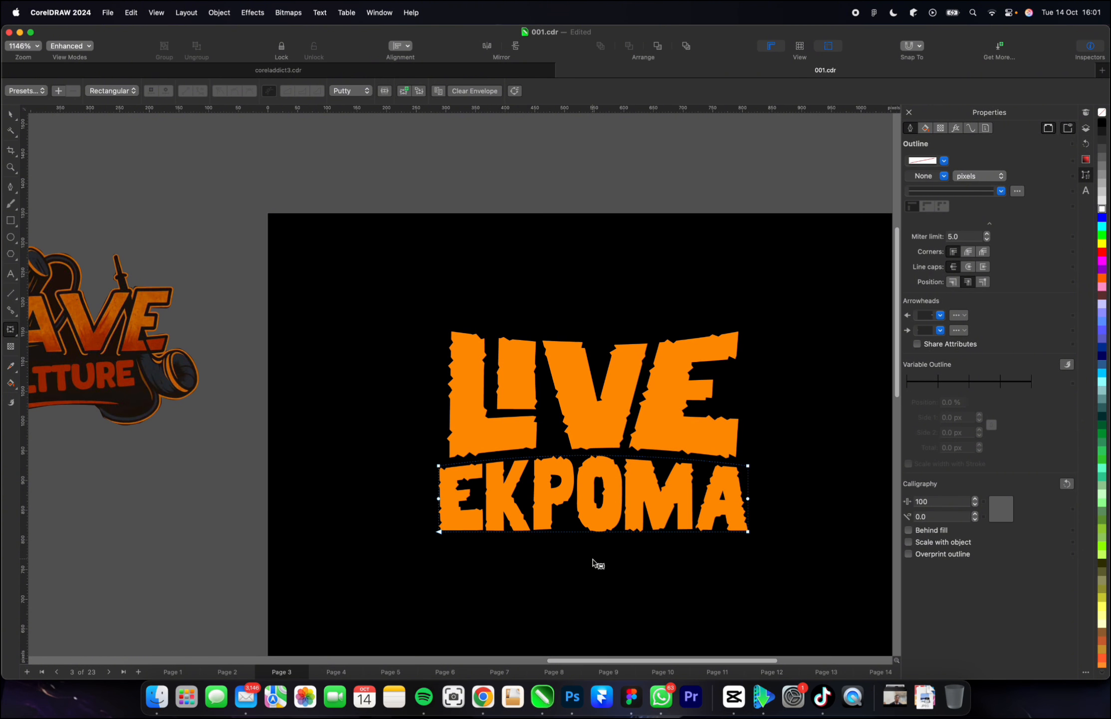
{"action": "left_click_drag", "start_coordinate": [590, 532], "coordinate": [589, 523]}
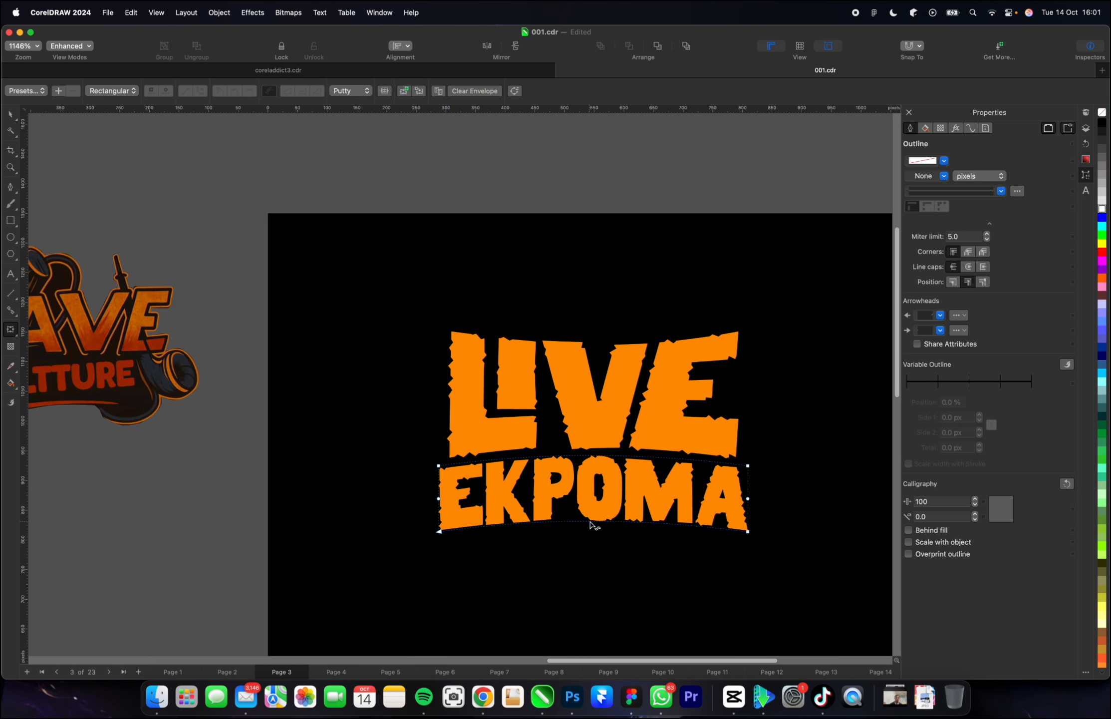
{"action": "scroll", "coordinate": [594, 527], "scroll_direction": "down", "scroll_amount": 3}
{"action": "key", "text": "space"}
Enlarge the "LIVE" lettering proportionally from its centre to about 501 × 218 px.
{"action": "scroll", "coordinate": [702, 524], "scroll_direction": "down", "scroll_amount": 2}
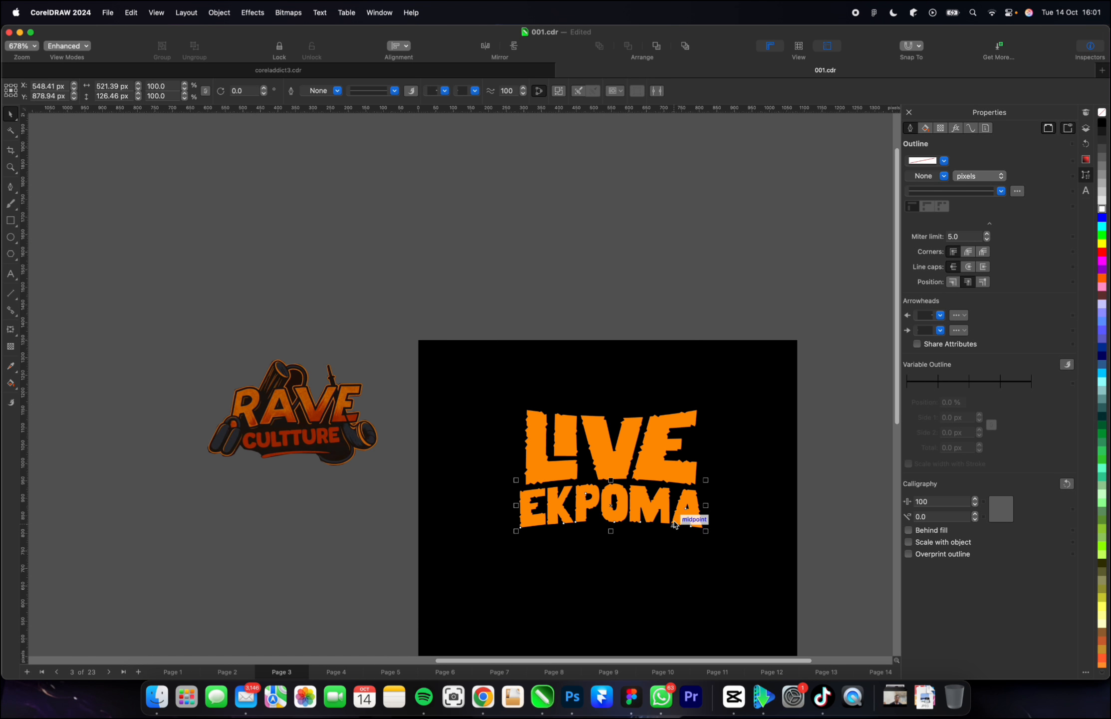
{"action": "scroll", "coordinate": [462, 525], "scroll_direction": "up", "scroll_amount": 1}
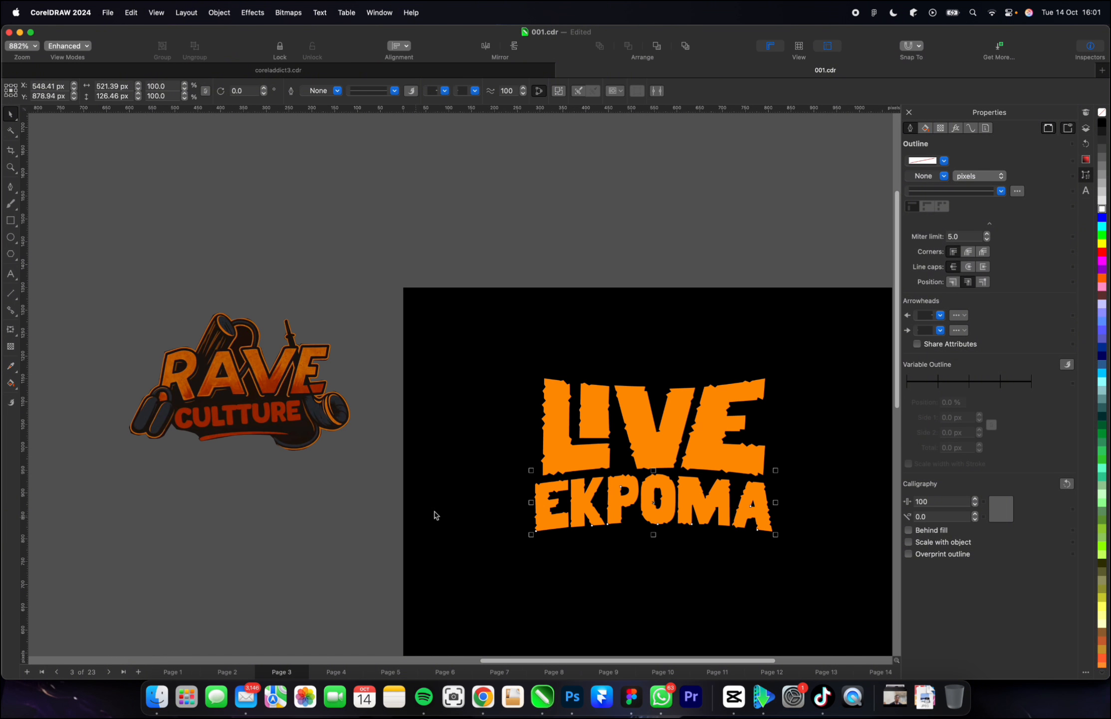
{"action": "scroll", "coordinate": [487, 497], "scroll_direction": "down", "scroll_amount": 1}
{"action": "scroll", "coordinate": [683, 502], "scroll_direction": "up", "scroll_amount": 1}
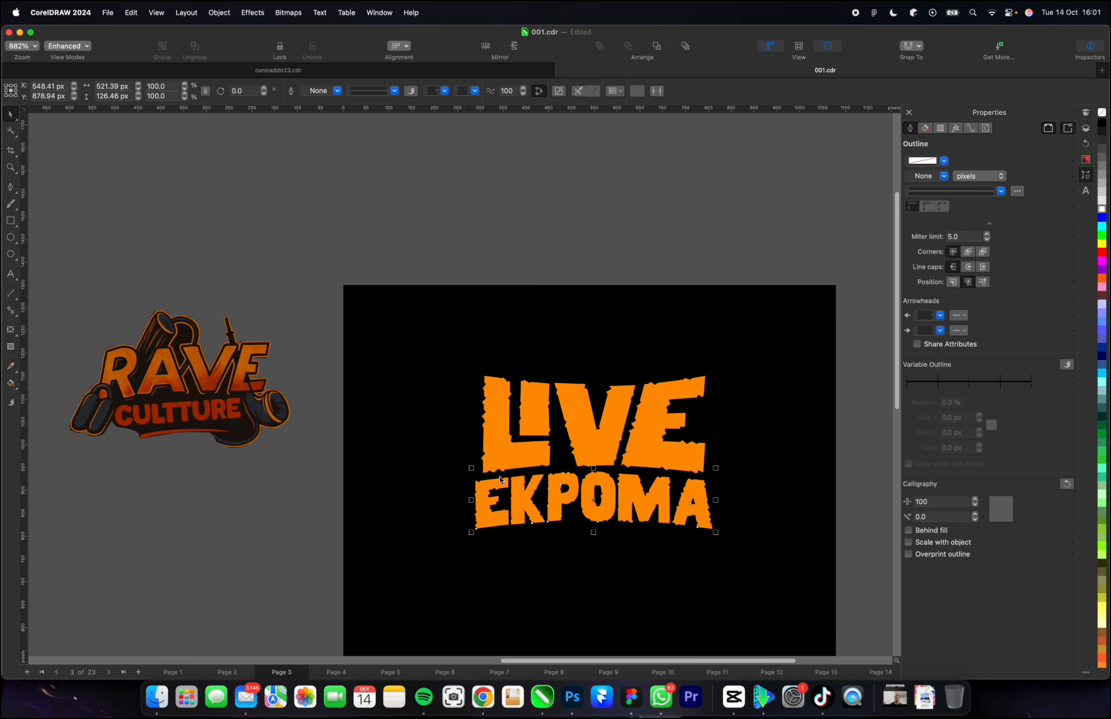
{"action": "left_click", "coordinate": [512, 437]}
{"action": "left_click_drag", "start_coordinate": [713, 371], "coordinate": [718, 367]}
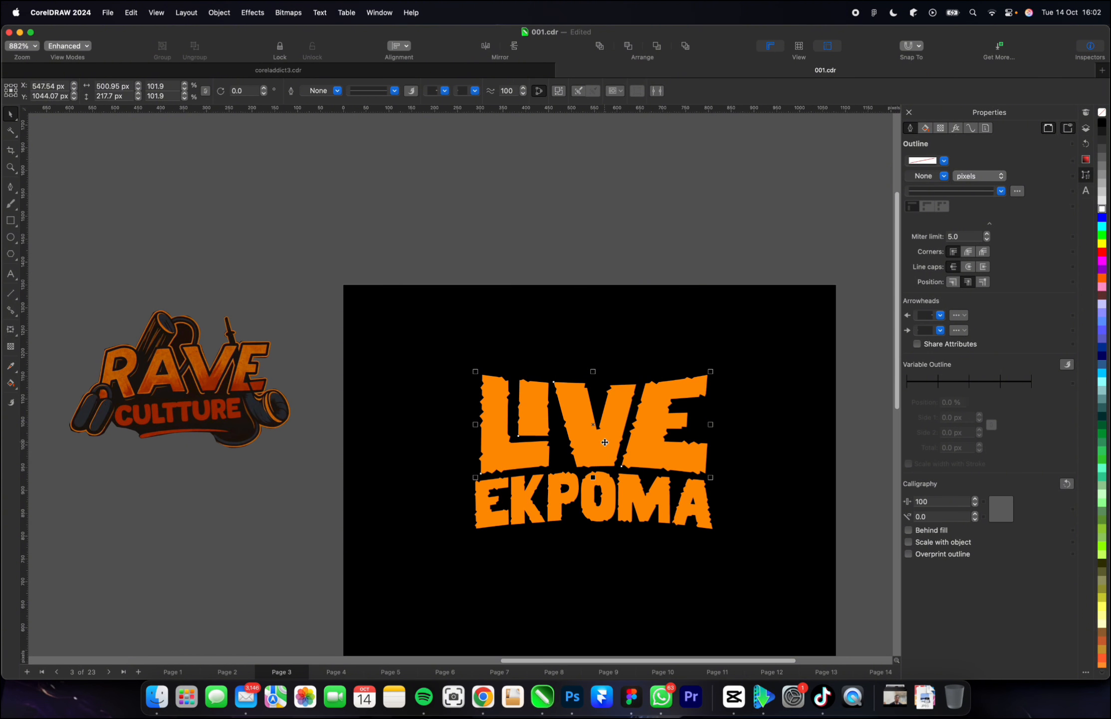
Give the "LIVE" lettering a white outline 2.0 px wide.
{"action": "right_click", "coordinate": [1102, 212]}
{"action": "left_click", "coordinate": [1003, 249]}
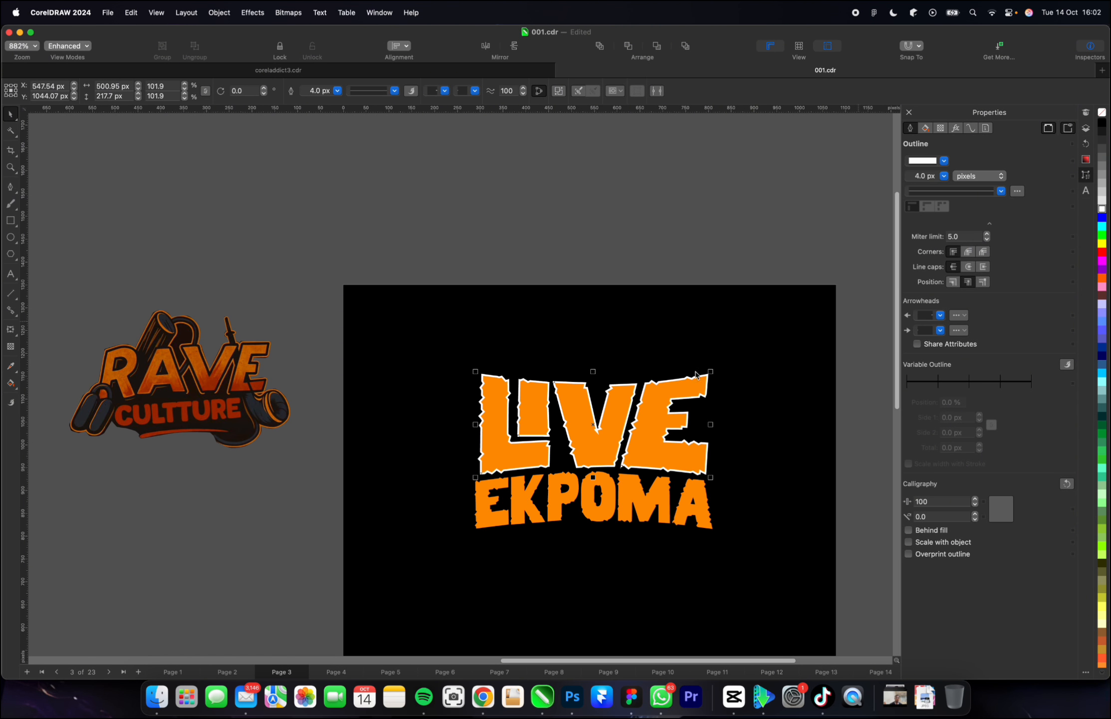
{"action": "left_click", "coordinate": [394, 91]}
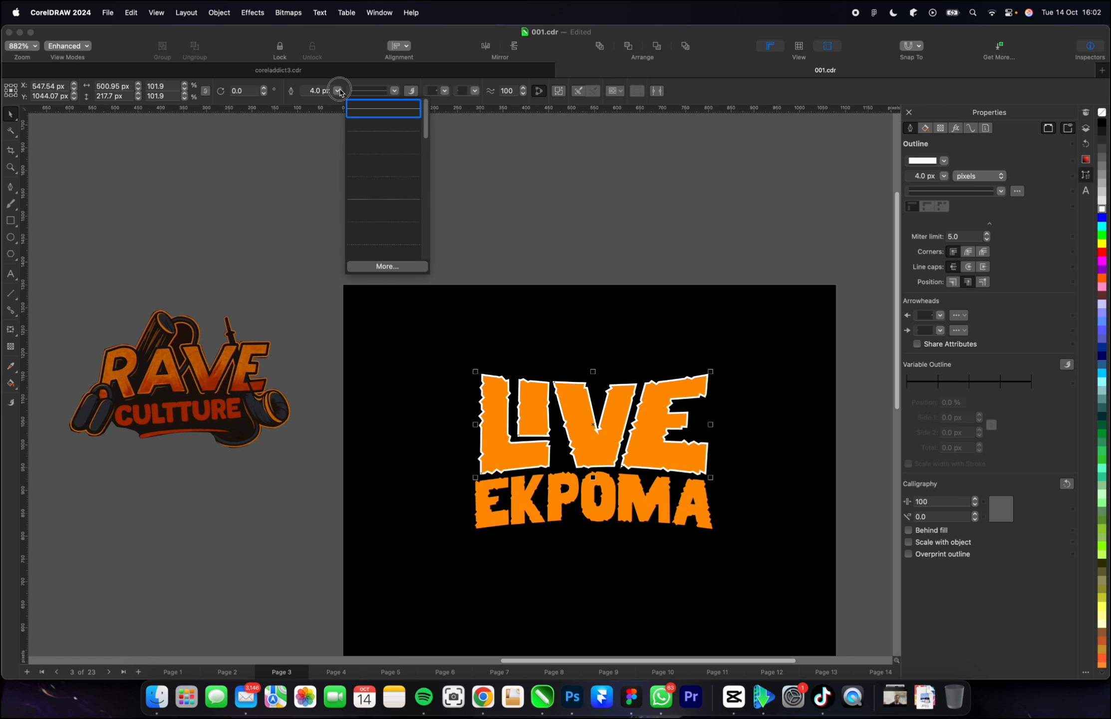
{"action": "left_click", "coordinate": [338, 90]}
{"action": "left_click", "coordinate": [338, 90]}
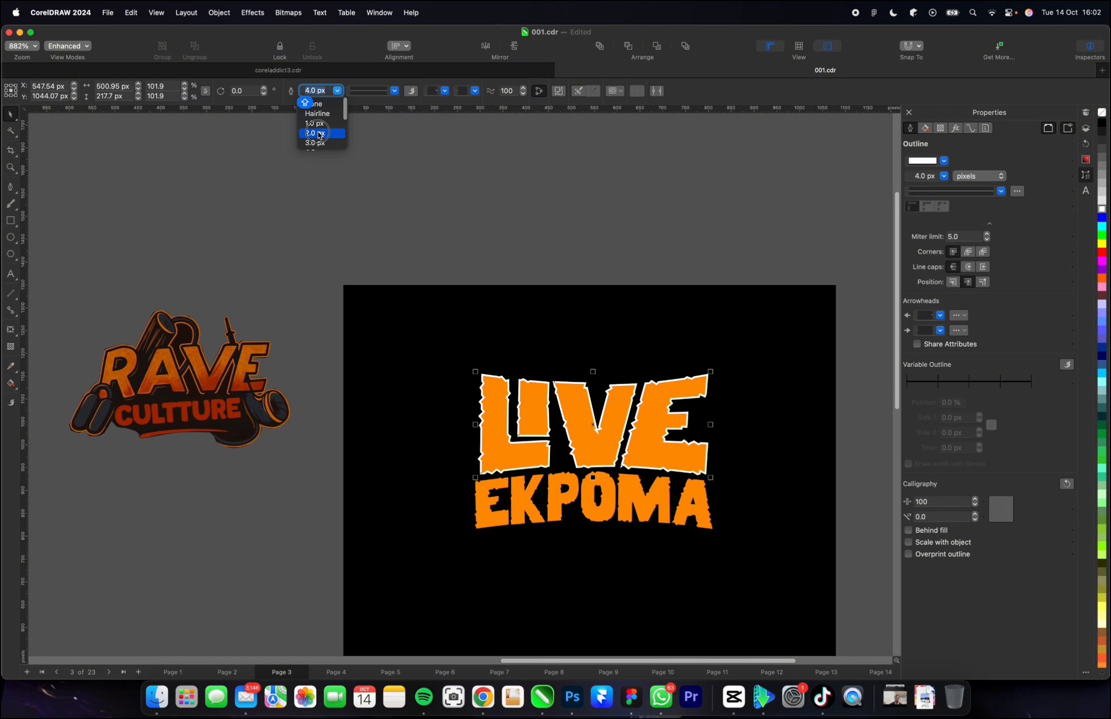
{"action": "left_click", "coordinate": [316, 132]}
Convert the white outline of "LIVE" to a separate object and offset it slightly up and to the left.
{"action": "scroll", "coordinate": [495, 535], "scroll_direction": "up", "scroll_amount": 1}
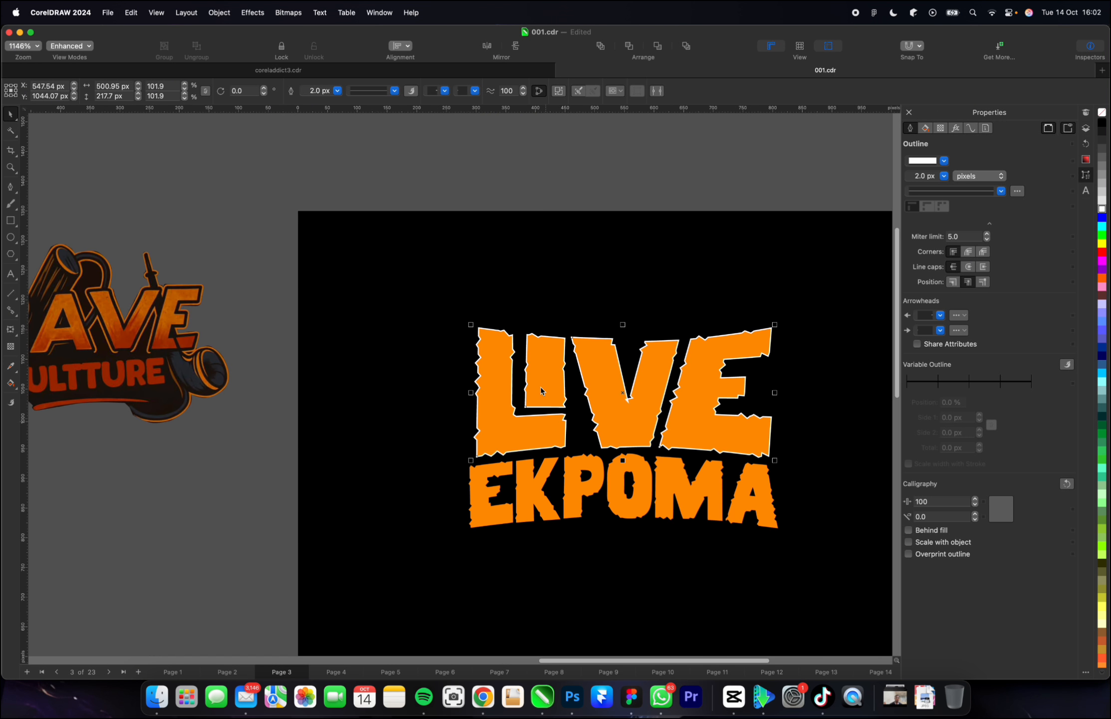
{"action": "scroll", "coordinate": [518, 418], "scroll_direction": "up", "scroll_amount": 2}
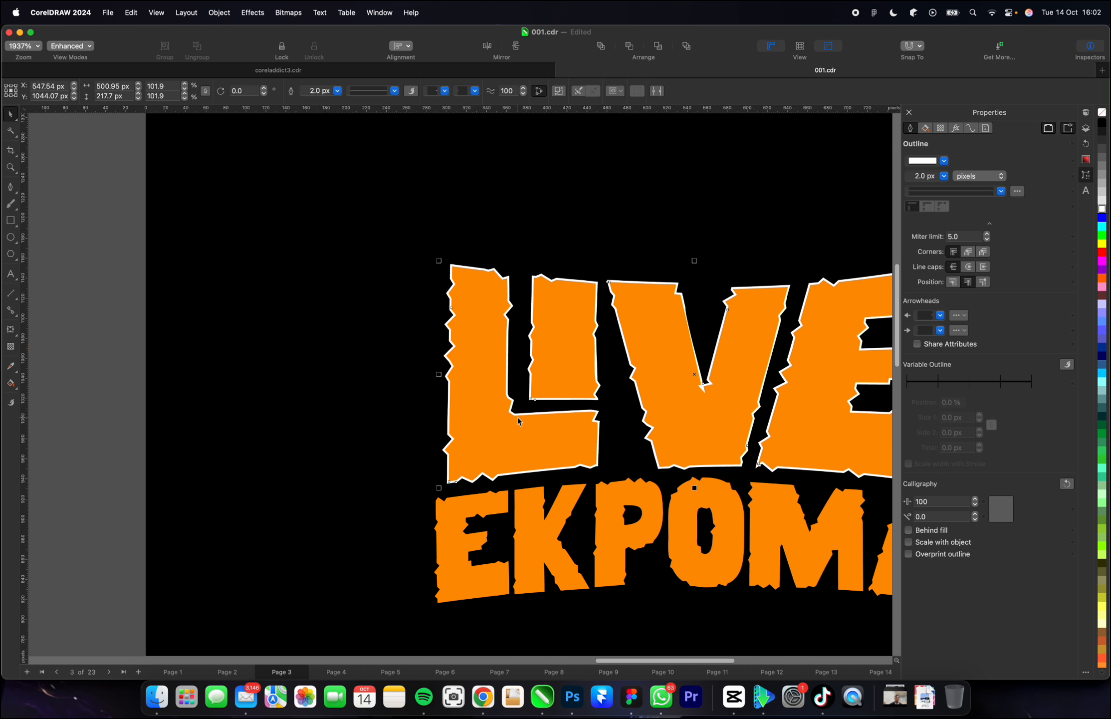
{"action": "key", "text": "Escape"}
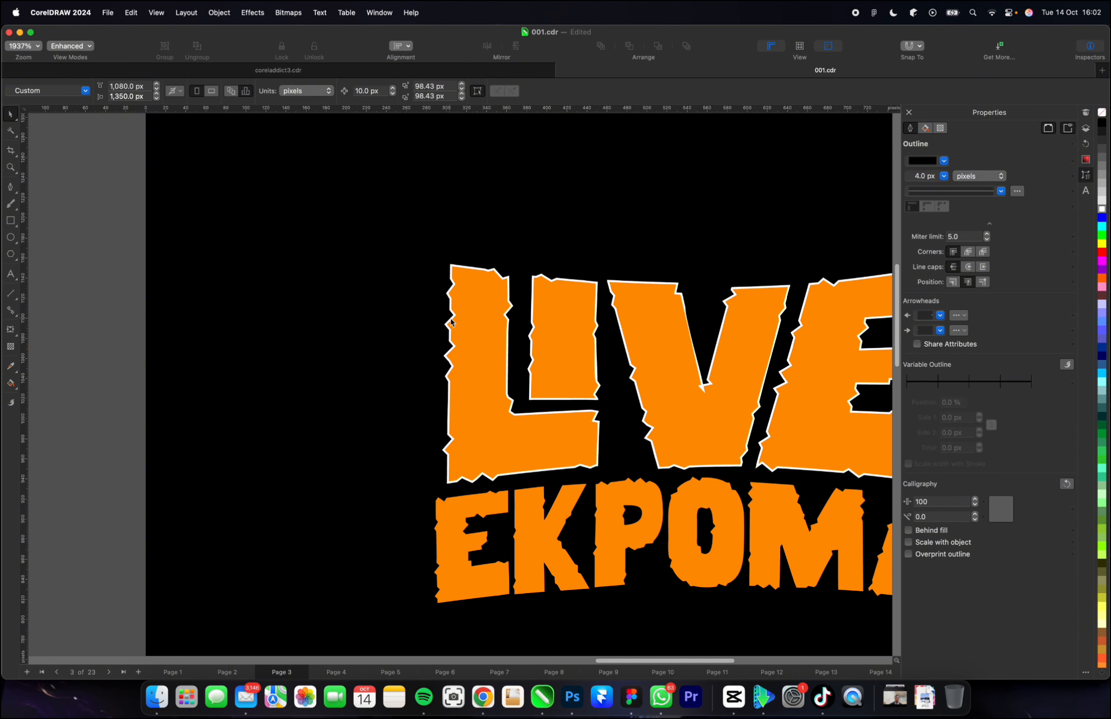
{"action": "left_click", "coordinate": [452, 322]}
{"action": "scroll", "coordinate": [451, 320], "scroll_direction": "up", "scroll_amount": 5}
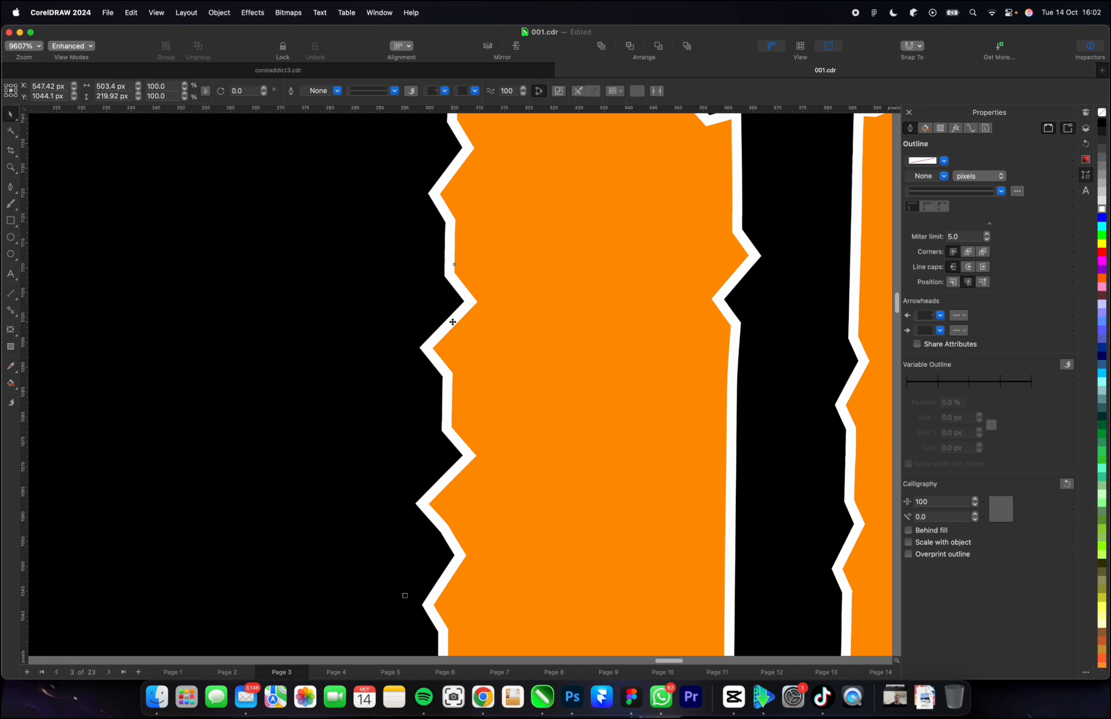
{"action": "left_click_drag", "start_coordinate": [452, 322], "coordinate": [439, 312]}
{"action": "scroll", "coordinate": [439, 312], "scroll_direction": "down", "scroll_amount": 6}
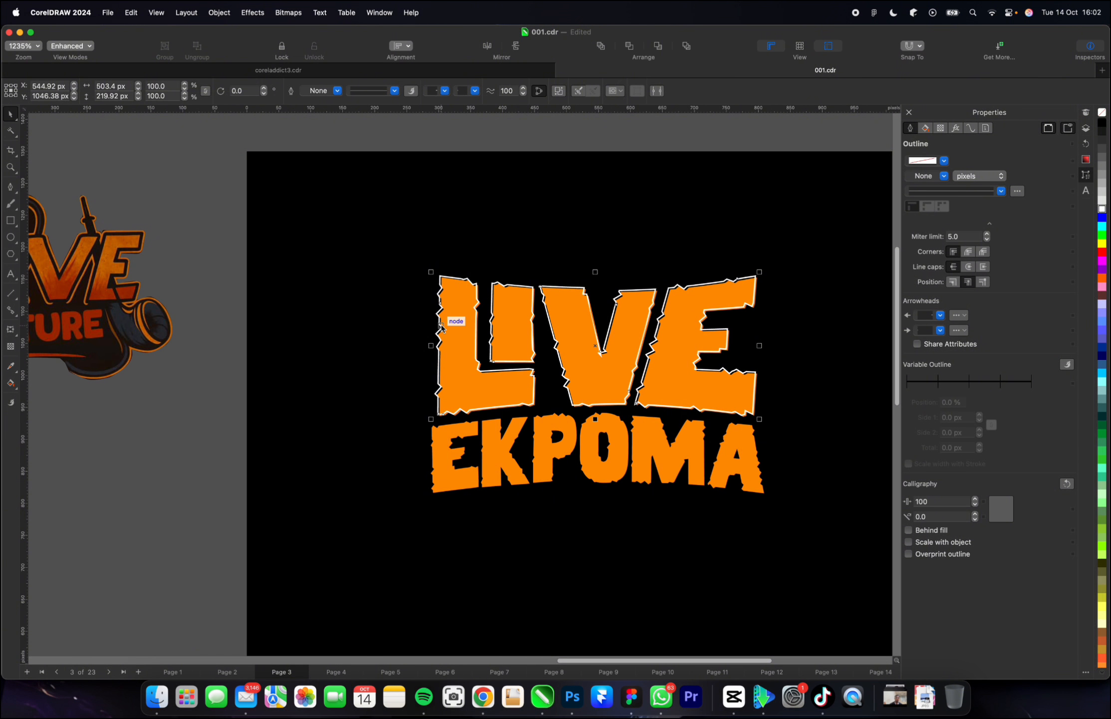
Move the separated white outline a little farther up and to the left of the orange "LIVE" lettering.
{"action": "left_click", "coordinate": [212, 319]}
{"action": "scroll", "coordinate": [212, 320], "scroll_direction": "up", "scroll_amount": 6}
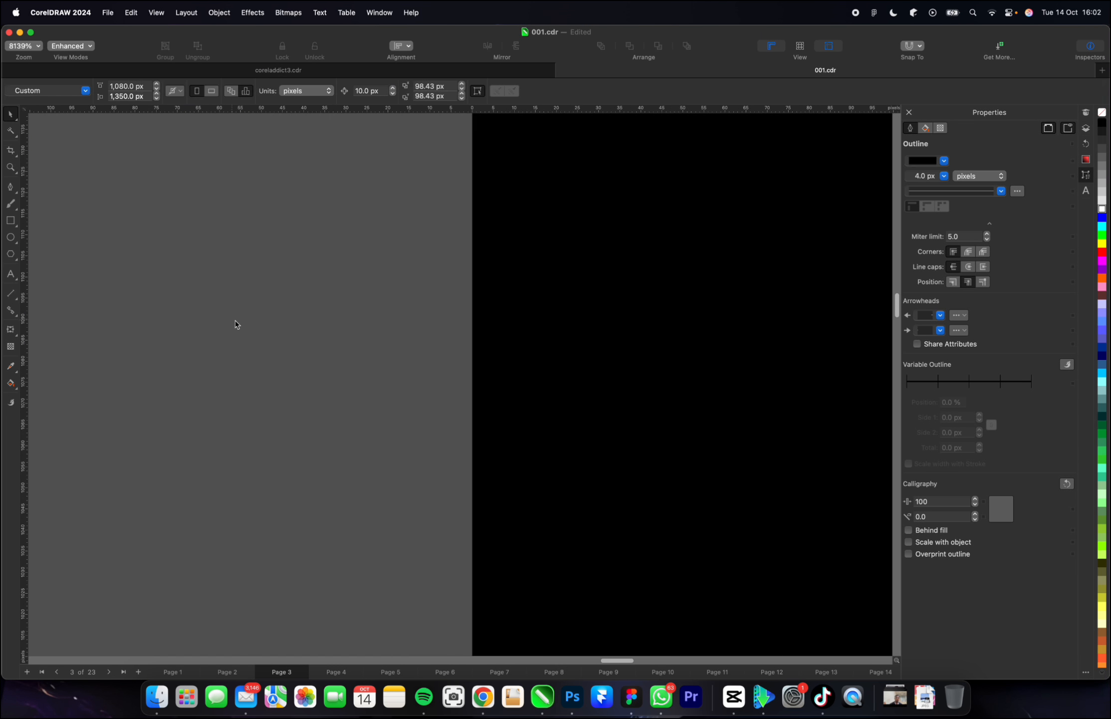
{"action": "scroll", "coordinate": [338, 321], "scroll_direction": "down", "scroll_amount": 6}
{"action": "scroll", "coordinate": [735, 339], "scroll_direction": "up", "scroll_amount": 5}
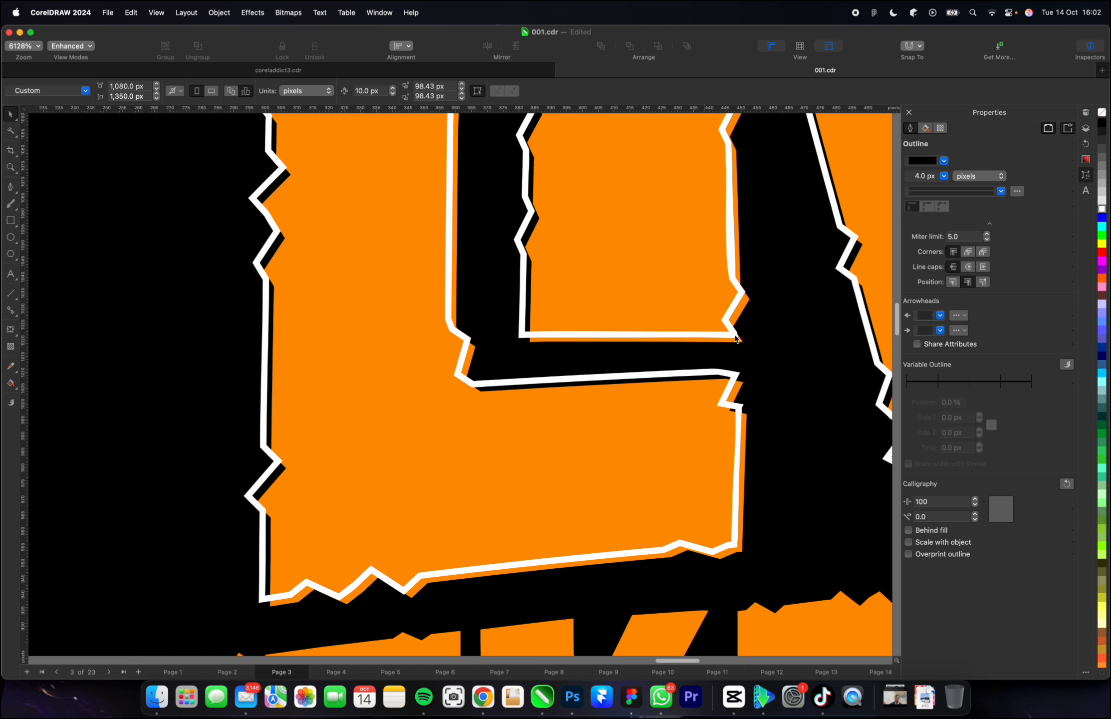
{"action": "left_click", "coordinate": [721, 318]}
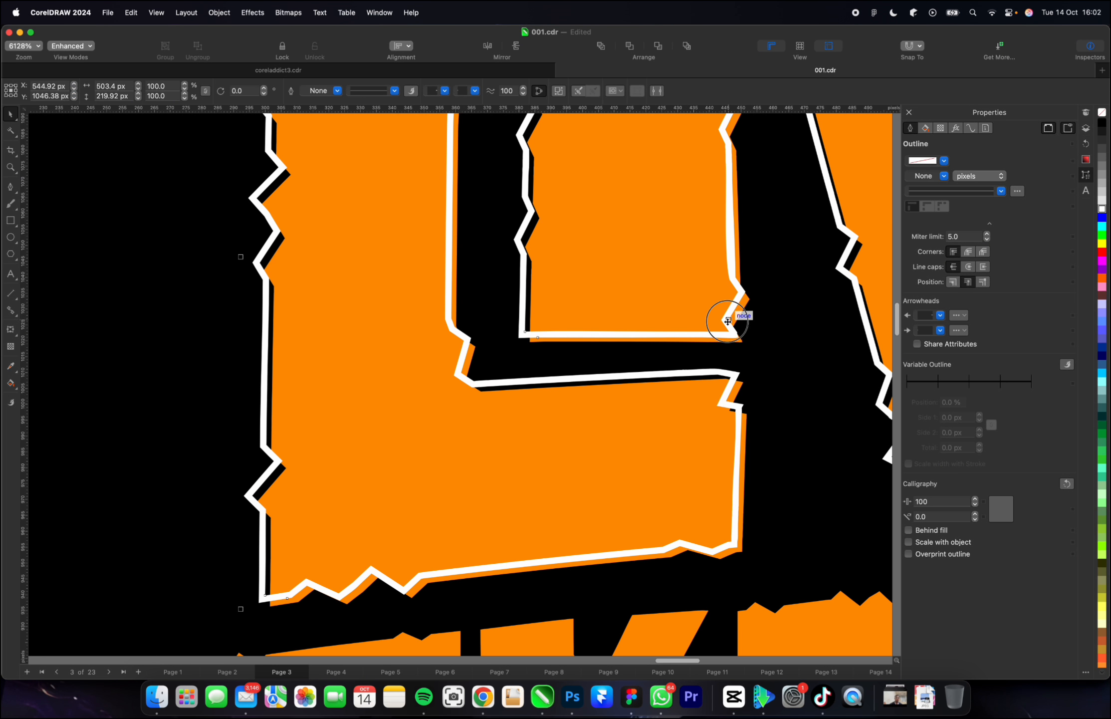
{"action": "left_click_drag", "start_coordinate": [721, 318], "coordinate": [718, 316]}
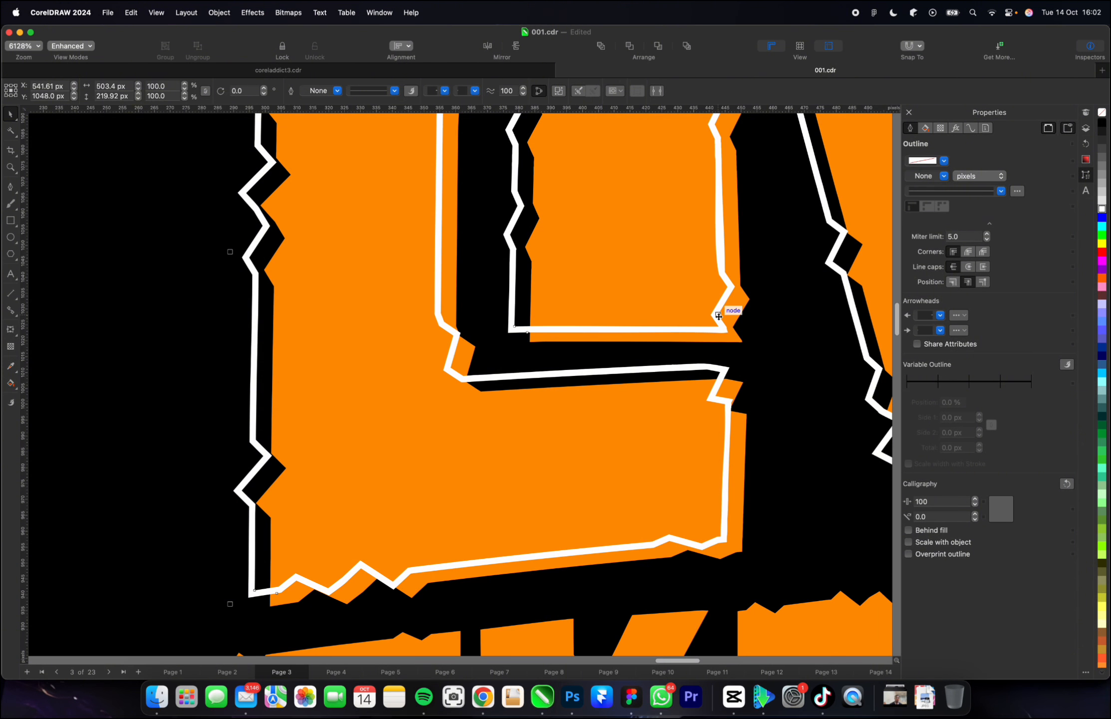
{"action": "scroll", "coordinate": [496, 363], "scroll_direction": "down", "scroll_amount": 4}
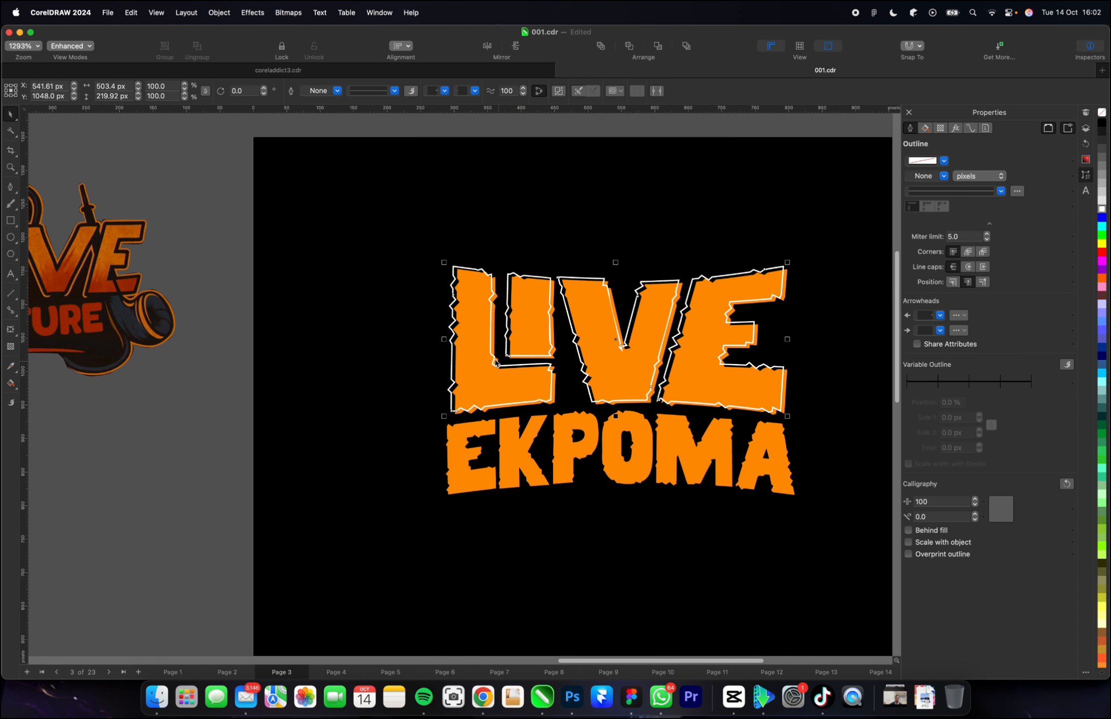
{"action": "scroll", "coordinate": [519, 367], "scroll_direction": "down", "scroll_amount": 4}
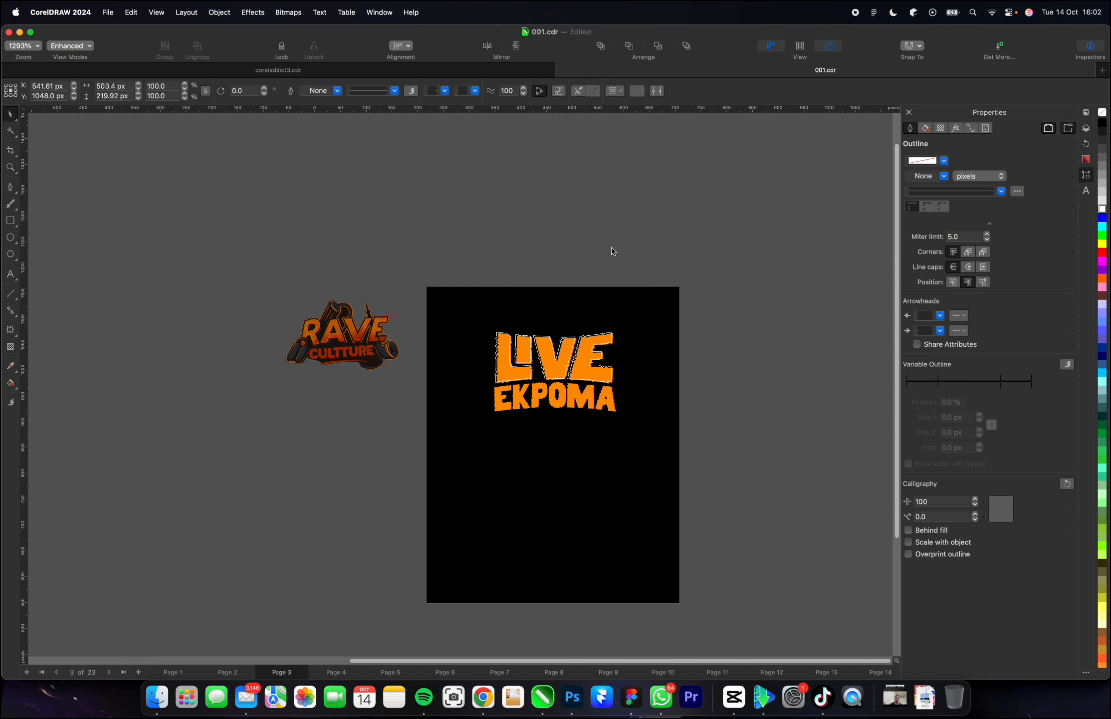
{"action": "left_click", "coordinate": [612, 248]}
Fill the "EKPOMA" lettering with white.
{"action": "scroll", "coordinate": [557, 386], "scroll_direction": "up", "scroll_amount": 1}
{"action": "scroll", "coordinate": [558, 390], "scroll_direction": "up", "scroll_amount": 3}
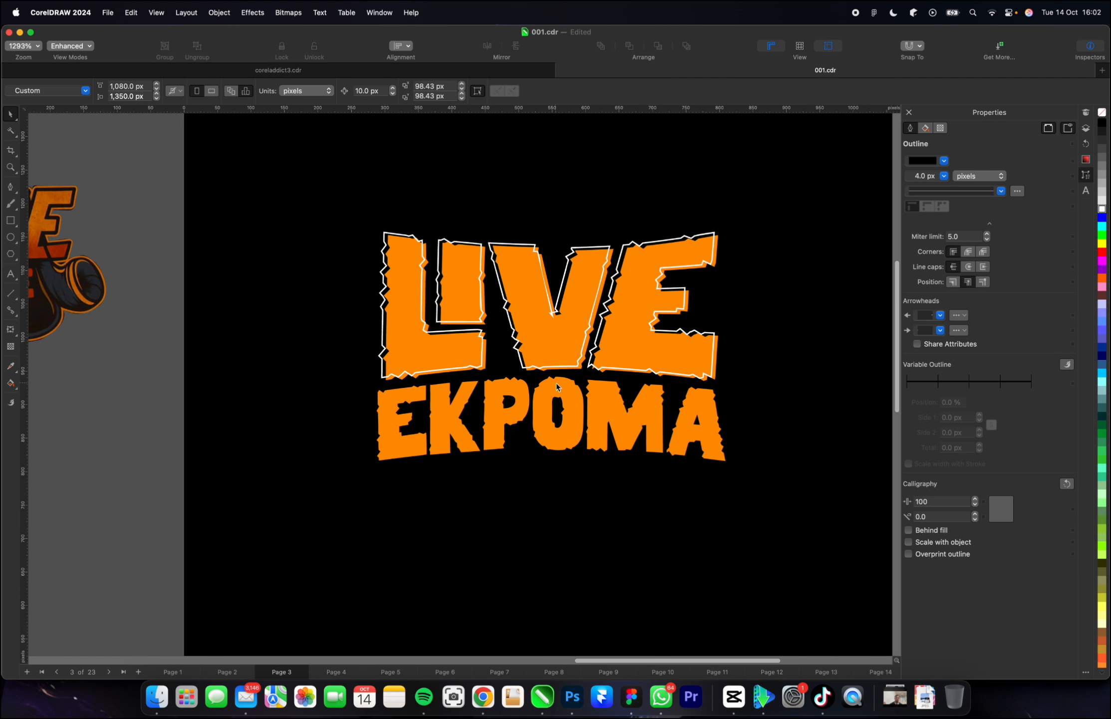
{"action": "left_click", "coordinate": [552, 392]}
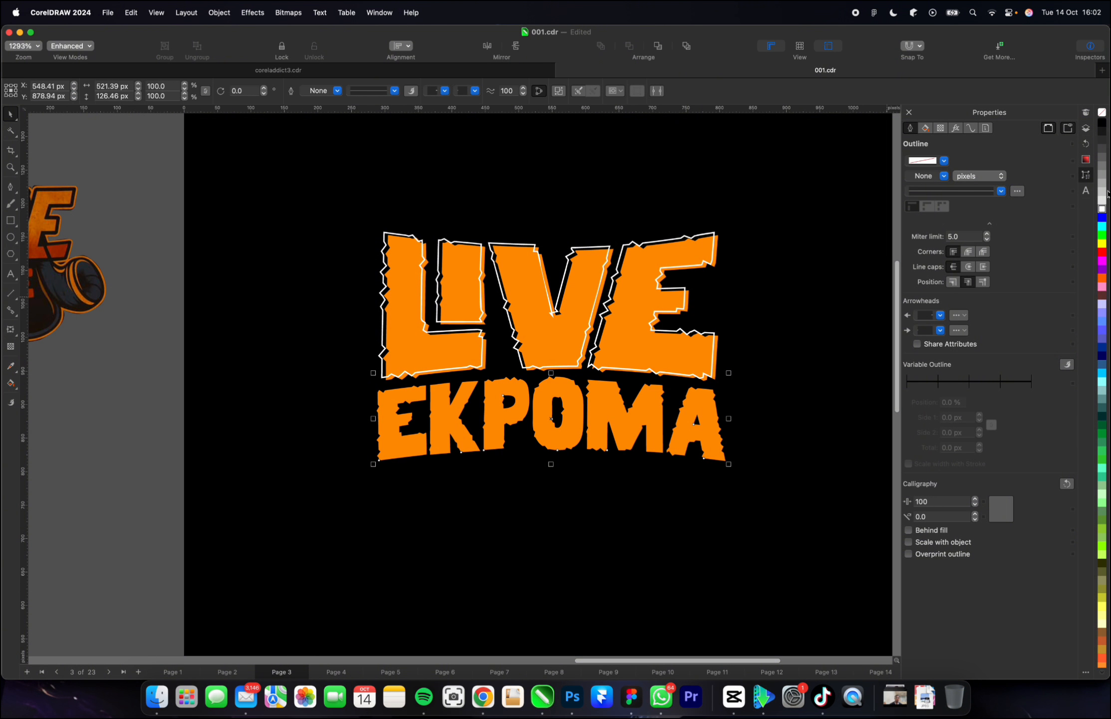
{"action": "left_click", "coordinate": [1101, 210]}
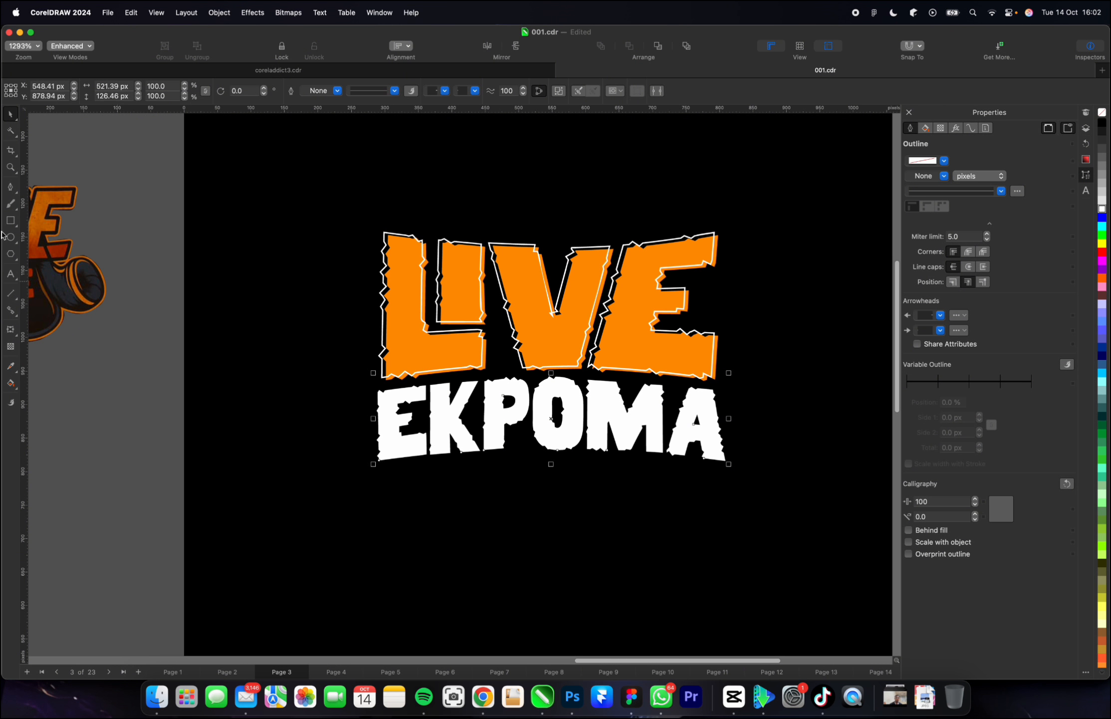
Add a block shadow to "EKPOMA" running down and to the right, about 12 px deep at about 315°.
{"action": "left_click", "coordinate": [17, 338]}
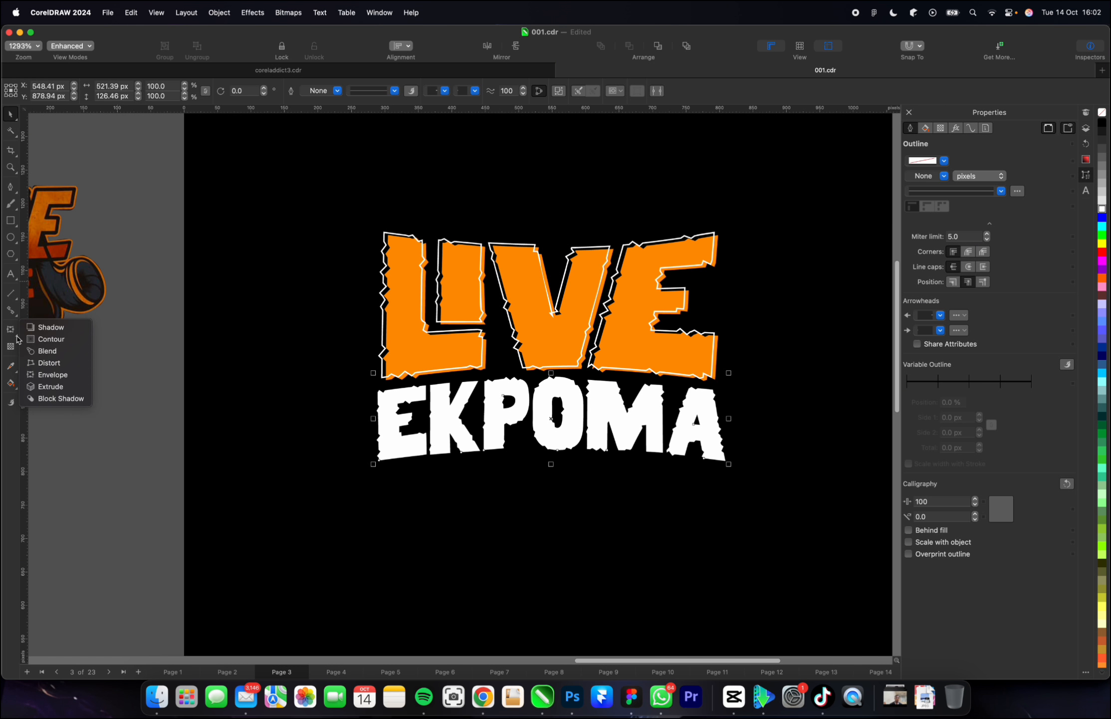
{"action": "left_click", "coordinate": [59, 398]}
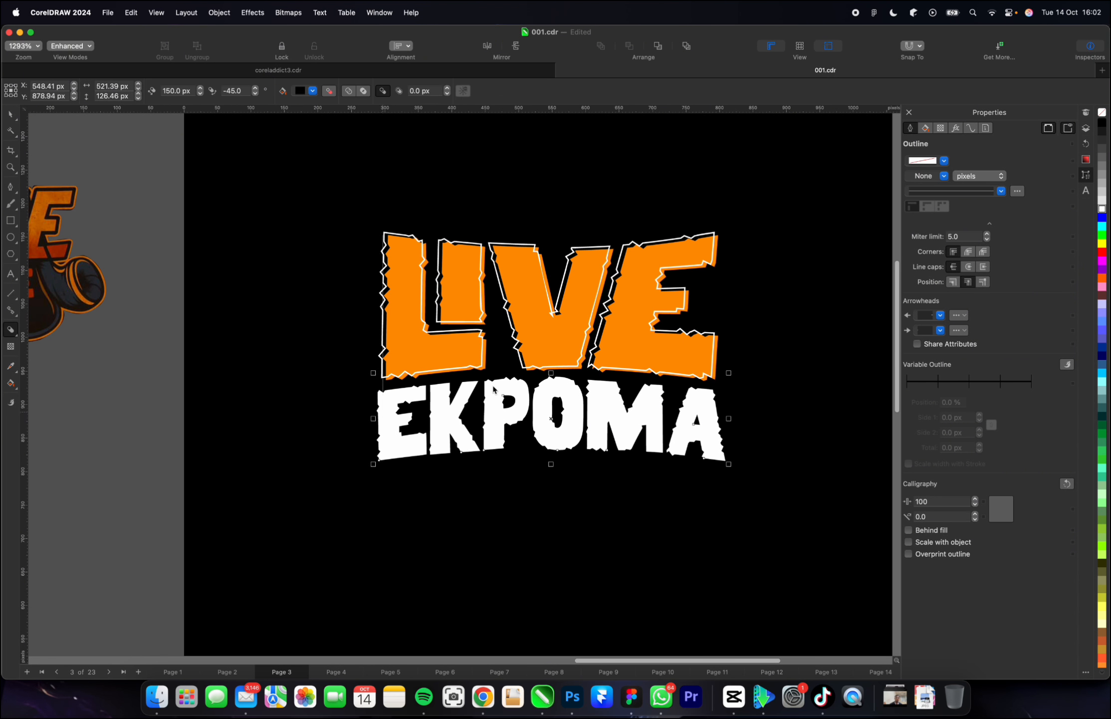
{"action": "left_click_drag", "start_coordinate": [501, 415], "coordinate": [559, 427]}
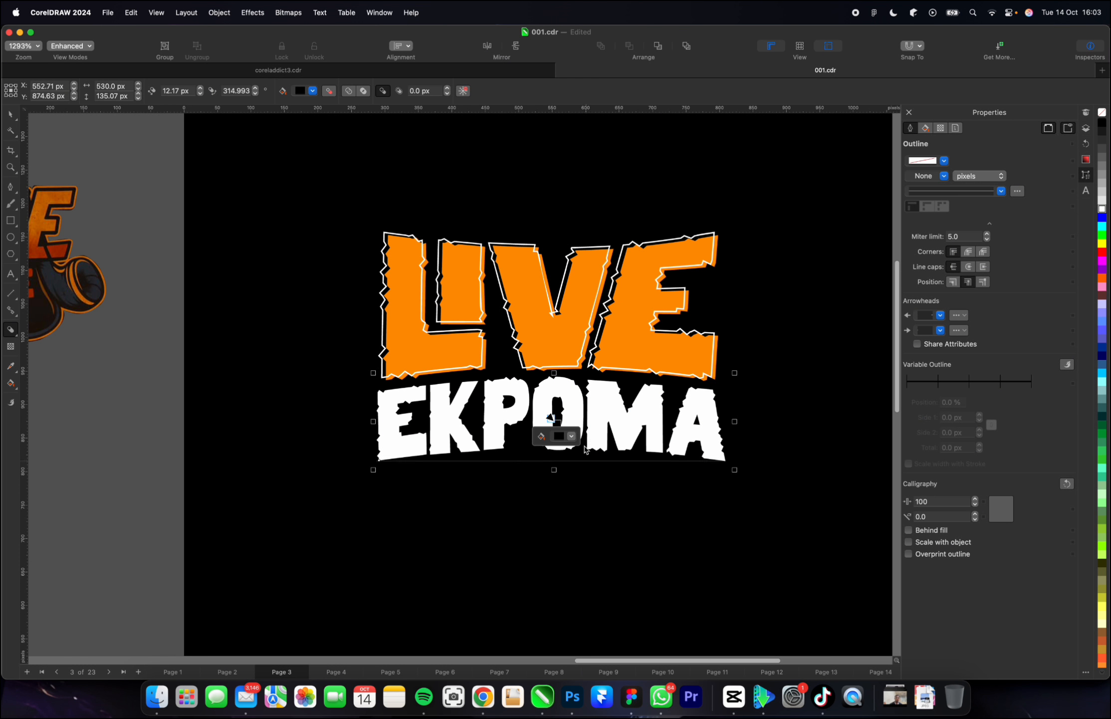
Recolour the "EKPOMA" block shadow dark brown (#703902), sampling the orange of "LIVE" and darkening it.
{"action": "left_click", "coordinate": [573, 437]}
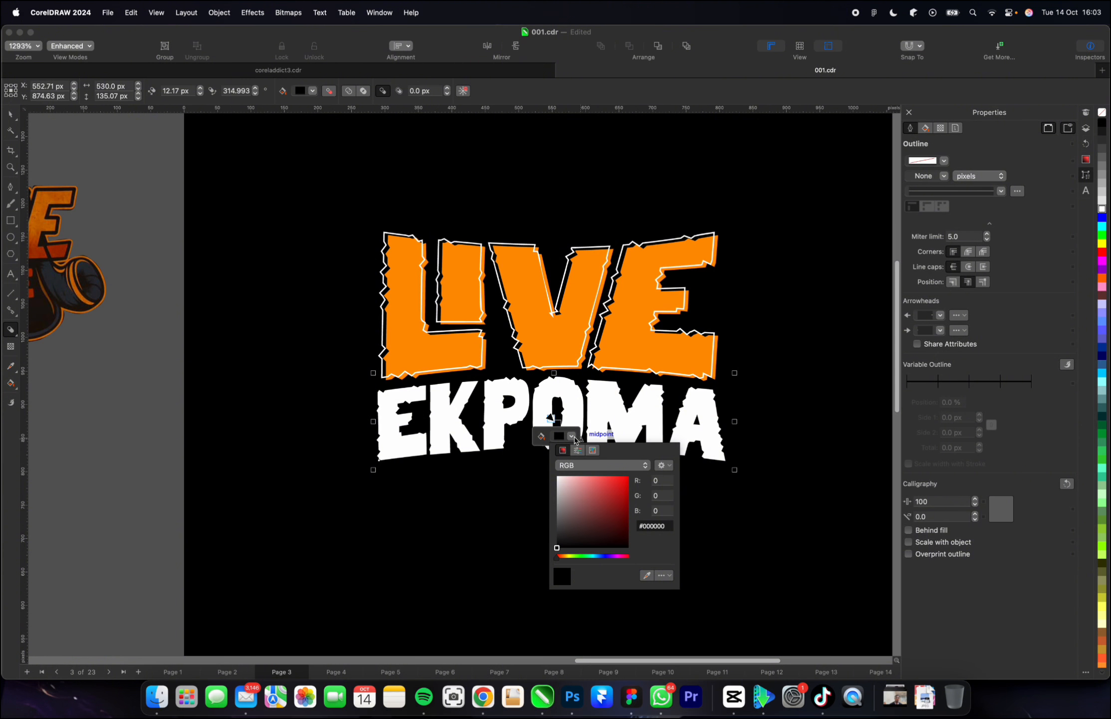
{"action": "left_click_drag", "start_coordinate": [587, 524], "coordinate": [649, 467]}
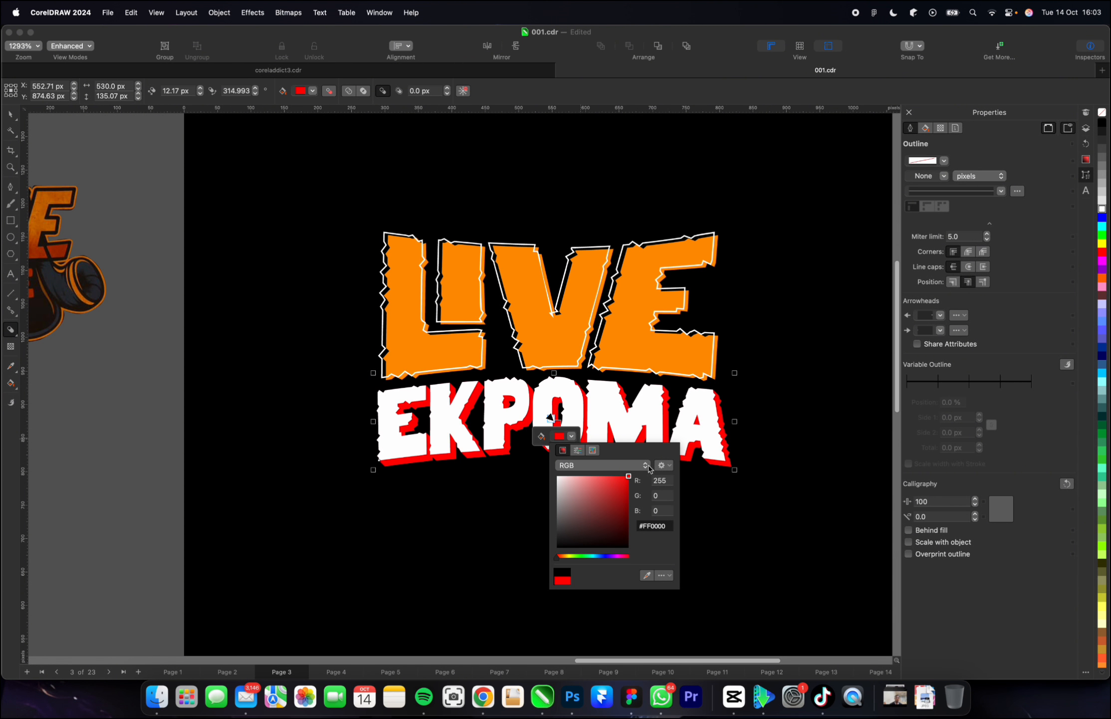
{"action": "left_click", "coordinate": [647, 576]}
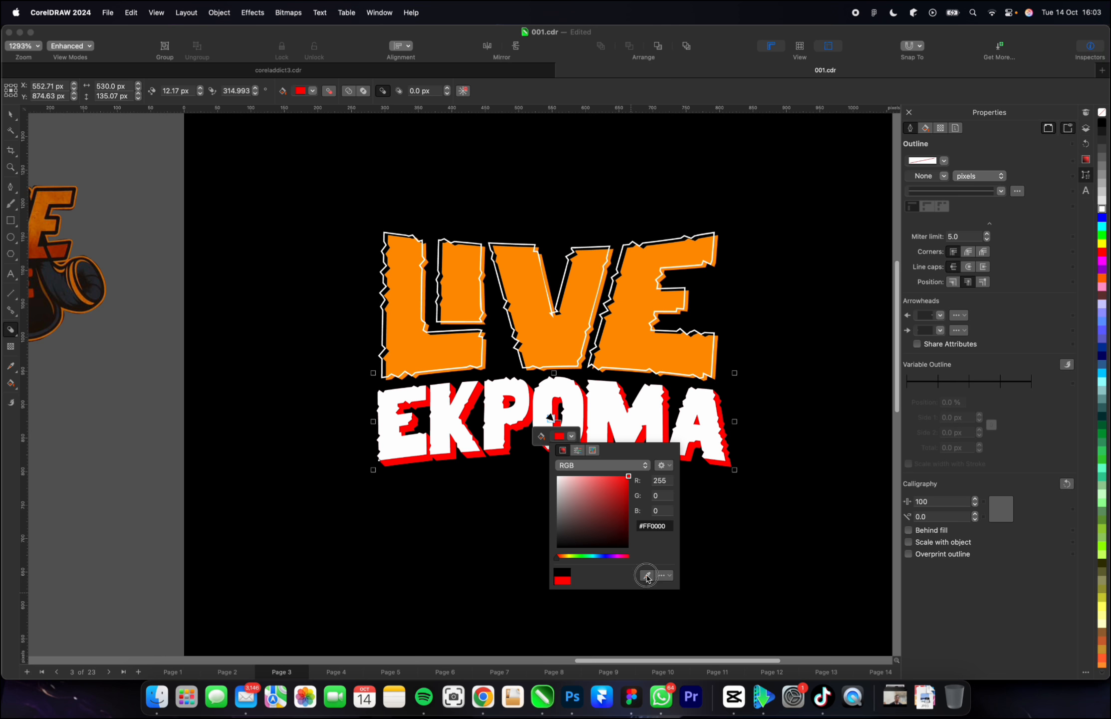
{"action": "left_click", "coordinate": [636, 351]}
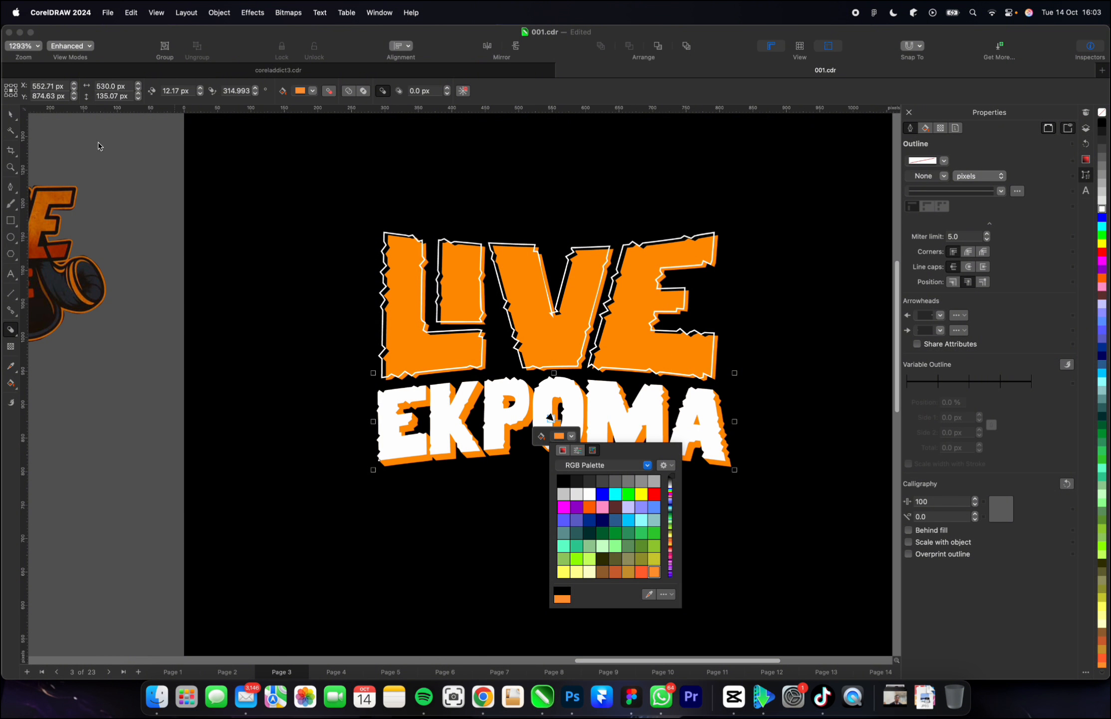
{"action": "left_click", "coordinate": [562, 451]}
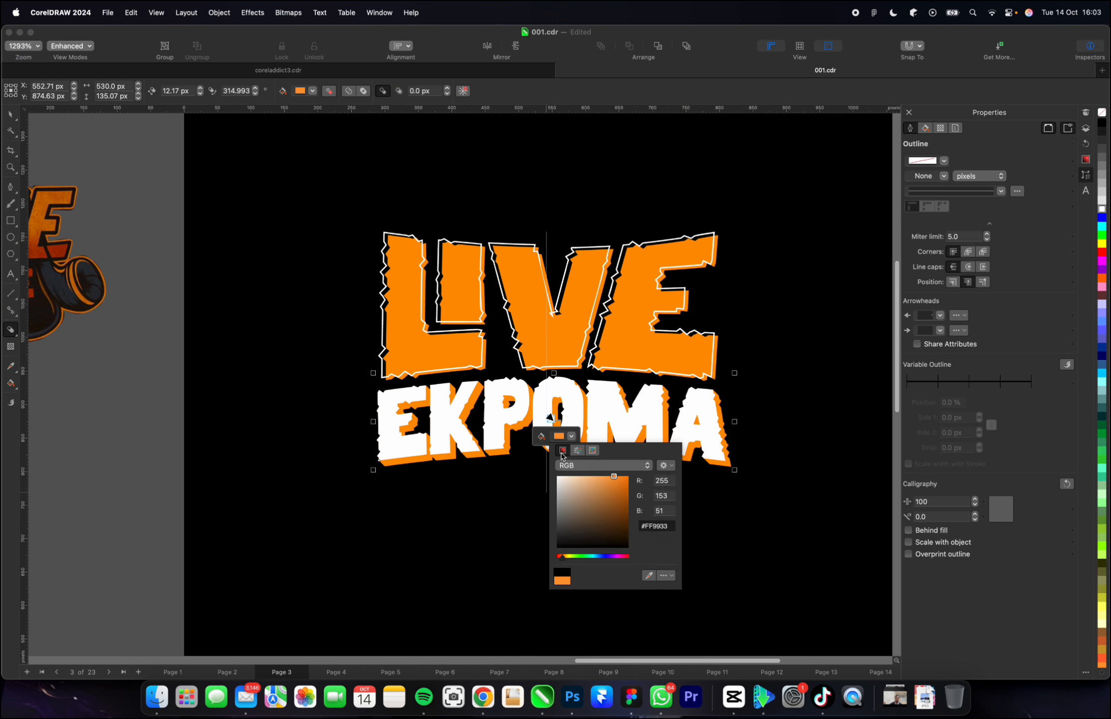
{"action": "left_click_drag", "start_coordinate": [622, 510], "coordinate": [628, 518]}
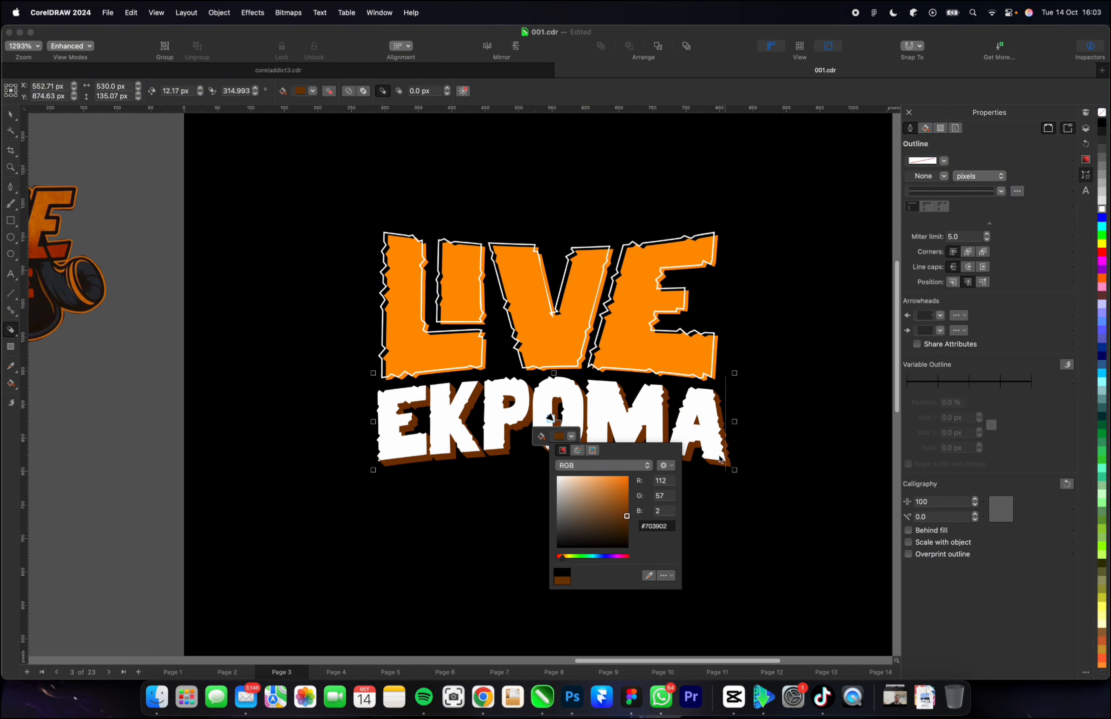
{"action": "left_click", "coordinate": [14, 112]}
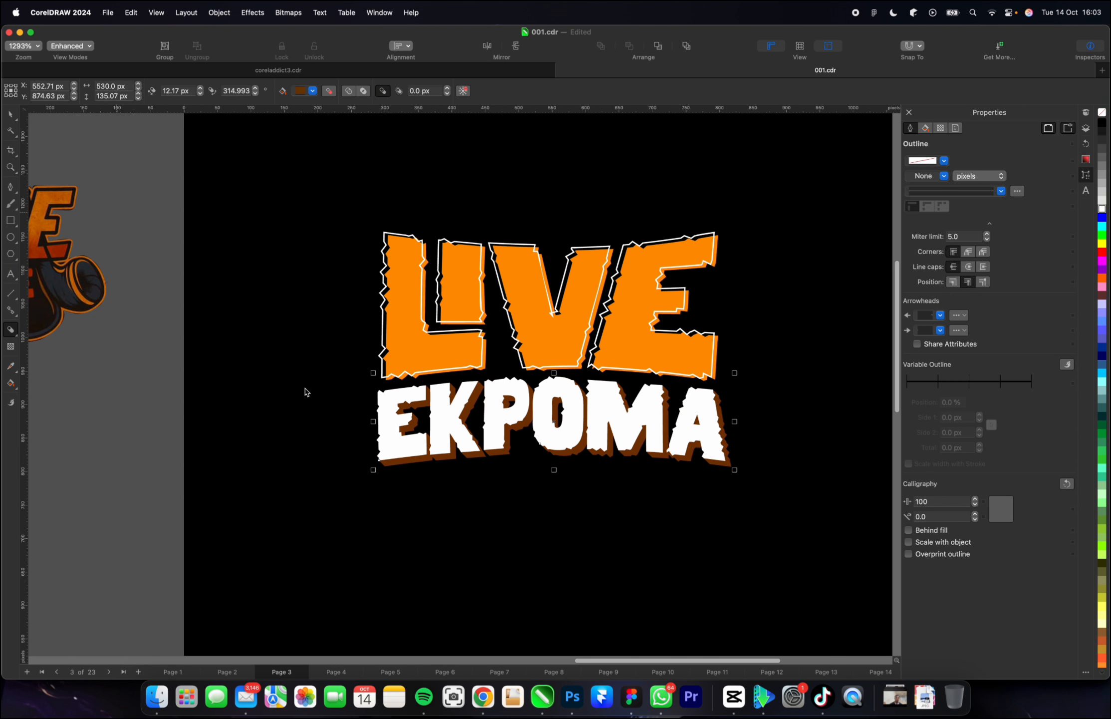
{"action": "left_click", "coordinate": [361, 415]}
Select the whole "LIVE EKPOMA" title and scale it about its centre to about 524 px wide and 332 px high.
{"action": "scroll", "coordinate": [362, 415], "scroll_direction": "down", "scroll_amount": 3}
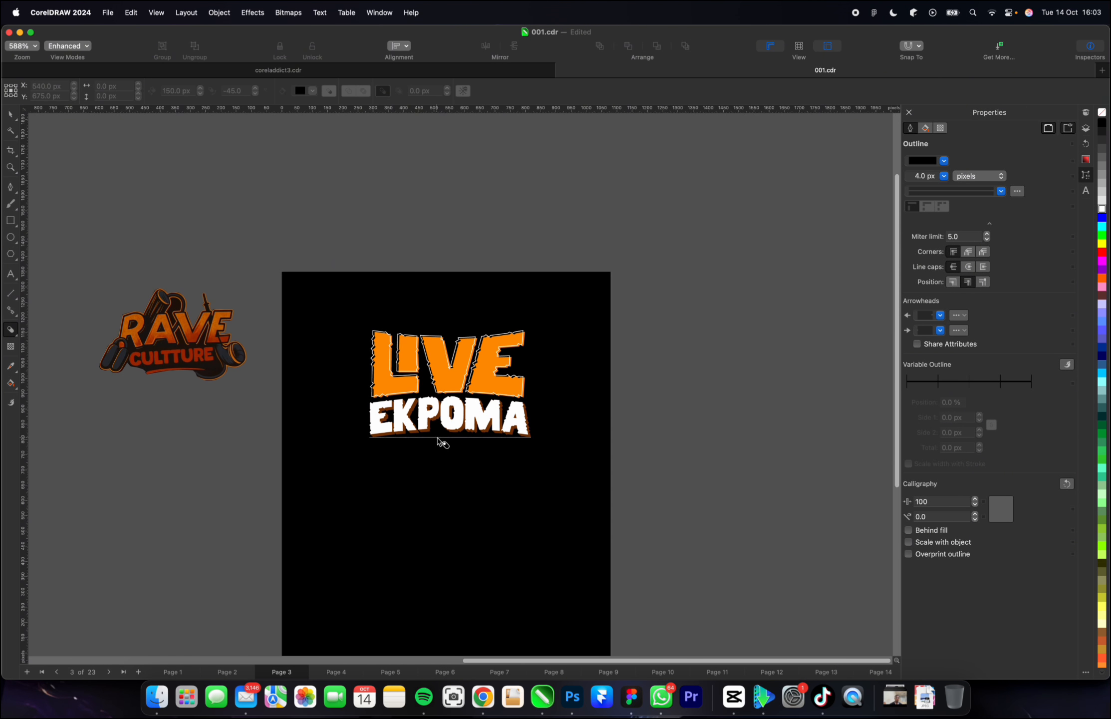
{"action": "left_click", "coordinate": [14, 117]}
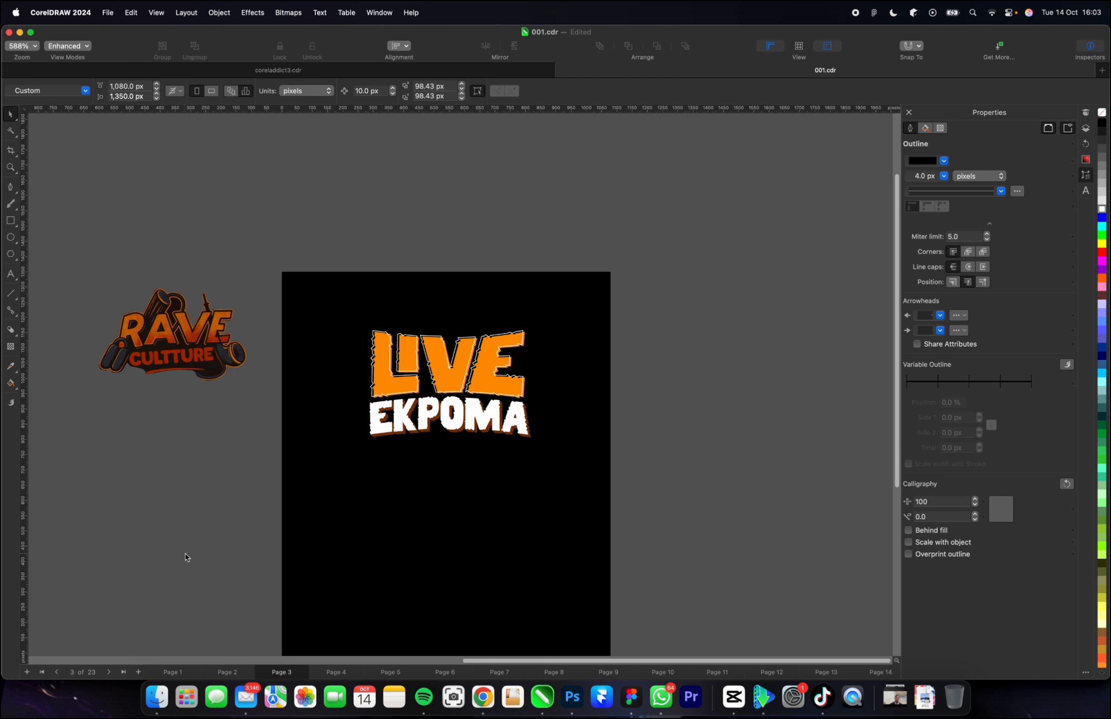
{"action": "left_click_drag", "start_coordinate": [224, 493], "coordinate": [543, 388]}
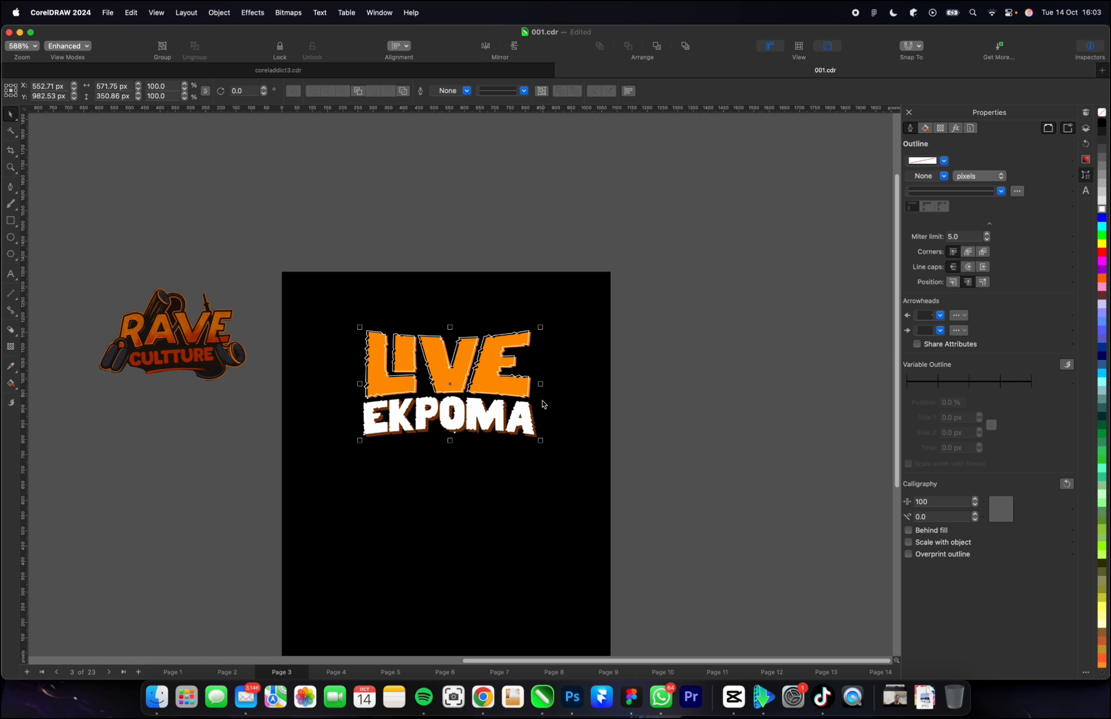
{"action": "left_click_drag", "start_coordinate": [542, 439], "coordinate": [535, 437]}
{"action": "left_click_drag", "start_coordinate": [535, 385], "coordinate": [533, 385]}
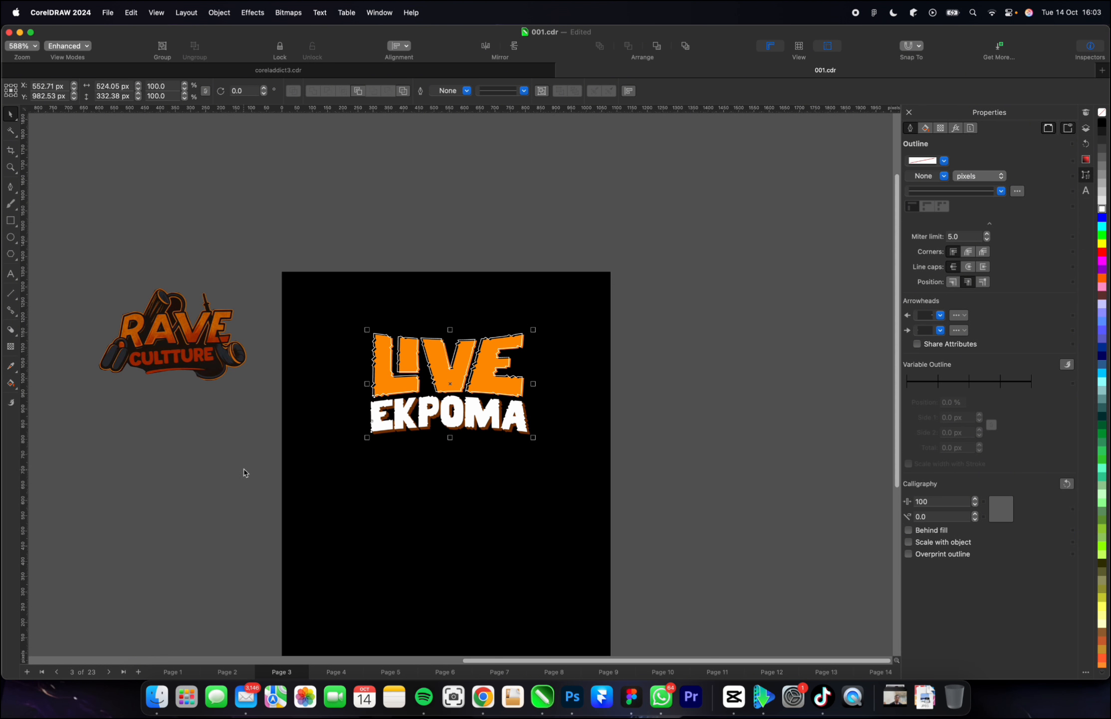
Move "EKPOMA" with its block shadow straight up to about Y 904 px so it overlaps the lower edge of "LIVE".
{"action": "left_click_drag", "start_coordinate": [242, 472], "coordinate": [687, 382]}
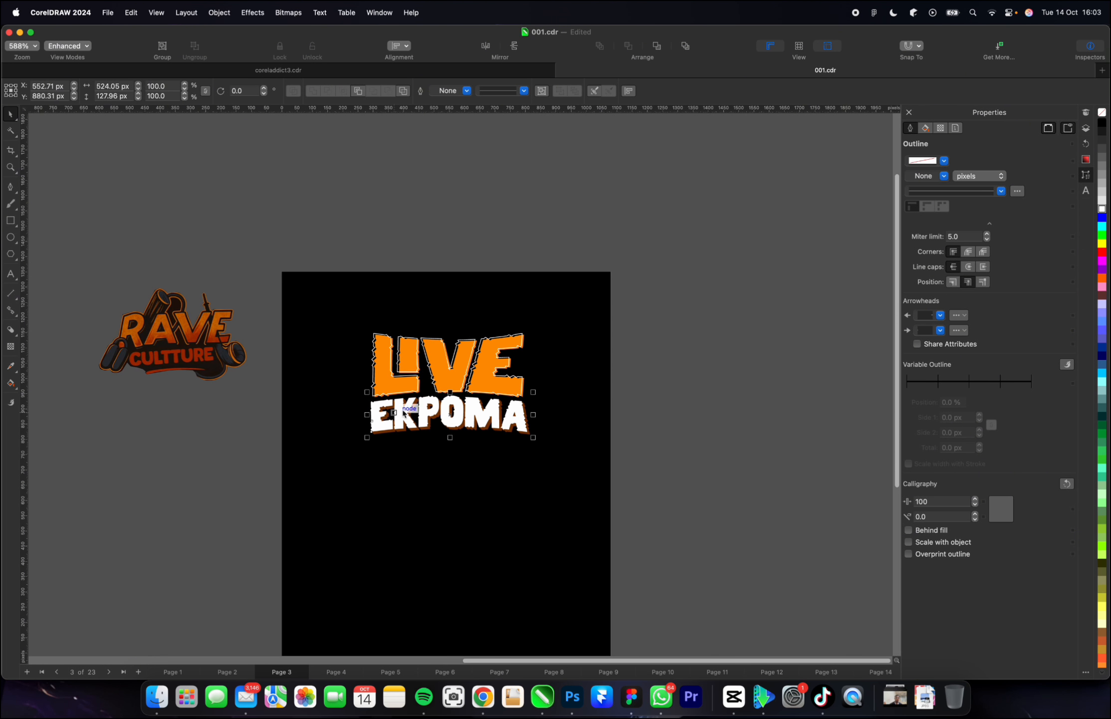
{"action": "scroll", "coordinate": [446, 413], "scroll_direction": "up", "scroll_amount": 2}
{"action": "left_click_drag", "start_coordinate": [446, 413], "coordinate": [448, 403]}
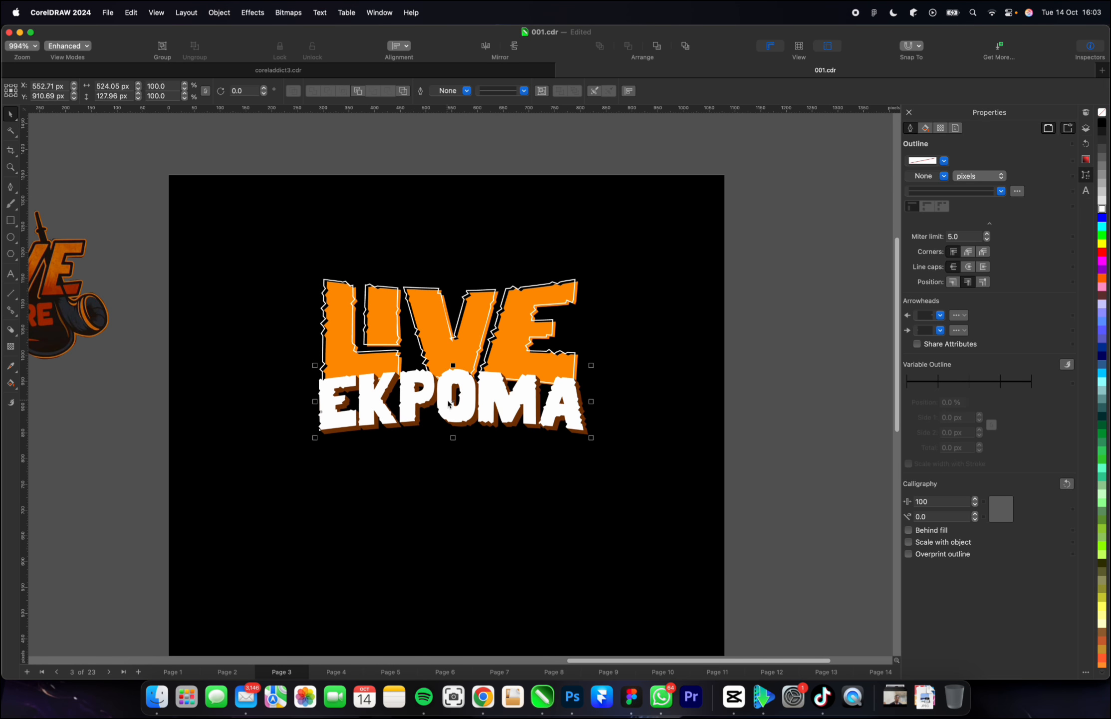
{"action": "scroll", "coordinate": [447, 401], "scroll_direction": "up", "scroll_amount": 5}
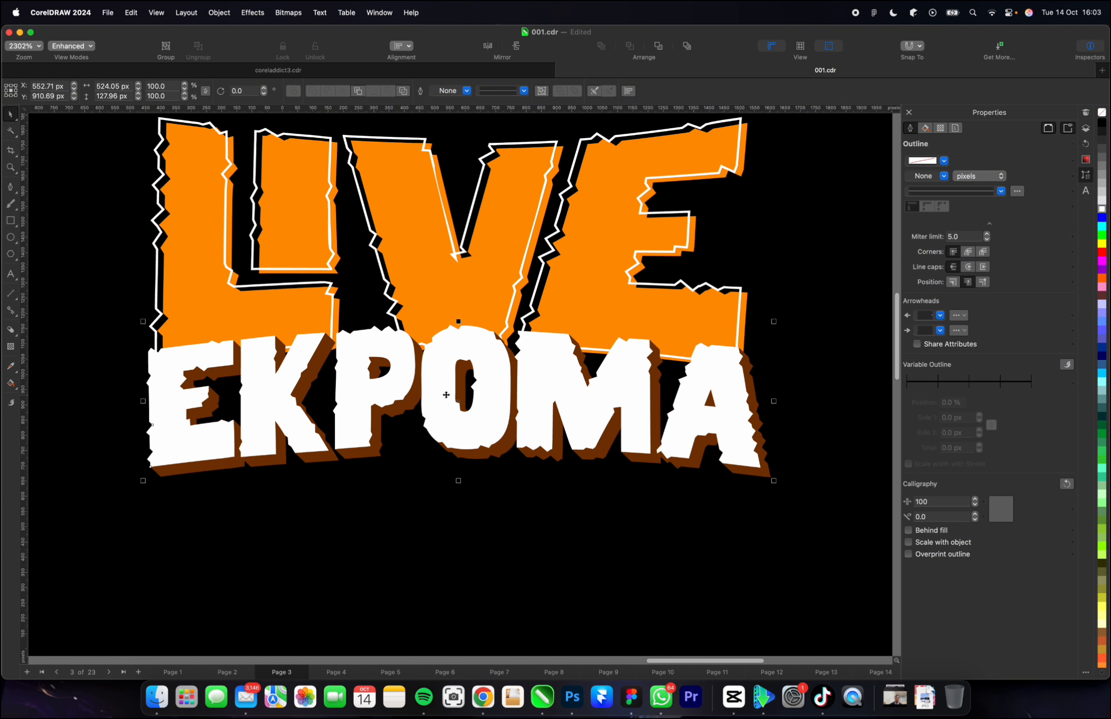
{"action": "scroll", "coordinate": [454, 413], "scroll_direction": "down", "scroll_amount": 2}
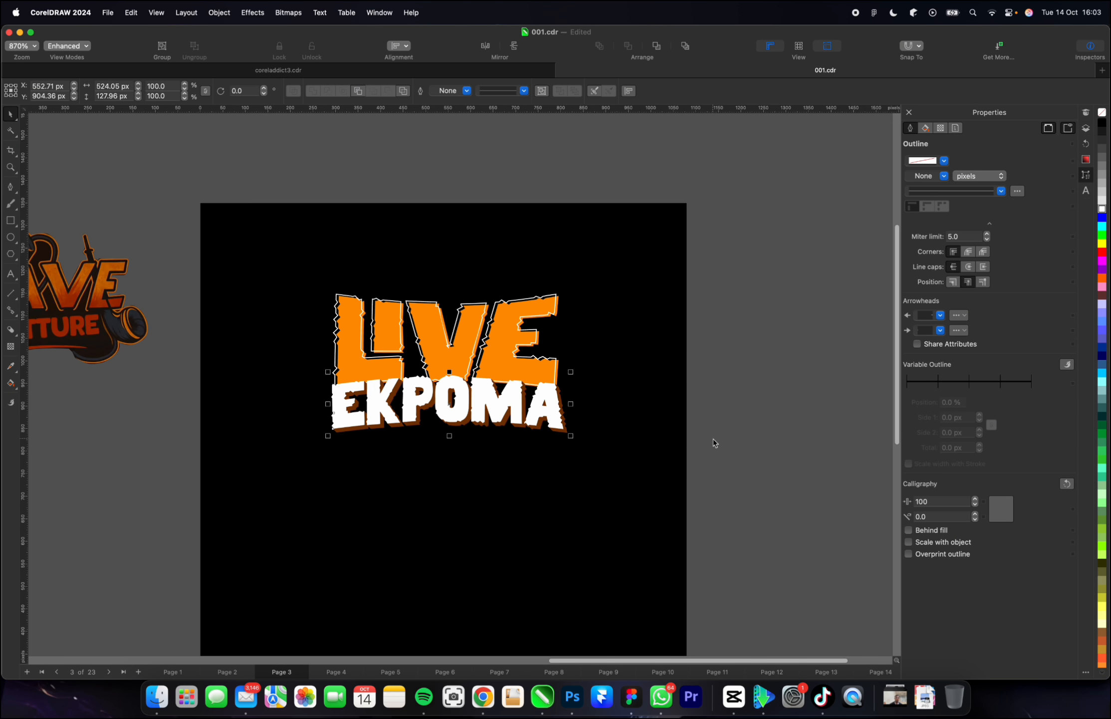
{"action": "left_click", "coordinate": [765, 442]}
{"action": "scroll", "coordinate": [765, 442], "scroll_direction": "down", "scroll_amount": 2}
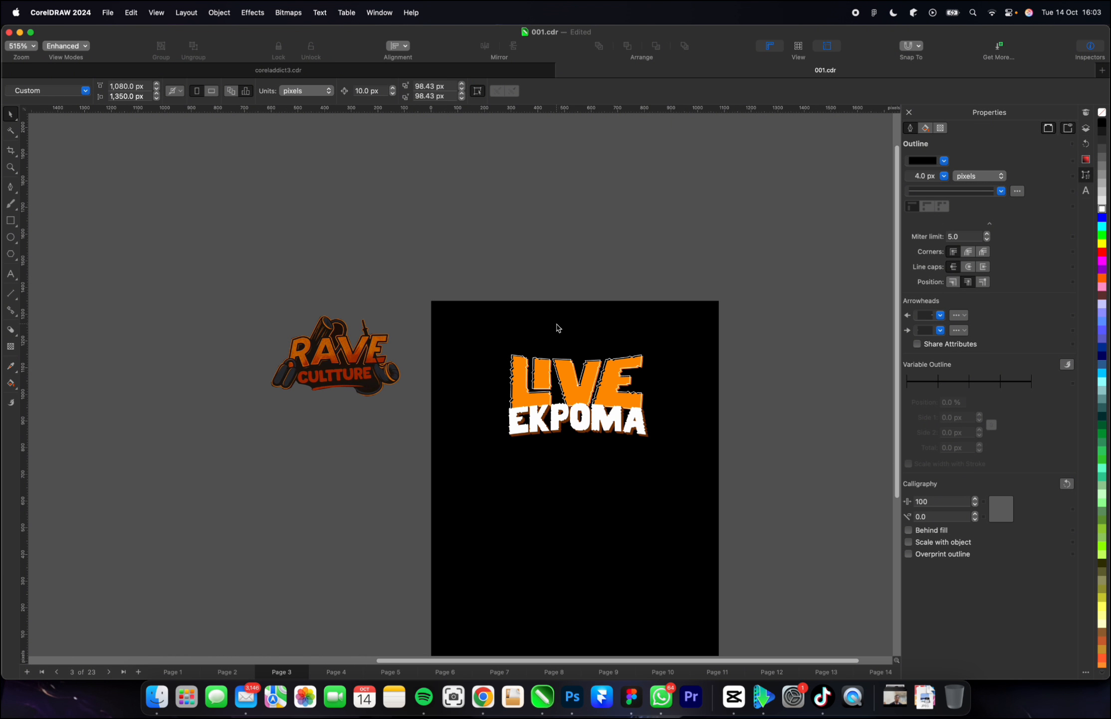
Add the text line "#EKPOMA VIBE TO AUCHI VIBE" in 24 pt Helvetica, starting beside the page below the RAVE CULTTURE logo.
{"action": "scroll", "coordinate": [609, 421], "scroll_direction": "down", "scroll_amount": 1}
{"action": "scroll", "coordinate": [601, 415], "scroll_direction": "up", "scroll_amount": 1}
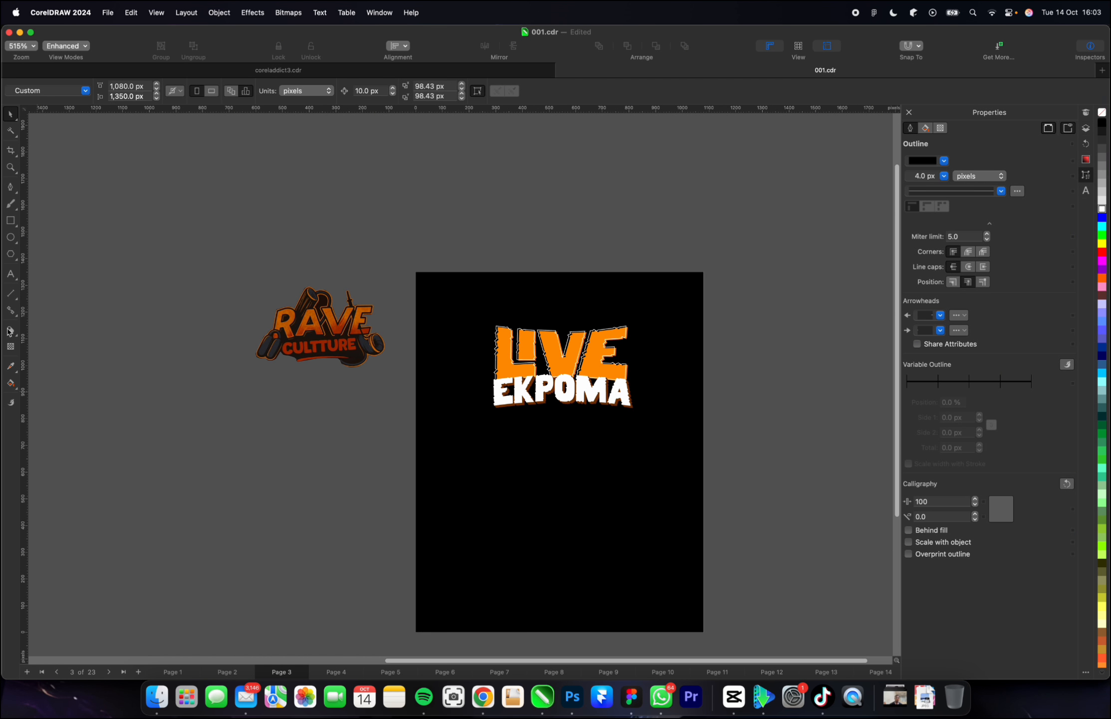
{"action": "left_click", "coordinate": [13, 280]}
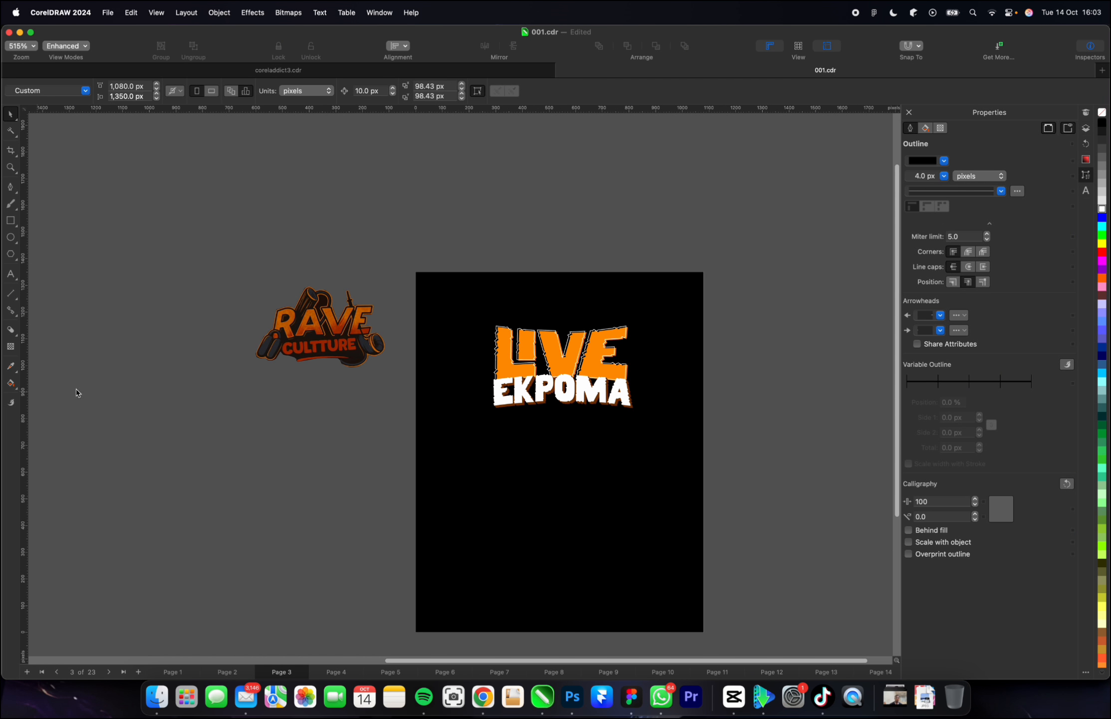
{"action": "left_click", "coordinate": [113, 463]}
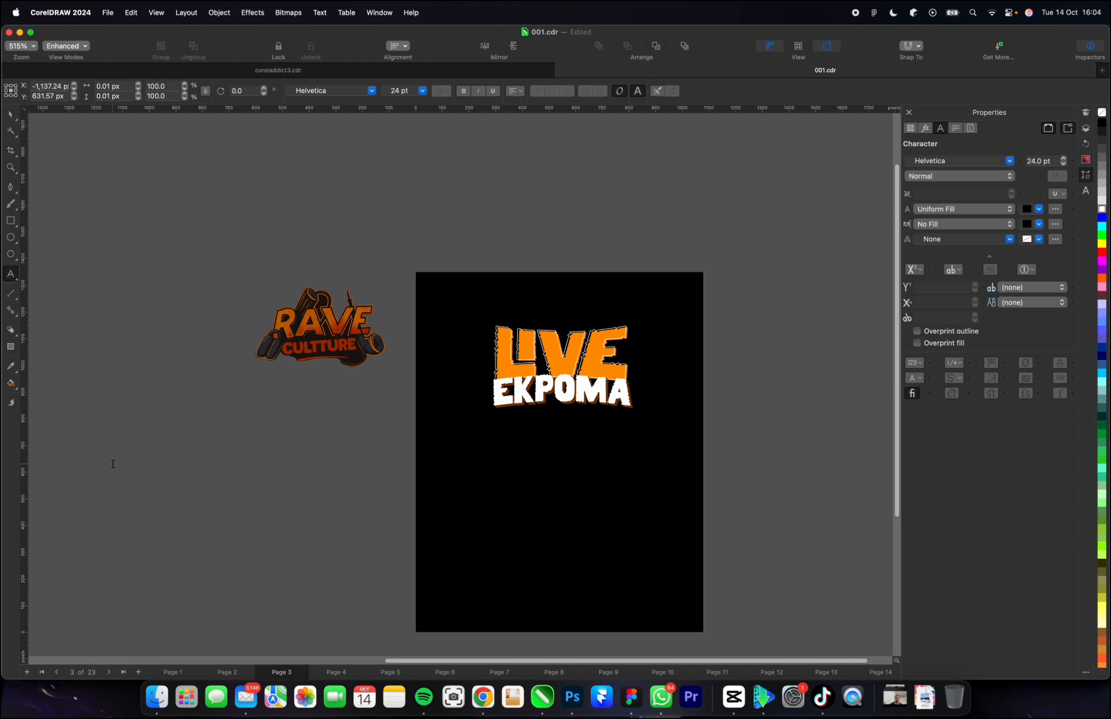
{"action": "type", "text": "3"}
{"action": "key", "text": "BackSpace"}
{"action": "type", "text": "#ekpko"}
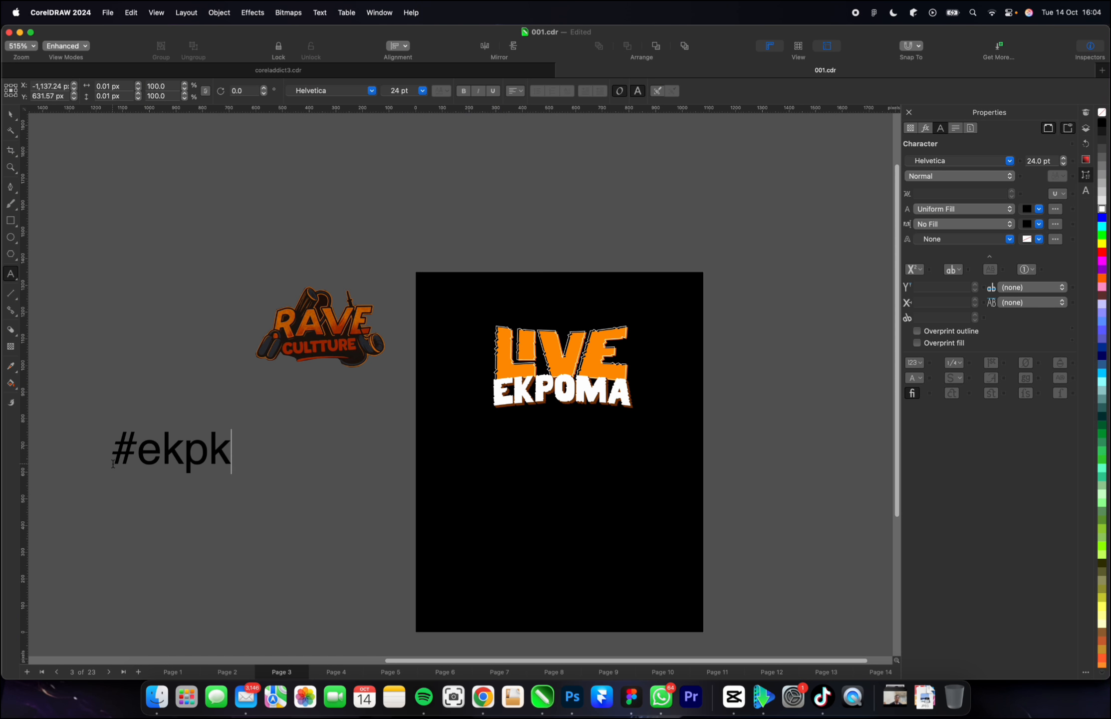
{"action": "key", "text": "BackSpace"}
{"action": "key", "text": "BackSpace"}
{"action": "key", "text": "BackSpace"}
{"action": "key", "text": "BackSpace"}
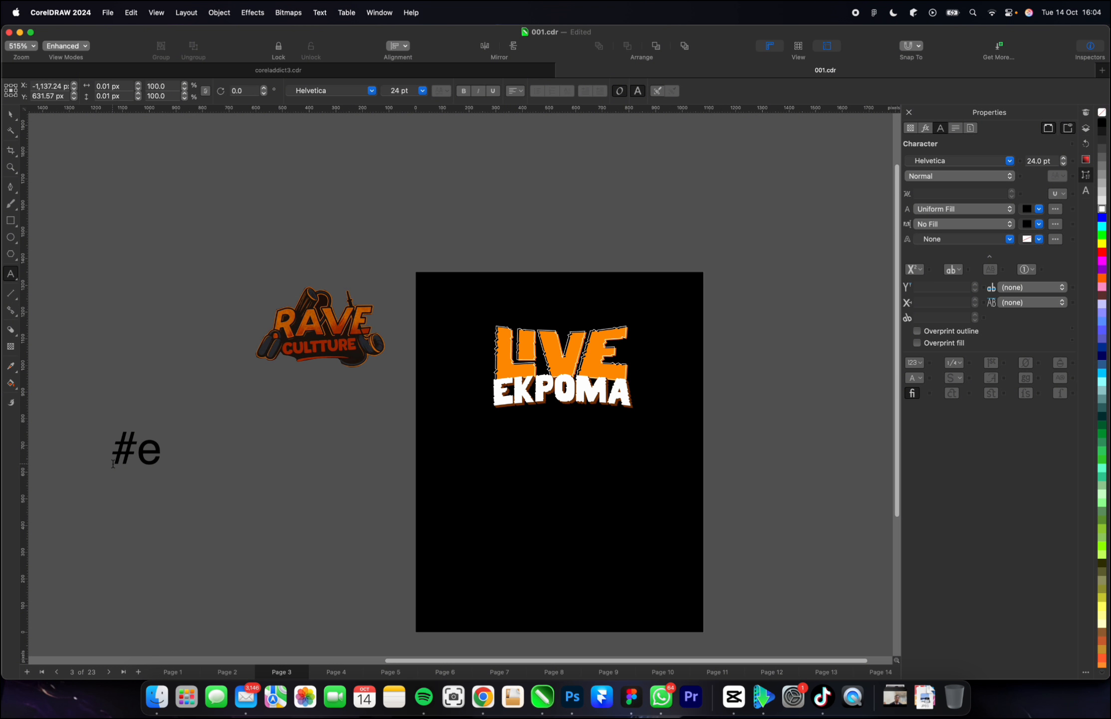
{"action": "type", "text": "k"}
{"action": "key", "text": "BackSpace"}
{"action": "key", "text": "BackSpace"}
{"action": "type", "text": "EKPOMA "}
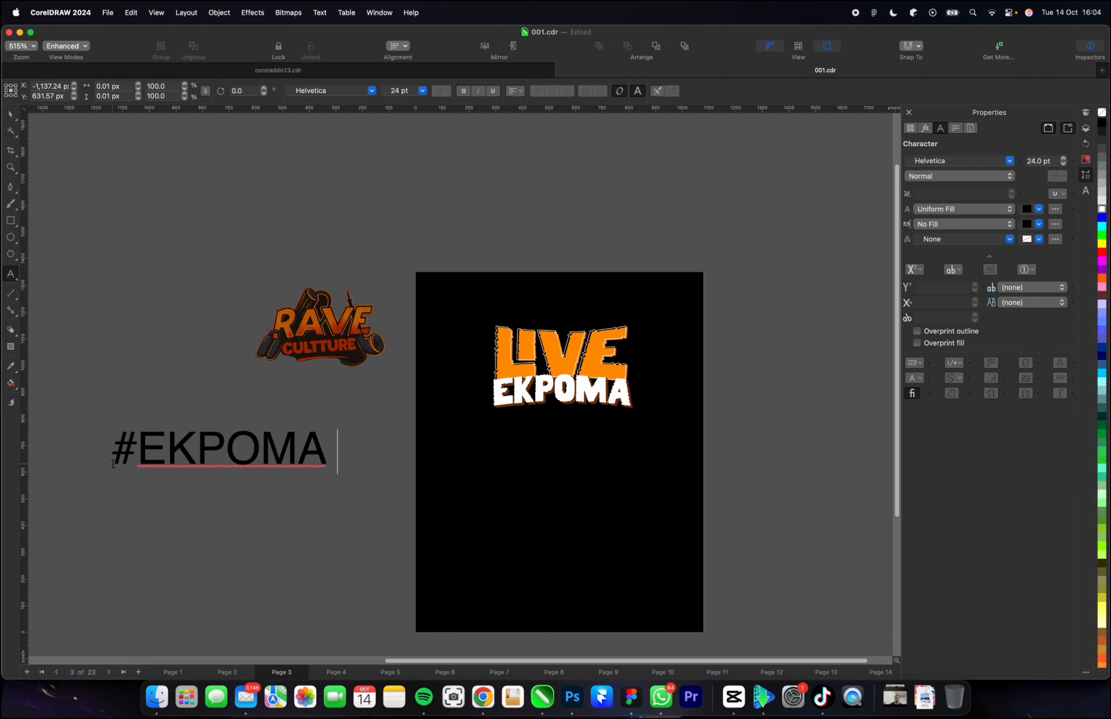
{"action": "type", "text": "VIBE "}
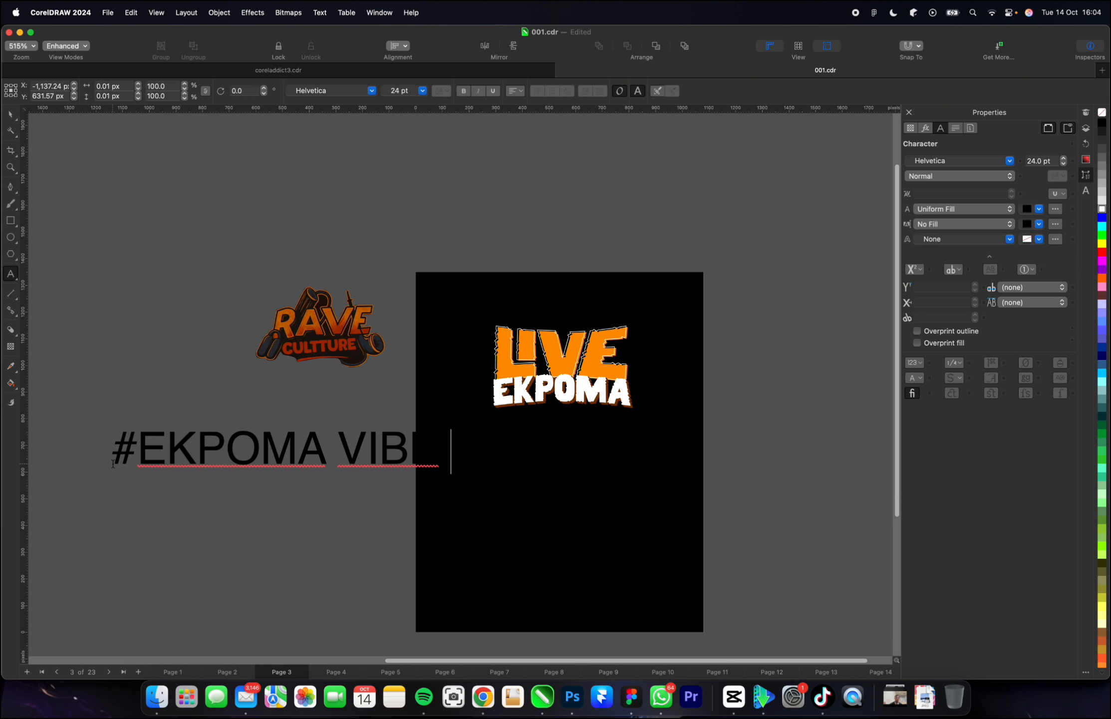
{"action": "type", "text": "TO AUCHI VIBE"}
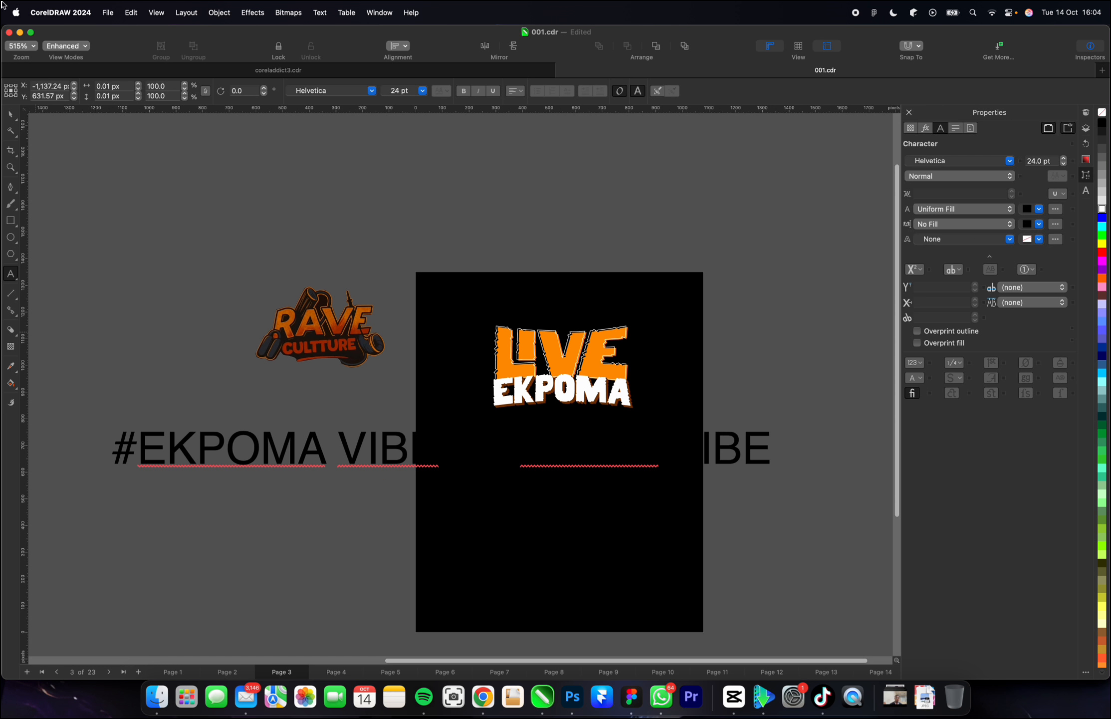
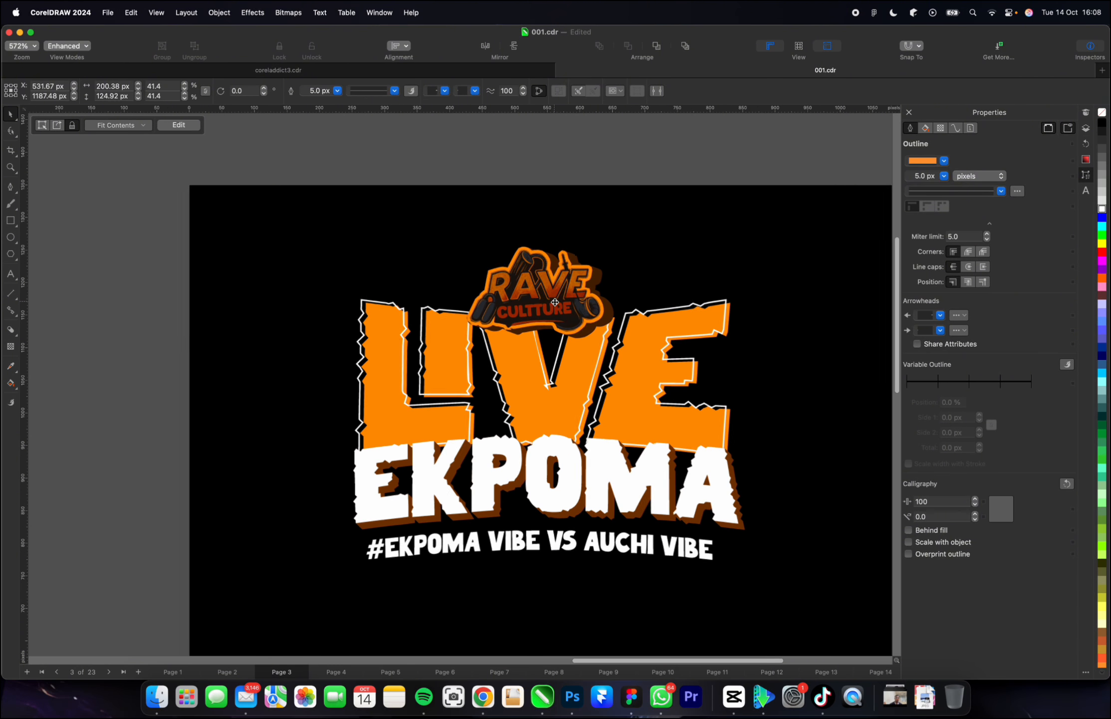
Nudge the RAVE CULTTURE logo up to about Y 1192 px above "LIVE" and deselect it.
{"action": "left_click", "coordinate": [382, 322]}
{"action": "scroll", "coordinate": [549, 294], "scroll_direction": "up", "scroll_amount": 4}
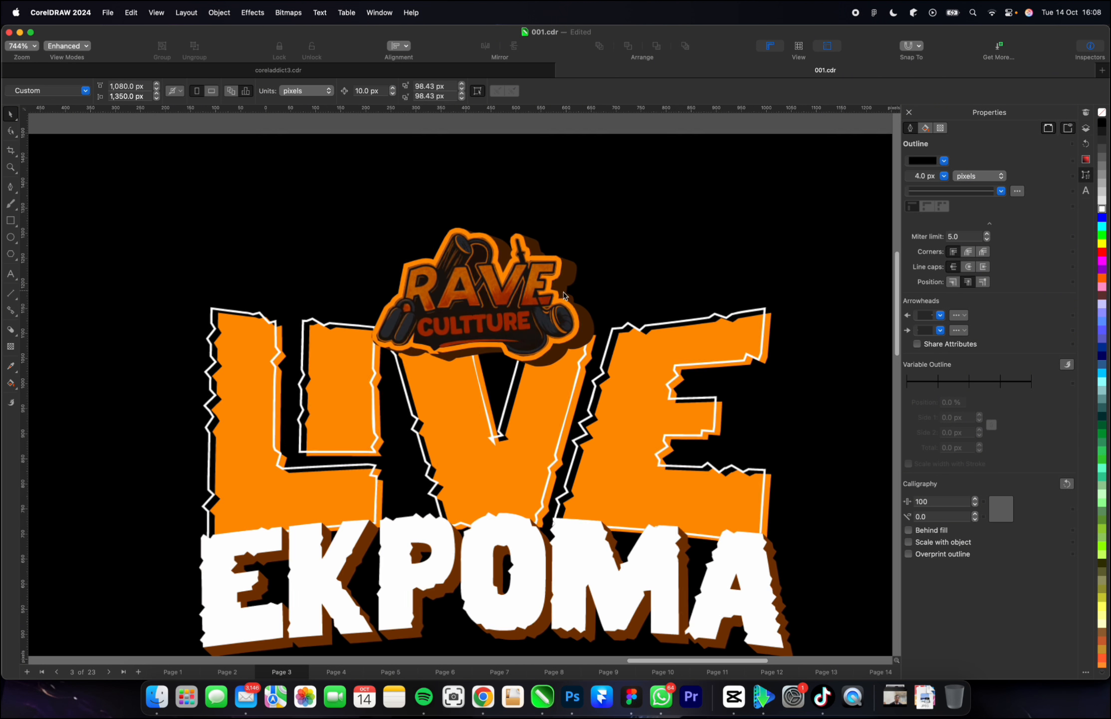
{"action": "left_click", "coordinate": [519, 307]}
{"action": "scroll", "coordinate": [514, 306], "scroll_direction": "down", "scroll_amount": 8}
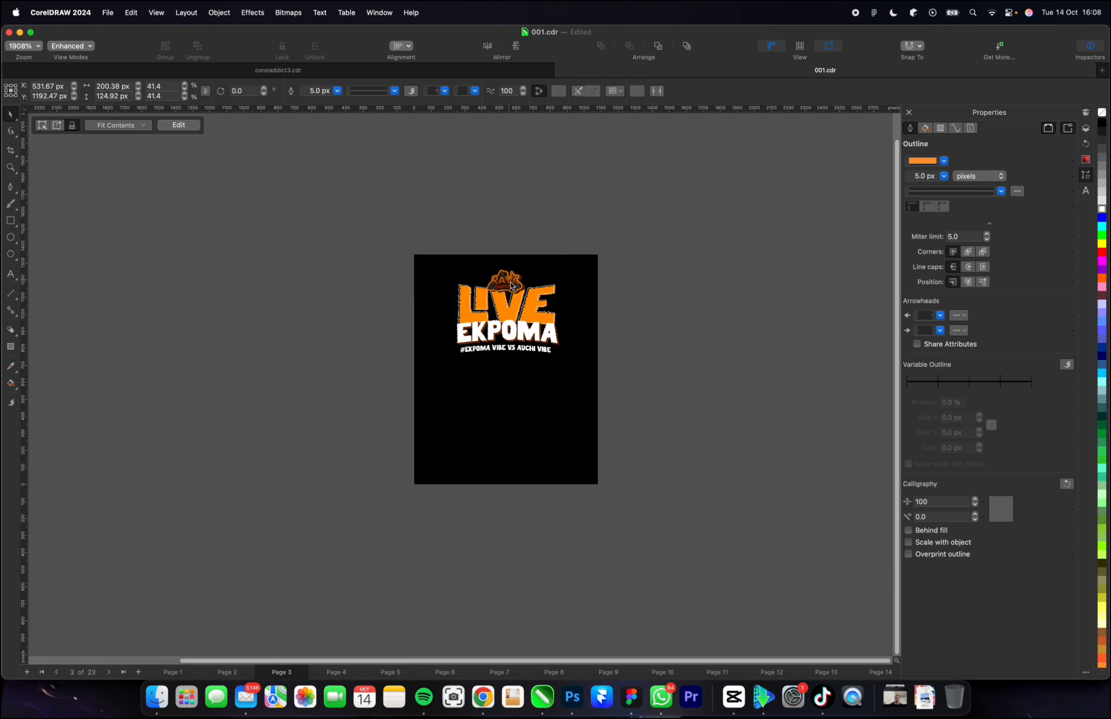
{"action": "scroll", "coordinate": [380, 345], "scroll_direction": "up", "scroll_amount": 2}
{"action": "left_click", "coordinate": [714, 331]}
{"action": "scroll", "coordinate": [713, 331], "scroll_direction": "up", "scroll_amount": 1}
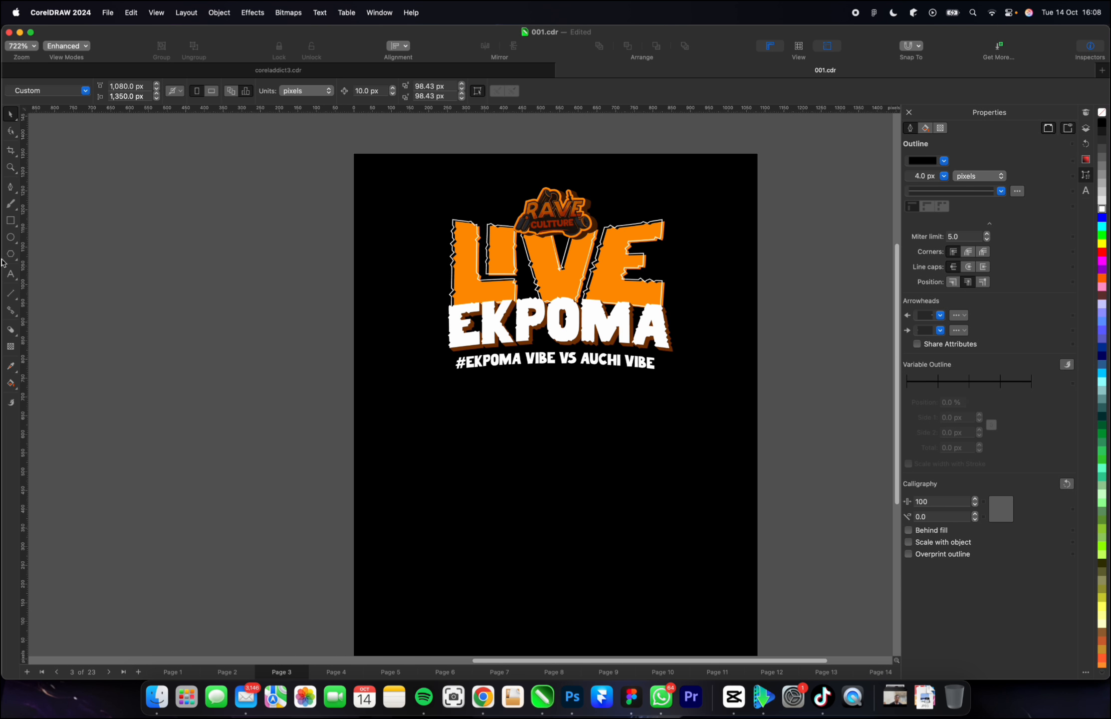
Draw a rectangle about 498 px wide and 222 px high in the empty area left of the page.
{"action": "left_click", "coordinate": [10, 220]}
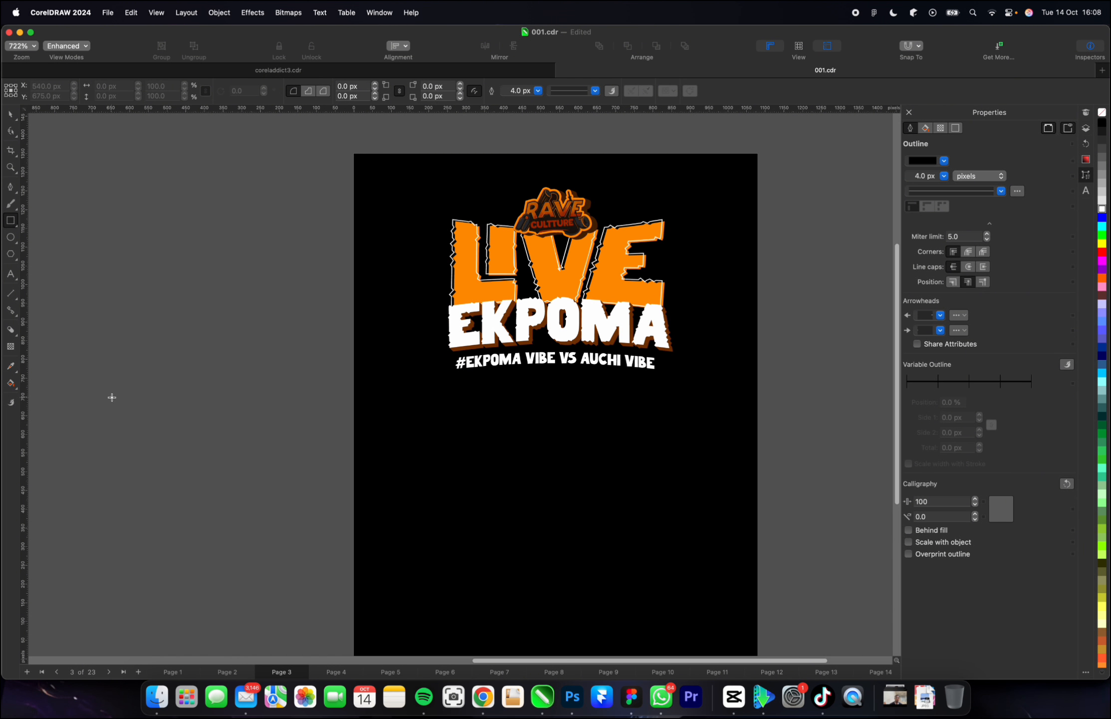
{"action": "left_click_drag", "start_coordinate": [111, 397], "coordinate": [296, 481]}
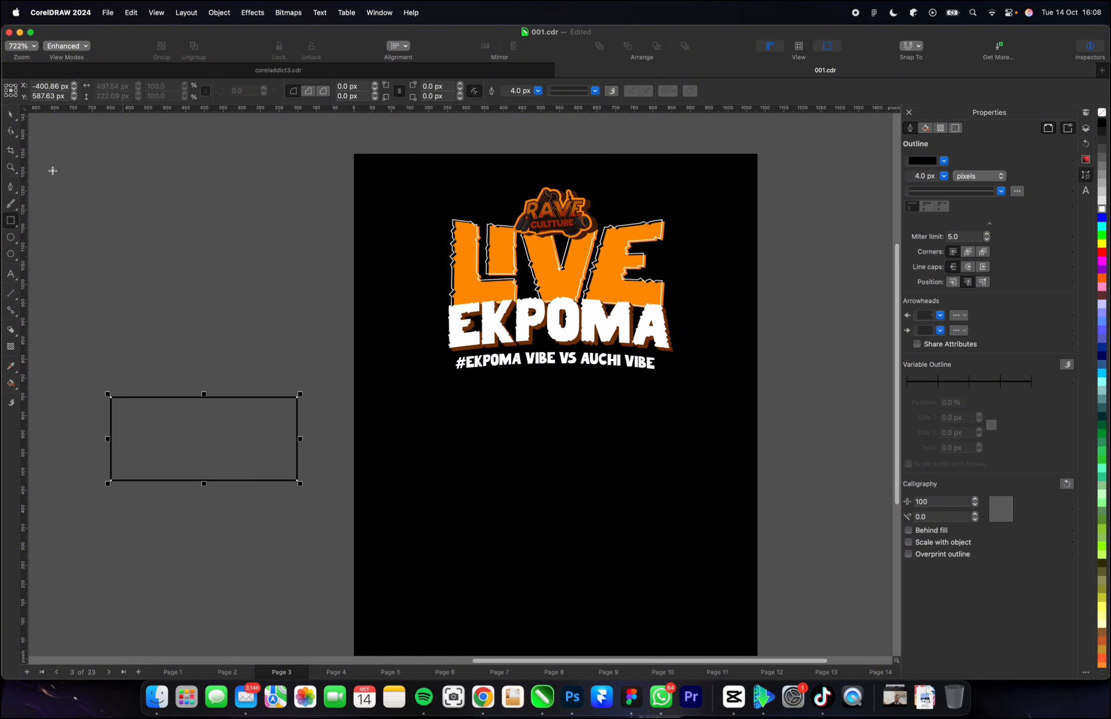
{"action": "left_click", "coordinate": [9, 116]}
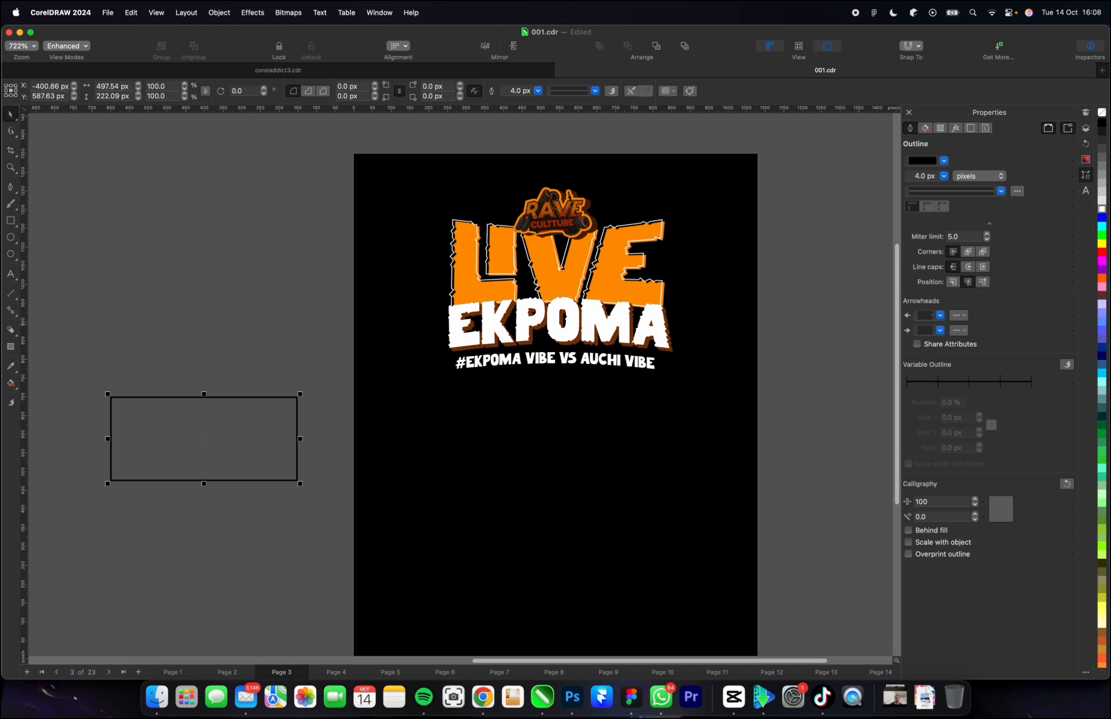
Fill the rectangle with the orange sampled from "LIVE" and remove its outline.
{"action": "left_click", "coordinate": [1101, 278]}
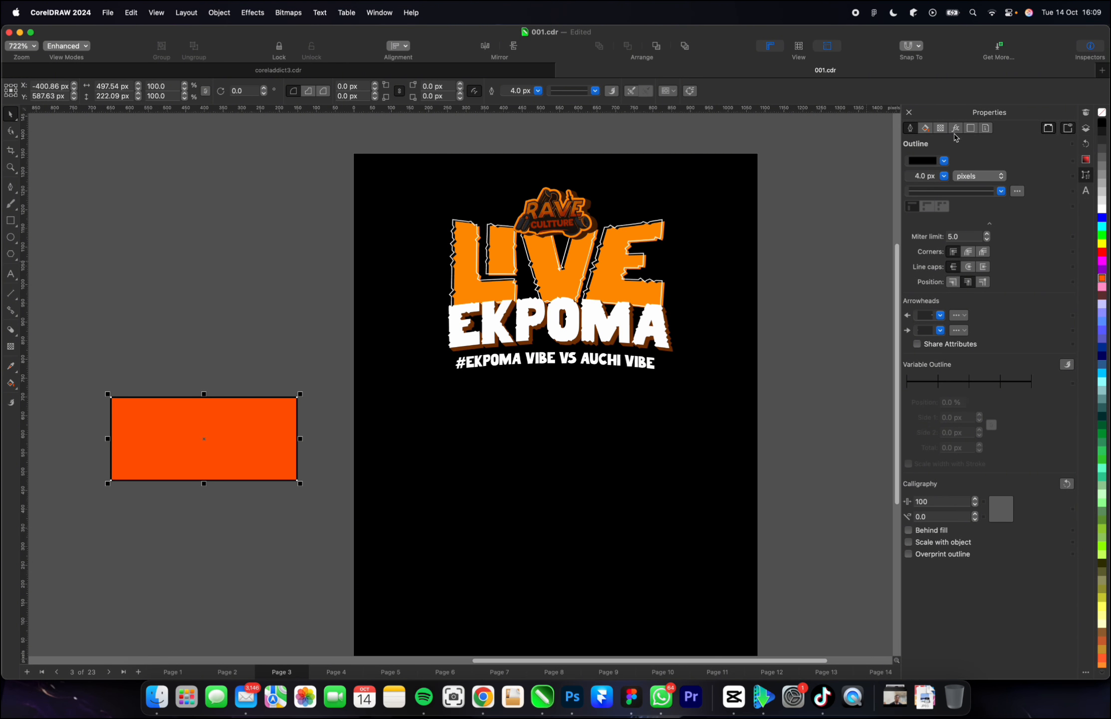
{"action": "left_click", "coordinate": [11, 366]}
{"action": "left_click", "coordinate": [462, 285]}
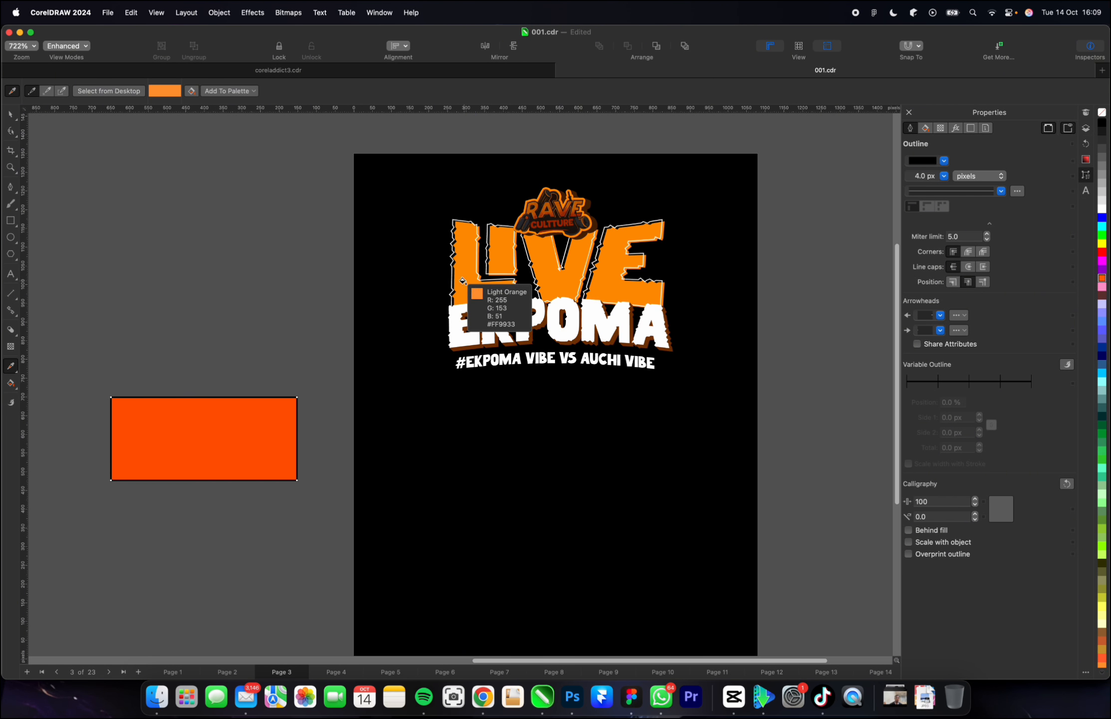
{"action": "left_click", "coordinate": [218, 435]}
{"action": "key", "text": "space"}
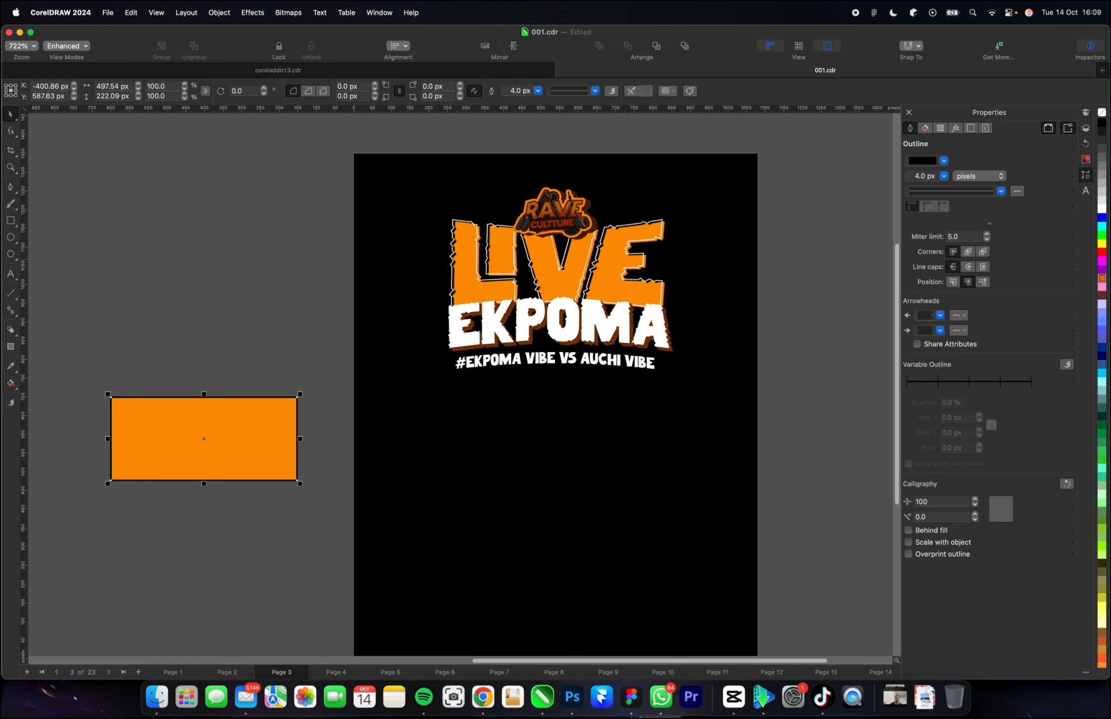
{"action": "right_click", "coordinate": [1102, 113]}
{"action": "left_click", "coordinate": [998, 151]}
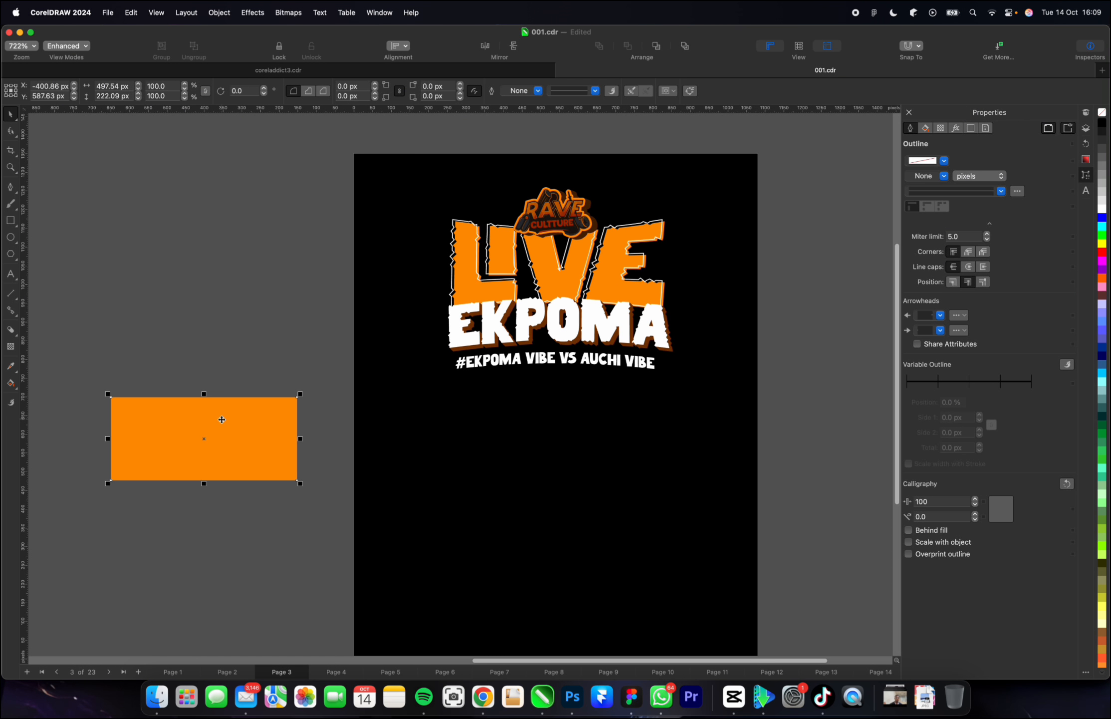
Shrink the orange rectangle about its centre to about 449 px wide and 190 px high.
{"action": "scroll", "coordinate": [105, 444], "scroll_direction": "up", "scroll_amount": 3}
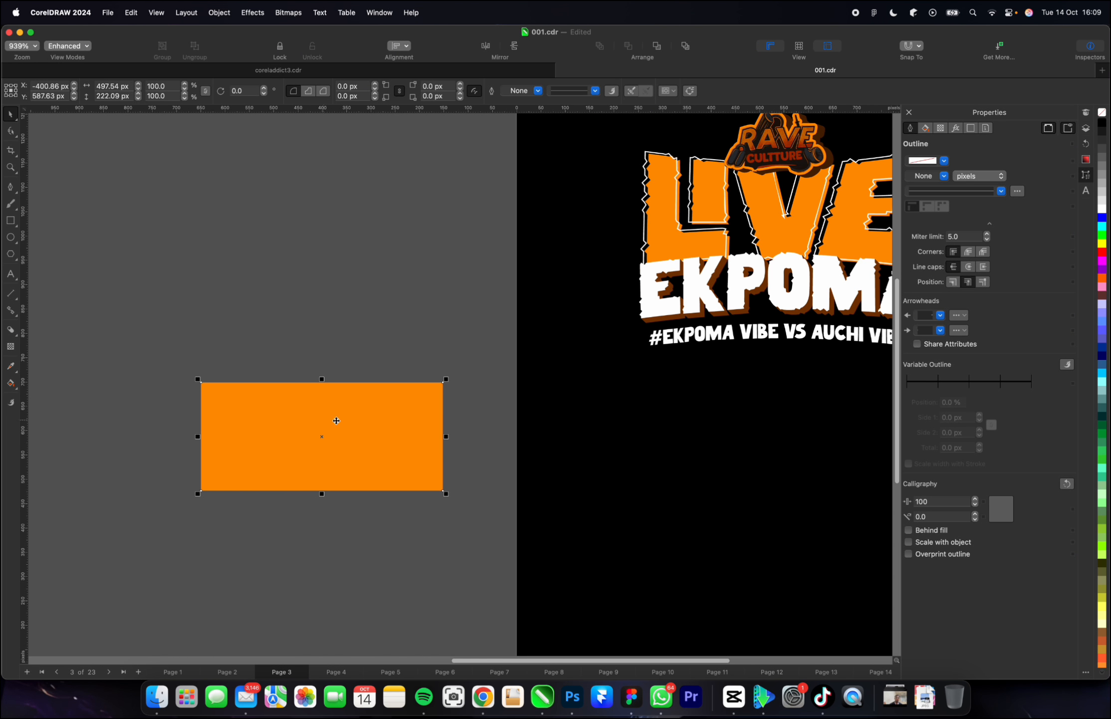
{"action": "left_click_drag", "start_coordinate": [445, 436], "coordinate": [437, 438]}
{"action": "left_click_drag", "start_coordinate": [320, 495], "coordinate": [321, 484]}
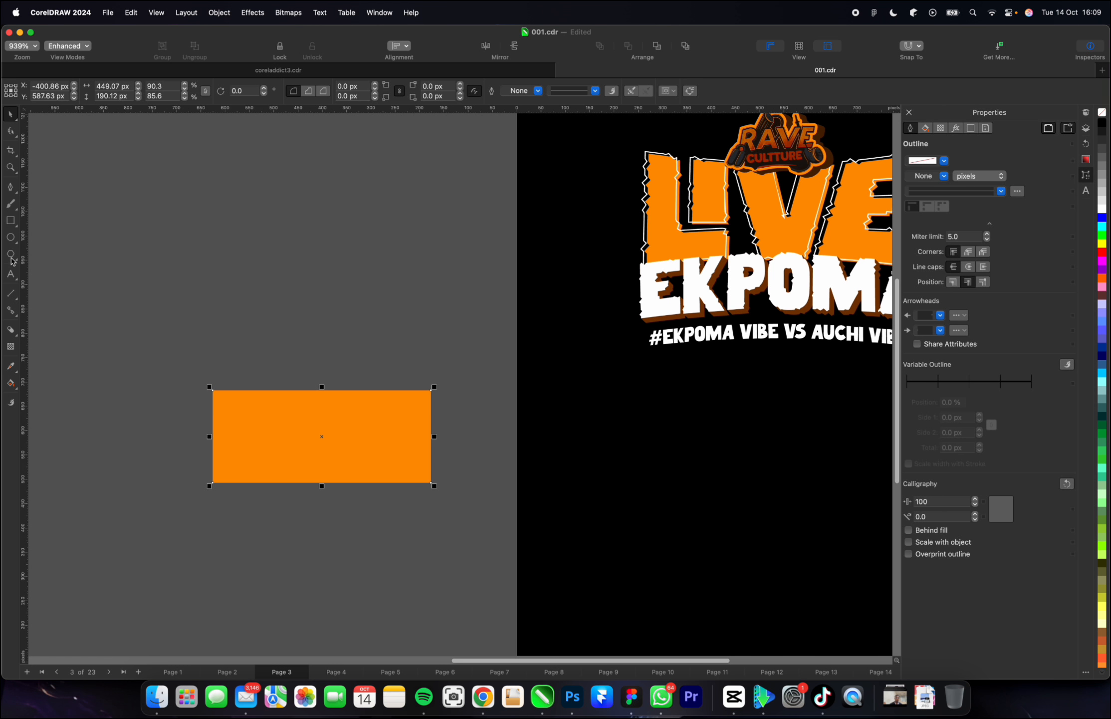
Draw a circle, centre it on the rectangle's upper edge left of the middle, and scale it to about 62 px across.
{"action": "left_click", "coordinate": [11, 238]}
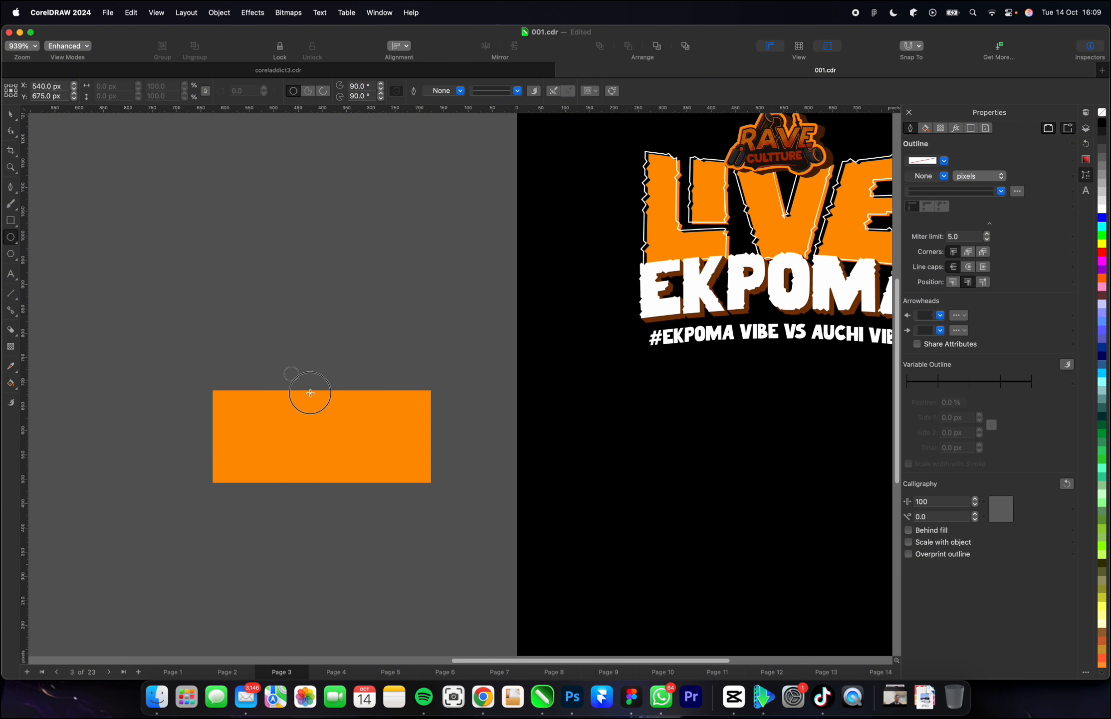
{"action": "mouse_move", "coordinate": [280, 363]}
{"action": "left_mouse_down"}
{"action": "mouse_move", "coordinate": [327, 410]}
{"action": "mouse_move", "coordinate": [357, 375]}
{"action": "mouse_move", "coordinate": [245, 377]}
{"action": "left_mouse_up"}
{"action": "scroll", "coordinate": [328, 411], "scroll_direction": "up", "scroll_amount": 5}
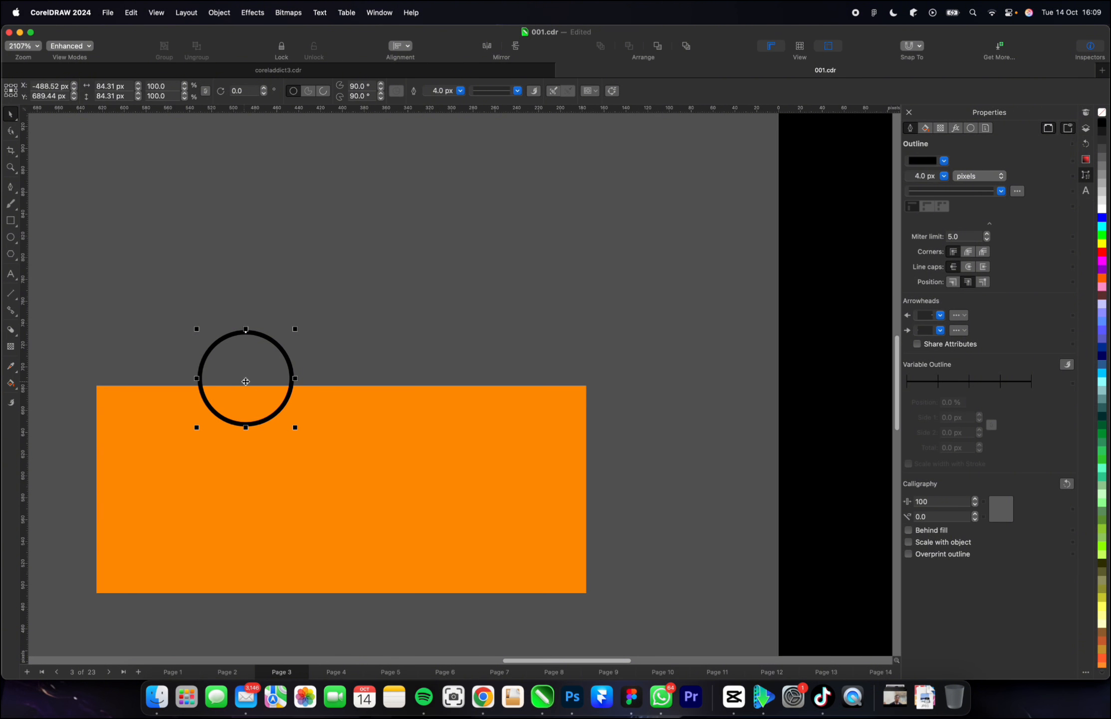
{"action": "left_click_drag", "start_coordinate": [247, 379], "coordinate": [254, 379]}
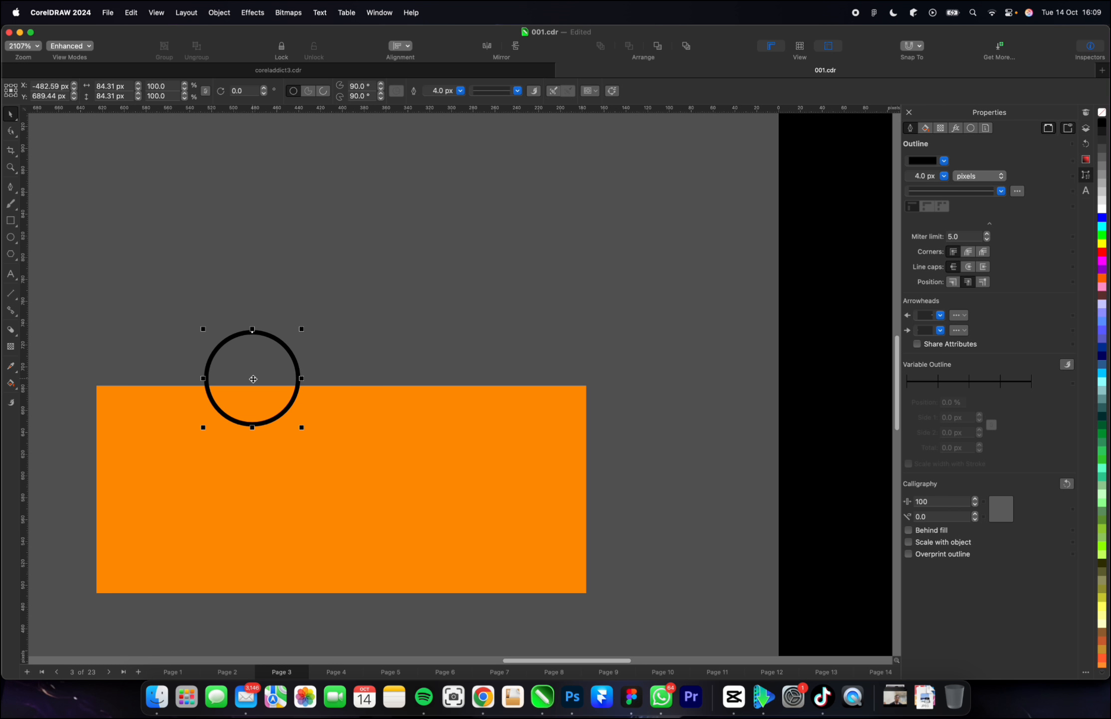
{"action": "left_click_drag", "start_coordinate": [253, 378], "coordinate": [253, 388]}
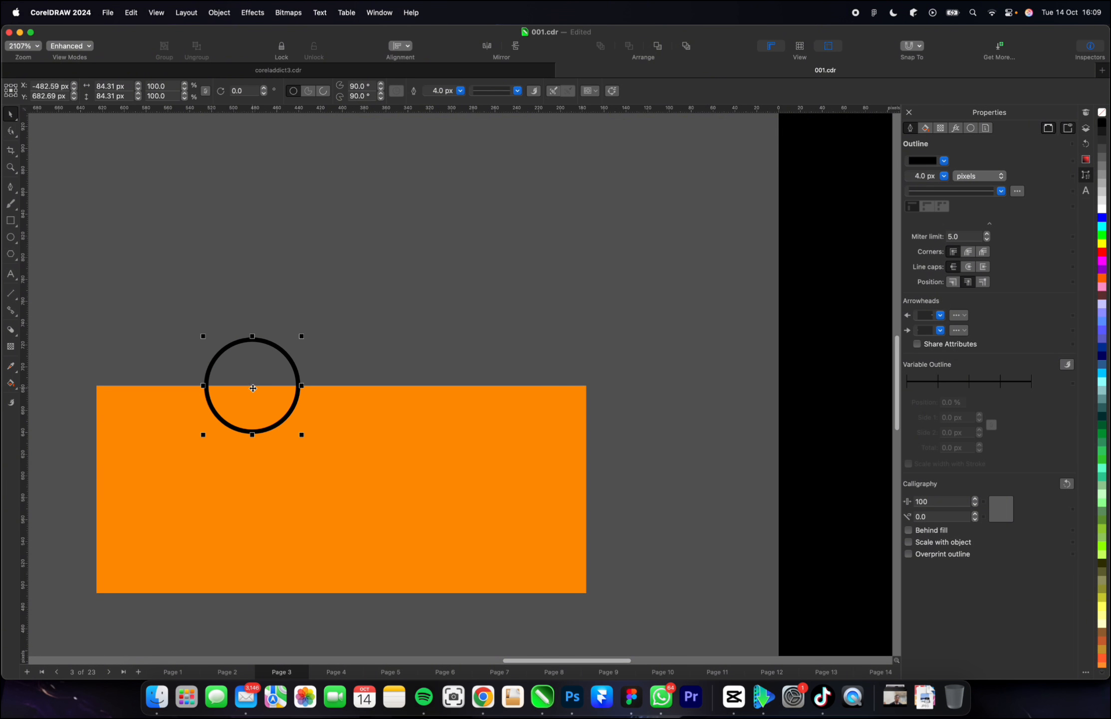
{"action": "left_click_drag", "start_coordinate": [301, 336], "coordinate": [289, 348]}
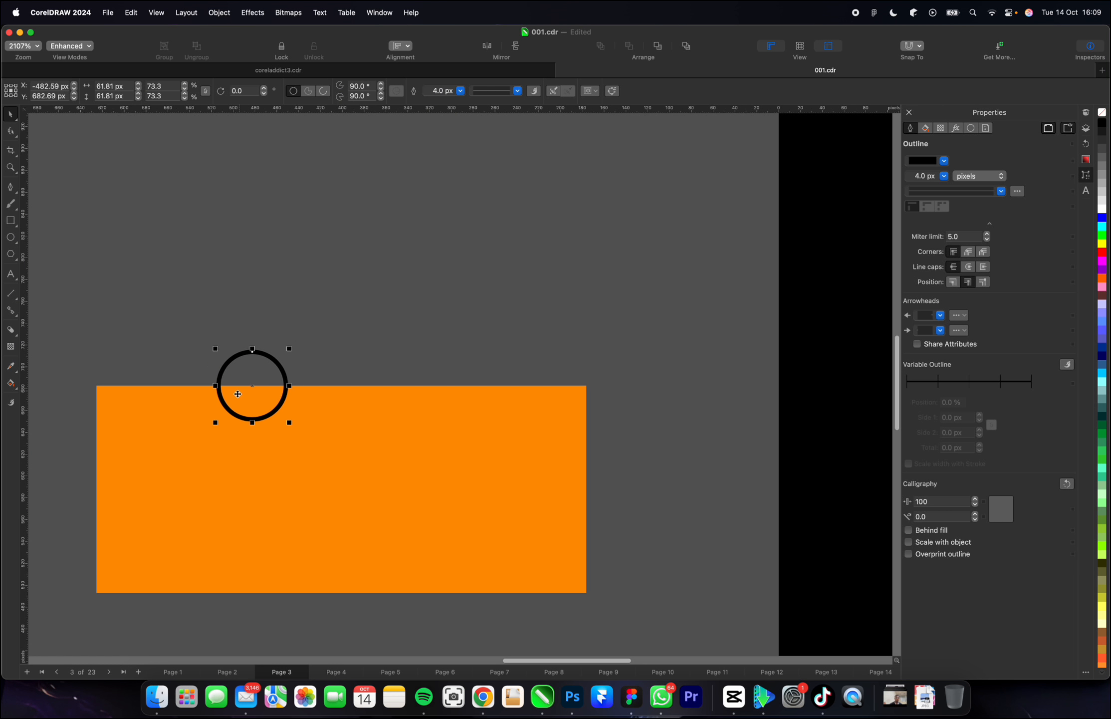
Copy the circle straight down onto the rectangle's lower edge and give both circles a black fill without outline.
{"action": "left_click_drag", "start_coordinate": [252, 386], "coordinate": [245, 594]}
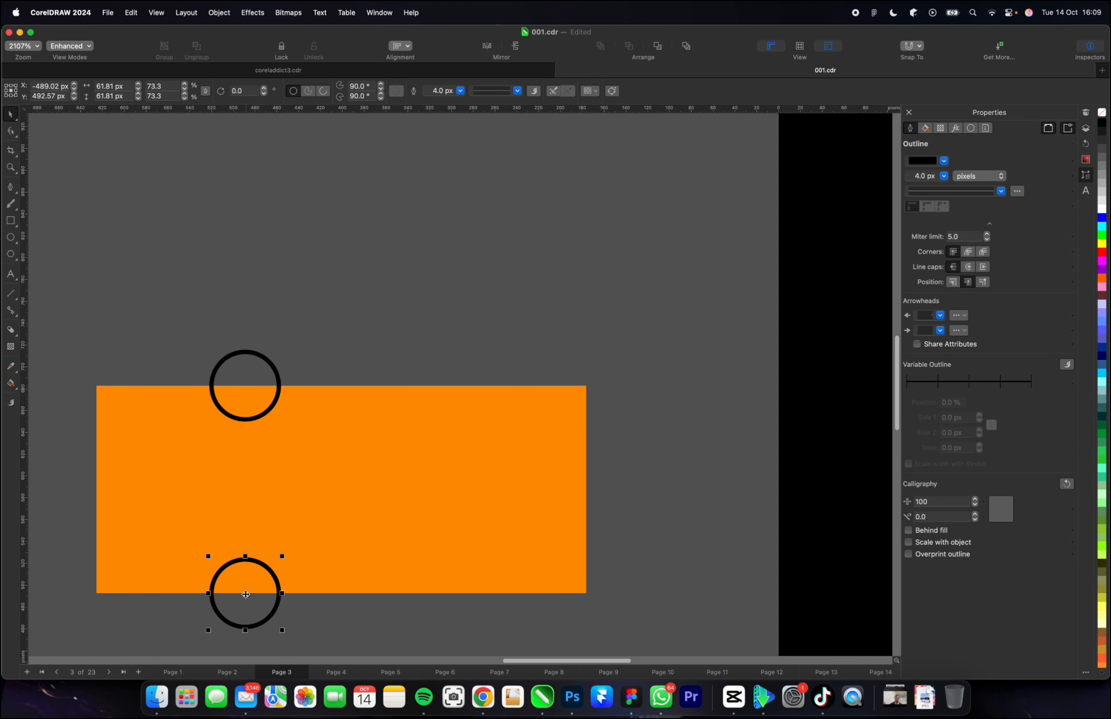
{"action": "left_click", "coordinate": [256, 391]}
{"action": "left_click", "coordinate": [255, 585], "text": "shift"}
{"action": "left_click", "coordinate": [1101, 123]}
{"action": "right_click", "coordinate": [1101, 124]}
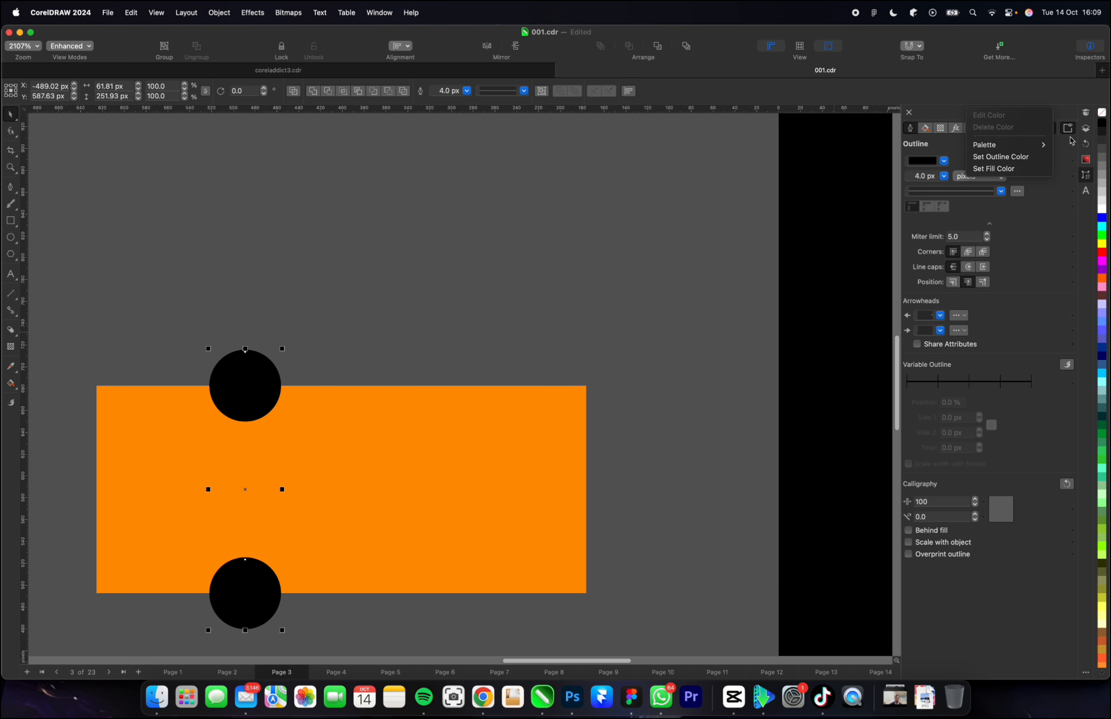
{"action": "left_click", "coordinate": [993, 156]}
{"action": "left_click", "coordinate": [359, 297]}
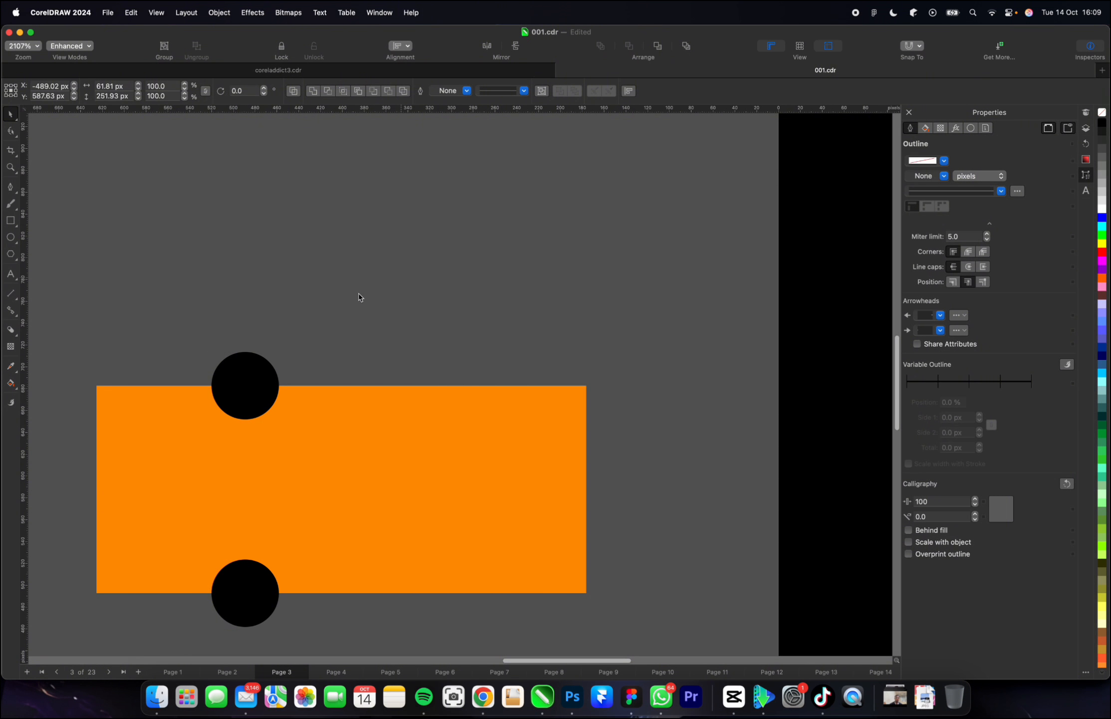
Trim the orange rectangle with the upper circle to cut a round notch, and move the circle aside.
{"action": "scroll", "coordinate": [407, 397], "scroll_direction": "down", "scroll_amount": 3}
{"action": "scroll", "coordinate": [352, 432], "scroll_direction": "up", "scroll_amount": 2}
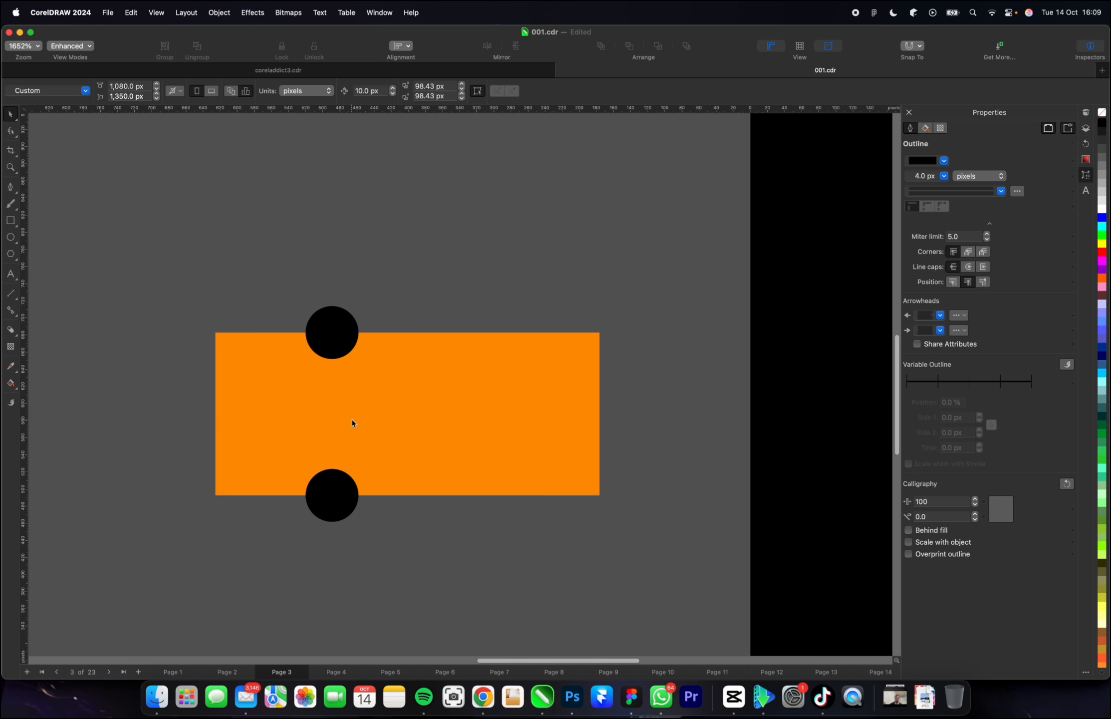
{"action": "scroll", "coordinate": [352, 423], "scroll_direction": "down", "scroll_amount": 1}
{"action": "left_click_drag", "start_coordinate": [222, 347], "coordinate": [387, 392]}
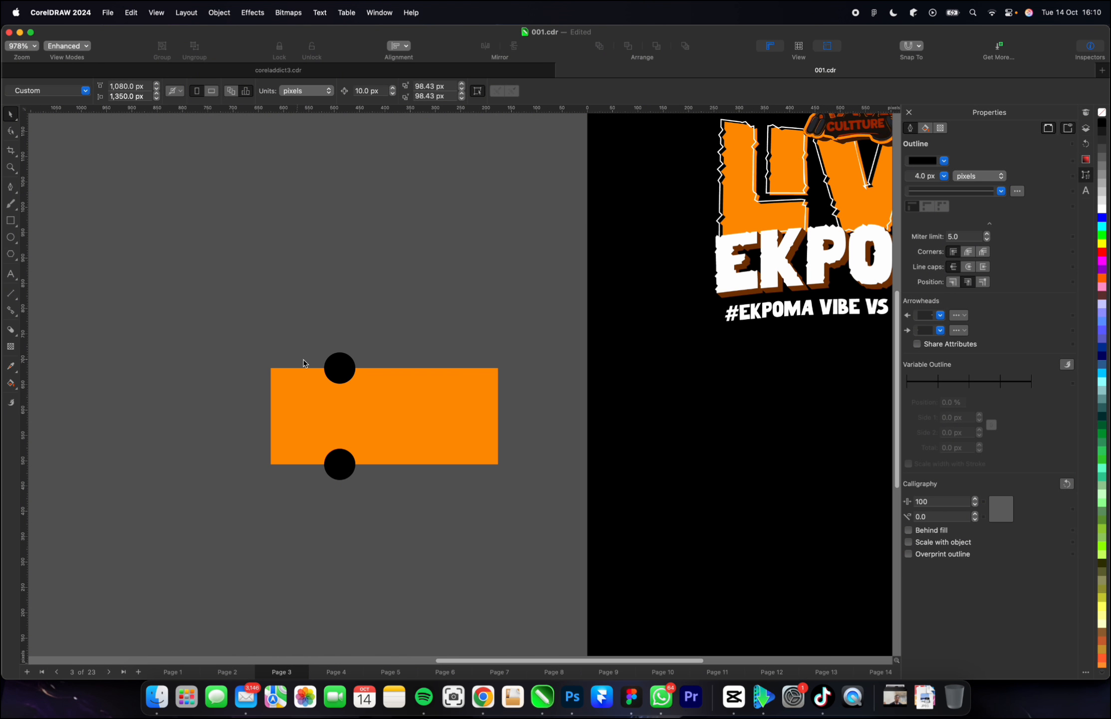
{"action": "scroll", "coordinate": [339, 369], "scroll_direction": "up", "scroll_amount": 3}
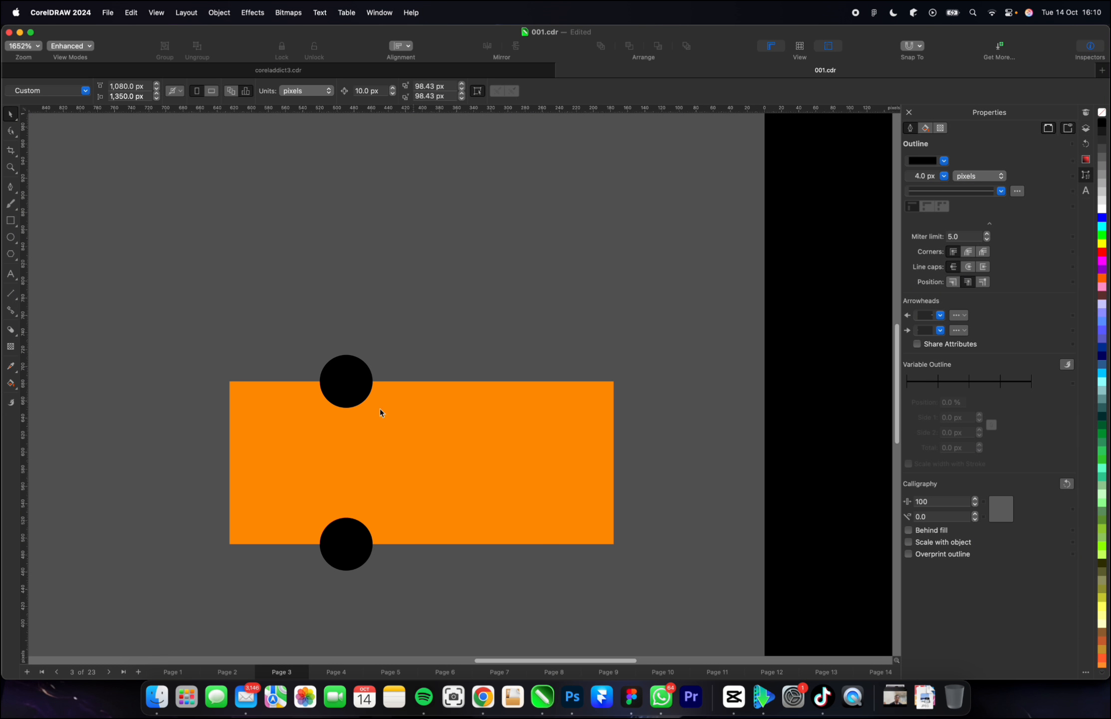
{"action": "left_click", "coordinate": [348, 383]}
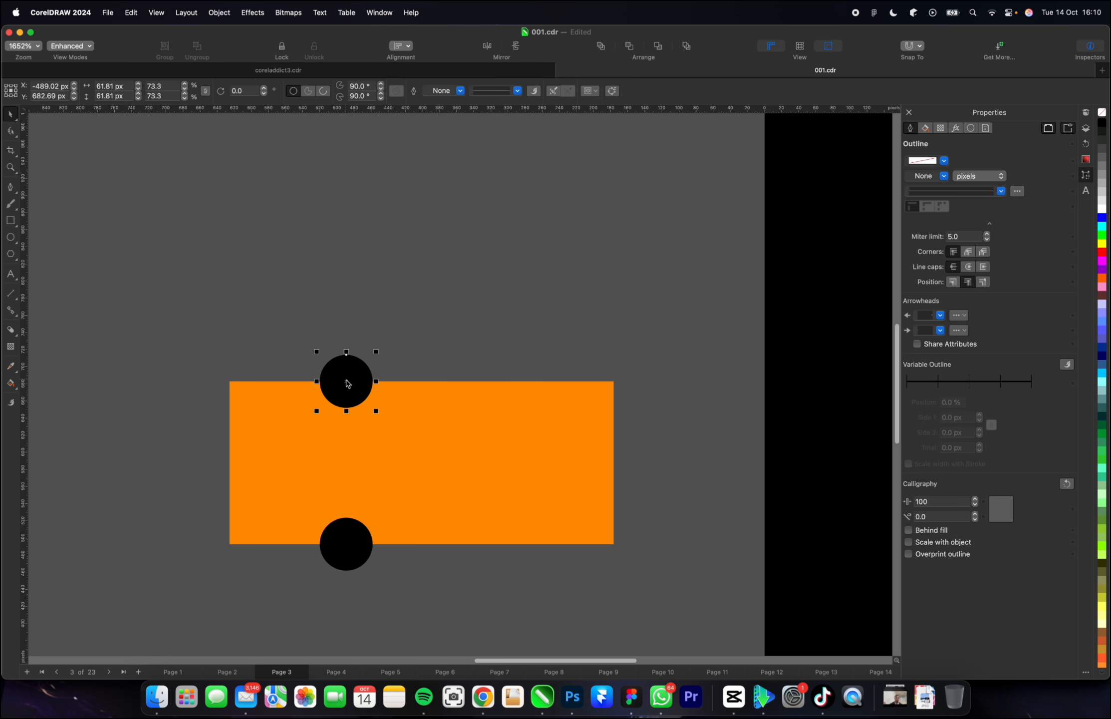
{"action": "left_click", "coordinate": [427, 426], "text": "shift"}
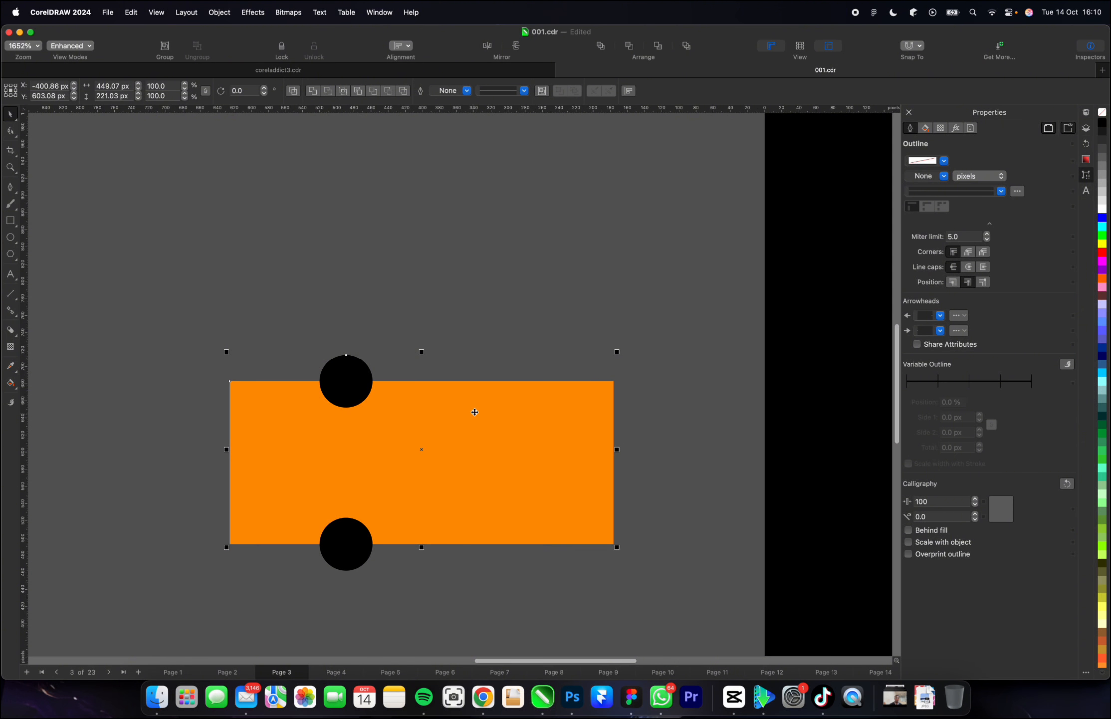
{"action": "left_click", "coordinate": [329, 95]}
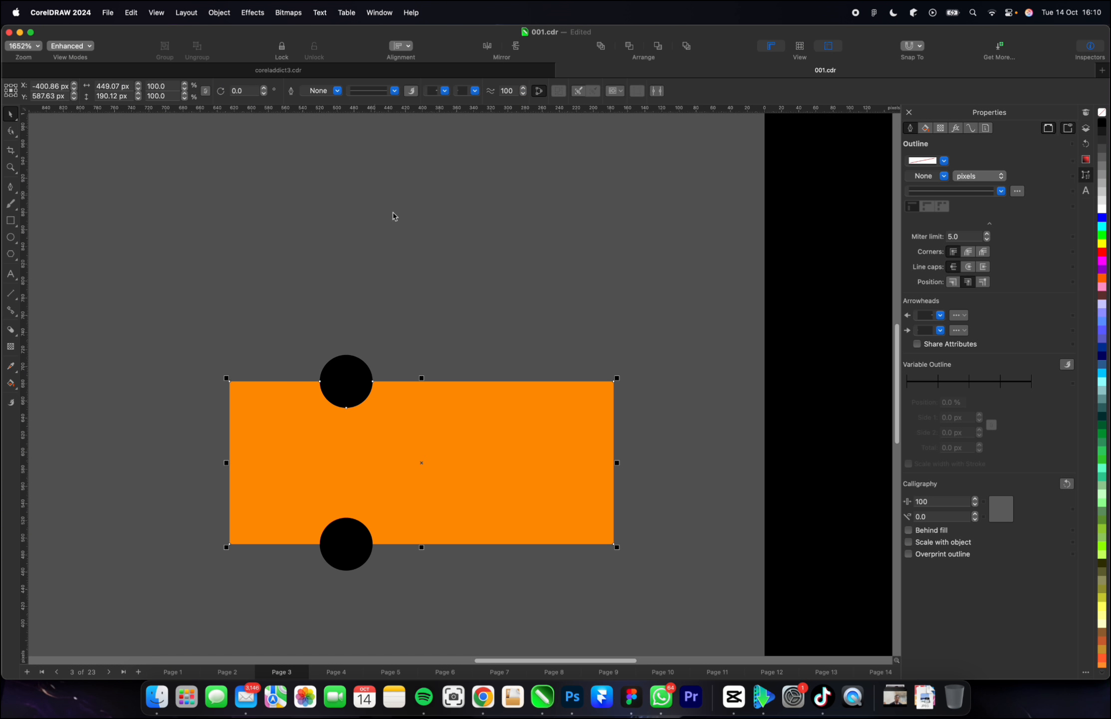
{"action": "left_click", "coordinate": [453, 255]}
{"action": "left_click", "coordinate": [337, 384]}
{"action": "left_click_drag", "start_coordinate": [342, 379], "coordinate": [246, 292]}
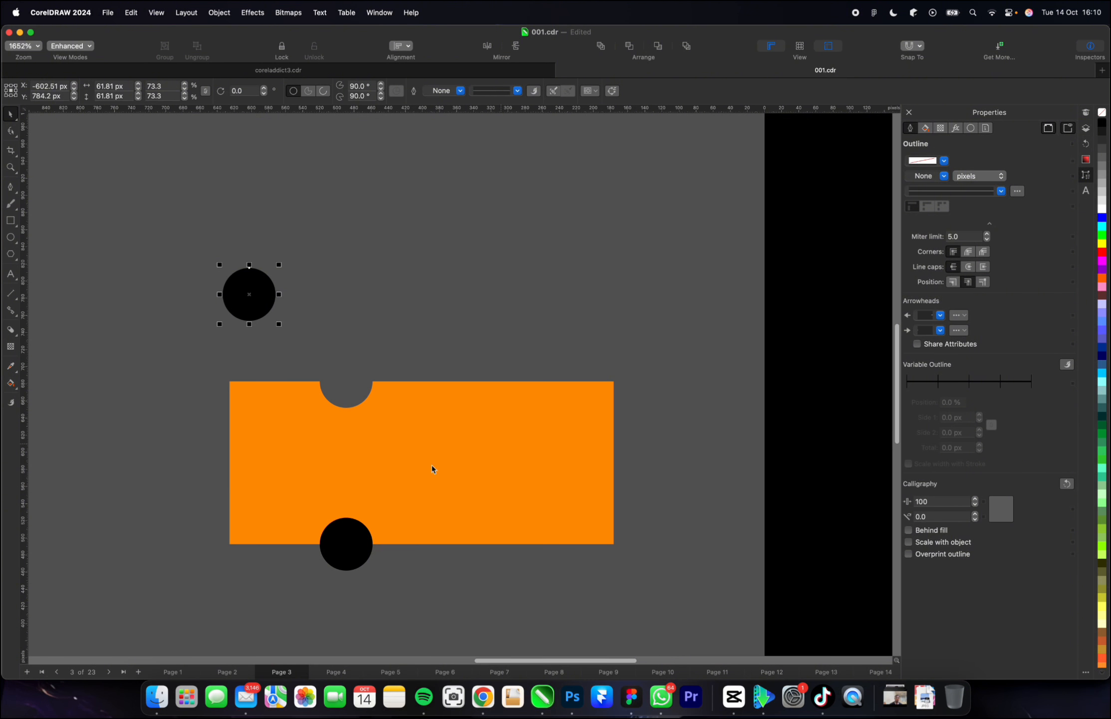
Trim the orange rectangle with the lower circle to cut a matching notch, and move that circle aside.
{"action": "left_click", "coordinate": [352, 535]}
{"action": "left_click", "coordinate": [470, 463], "text": "shift"}
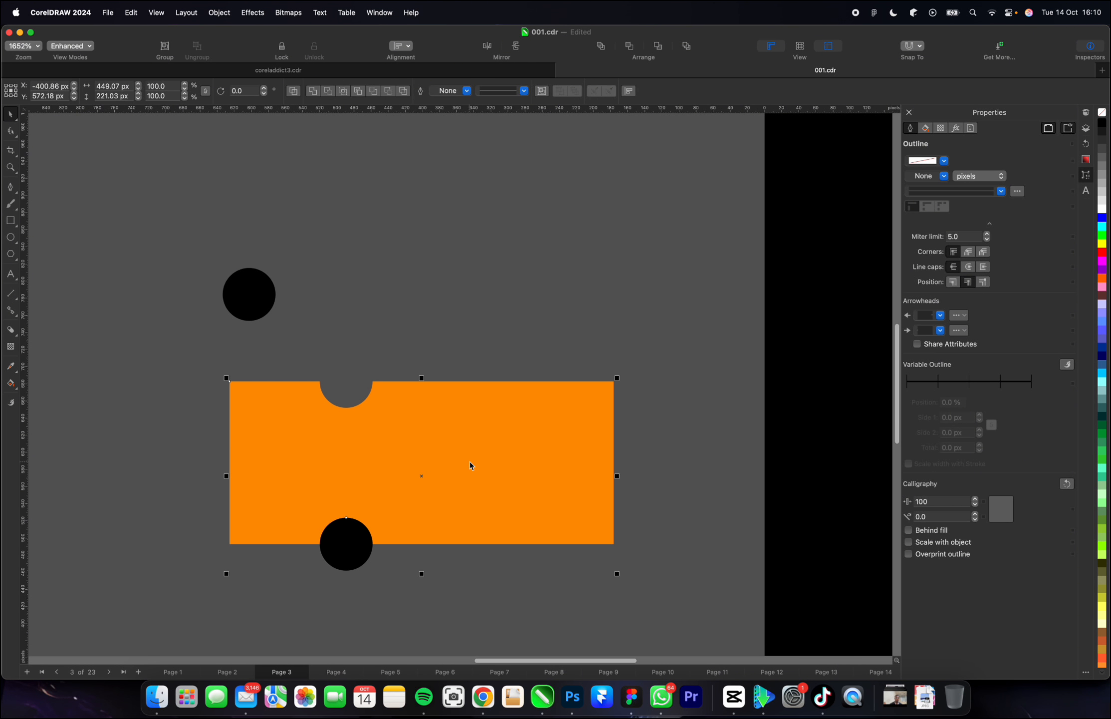
{"action": "left_click", "coordinate": [329, 95]}
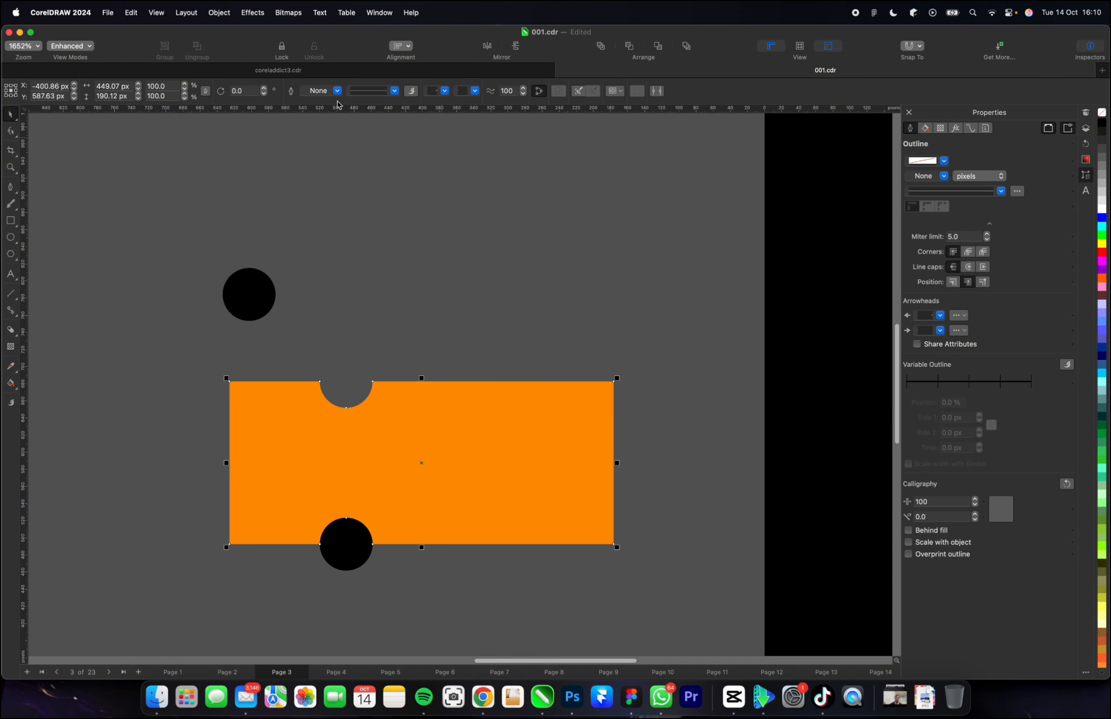
{"action": "left_click_drag", "start_coordinate": [367, 536], "coordinate": [152, 514]}
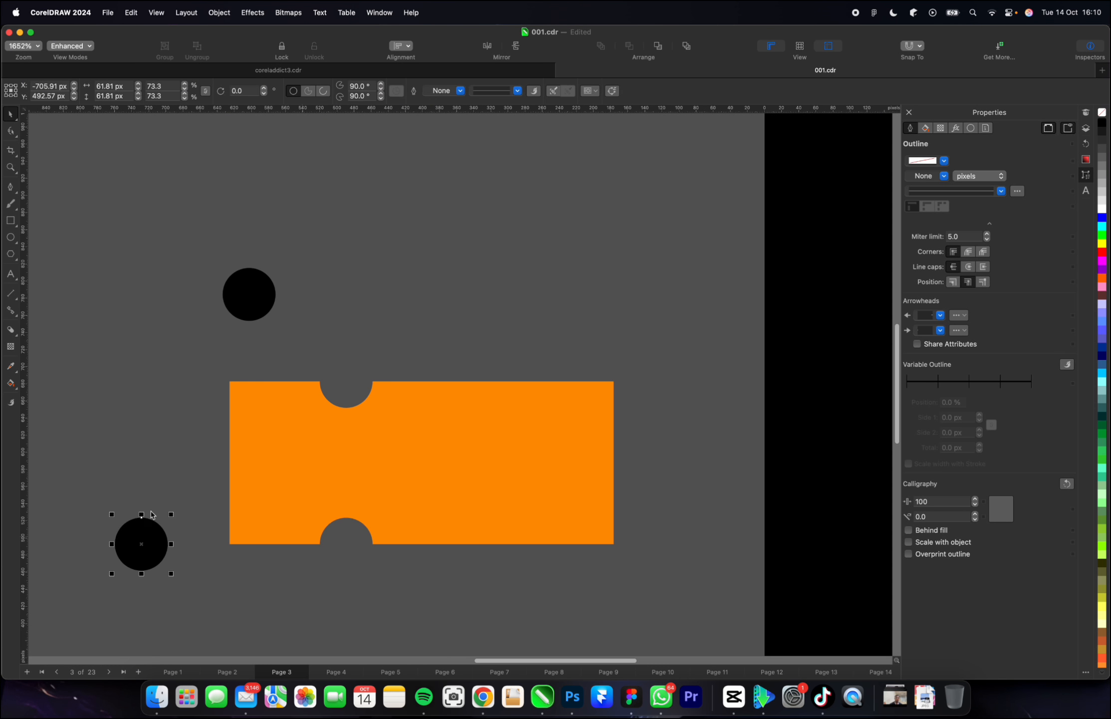
Delete the two black circles used for trimming.
{"action": "left_click", "coordinate": [529, 490]}
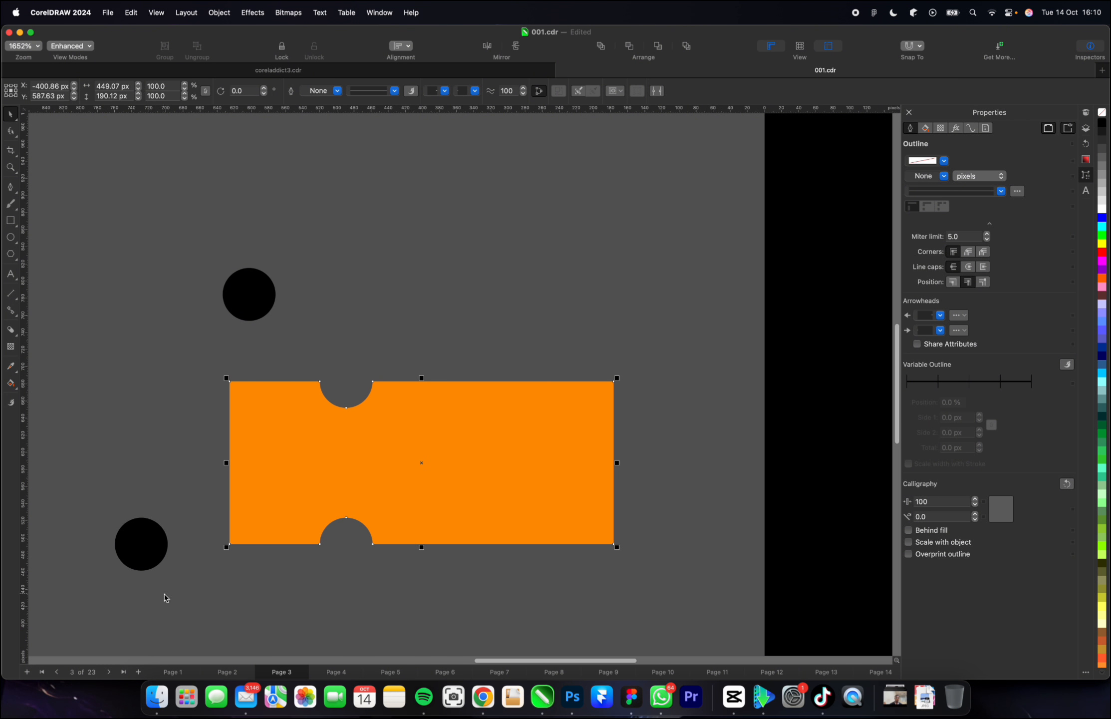
{"action": "left_click", "coordinate": [248, 294]}
{"action": "key", "text": "Delete"}
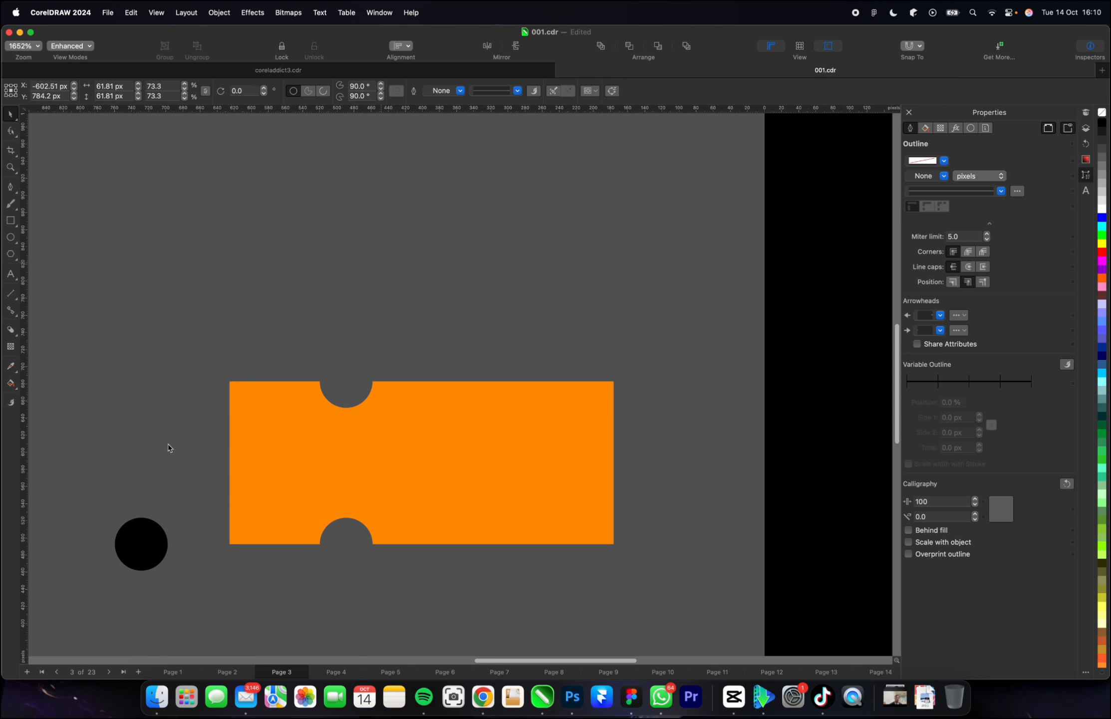
{"action": "left_click", "coordinate": [144, 573]}
{"action": "key", "text": "Delete"}
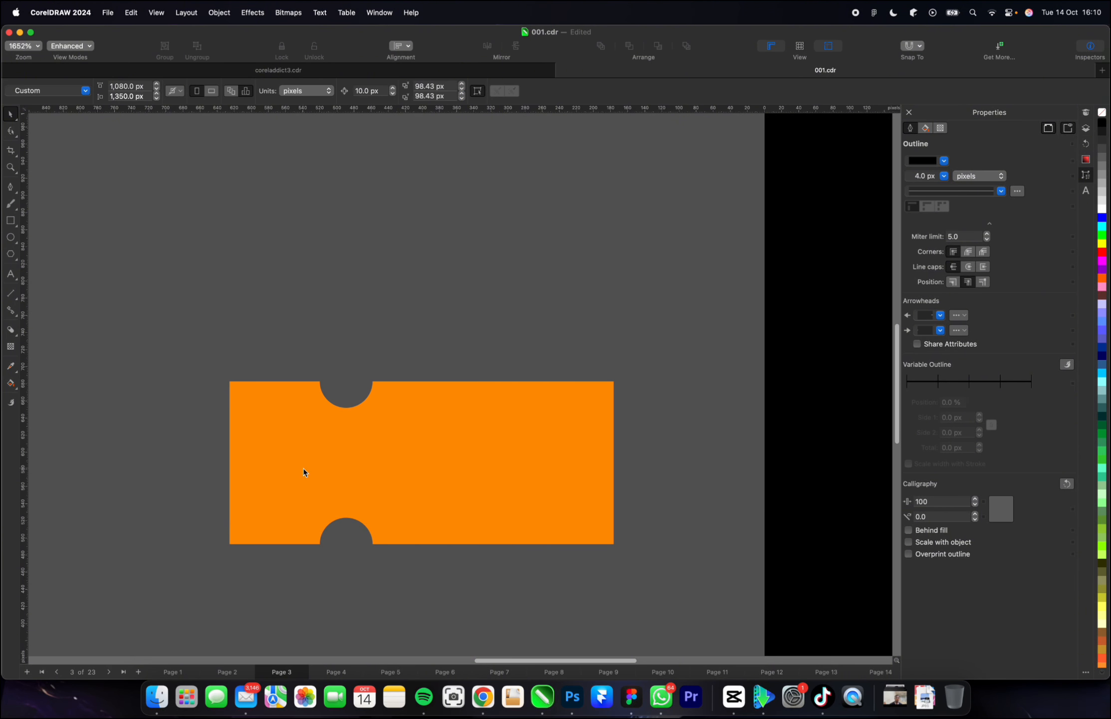
Select the nodes of both round notches on the orange ticket shape for node editing.
{"action": "left_click", "coordinate": [348, 430]}
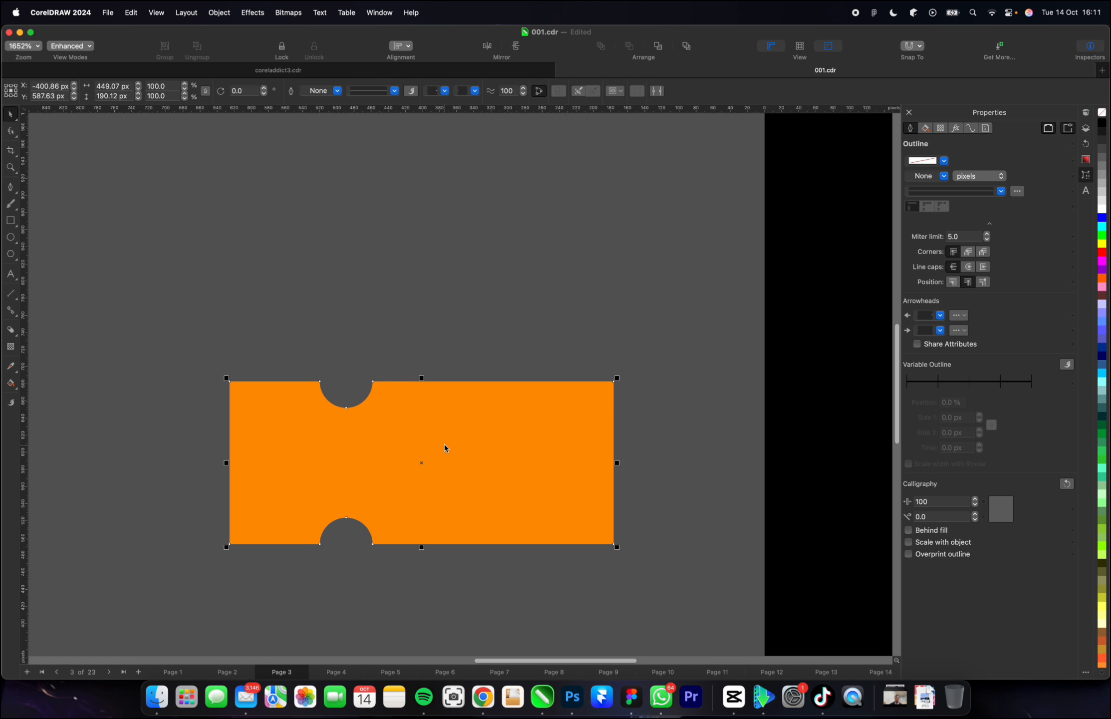
{"action": "key", "text": "F10"}
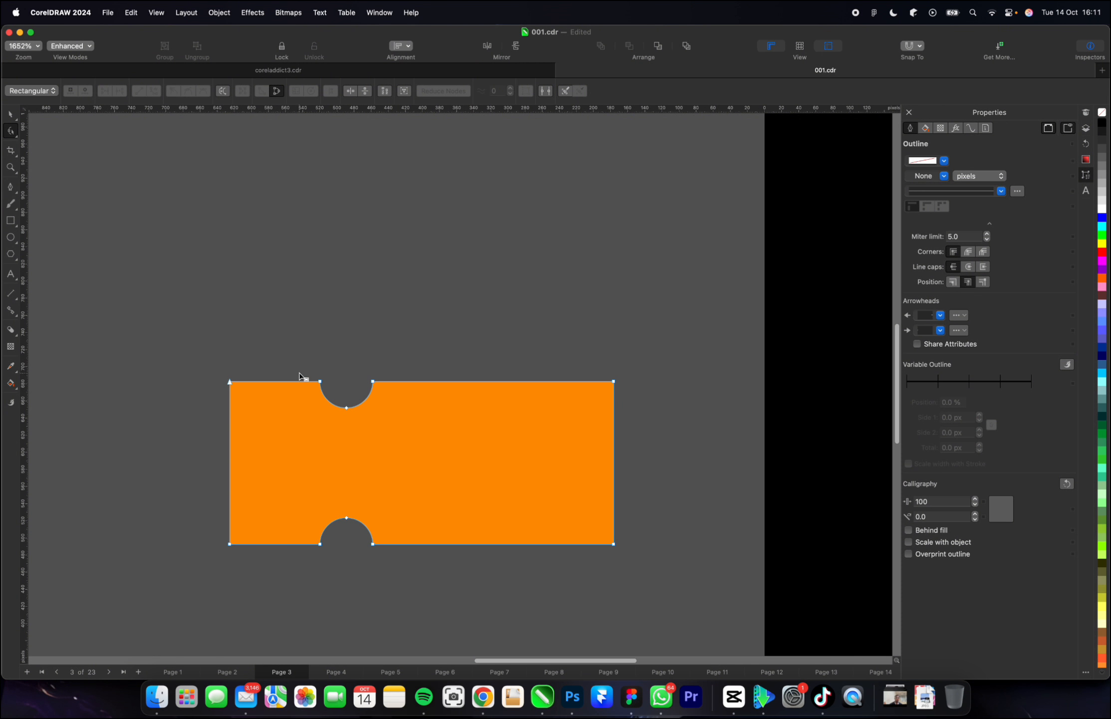
{"action": "left_click_drag", "start_coordinate": [281, 364], "coordinate": [435, 599]}
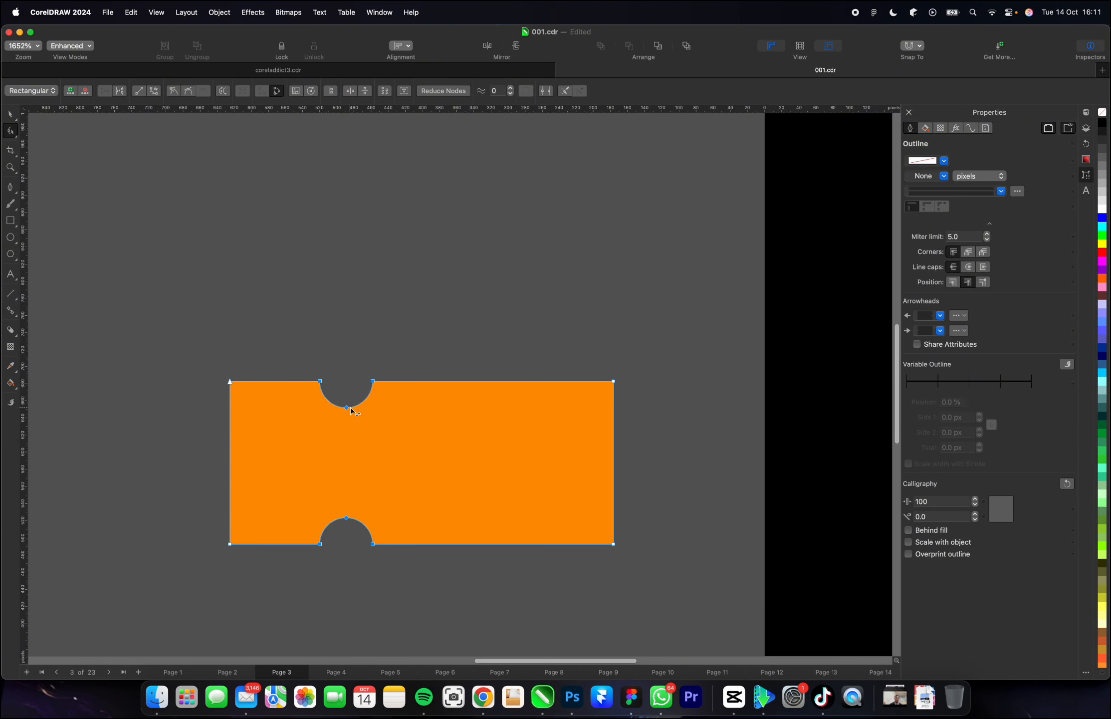
{"action": "left_click_drag", "start_coordinate": [351, 407], "coordinate": [372, 407]}
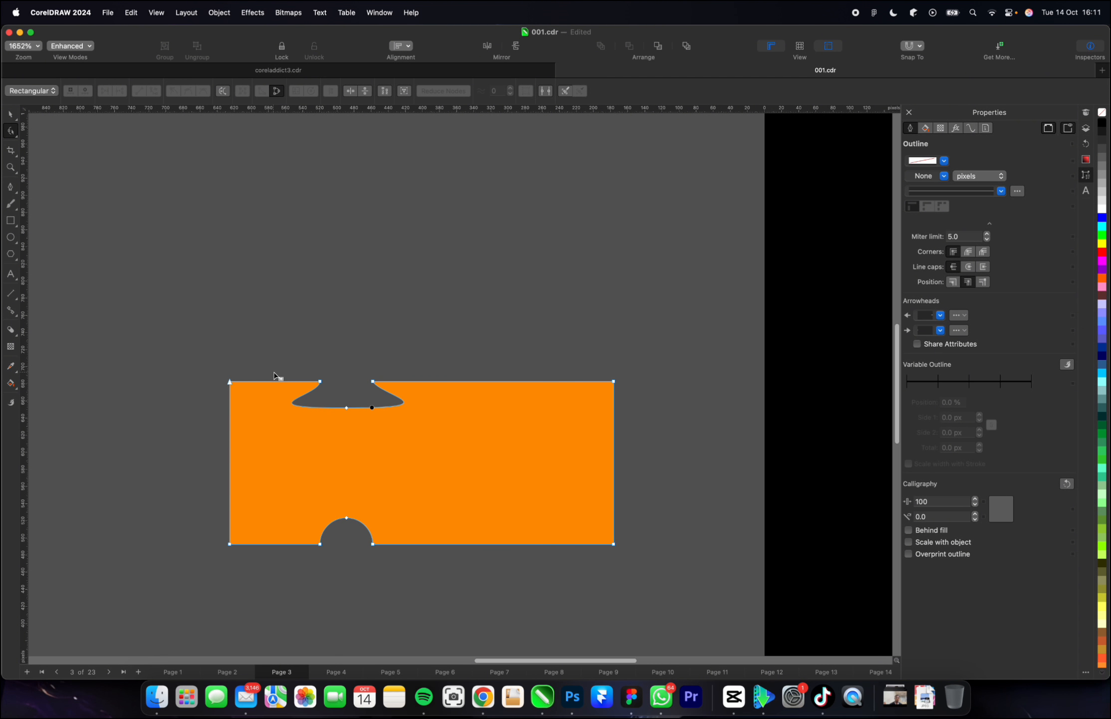
{"action": "key", "text": "super+z"}
{"action": "left_click", "coordinate": [342, 451]}
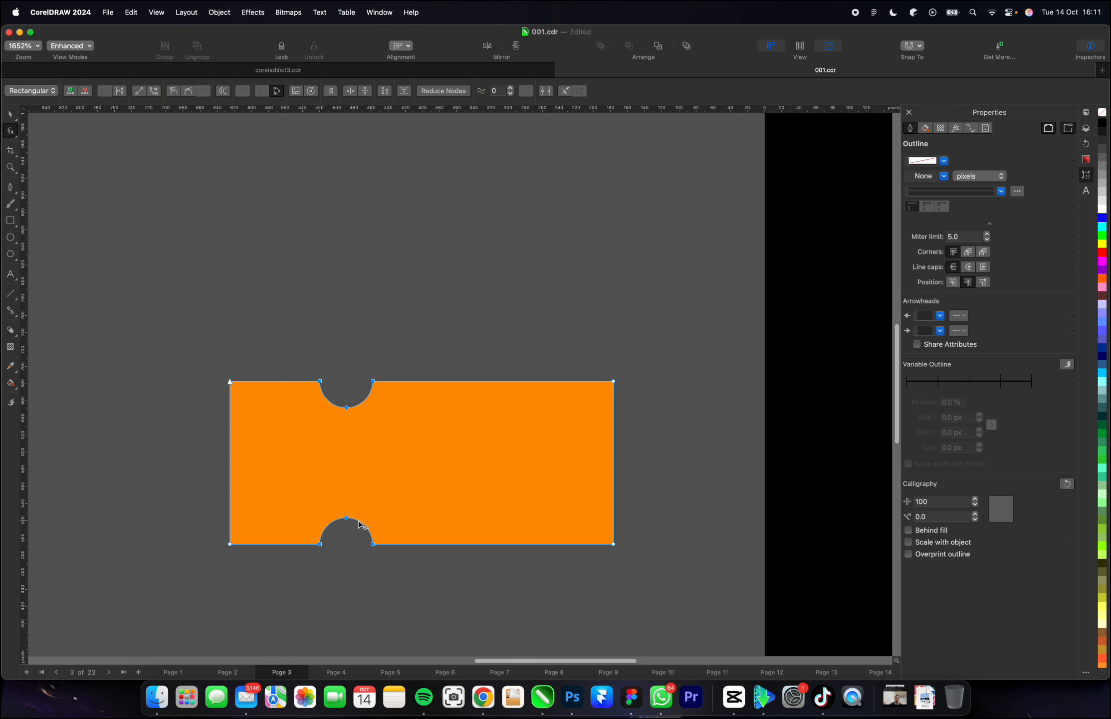
{"action": "left_click_drag", "start_coordinate": [359, 521], "coordinate": [418, 521]}
{"action": "key", "text": "super+z"}
Reselect the nodes of both notches and shift the two notches together slightly to the right along the ticket.
{"action": "left_click_drag", "start_coordinate": [273, 353], "coordinate": [442, 573]}
{"action": "key", "text": "Right"}
{"action": "key", "text": "Right"}
{"action": "key", "text": "Right"}
{"action": "key", "text": "Right"}
{"action": "key", "text": "Right"}
{"action": "key", "text": "Right"}
{"action": "key", "text": "Right"}
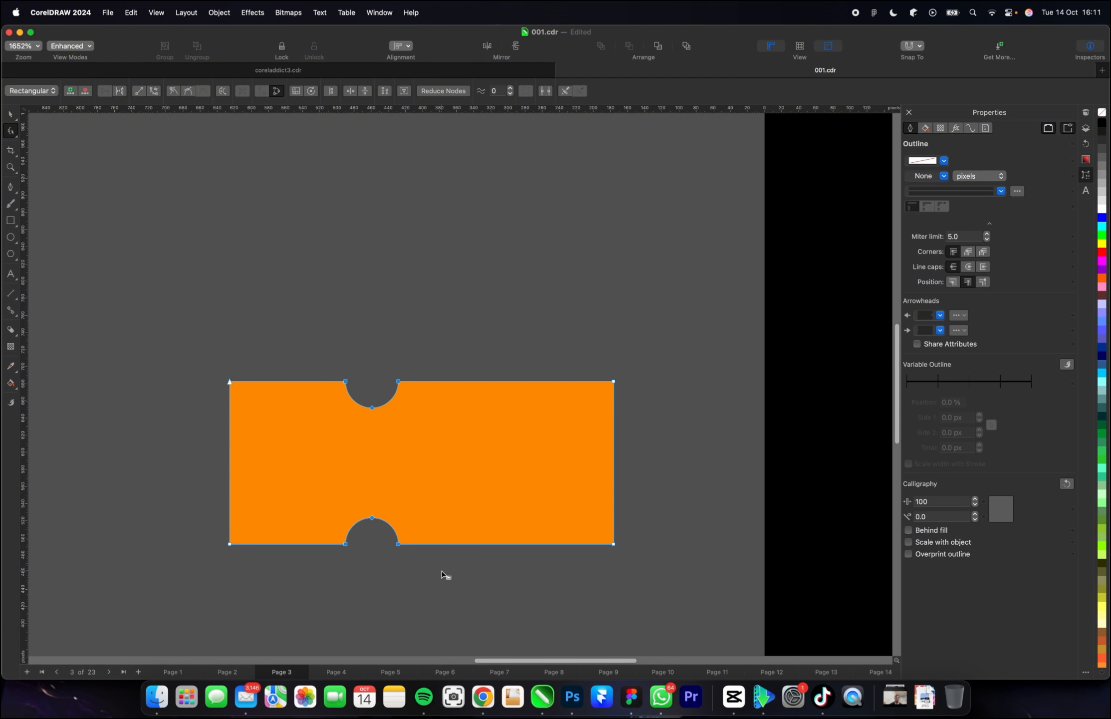
{"action": "key", "text": "Right"}
{"action": "key", "text": "Right"}
{"action": "key", "text": "Left"}
{"action": "key", "text": "Left"}
{"action": "key", "text": "Left"}
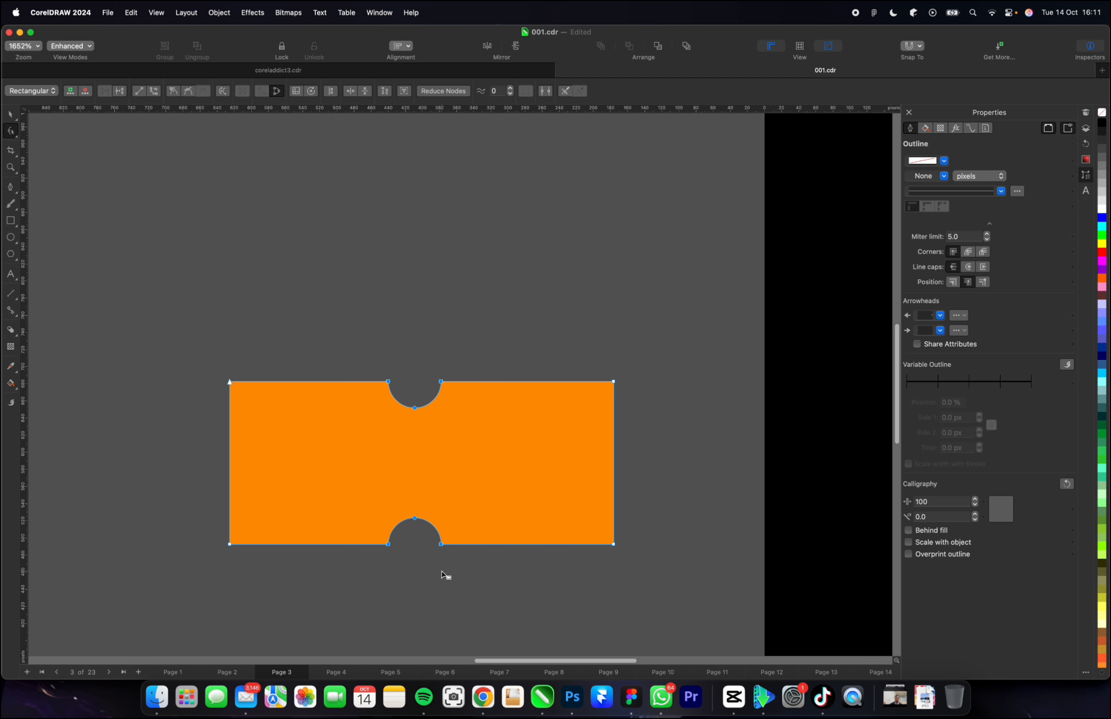
{"action": "key", "text": "Right"}
{"action": "key", "text": "Right"}
{"action": "key", "text": "Right"}
{"action": "key", "text": "Right"}
{"action": "key", "text": "Right"}
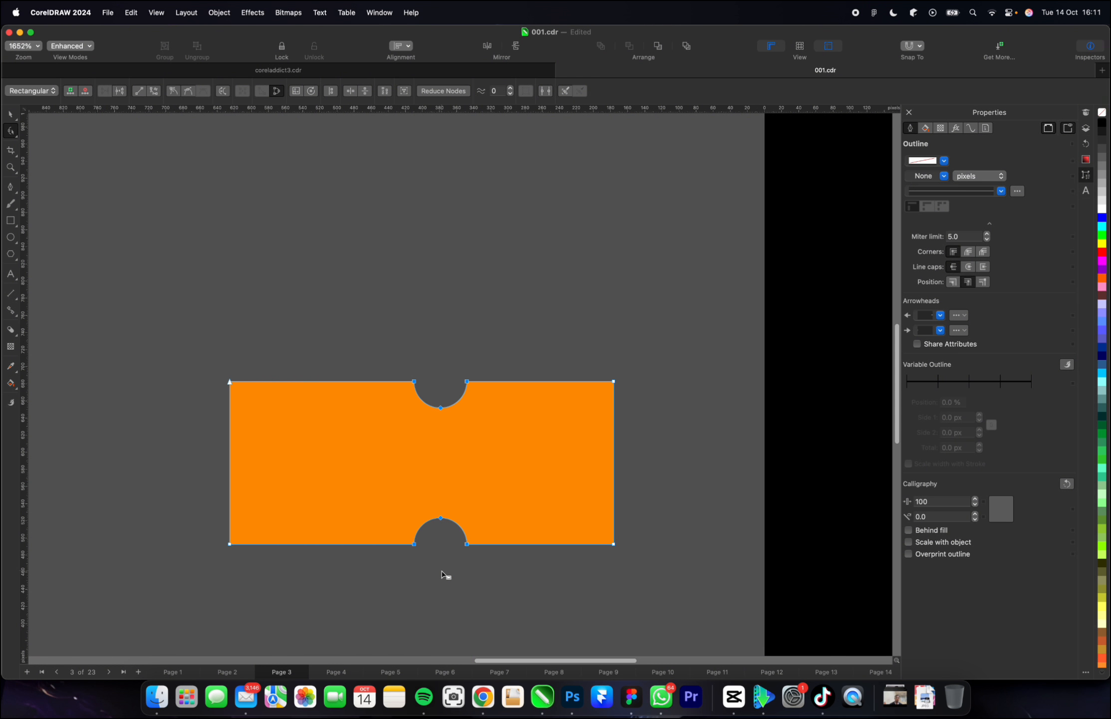
{"action": "key", "text": "Left"}
{"action": "key", "text": "Left"}
{"action": "key", "text": "Left"}
{"action": "key", "text": "Left"}
{"action": "key", "text": "Left"}
{"action": "key", "text": "Left"}
{"action": "key", "text": "Left"}
{"action": "key", "text": "Left"}
{"action": "key", "text": "Left"}
{"action": "key", "text": "Left"}
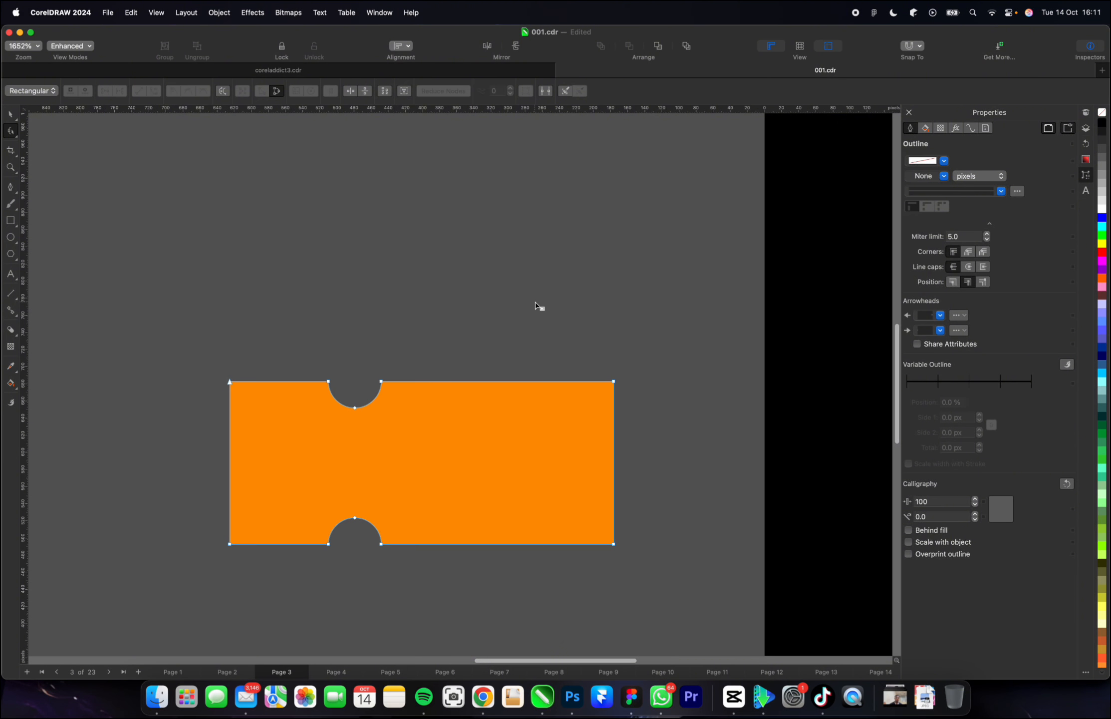
{"action": "key", "text": "space"}
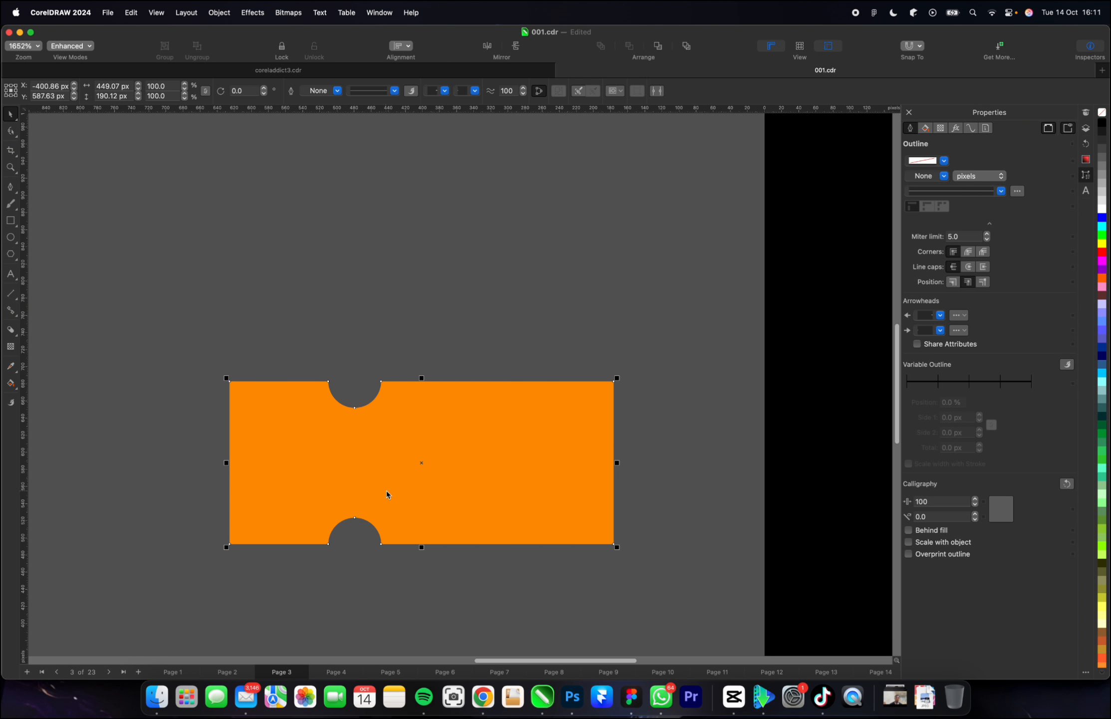
Draw a vertical Pen-tool line between the two notches and extend its lower end to the lower notch, about 129 px long.
{"action": "left_click", "coordinate": [10, 186]}
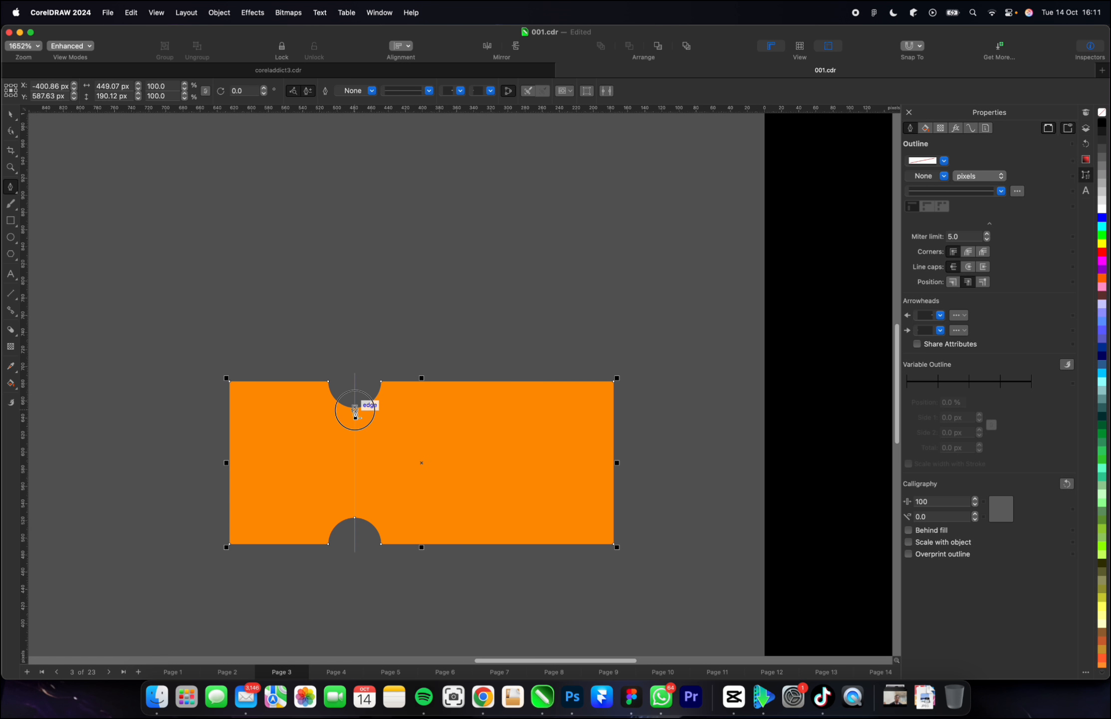
{"action": "left_click", "coordinate": [354, 514]}
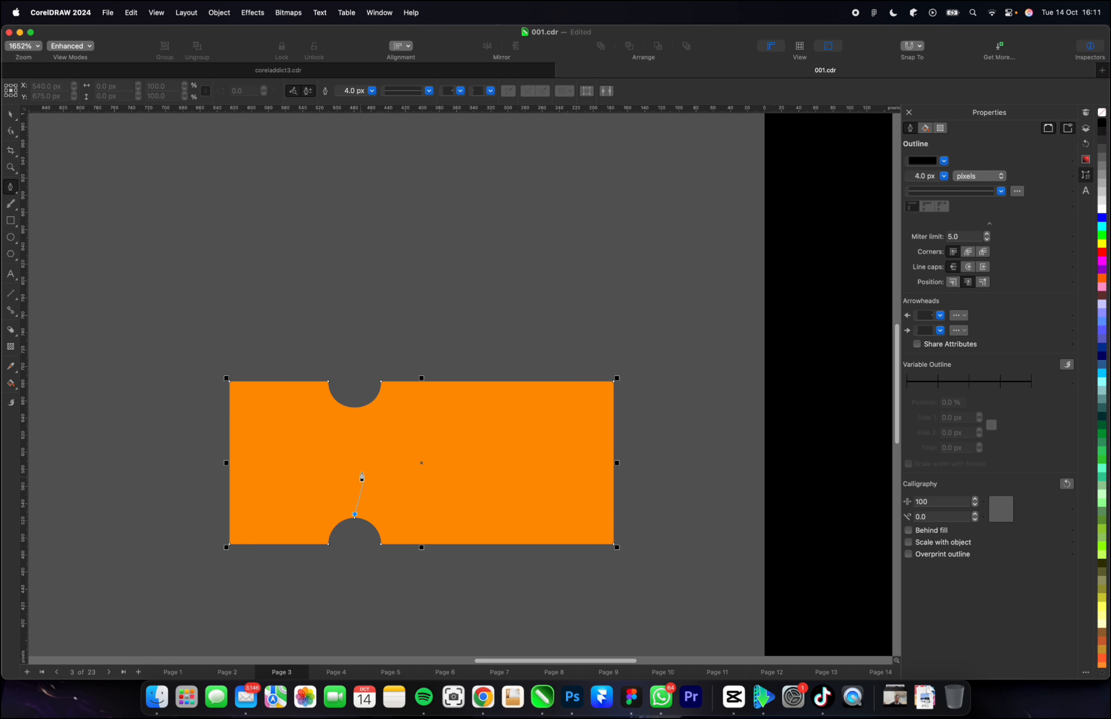
{"action": "double_click", "coordinate": [355, 406]}
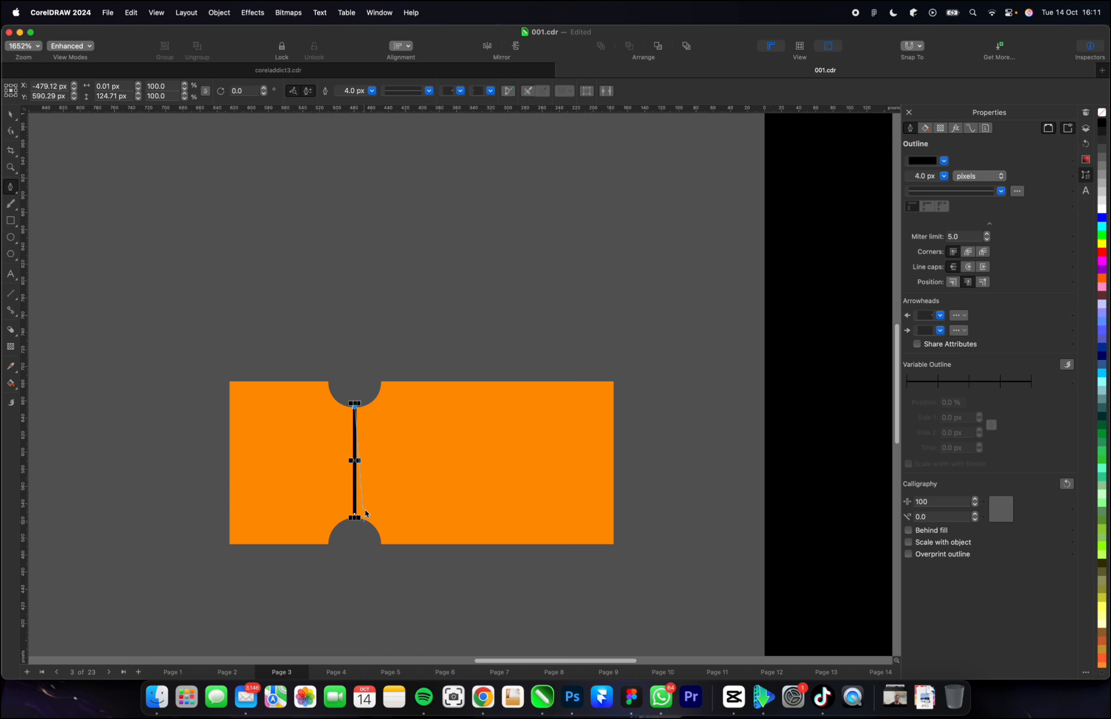
{"action": "scroll", "coordinate": [355, 519], "scroll_direction": "up", "scroll_amount": 5}
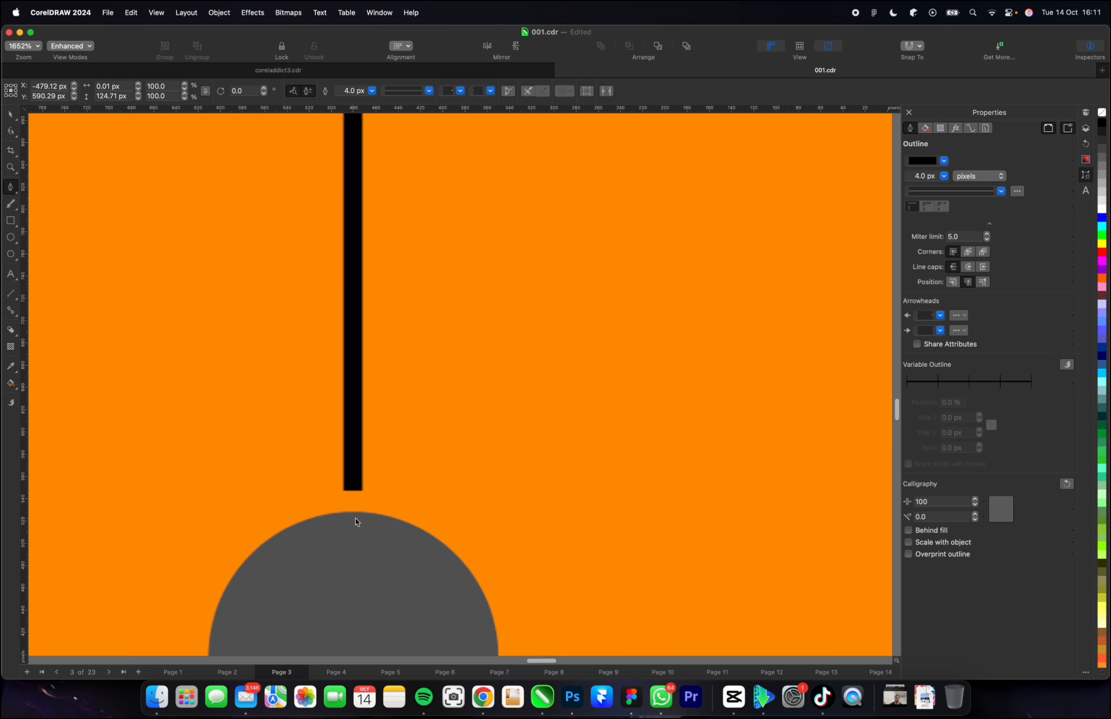
{"action": "left_click_drag", "start_coordinate": [352, 494], "coordinate": [356, 515]}
{"action": "scroll", "coordinate": [359, 519], "scroll_direction": "down", "scroll_amount": 5}
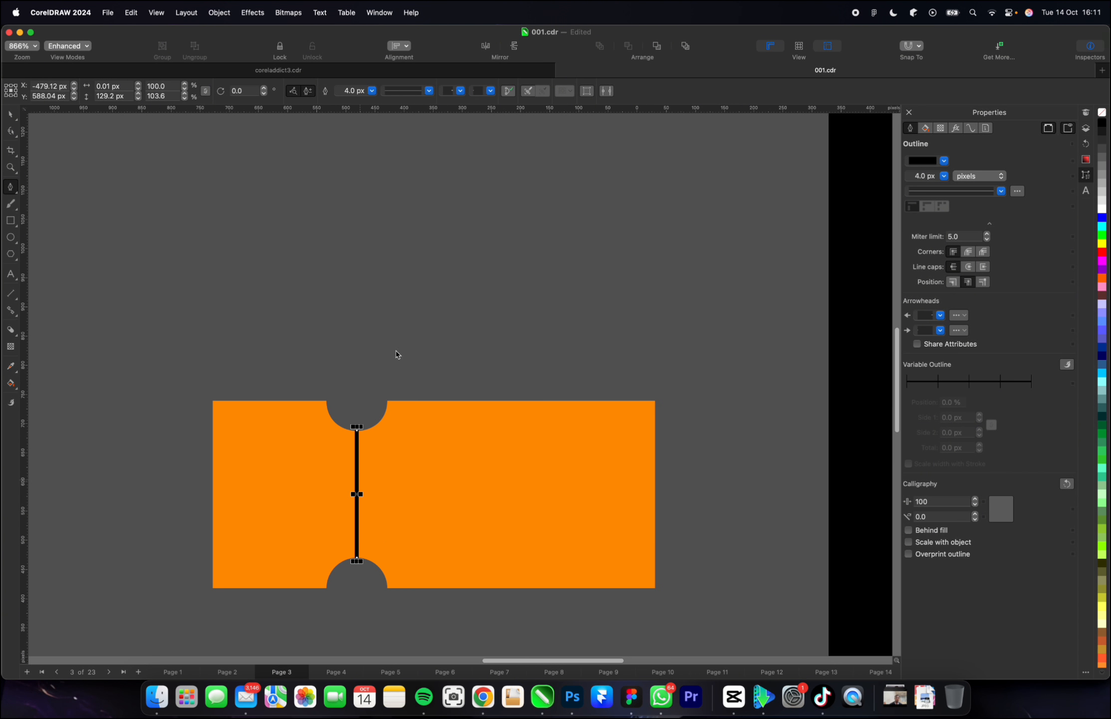
Set the ticket's divider line to a 2.0 px outline with a short dotted line style.
{"action": "key", "text": "space"}
{"action": "left_click", "coordinate": [337, 91]}
{"action": "scroll", "coordinate": [320, 124], "scroll_direction": "up", "scroll_amount": 2}
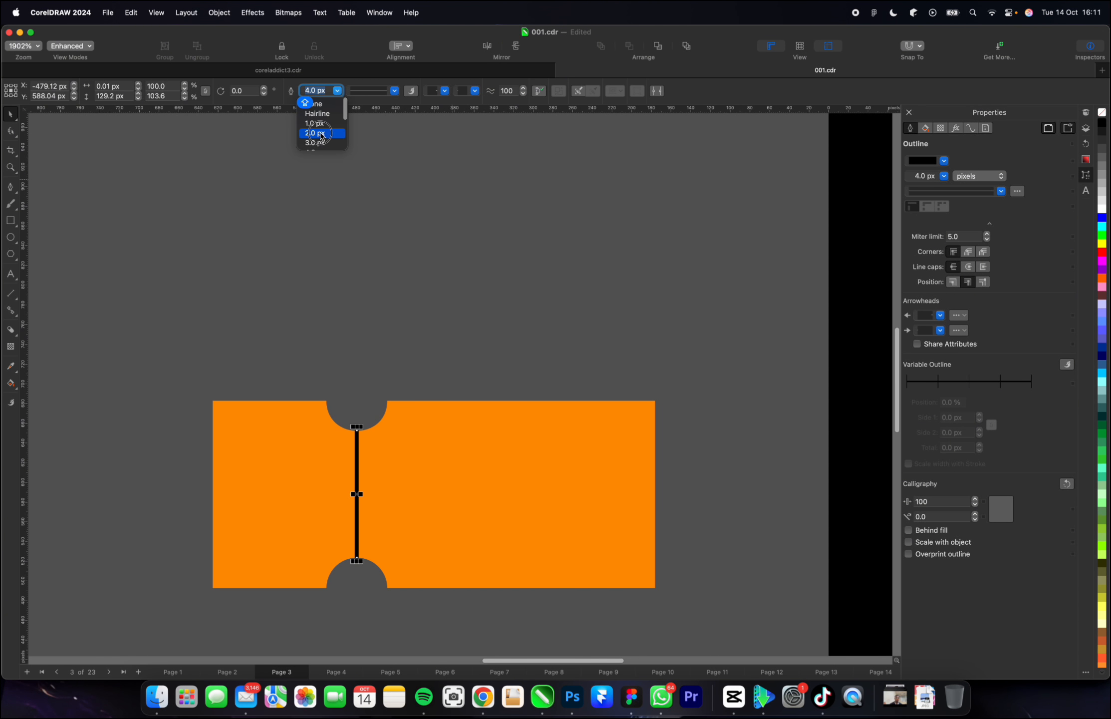
{"action": "left_click", "coordinate": [316, 130]}
{"action": "left_click", "coordinate": [395, 91]}
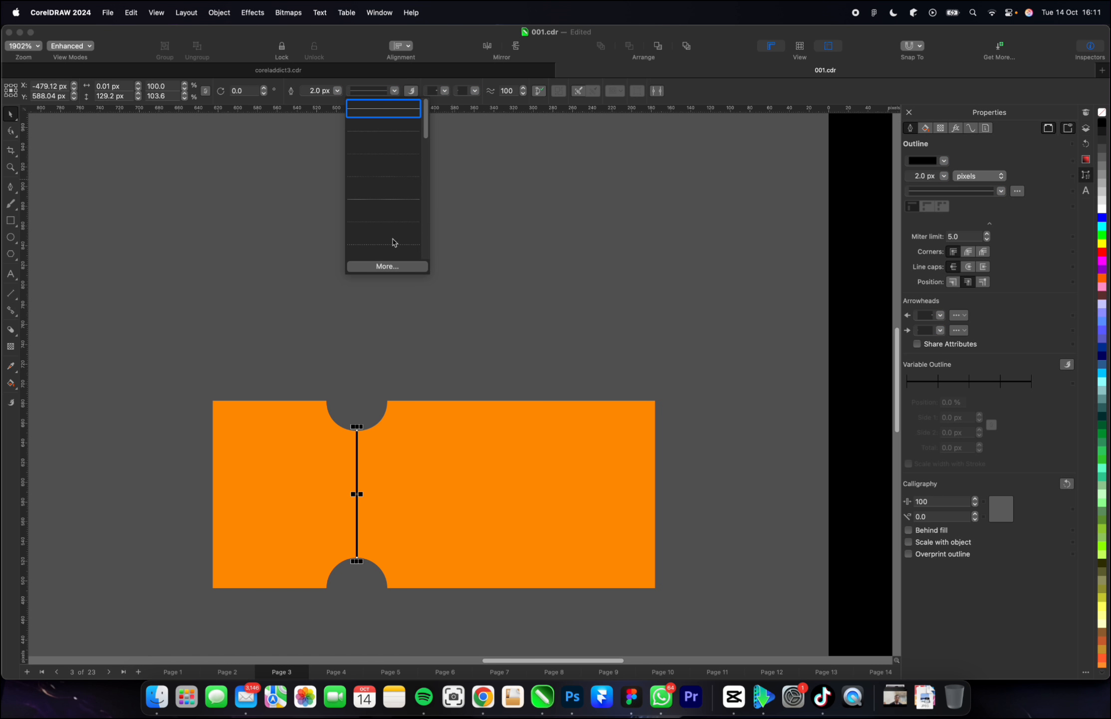
{"action": "left_click", "coordinate": [393, 244]}
{"action": "left_click", "coordinate": [513, 305]}
{"action": "scroll", "coordinate": [379, 514], "scroll_direction": "down", "scroll_amount": 2}
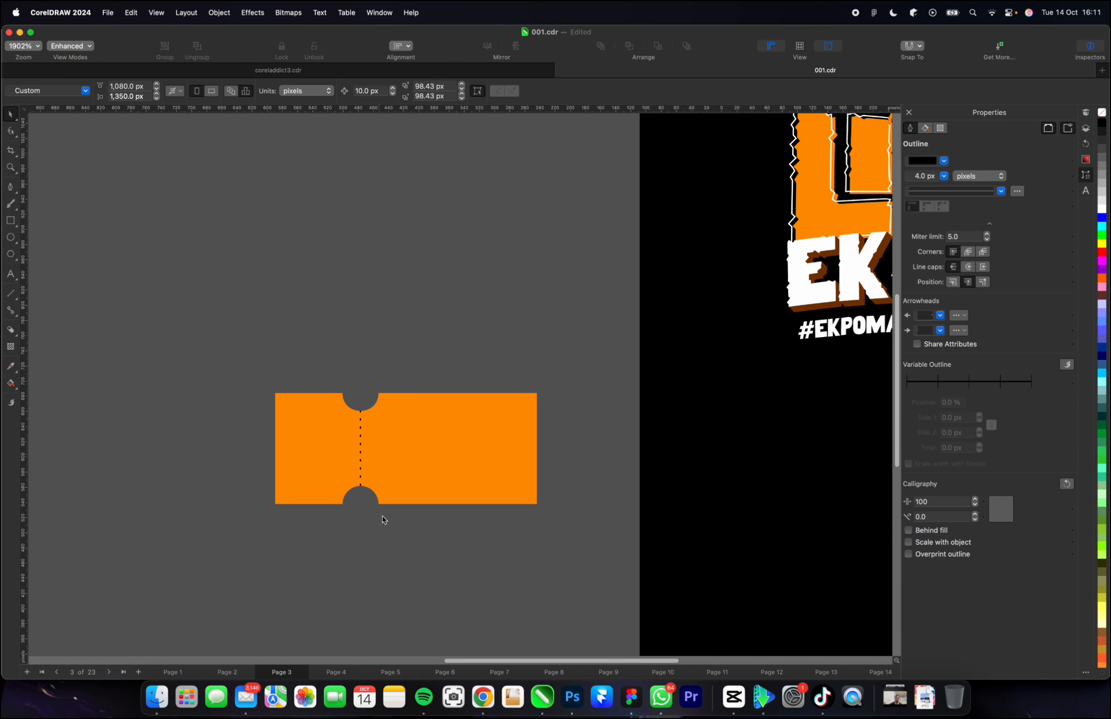
Try a longer dash style on the ticket's divider line and return it to the short dotted style.
{"action": "scroll", "coordinate": [379, 459], "scroll_direction": "up", "scroll_amount": 5}
{"action": "scroll", "coordinate": [347, 421], "scroll_direction": "up", "scroll_amount": 1}
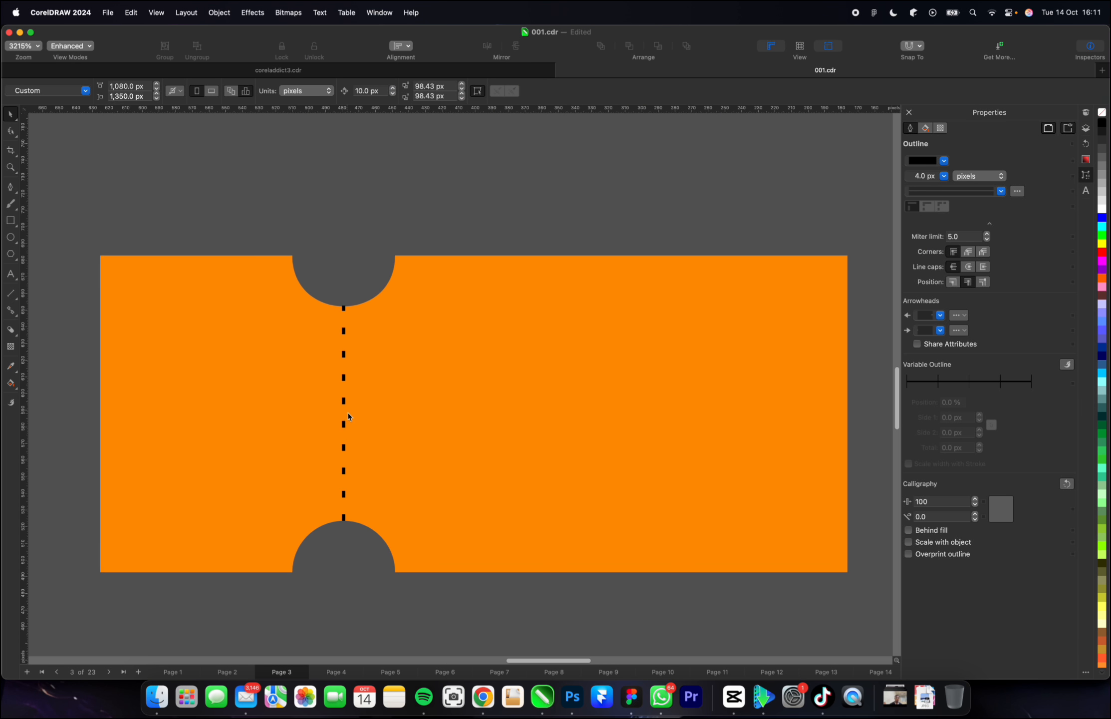
{"action": "left_click", "coordinate": [344, 402]}
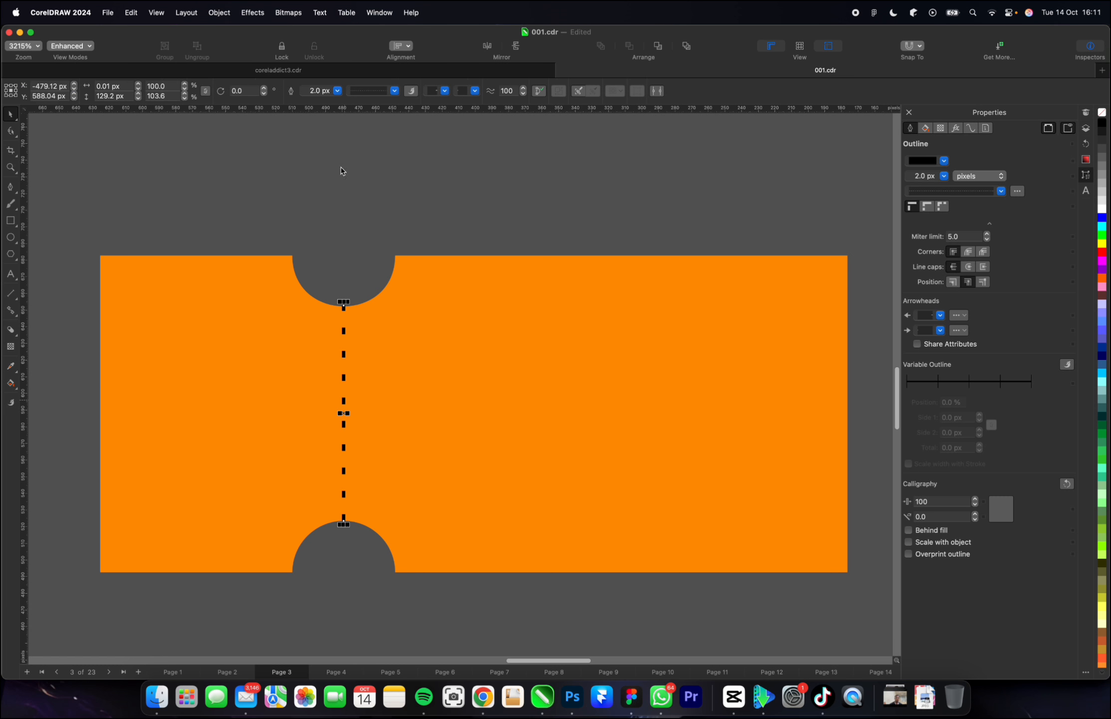
{"action": "left_click", "coordinate": [395, 94]}
{"action": "left_click", "coordinate": [378, 244]}
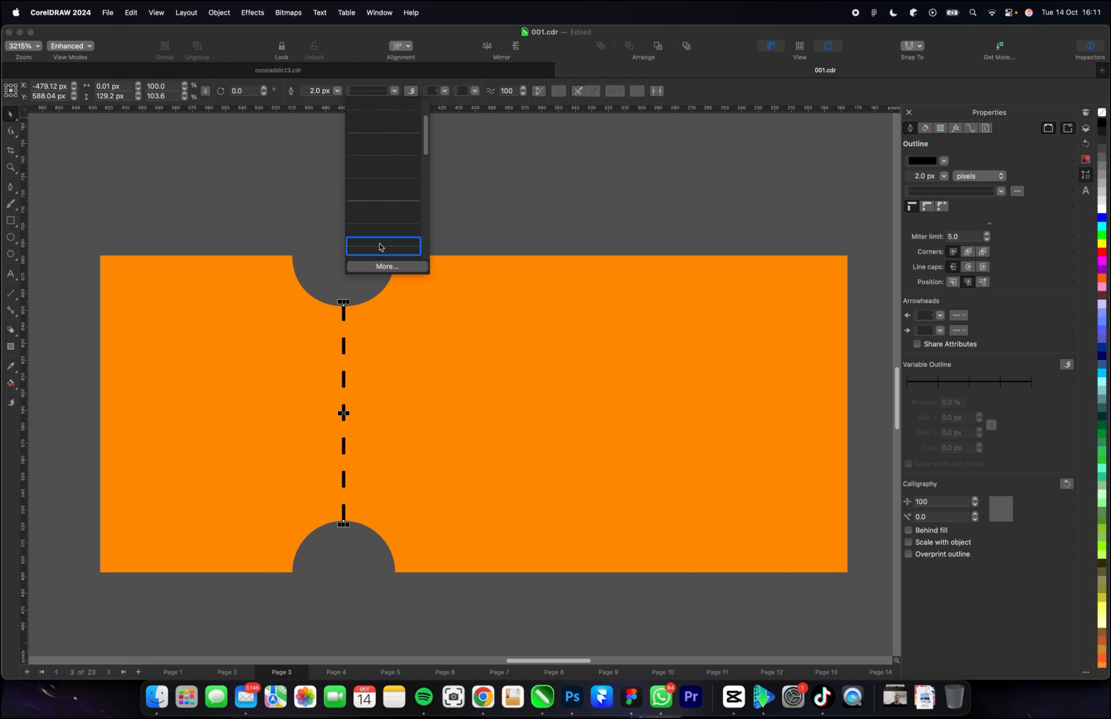
{"action": "key", "text": "Escape"}
{"action": "scroll", "coordinate": [343, 371], "scroll_direction": "down", "scroll_amount": 4}
{"action": "scroll", "coordinate": [344, 370], "scroll_direction": "up", "scroll_amount": 4}
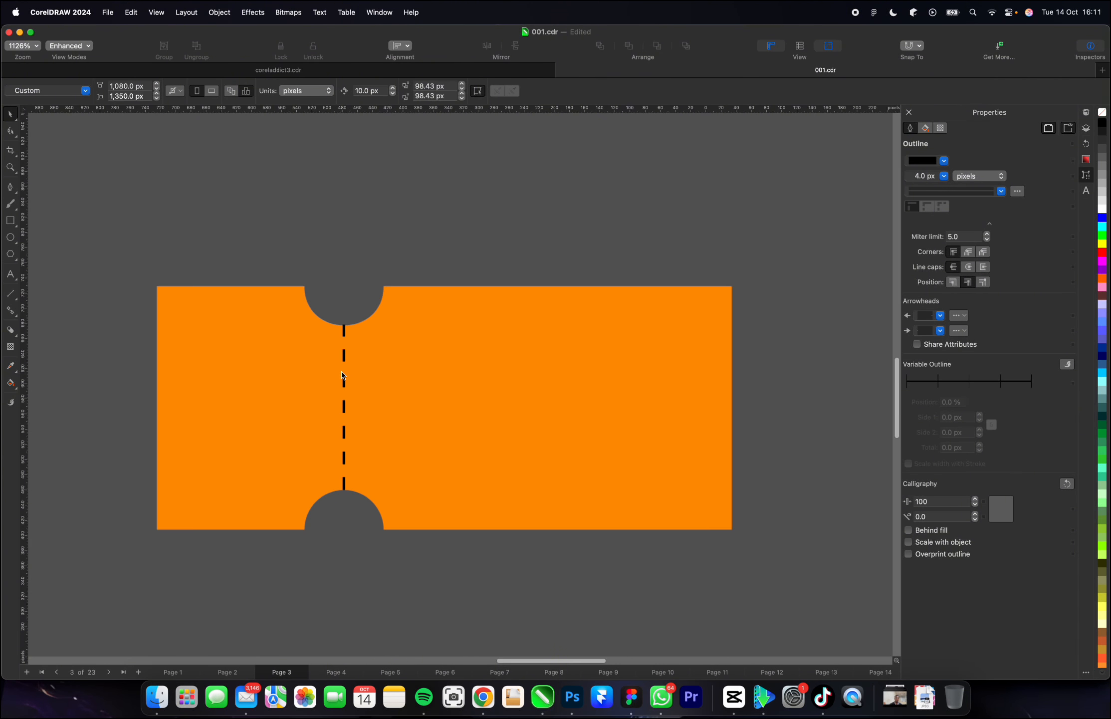
{"action": "left_click", "coordinate": [346, 356]}
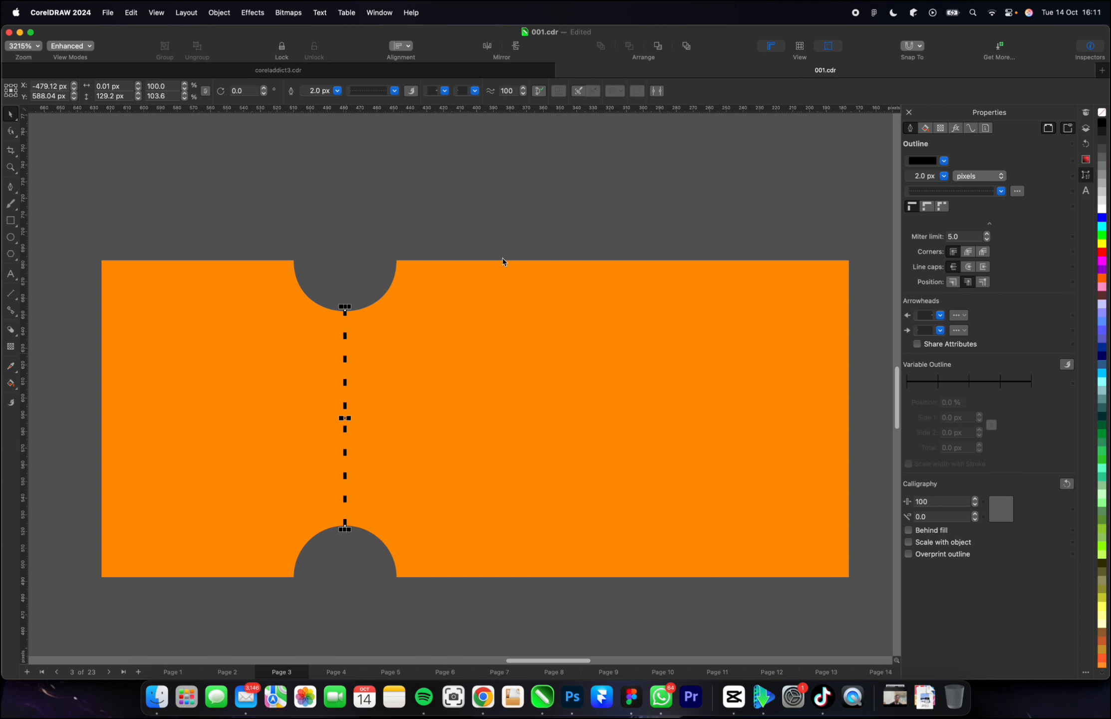
{"action": "key", "text": "Escape"}
{"action": "scroll", "coordinate": [364, 347], "scroll_direction": "down", "scroll_amount": 3}
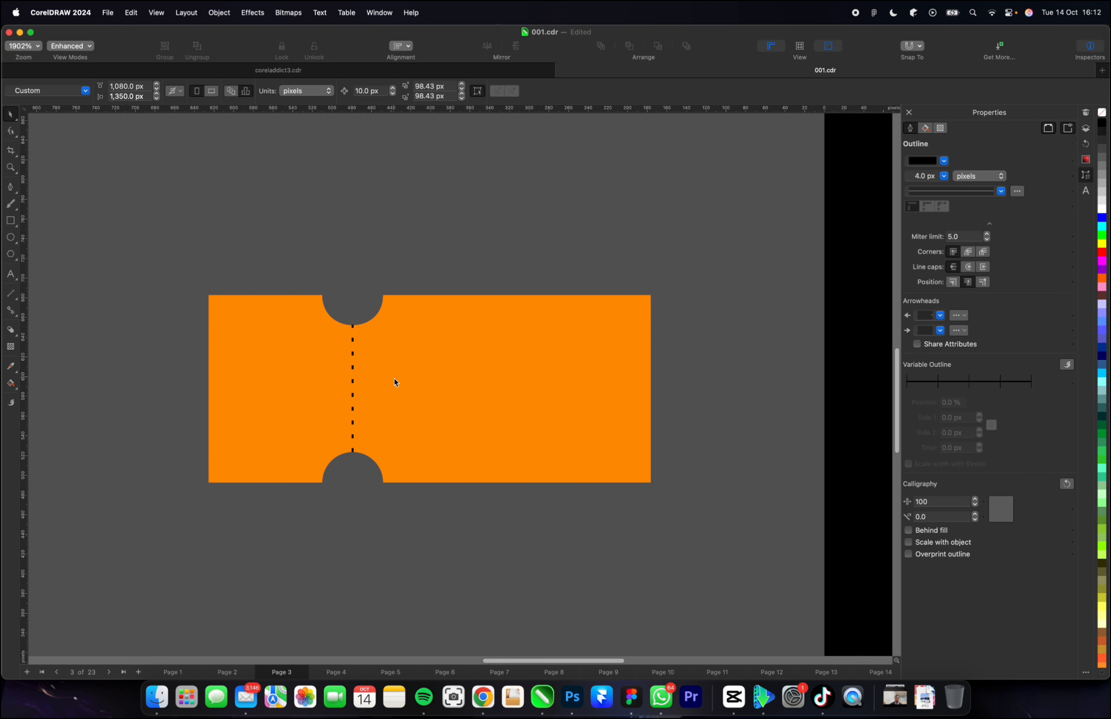
Add the text "3K" and place it on the larger part of the ticket, right of the dotted divider.
{"action": "scroll", "coordinate": [394, 378], "scroll_direction": "up", "scroll_amount": 2}
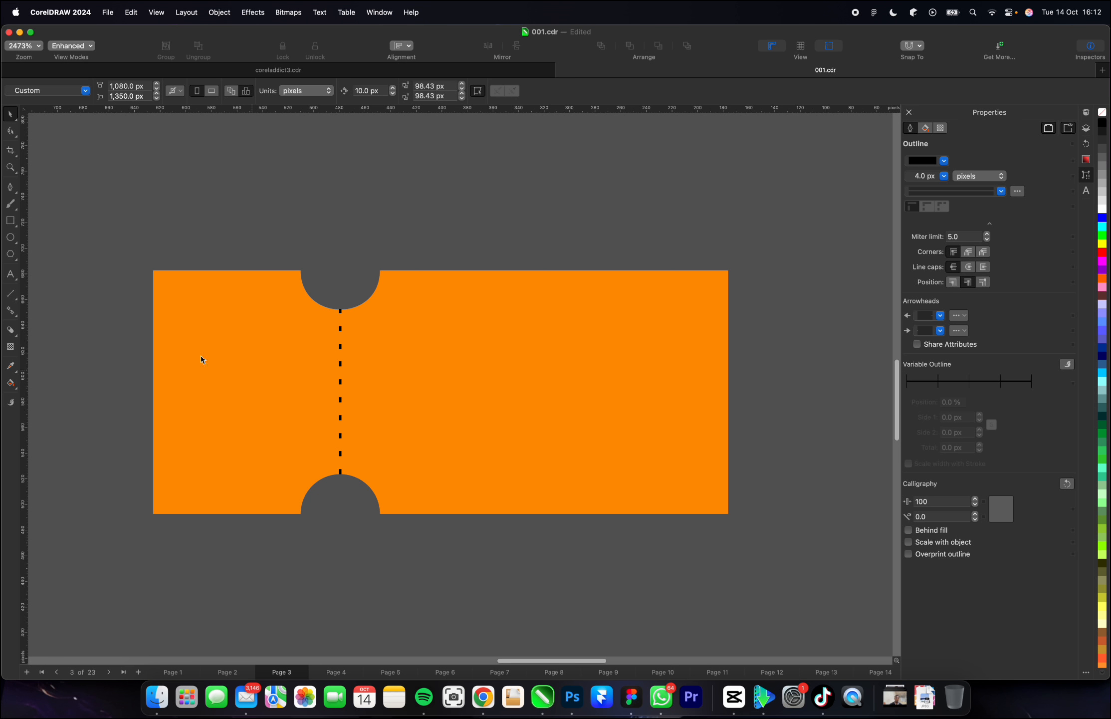
{"action": "key", "text": "F8"}
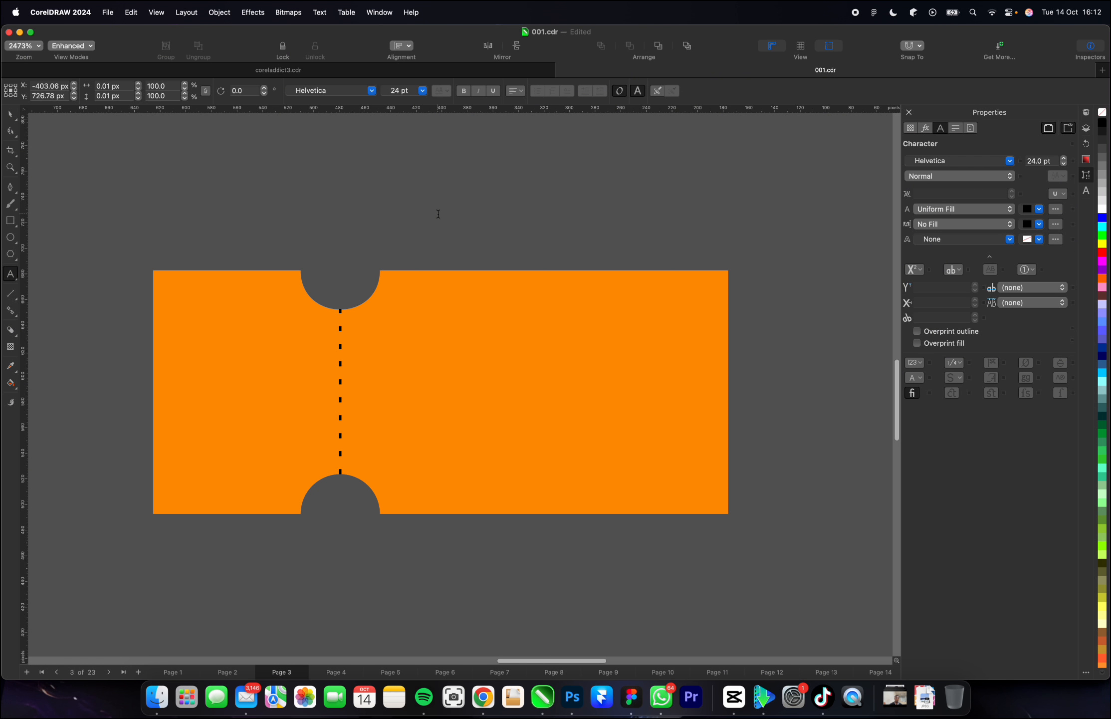
{"action": "left_click", "coordinate": [438, 214]}
{"action": "type", "text": "3K"}
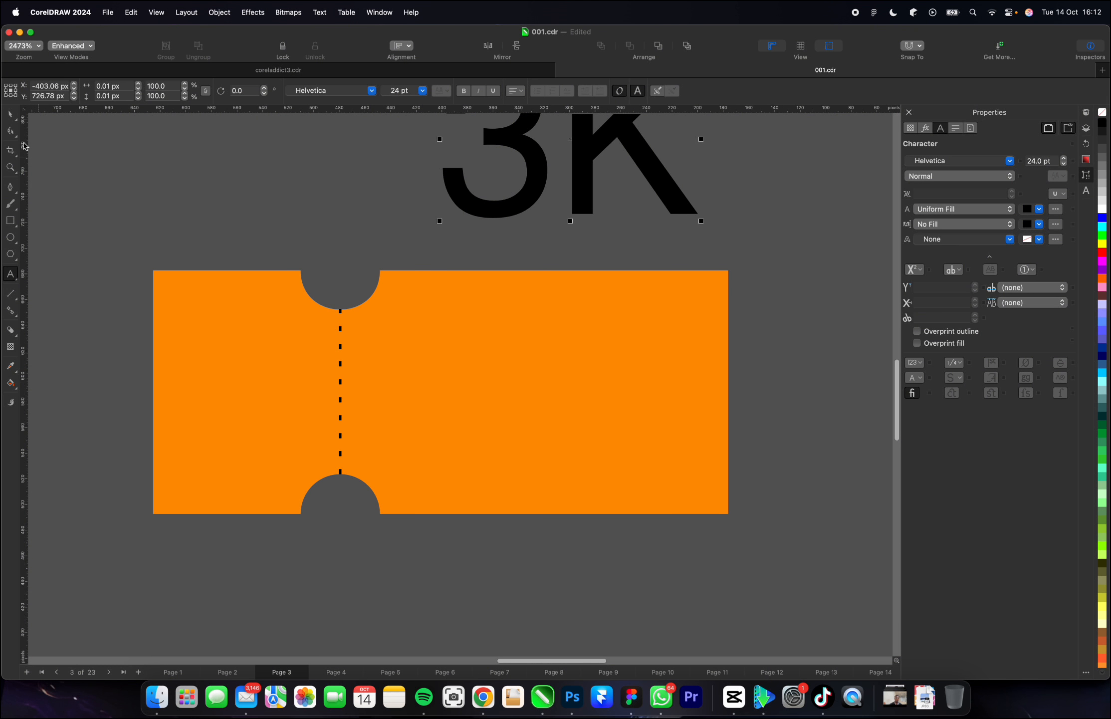
{"action": "key", "text": "ctrl+space"}
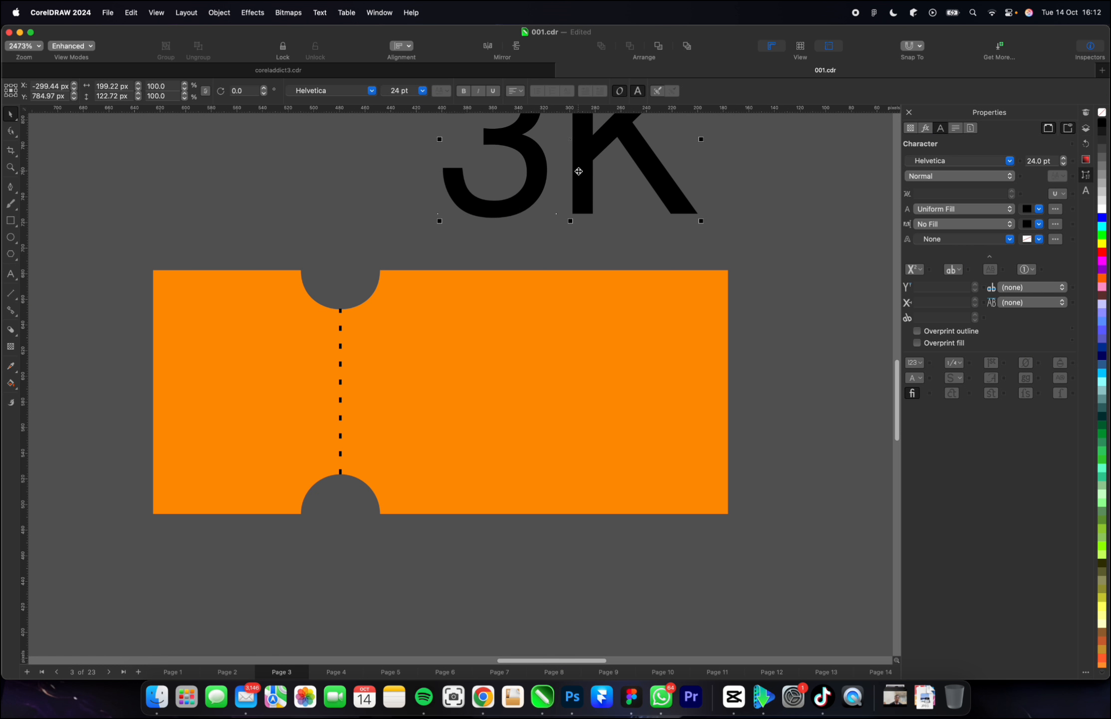
{"action": "left_click_drag", "start_coordinate": [573, 173], "coordinate": [565, 405]}
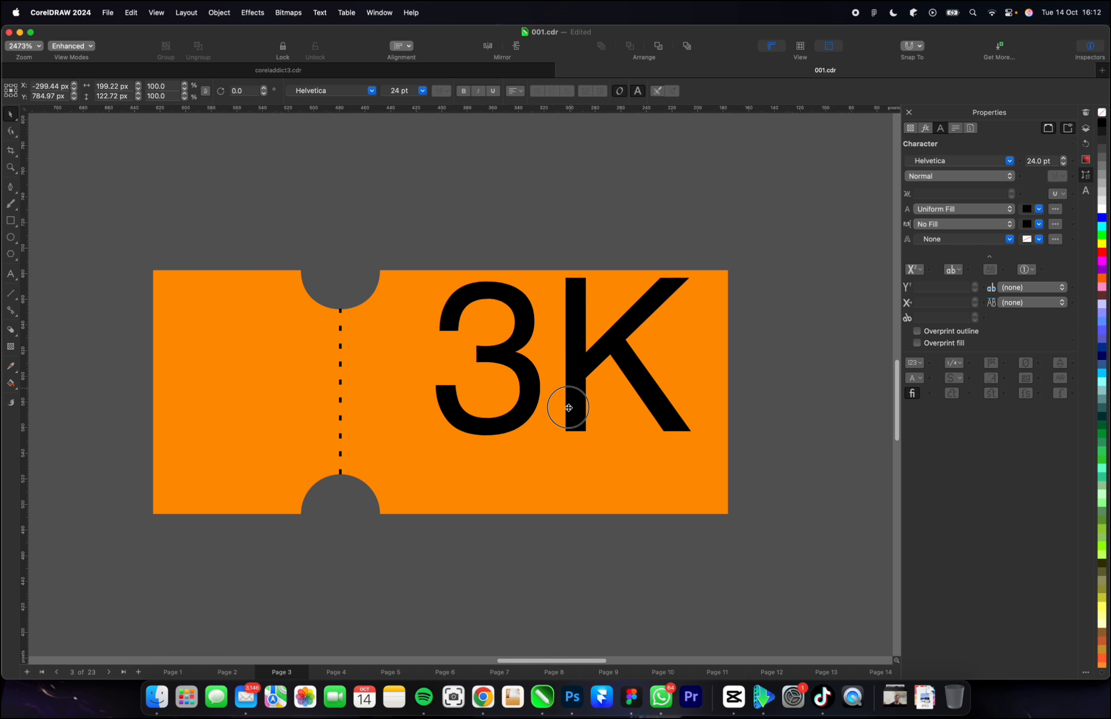
Change the font of the 3K text to SF UI Display in the Heavy (ExtraBold) weight.
{"action": "left_click", "coordinate": [370, 90]}
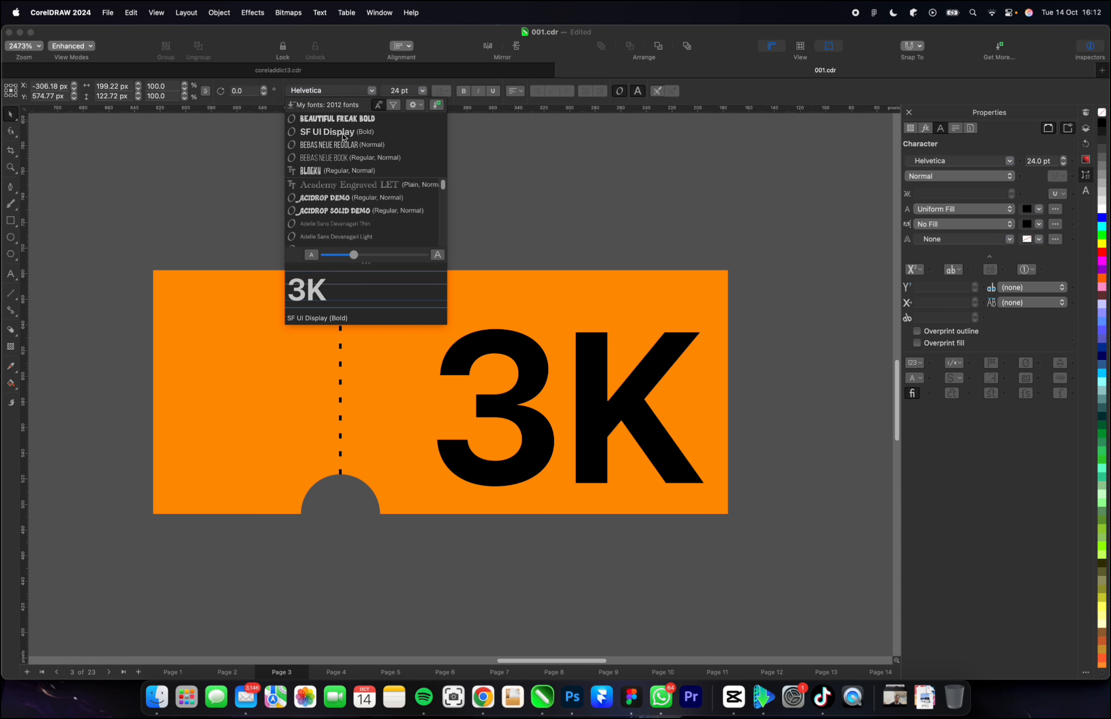
{"action": "left_click", "coordinate": [342, 132]}
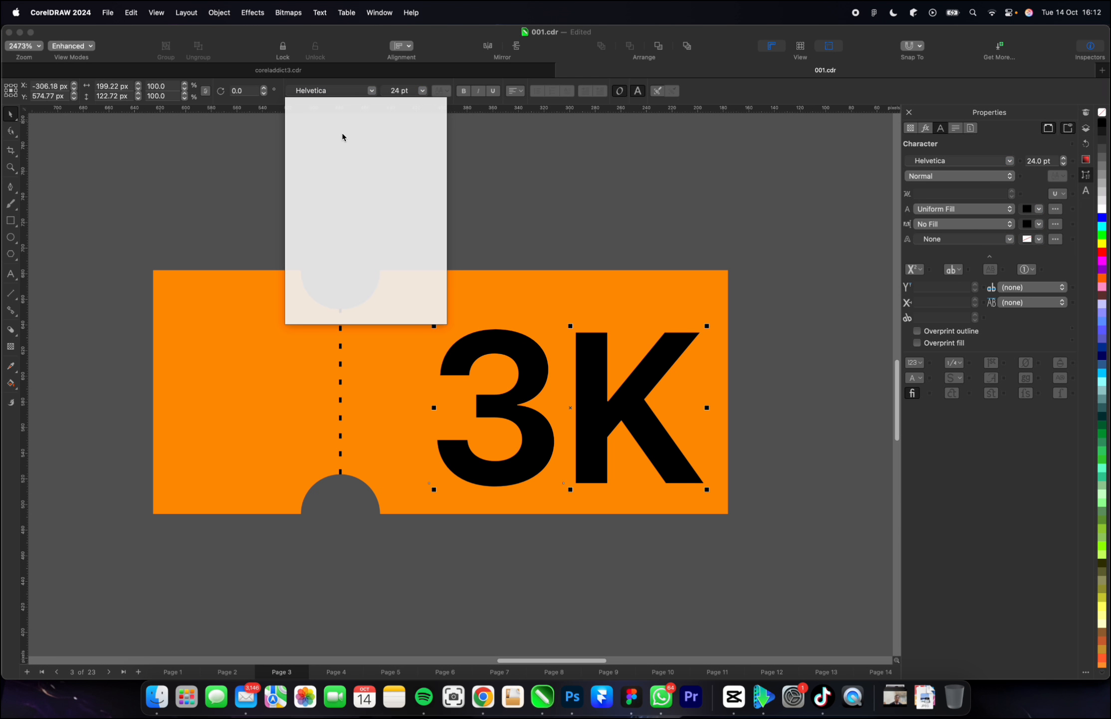
{"action": "left_click", "coordinate": [372, 92]}
{"action": "type", "text": "SF"}
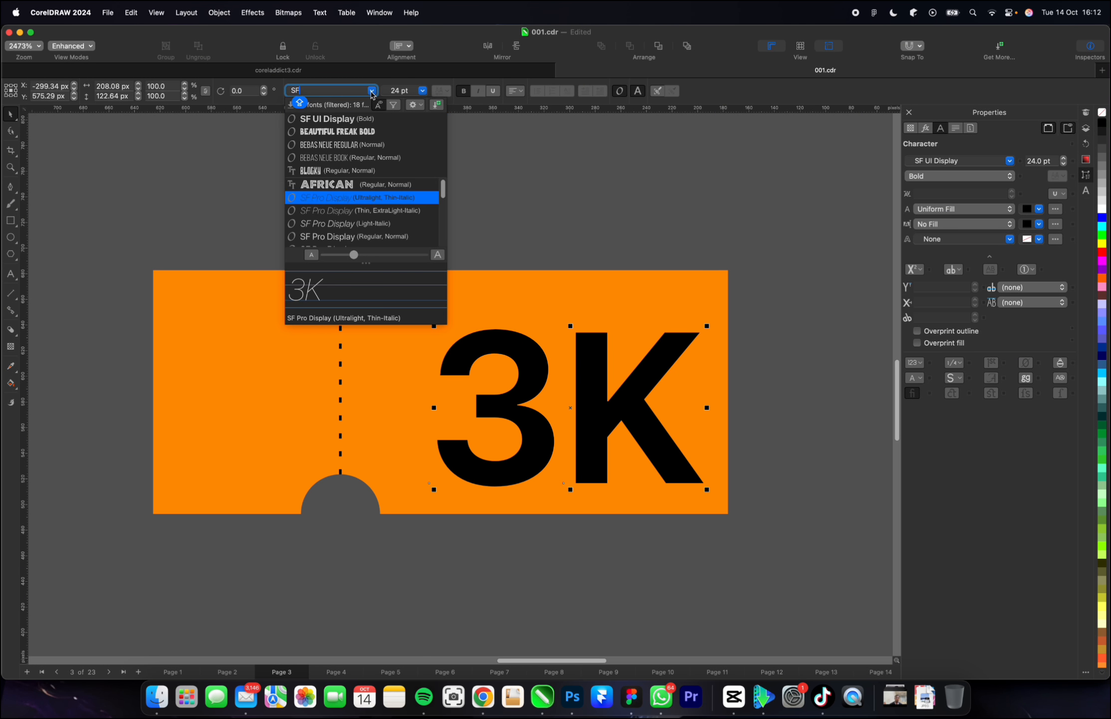
{"action": "scroll", "coordinate": [354, 225], "scroll_direction": "down", "scroll_amount": 5}
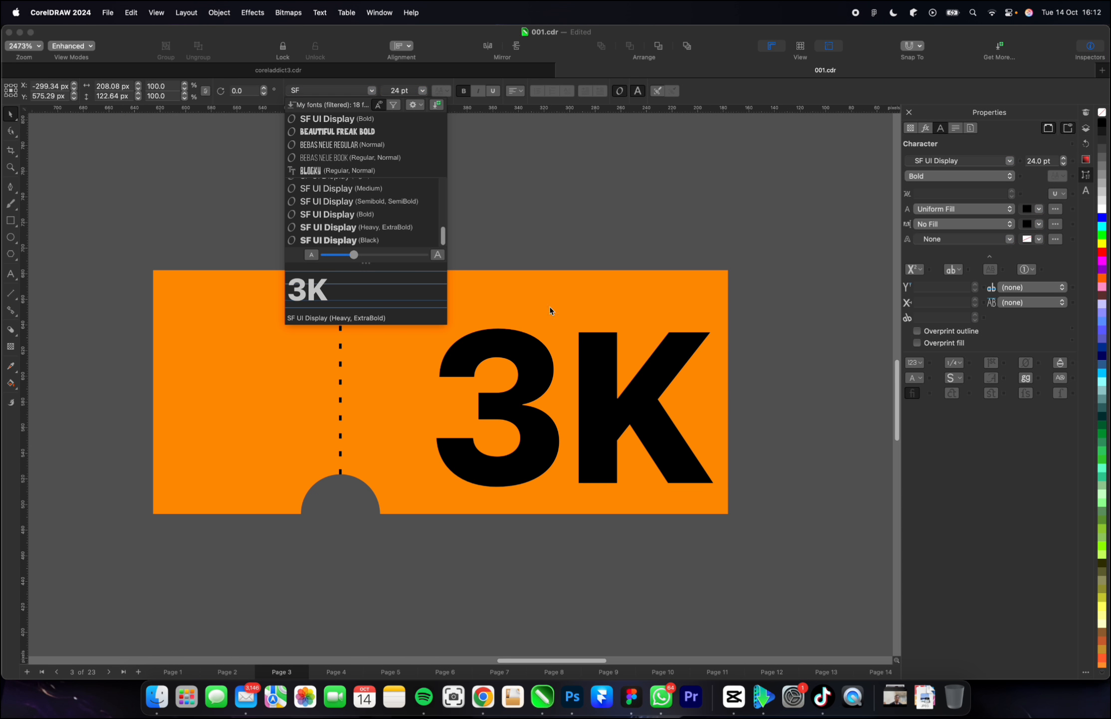
Tighten the letter spacing of the 3K text so the K sits closer to the 3.
{"action": "left_click", "coordinate": [11, 131]}
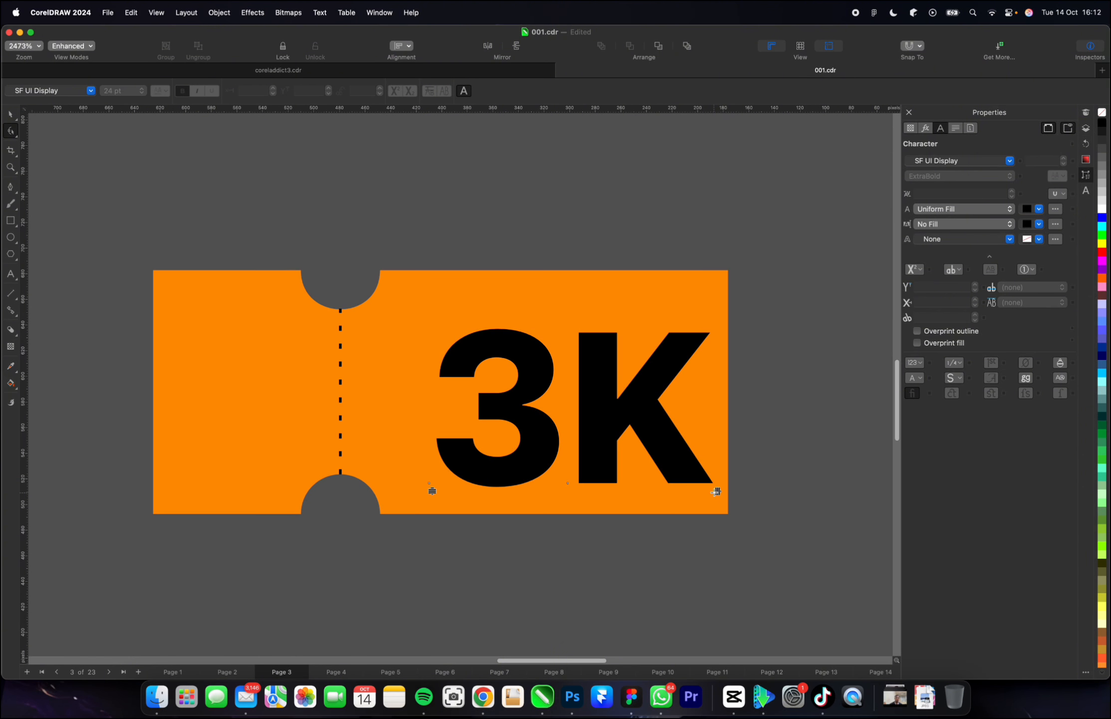
{"action": "left_click_drag", "start_coordinate": [716, 493], "coordinate": [697, 481]}
{"action": "key", "text": "space"}
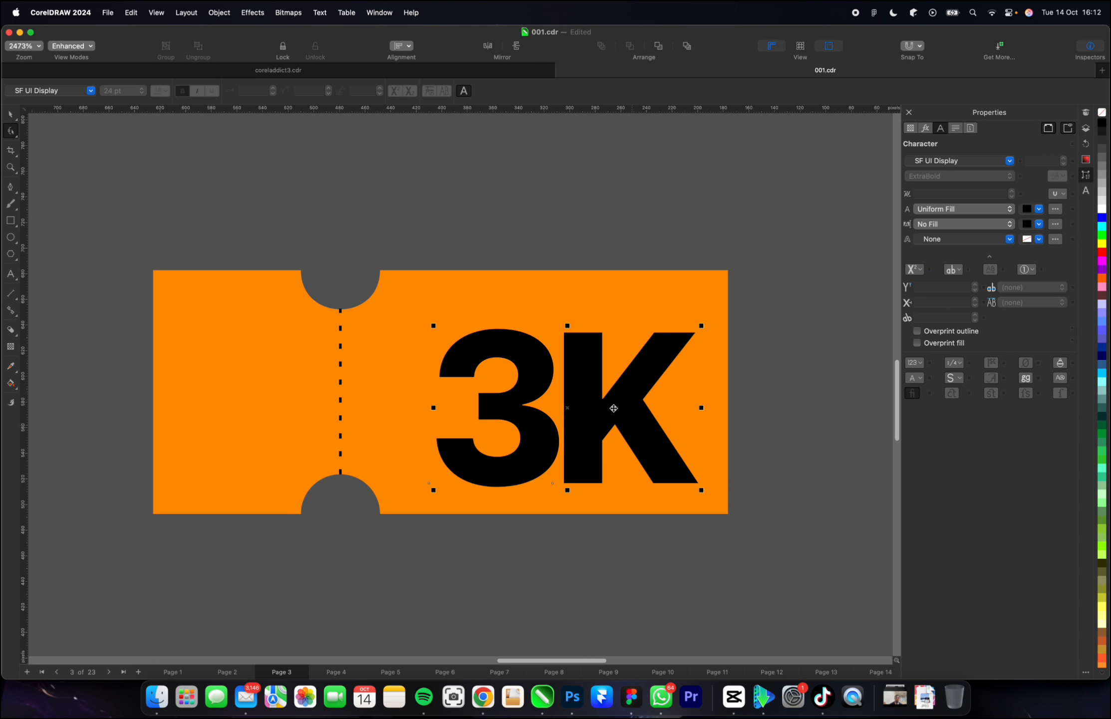
Undo the previous letter spacing of the 3K text and tighten it again to about 202 px wide, with the K against the 3.
{"action": "left_click_drag", "start_coordinate": [606, 409], "coordinate": [595, 410]}
{"action": "key", "text": "super+z"}
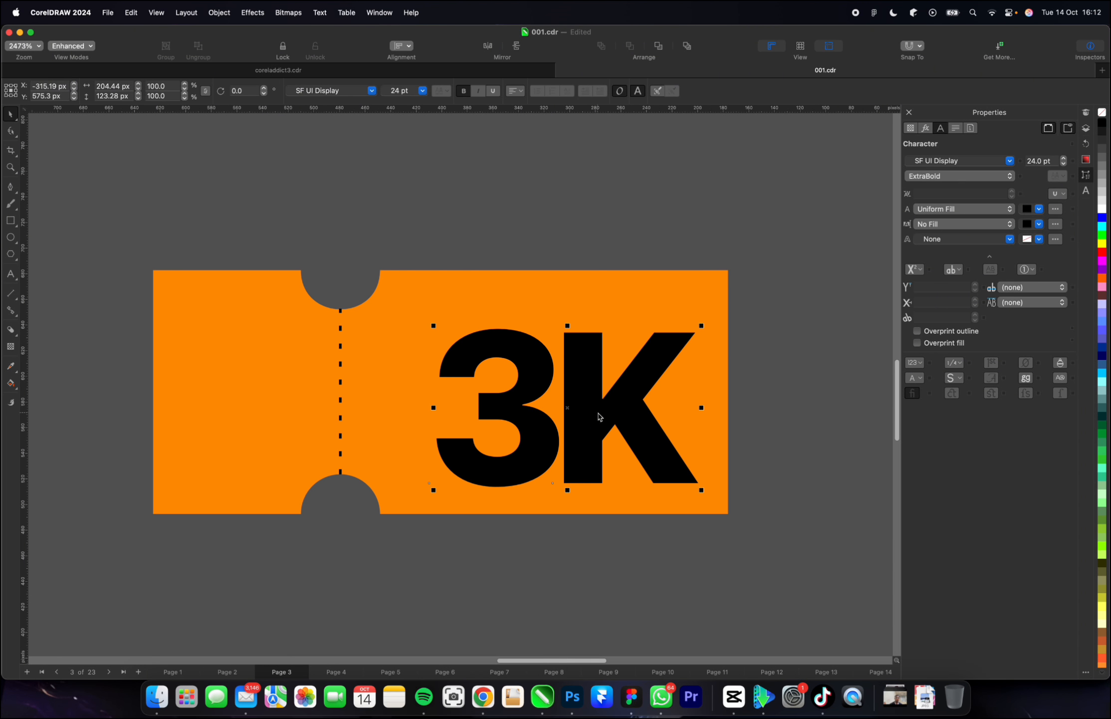
{"action": "key", "text": "super+z"}
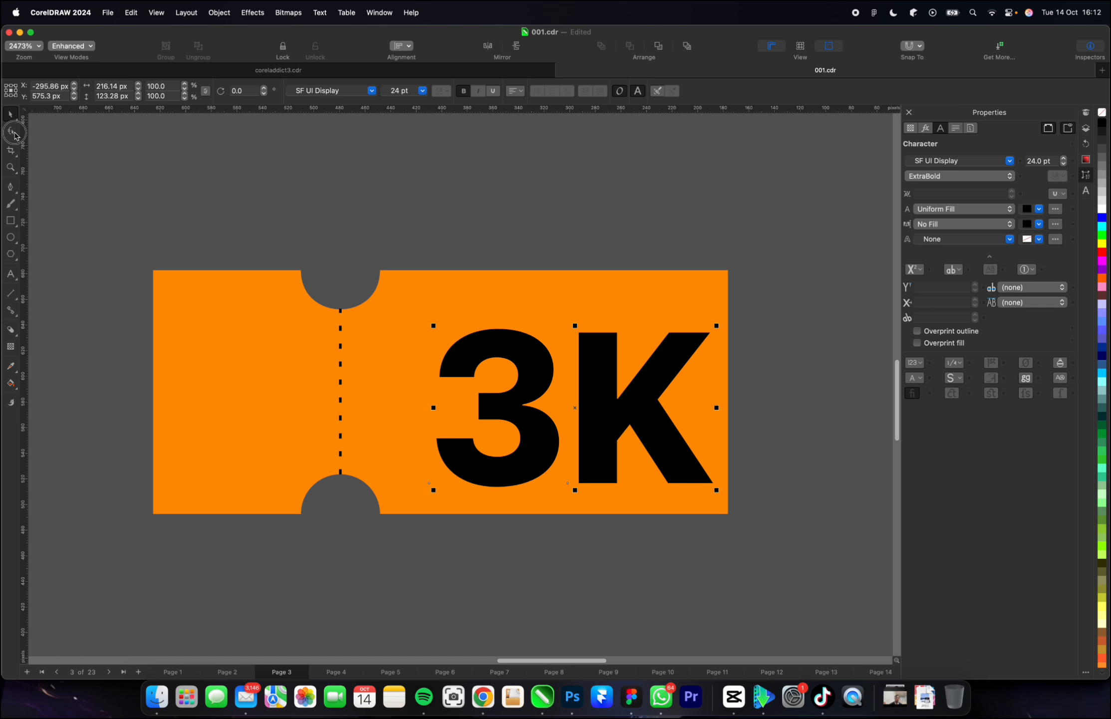
{"action": "left_click", "coordinate": [14, 132]}
{"action": "left_click", "coordinate": [18, 140]}
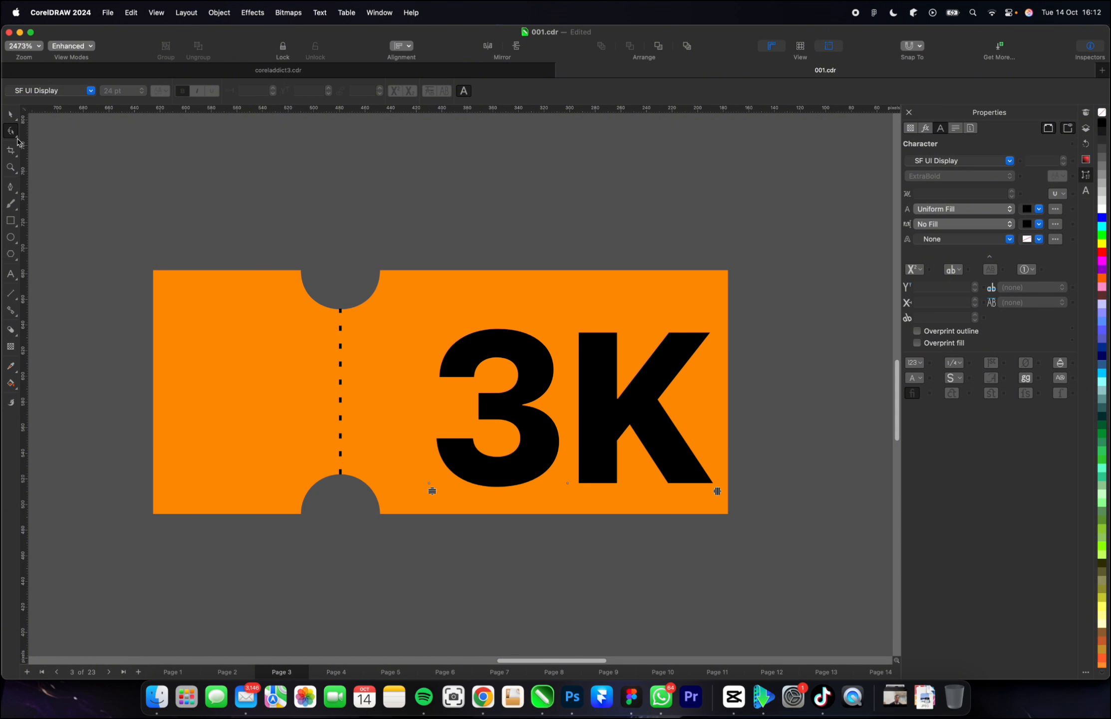
{"action": "left_click", "coordinate": [40, 131]}
{"action": "left_click_drag", "start_coordinate": [717, 492], "coordinate": [696, 477]}
{"action": "key", "text": "space"}
{"action": "mouse_move", "coordinate": [603, 409]}
{"action": "left_mouse_down"}
{"action": "mouse_move", "coordinate": [606, 401]}
{"action": "mouse_move", "coordinate": [606, 413]}
{"action": "left_mouse_up"}
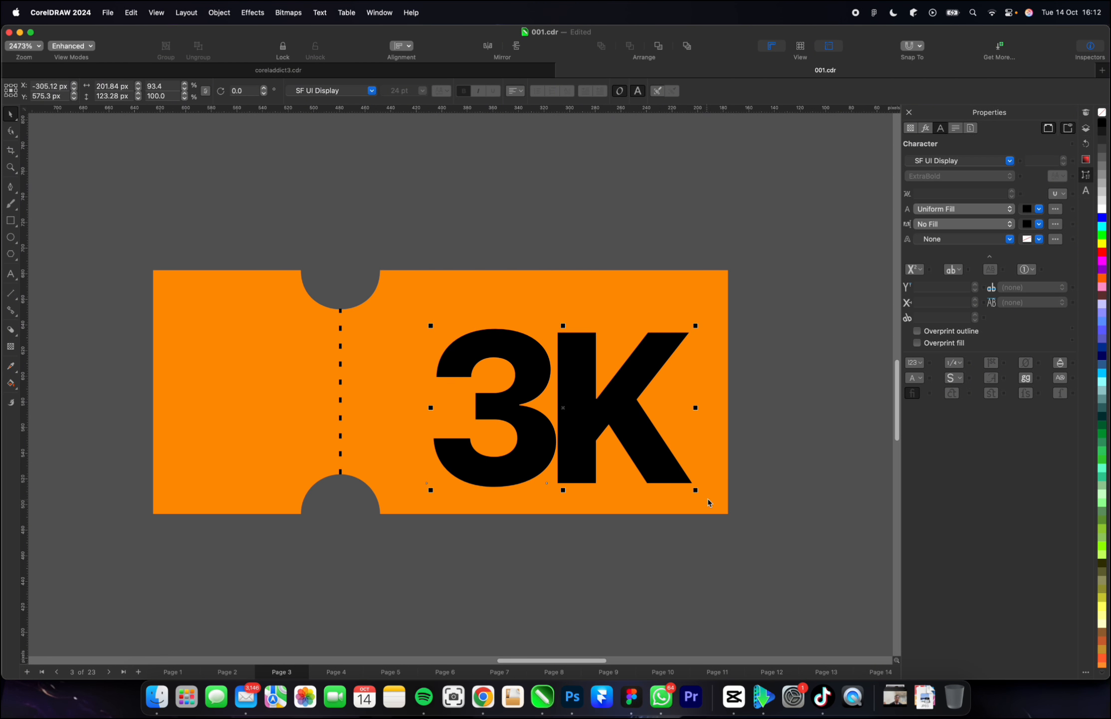
Place a scaled-down copy of the 3K text above the original and replace its wording with "EARLY BIRD".
{"action": "left_click_drag", "start_coordinate": [697, 490], "coordinate": [474, 303]}
{"action": "key", "text": "F8"}
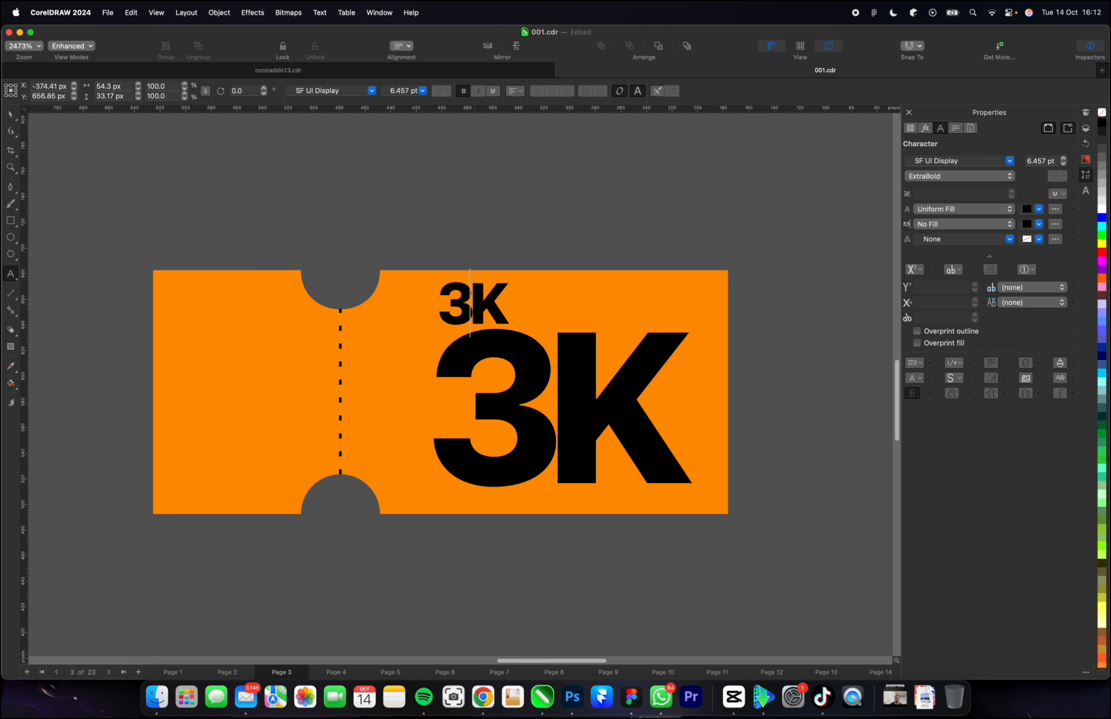
{"action": "type", "text": "E"}
{"action": "key", "text": "BackSpace"}
{"action": "key", "text": "Escape"}
{"action": "double_click", "coordinate": [483, 310]}
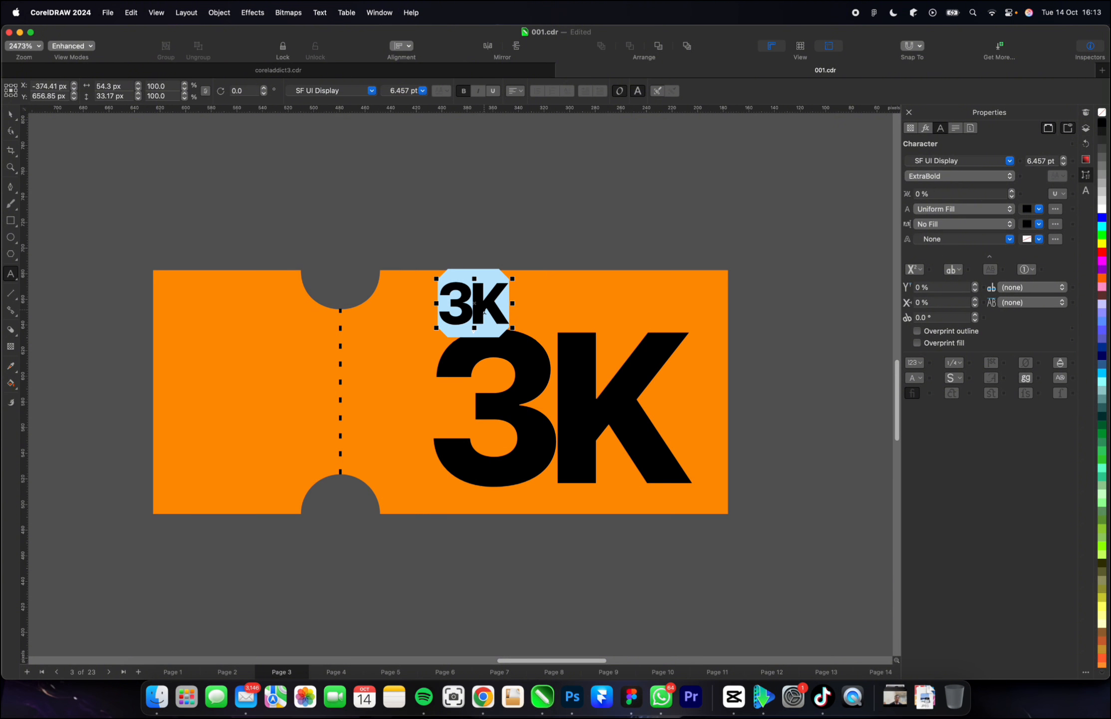
{"action": "type", "text": "EARLY"}
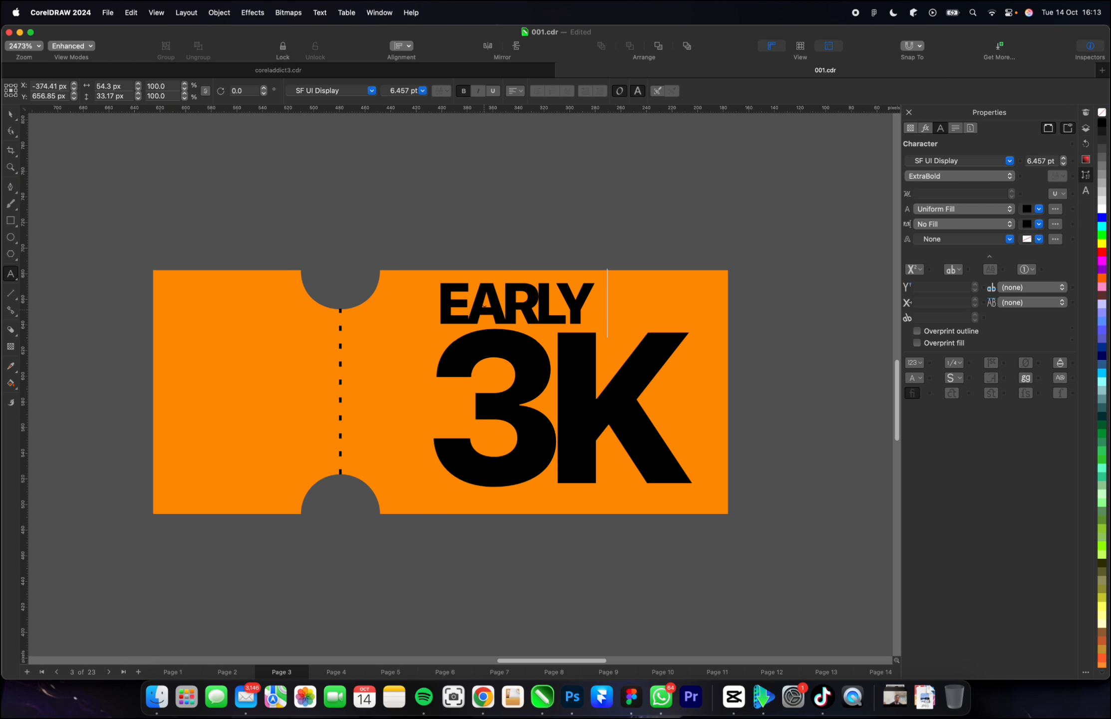
{"action": "type", "text": " BIRD"}
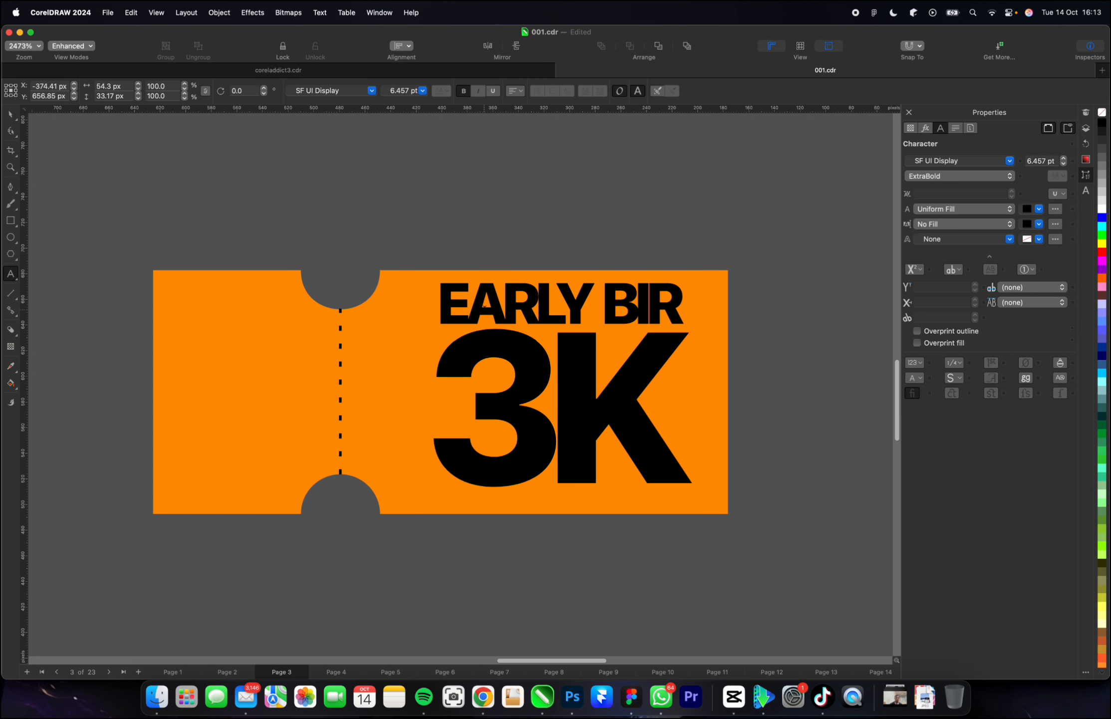
Widen the letter spacing of the EARLY BIRD text to about 217 px wide.
{"action": "left_click", "coordinate": [11, 131]}
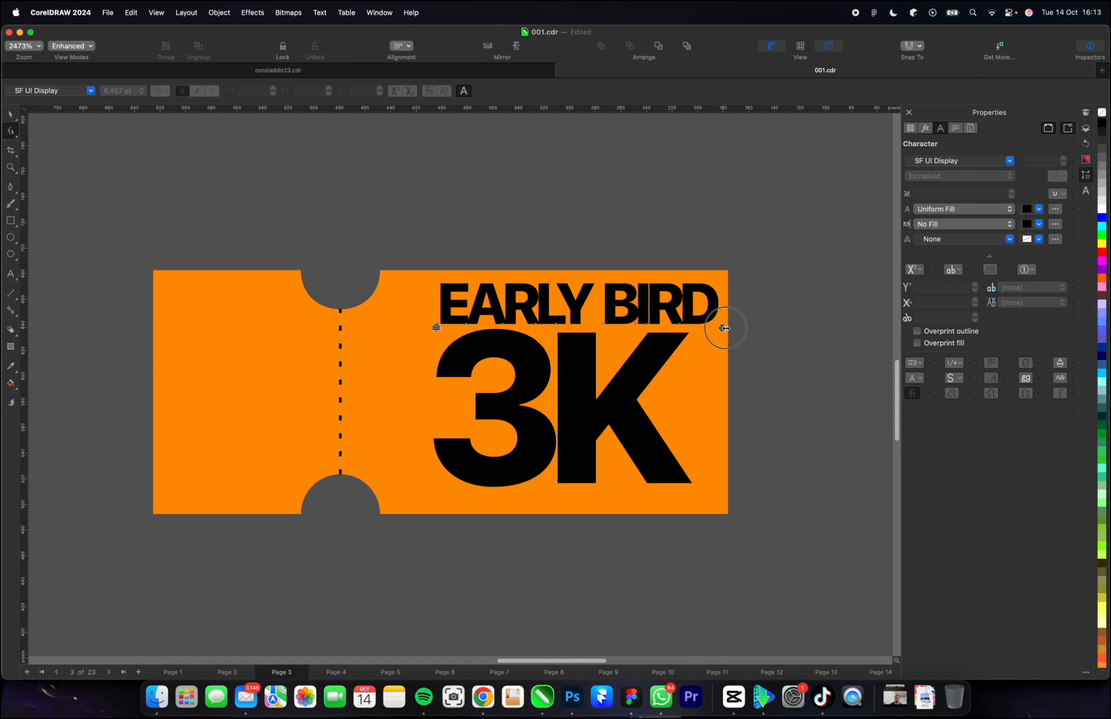
{"action": "left_click_drag", "start_coordinate": [722, 328], "coordinate": [745, 330]}
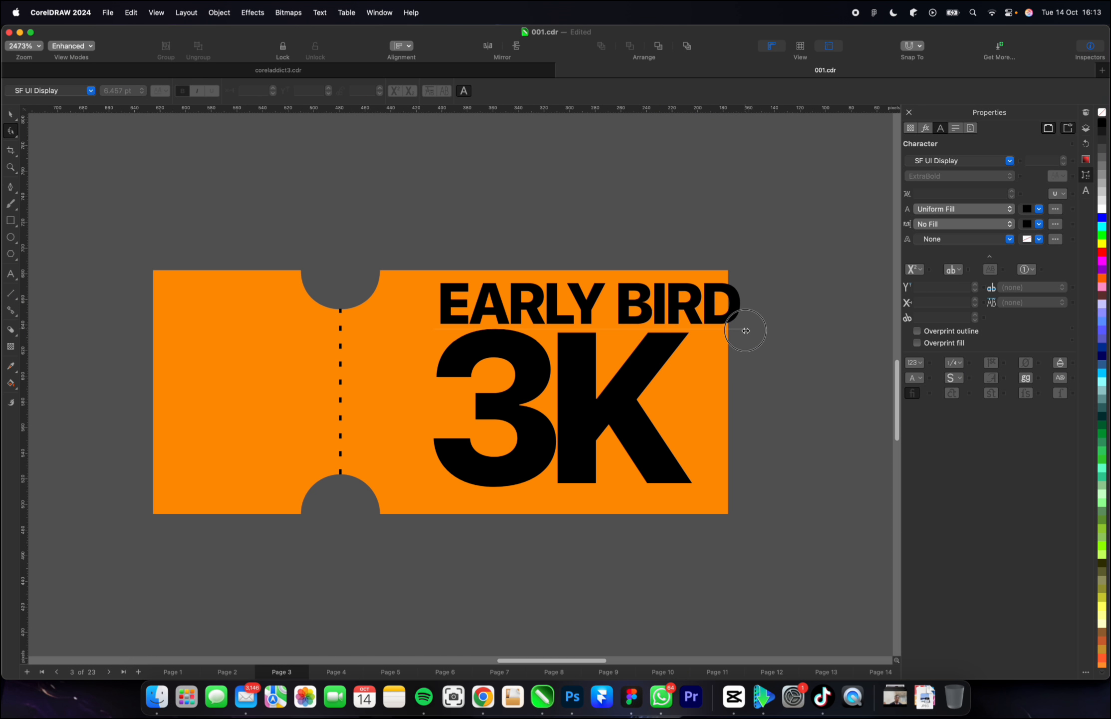
{"action": "key", "text": "space"}
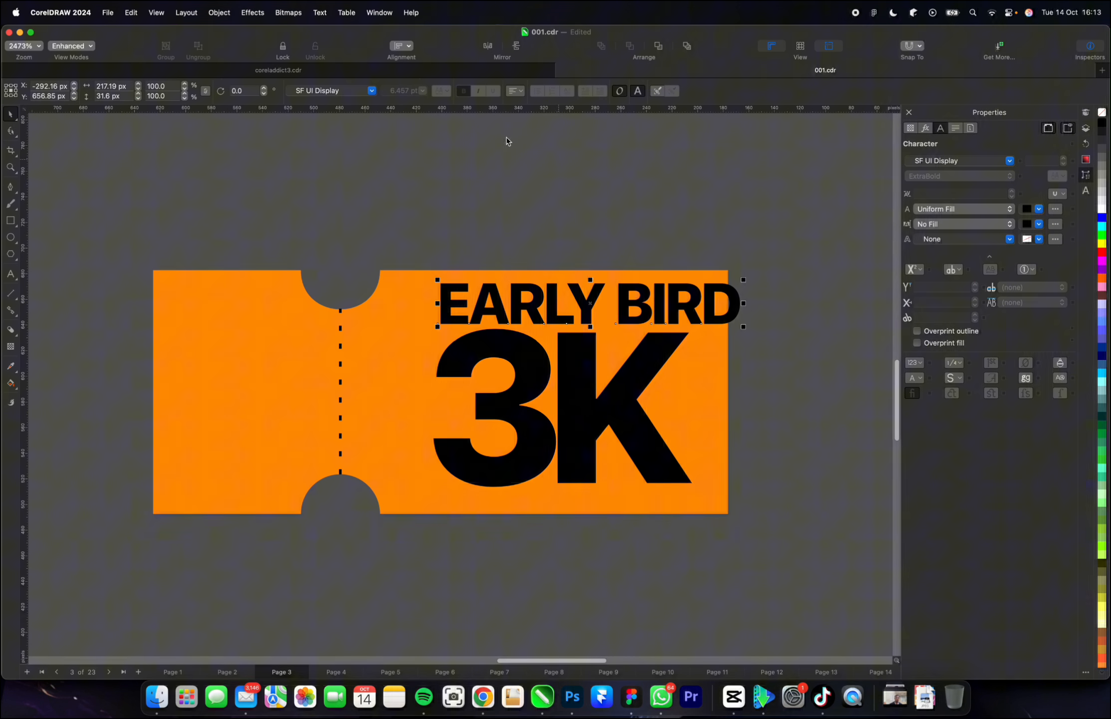
Change the EARLY BIRD text to SF UI Display Light and scale it down to about 106 px wide above the 3K.
{"action": "left_click", "coordinate": [371, 90]}
{"action": "type", "text": "SF "}
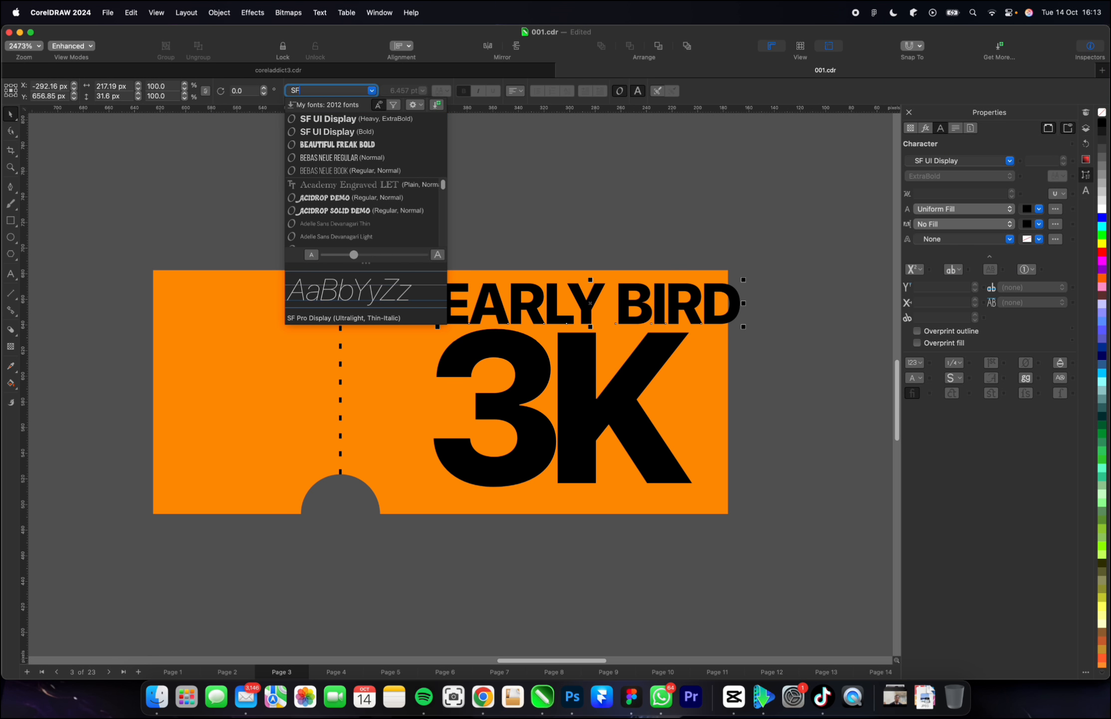
{"action": "type", "text": "UI"}
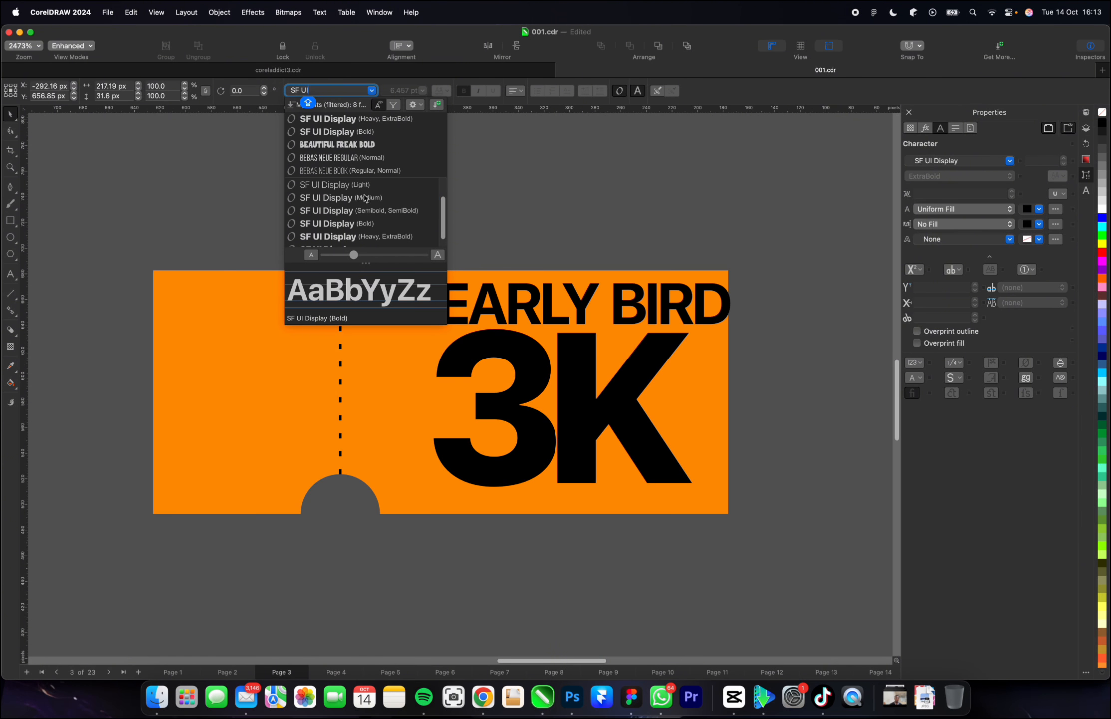
{"action": "left_click", "coordinate": [366, 188]}
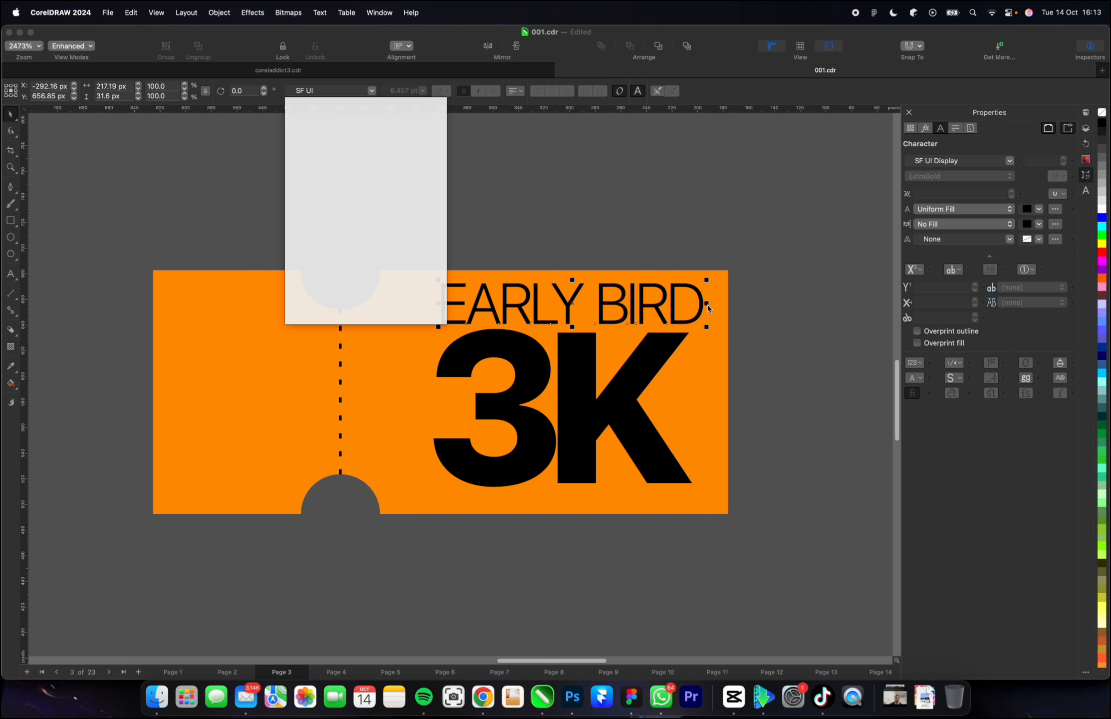
{"action": "left_click_drag", "start_coordinate": [707, 280], "coordinate": [581, 291]}
{"action": "left_click", "coordinate": [627, 238]}
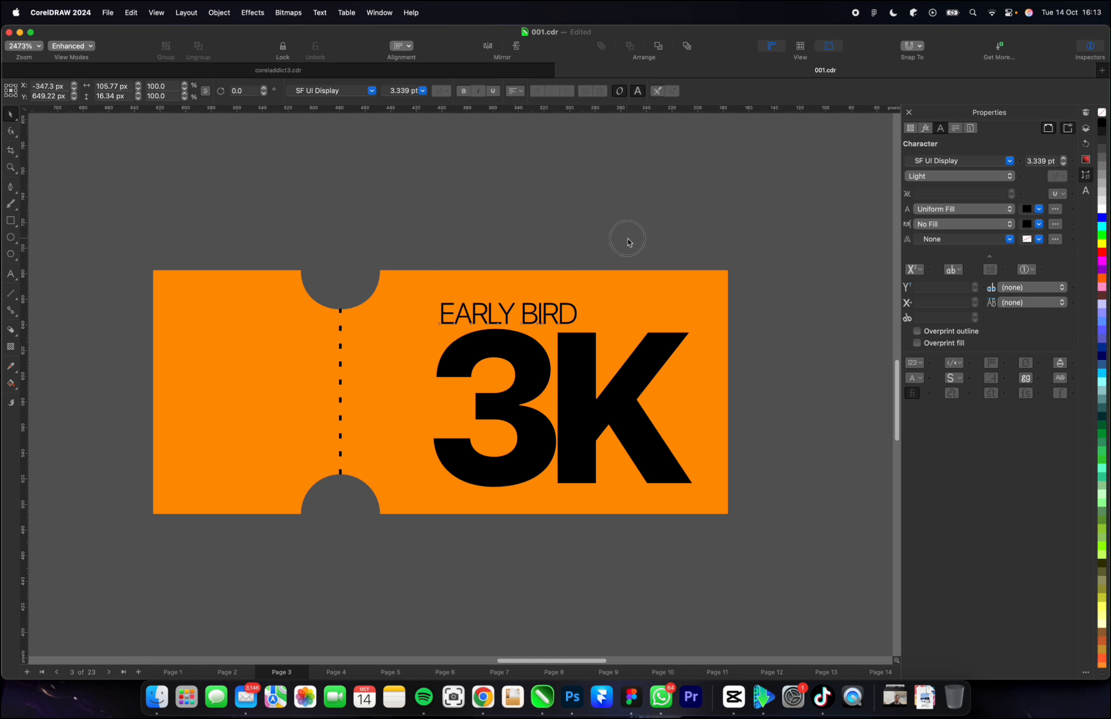
{"action": "left_click", "coordinate": [530, 315]}
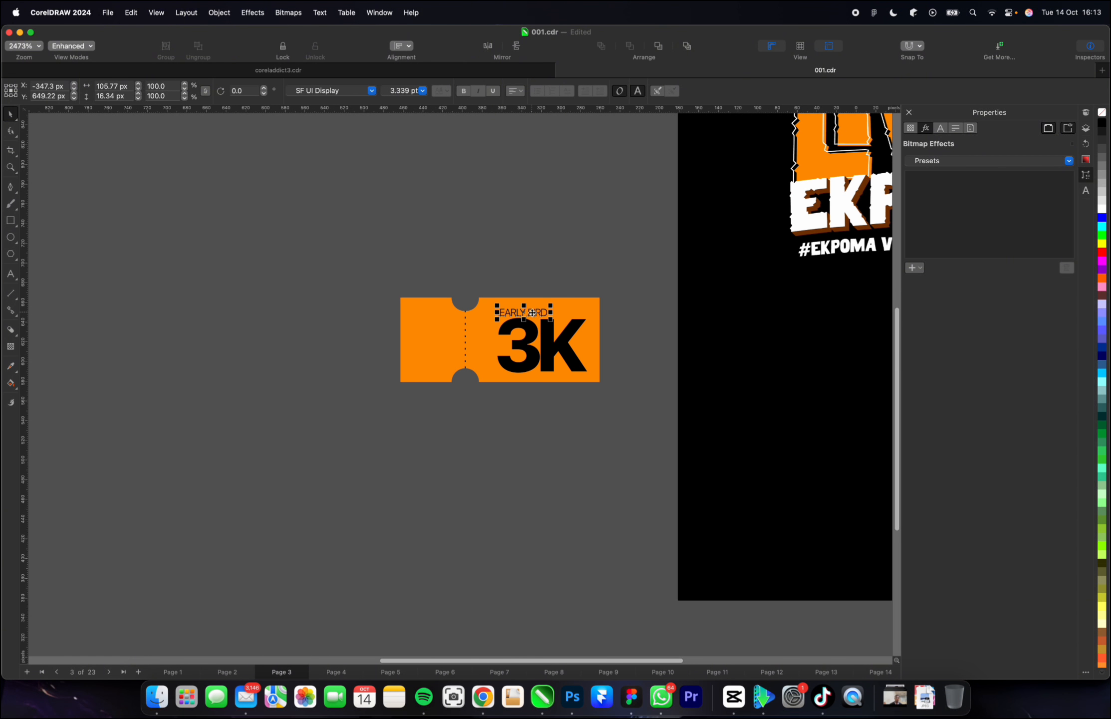
Move the whole ticket with its texts onto the black page below the hashtag tagline and scale it down beneath the title's left edge.
{"action": "scroll", "coordinate": [530, 315], "scroll_direction": "down", "scroll_amount": 3}
{"action": "left_click_drag", "start_coordinate": [636, 283], "coordinate": [486, 394]}
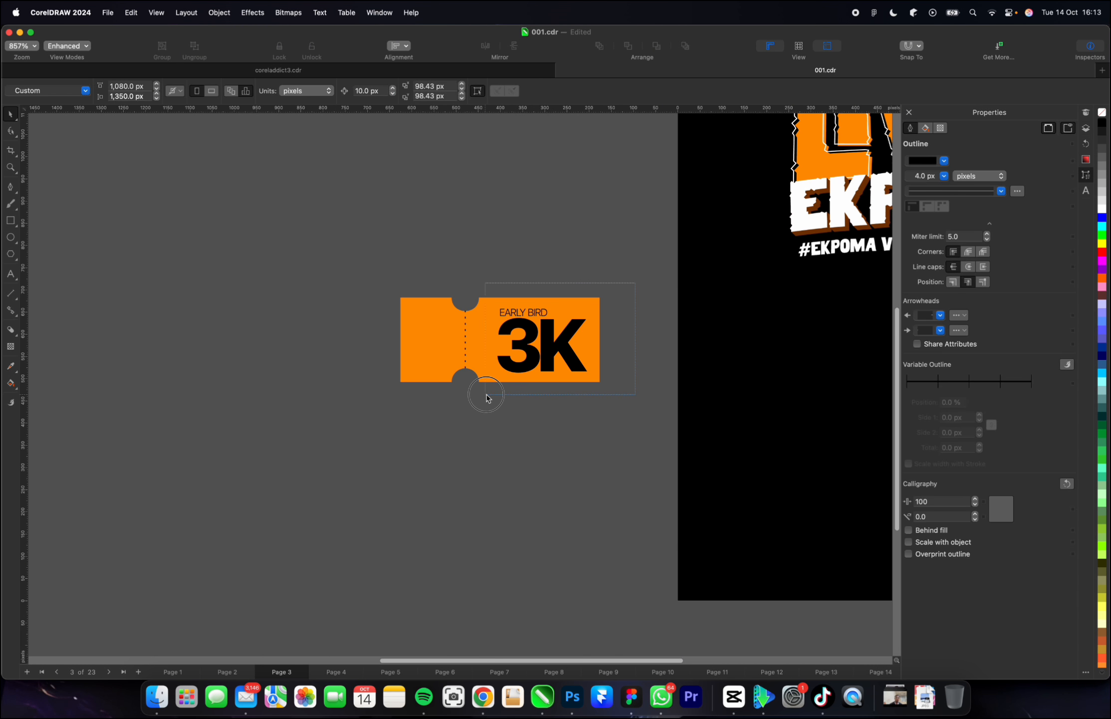
{"action": "scroll", "coordinate": [263, 345], "scroll_direction": "down", "scroll_amount": 2}
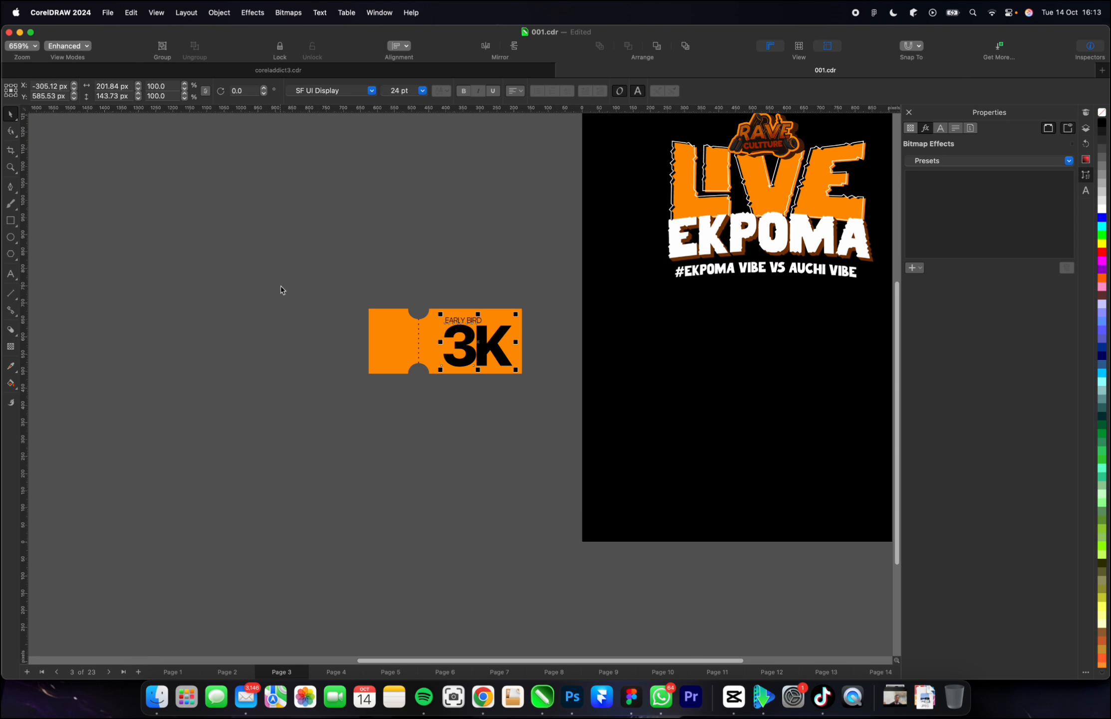
{"action": "left_click_drag", "start_coordinate": [281, 285], "coordinate": [530, 401]}
{"action": "left_click_drag", "start_coordinate": [486, 340], "coordinate": [778, 329]}
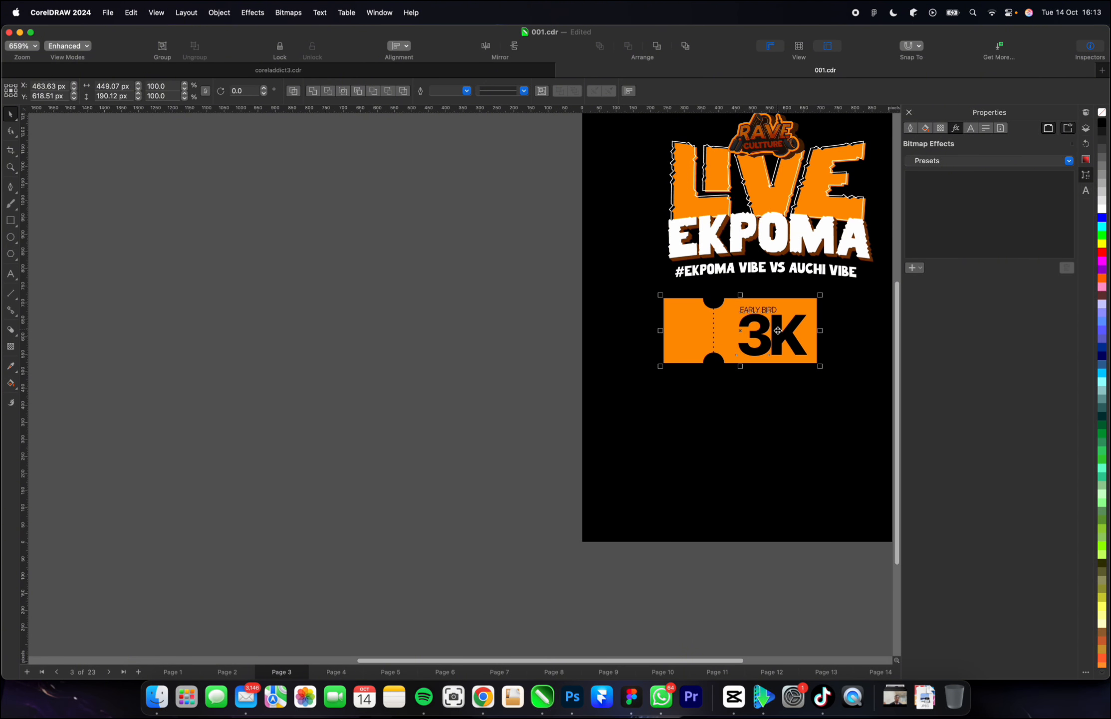
{"action": "left_click_drag", "start_coordinate": [820, 366], "coordinate": [742, 334]}
{"action": "scroll", "coordinate": [784, 333], "scroll_direction": "up", "scroll_amount": 2}
{"action": "left_click_drag", "start_coordinate": [687, 308], "coordinate": [692, 316]}
{"action": "left_click", "coordinate": [768, 308]}
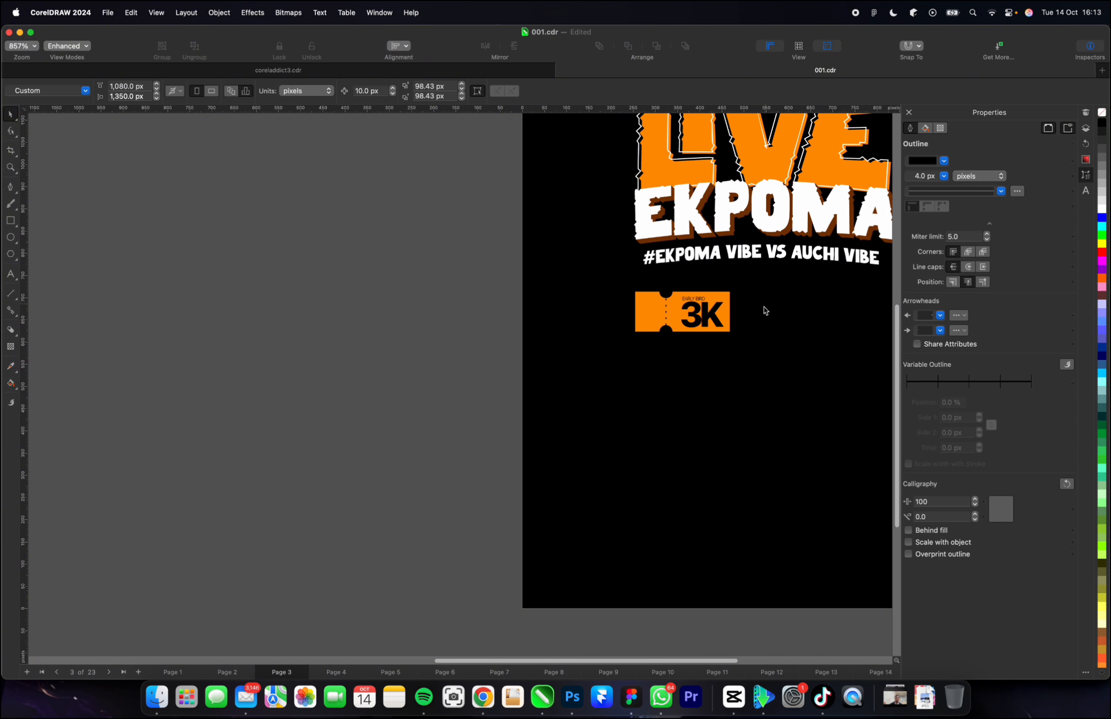
Widen the letter spacing of the ticket's EARLY BIRD text to about 63 px wide and move it slightly up from the 3K.
{"action": "scroll", "coordinate": [762, 312], "scroll_direction": "up", "scroll_amount": 1}
{"action": "scroll", "coordinate": [762, 313], "scroll_direction": "up", "scroll_amount": 2}
{"action": "left_click", "coordinate": [614, 288]}
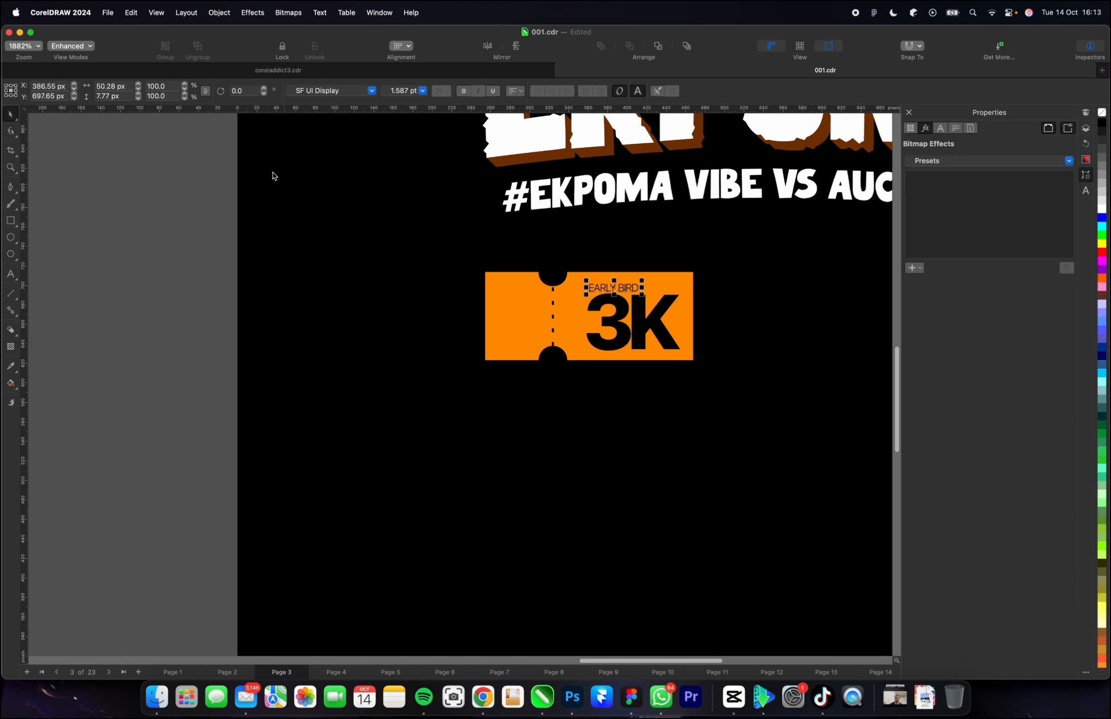
{"action": "left_click", "coordinate": [15, 133]}
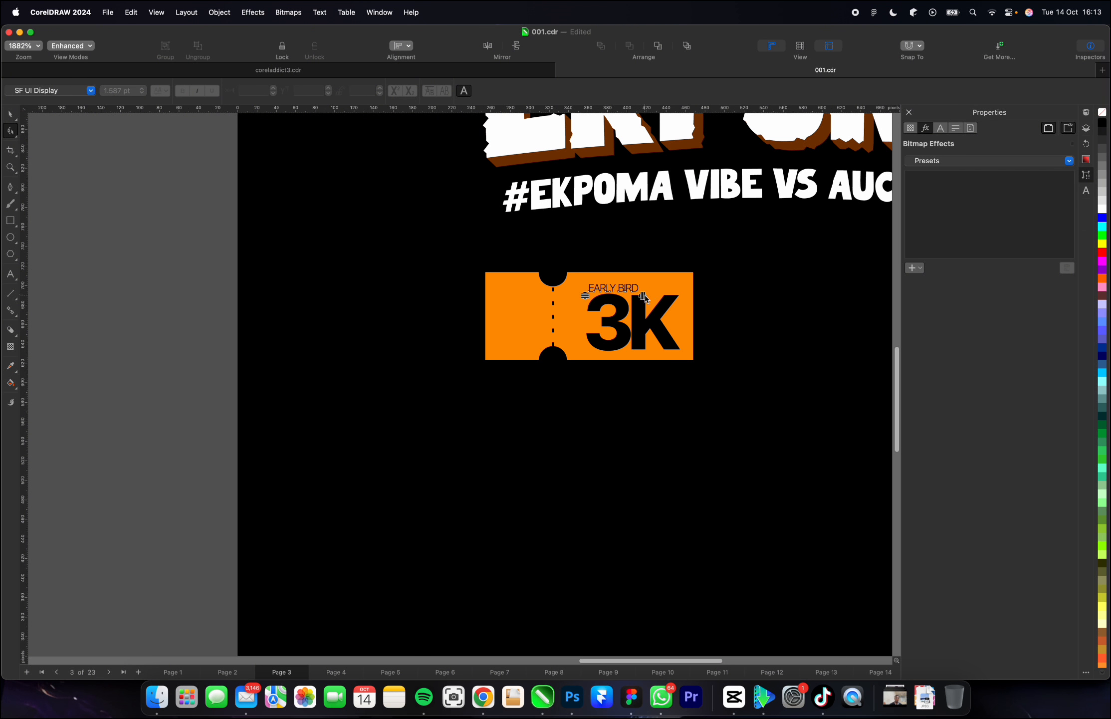
{"action": "left_click_drag", "start_coordinate": [642, 295], "coordinate": [654, 297]}
{"action": "scroll", "coordinate": [613, 289], "scroll_direction": "up", "scroll_amount": 1}
{"action": "key", "text": "space"}
{"action": "scroll", "coordinate": [619, 288], "scroll_direction": "up", "scroll_amount": 3}
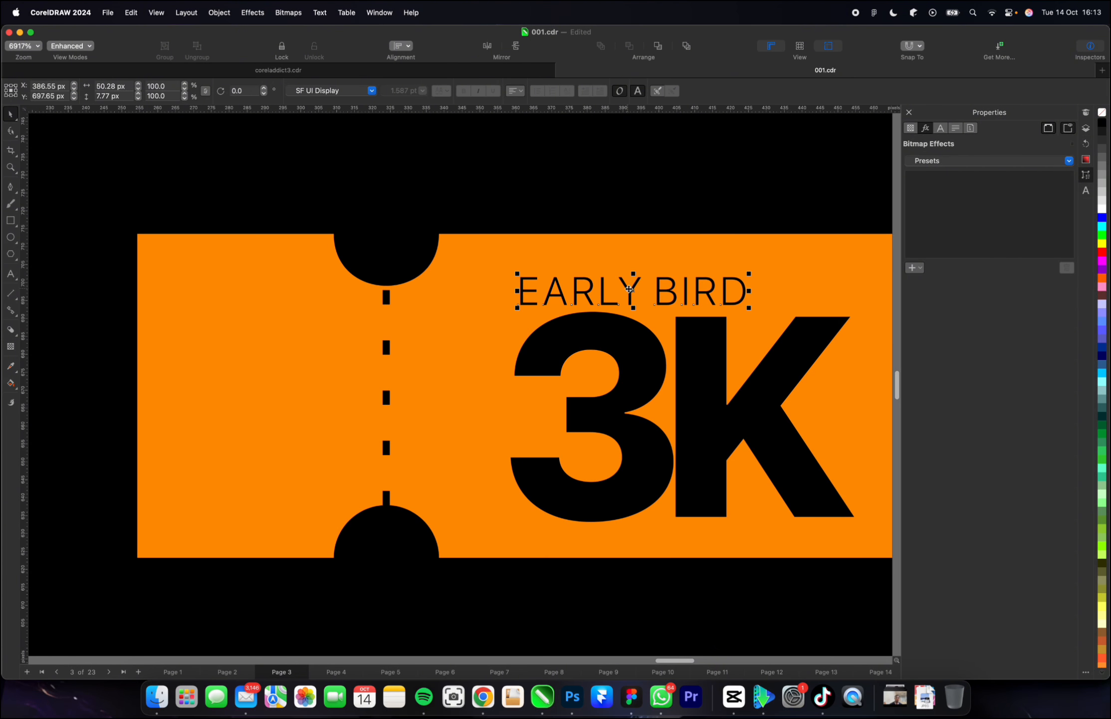
{"action": "left_click", "coordinate": [628, 288]}
{"action": "scroll", "coordinate": [446, 297], "scroll_direction": "down", "scroll_amount": 3}
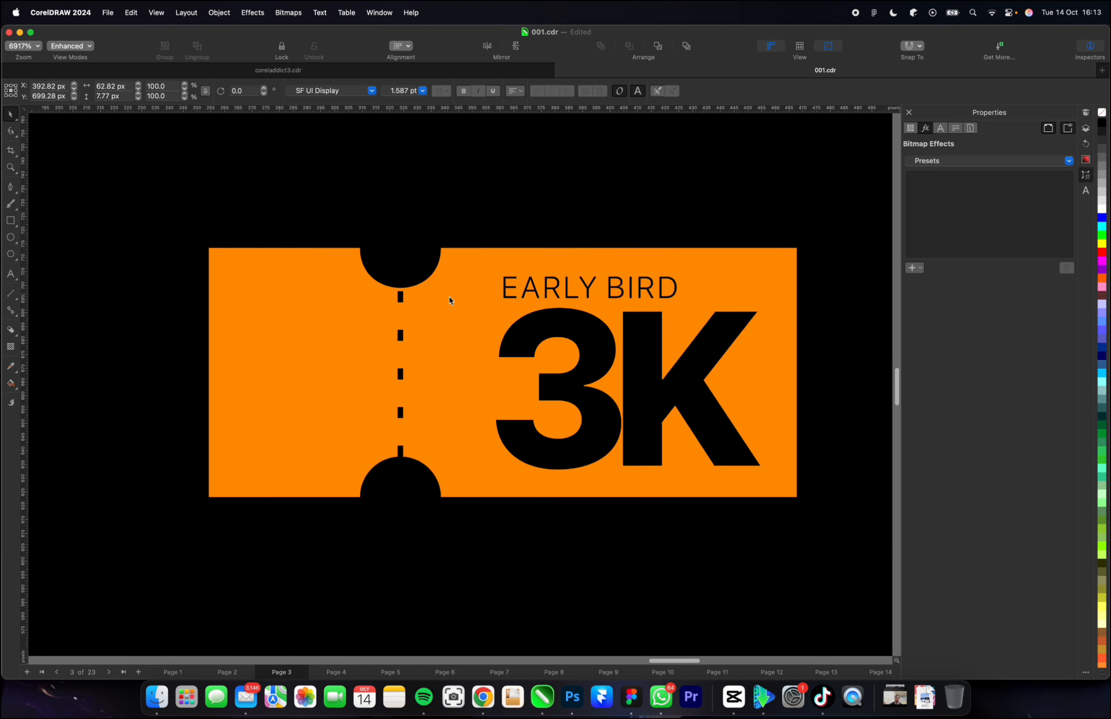
{"action": "left_click", "coordinate": [153, 305]}
Duplicate the complete EARLY BIRD ticket and place the copy directly to its right with a small gap.
{"action": "scroll", "coordinate": [513, 369], "scroll_direction": "down", "scroll_amount": 3}
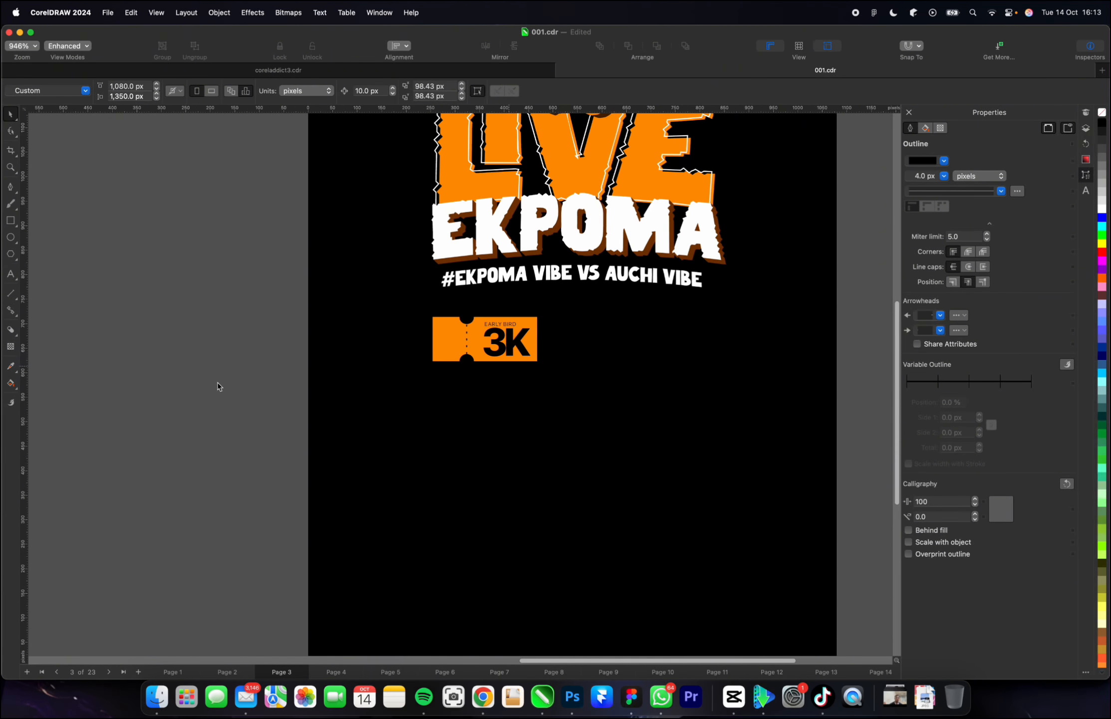
{"action": "scroll", "coordinate": [325, 379], "scroll_direction": "down", "scroll_amount": 2}
{"action": "scroll", "coordinate": [306, 376], "scroll_direction": "up", "scroll_amount": 1}
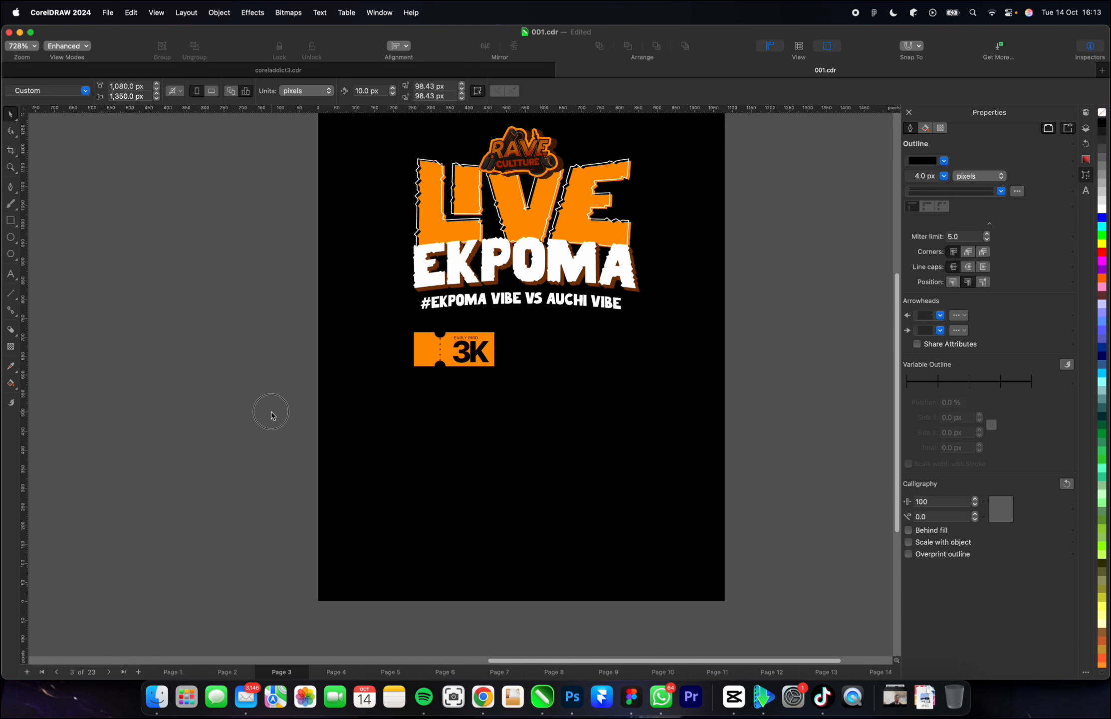
{"action": "mouse_move", "coordinate": [284, 409]}
{"action": "left_mouse_down"}
{"action": "mouse_move", "coordinate": [543, 340]}
{"action": "mouse_move", "coordinate": [599, 310]}
{"action": "left_mouse_up"}
{"action": "left_click_drag", "start_coordinate": [499, 370], "coordinate": [529, 348]}
Change the price text on the duplicated ticket to "6K".
{"action": "scroll", "coordinate": [624, 359], "scroll_direction": "up", "scroll_amount": 2}
{"action": "scroll", "coordinate": [444, 352], "scroll_direction": "up", "scroll_amount": 4}
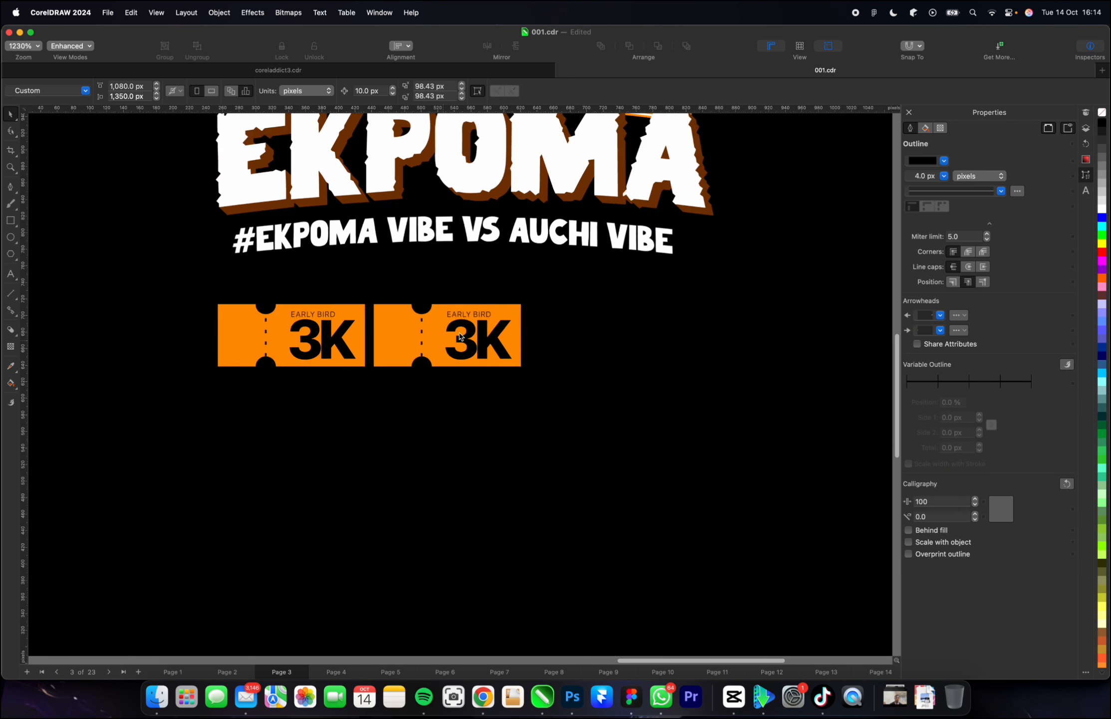
{"action": "double_click", "coordinate": [492, 344]}
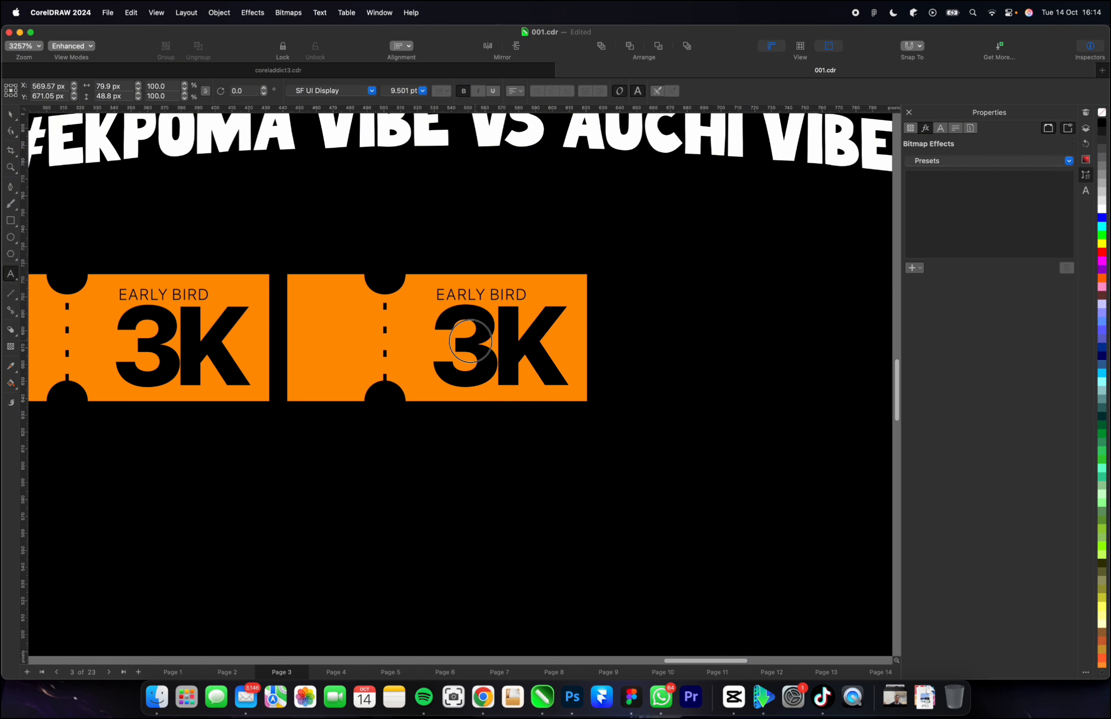
{"action": "left_click_drag", "start_coordinate": [492, 344], "coordinate": [430, 341]}
{"action": "type", "text": "6"}
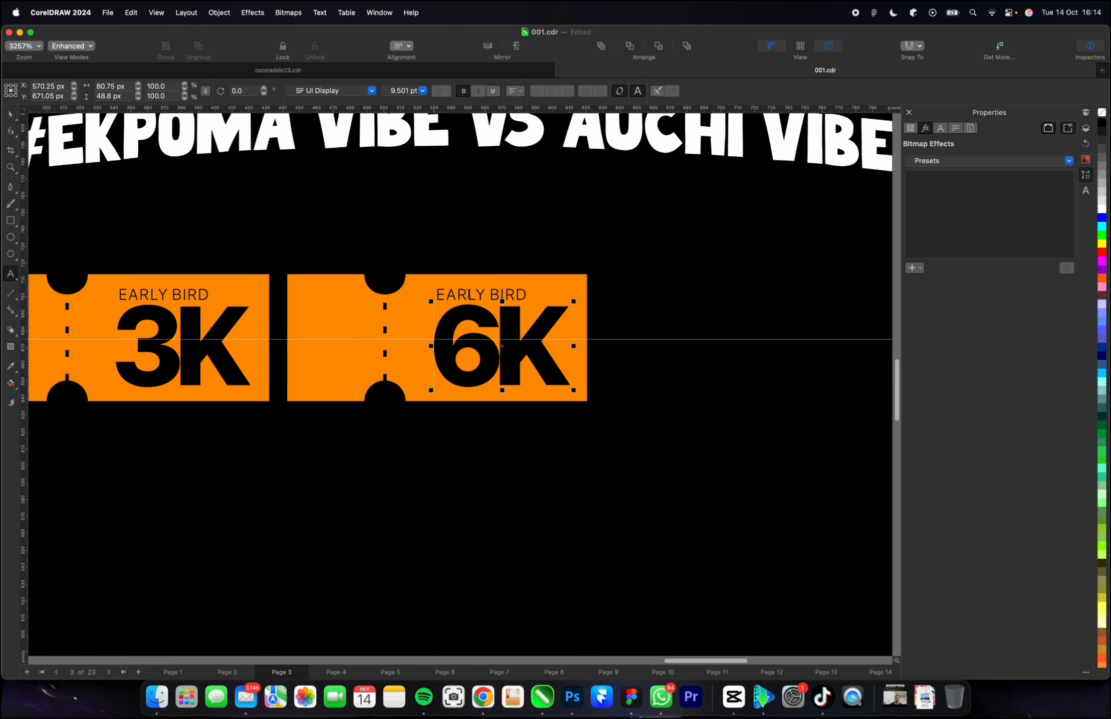
Replace the EARLY BIRD label on the 6K ticket with "RELEASE".
{"action": "double_click", "coordinate": [468, 299]}
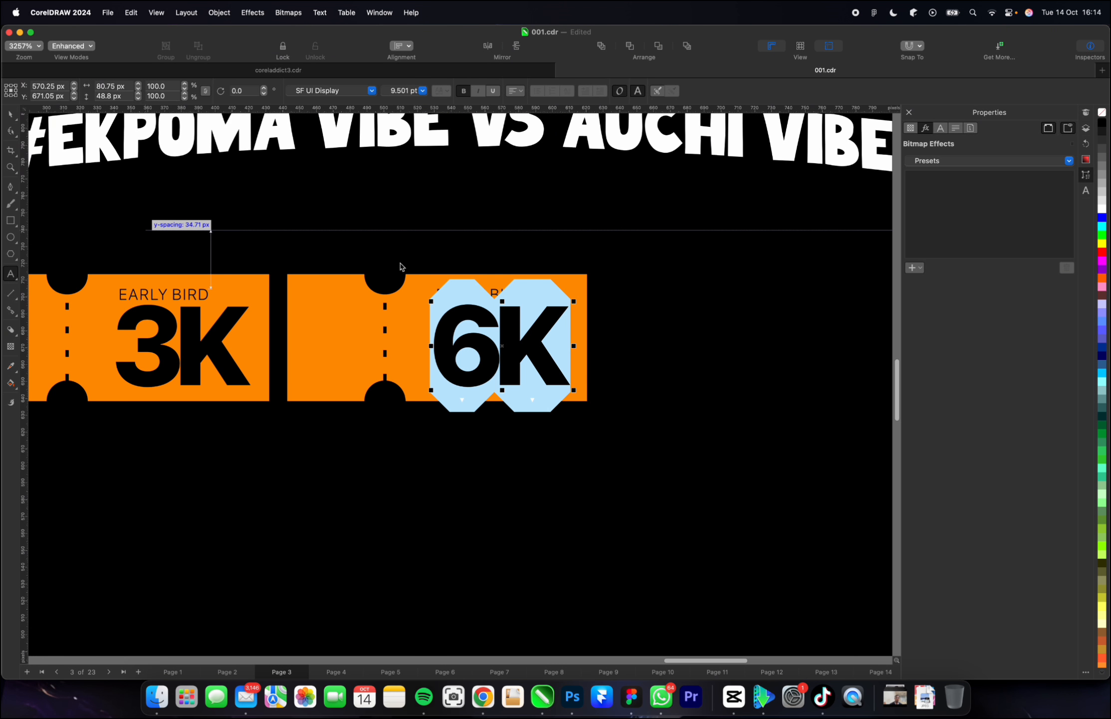
{"action": "key", "text": "Escape"}
{"action": "left_click", "coordinate": [479, 291]}
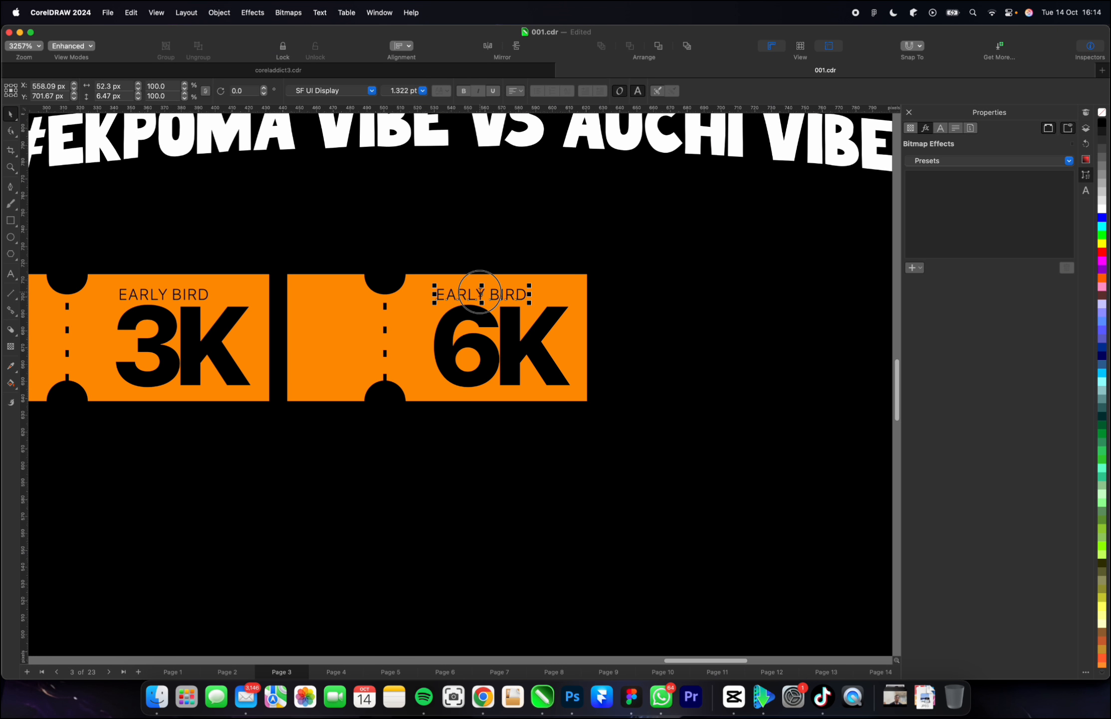
{"action": "double_click", "coordinate": [480, 292]}
{"action": "key", "text": "super+a"}
{"action": "type", "text": "RE"}
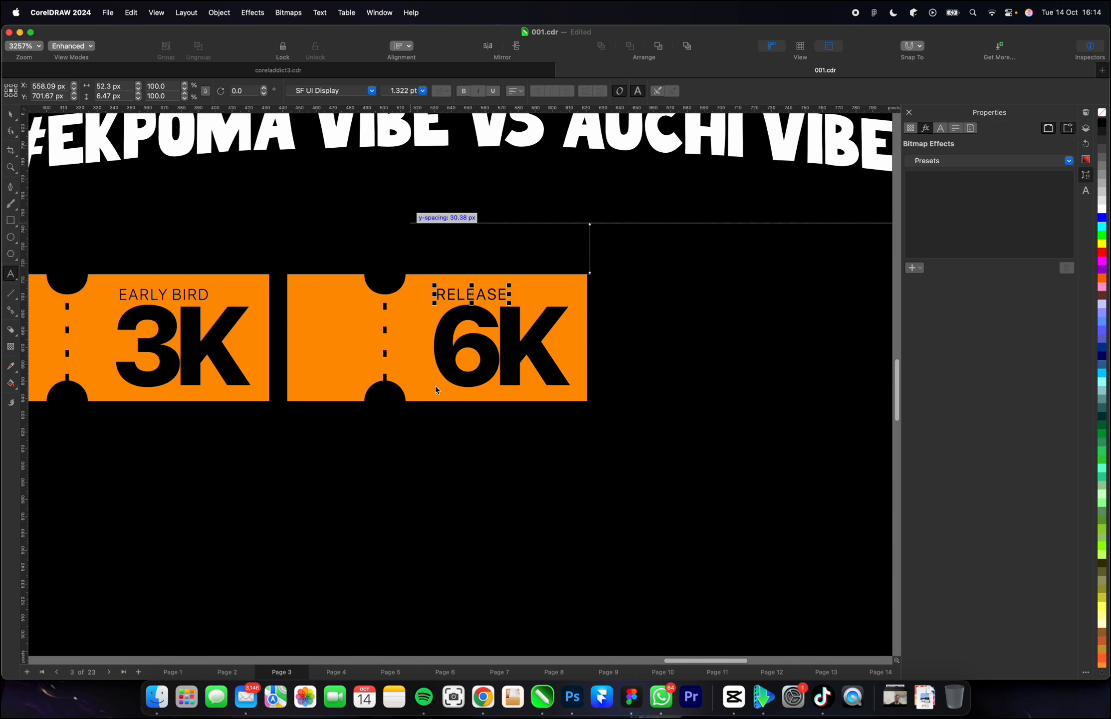
Fill the 6K ticket's background shape with dark green.
{"action": "scroll", "coordinate": [340, 358], "scroll_direction": "down", "scroll_amount": 3}
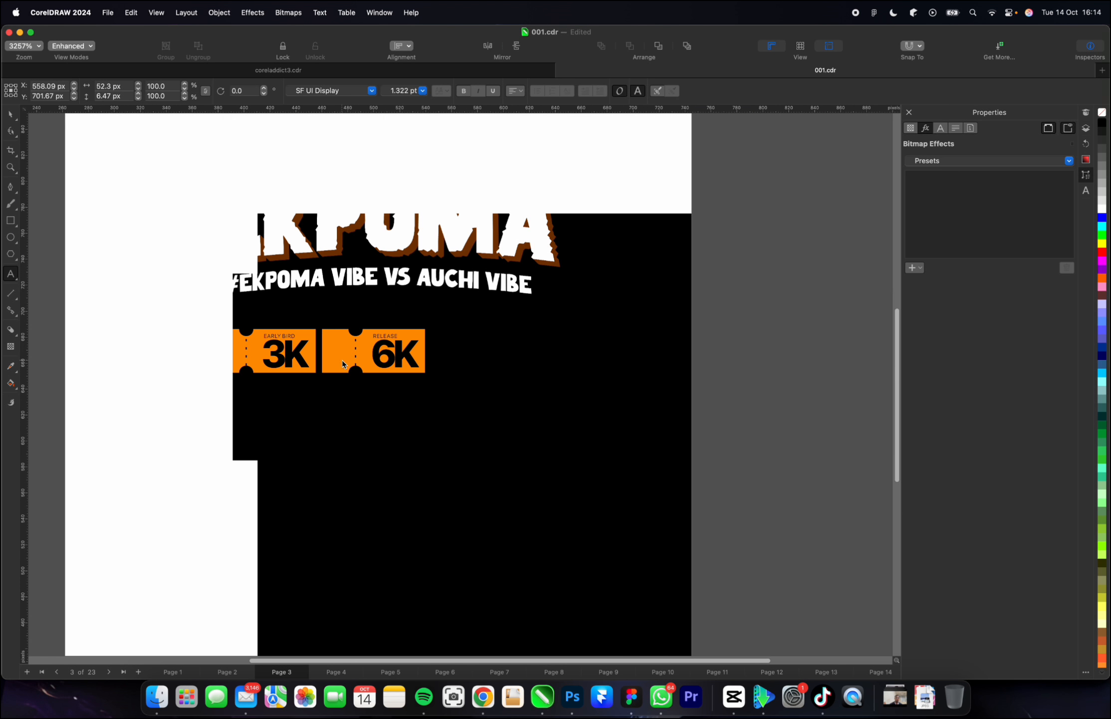
{"action": "left_click", "coordinate": [340, 363]}
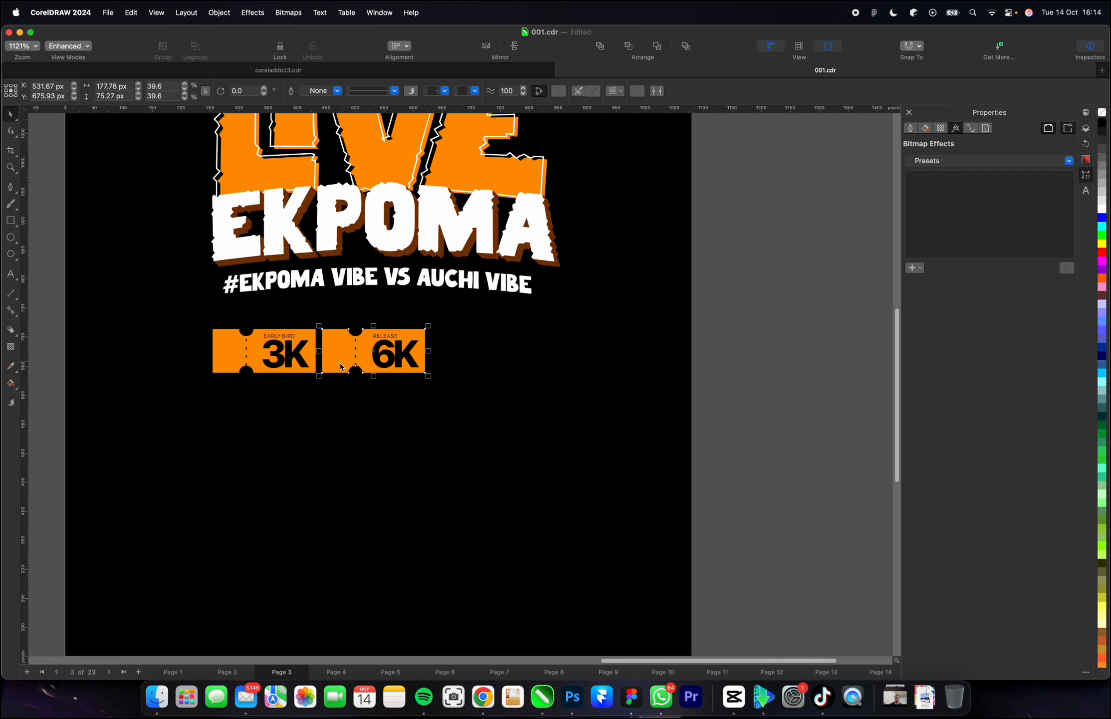
{"action": "left_click", "coordinate": [1102, 235]}
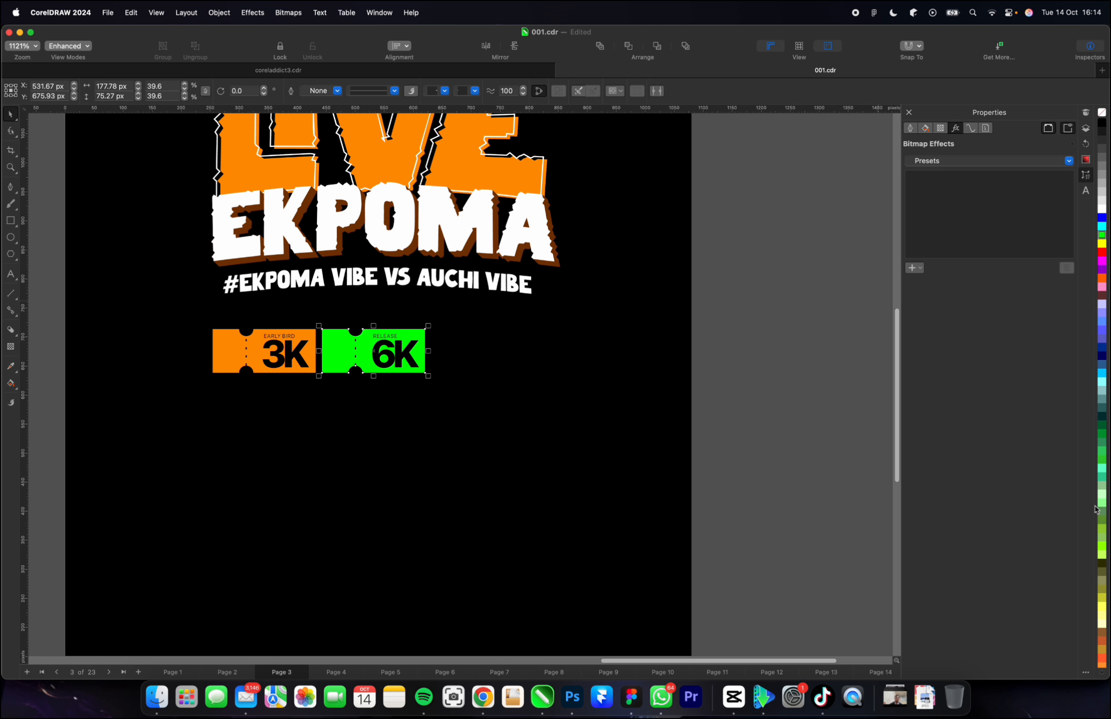
{"action": "left_click", "coordinate": [1102, 434]}
{"action": "left_click", "coordinate": [1102, 426]}
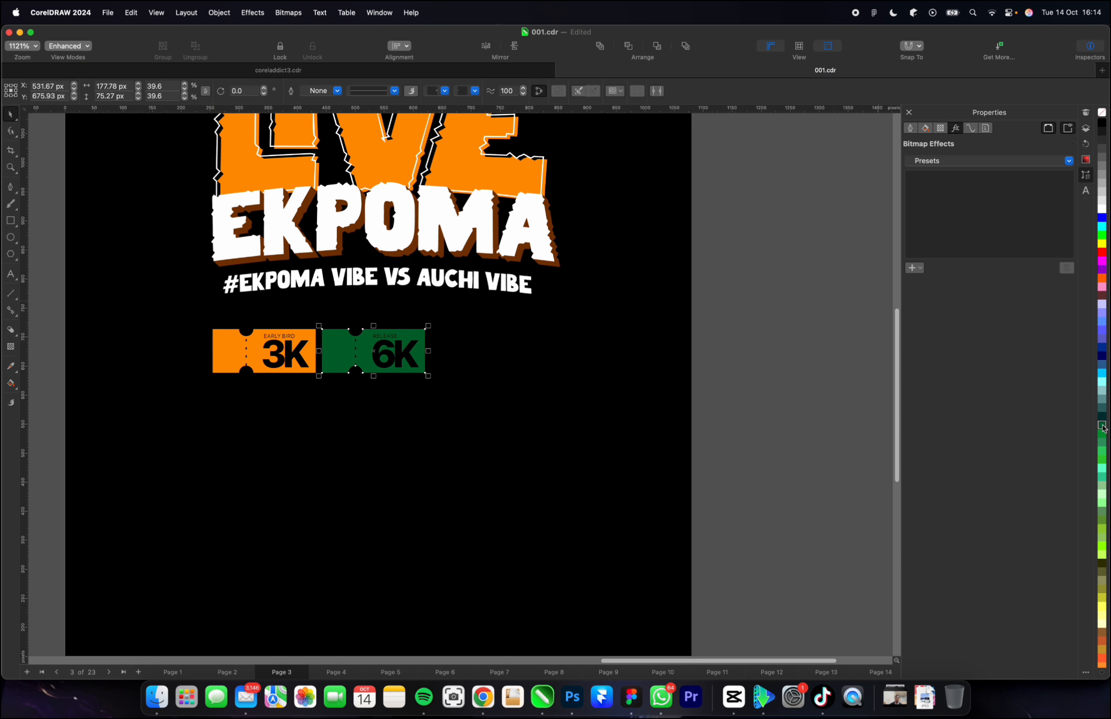
Fill the 6K ticket's background with bright green and colour its price and RELEASE label white.
{"action": "left_click", "coordinate": [1102, 458]}
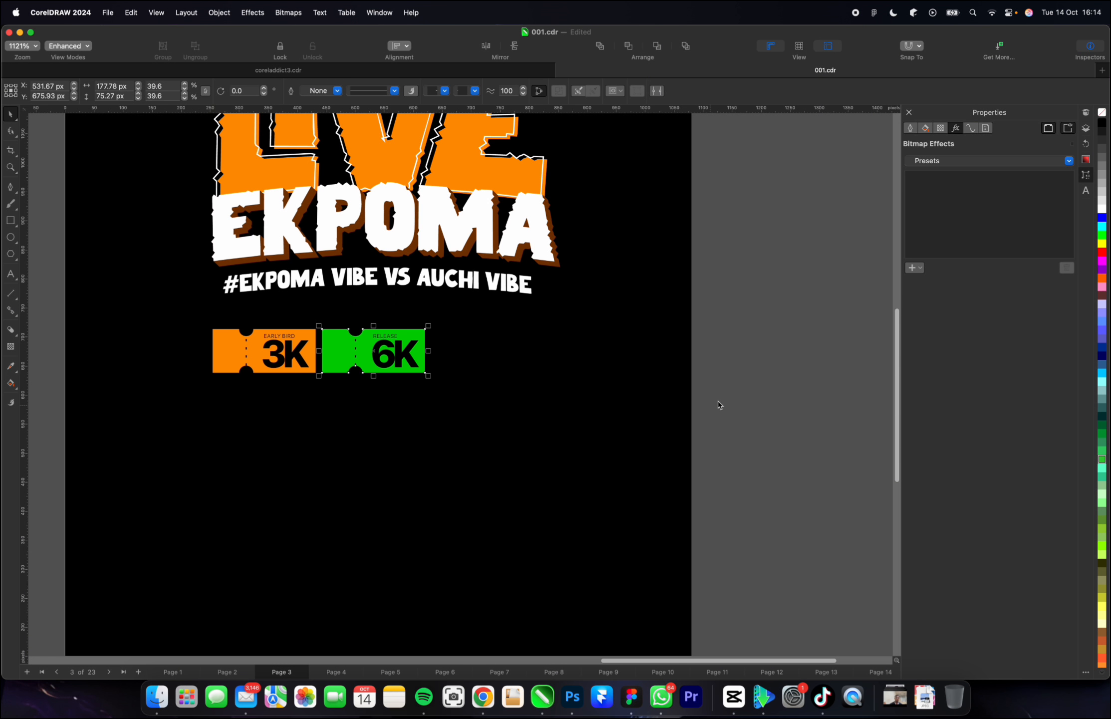
{"action": "scroll", "coordinate": [718, 404], "scroll_direction": "down", "scroll_amount": 2}
{"action": "scroll", "coordinate": [537, 364], "scroll_direction": "up", "scroll_amount": 2}
{"action": "left_click", "coordinate": [514, 370]}
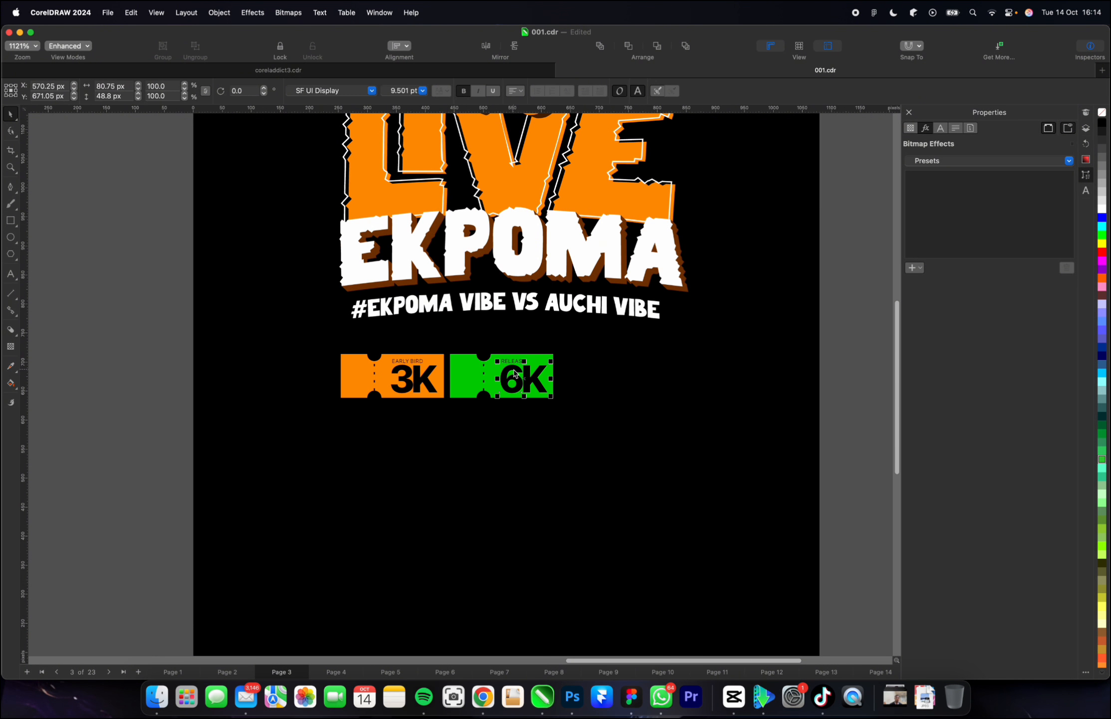
{"action": "left_click_drag", "start_coordinate": [856, 444], "coordinate": [492, 332]}
{"action": "left_click", "coordinate": [1102, 209]}
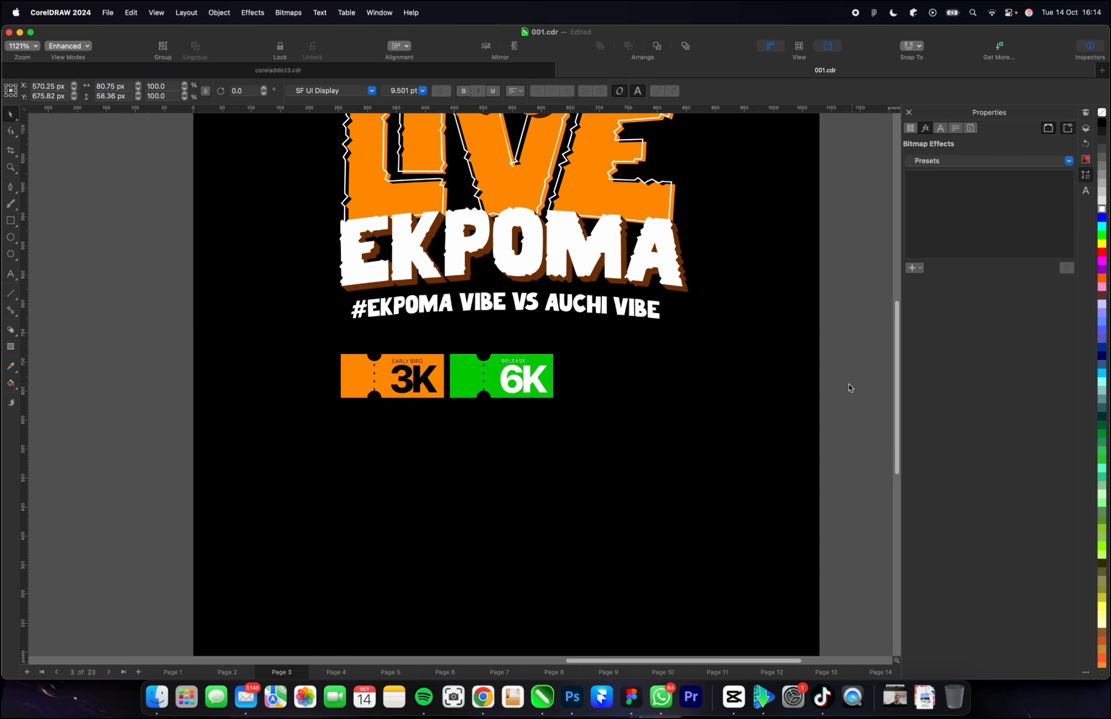
{"action": "left_click", "coordinate": [559, 392]}
Try a white outline colour on the dashed tear line of the 6K ticket.
{"action": "scroll", "coordinate": [507, 373], "scroll_direction": "down", "scroll_amount": 2}
{"action": "scroll", "coordinate": [507, 373], "scroll_direction": "up", "scroll_amount": 2}
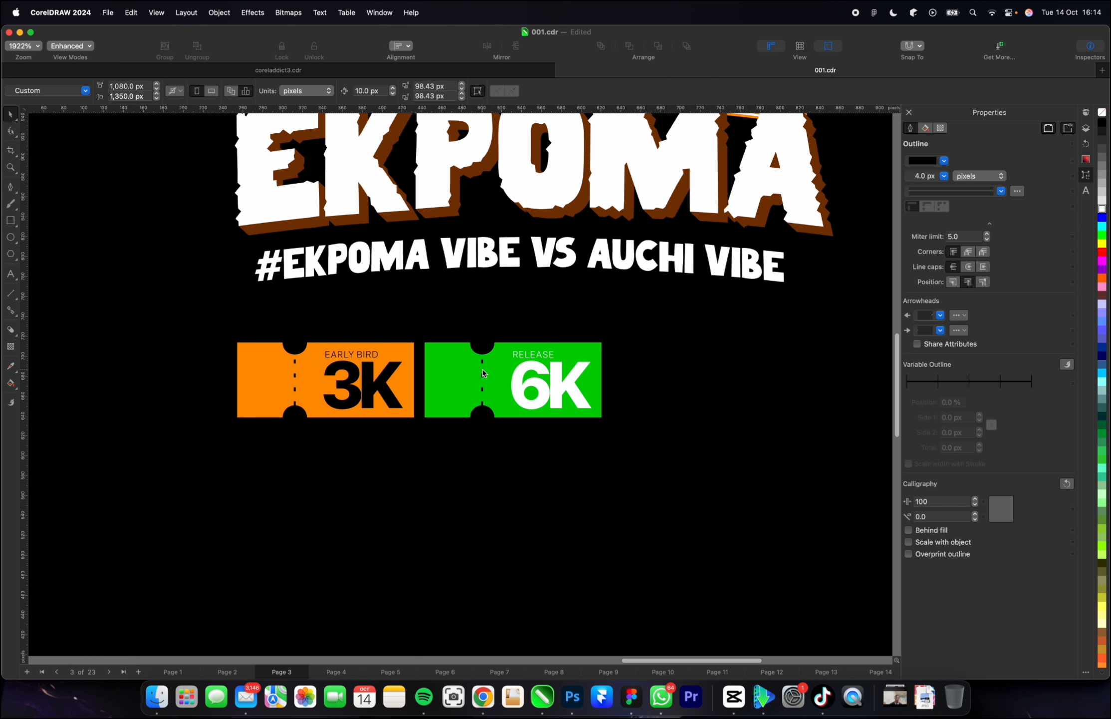
{"action": "left_click", "coordinate": [482, 364]}
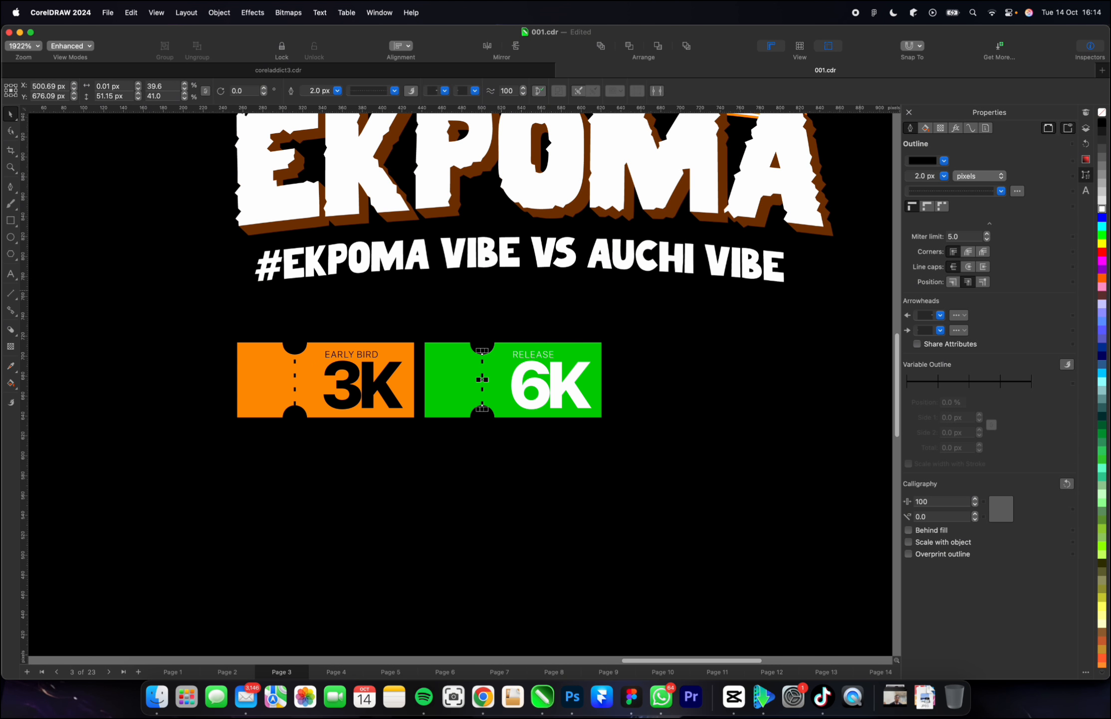
{"action": "right_click", "coordinate": [1103, 210]}
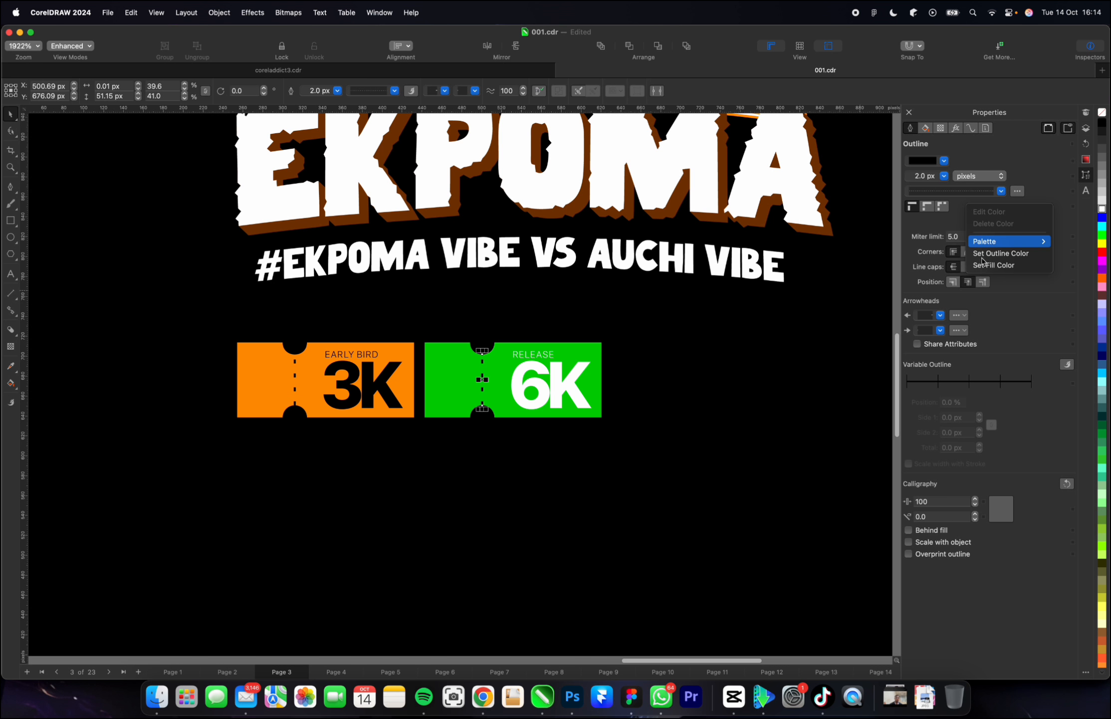
{"action": "left_click", "coordinate": [1002, 254]}
{"action": "scroll", "coordinate": [465, 292], "scroll_direction": "down", "scroll_amount": 3}
{"action": "left_click", "coordinate": [778, 381]}
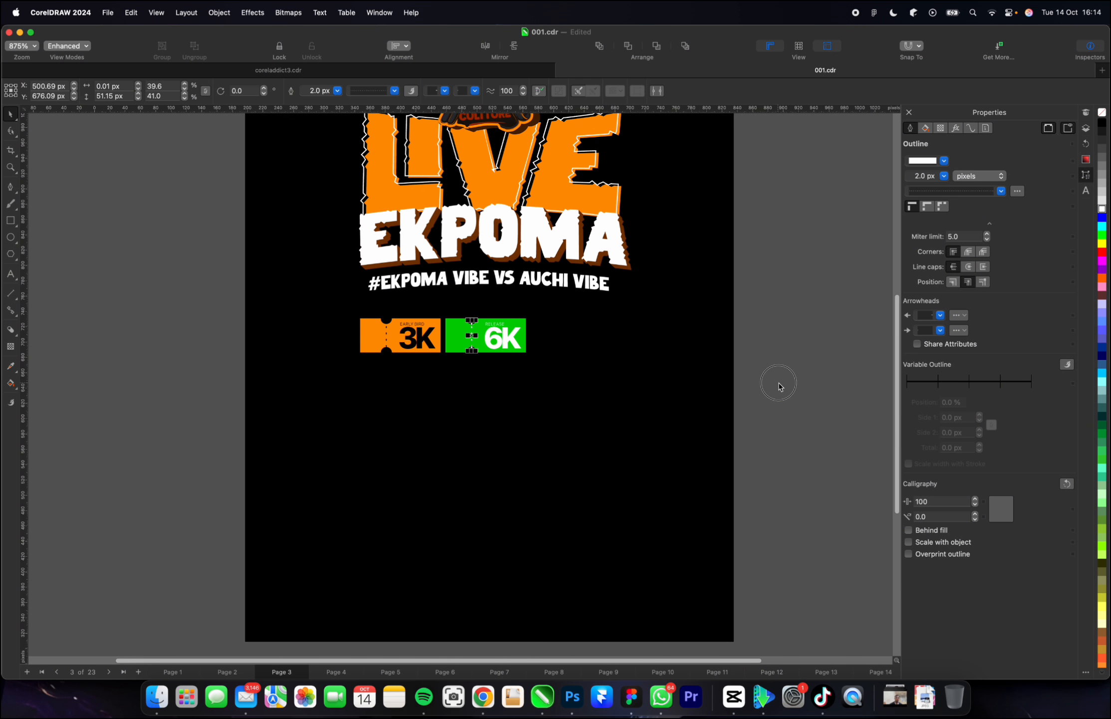
{"action": "scroll", "coordinate": [508, 347], "scroll_direction": "up", "scroll_amount": 2}
{"action": "scroll", "coordinate": [508, 350], "scroll_direction": "up", "scroll_amount": 2}
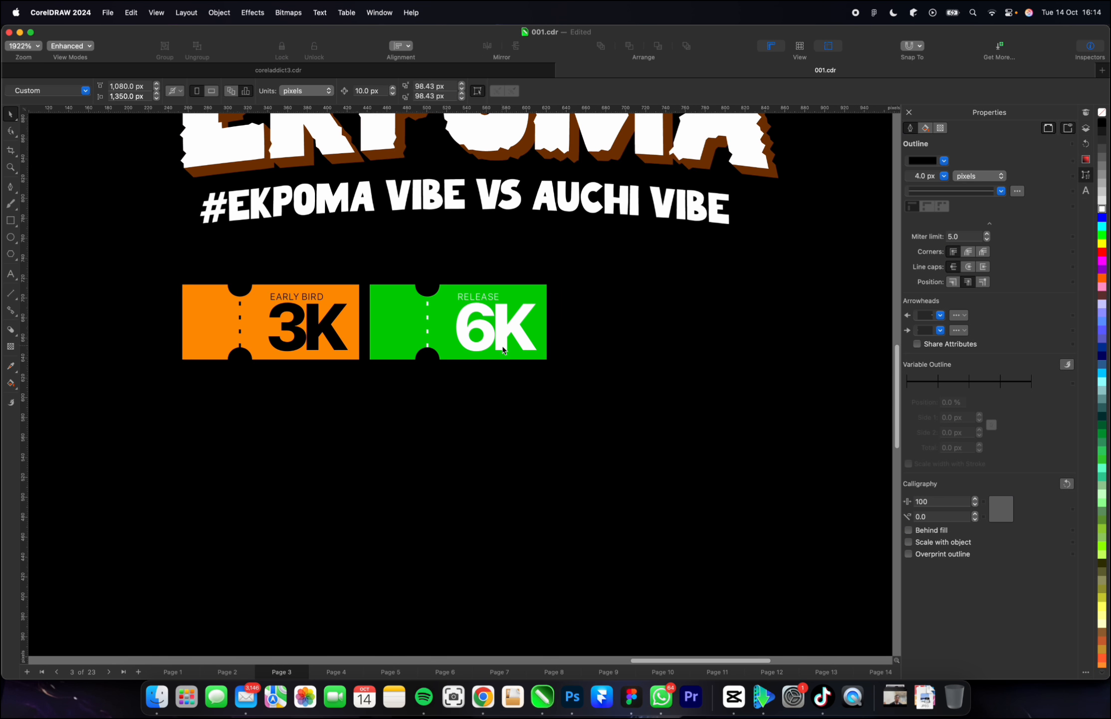
{"action": "scroll", "coordinate": [493, 344], "scroll_direction": "down", "scroll_amount": 3}
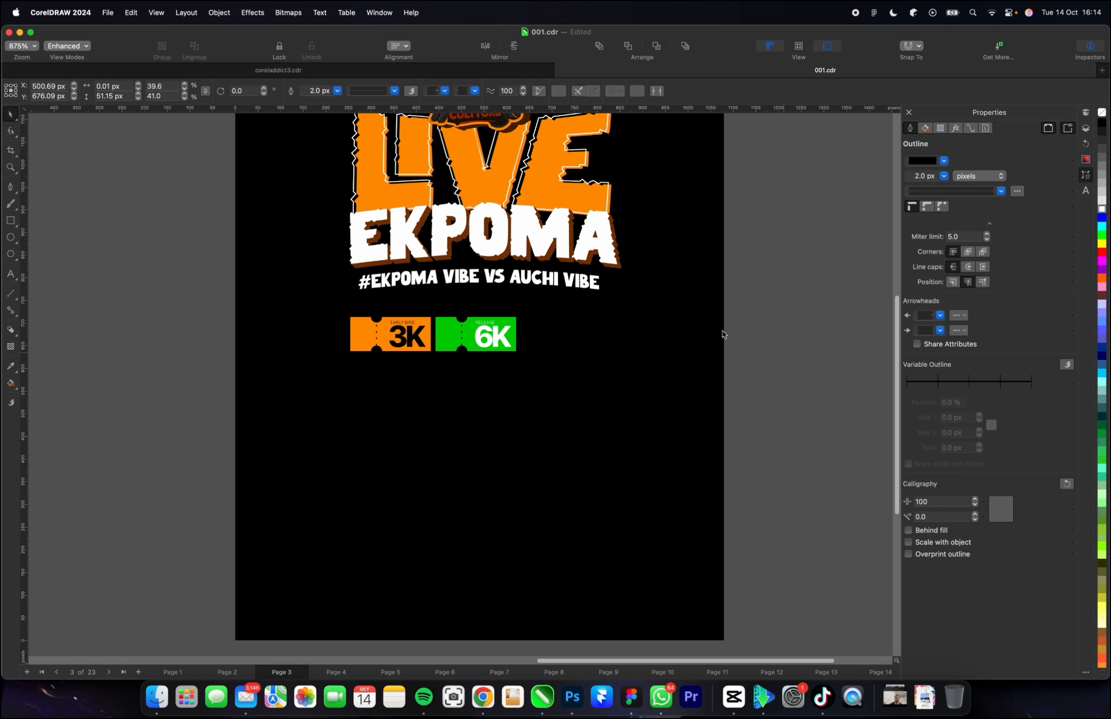
Duplicate the complete green 6K ticket and place the copy directly to its right with the same small gap.
{"action": "scroll", "coordinate": [507, 345], "scroll_direction": "up", "scroll_amount": 2}
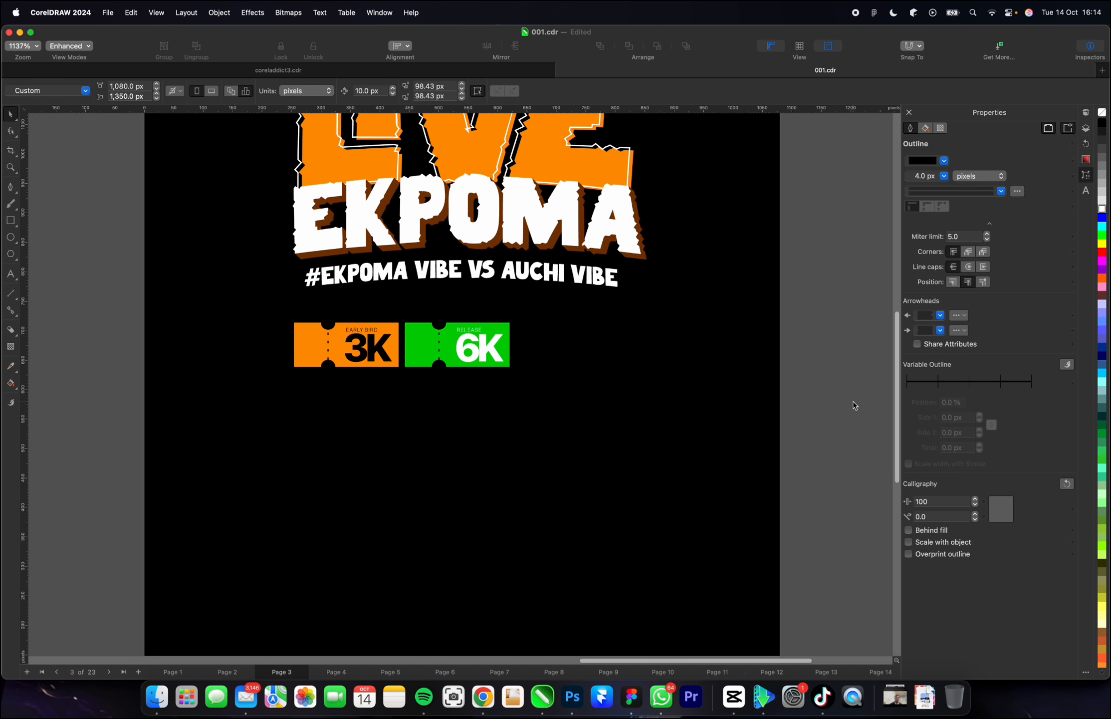
{"action": "left_click_drag", "start_coordinate": [834, 411], "coordinate": [383, 310]}
{"action": "left_click_drag", "start_coordinate": [438, 344], "coordinate": [533, 348]}
{"action": "left_click", "coordinate": [799, 364]}
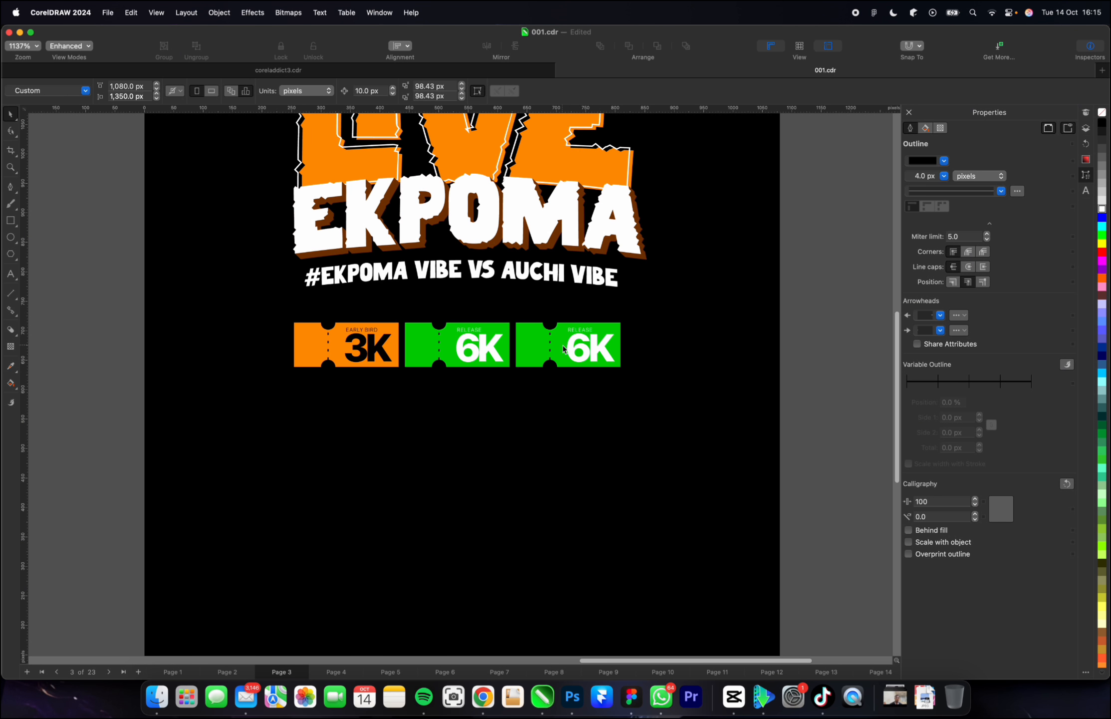
Fill the third ticket's background with red and change its price text to "8K".
{"action": "left_click", "coordinate": [564, 349]}
{"action": "left_click", "coordinate": [1102, 252]}
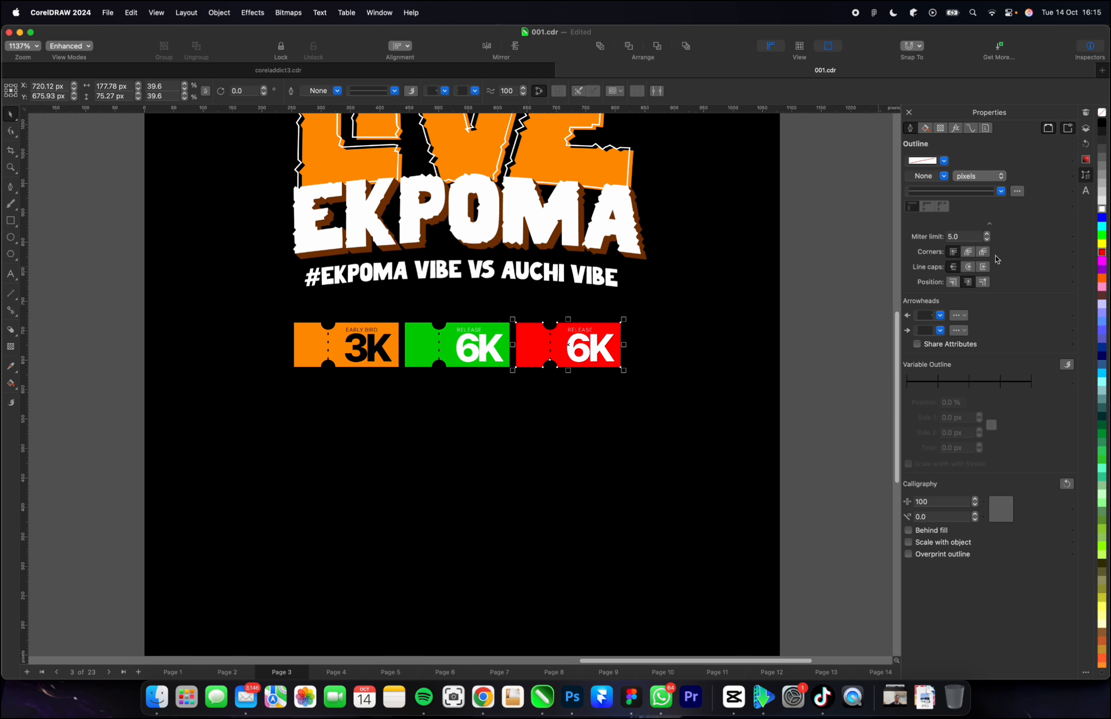
{"action": "double_click", "coordinate": [588, 352]}
{"action": "left_click_drag", "start_coordinate": [588, 352], "coordinate": [573, 349]}
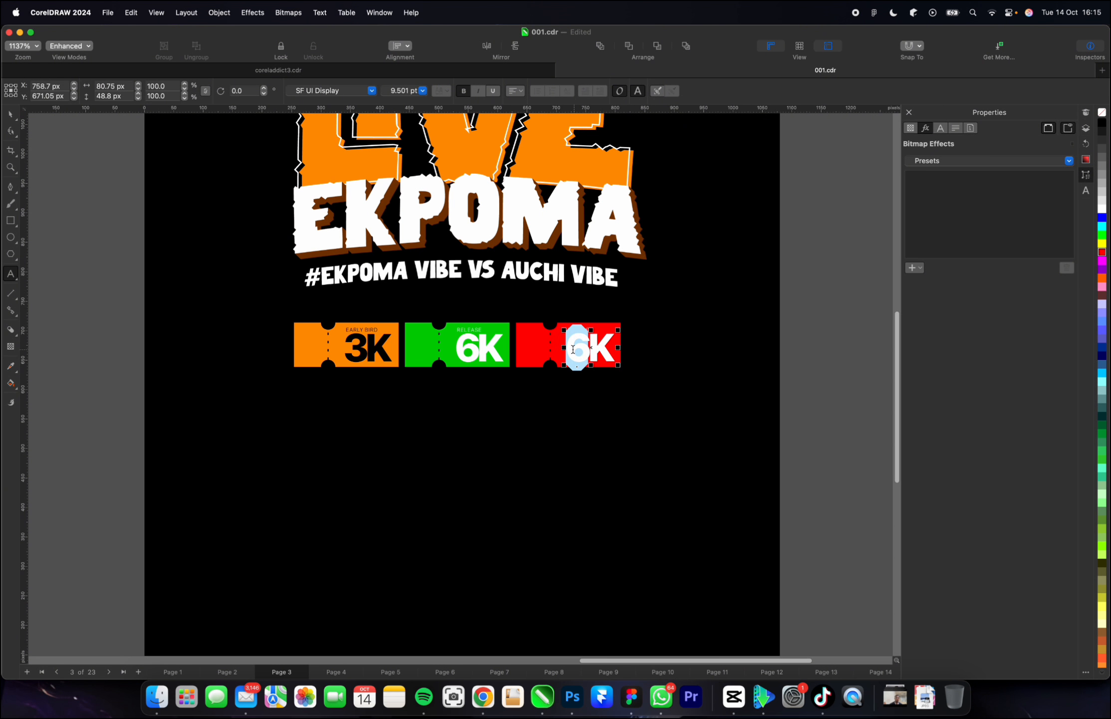
{"action": "type", "text": "8"}
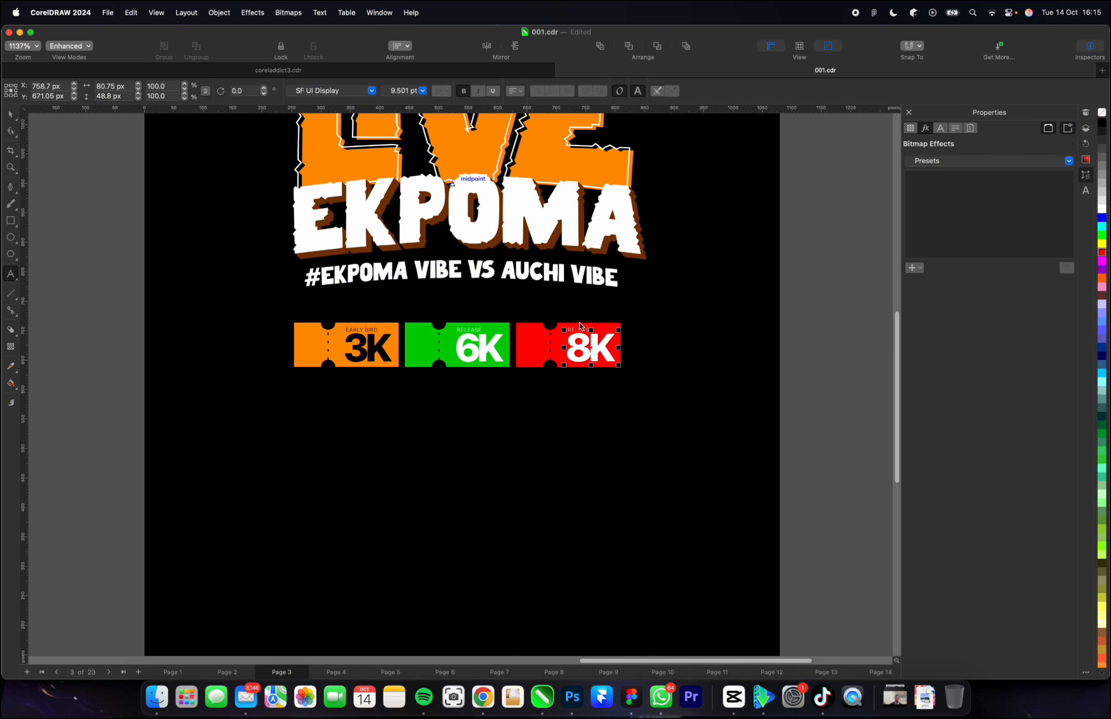
Replace the RELEASE label on the red 8K ticket with "AT THE GATE".
{"action": "scroll", "coordinate": [579, 334], "scroll_direction": "up", "scroll_amount": 3}
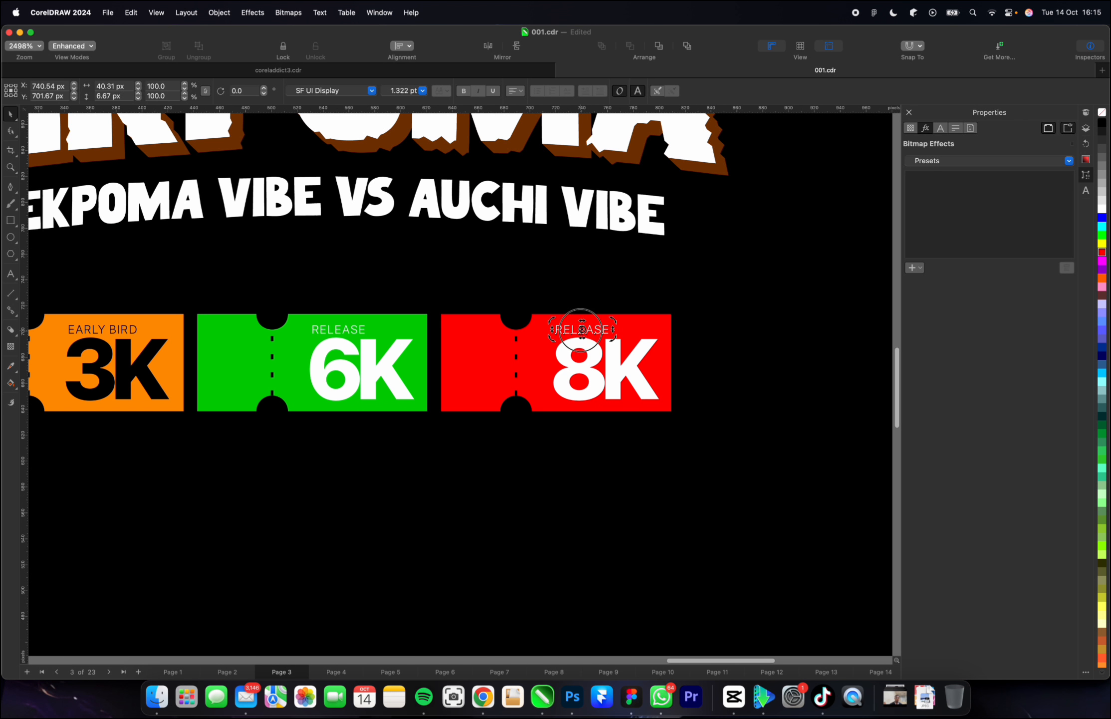
{"action": "double_click", "coordinate": [580, 331]}
{"action": "type", "text": "AT T"}
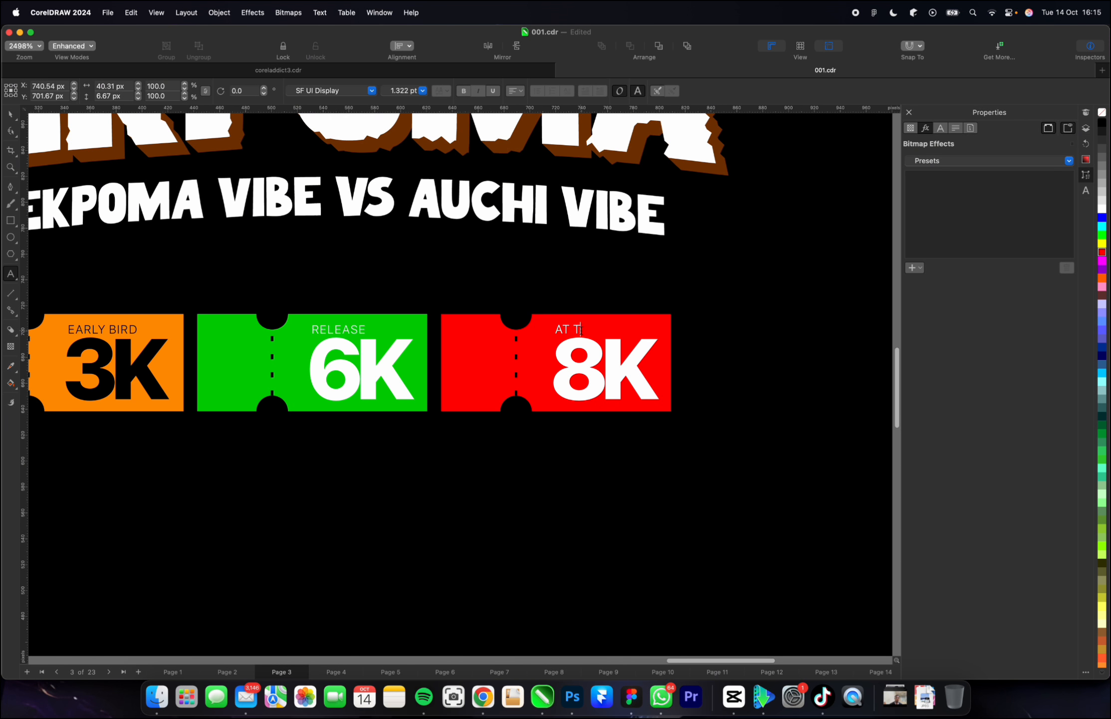
{"action": "type", "text": "HE GATE"}
{"action": "key", "text": "Escape"}
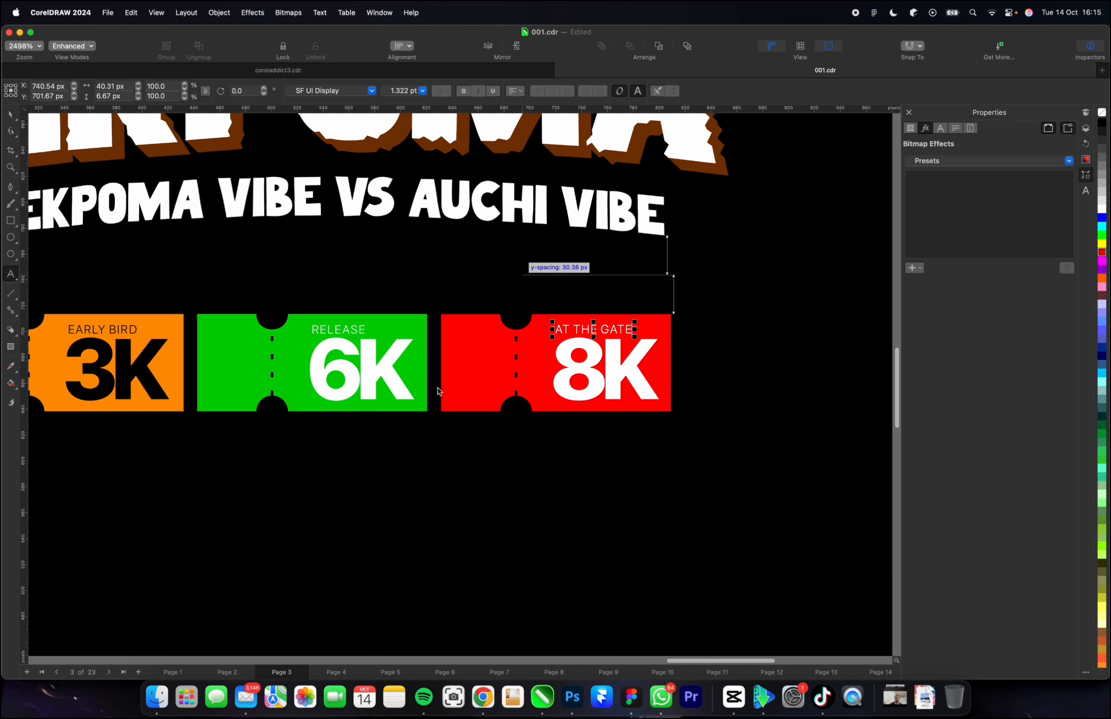
Select all three price tickets and move them together slightly further below the hashtag tagline.
{"action": "scroll", "coordinate": [514, 371], "scroll_direction": "down", "scroll_amount": 10}
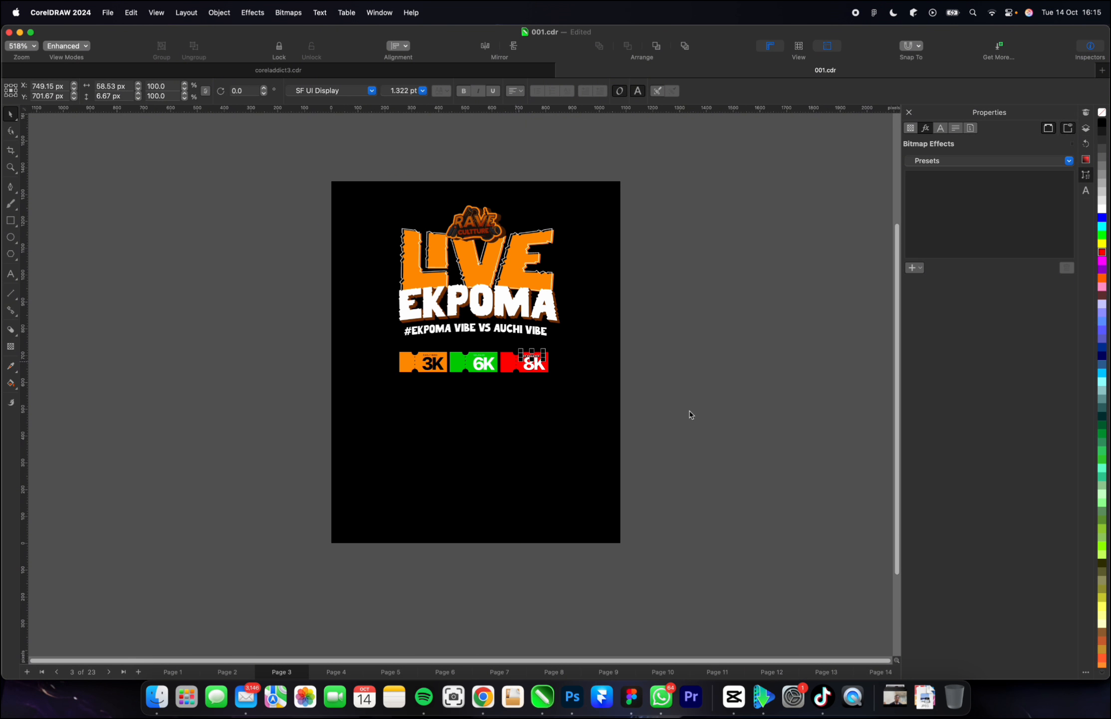
{"action": "scroll", "coordinate": [564, 376], "scroll_direction": "up", "scroll_amount": 2}
{"action": "left_click_drag", "start_coordinate": [636, 401], "coordinate": [291, 302]}
{"action": "scroll", "coordinate": [407, 364], "scroll_direction": "up", "scroll_amount": 2}
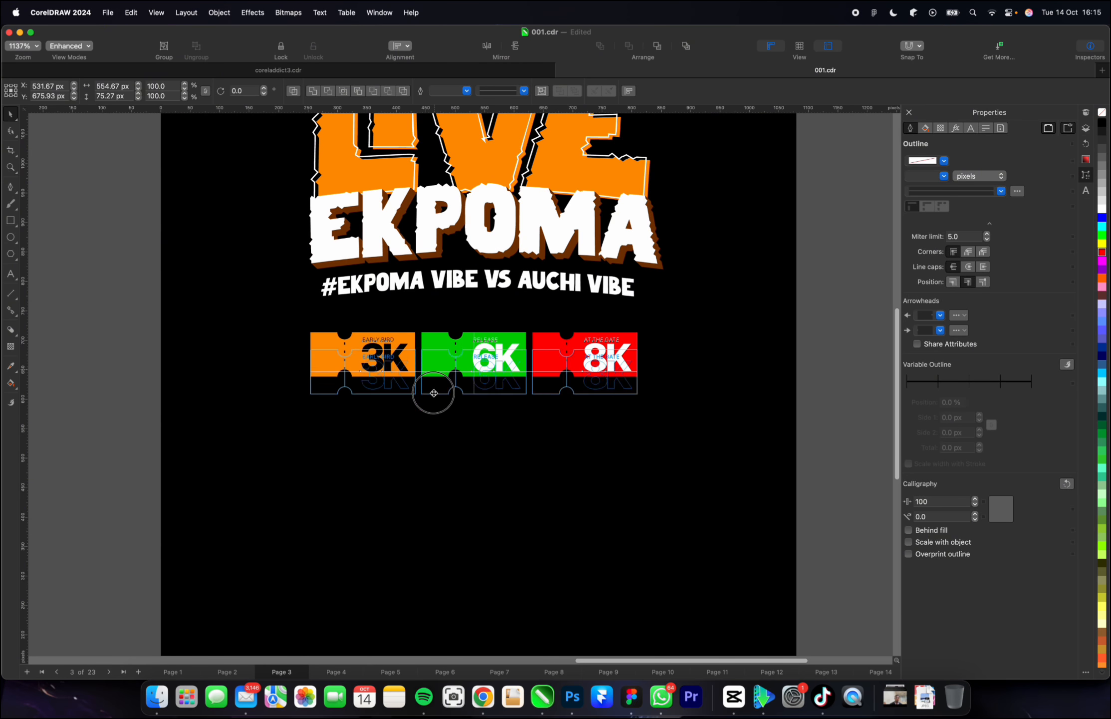
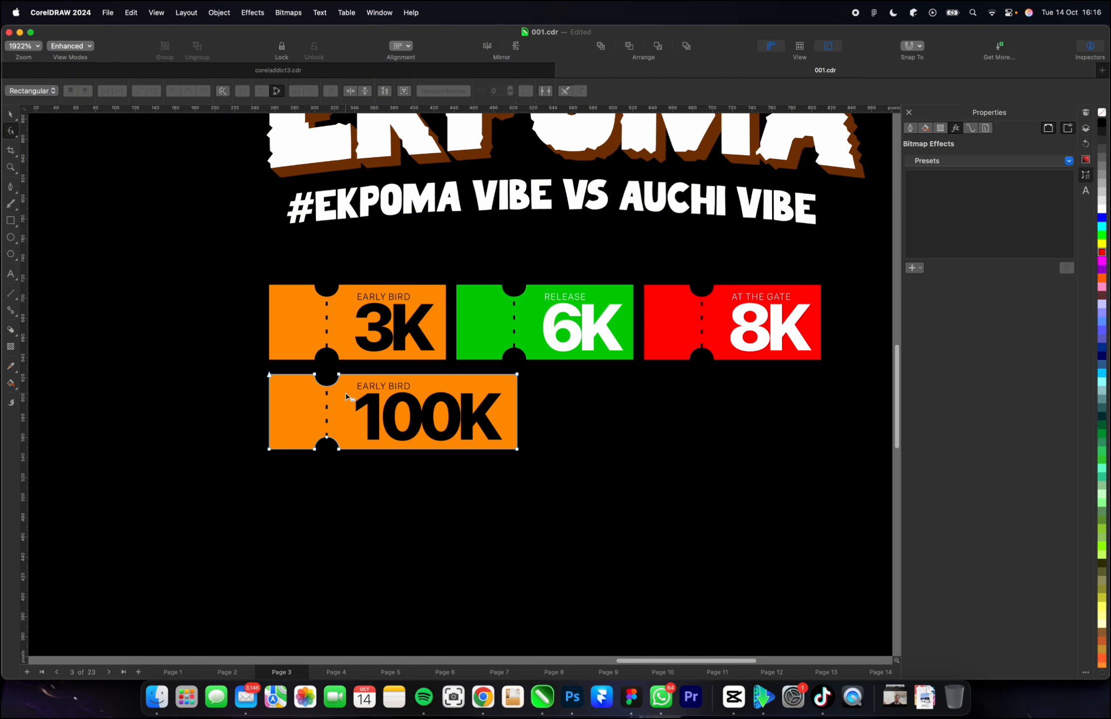
{"action": "key", "text": "space"}
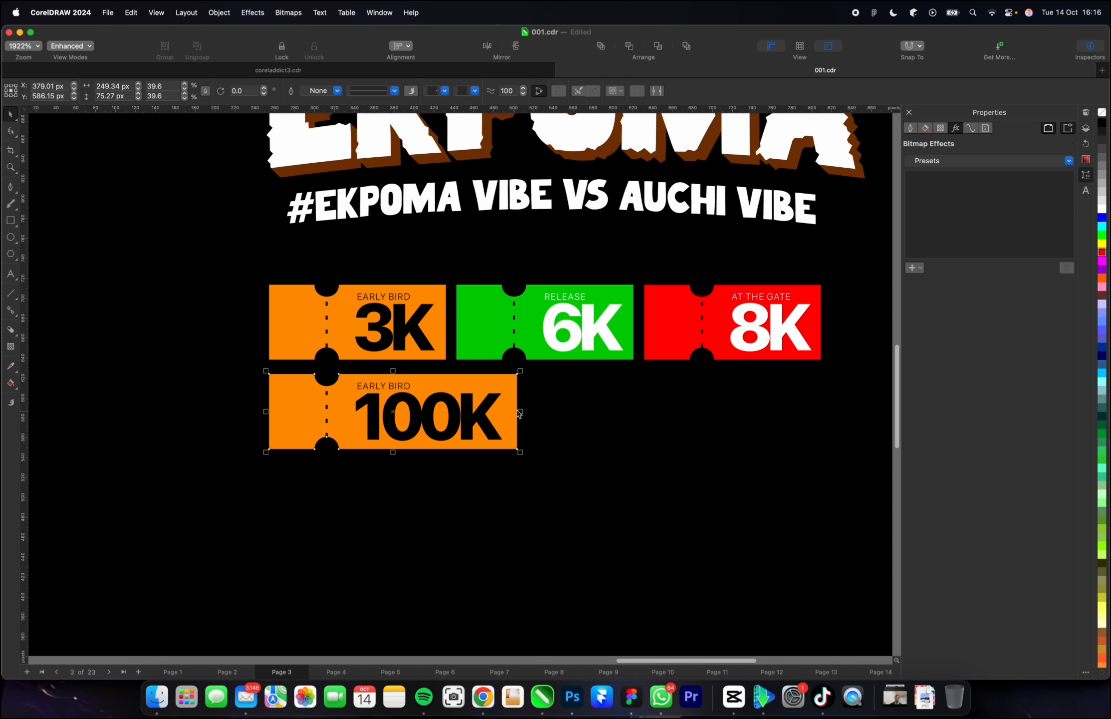
{"action": "left_click_drag", "start_coordinate": [520, 410], "coordinate": [472, 410]}
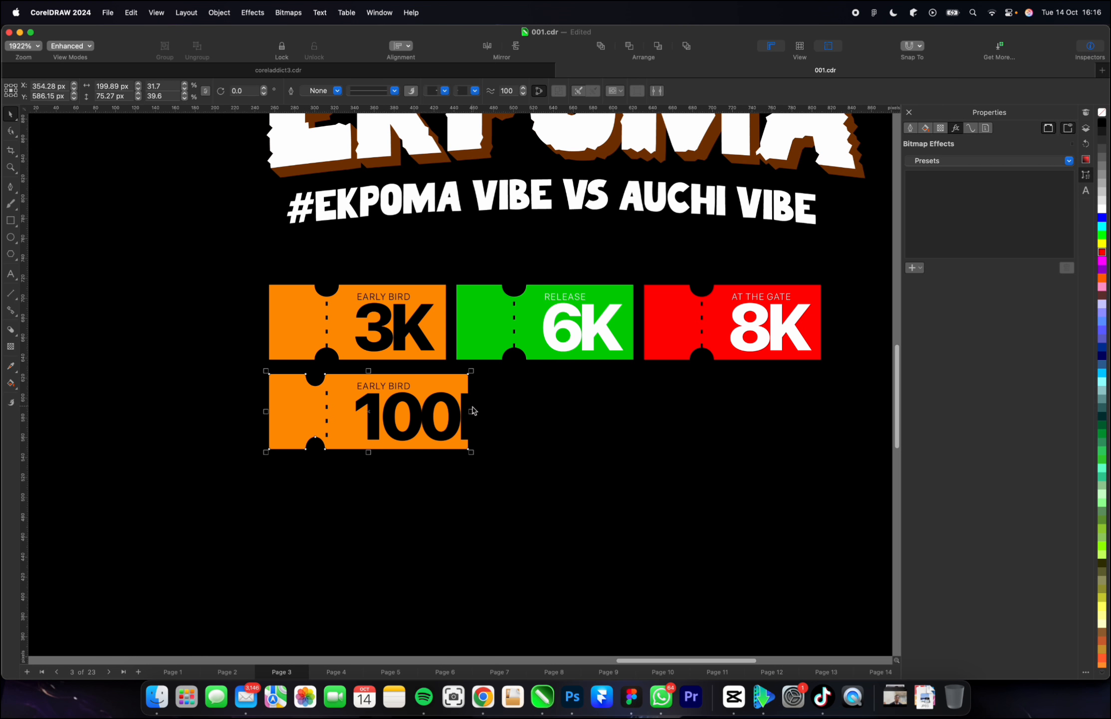
{"action": "key", "text": "super+z"}
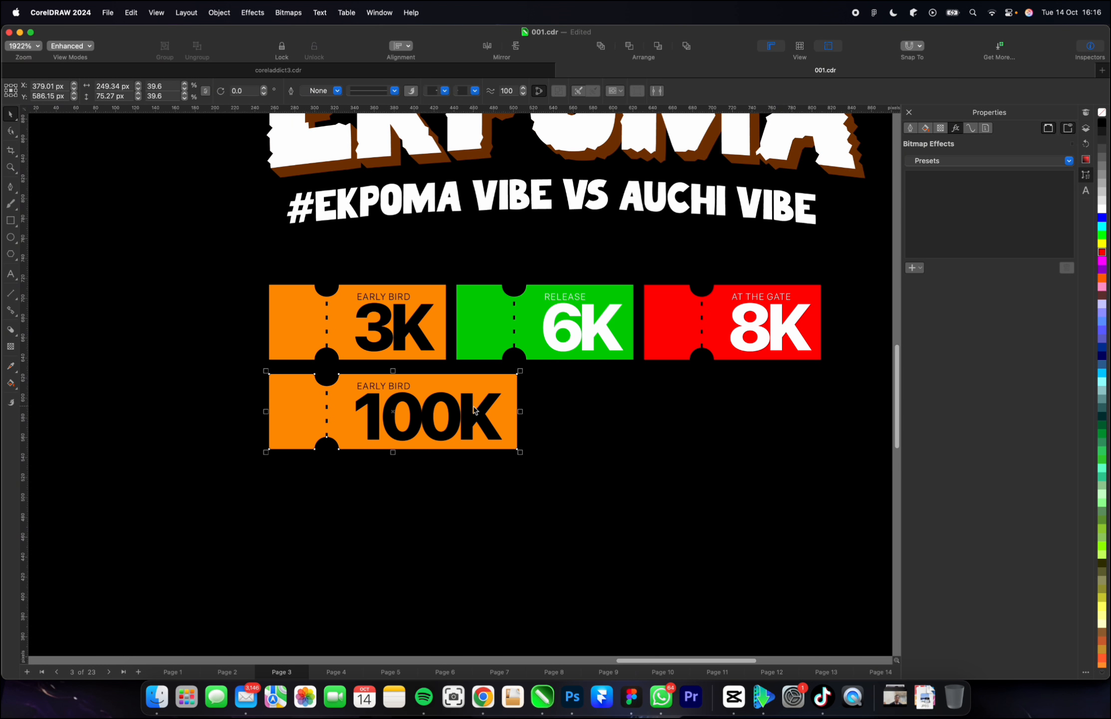
Replace the EARLY BIRD label on the 100K ticket with "SILVER TABLE FOR 4".
{"action": "left_click", "coordinate": [429, 417]}
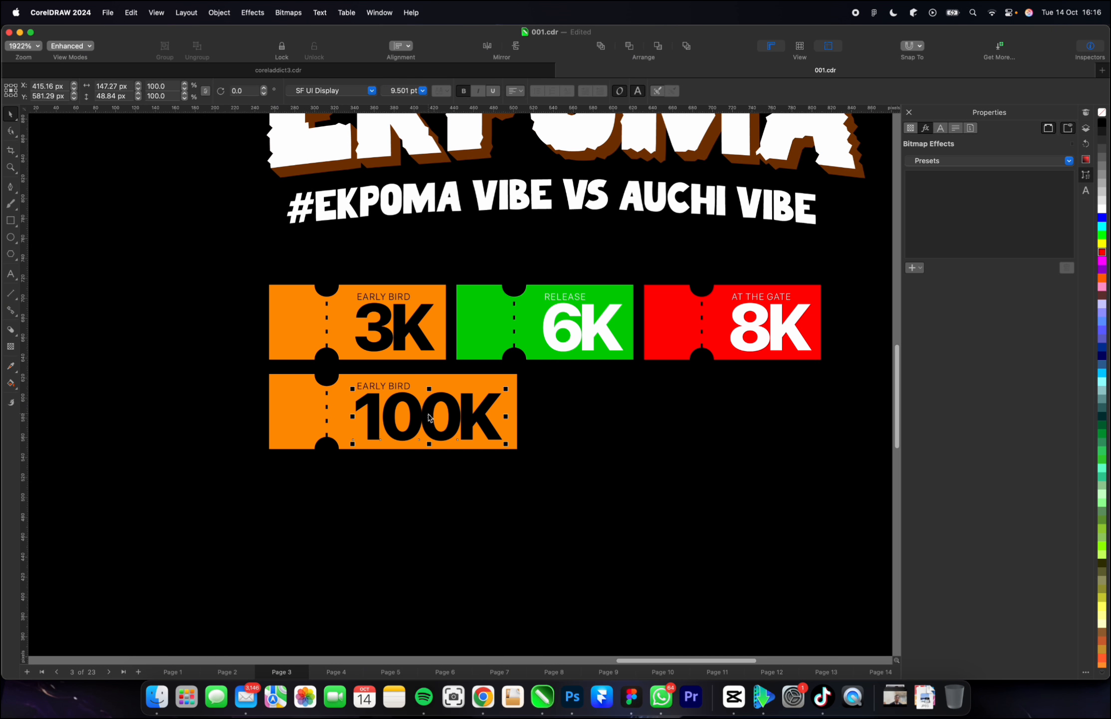
{"action": "double_click", "coordinate": [400, 386]}
{"action": "key", "text": "super+a"}
{"action": "type", "text": "S"}
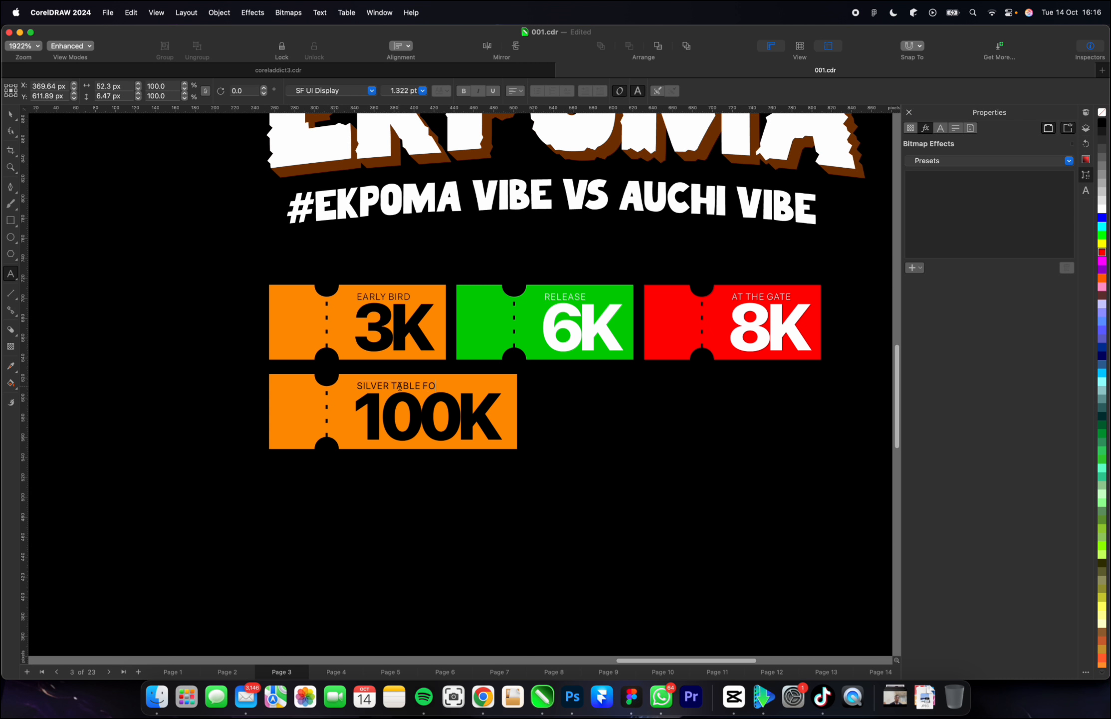
{"action": "key", "text": "Escape"}
{"action": "left_click", "coordinate": [11, 116]}
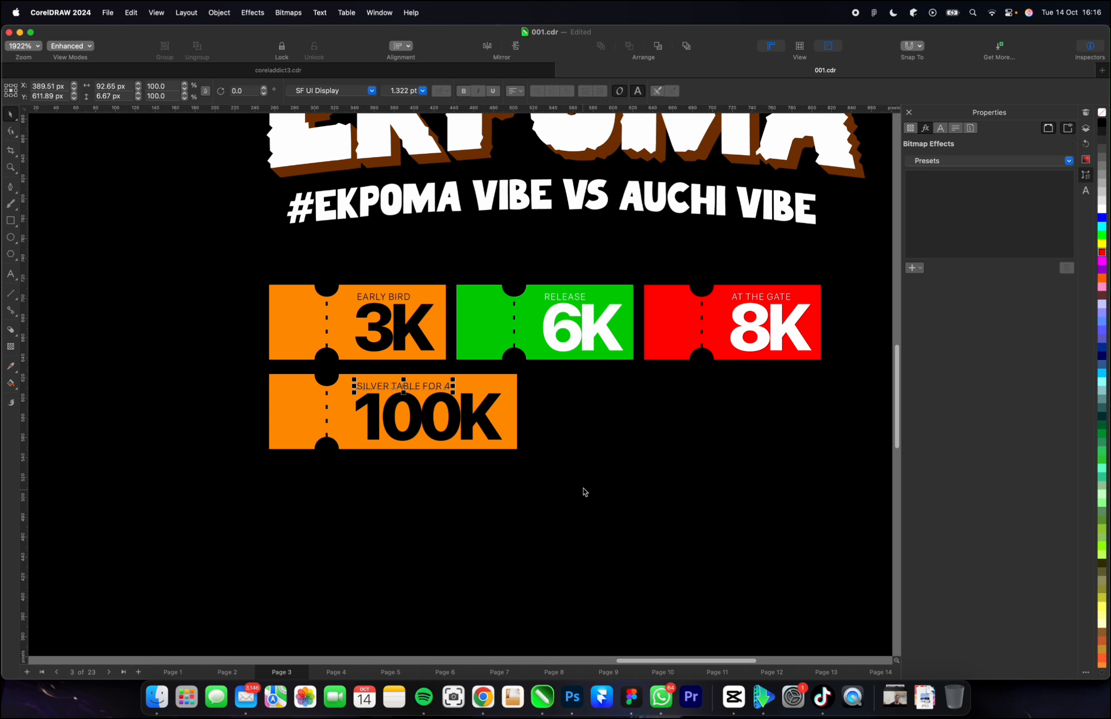
Apply a slanted linear gradient fill from orange to white across the 100K ticket's background and add a colour node at its middle.
{"action": "left_click", "coordinate": [497, 380]}
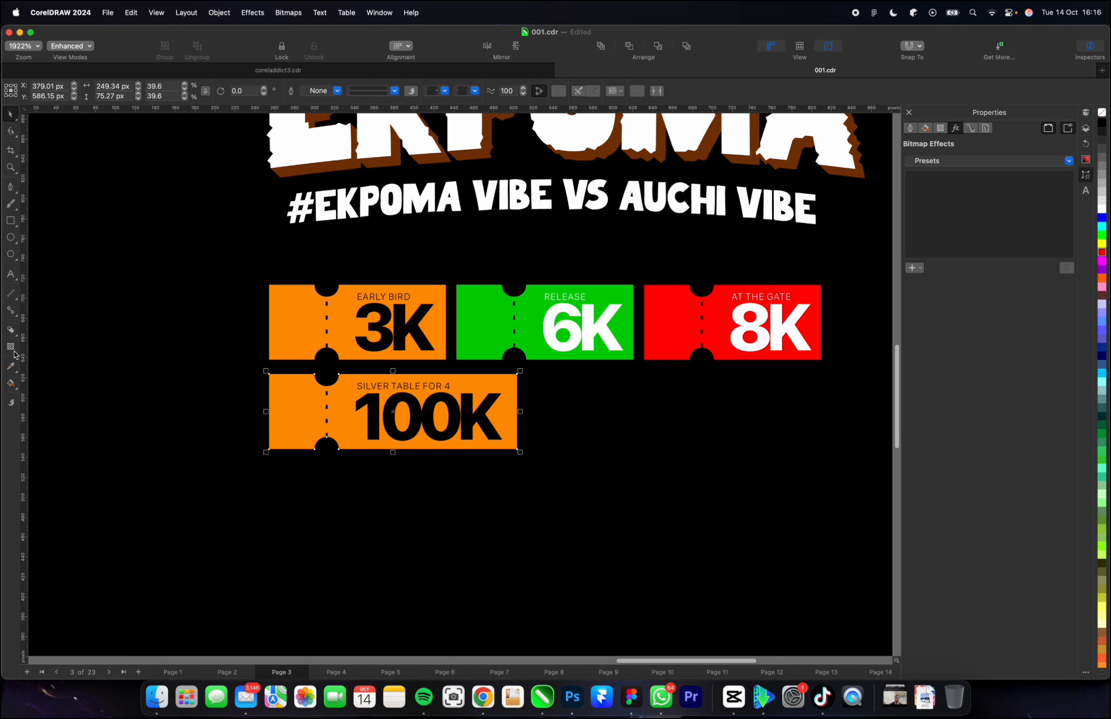
{"action": "left_click", "coordinate": [16, 318]}
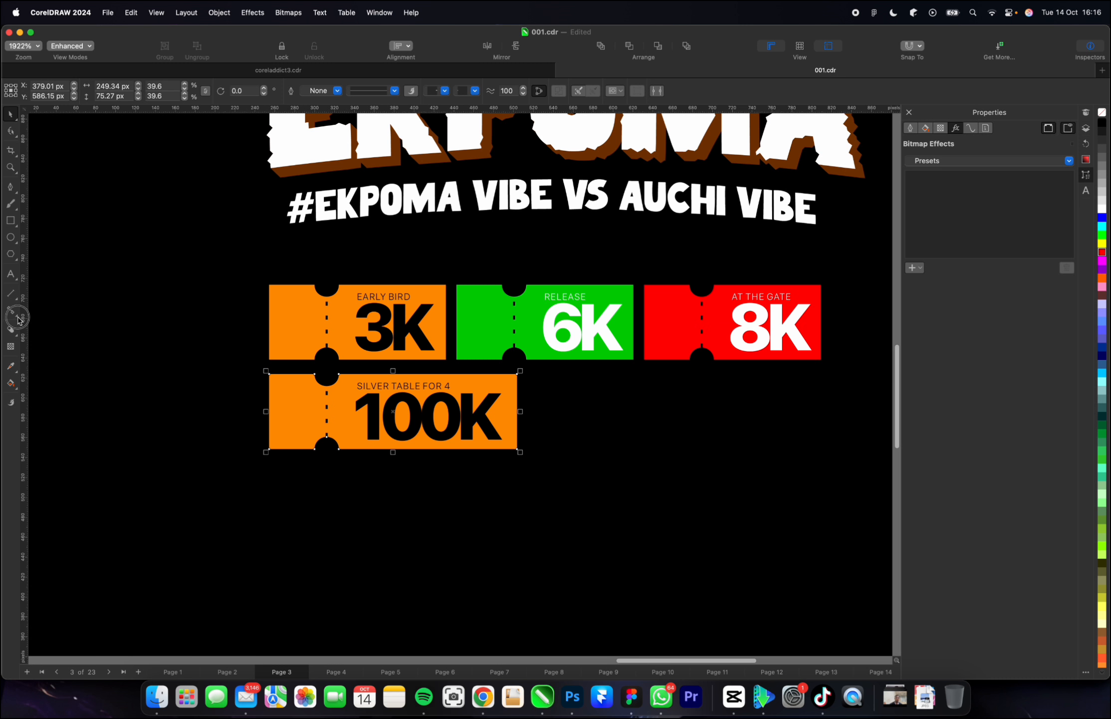
{"action": "left_click", "coordinate": [13, 385]}
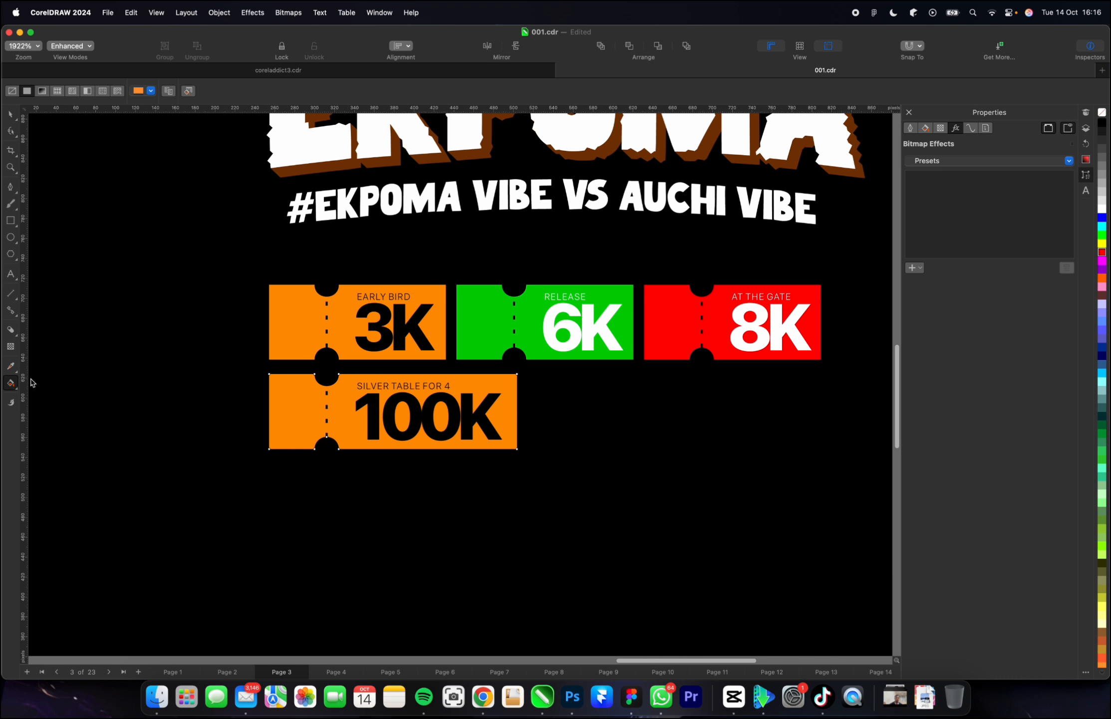
{"action": "left_click_drag", "start_coordinate": [301, 393], "coordinate": [473, 442]}
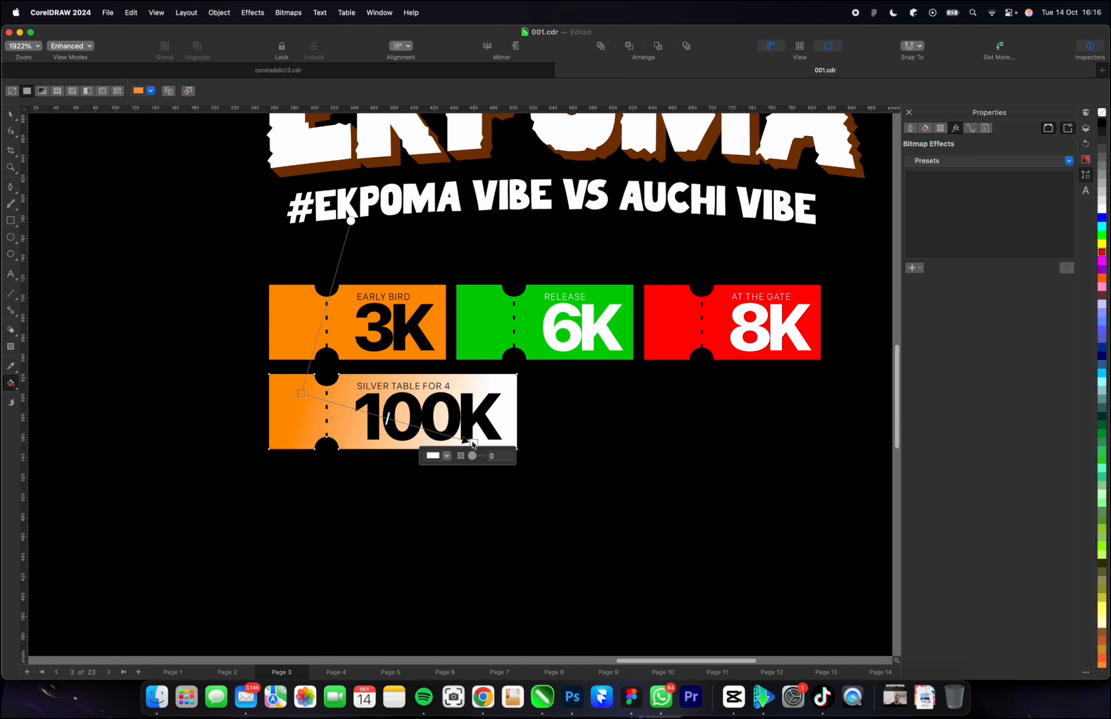
{"action": "key", "text": "super+z"}
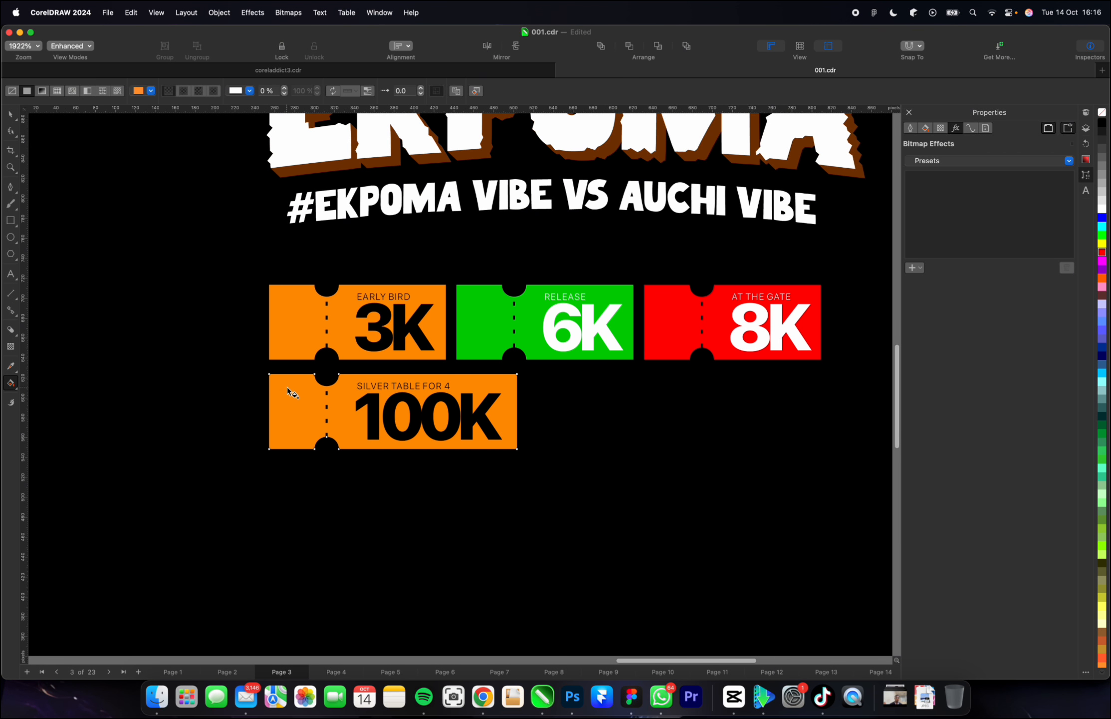
{"action": "left_click_drag", "start_coordinate": [287, 388], "coordinate": [531, 454]}
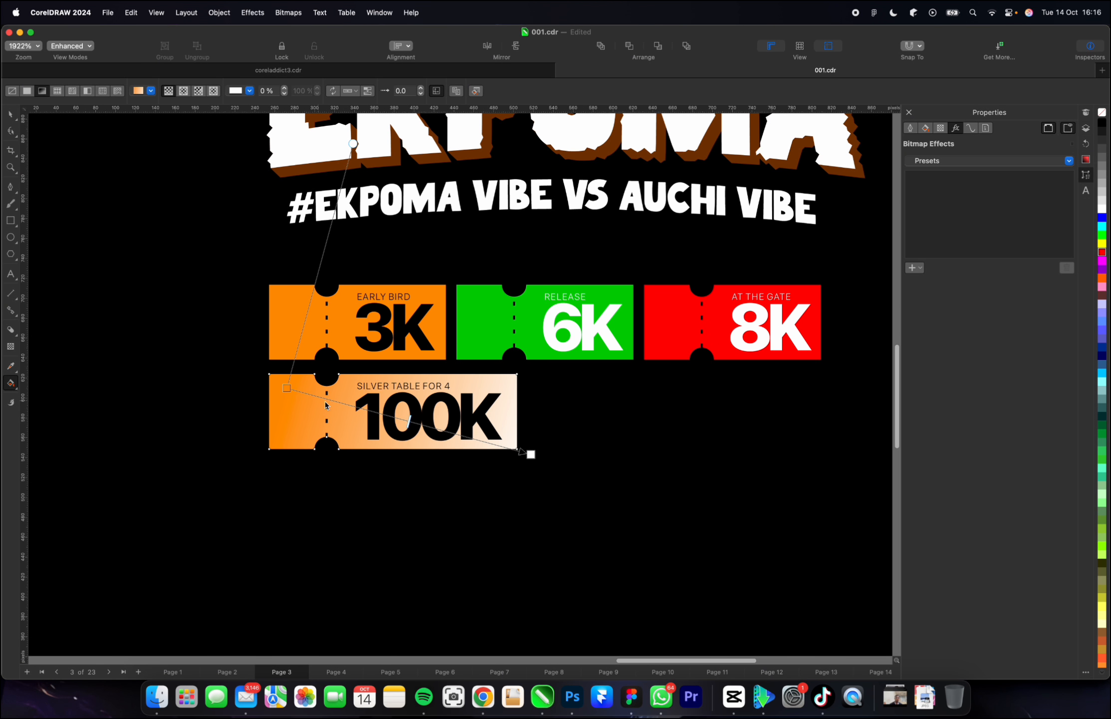
{"action": "double_click", "coordinate": [398, 418]}
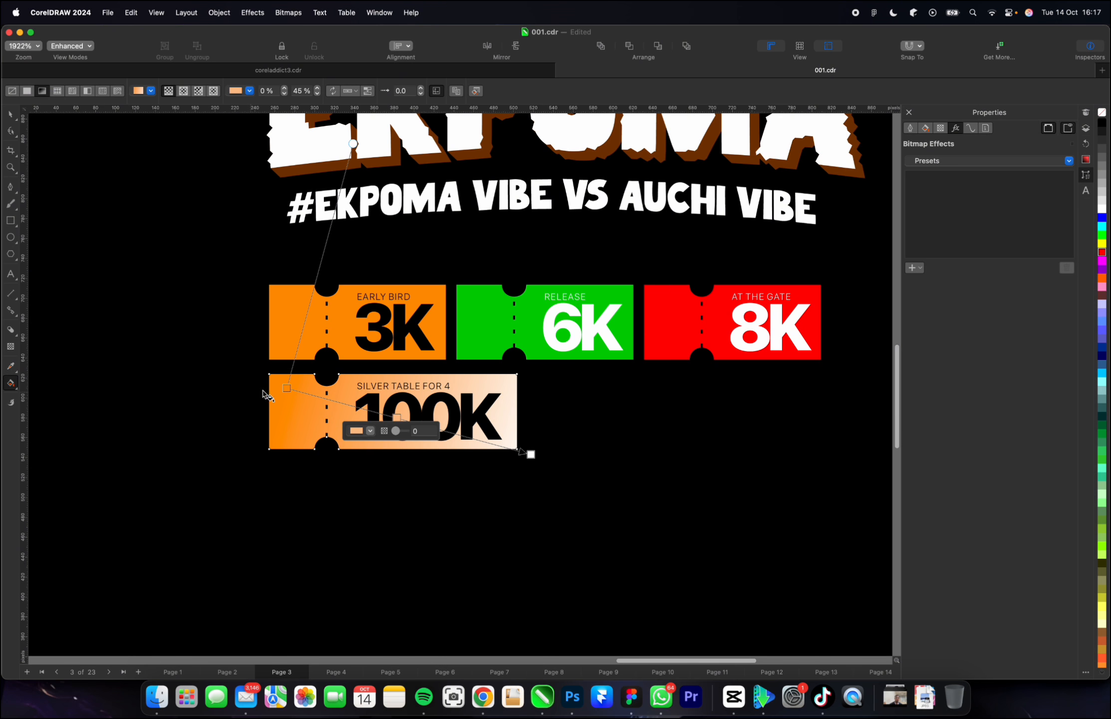
Change the starting colour of the 100K ticket's gradient to mid grey #969696.
{"action": "left_click", "coordinate": [287, 388]}
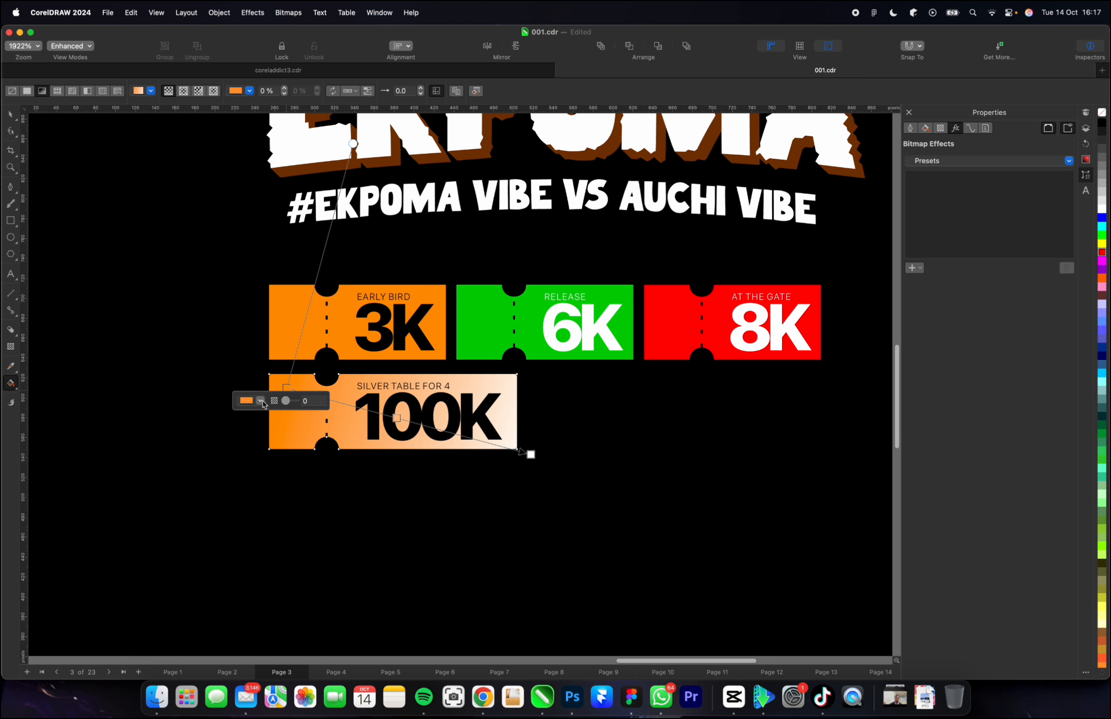
{"action": "left_click", "coordinate": [260, 400]}
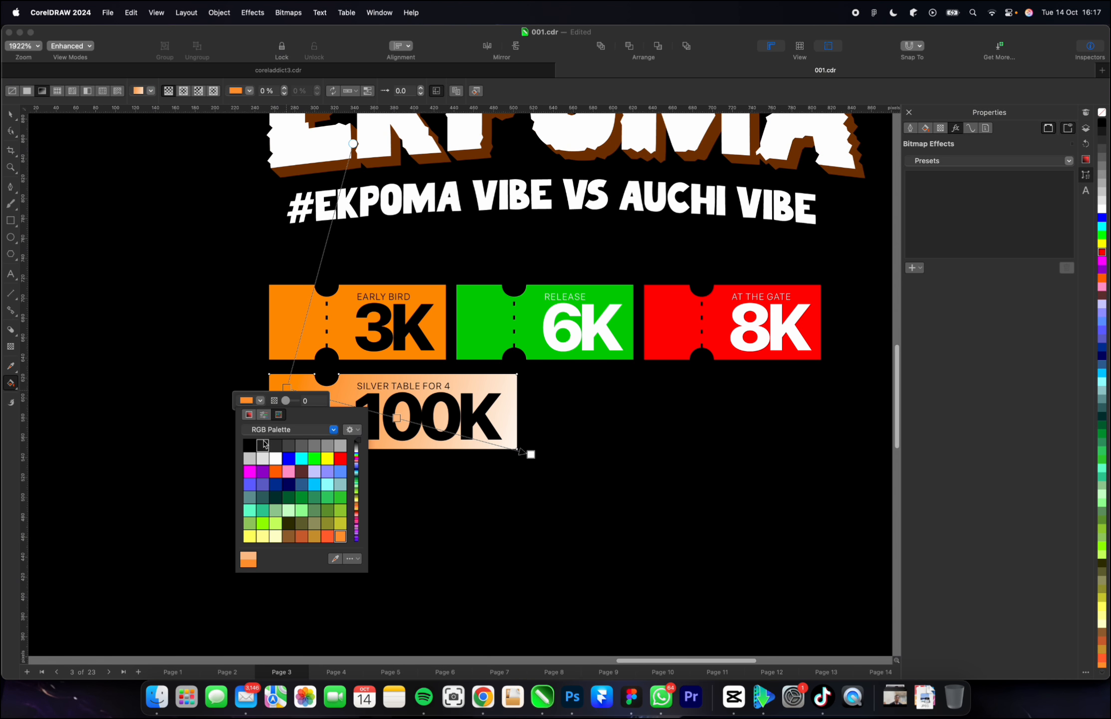
{"action": "left_click", "coordinate": [249, 415]}
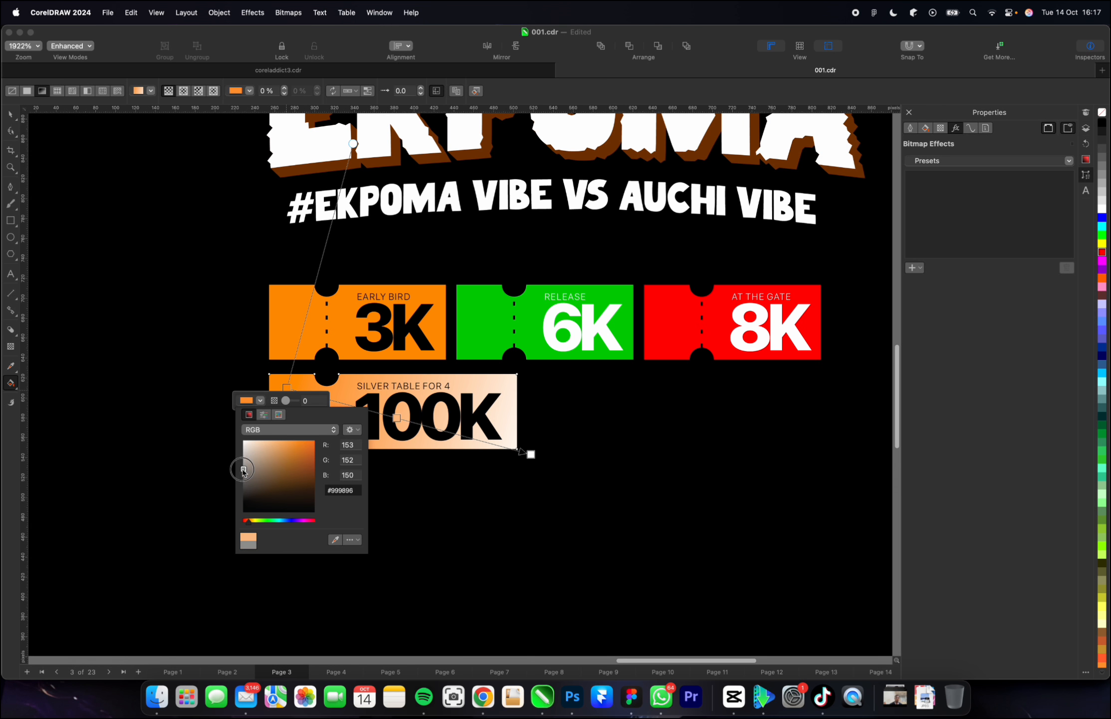
{"action": "left_click", "coordinate": [243, 469]}
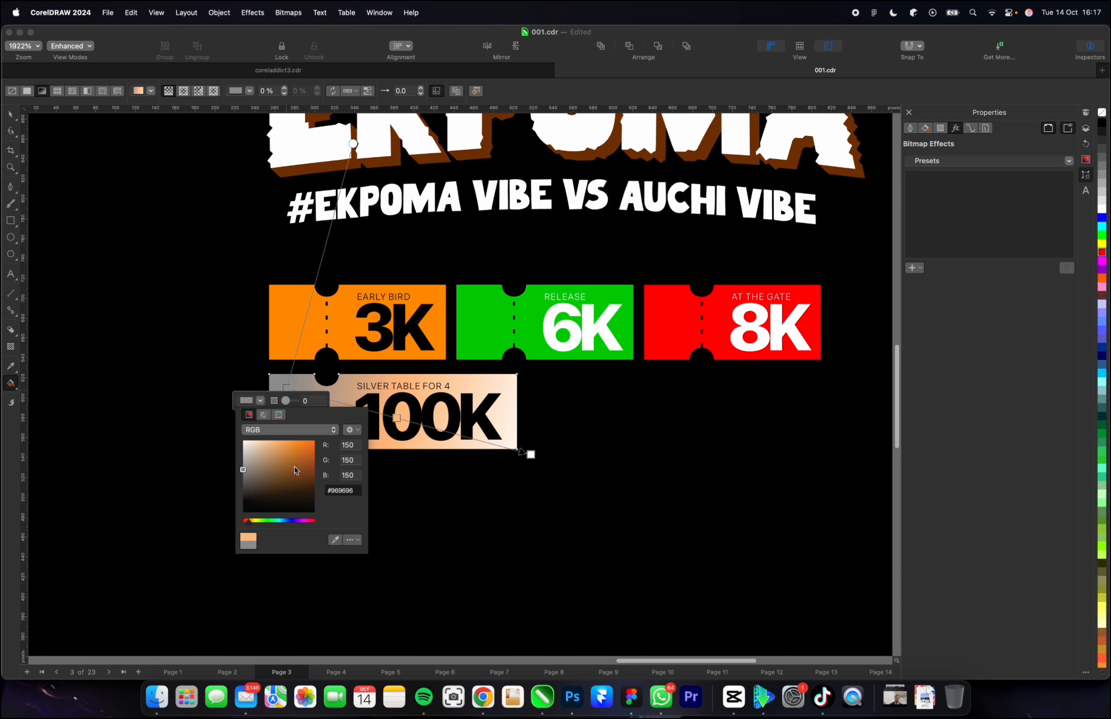
Change the end colour of the 100K ticket's gradient to dark grey #525252, using the RGB colour model.
{"action": "left_click", "coordinate": [531, 454]}
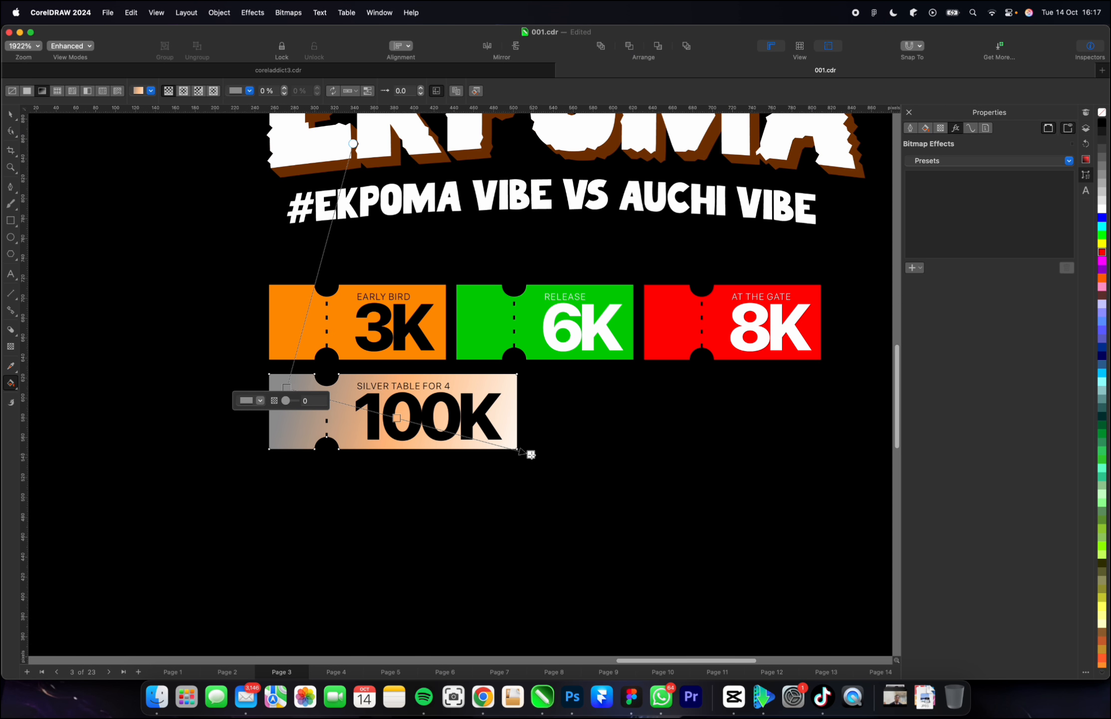
{"action": "left_click", "coordinate": [531, 454]}
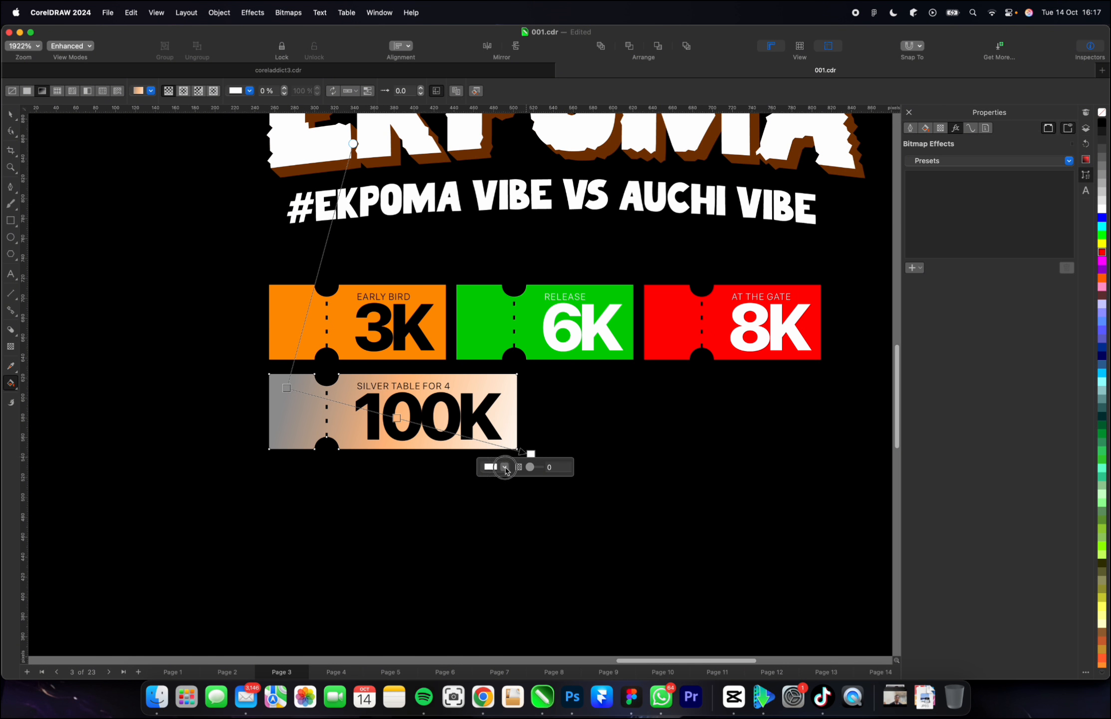
{"action": "left_click", "coordinate": [504, 466]}
{"action": "left_click_drag", "start_coordinate": [497, 548], "coordinate": [487, 558]}
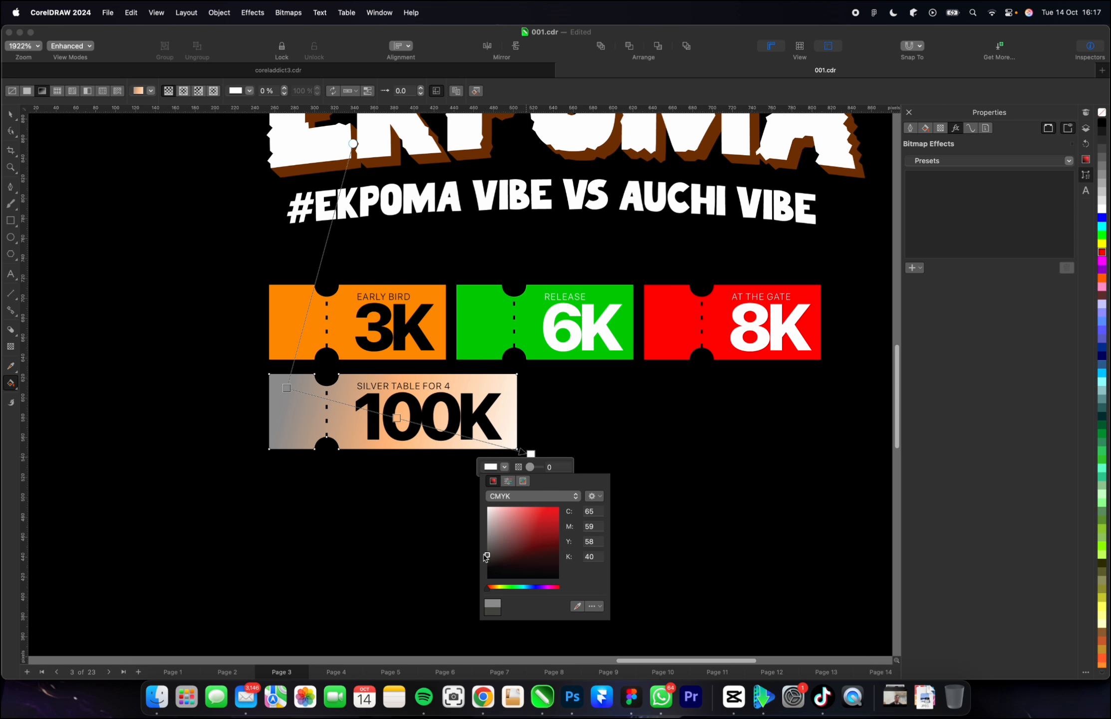
{"action": "left_click", "coordinate": [523, 496]}
{"action": "left_click", "coordinate": [507, 497]}
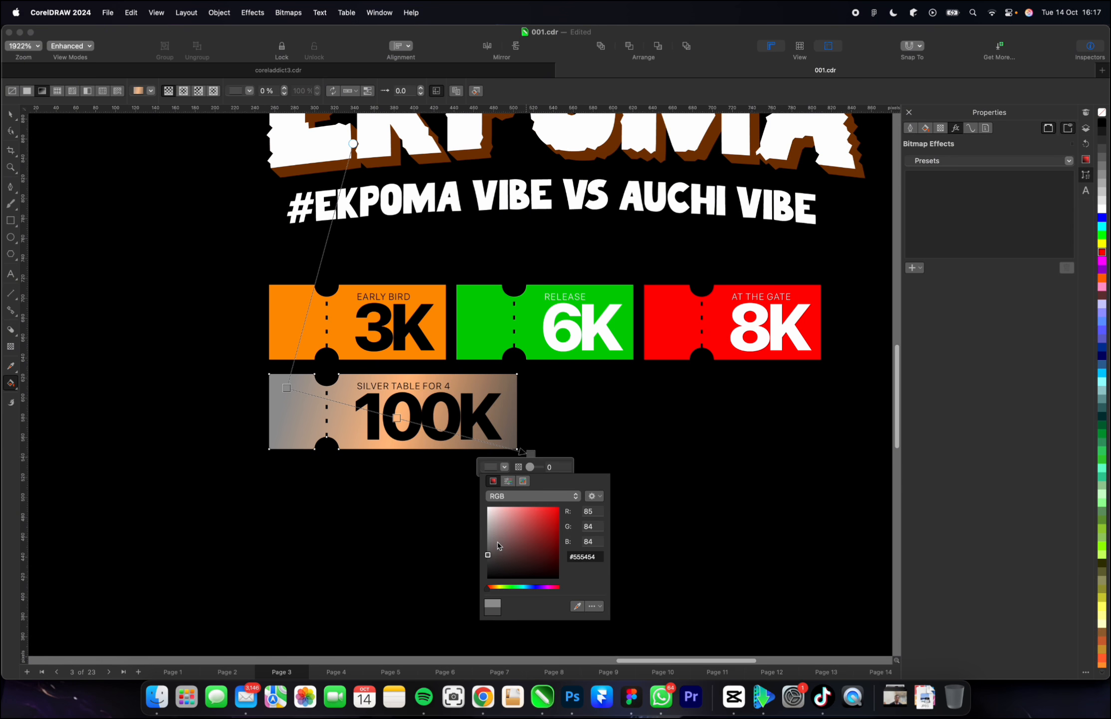
{"action": "left_click_drag", "start_coordinate": [494, 544], "coordinate": [483, 555]}
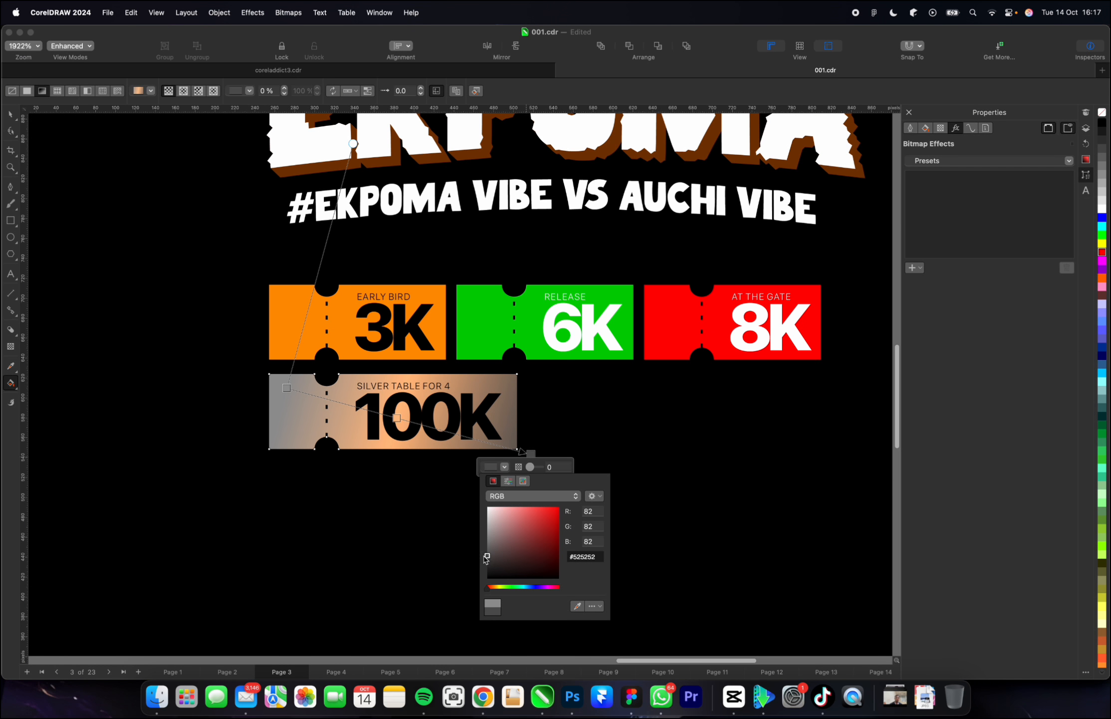
Change the middle colour node of the 100K ticket's gradient to darker grey #363636, using the RGB colour model.
{"action": "left_click", "coordinate": [402, 424]}
{"action": "left_click", "coordinate": [396, 418]}
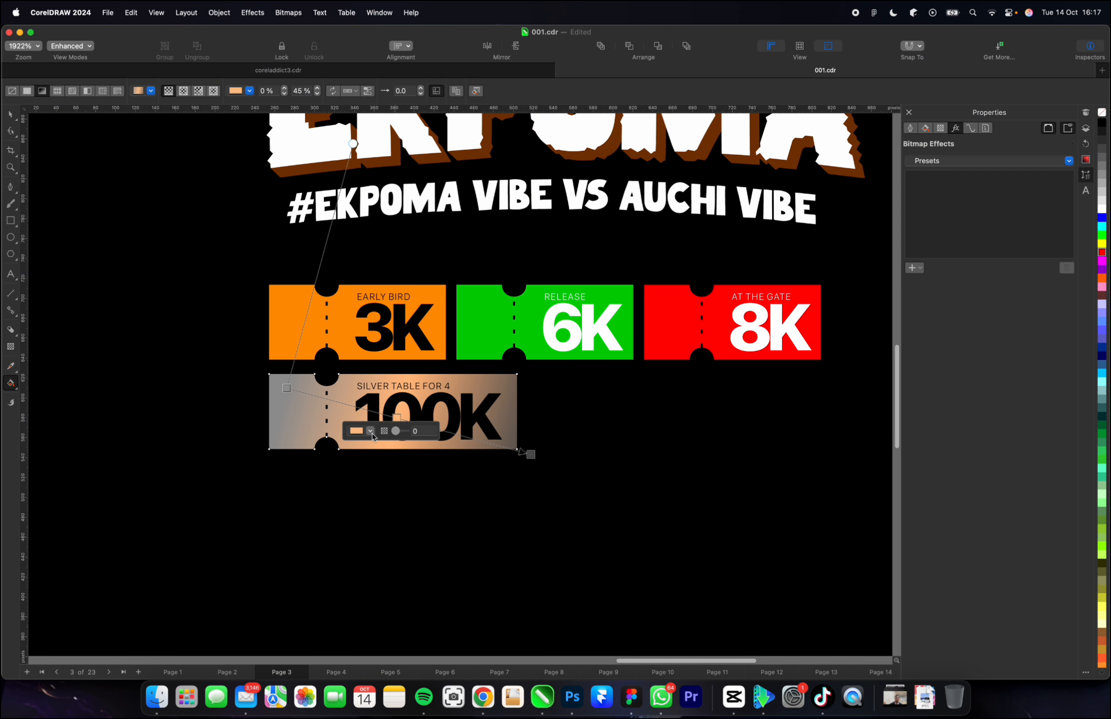
{"action": "left_click", "coordinate": [371, 431]}
{"action": "left_click", "coordinate": [390, 464]}
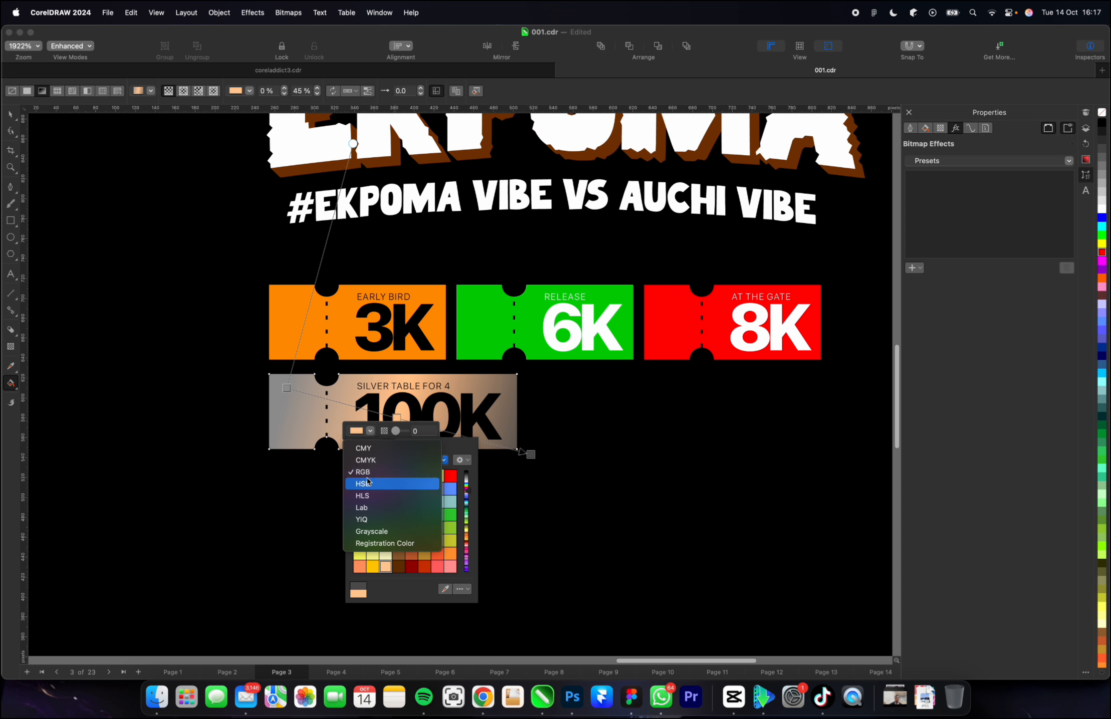
{"action": "left_click", "coordinate": [358, 466]}
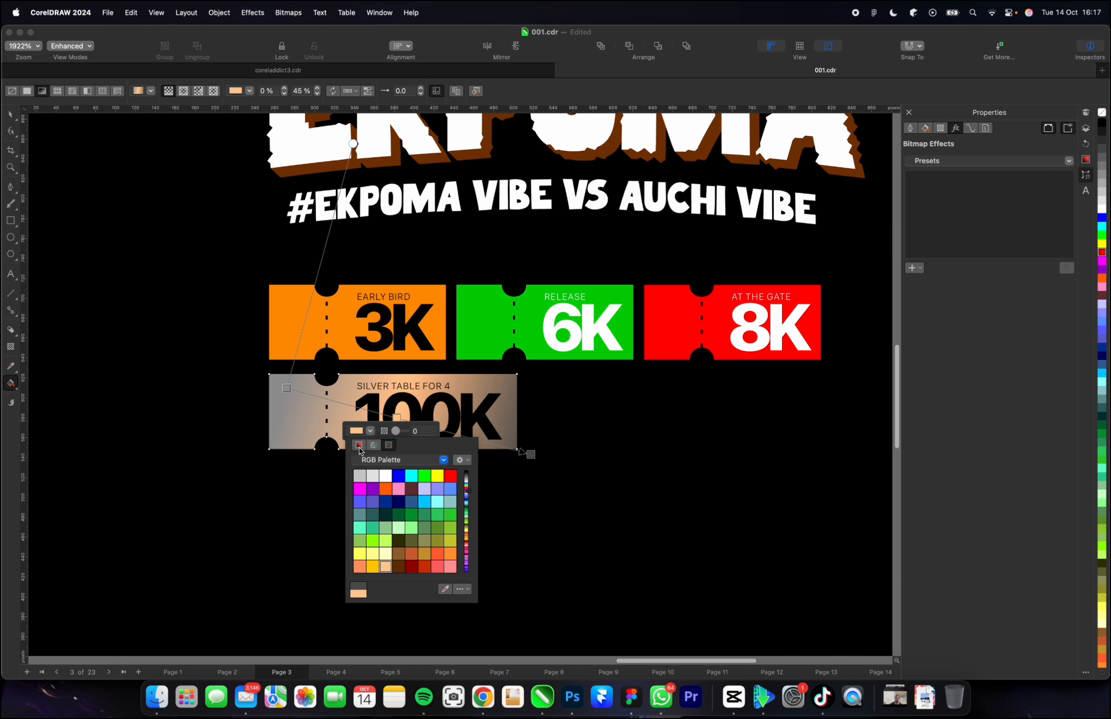
{"action": "left_click", "coordinate": [359, 445]}
{"action": "left_click", "coordinate": [360, 527]}
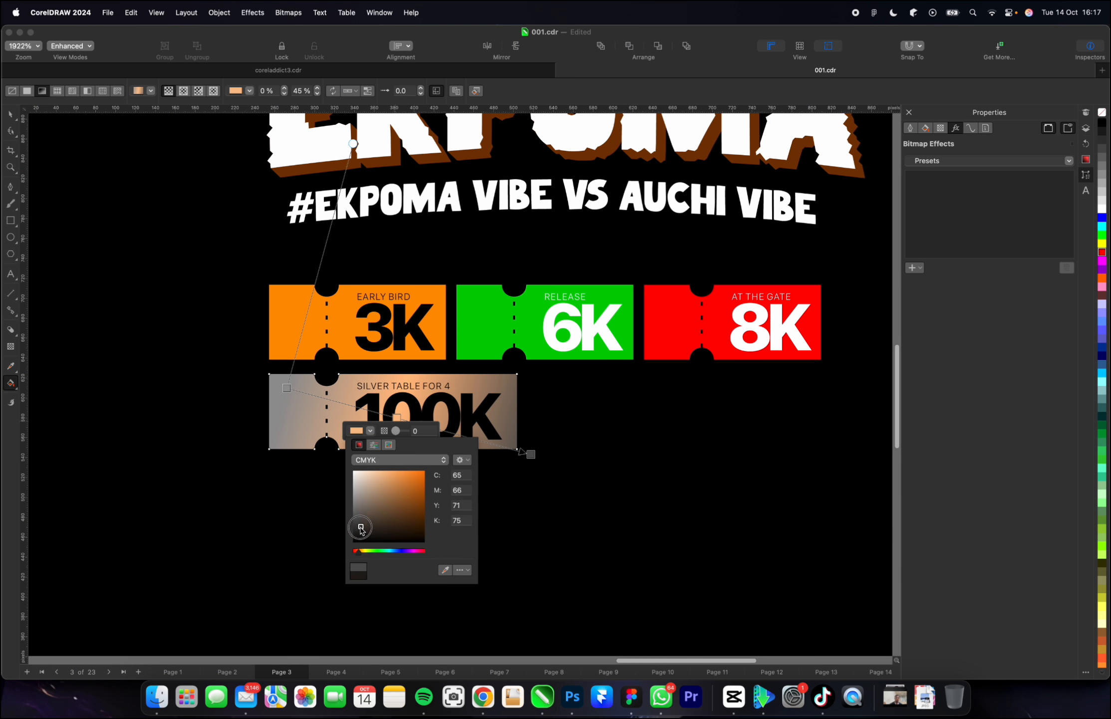
{"action": "left_click", "coordinate": [390, 459]}
{"action": "left_click", "coordinate": [378, 471]}
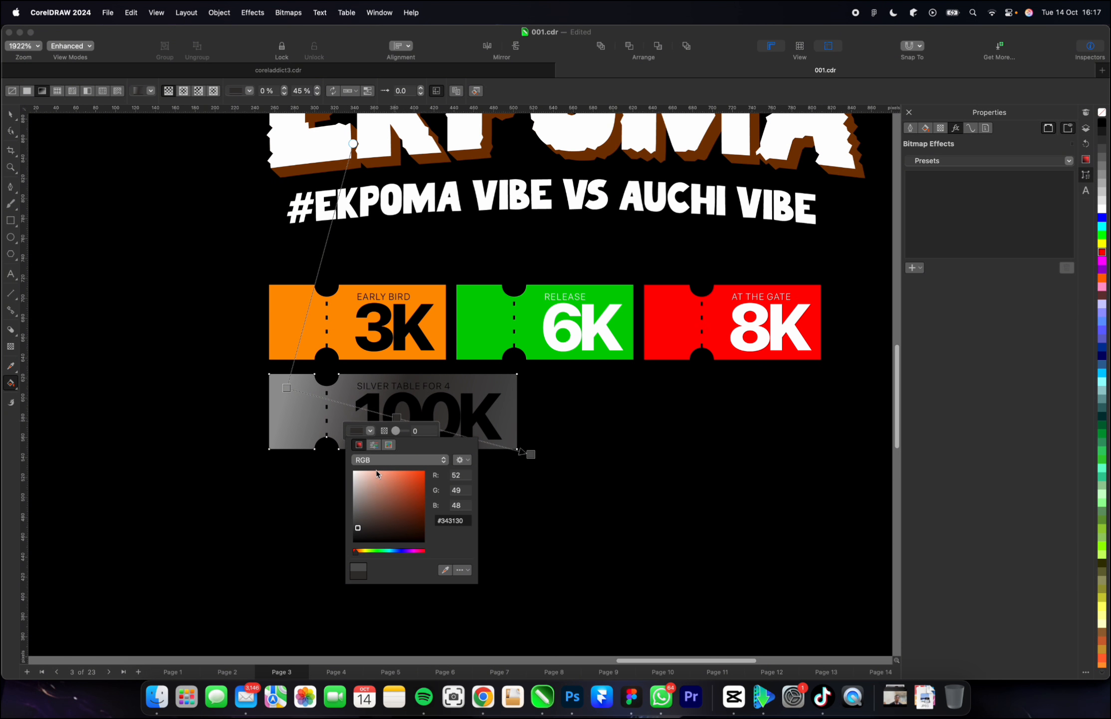
{"action": "left_click_drag", "start_coordinate": [360, 530], "coordinate": [350, 526]}
{"action": "left_click", "coordinate": [353, 531]}
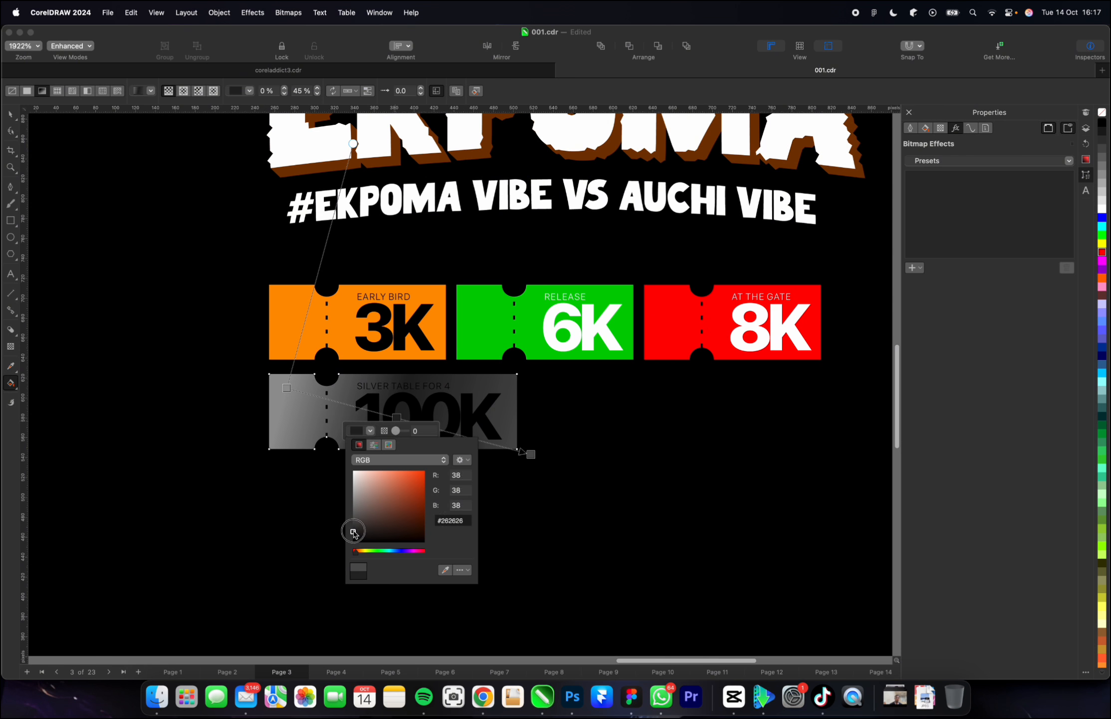
{"action": "left_click_drag", "start_coordinate": [353, 532], "coordinate": [352, 527]}
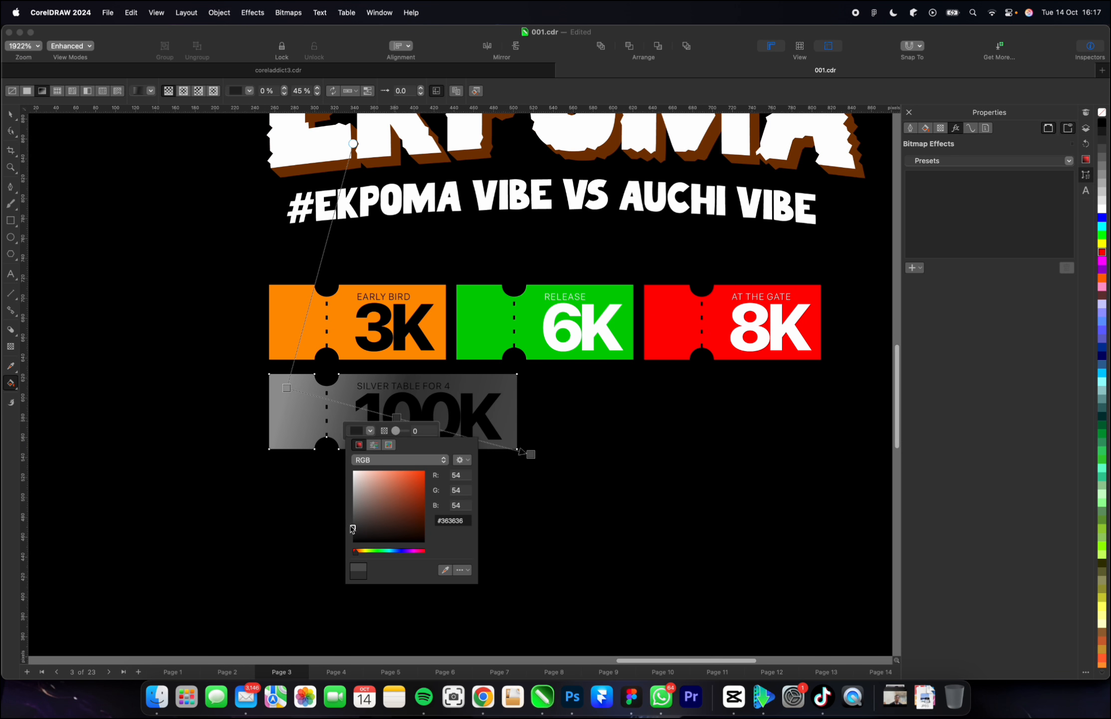
{"action": "left_click", "coordinate": [286, 387]}
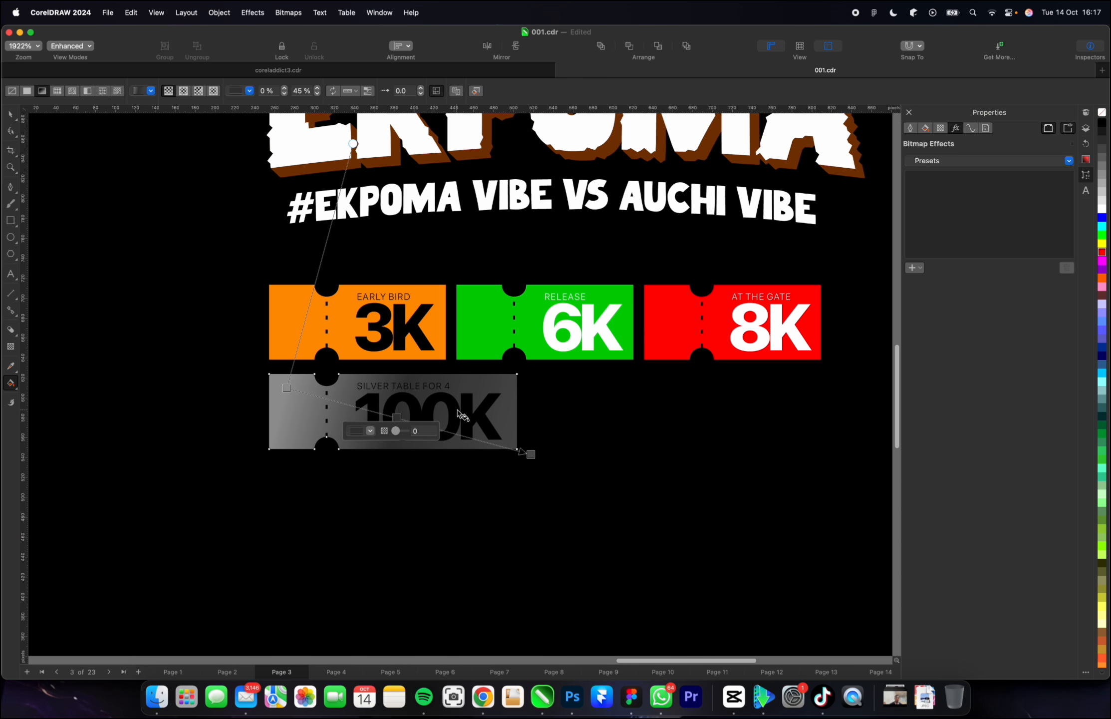
Fill the 100K price text and the SILVER TABLE FOR 4 label with white.
{"action": "key", "text": "space"}
{"action": "left_click", "coordinate": [472, 413]}
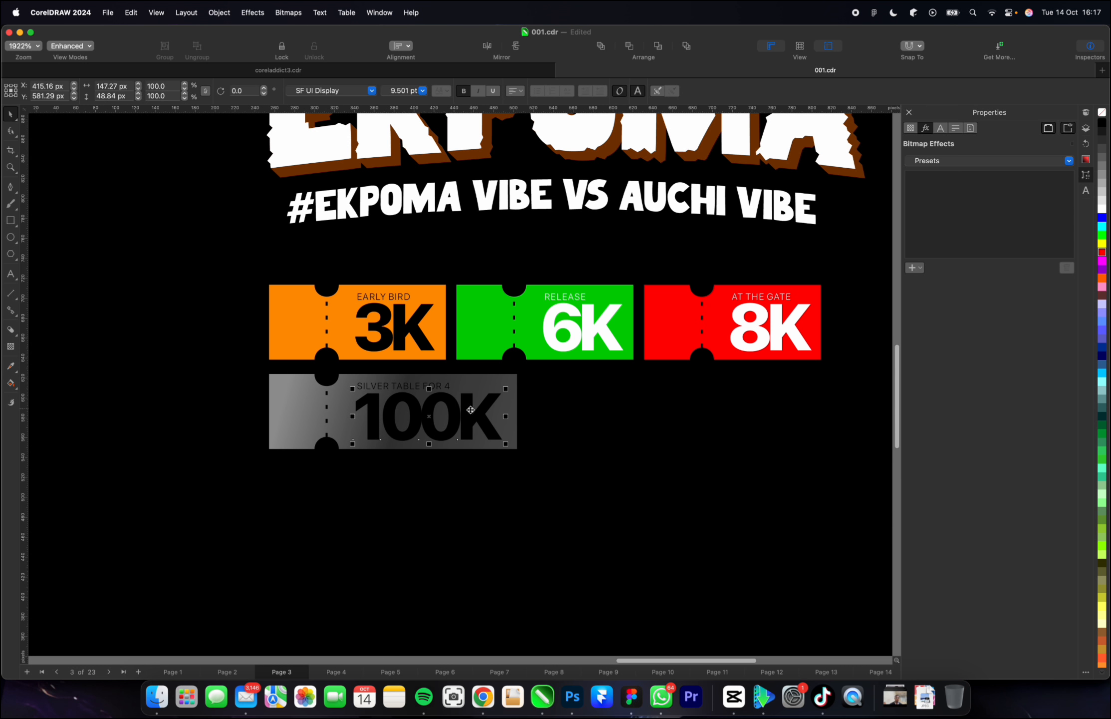
{"action": "left_click", "coordinate": [1102, 208]}
{"action": "left_click", "coordinate": [425, 387]}
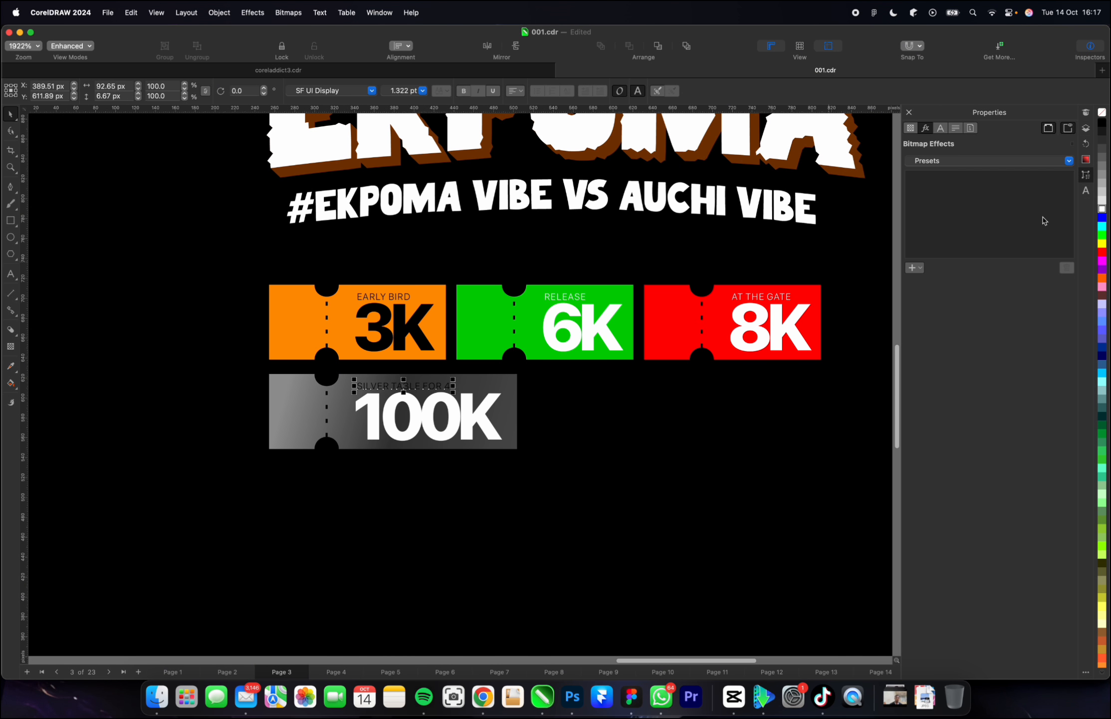
{"action": "left_click", "coordinate": [1102, 208]}
Change the end colour of the 100K ticket's gradient to light grey #A6A6A6.
{"action": "left_click", "coordinate": [315, 408]}
{"action": "scroll", "coordinate": [316, 407], "scroll_direction": "down", "scroll_amount": 3}
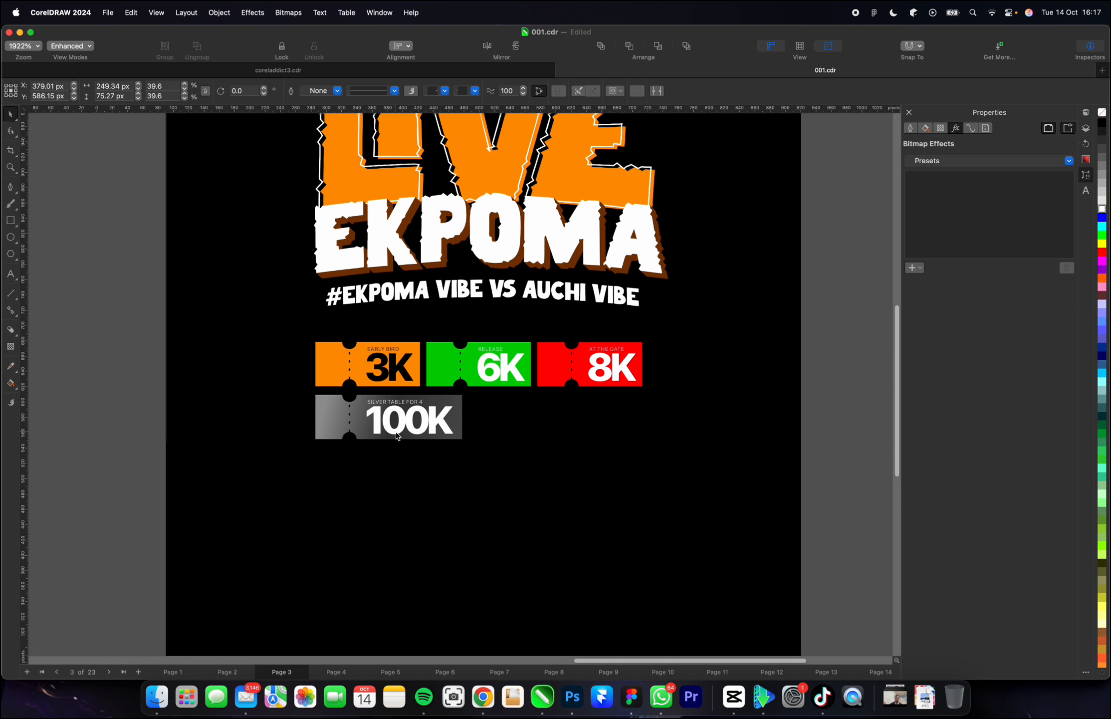
{"action": "scroll", "coordinate": [324, 426], "scroll_direction": "up", "scroll_amount": 4}
{"action": "key", "text": "g"}
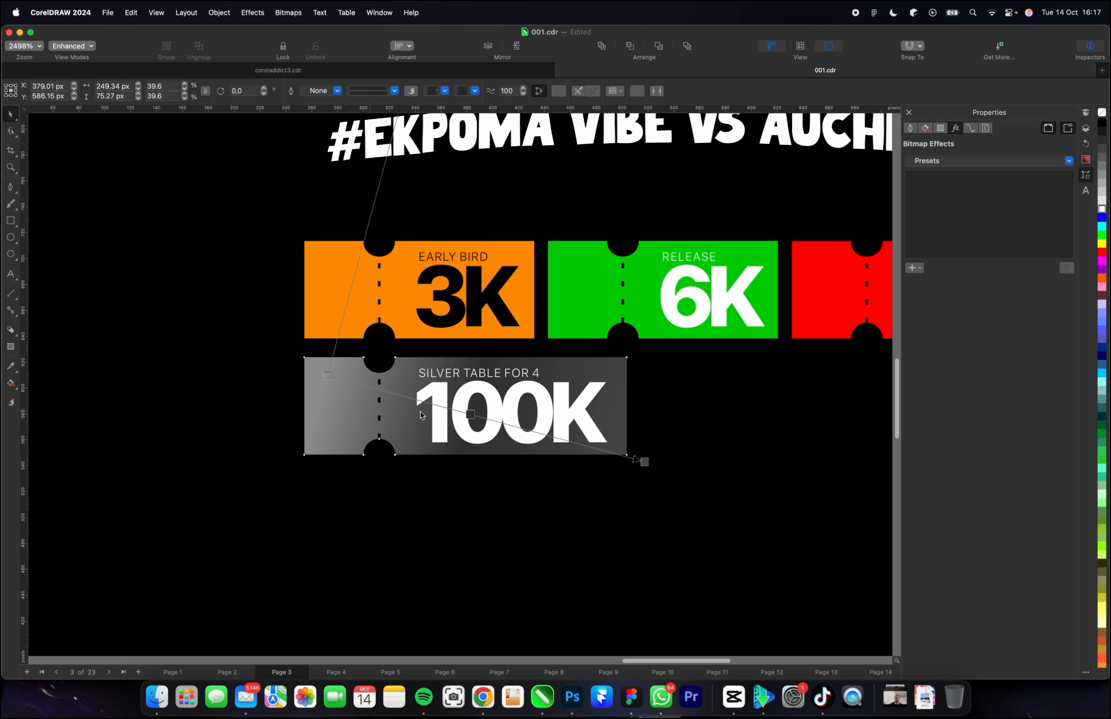
{"action": "left_click", "coordinate": [644, 462]}
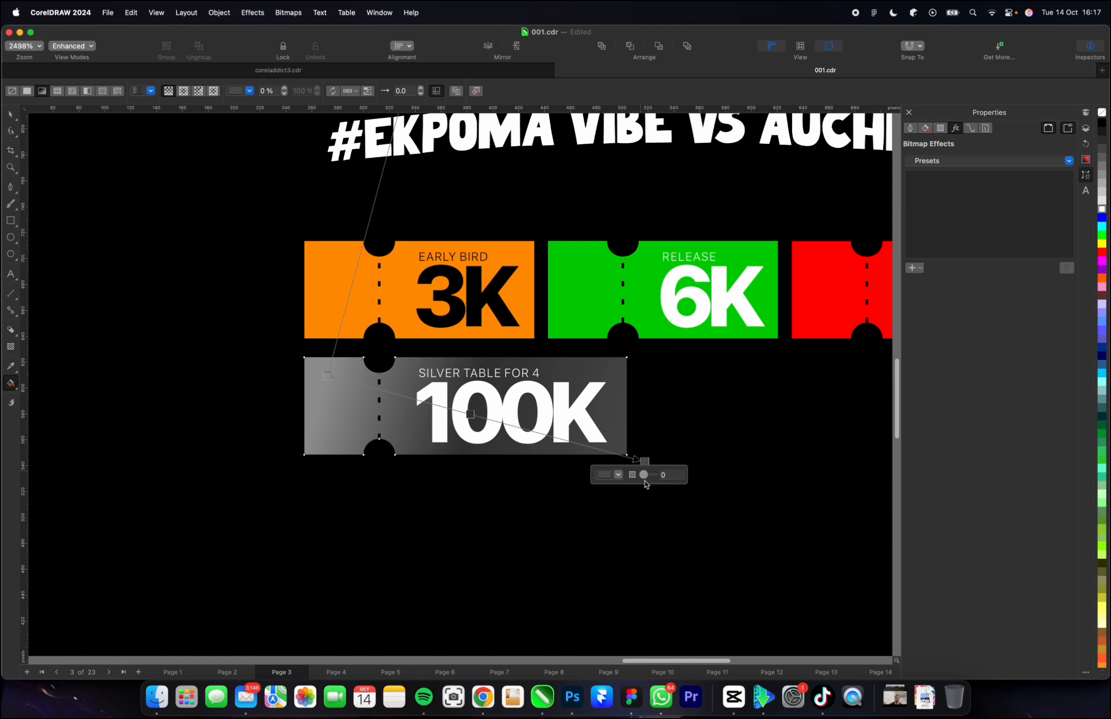
{"action": "left_click", "coordinate": [618, 475]}
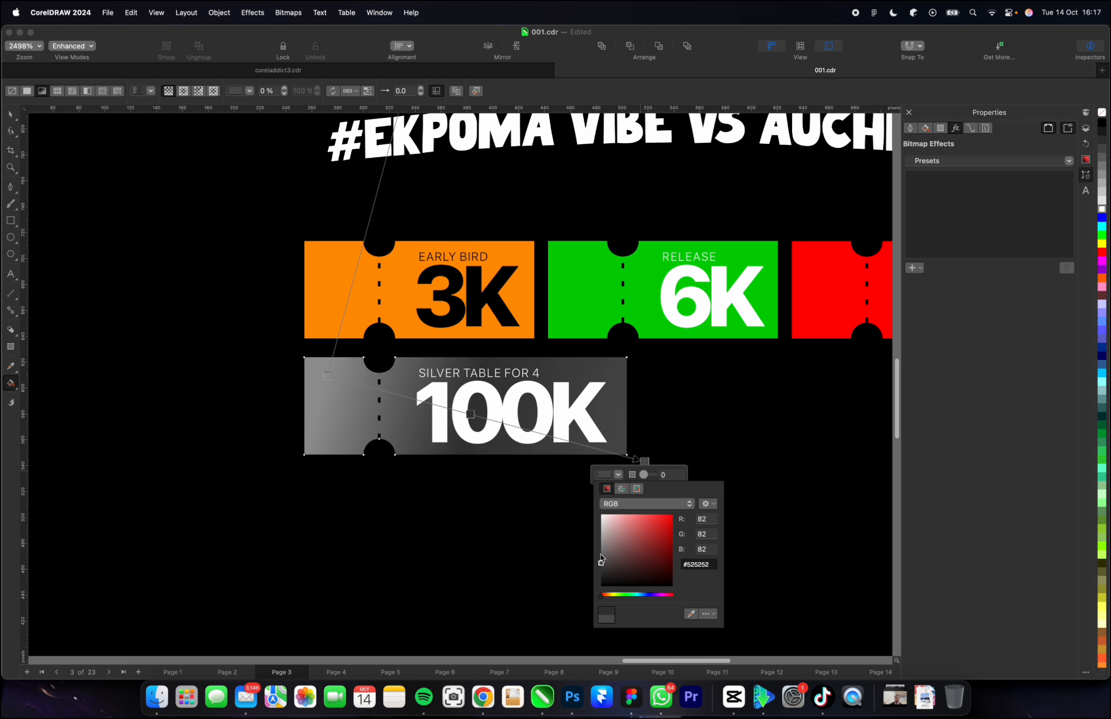
{"action": "left_click_drag", "start_coordinate": [601, 559], "coordinate": [603, 543]}
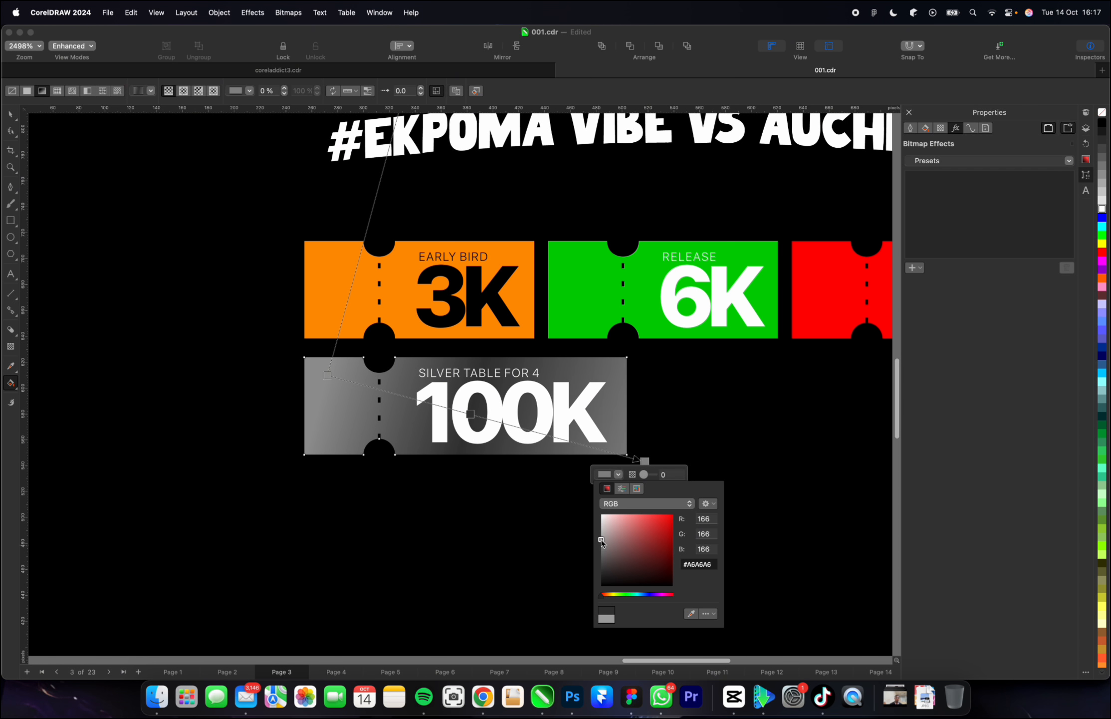
{"action": "key", "text": "space"}
{"action": "scroll", "coordinate": [481, 459], "scroll_direction": "down", "scroll_amount": 5}
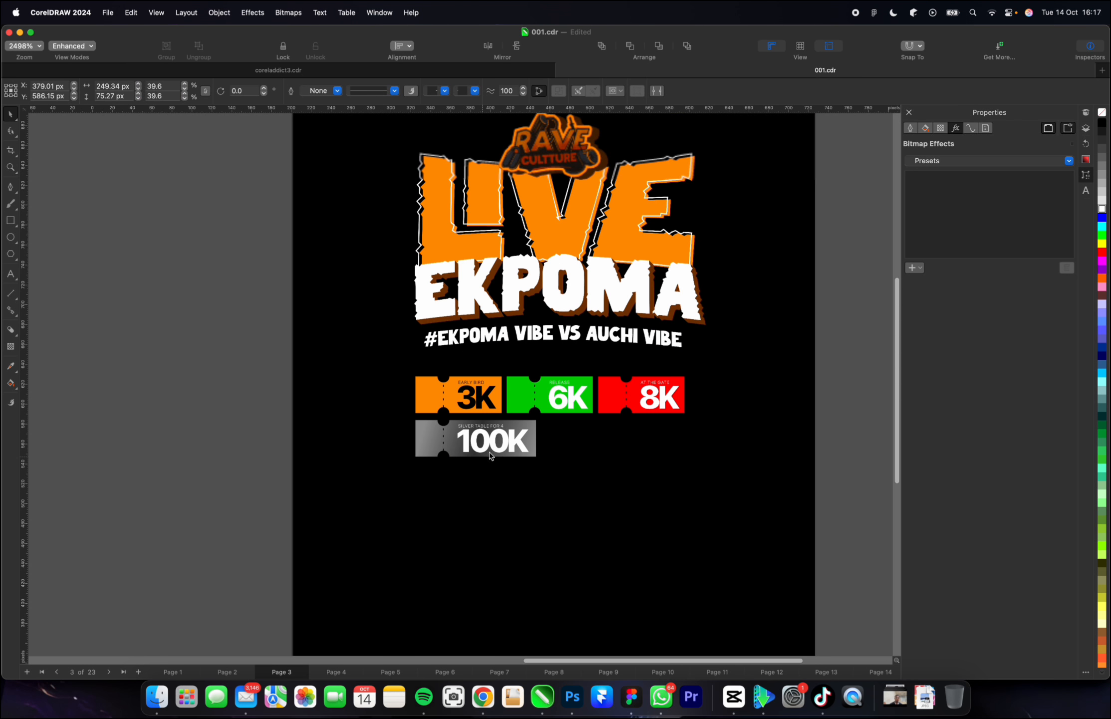
Fill the 100K price text and the SILVER TABLE FOR 4 label with black, then deselect them.
{"action": "scroll", "coordinate": [489, 455], "scroll_direction": "up", "scroll_amount": 2}
{"action": "left_click", "coordinate": [510, 411]}
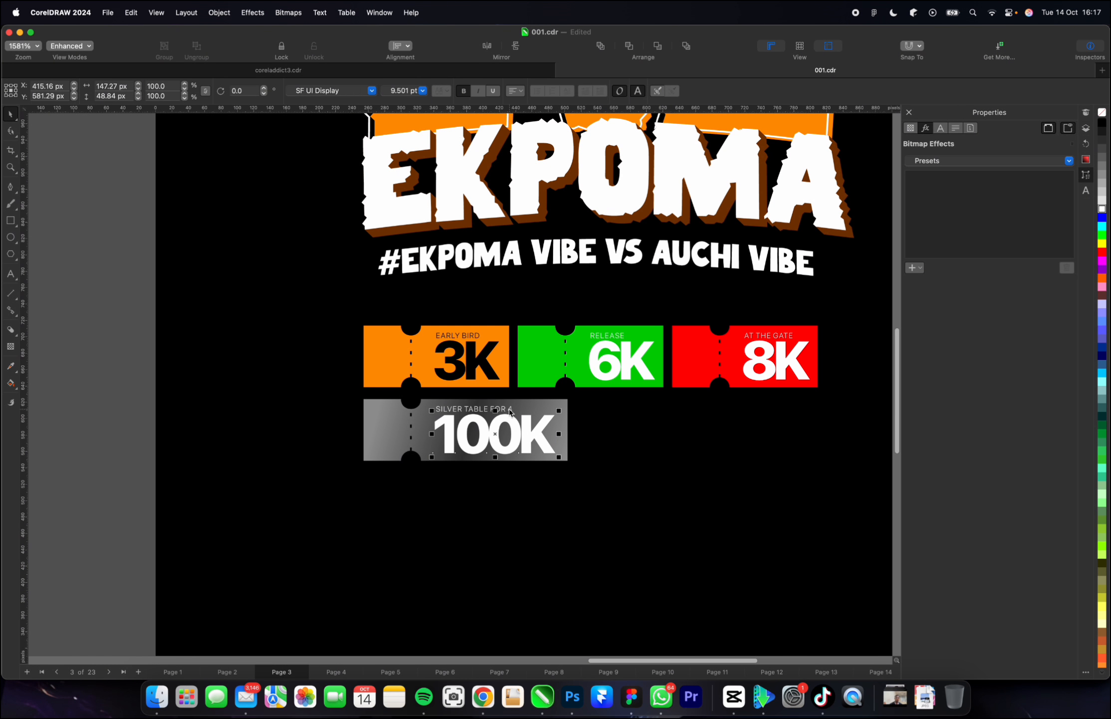
{"action": "left_click", "coordinate": [510, 411], "text": "shift"}
{"action": "left_click", "coordinate": [1101, 123]}
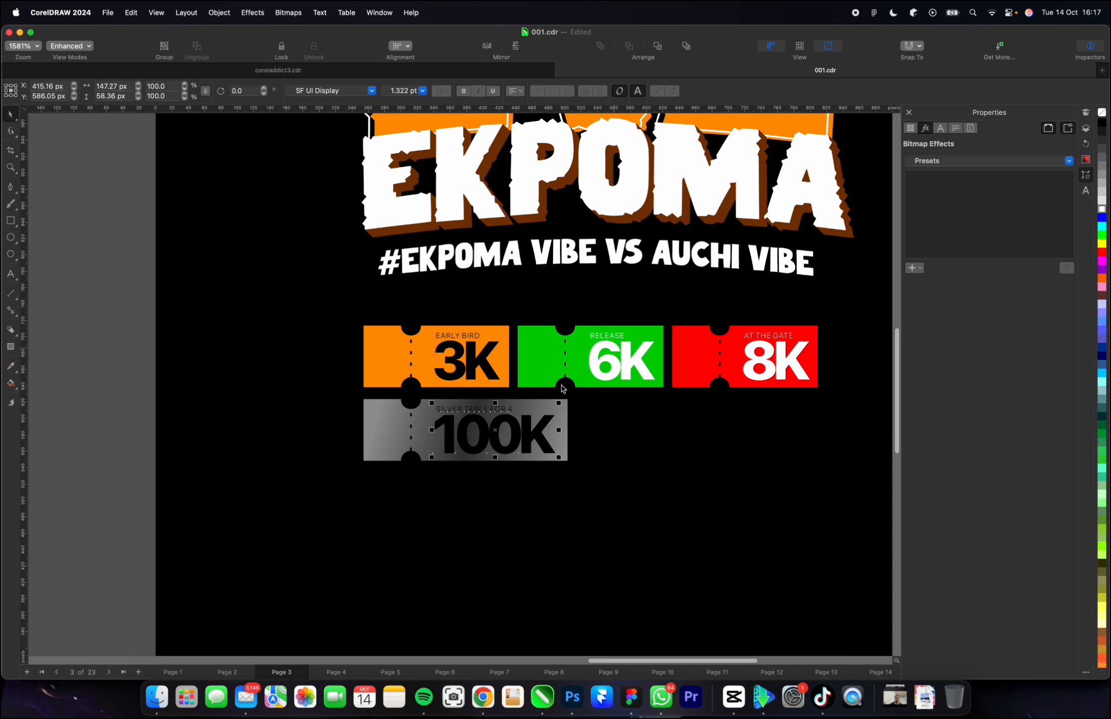
{"action": "scroll", "coordinate": [561, 389], "scroll_direction": "down", "scroll_amount": 1}
{"action": "left_click", "coordinate": [226, 398]}
{"action": "scroll", "coordinate": [226, 399], "scroll_direction": "down", "scroll_amount": 2}
{"action": "scroll", "coordinate": [380, 408], "scroll_direction": "up", "scroll_amount": 2}
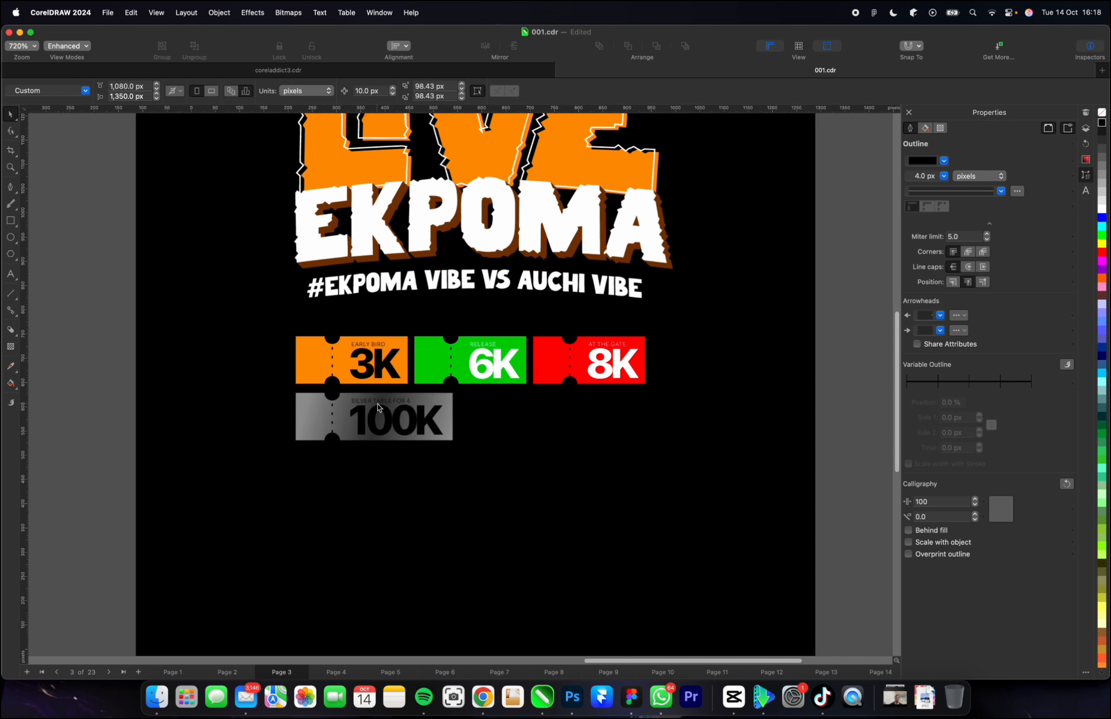
{"action": "scroll", "coordinate": [377, 407], "scroll_direction": "up", "scroll_amount": 2}
{"action": "scroll", "coordinate": [405, 405], "scroll_direction": "down", "scroll_amount": 1}
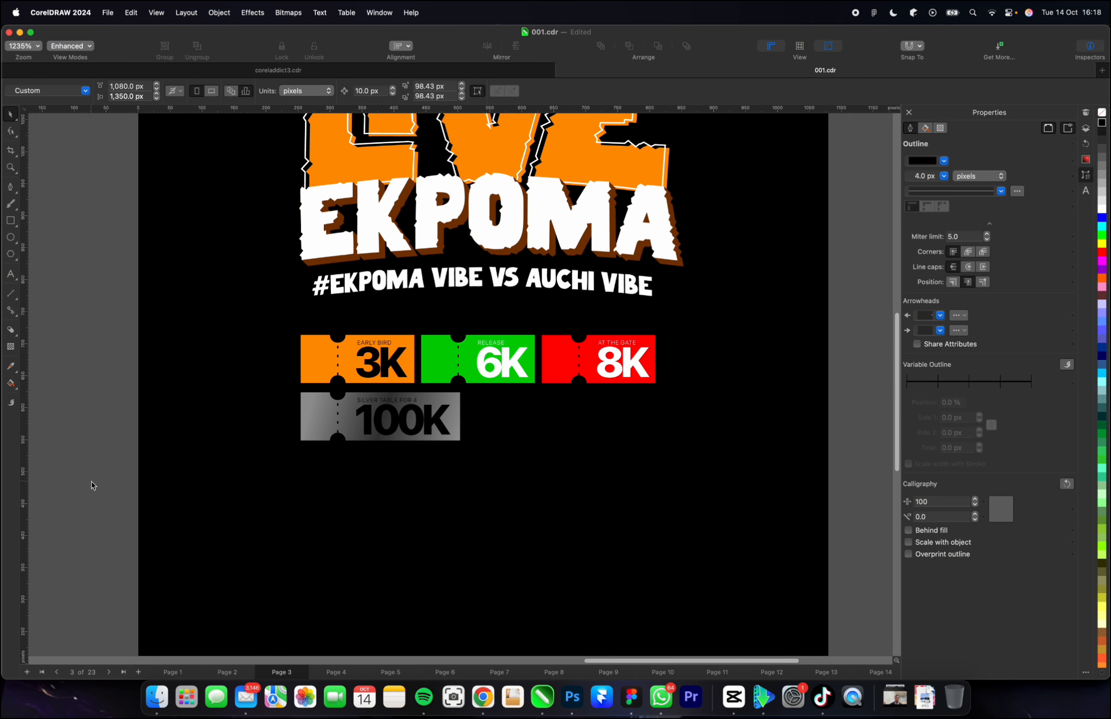
Duplicate the whole 100K ticket horizontally, placing the copy beside it in the second ticket row.
{"action": "left_click_drag", "start_coordinate": [135, 503], "coordinate": [576, 385]}
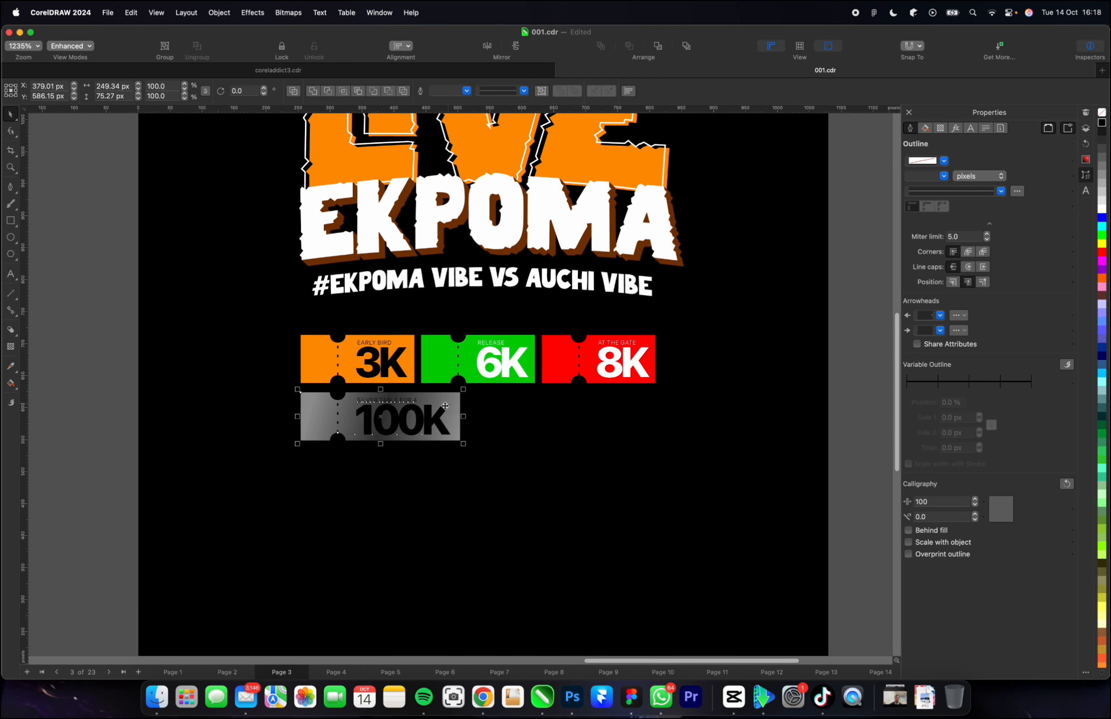
{"action": "left_click_drag", "start_coordinate": [427, 411], "coordinate": [597, 413]}
{"action": "left_click", "coordinate": [866, 451]}
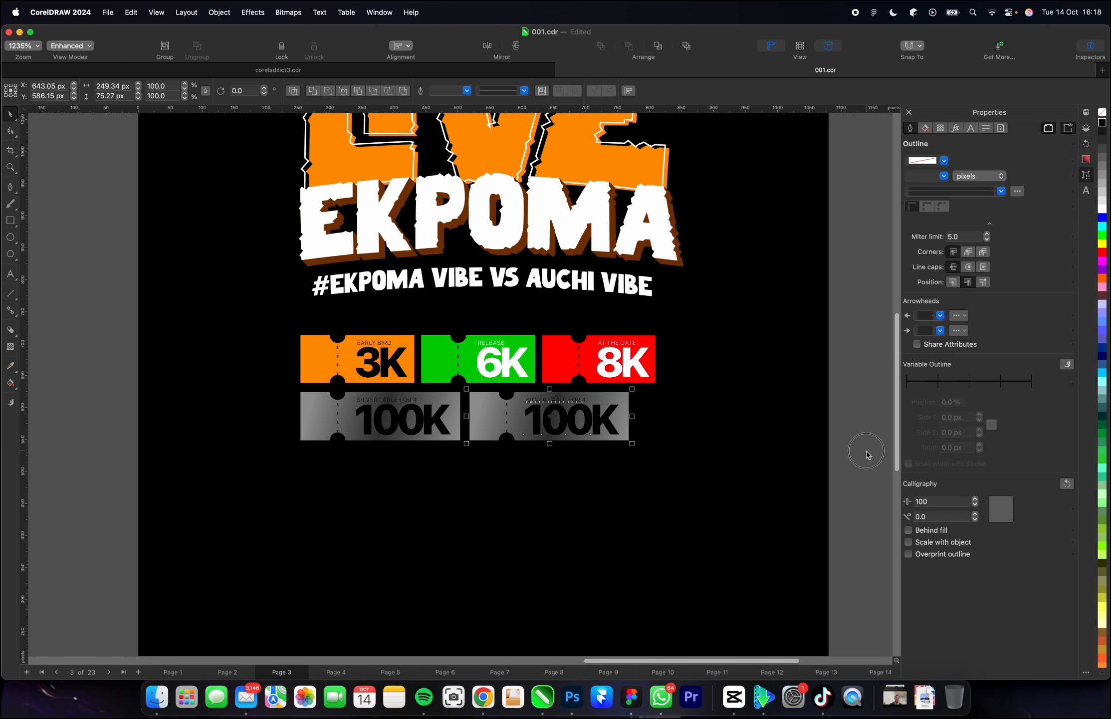
Change the price text on the duplicated ticket to 300K.
{"action": "double_click", "coordinate": [567, 414]}
{"action": "left_click_drag", "start_coordinate": [566, 414], "coordinate": [511, 410]}
{"action": "type", "text": "30"}
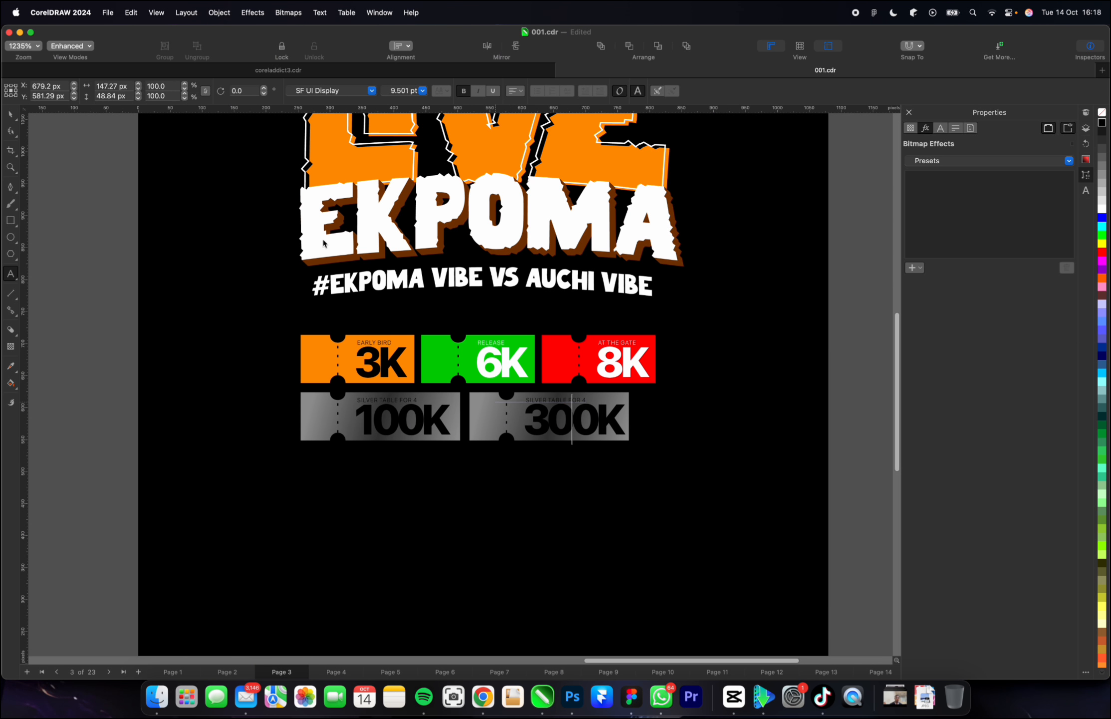
{"action": "left_click", "coordinate": [9, 116]}
{"action": "scroll", "coordinate": [433, 365], "scroll_direction": "up", "scroll_amount": 1}
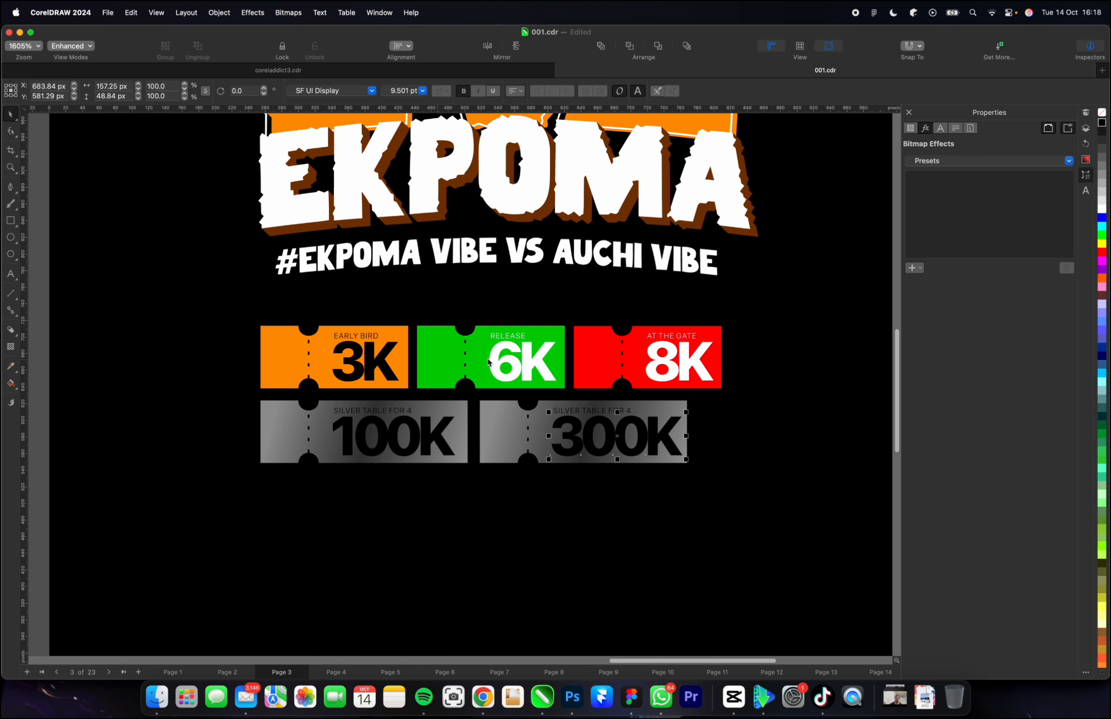
Change the label above the 300K price to GOLD TABLE FOR 6.
{"action": "double_click", "coordinate": [585, 413]}
{"action": "left_click_drag", "start_coordinate": [581, 407], "coordinate": [550, 407]}
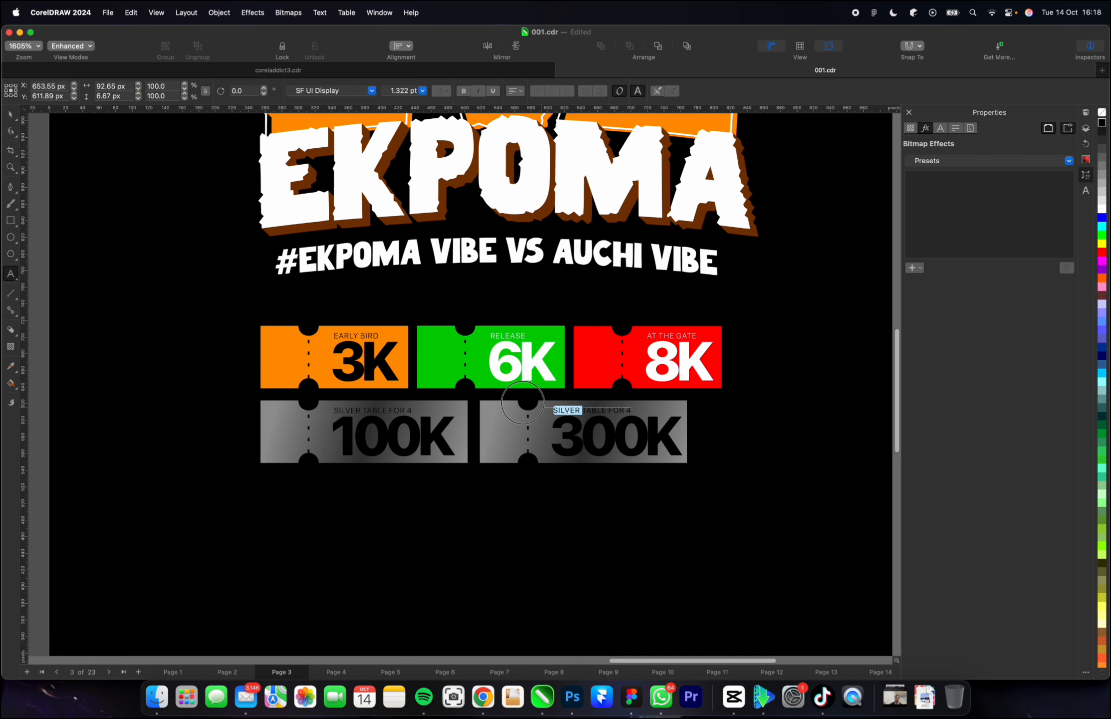
{"action": "type", "text": "GOLD"}
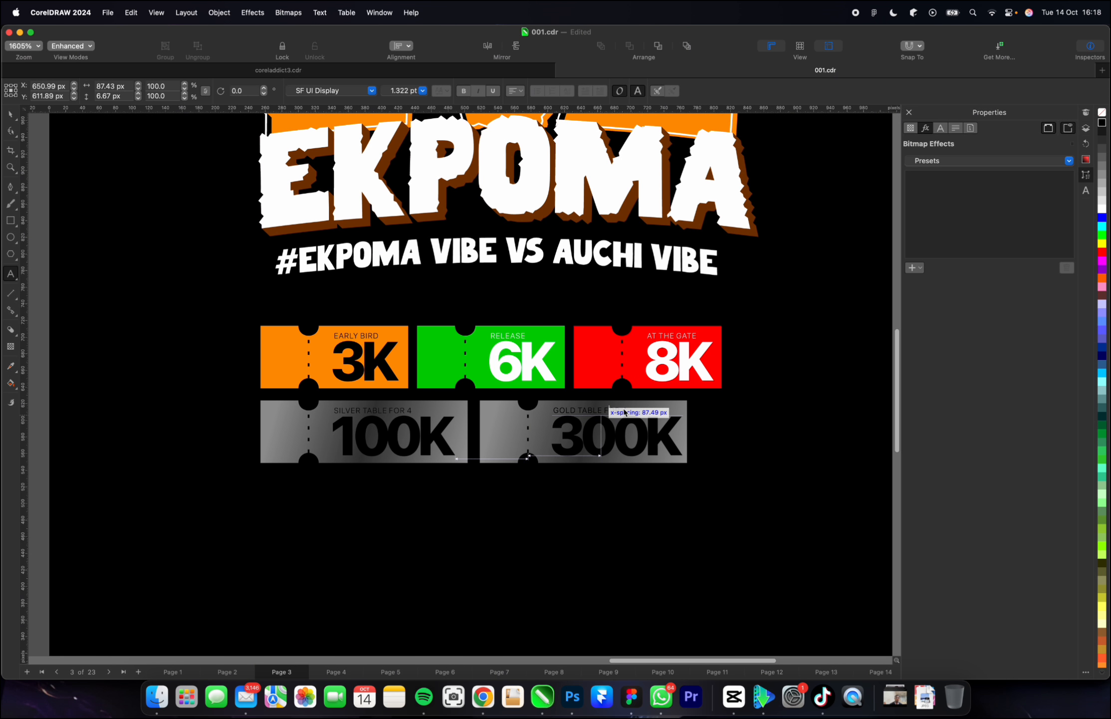
{"action": "scroll", "coordinate": [623, 409], "scroll_direction": "up", "scroll_amount": 5}
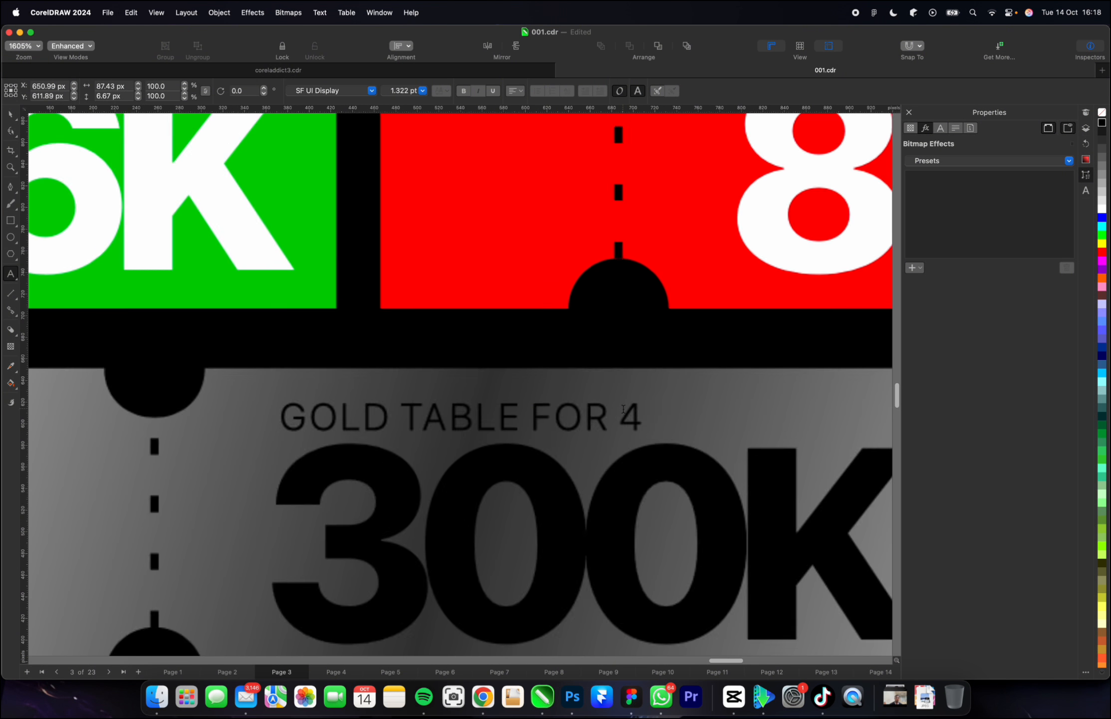
{"action": "double_click", "coordinate": [622, 415]}
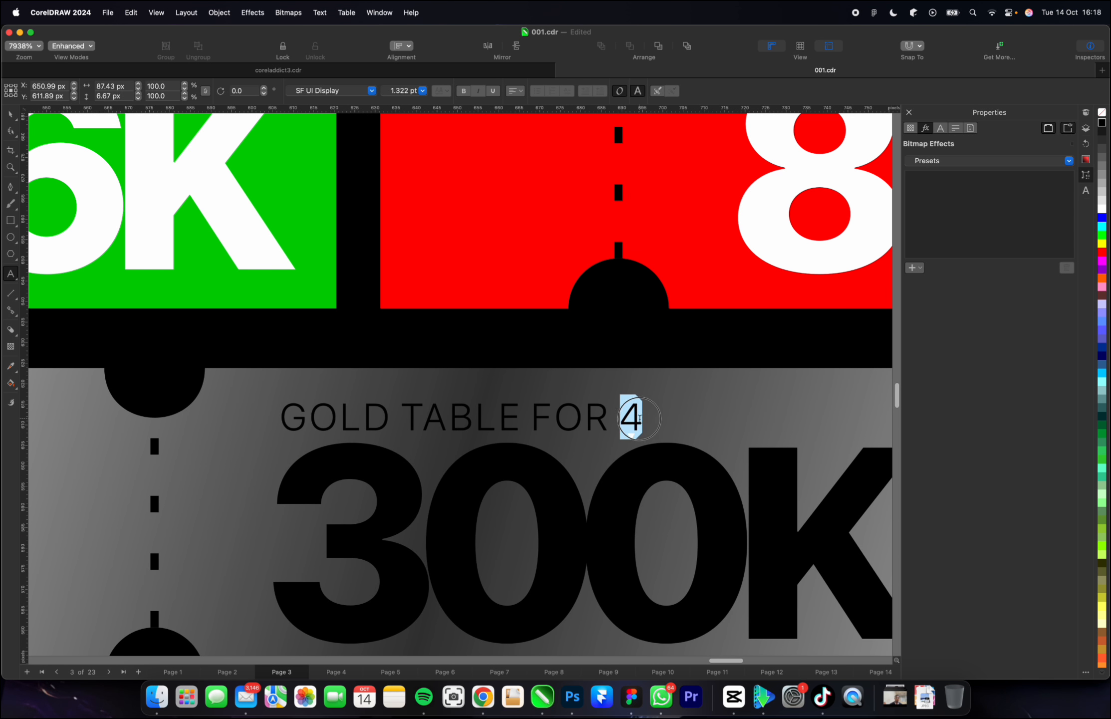
{"action": "type", "text": "6"}
{"action": "scroll", "coordinate": [569, 404], "scroll_direction": "down", "scroll_amount": 4}
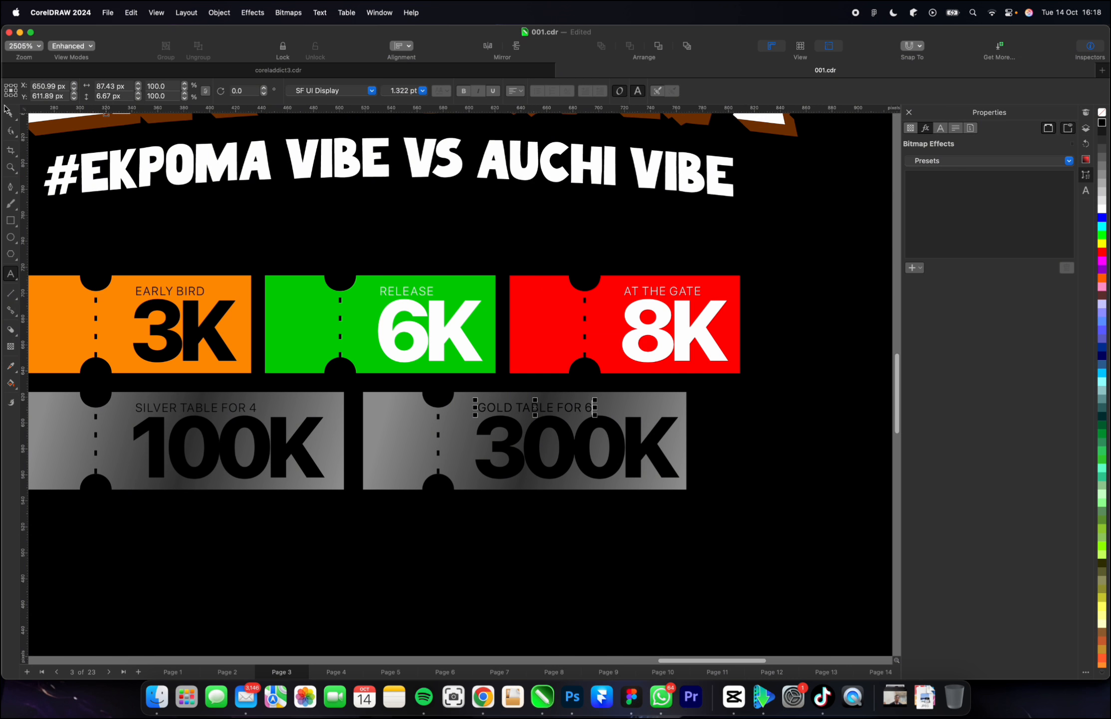
Change the starting colour of the 300K ticket's gradient to golden yellow #FFC917.
{"action": "left_click", "coordinate": [404, 440], "text": "super"}
{"action": "key", "text": "g"}
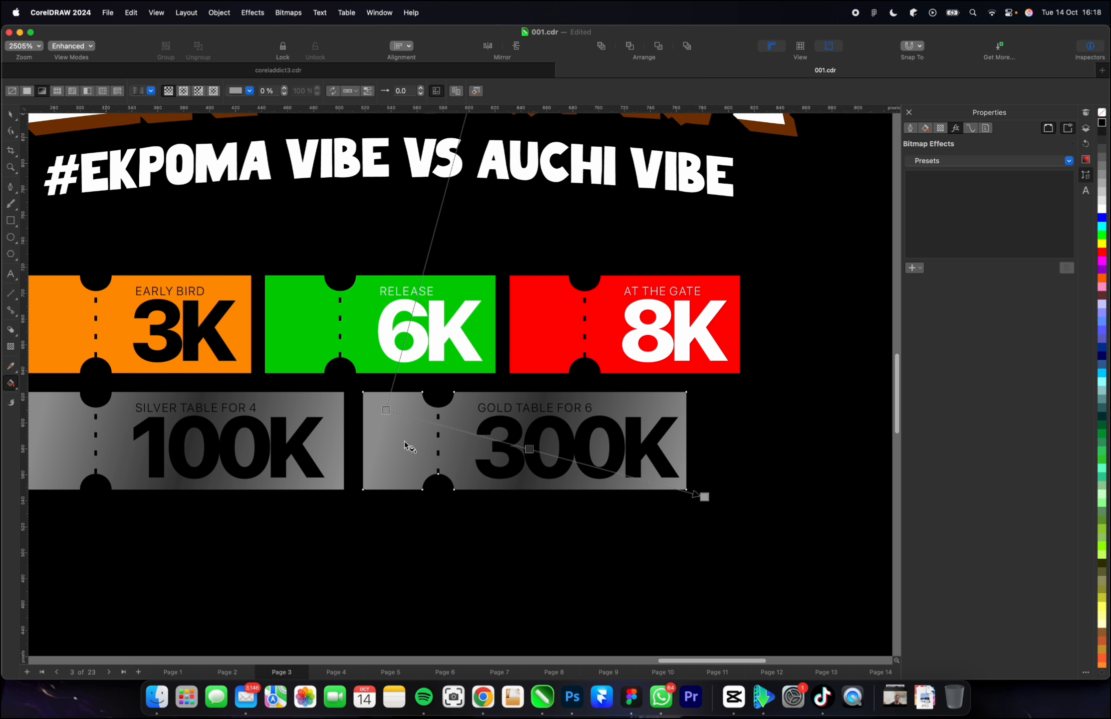
{"action": "left_click", "coordinate": [385, 410]}
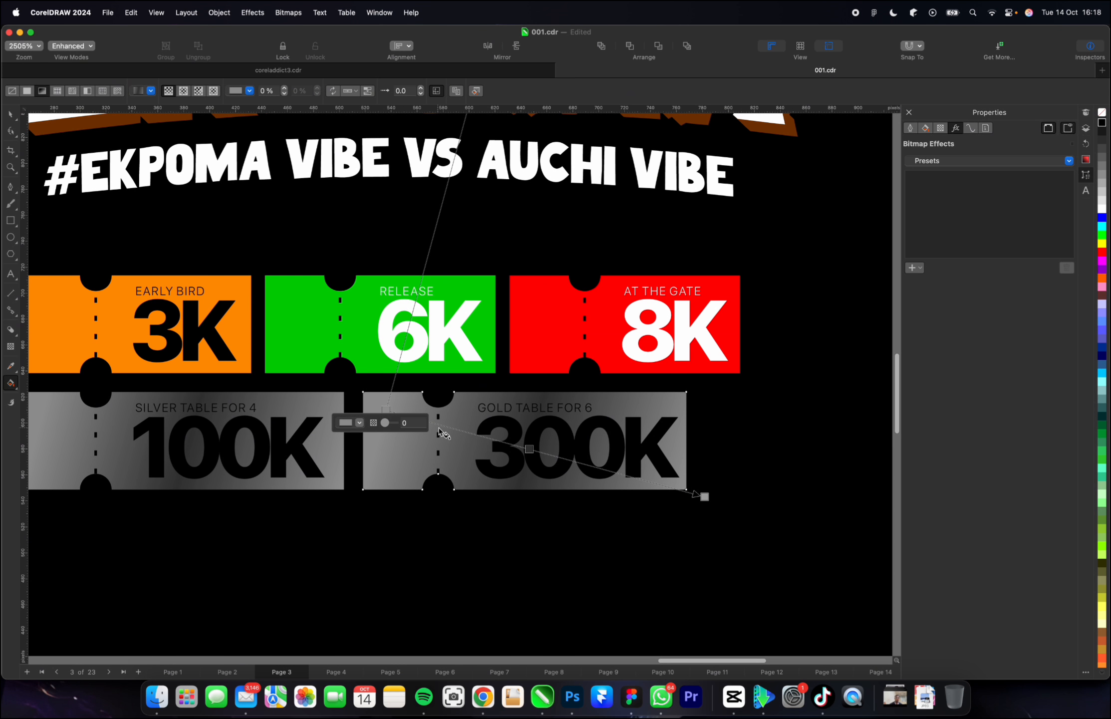
{"action": "left_click", "coordinate": [359, 424]}
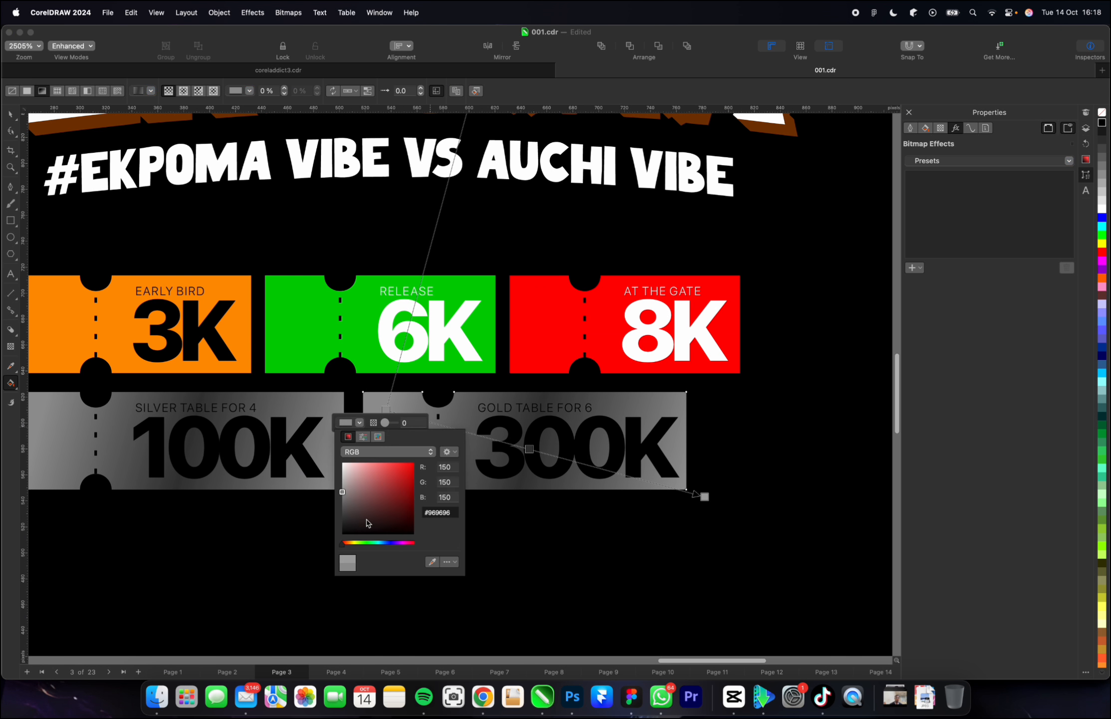
{"action": "left_click", "coordinate": [351, 542]}
{"action": "left_click", "coordinate": [375, 499]}
{"action": "left_click", "coordinate": [408, 463]}
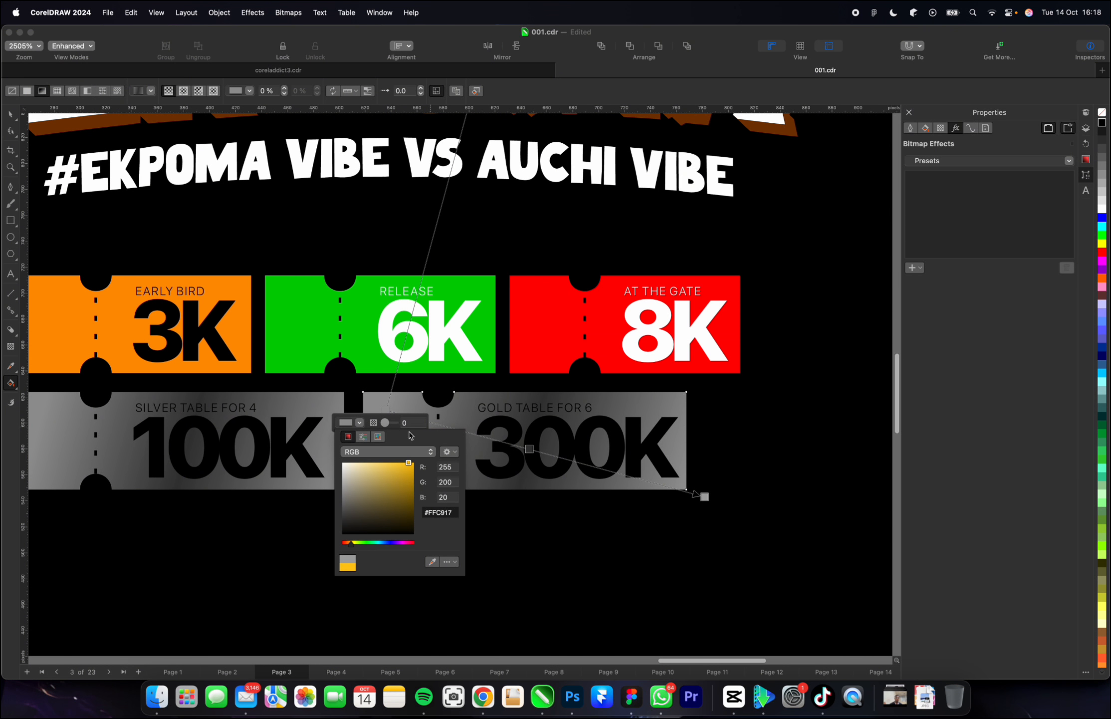
Change the middle colour node of the 300K ticket's gradient to dark brown #421A00.
{"action": "left_click", "coordinate": [530, 449]}
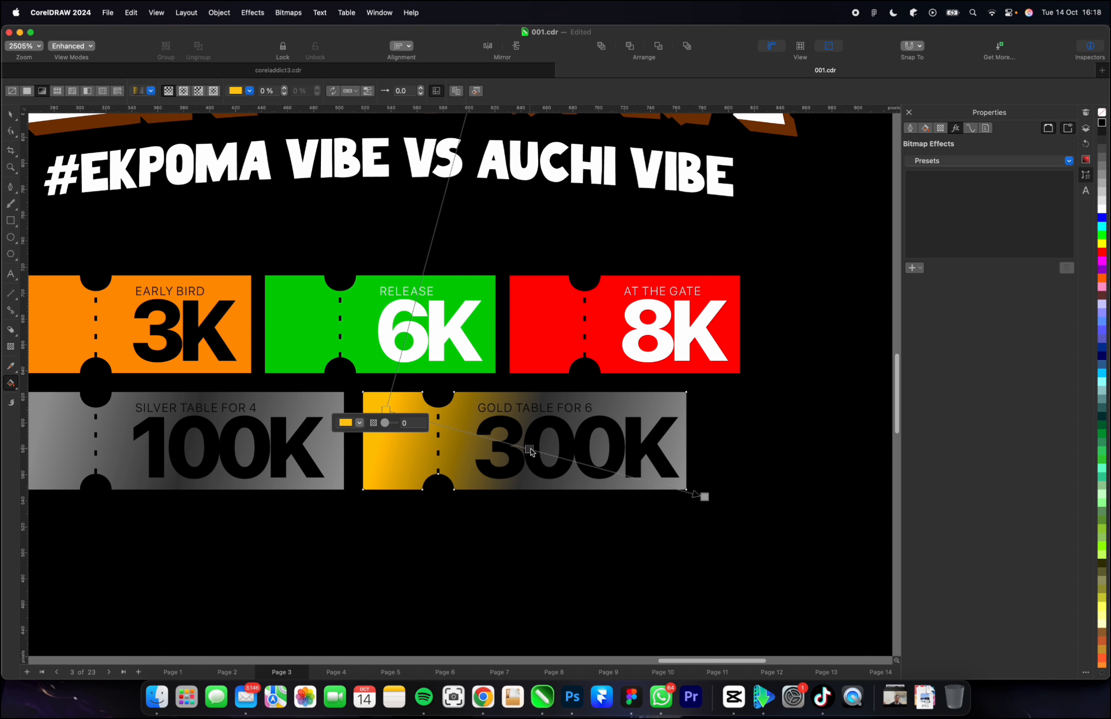
{"action": "left_click", "coordinate": [530, 449]}
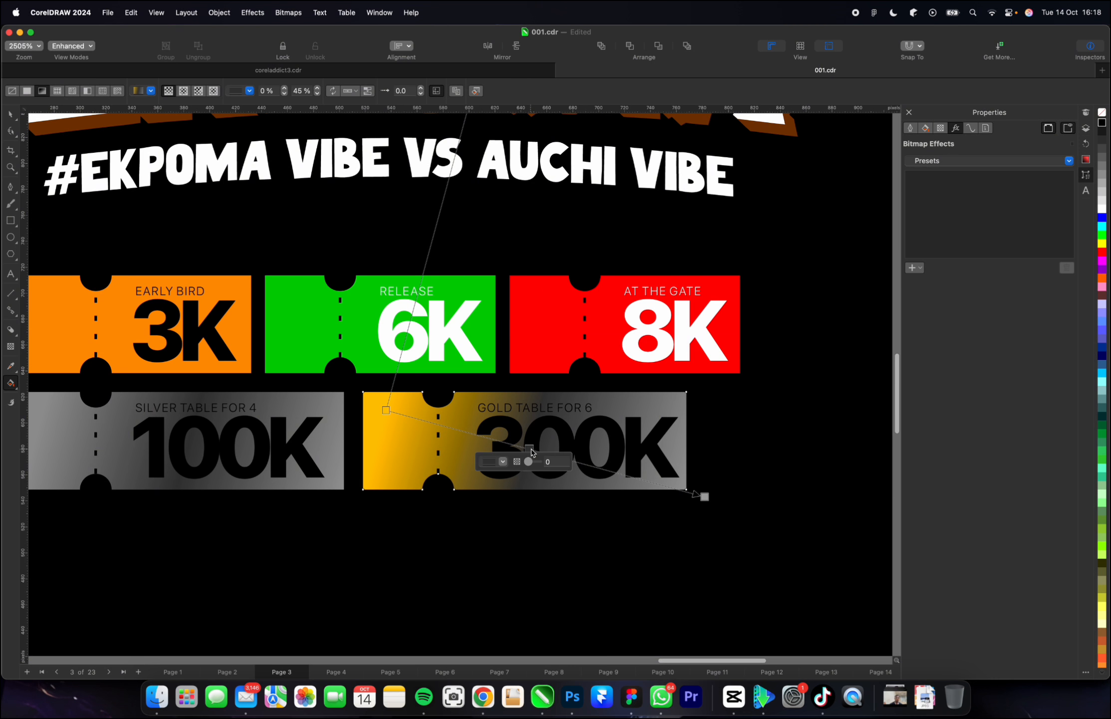
{"action": "left_click", "coordinate": [503, 462]}
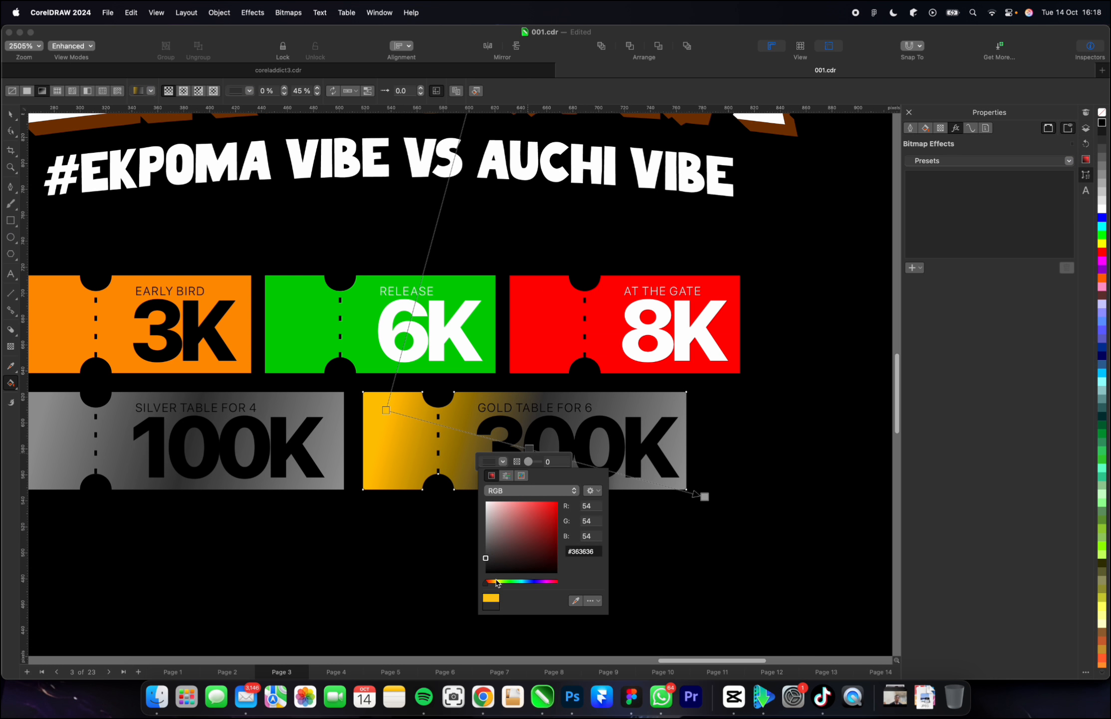
{"action": "left_click_drag", "start_coordinate": [496, 582], "coordinate": [490, 581]}
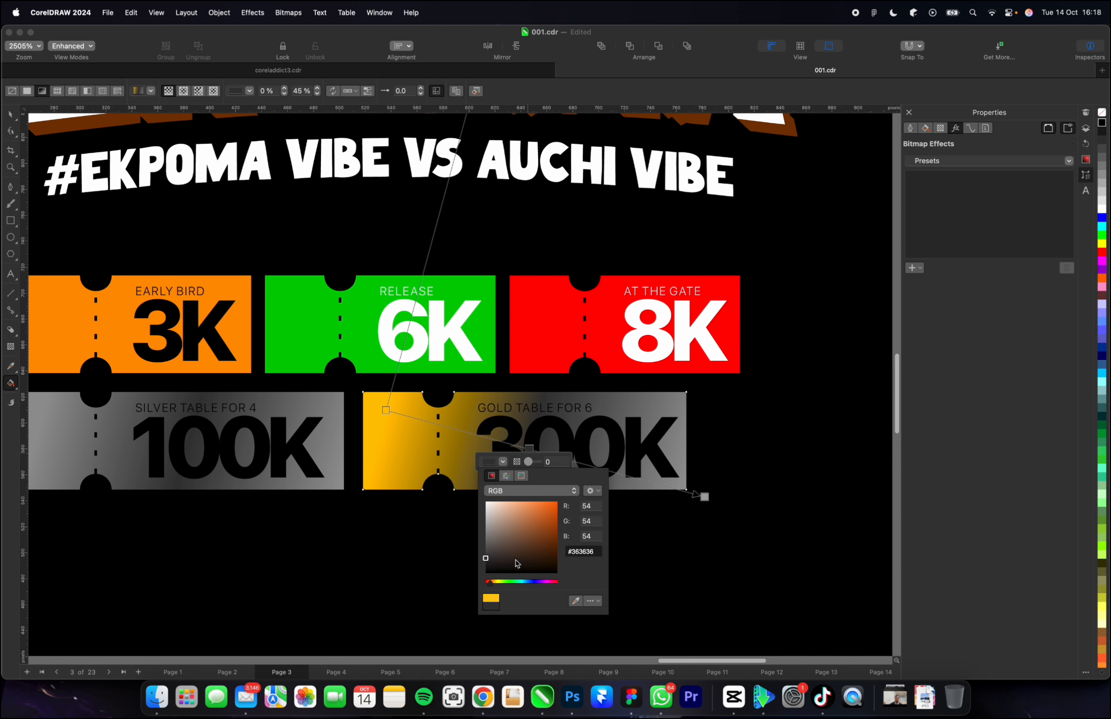
{"action": "left_click", "coordinate": [556, 553]}
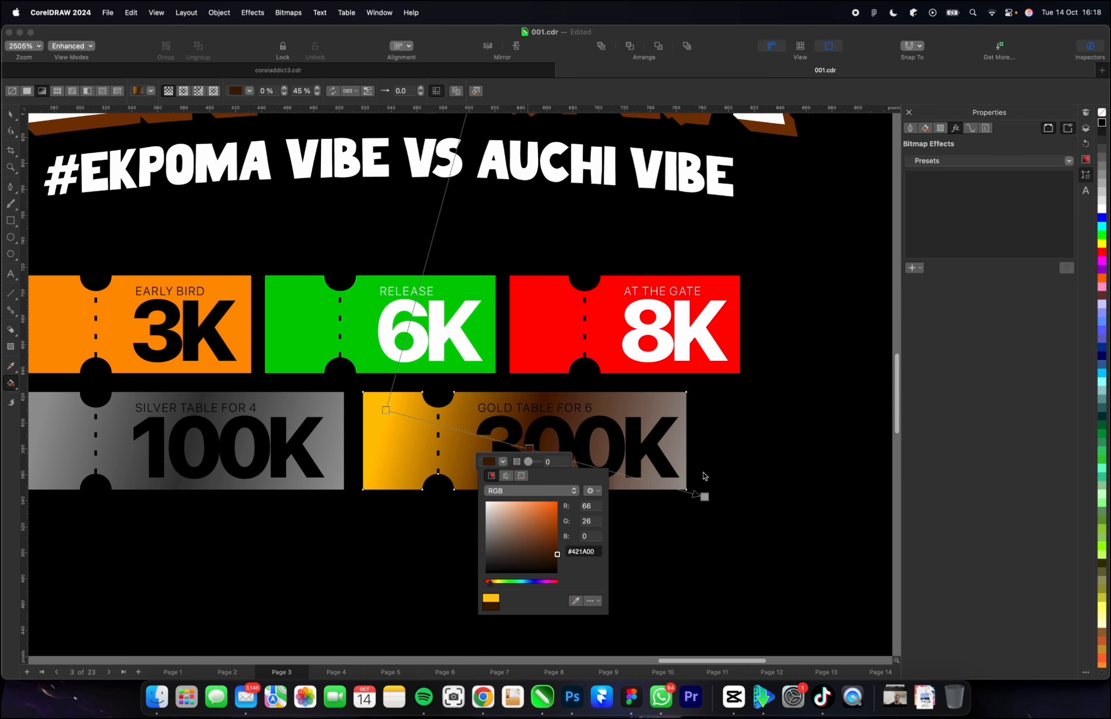
Change the end colour of the 300K ticket's gradient to dark amber #C98600.
{"action": "left_click", "coordinate": [704, 497]}
{"action": "left_click", "coordinate": [704, 497]}
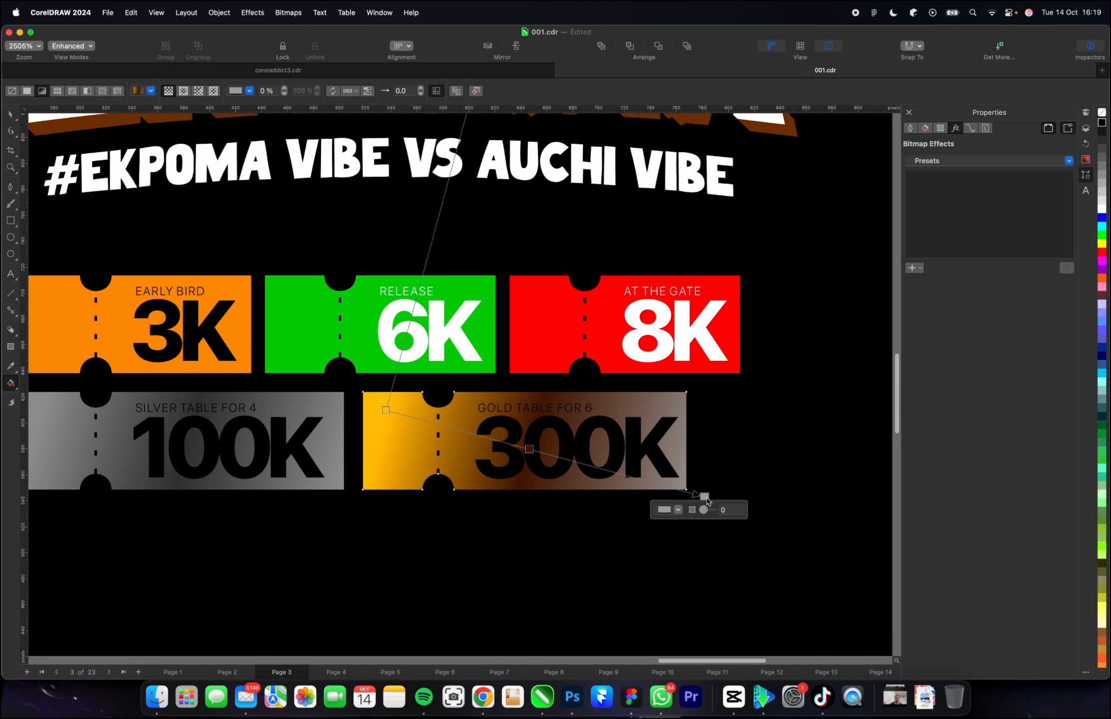
{"action": "left_click", "coordinate": [677, 509]}
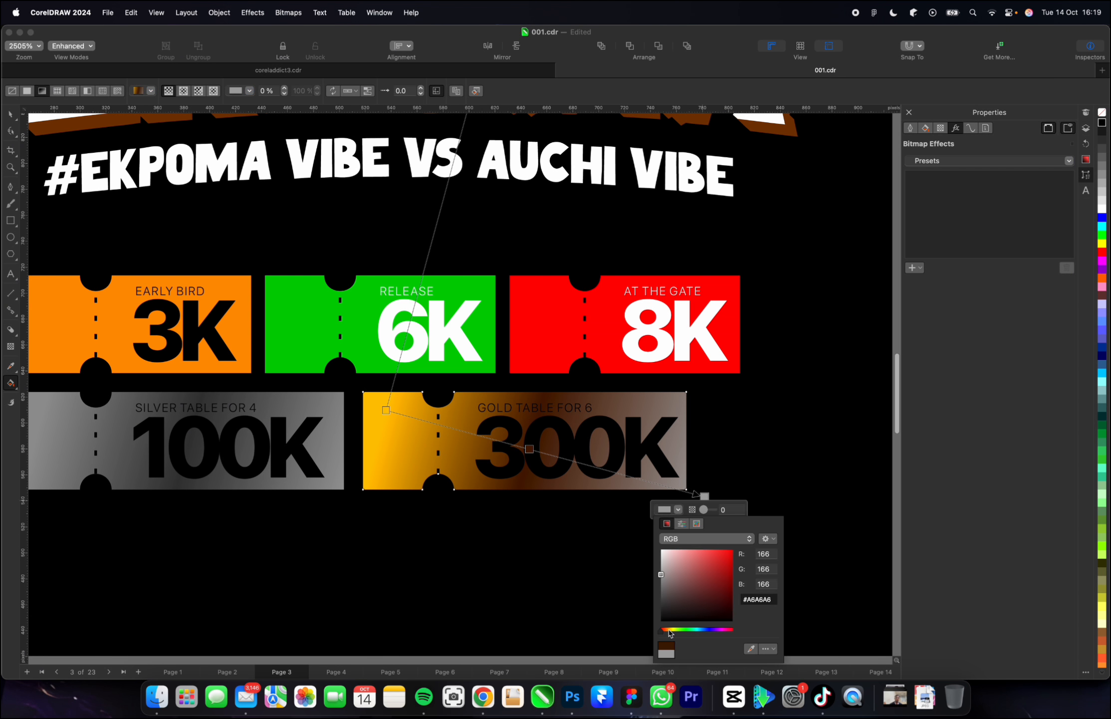
{"action": "left_click_drag", "start_coordinate": [670, 631], "coordinate": [669, 630]}
{"action": "left_click_drag", "start_coordinate": [714, 593], "coordinate": [741, 569]}
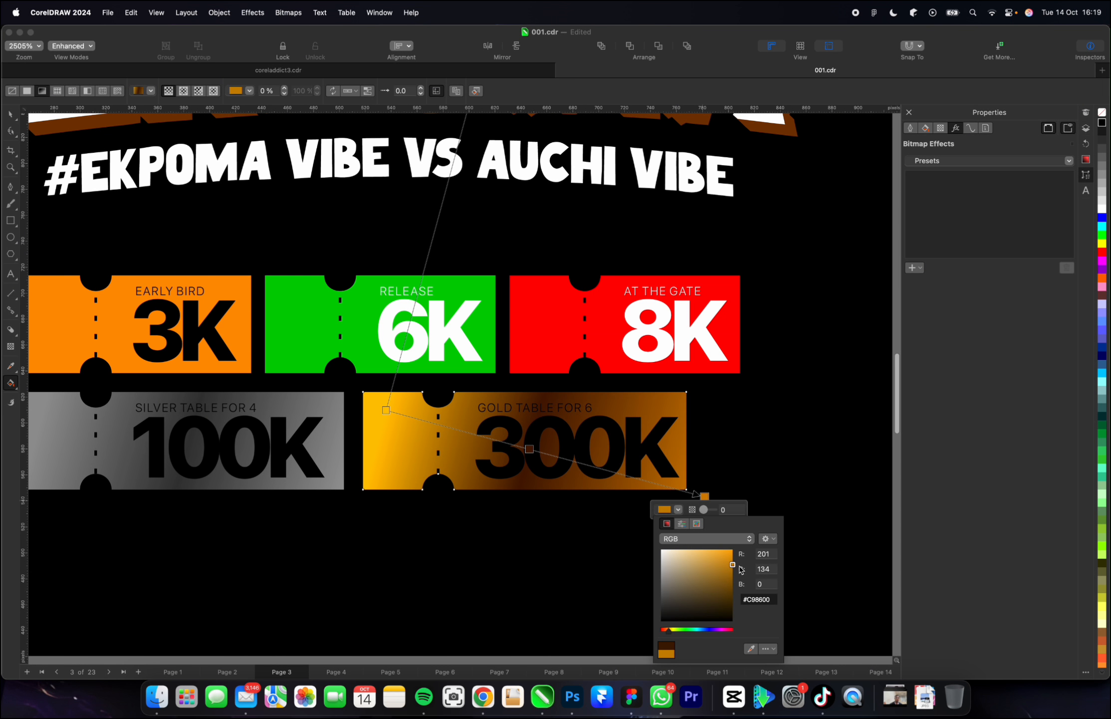
Stretch the 300K ticket's gradient by moving its starting node outward past the ticket's left edge.
{"action": "left_click", "coordinate": [392, 439]}
{"action": "left_click_drag", "start_coordinate": [386, 410], "coordinate": [335, 397]}
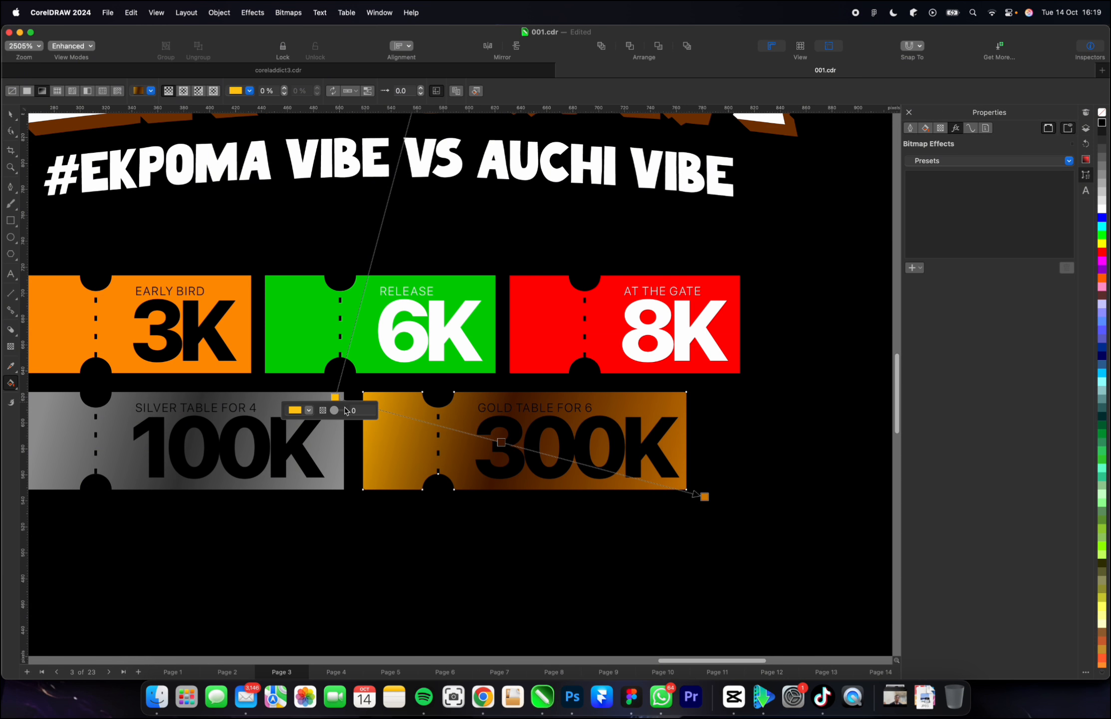
{"action": "key", "text": "space"}
Try a dark olive fill on the 300K price text and replace it with dark brown.
{"action": "left_click", "coordinate": [533, 457], "text": "super"}
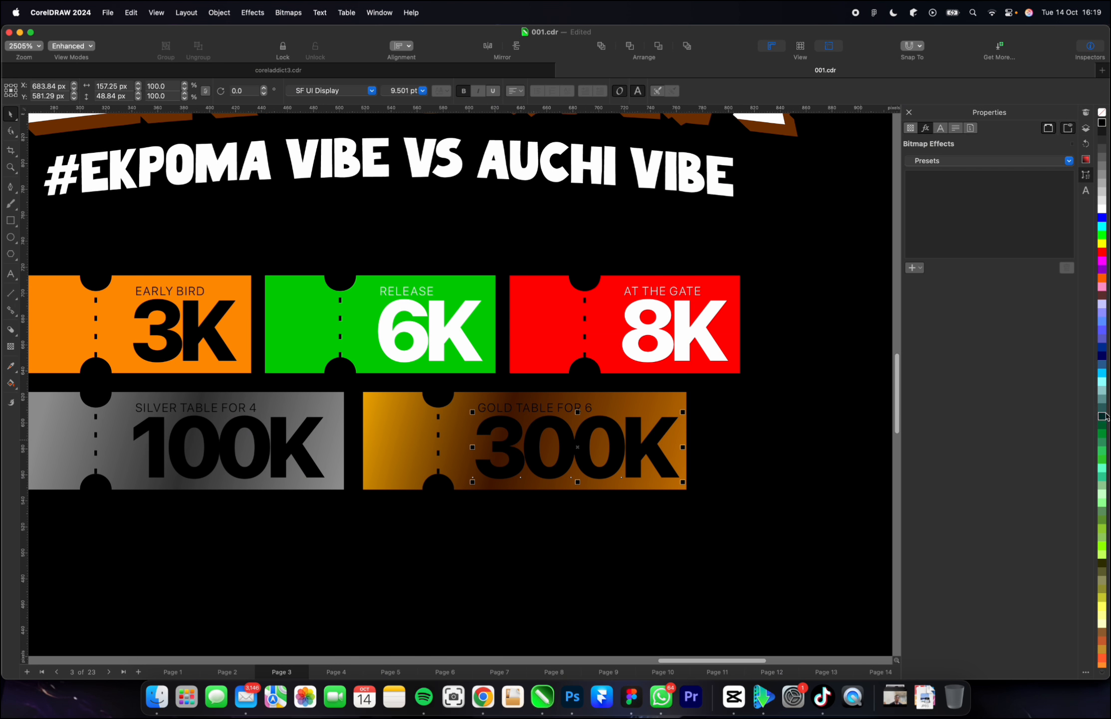
{"action": "scroll", "coordinate": [1103, 416], "scroll_direction": "down", "scroll_amount": 3}
{"action": "left_click", "coordinate": [1101, 503]}
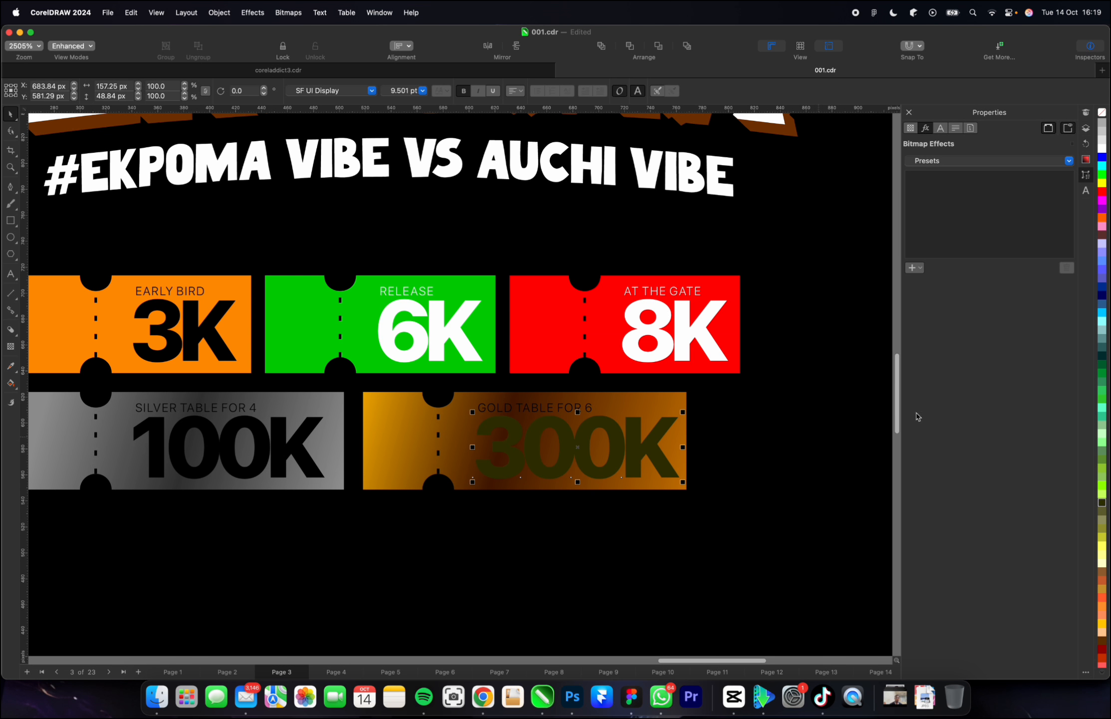
{"action": "left_click", "coordinate": [1101, 643]}
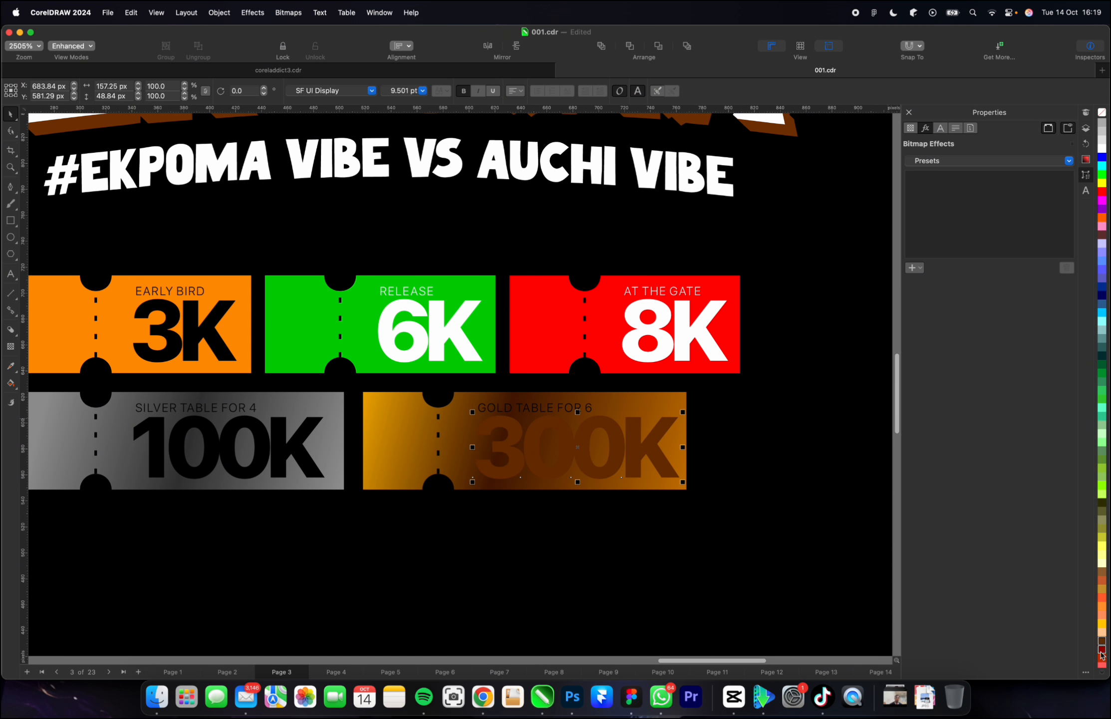
Recolour the 300K price text with a very dark brown fill.
{"action": "scroll", "coordinate": [1101, 648], "scroll_direction": "down", "scroll_amount": 12}
{"action": "left_click", "coordinate": [1102, 391]}
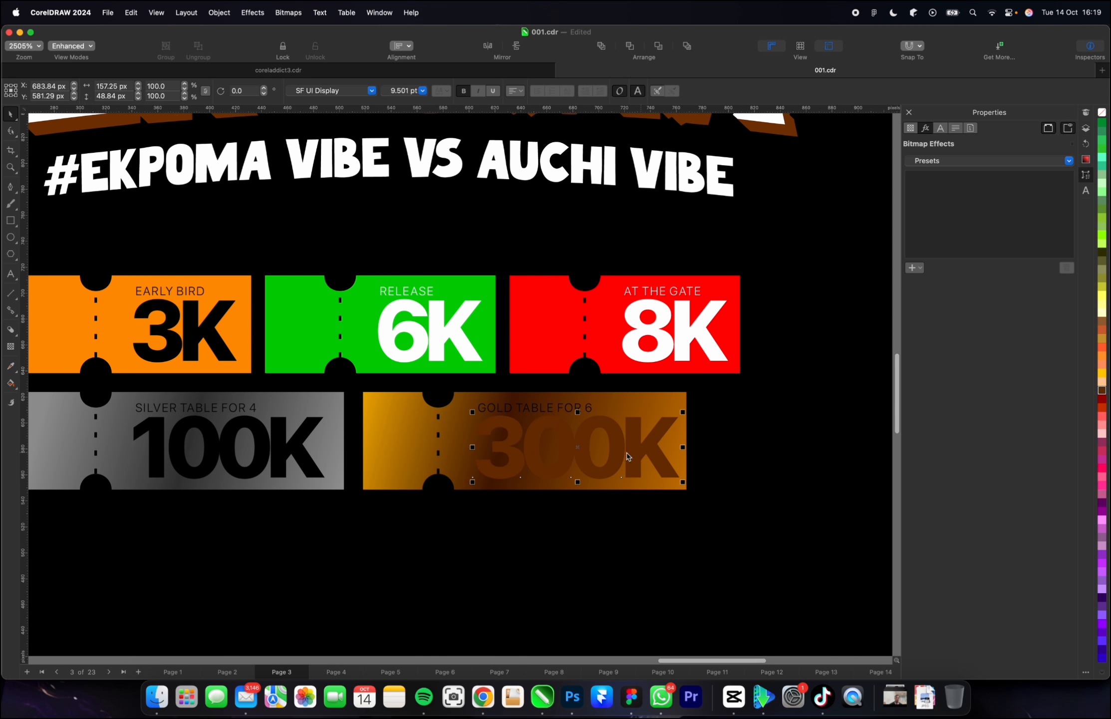
{"action": "left_click", "coordinate": [1102, 390]}
{"action": "left_click", "coordinate": [1084, 400]}
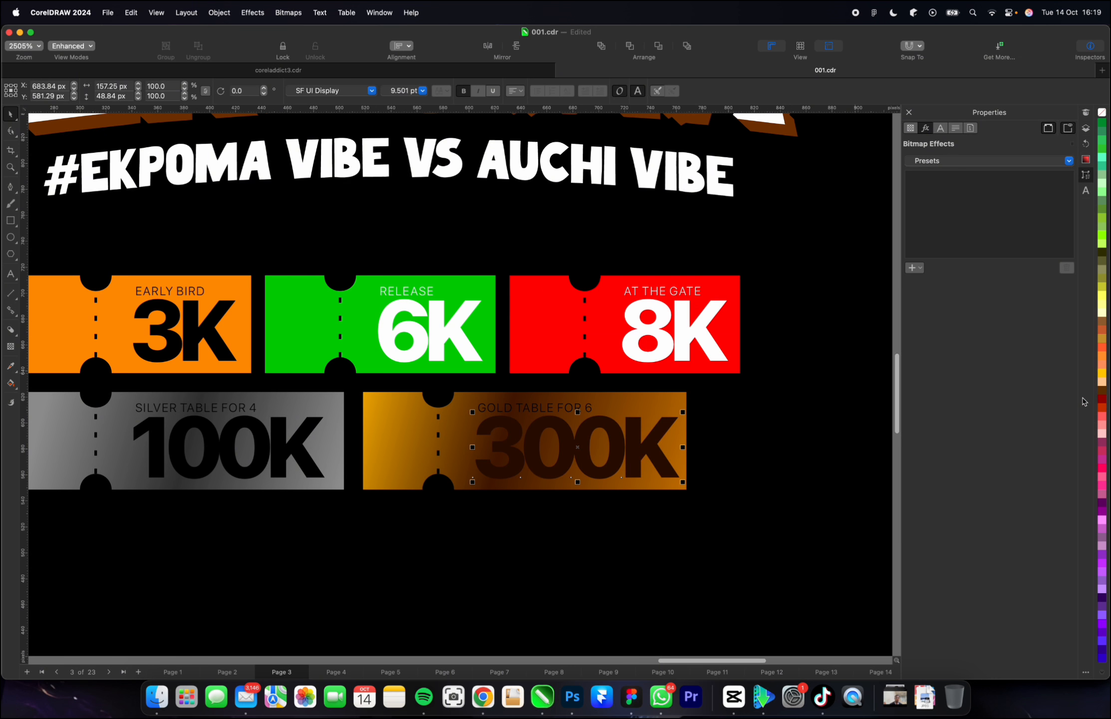
Shift the 300K price and its GOLD TABLE FOR 6 label about 5 px left, undoing any stray move of the price.
{"action": "left_click_drag", "start_coordinate": [539, 442], "coordinate": [532, 442]}
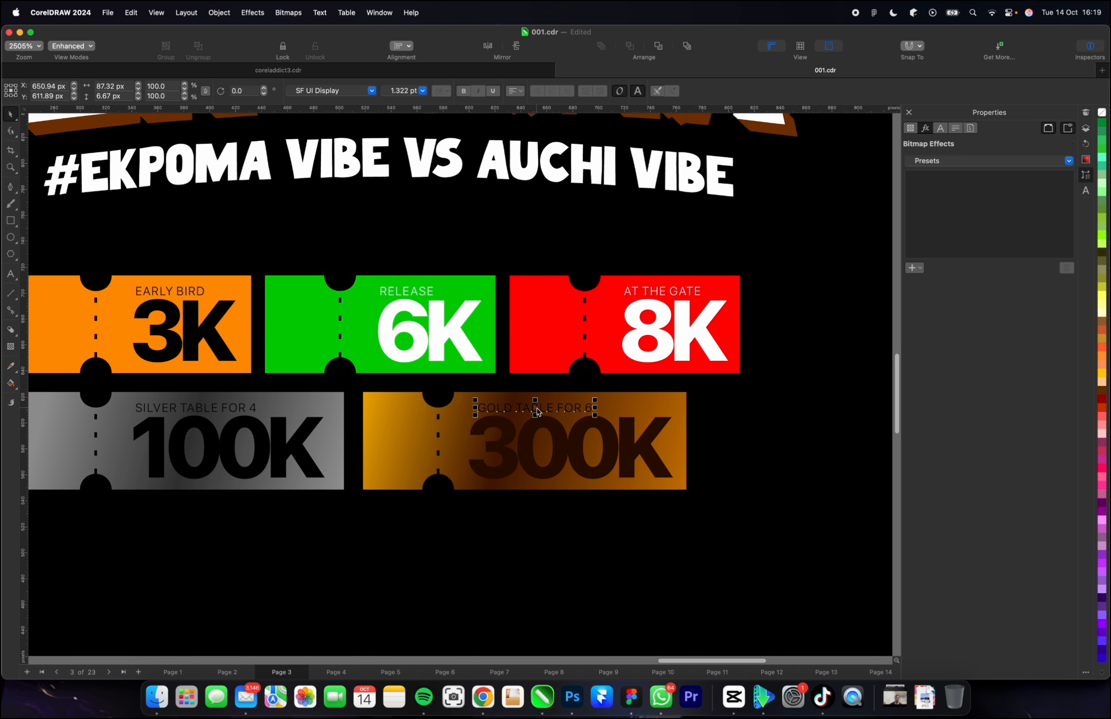
{"action": "left_click", "coordinate": [533, 413]}
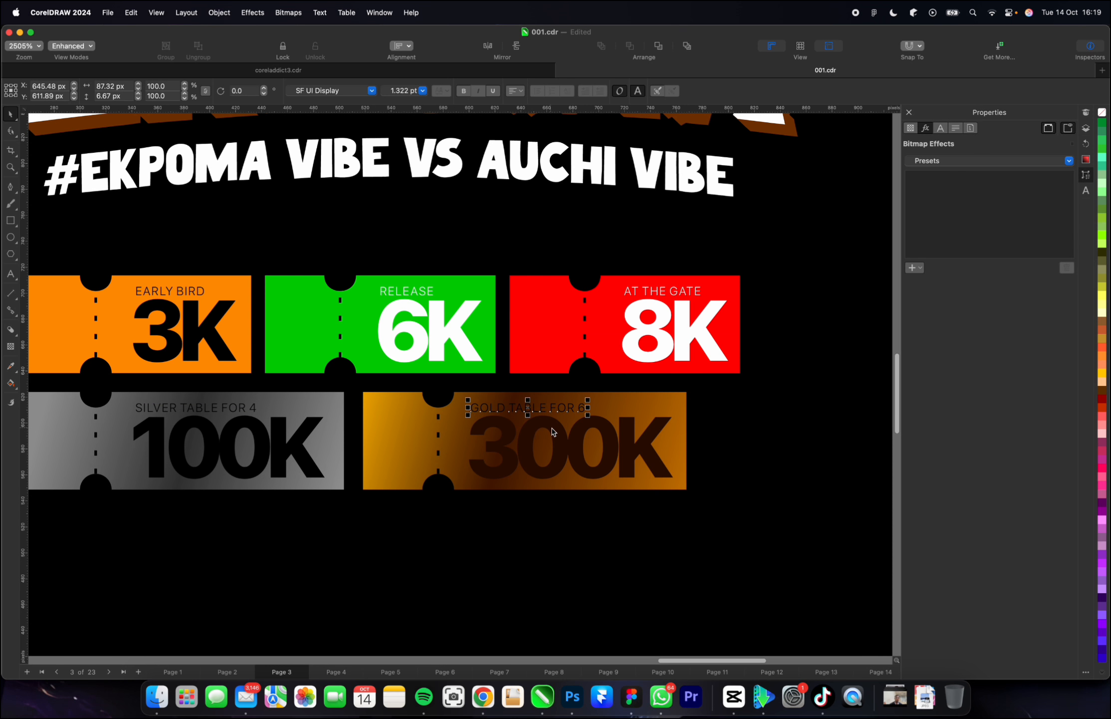
{"action": "left_click", "coordinate": [540, 417]}
{"action": "left_click_drag", "start_coordinate": [532, 412], "coordinate": [533, 413]}
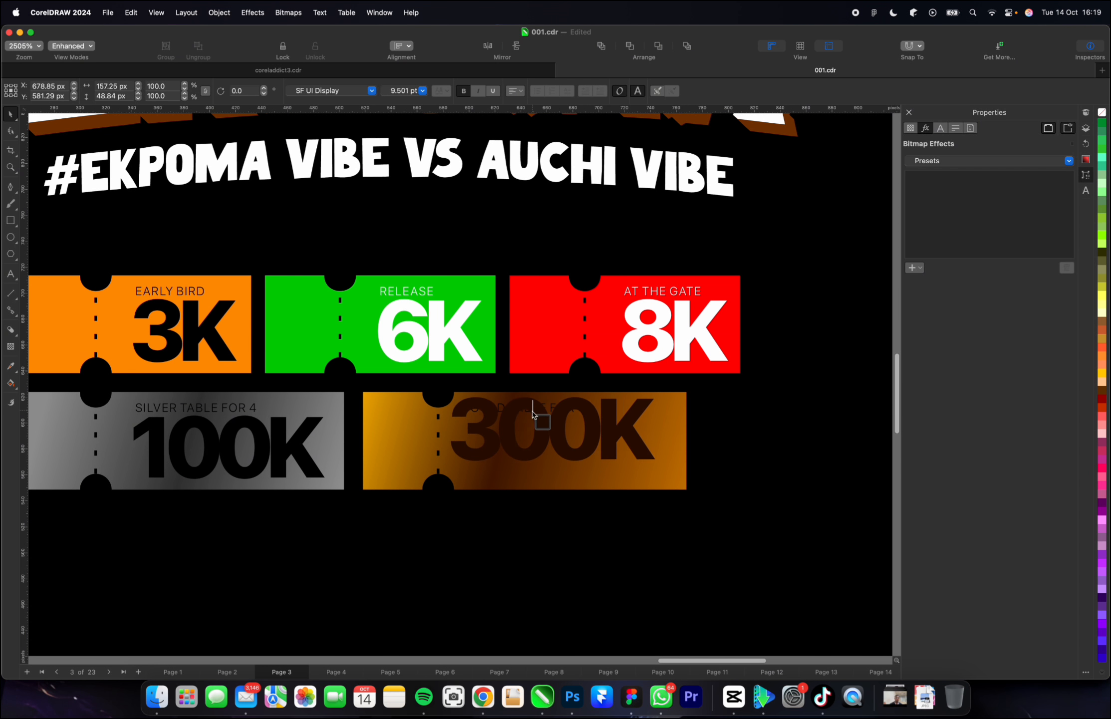
{"action": "key", "text": "super+z"}
Duplicate the complete 300K ticket and place the copy directly to its right in the same row.
{"action": "scroll", "coordinate": [451, 444], "scroll_direction": "down", "scroll_amount": 5}
{"action": "left_click", "coordinate": [745, 451]}
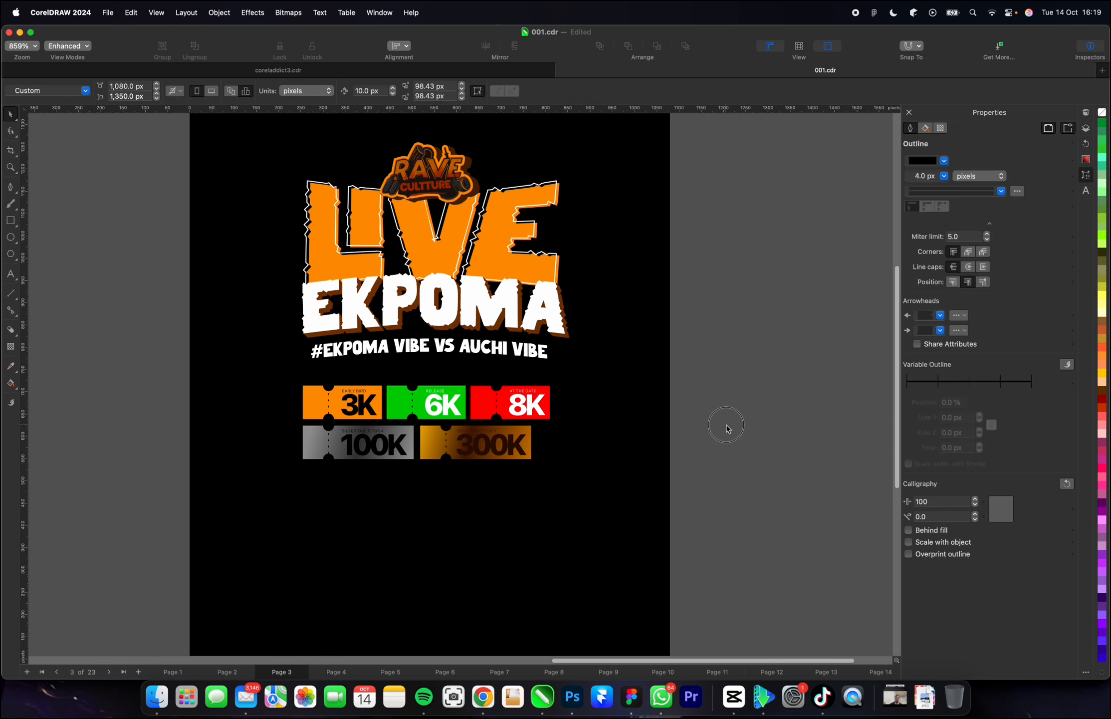
{"action": "left_click_drag", "start_coordinate": [725, 425], "coordinate": [676, 444]}
{"action": "left_click_drag", "start_coordinate": [775, 504], "coordinate": [409, 422]}
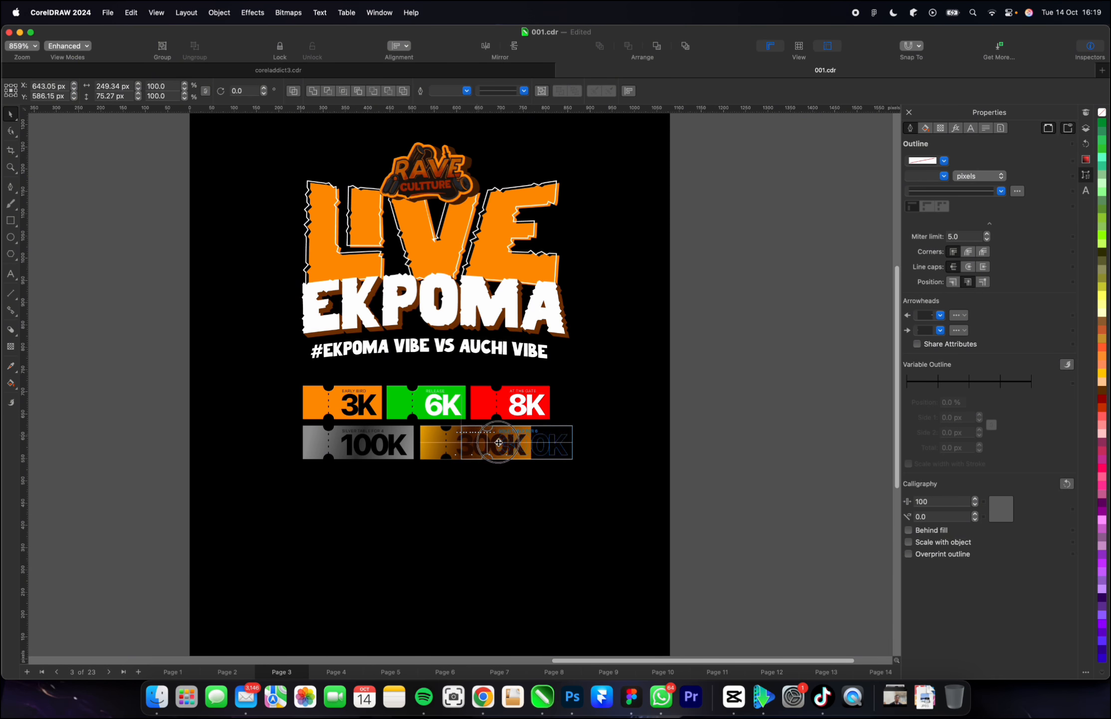
{"action": "left_click_drag", "start_coordinate": [499, 442], "coordinate": [555, 442]}
{"action": "right_click", "coordinate": [555, 442]}
{"action": "left_click", "coordinate": [751, 458]}
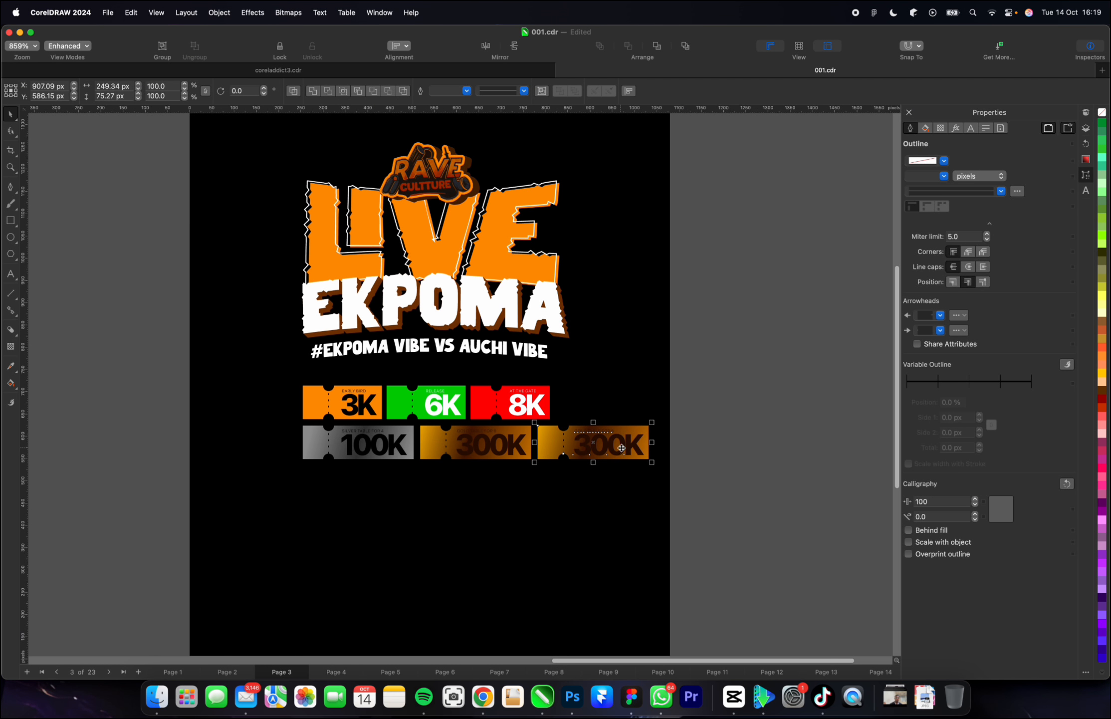
{"action": "left_click", "coordinate": [625, 446]}
{"action": "double_click", "coordinate": [625, 444]}
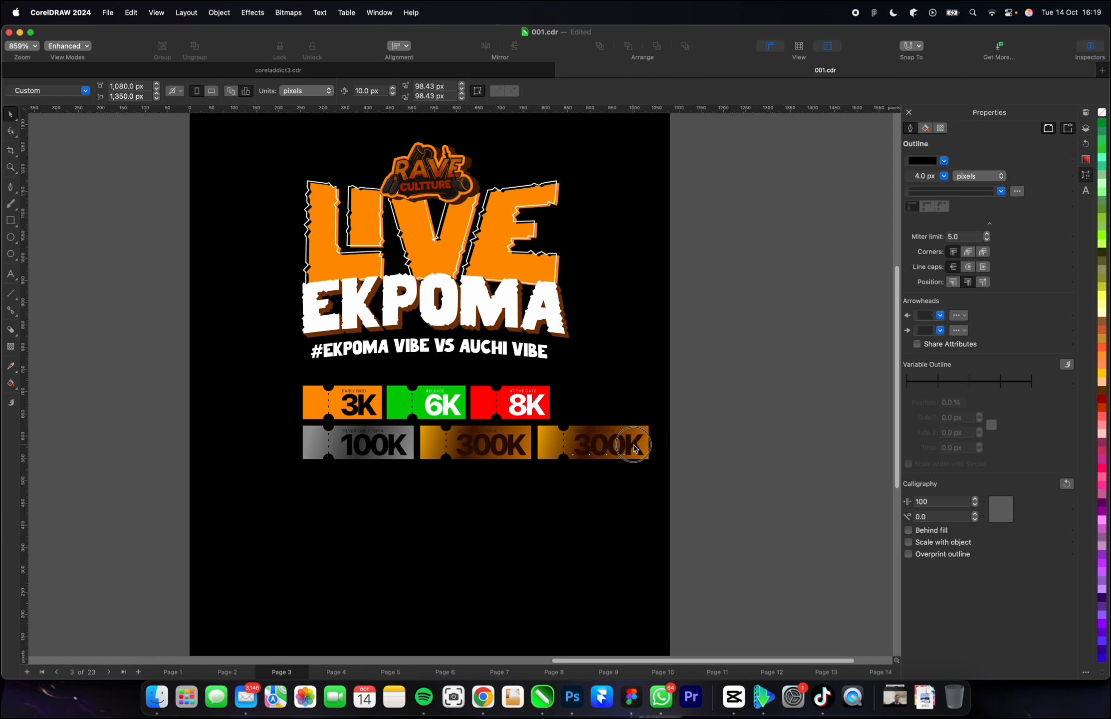
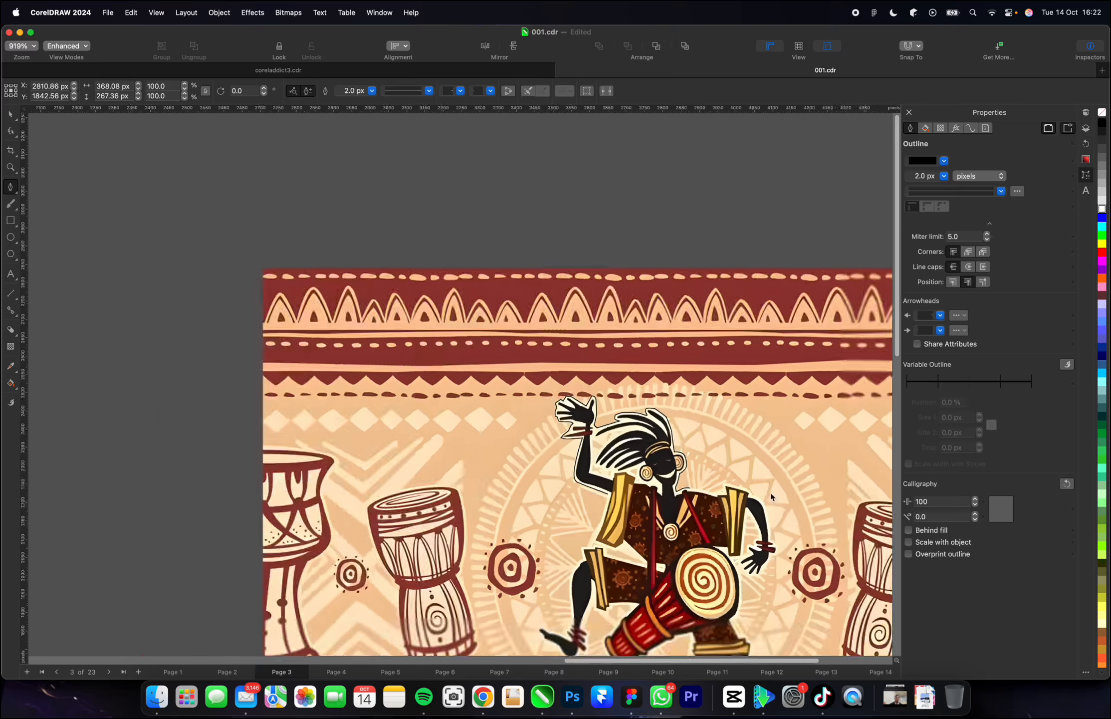
Continue the Pen outline around the drummer from his right-hand shoulder over the gold sleeve and down the arm to the bracelet.
{"action": "scroll", "coordinate": [726, 499], "scroll_direction": "up", "scroll_amount": 10}
{"action": "scroll", "coordinate": [726, 499], "scroll_direction": "down", "scroll_amount": 5}
{"action": "scroll", "coordinate": [653, 509], "scroll_direction": "up", "scroll_amount": 5}
{"action": "left_click_drag", "start_coordinate": [653, 509], "coordinate": [653, 512]}
{"action": "left_click", "coordinate": [658, 541]}
{"action": "left_click", "coordinate": [688, 614]}
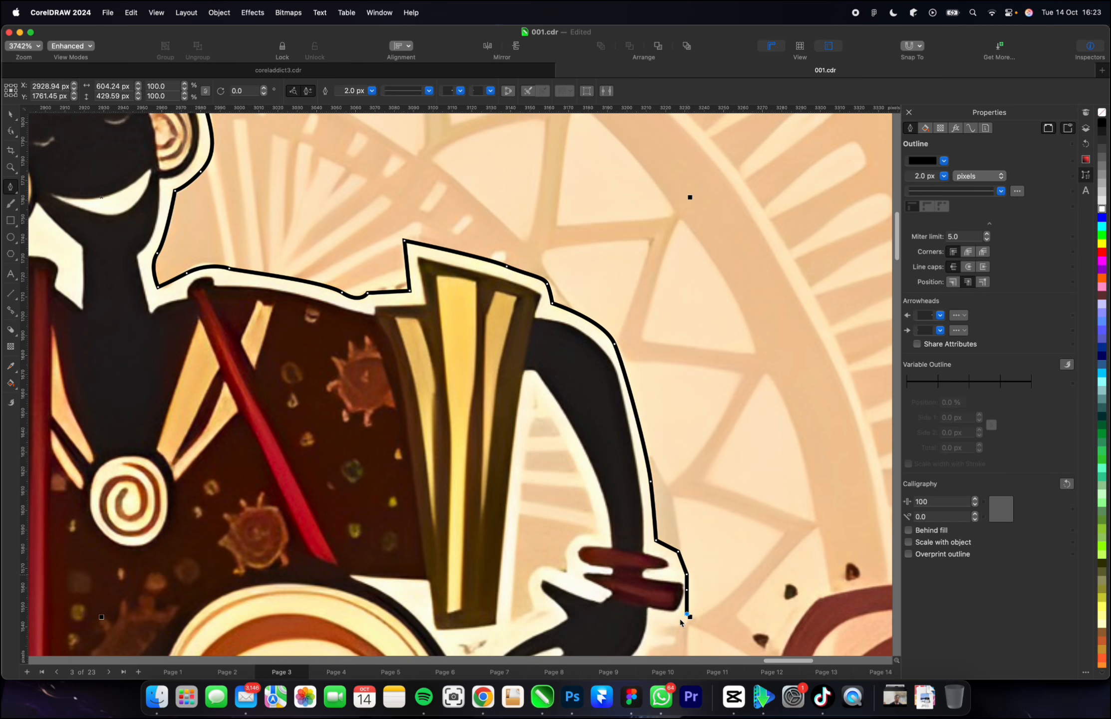
Trace the outline around the drummer's lowered hand and down the outer edge of the drum's spiral head.
{"action": "scroll", "coordinate": [688, 619], "scroll_direction": "down", "scroll_amount": 5}
{"action": "scroll", "coordinate": [688, 619], "scroll_direction": "up", "scroll_amount": 5}
{"action": "left_click", "coordinate": [608, 568]}
{"action": "left_click", "coordinate": [478, 443]}
{"action": "scroll", "coordinate": [474, 439], "scroll_direction": "down", "scroll_amount": 5}
{"action": "left_click", "coordinate": [471, 446]}
{"action": "left_click", "coordinate": [458, 485]}
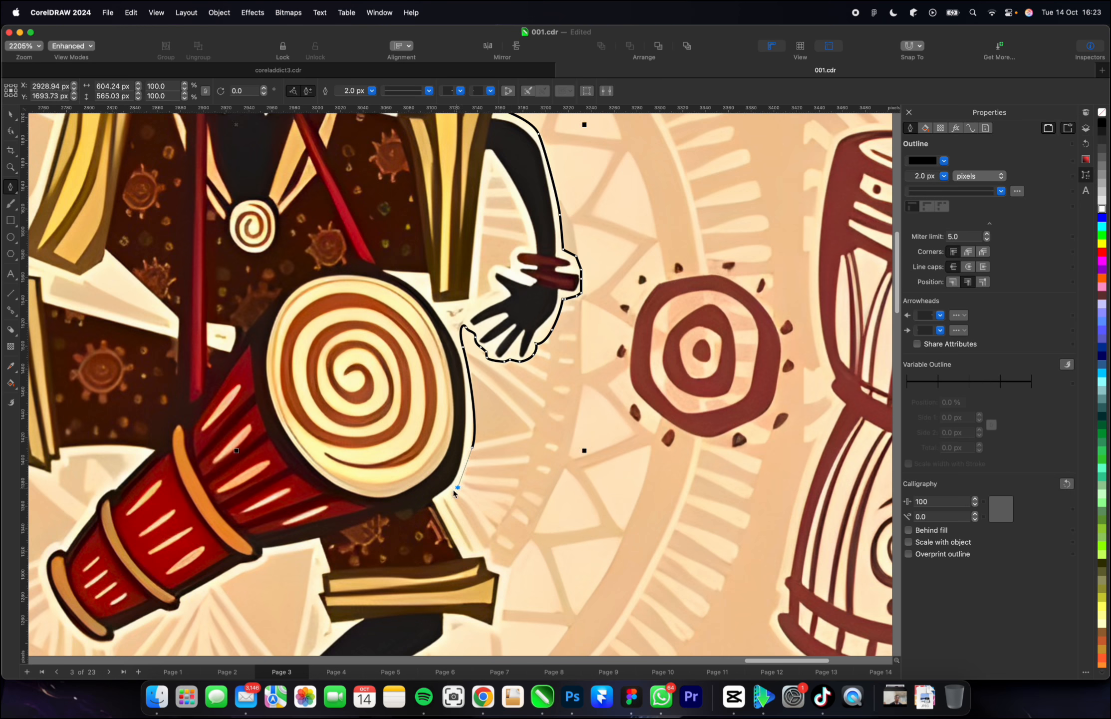
Trace the outline around the trouser cuff below the drum, along the lower leg and around its foot.
{"action": "left_click", "coordinate": [437, 498]}
{"action": "left_click", "coordinate": [512, 566]}
{"action": "left_click", "coordinate": [498, 626]}
{"action": "scroll", "coordinate": [451, 619], "scroll_direction": "down", "scroll_amount": 5}
{"action": "scroll", "coordinate": [432, 602], "scroll_direction": "down", "scroll_amount": 5}
{"action": "left_click", "coordinate": [596, 463]}
{"action": "scroll", "coordinate": [586, 485], "scroll_direction": "up", "scroll_amount": 3}
{"action": "left_click", "coordinate": [579, 495]}
{"action": "left_click", "coordinate": [533, 529]}
{"action": "left_click", "coordinate": [551, 466]}
{"action": "left_click", "coordinate": [566, 411]}
{"action": "left_click", "coordinate": [635, 381]}
Trace the outline along the drum's narrow end and around the drummer's other raised leg and foot.
{"action": "left_click", "coordinate": [684, 347]}
{"action": "left_click", "coordinate": [609, 296]}
{"action": "left_click", "coordinate": [448, 293]}
{"action": "left_click", "coordinate": [510, 213]}
{"action": "left_click", "coordinate": [454, 219]}
{"action": "left_click", "coordinate": [398, 245]}
{"action": "left_click", "coordinate": [403, 322]}
{"action": "left_click", "coordinate": [352, 333]}
{"action": "left_click", "coordinate": [272, 260]}
Trace past the raised knee and gold cuff and close the outline around the whole drummer.
{"action": "left_click_drag", "start_coordinate": [359, 148], "coordinate": [365, 131]}
{"action": "scroll", "coordinate": [330, 214], "scroll_direction": "up", "scroll_amount": 5}
{"action": "left_click", "coordinate": [368, 223]}
{"action": "left_click", "coordinate": [424, 188]}
{"action": "left_click", "coordinate": [398, 140]}
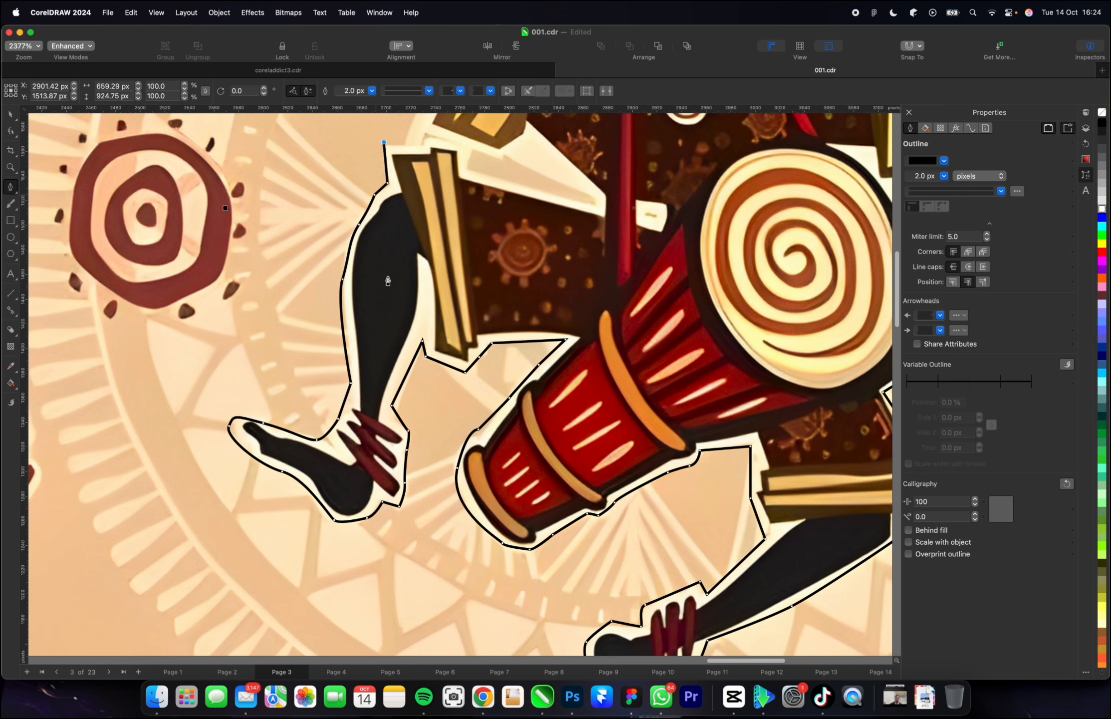
{"action": "scroll", "coordinate": [399, 150], "scroll_direction": "up", "scroll_amount": 5}
{"action": "left_click", "coordinate": [441, 179]}
PowerClip the African pattern image inside the traced drummer outline to cut the drummer out.
{"action": "key", "text": "space"}
{"action": "scroll", "coordinate": [506, 377], "scroll_direction": "down", "scroll_amount": 5}
{"action": "left_click", "coordinate": [508, 381]}
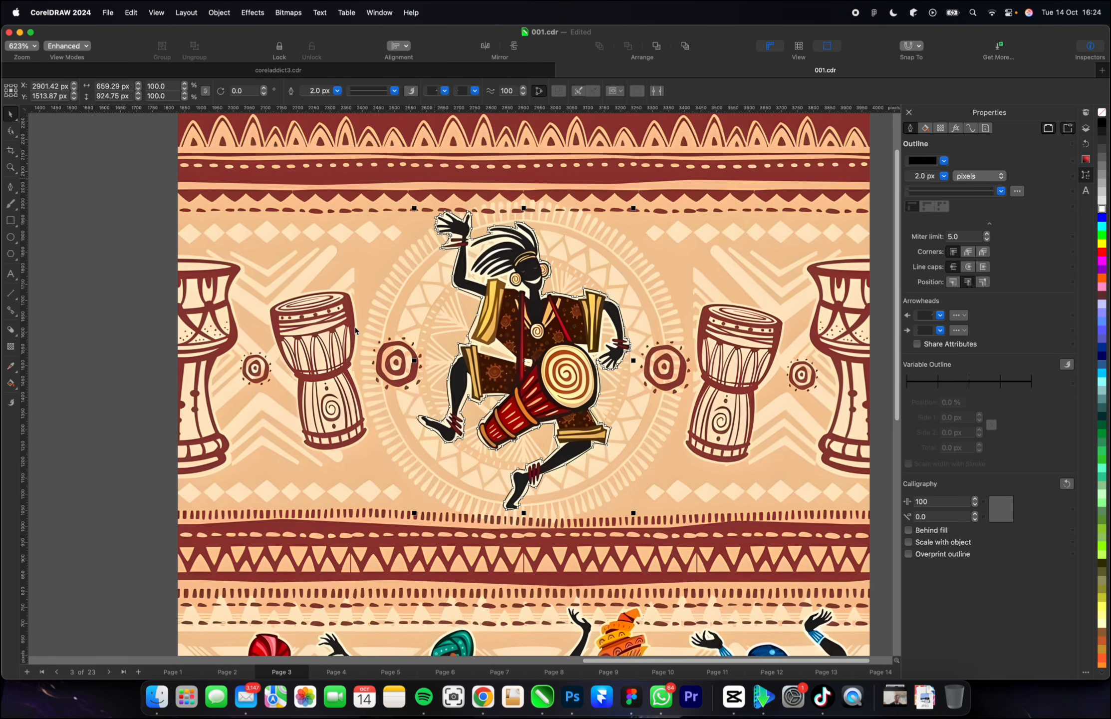
{"action": "right_click", "coordinate": [340, 312]}
{"action": "left_click", "coordinate": [241, 297]}
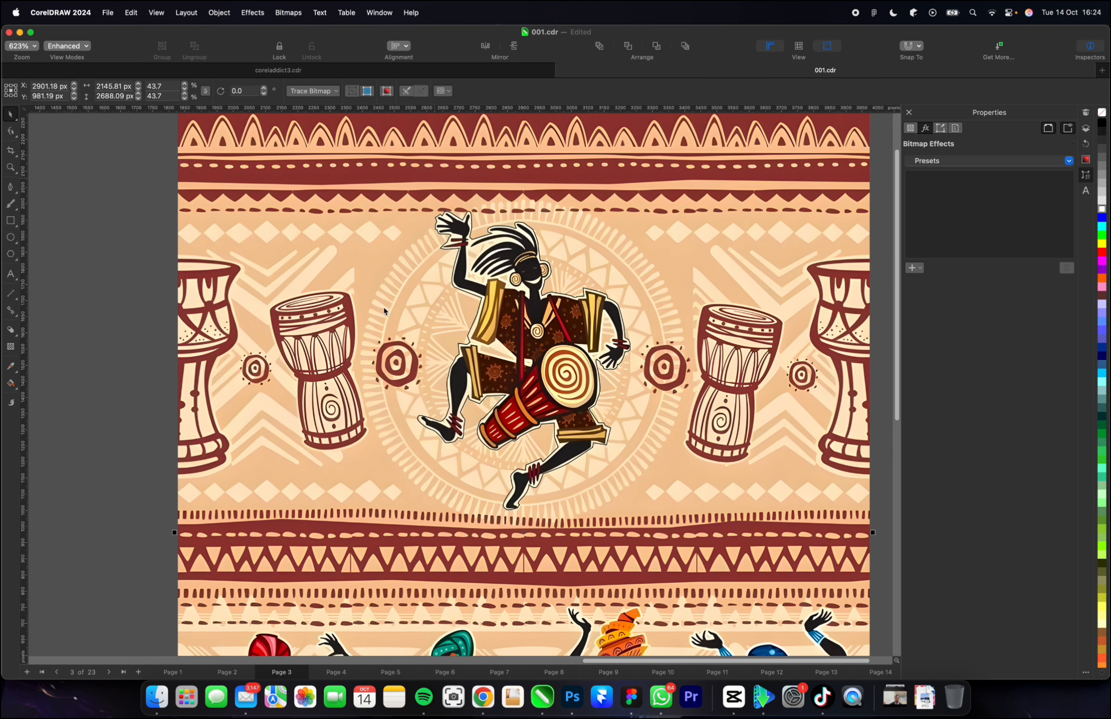
{"action": "left_click", "coordinate": [511, 336]}
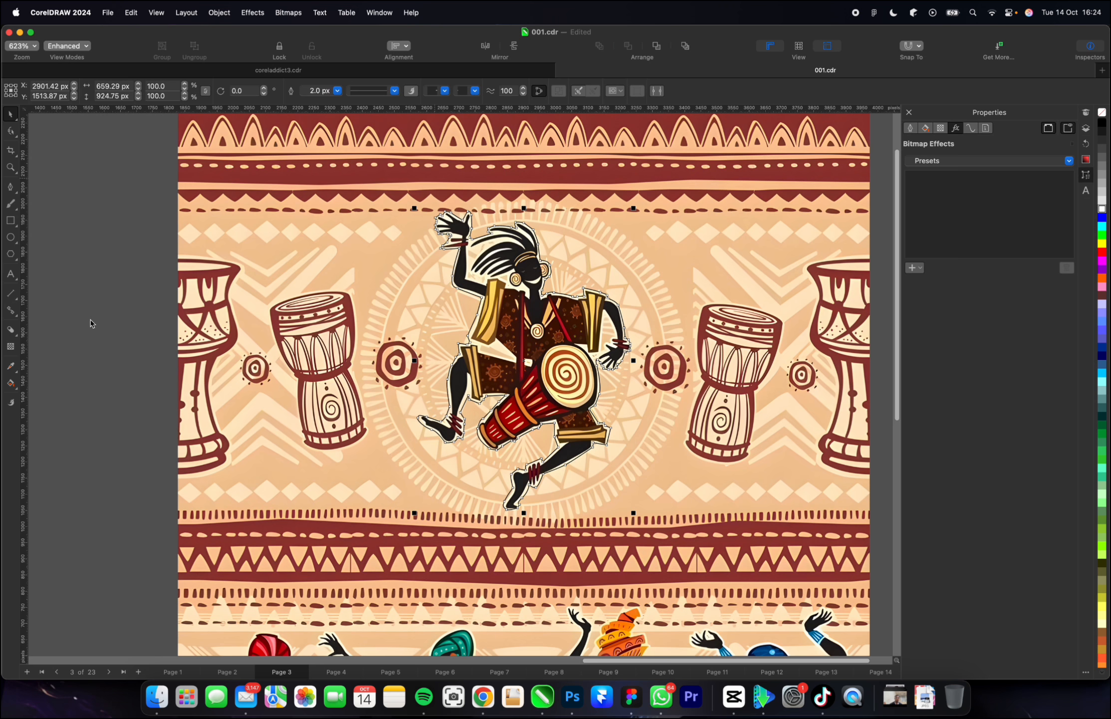
{"action": "right_click", "coordinate": [223, 301]}
{"action": "left_click", "coordinate": [272, 409]}
{"action": "left_click", "coordinate": [551, 321]}
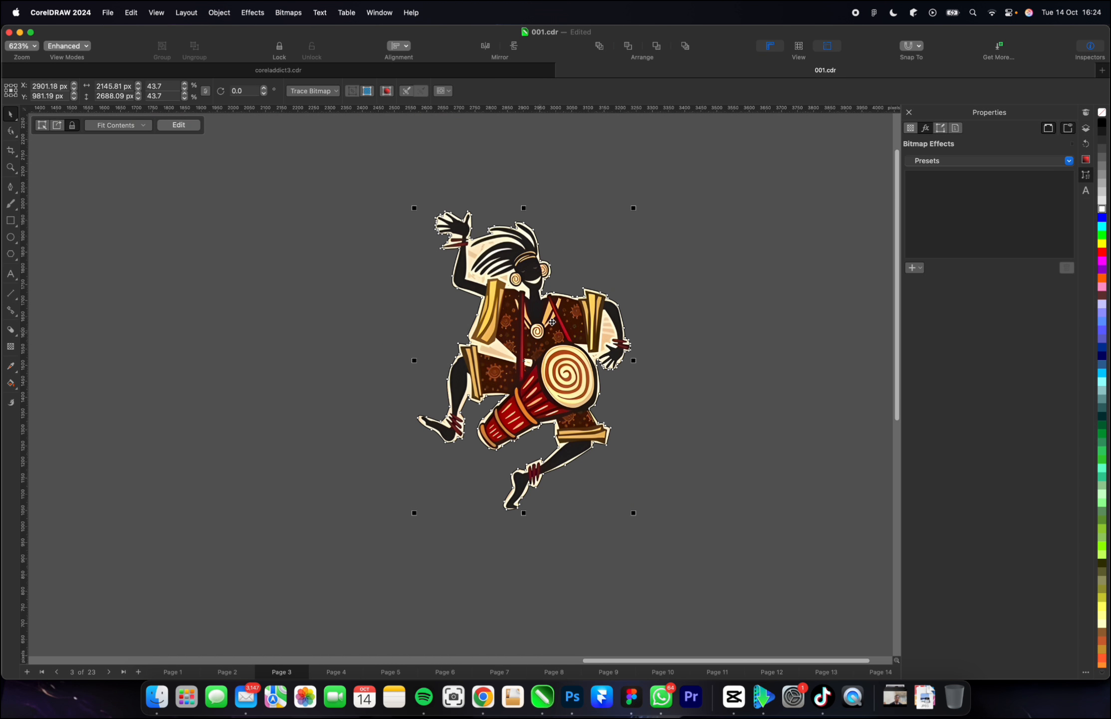
Remove the black outline from the drummer cut-out.
{"action": "right_click", "coordinate": [1101, 114]}
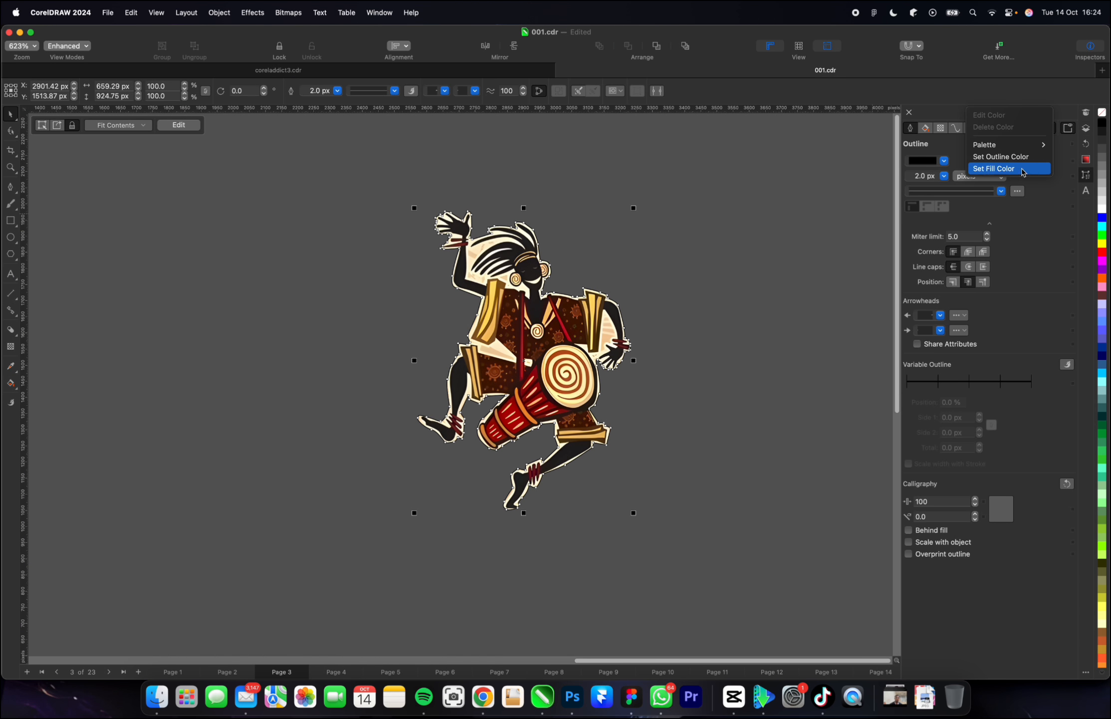
{"action": "left_click", "coordinate": [1012, 161]}
{"action": "left_click", "coordinate": [643, 240]}
{"action": "scroll", "coordinate": [521, 259], "scroll_direction": "down", "scroll_amount": 1}
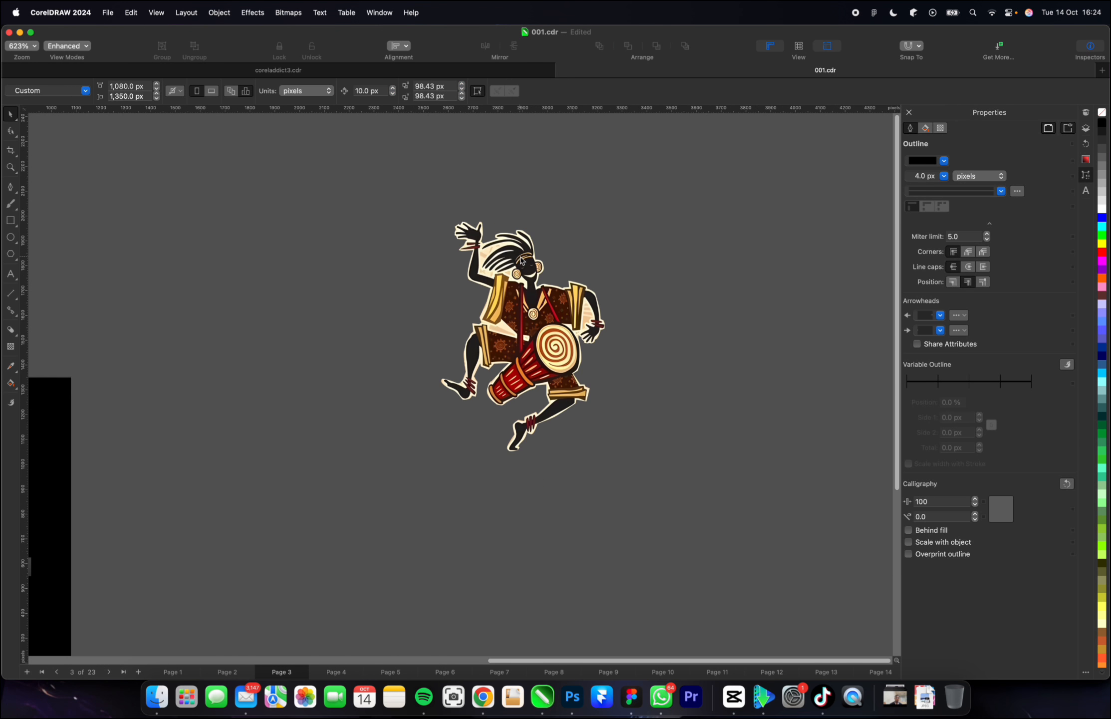
Place the African dancers WhatsApp image (1).jpeg from the Finder Downloads folder onto the canvas beside the page.
{"action": "left_click", "coordinate": [156, 696]}
{"action": "left_click_drag", "start_coordinate": [303, 355], "coordinate": [623, 456]}
{"action": "left_click", "coordinate": [706, 448]}
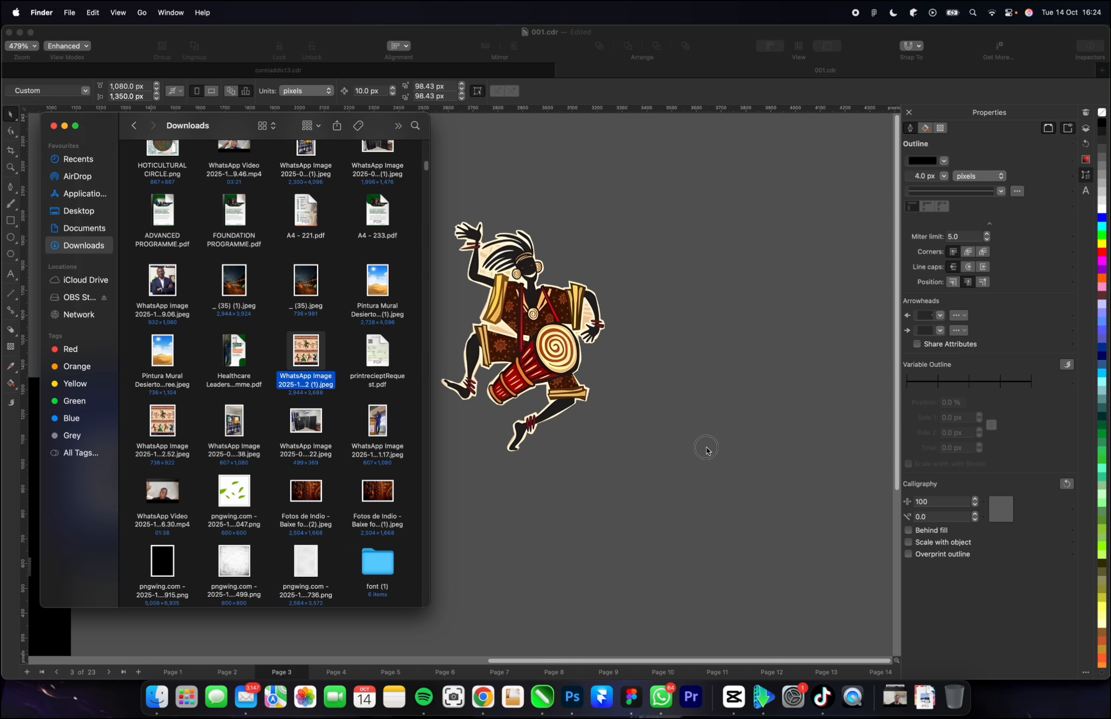
{"action": "scroll", "coordinate": [370, 443], "scroll_direction": "down", "scroll_amount": 5}
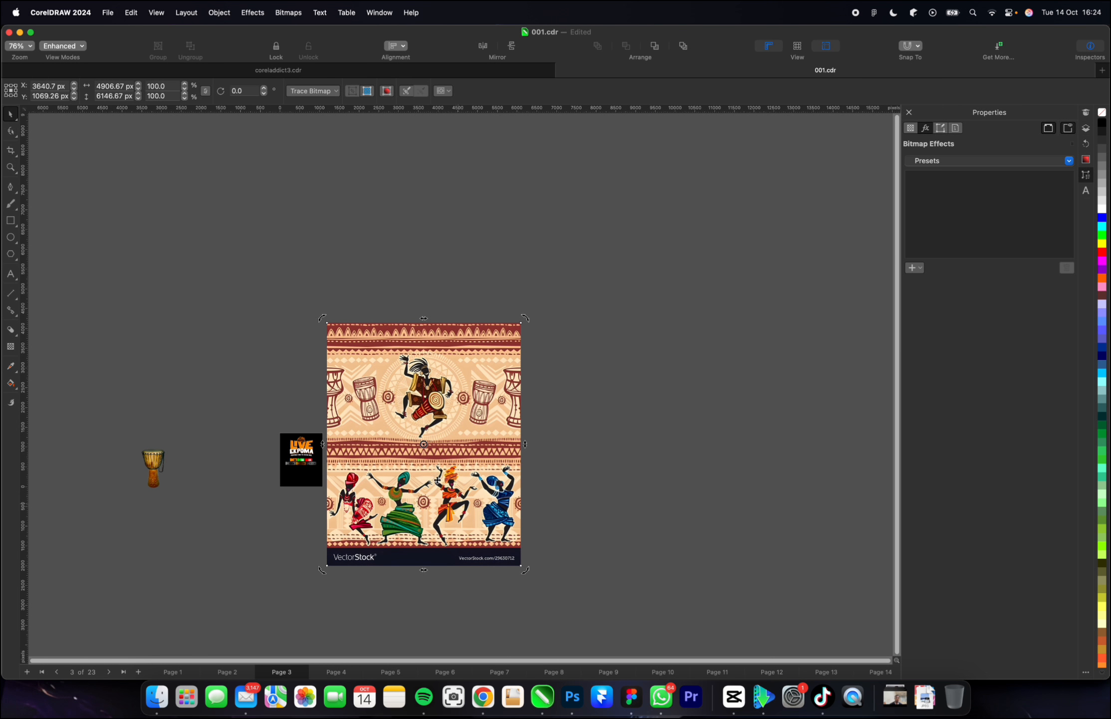
Enlarge the grouped dancers to about 698 × 333 px and shift them slightly left beneath the table tickets.
{"action": "left_click_drag", "start_coordinate": [102, 491], "coordinate": [704, 493]}
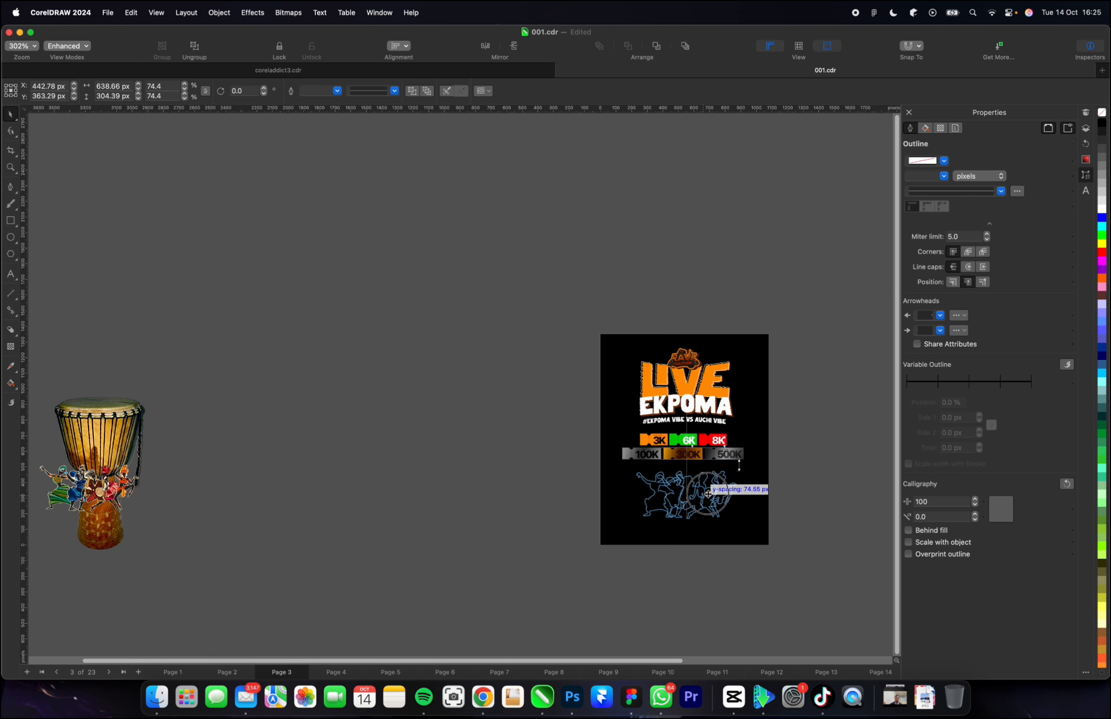
{"action": "scroll", "coordinate": [713, 498], "scroll_direction": "up", "scroll_amount": 5}
{"action": "scroll", "coordinate": [544, 478], "scroll_direction": "down", "scroll_amount": 4}
{"action": "scroll", "coordinate": [559, 484], "scroll_direction": "up", "scroll_amount": 3}
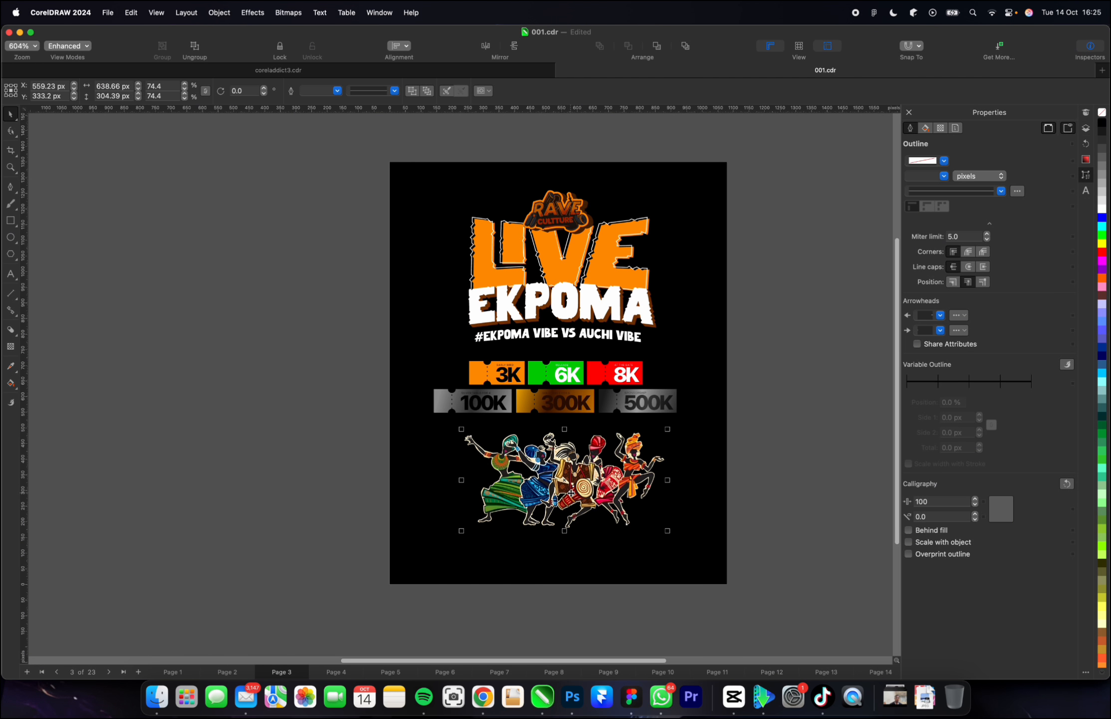
{"action": "left_click_drag", "start_coordinate": [667, 532], "coordinate": [677, 535]}
{"action": "left_click_drag", "start_coordinate": [587, 494], "coordinate": [582, 495]}
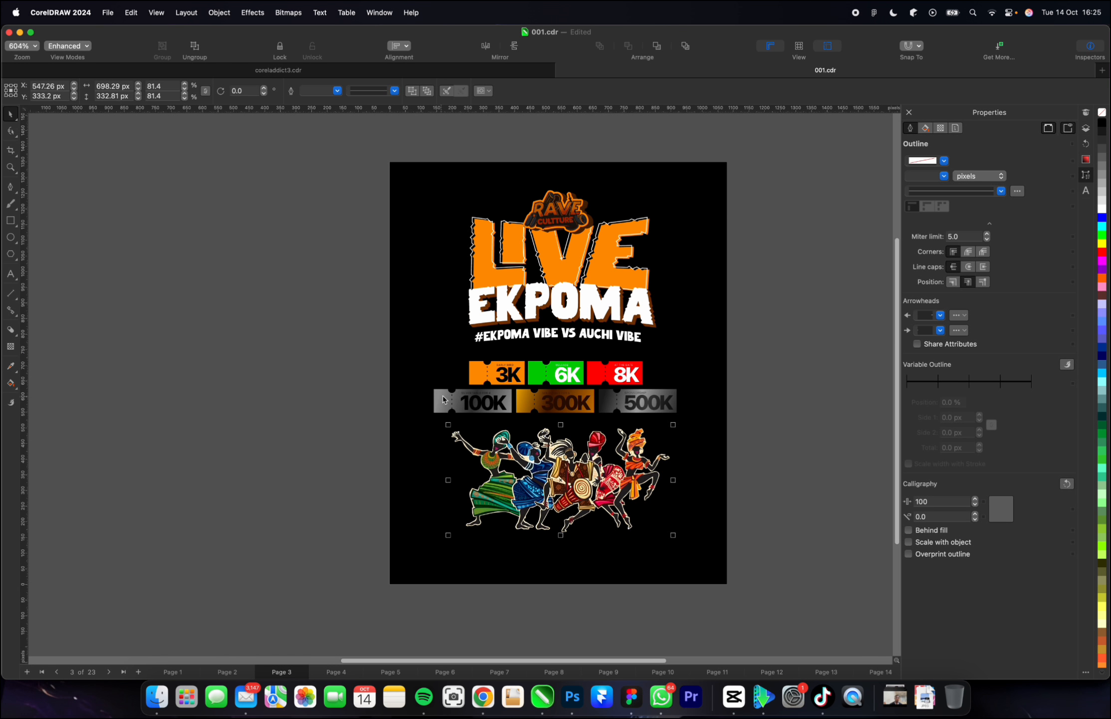
Duplicate the silver 100K ticket shape below the dancers and give the copy the 3K ticket's orange fill.
{"action": "left_click_drag", "start_coordinate": [442, 399], "coordinate": [451, 548]}
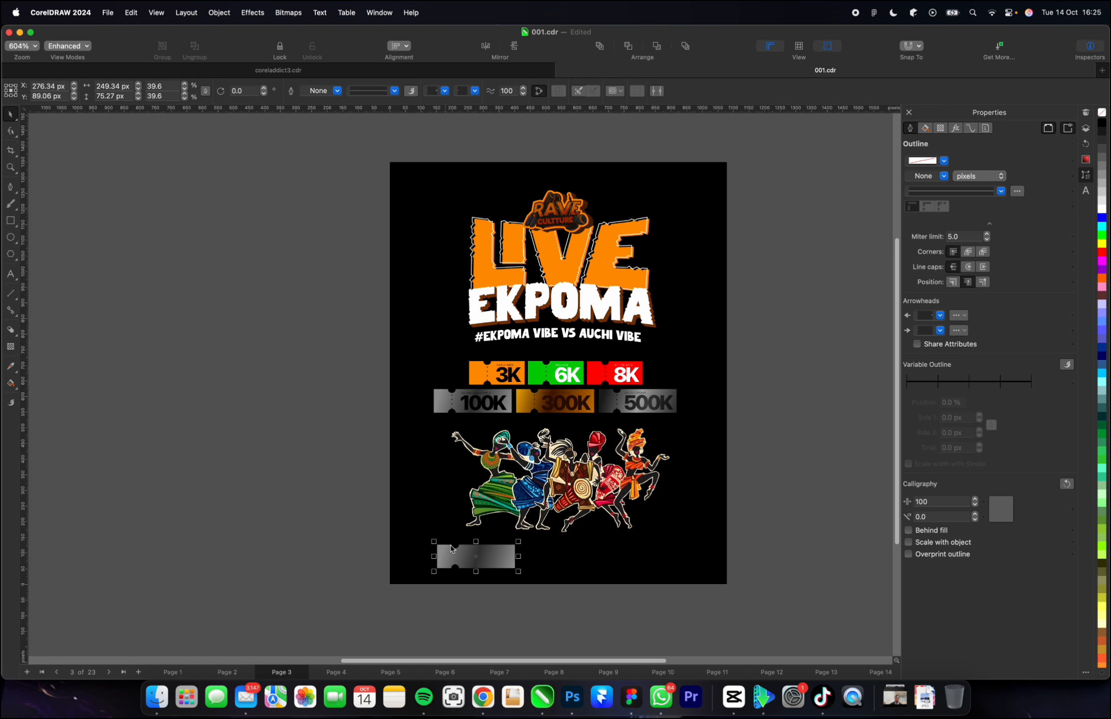
{"action": "left_click_drag", "start_coordinate": [479, 369], "coordinate": [477, 552]}
{"action": "left_click", "coordinate": [294, 557]}
{"action": "scroll", "coordinate": [473, 583], "scroll_direction": "up", "scroll_amount": 5}
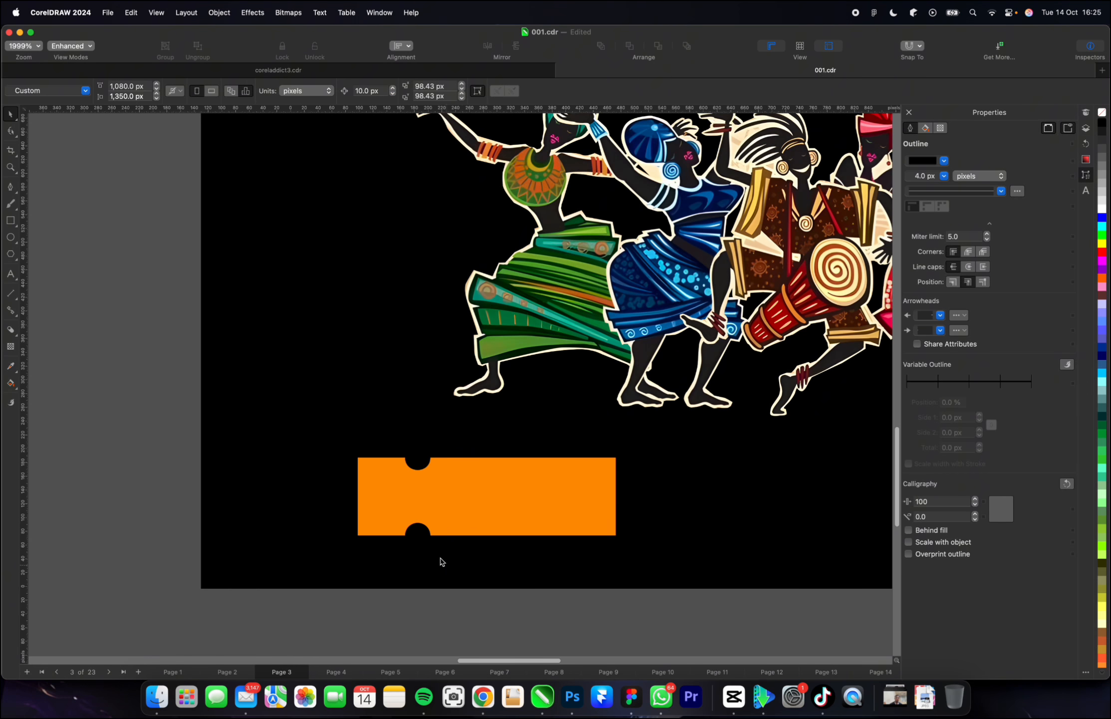
Try stretching the plain orange ticket horizontally to about 847 px wide, then undo the stretch.
{"action": "scroll", "coordinate": [406, 528], "scroll_direction": "down", "scroll_amount": 2}
{"action": "scroll", "coordinate": [408, 529], "scroll_direction": "down", "scroll_amount": 2}
{"action": "left_click", "coordinate": [421, 520]}
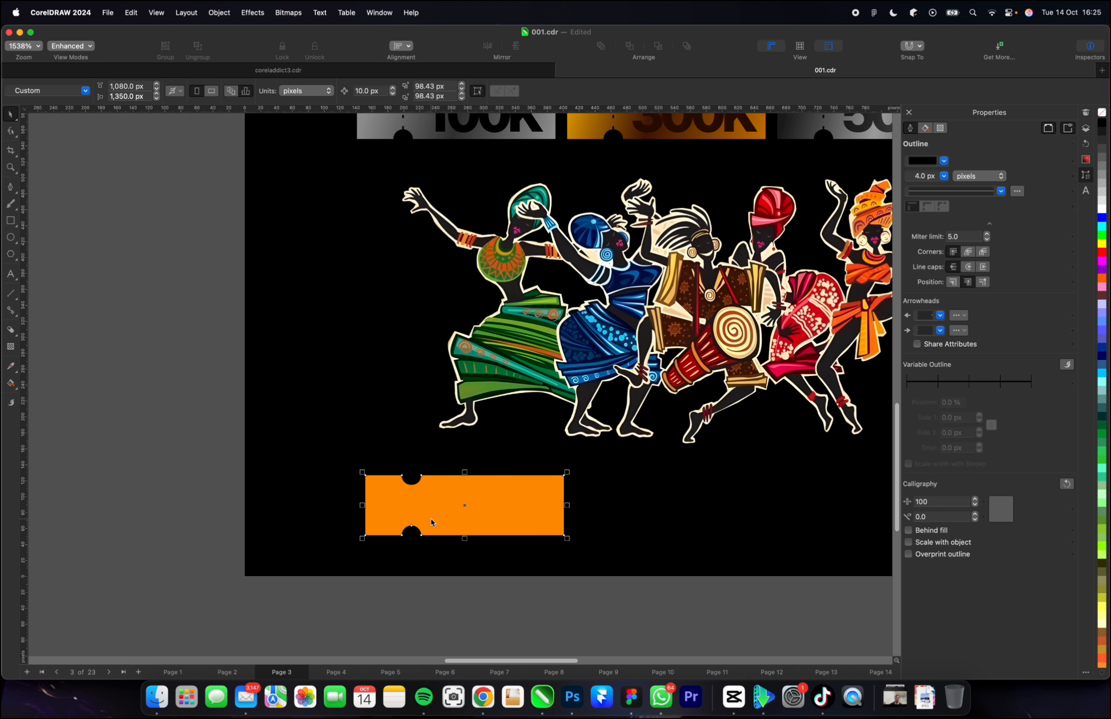
{"action": "scroll", "coordinate": [505, 513], "scroll_direction": "down", "scroll_amount": 3}
{"action": "left_click_drag", "start_coordinate": [512, 510], "coordinate": [794, 510]}
{"action": "key", "text": "super+z"}
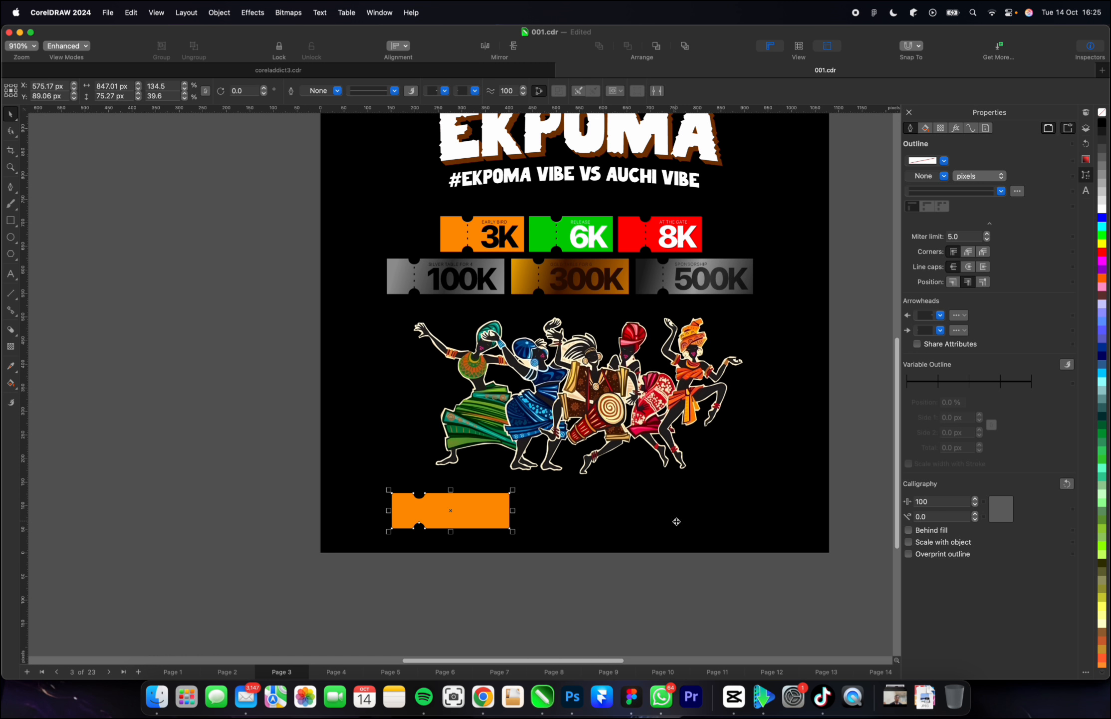
Move the orange ticket's right-end nodes outward with the Shape tool until it is about 811 px wide.
{"action": "key", "text": "F10"}
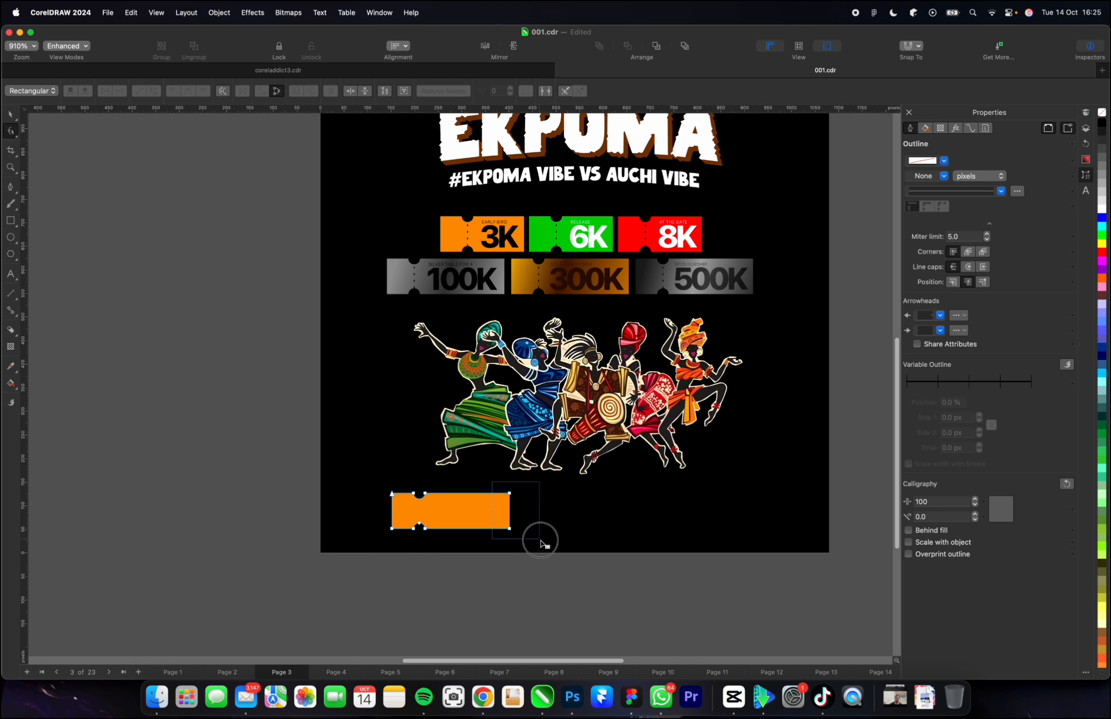
{"action": "key", "text": "space"}
{"action": "key", "text": "space"}
{"action": "key", "text": "space"}
{"action": "left_click", "coordinate": [13, 131]}
{"action": "left_click_drag", "start_coordinate": [492, 481], "coordinate": [774, 528]}
Raise the orange ticket's upper nodes for a height of about 100 px and move its notches to the middle.
{"action": "left_click_drag", "start_coordinate": [237, 473], "coordinate": [843, 510]}
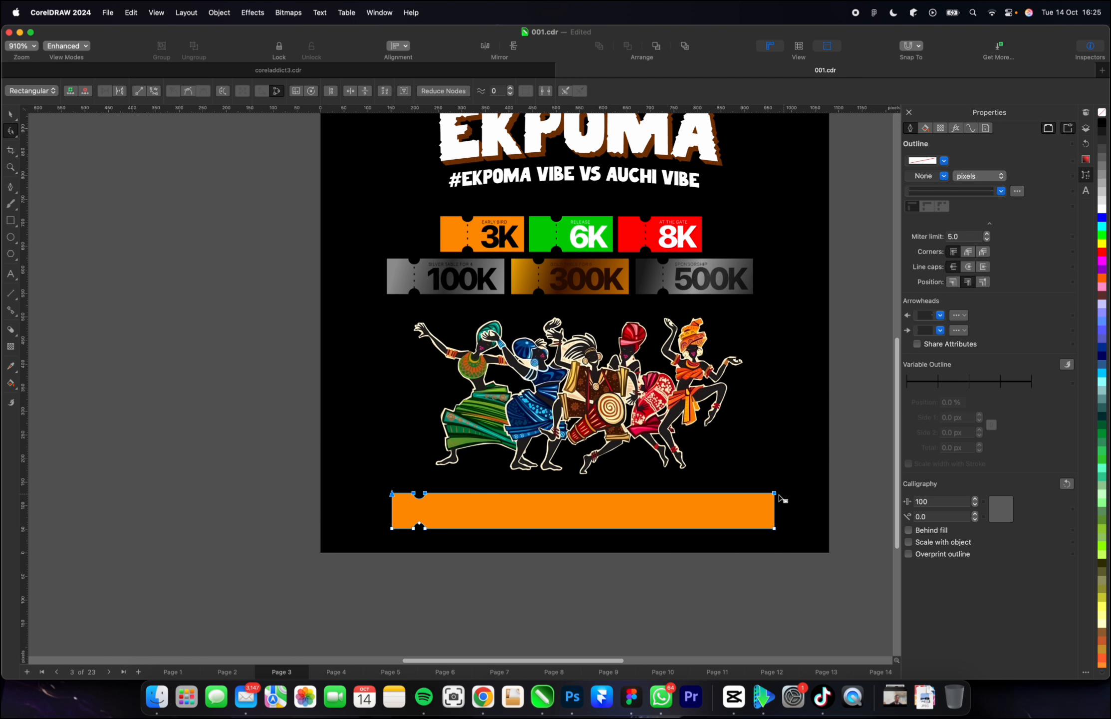
{"action": "left_click_drag", "start_coordinate": [775, 494], "coordinate": [774, 480]}
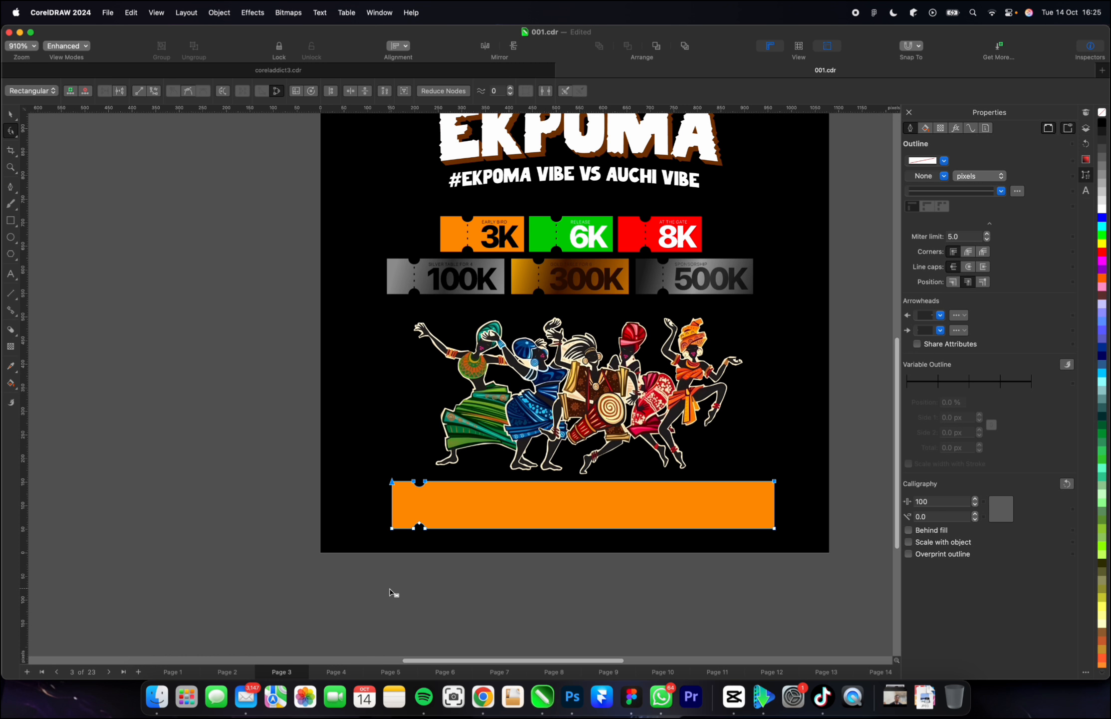
{"action": "left_click_drag", "start_coordinate": [393, 590], "coordinate": [450, 512]}
{"action": "left_click_drag", "start_coordinate": [397, 497], "coordinate": [628, 489]}
{"action": "key", "text": "space"}
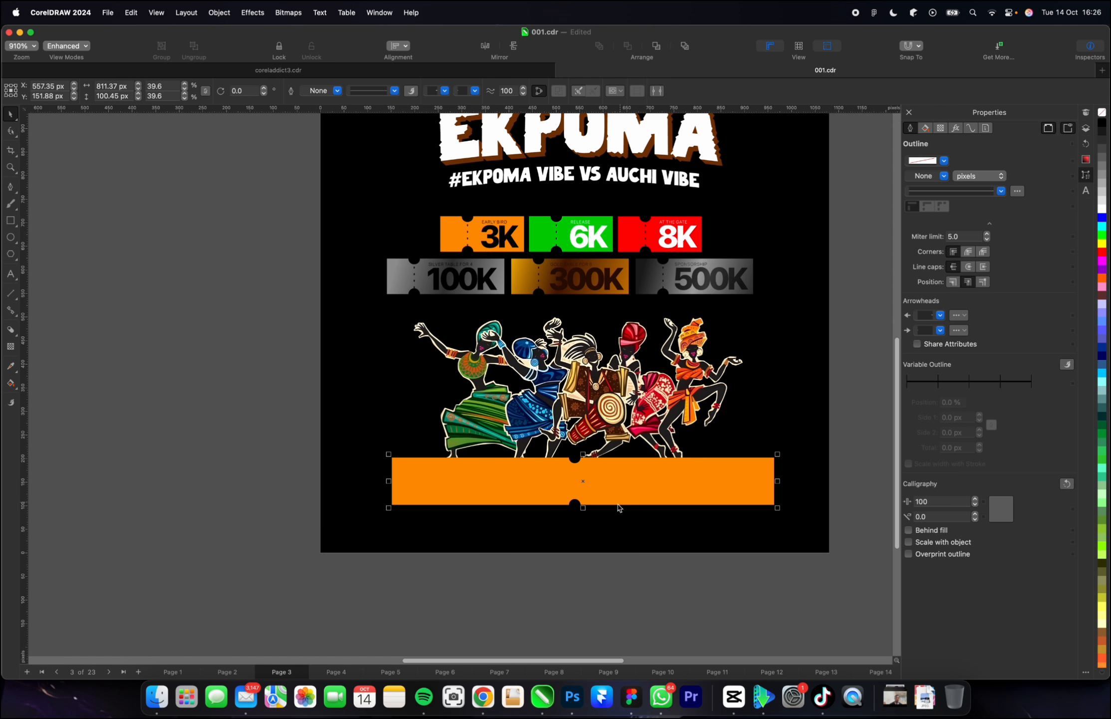
Switch to Finder and look through the image files in the Downloads folder.
{"action": "left_click", "coordinate": [157, 697]}
{"action": "scroll", "coordinate": [287, 348], "scroll_direction": "up", "scroll_amount": 8}
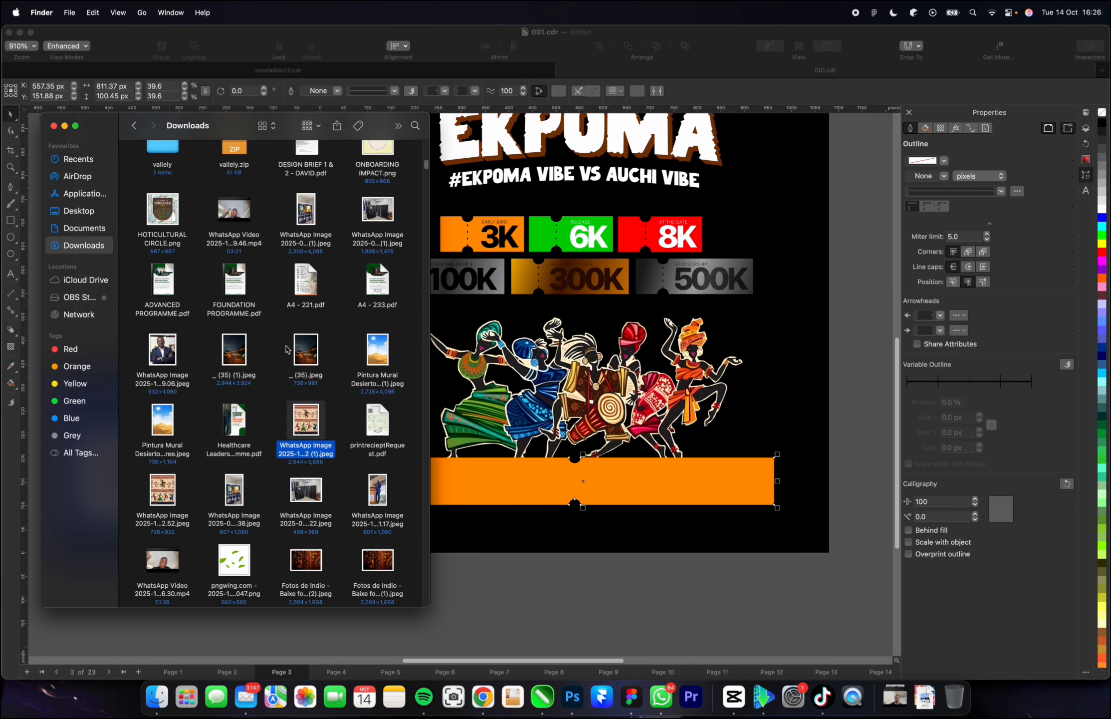
{"action": "scroll", "coordinate": [287, 348], "scroll_direction": "up", "scroll_amount": 12}
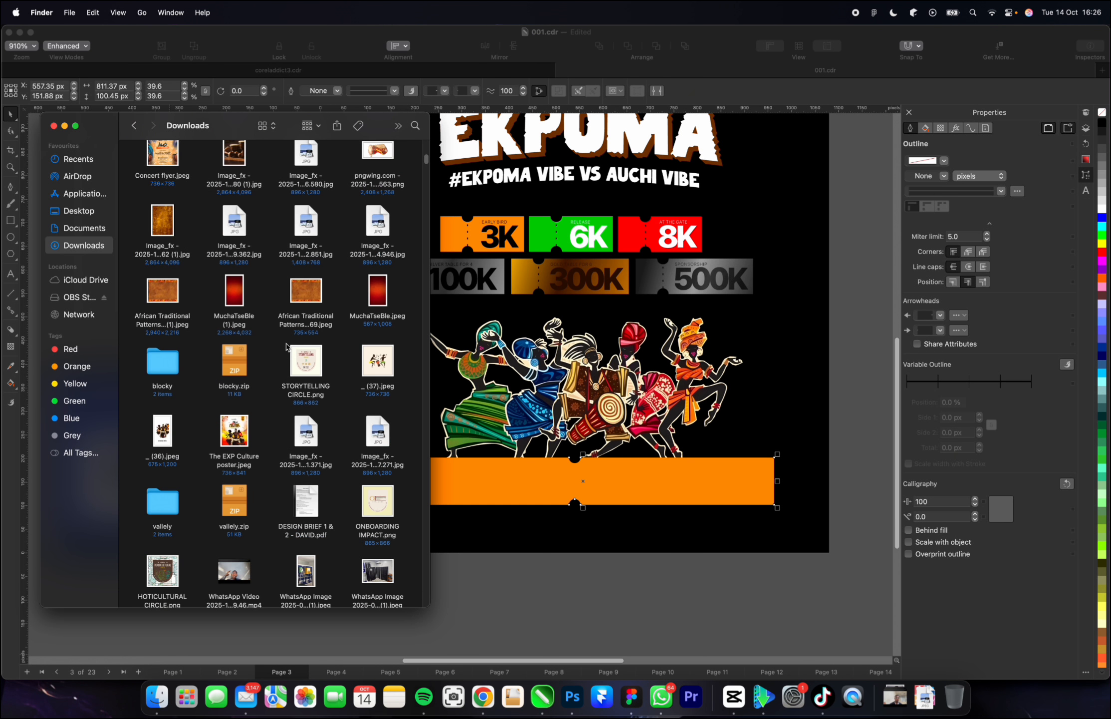
{"action": "scroll", "coordinate": [287, 347], "scroll_direction": "up", "scroll_amount": 8}
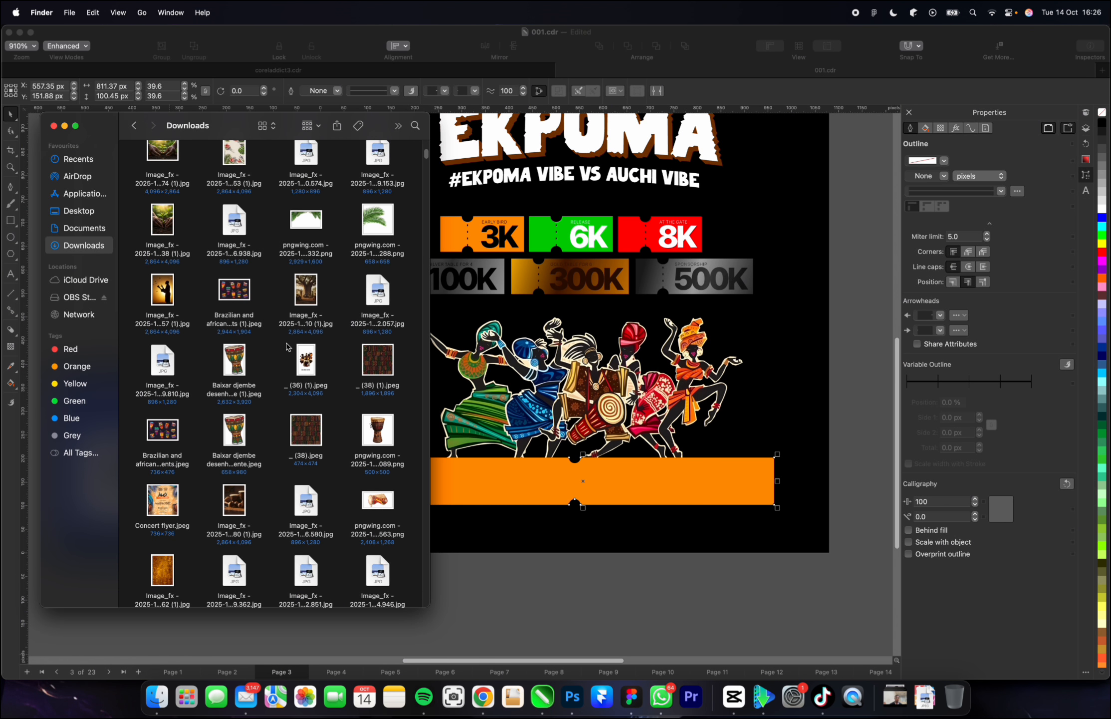
{"action": "scroll", "coordinate": [288, 347], "scroll_direction": "up", "scroll_amount": 2}
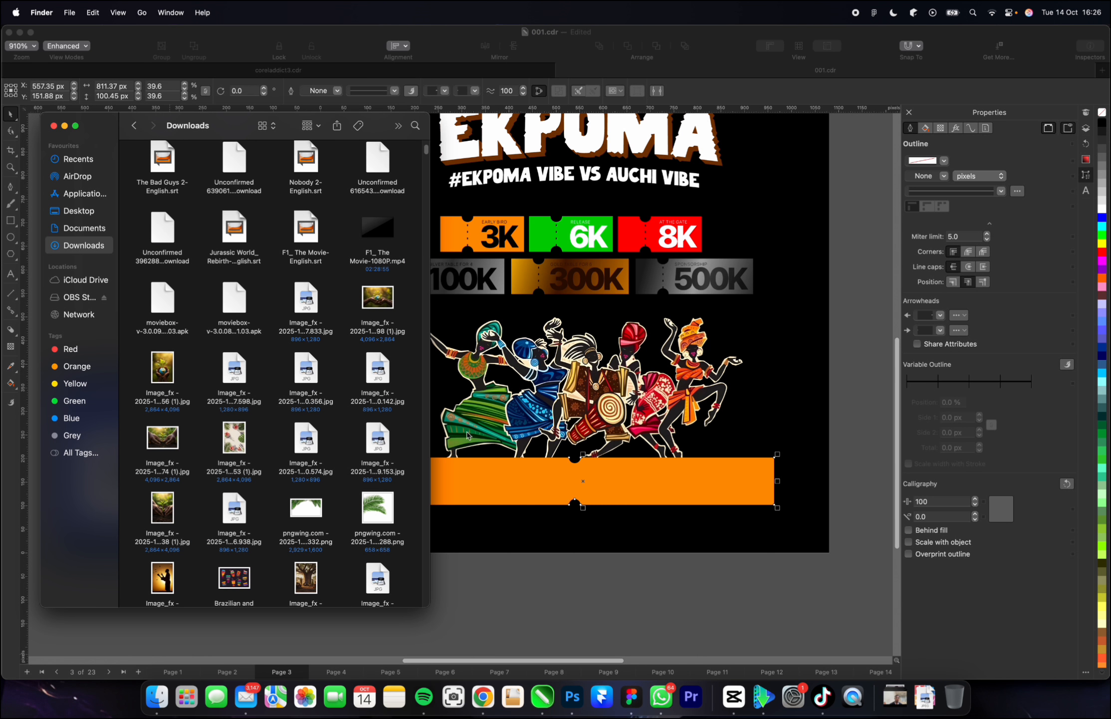
{"action": "left_click", "coordinate": [574, 631]}
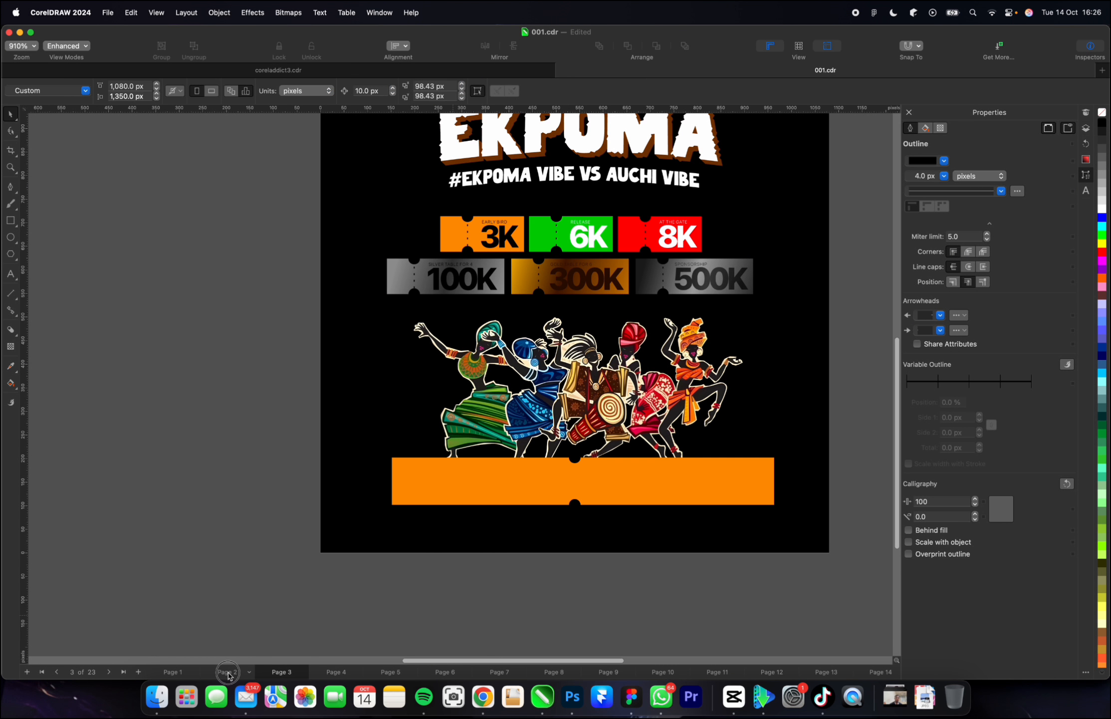
Go to page 2 and select the date, time and venue details on the CALL FOR VENDORS flyer.
{"action": "scroll", "coordinate": [617, 461], "scroll_direction": "down", "scroll_amount": 3}
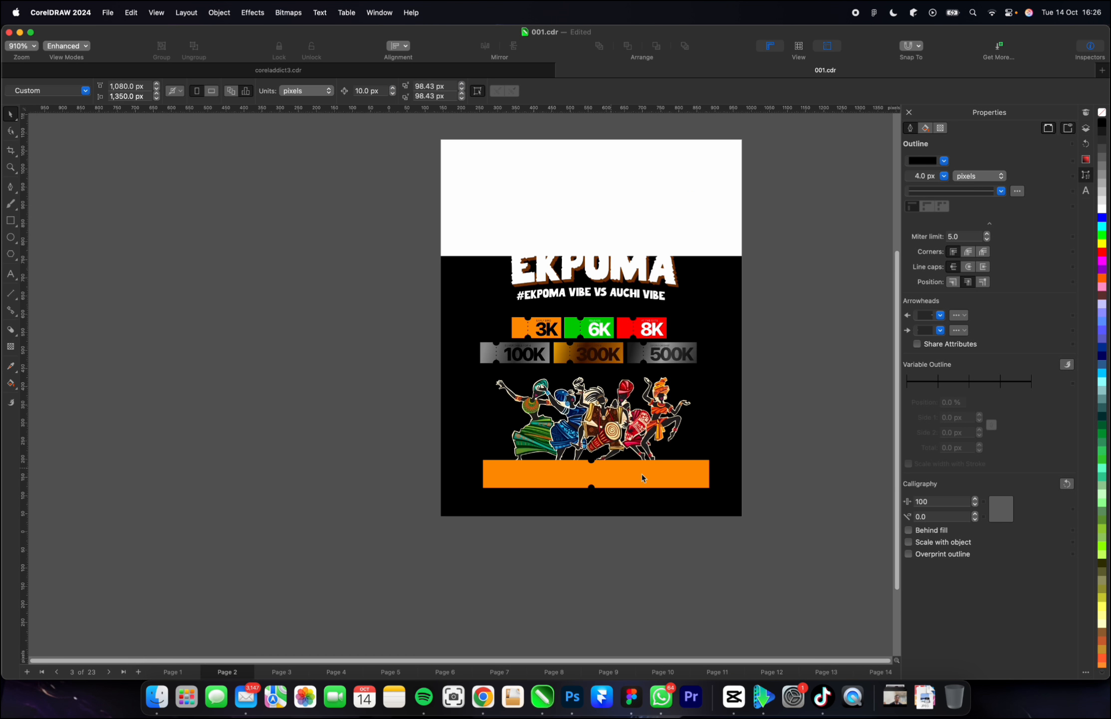
{"action": "scroll", "coordinate": [642, 477], "scroll_direction": "down", "scroll_amount": 4}
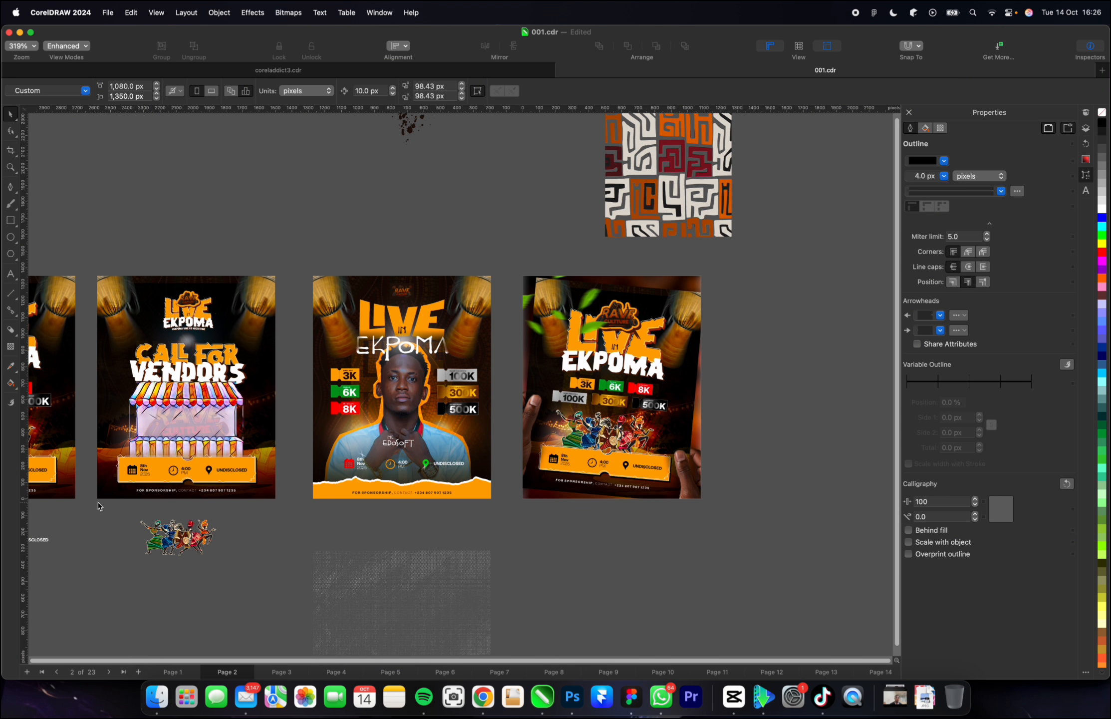
{"action": "left_click_drag", "start_coordinate": [90, 459], "coordinate": [265, 480]}
{"action": "scroll", "coordinate": [260, 476], "scroll_direction": "down", "scroll_amount": 2}
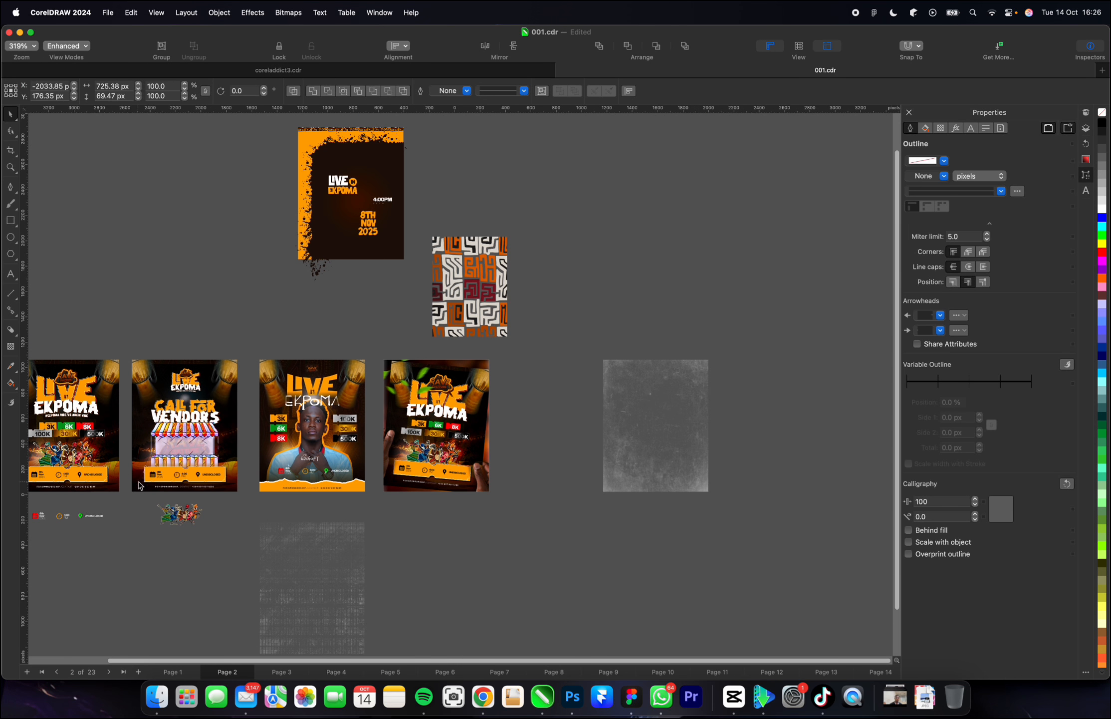
{"action": "scroll", "coordinate": [439, 484], "scroll_direction": "down", "scroll_amount": 2}
{"action": "scroll", "coordinate": [154, 486], "scroll_direction": "up", "scroll_amount": 2}
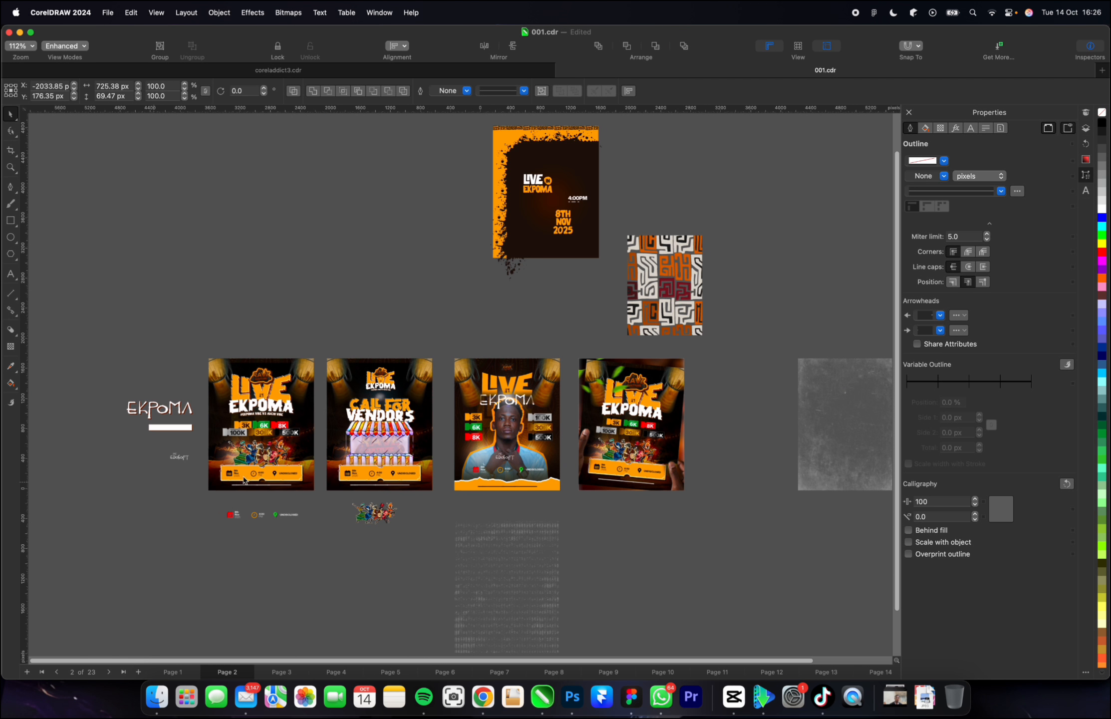
{"action": "scroll", "coordinate": [337, 453], "scroll_direction": "down", "scroll_amount": 2}
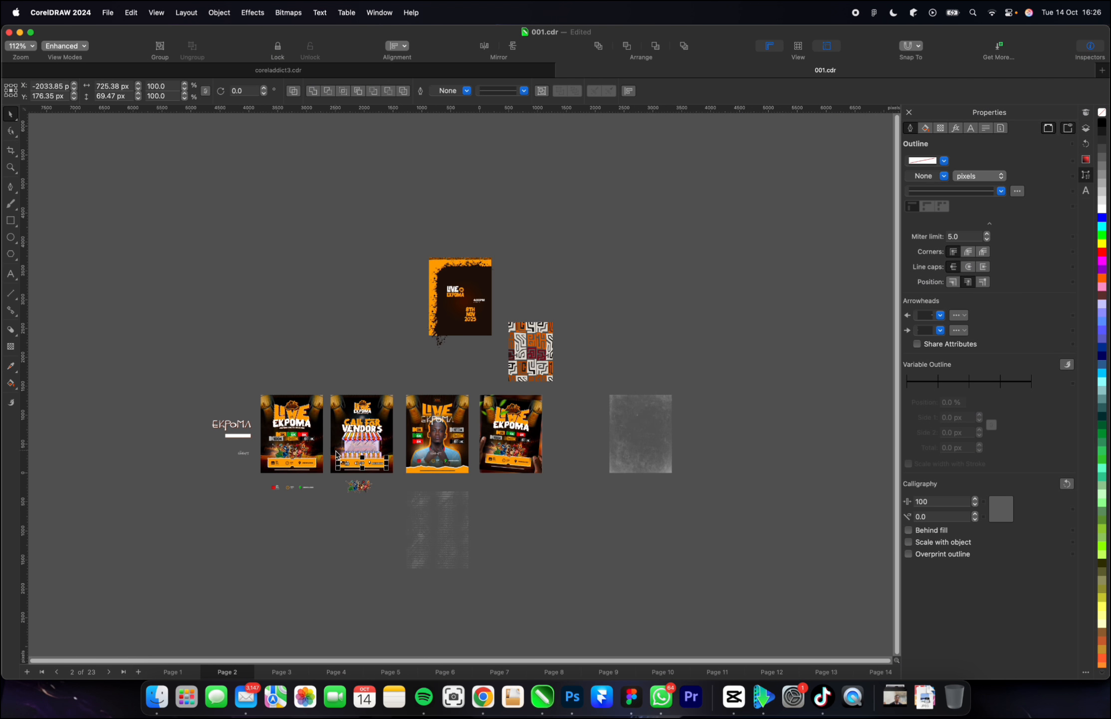
Copy the date, time and venue details from page 2's first LIVE EKPOMA flyer and paste them on page 3.
{"action": "left_click", "coordinate": [184, 673]}
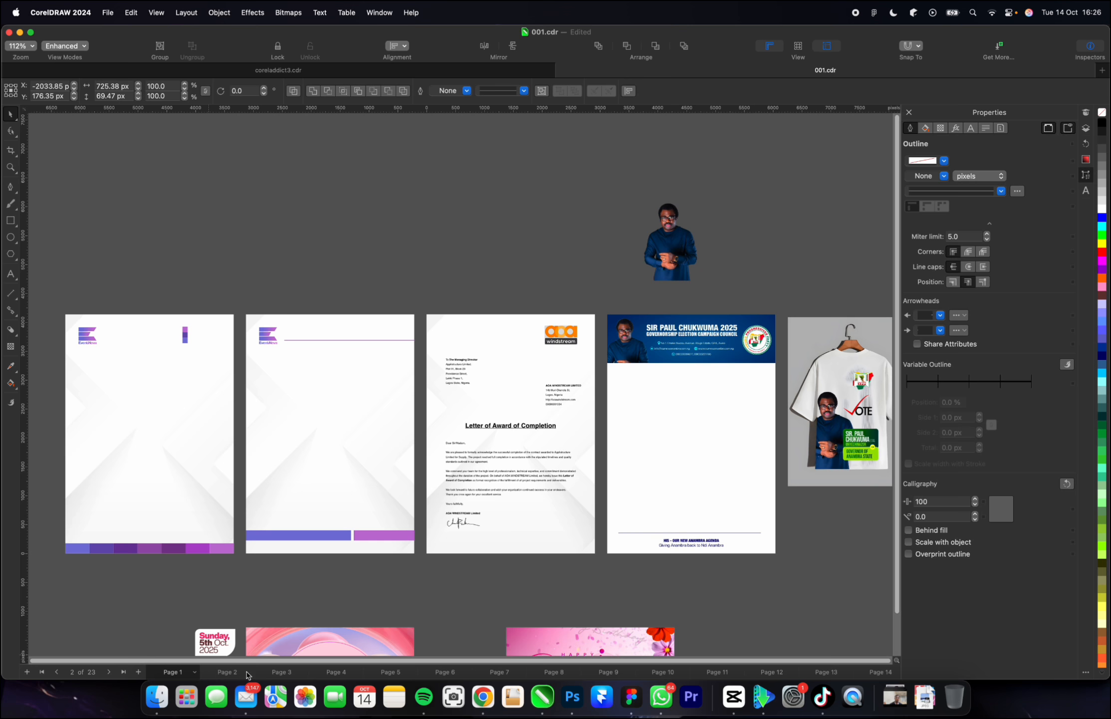
{"action": "left_click", "coordinate": [234, 671]}
{"action": "left_click", "coordinate": [278, 673]}
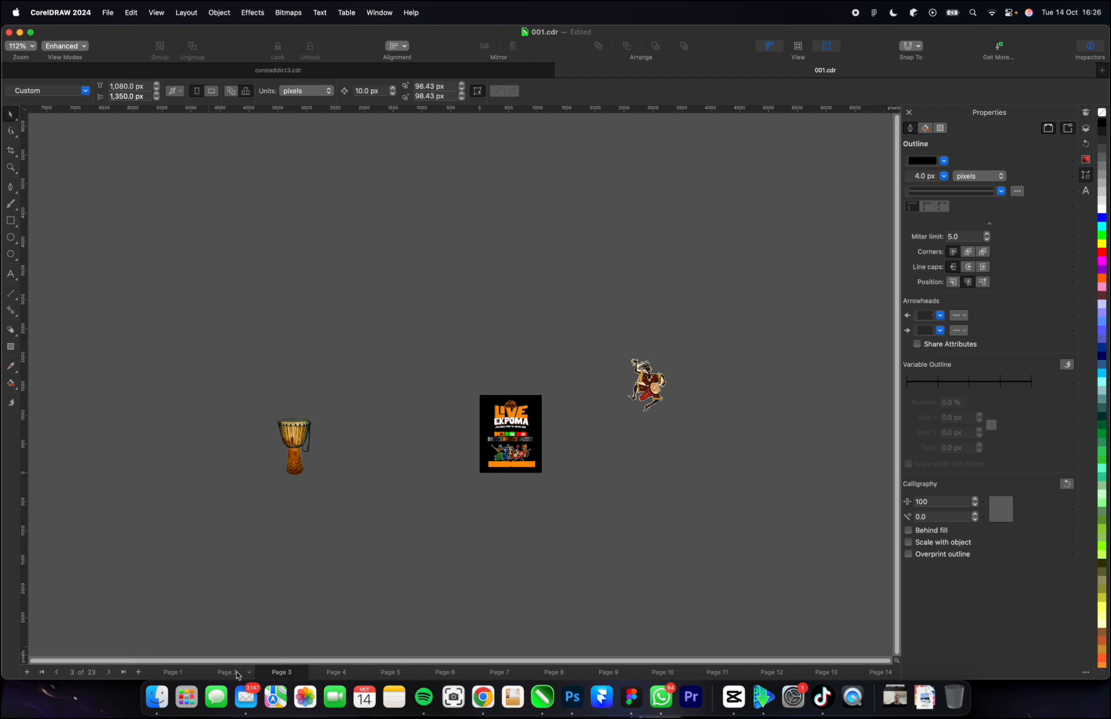
{"action": "left_click", "coordinate": [236, 672]}
{"action": "scroll", "coordinate": [315, 474], "scroll_direction": "up", "scroll_amount": 2}
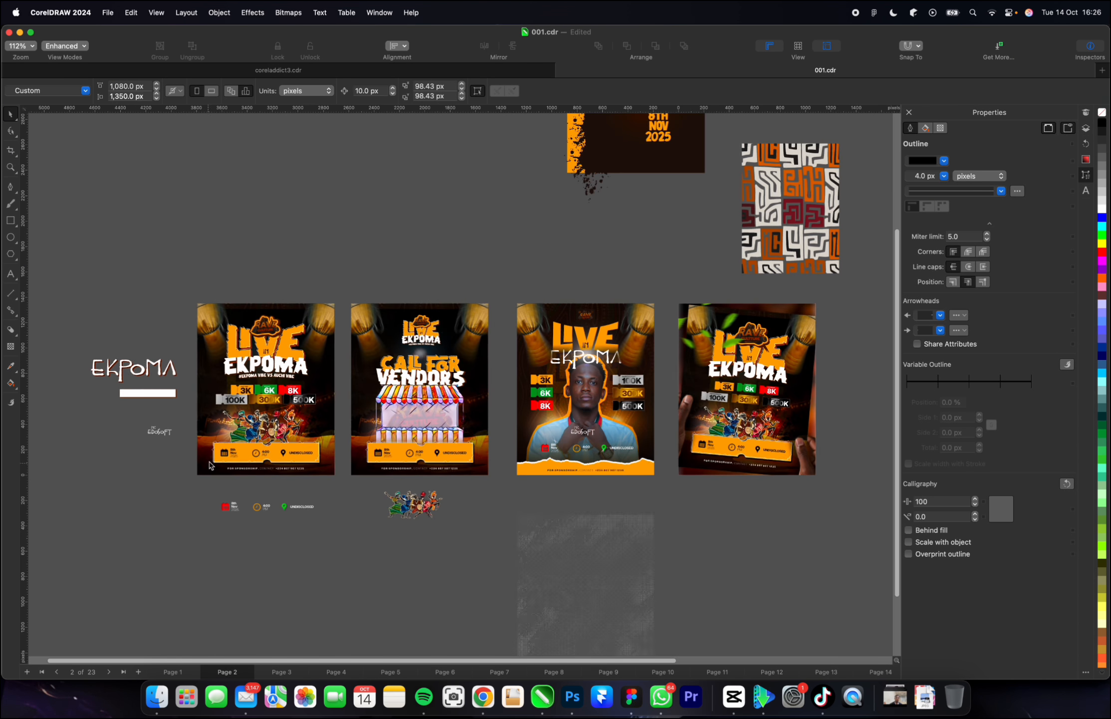
{"action": "scroll", "coordinate": [210, 464], "scroll_direction": "up", "scroll_amount": 1}
{"action": "left_click_drag", "start_coordinate": [174, 431], "coordinate": [416, 460]}
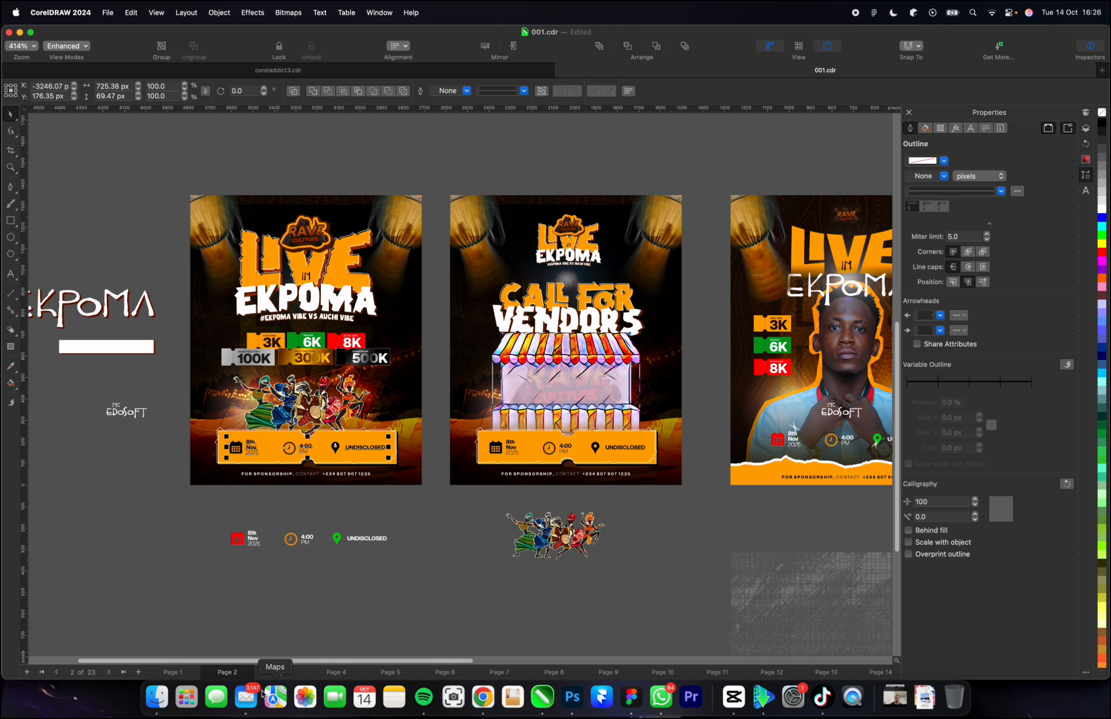
{"action": "left_click", "coordinate": [272, 671]}
{"action": "scroll", "coordinate": [295, 514], "scroll_direction": "down", "scroll_amount": 3}
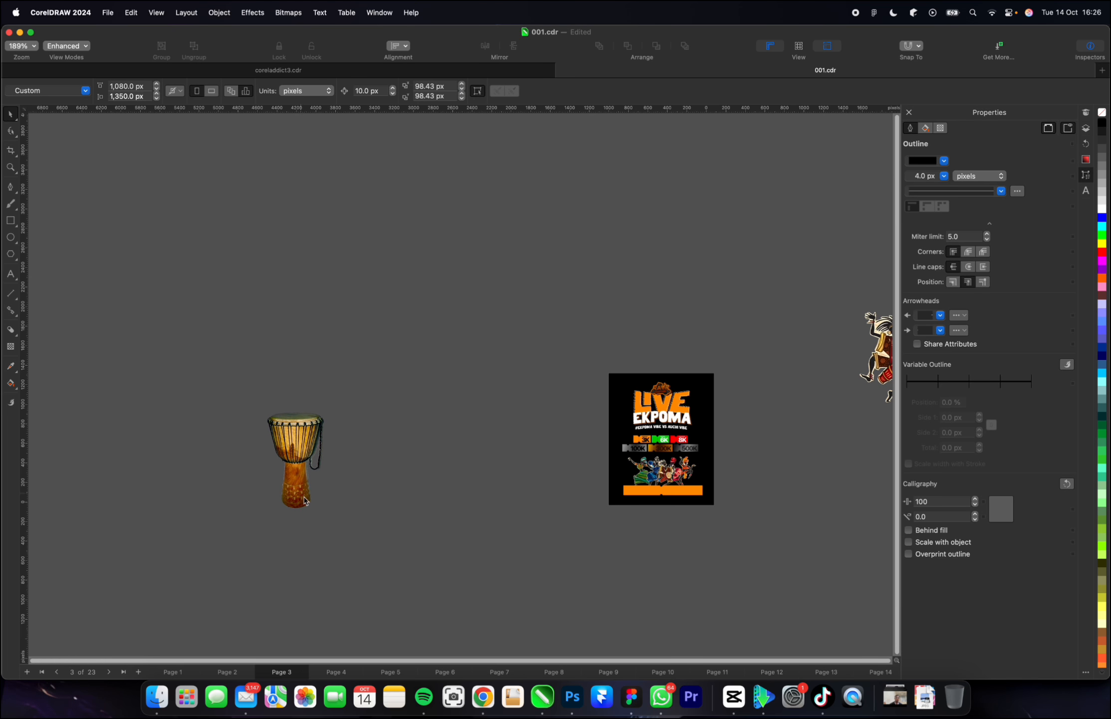
{"action": "scroll", "coordinate": [677, 527], "scroll_direction": "up", "scroll_amount": 2}
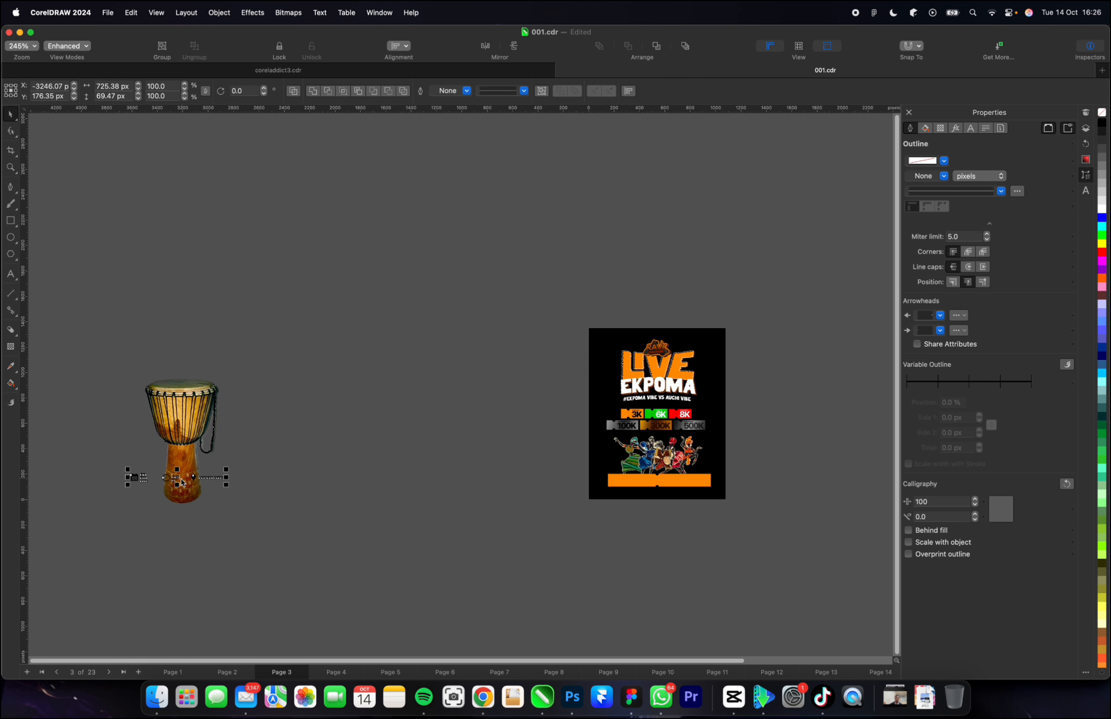
Move the pasted date, time and venue details onto the orange ticket and centre them between its notches.
{"action": "left_click_drag", "start_coordinate": [176, 478], "coordinate": [659, 482]}
{"action": "scroll", "coordinate": [660, 484], "scroll_direction": "up", "scroll_amount": 15}
{"action": "left_click_drag", "start_coordinate": [593, 470], "coordinate": [592, 459]}
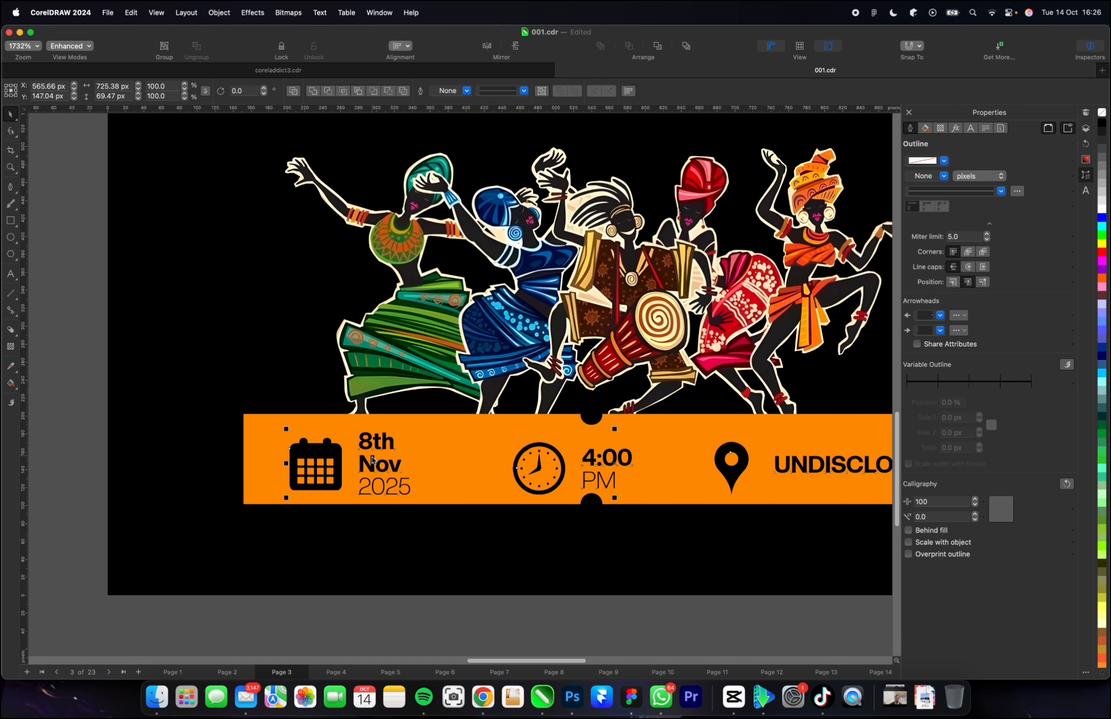
{"action": "scroll", "coordinate": [496, 465], "scroll_direction": "down", "scroll_amount": 4}
{"action": "left_click_drag", "start_coordinate": [503, 459], "coordinate": [502, 454]}
Lower the orange ticket's bottom nodes with the Shape tool until it is about 132 px high.
{"action": "left_click", "coordinate": [569, 485]}
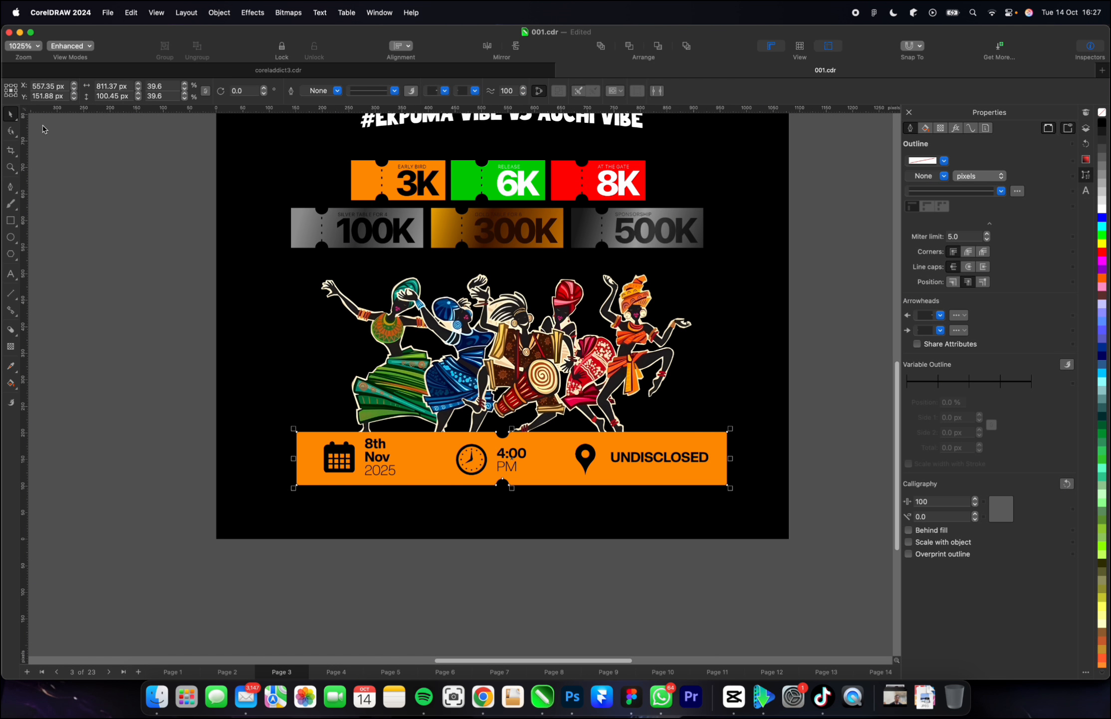
{"action": "key", "text": "F10"}
{"action": "left_click_drag", "start_coordinate": [105, 516], "coordinate": [729, 504]}
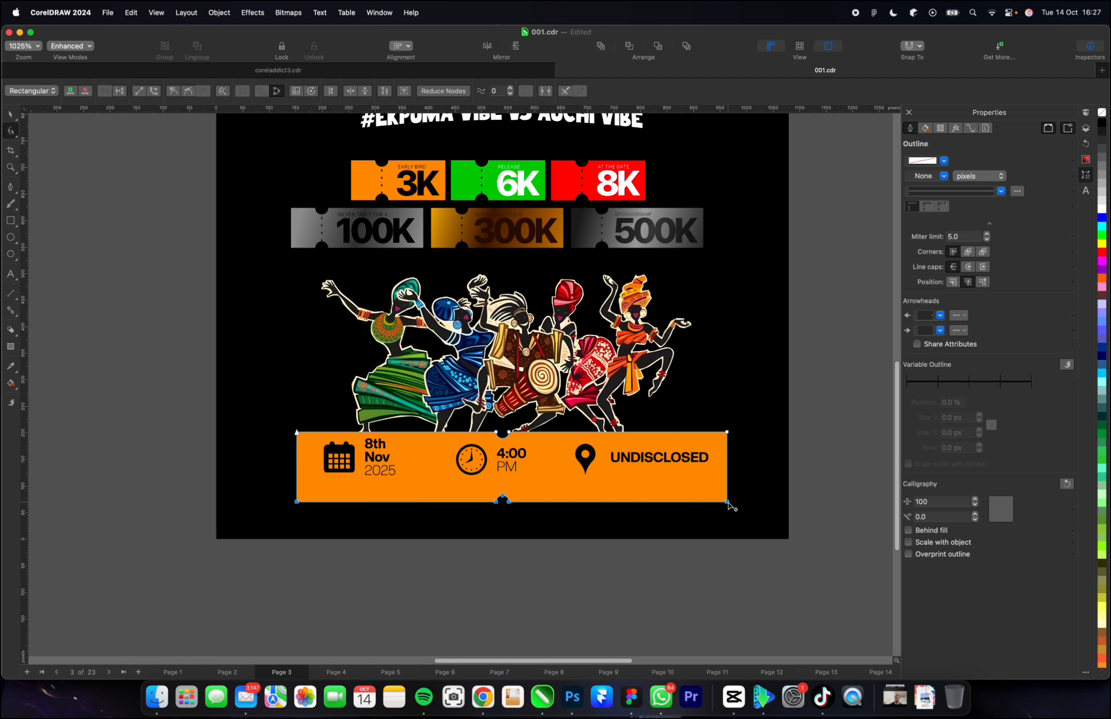
Lower the event details to the middle of the taller ticket and scale them to about 706 px wide.
{"action": "key", "text": "space"}
{"action": "left_click_drag", "start_coordinate": [157, 476], "coordinate": [769, 435]}
{"action": "left_click_drag", "start_coordinate": [593, 456], "coordinate": [593, 468]}
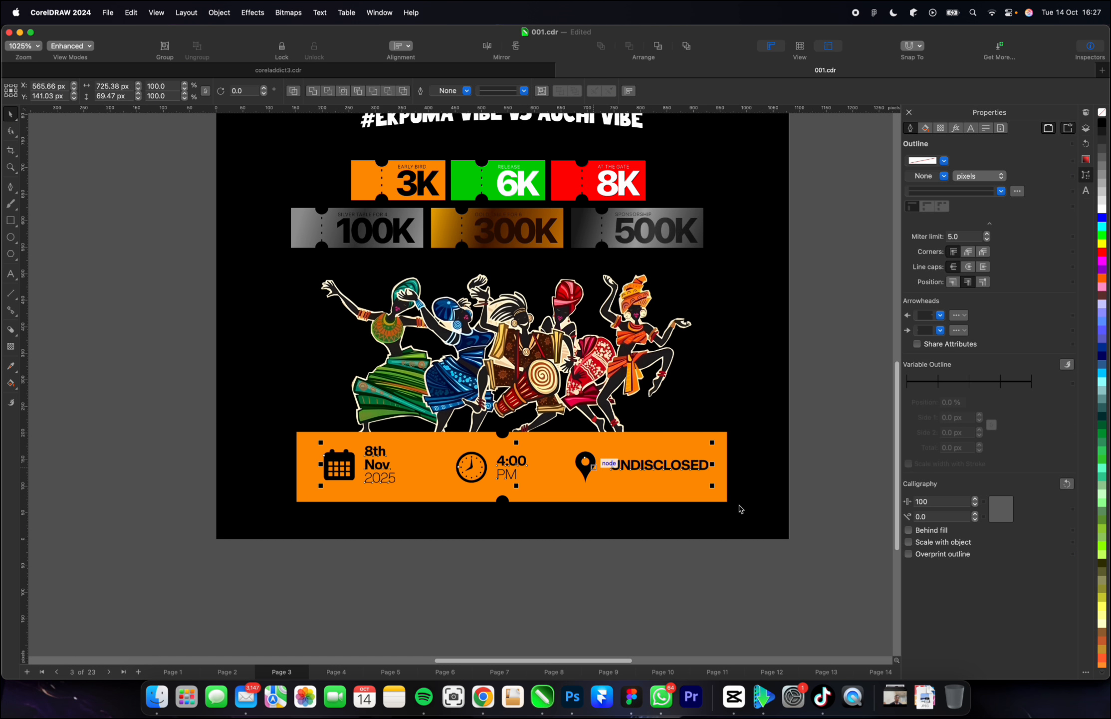
{"action": "left_click_drag", "start_coordinate": [711, 442], "coordinate": [706, 442]}
{"action": "left_click_drag", "start_coordinate": [347, 467], "coordinate": [341, 468]}
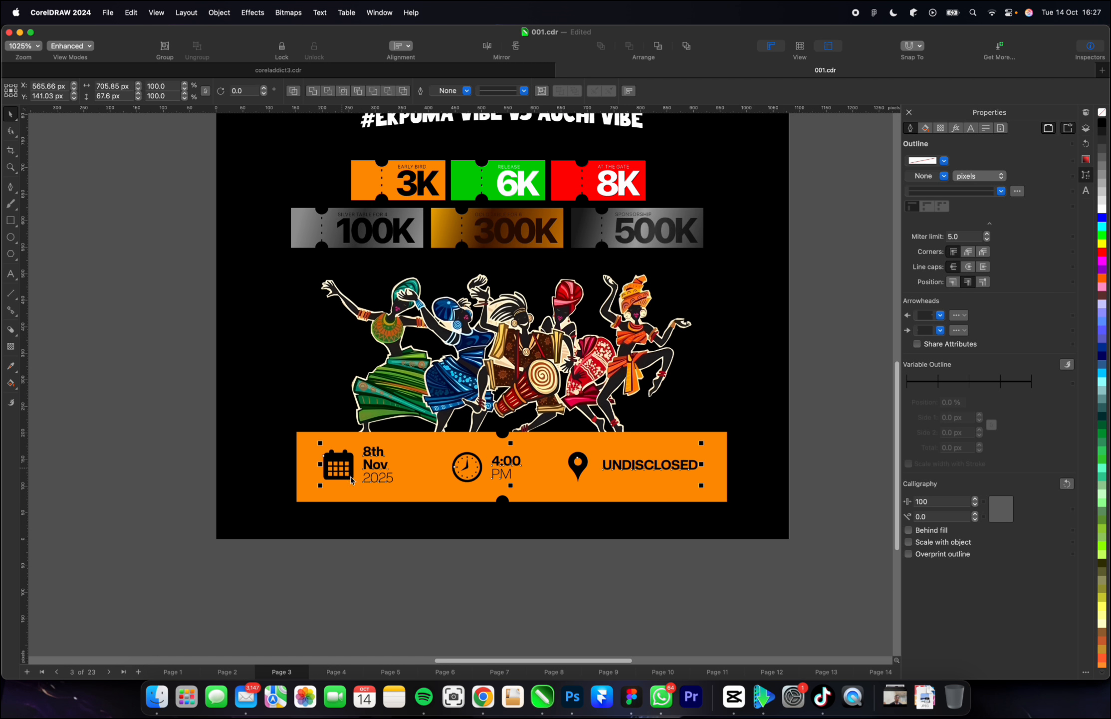
Roughen the orange ticket's edges into small torn teeth using the Roughen tool with a nib size of 25.
{"action": "left_click", "coordinate": [603, 442]}
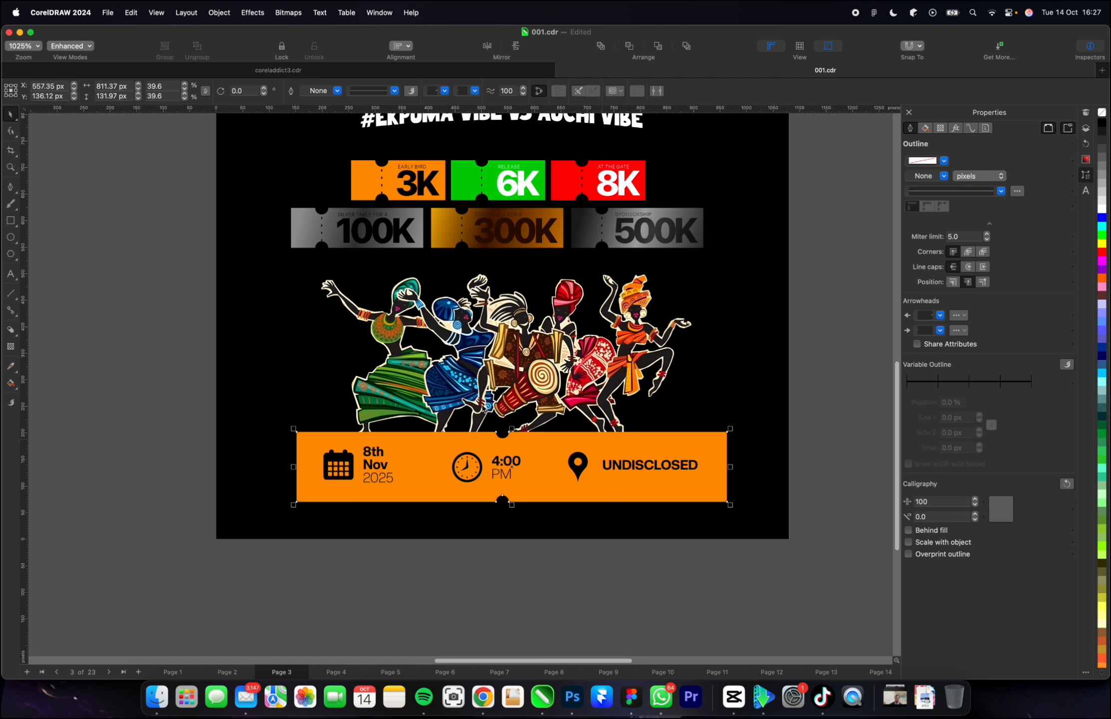
{"action": "left_click", "coordinate": [17, 135]}
{"action": "left_click", "coordinate": [52, 206]}
{"action": "left_click_drag", "start_coordinate": [56, 91], "coordinate": [20, 91]}
{"action": "type", "text": "25"}
{"action": "key", "text": "Return"}
{"action": "mouse_move", "coordinate": [295, 433]}
{"action": "left_mouse_down"}
{"action": "mouse_move", "coordinate": [293, 454]}
{"action": "mouse_move", "coordinate": [428, 501]}
{"action": "mouse_move", "coordinate": [422, 433]}
{"action": "mouse_move", "coordinate": [300, 432]}
{"action": "left_mouse_up"}
{"action": "left_click", "coordinate": [11, 115]}
{"action": "left_click", "coordinate": [594, 374]}
Give the roughened orange ticket a white outline 2 px wide.
{"action": "left_click", "coordinate": [726, 444]}
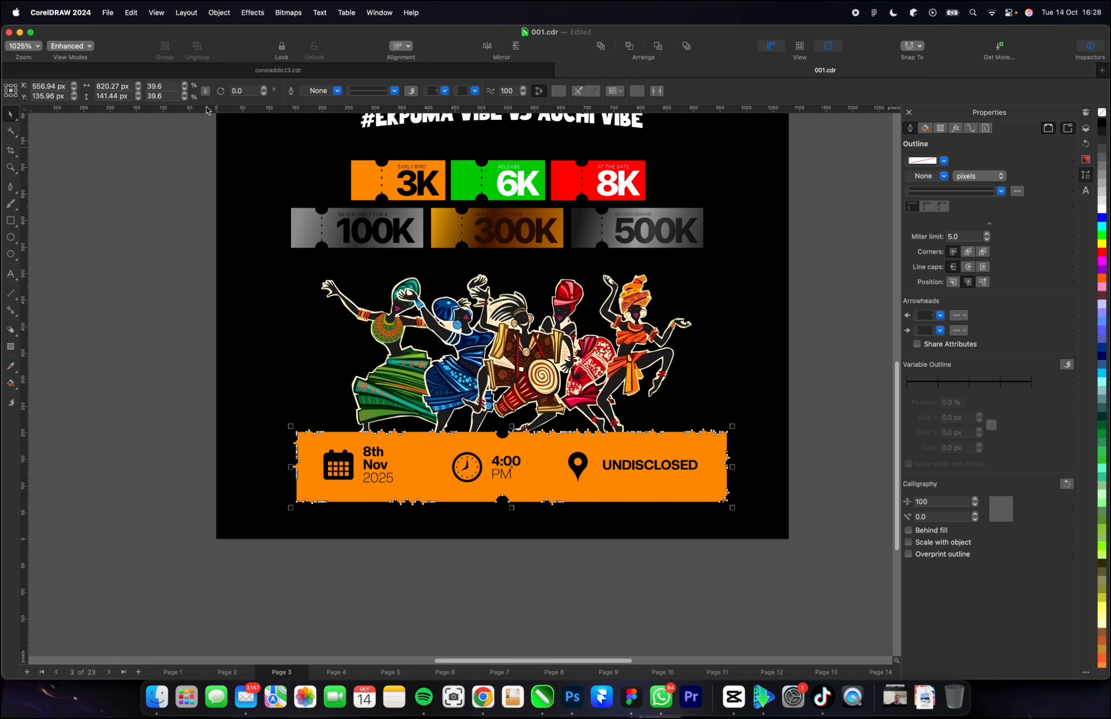
{"action": "right_click", "coordinate": [1102, 210]}
{"action": "left_click", "coordinate": [1018, 250]}
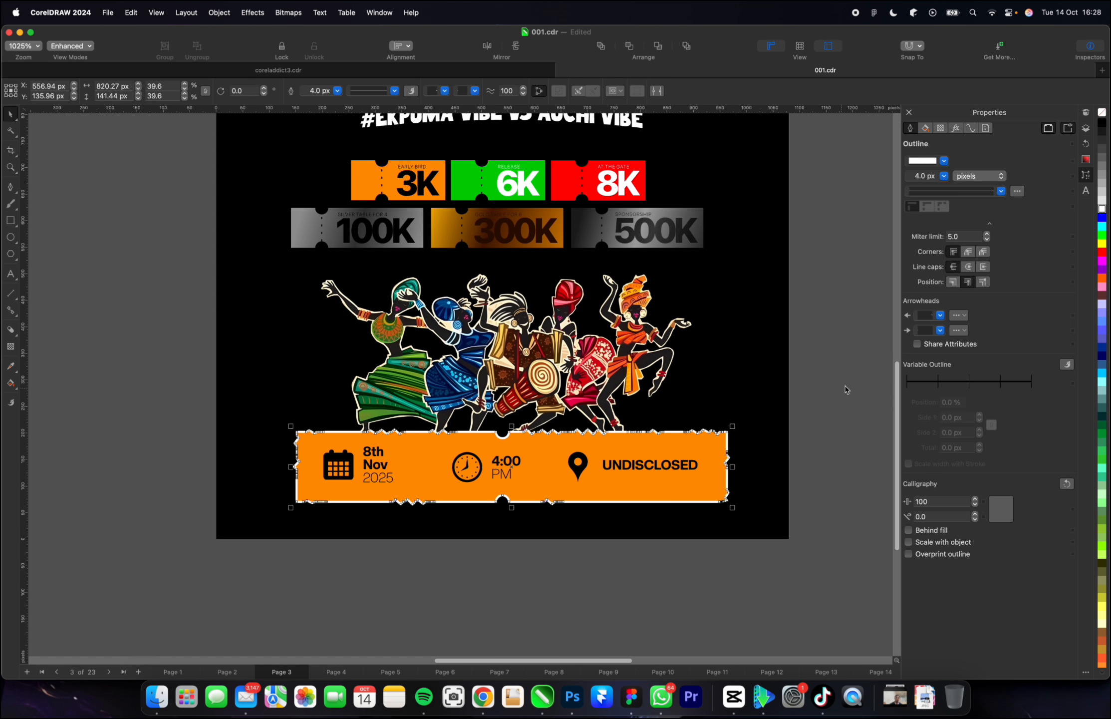
{"action": "left_click", "coordinate": [337, 90]}
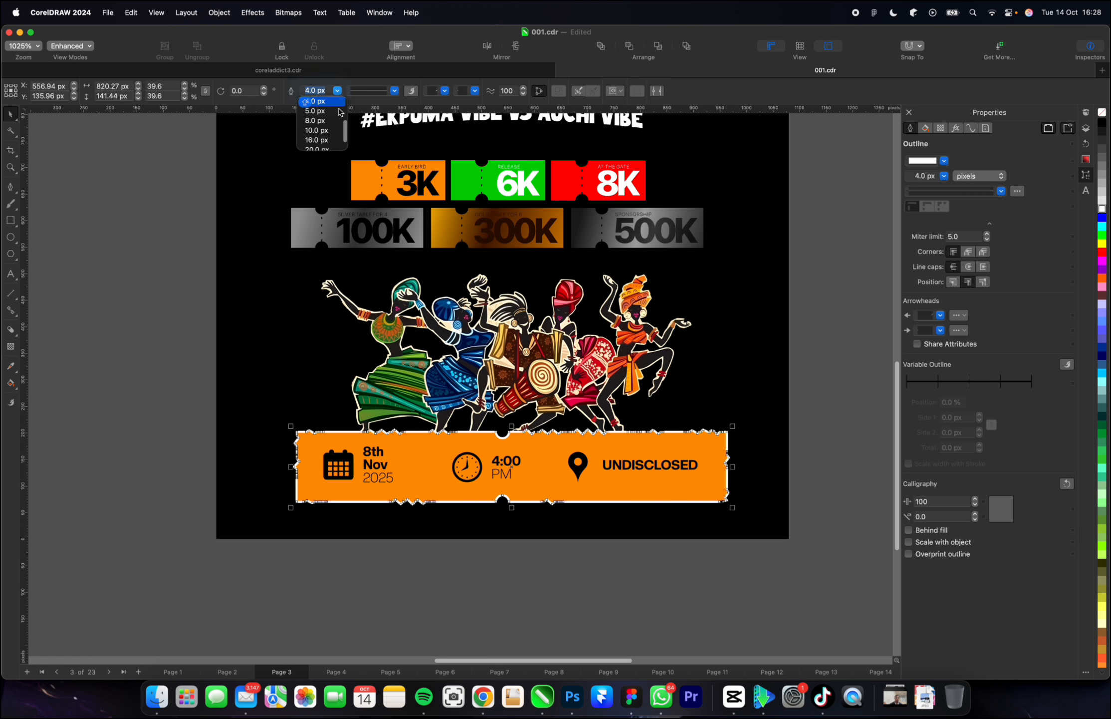
{"action": "left_click", "coordinate": [320, 129]}
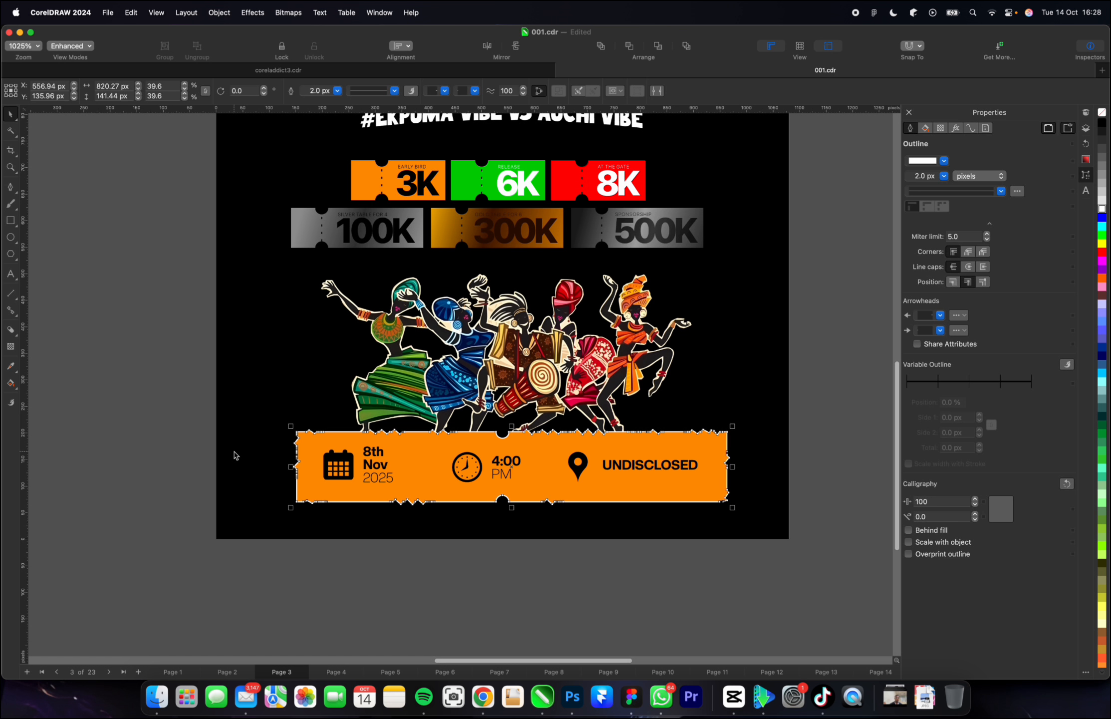
{"action": "key", "text": "ctrl+shift+q"}
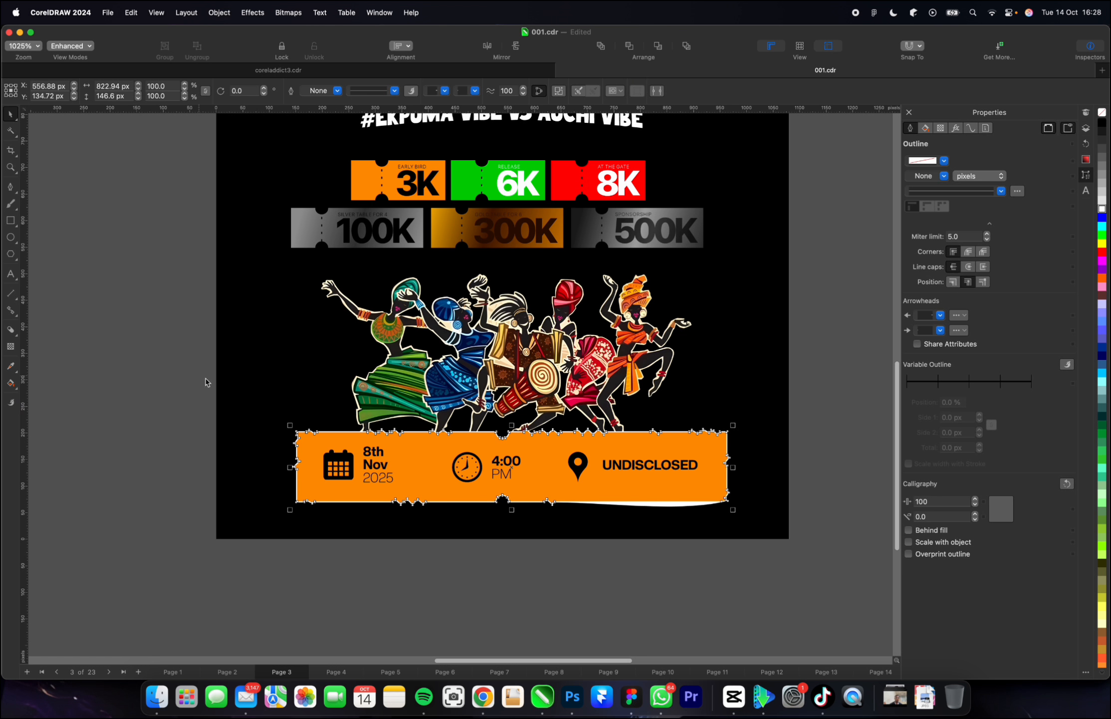
{"action": "key", "text": "super+z"}
{"action": "scroll", "coordinate": [724, 508], "scroll_direction": "up", "scroll_amount": 10}
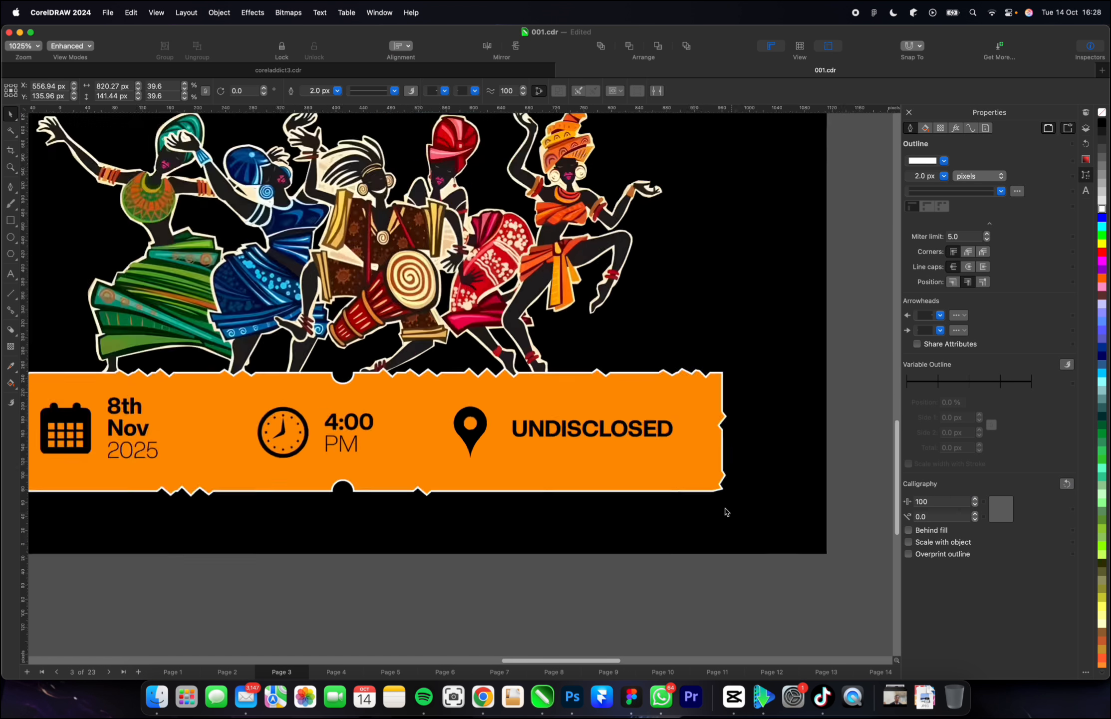
{"action": "scroll", "coordinate": [721, 424], "scroll_direction": "down", "scroll_amount": 4}
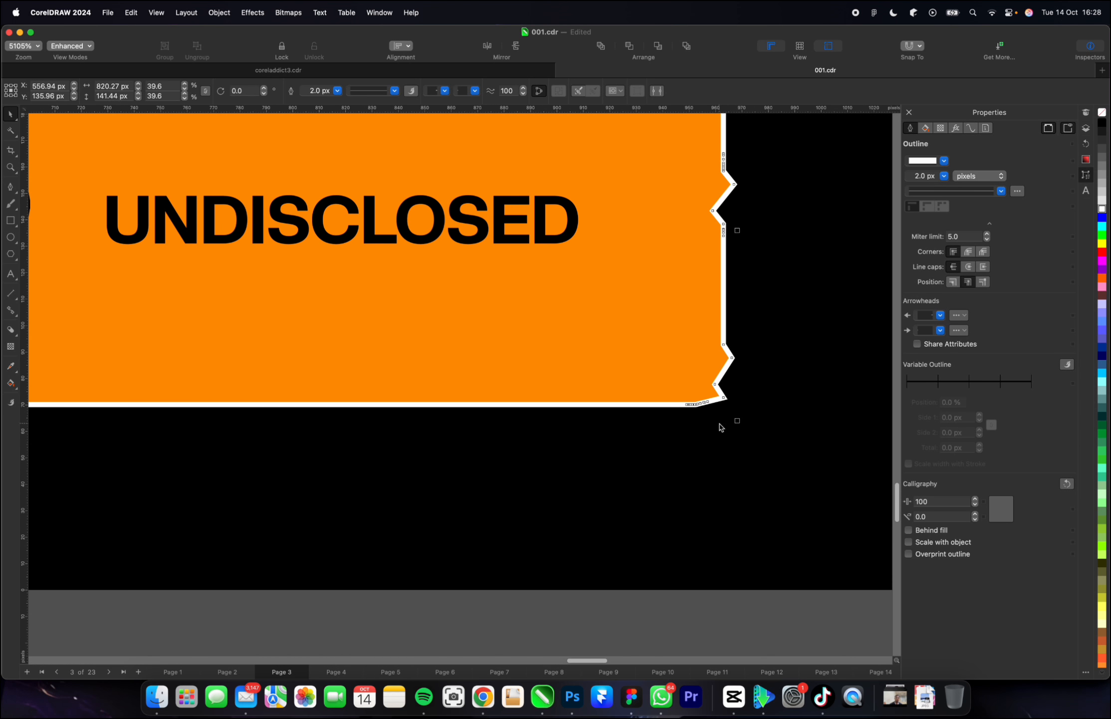
Convert the ticket's white outline to a separate object and offset it slightly down and to the right.
{"action": "key", "text": "super+shift+q"}
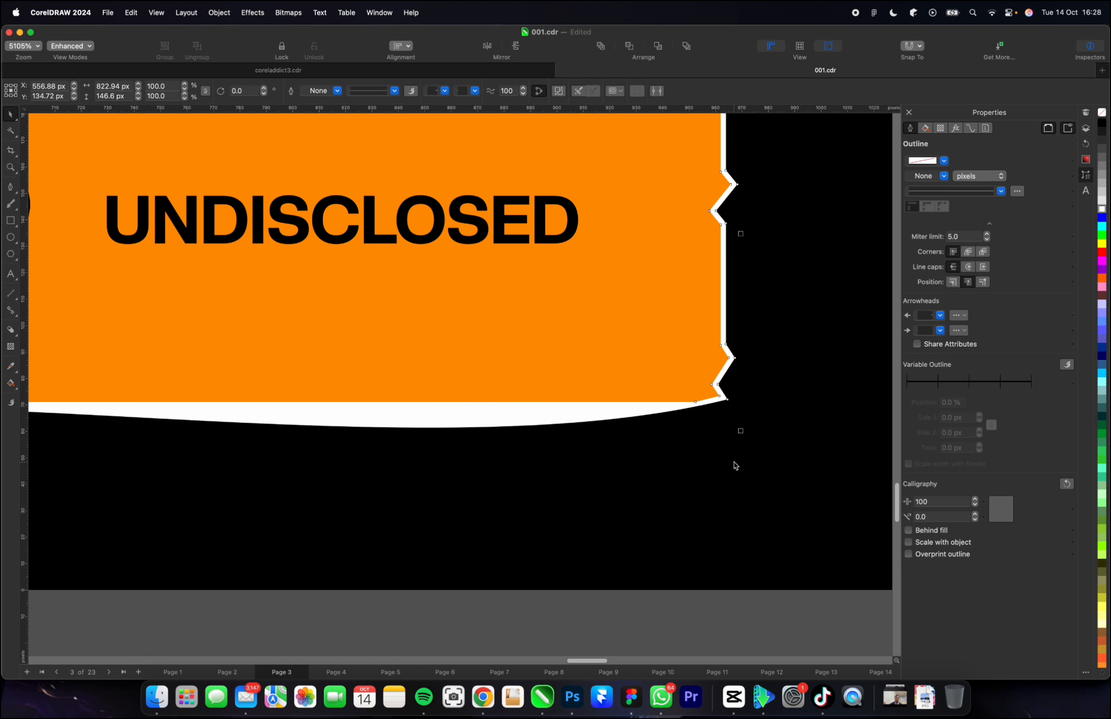
{"action": "scroll", "coordinate": [733, 465], "scroll_direction": "down", "scroll_amount": 5}
{"action": "scroll", "coordinate": [749, 454], "scroll_direction": "up", "scroll_amount": 1}
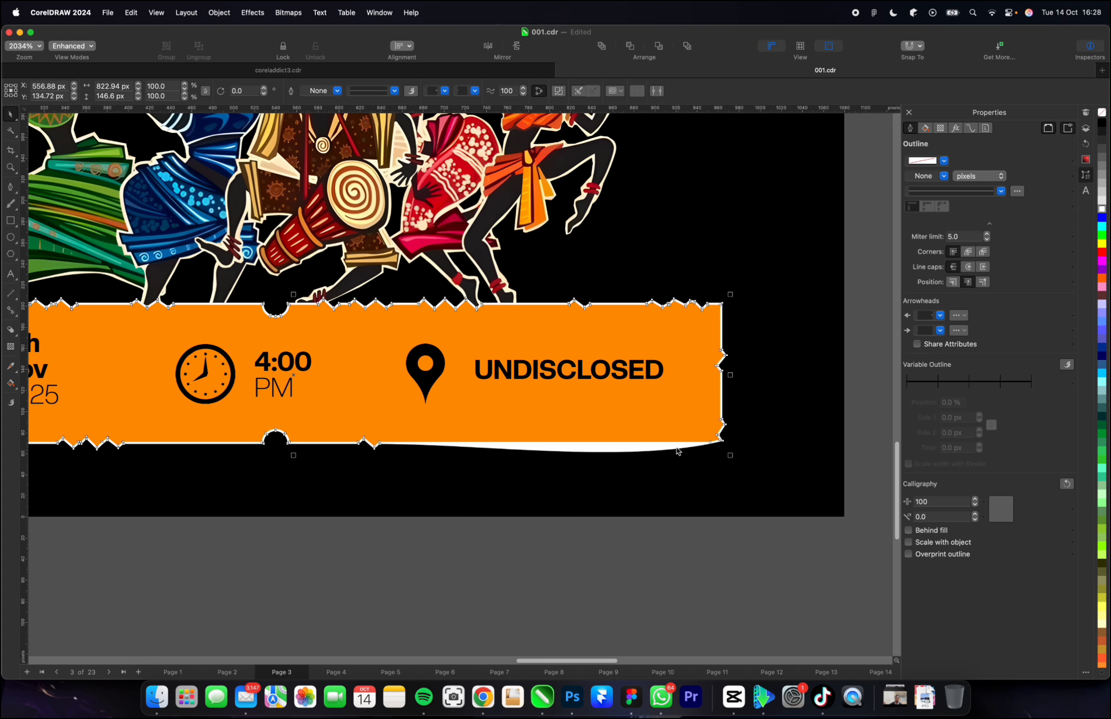
{"action": "left_click_drag", "start_coordinate": [674, 445], "coordinate": [681, 450]}
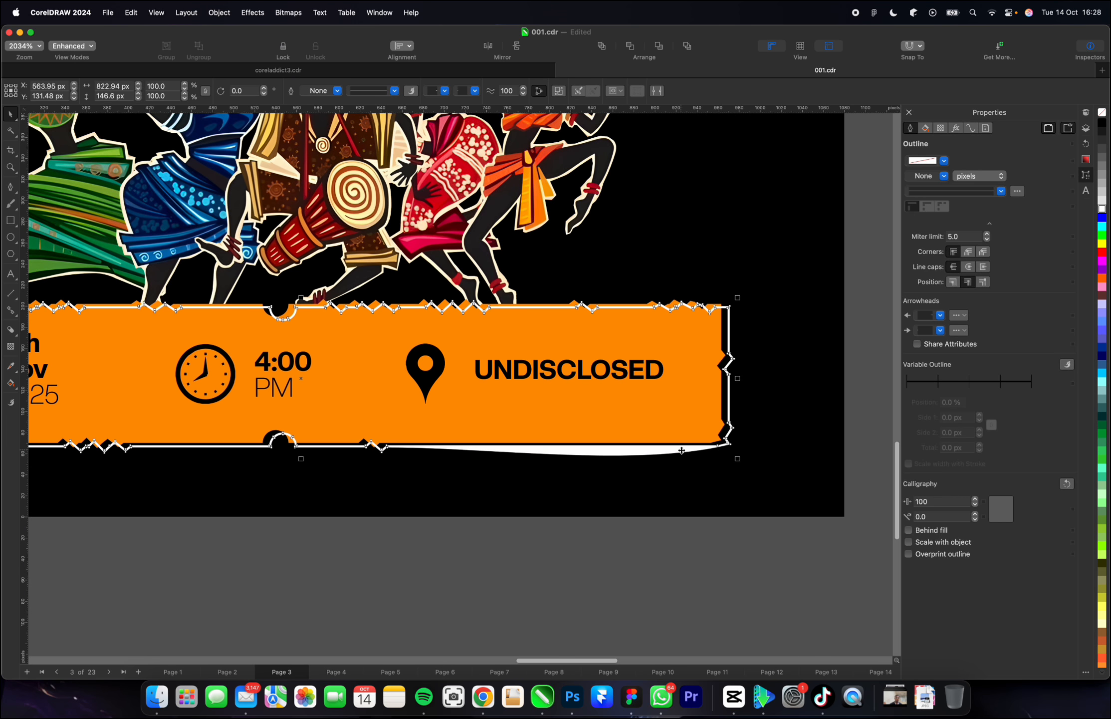
Straighten the bulging segment along the white outline's lower edge by converting it to a line with the Shape tool.
{"action": "scroll", "coordinate": [681, 450], "scroll_direction": "down", "scroll_amount": 5}
{"action": "scroll", "coordinate": [663, 455], "scroll_direction": "up", "scroll_amount": 5}
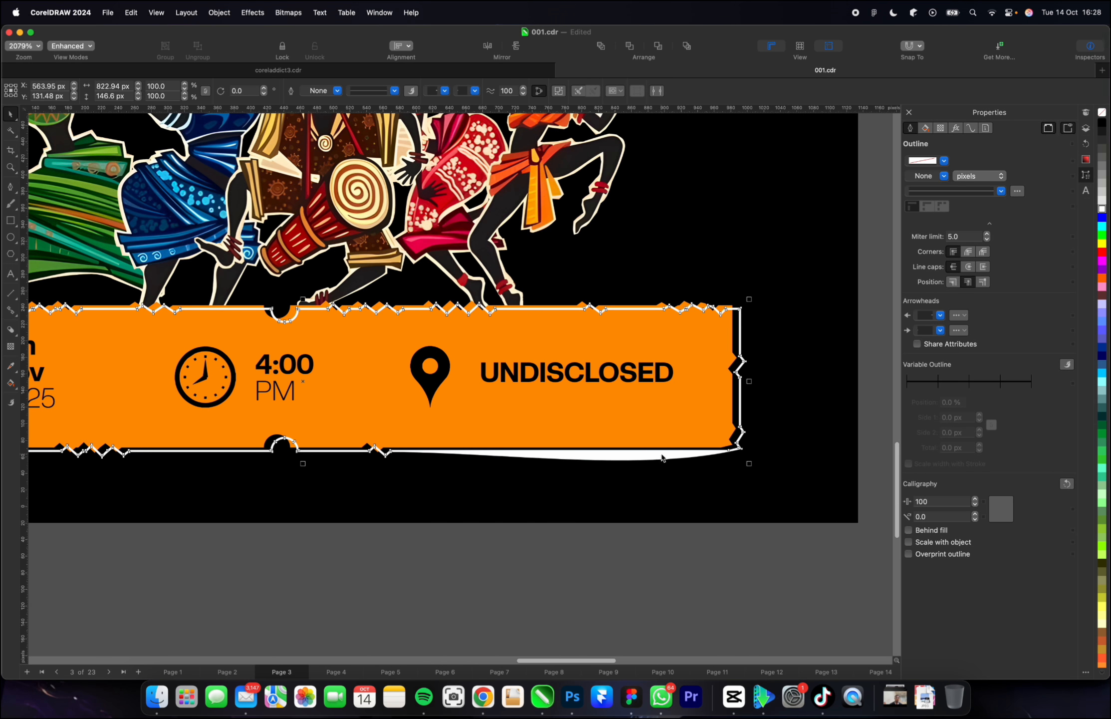
{"action": "key", "text": "F10"}
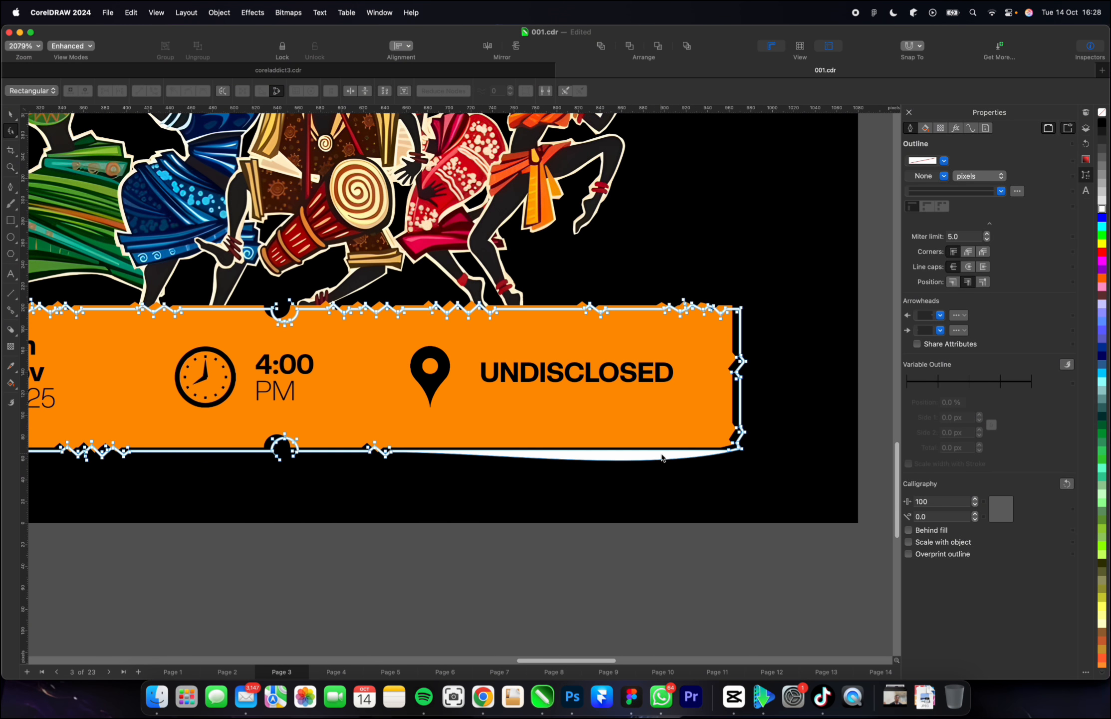
{"action": "right_click", "coordinate": [594, 463]}
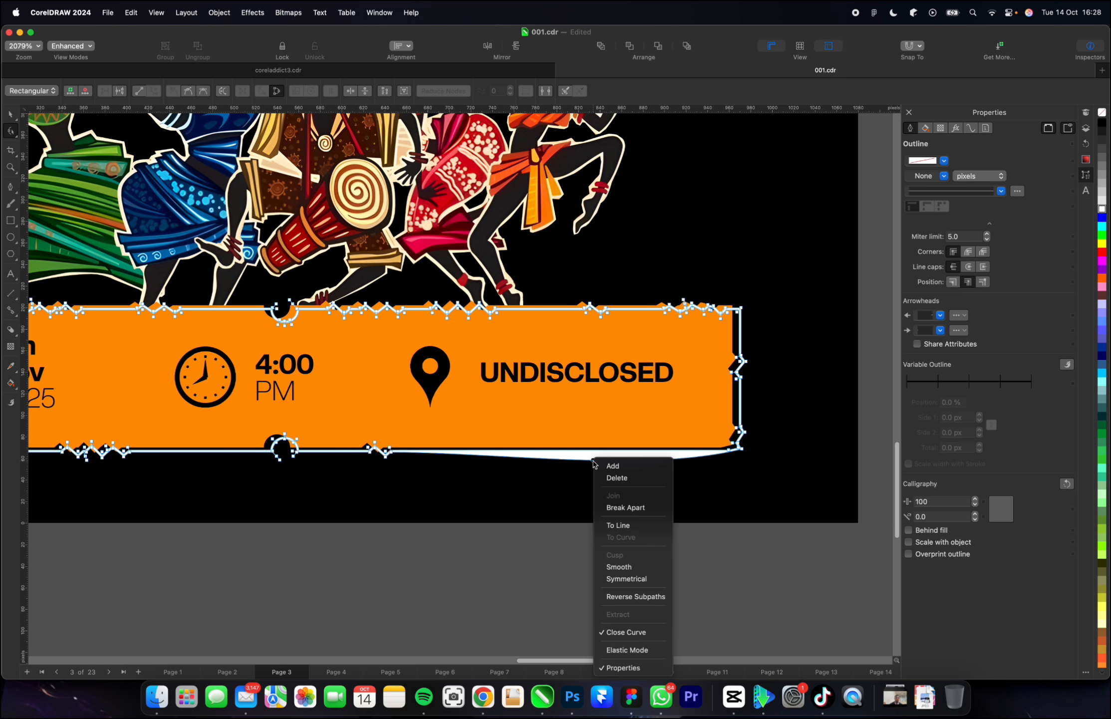
{"action": "left_click", "coordinate": [614, 524]}
{"action": "key", "text": "space"}
Move the white outline up and left of the orange ticket, to about X 547 px, Y 141 px.
{"action": "scroll", "coordinate": [611, 510], "scroll_direction": "down", "scroll_amount": 3}
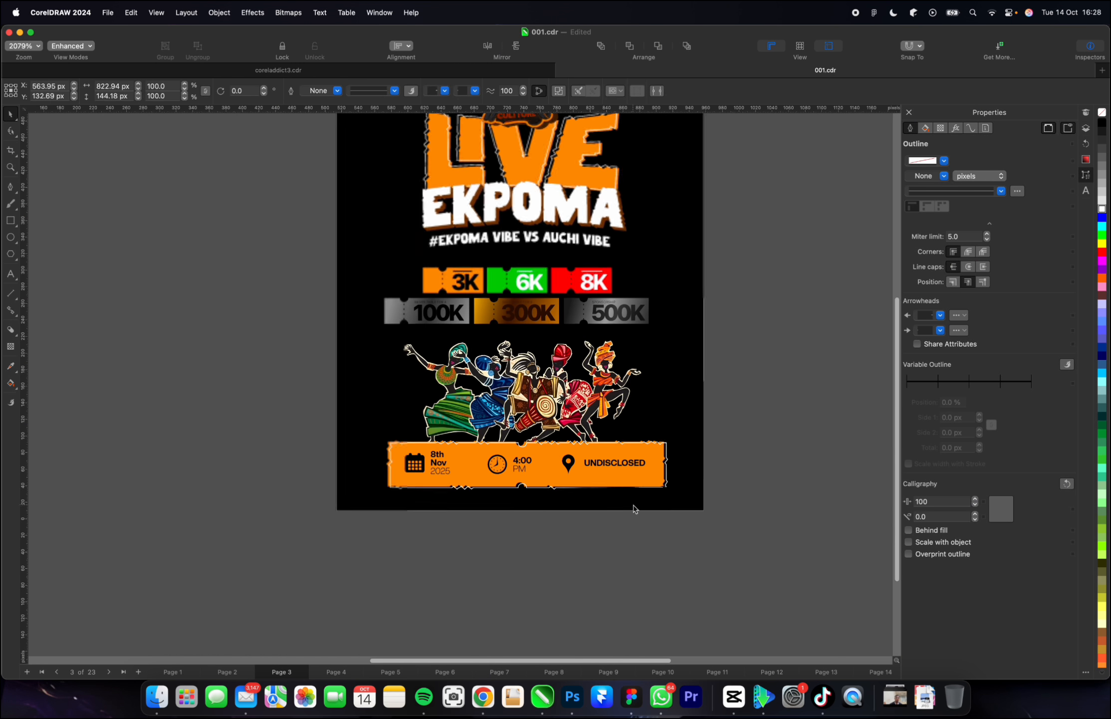
{"action": "scroll", "coordinate": [369, 497], "scroll_direction": "up", "scroll_amount": 4}
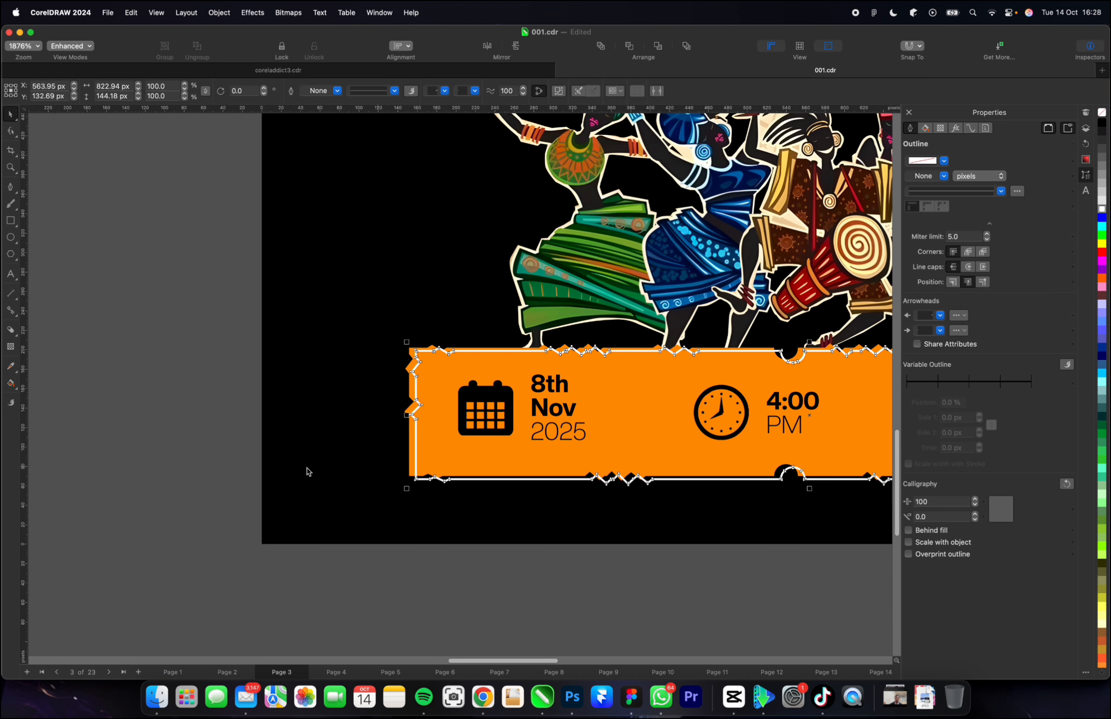
{"action": "scroll", "coordinate": [334, 466], "scroll_direction": "down", "scroll_amount": 2}
{"action": "left_click_drag", "start_coordinate": [361, 430], "coordinate": [353, 424]}
{"action": "left_click", "coordinate": [178, 466]}
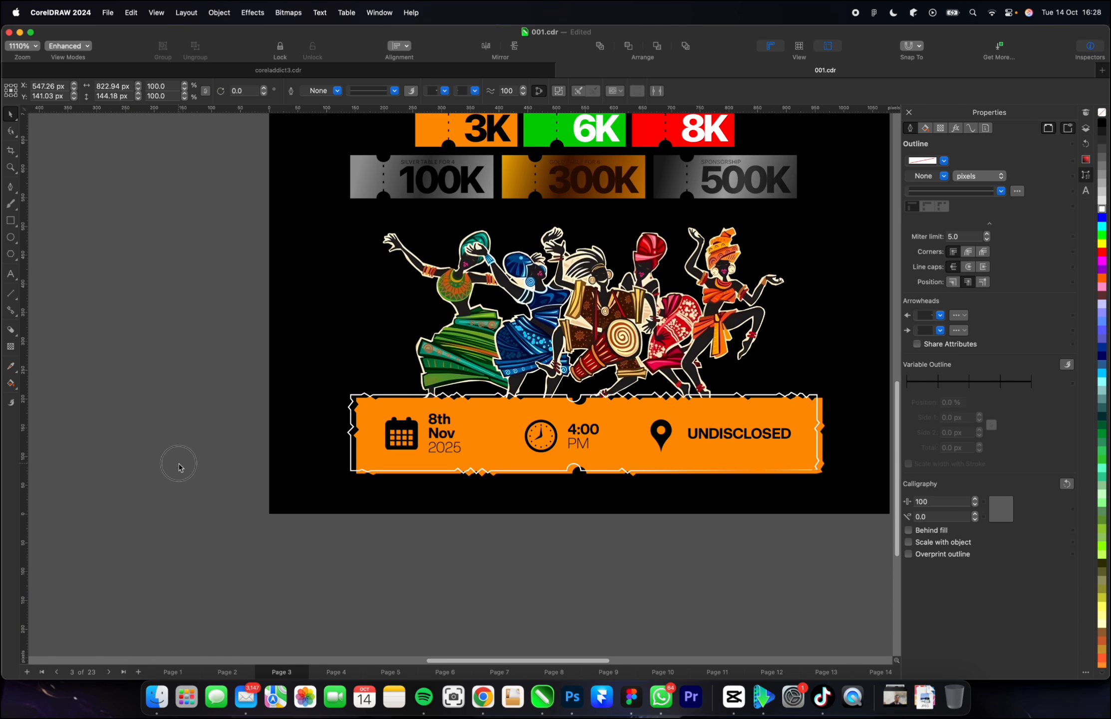
Select all the artwork over the black background, nudge it slightly upward and clear the selection.
{"action": "scroll", "coordinate": [209, 472], "scroll_direction": "down", "scroll_amount": 3}
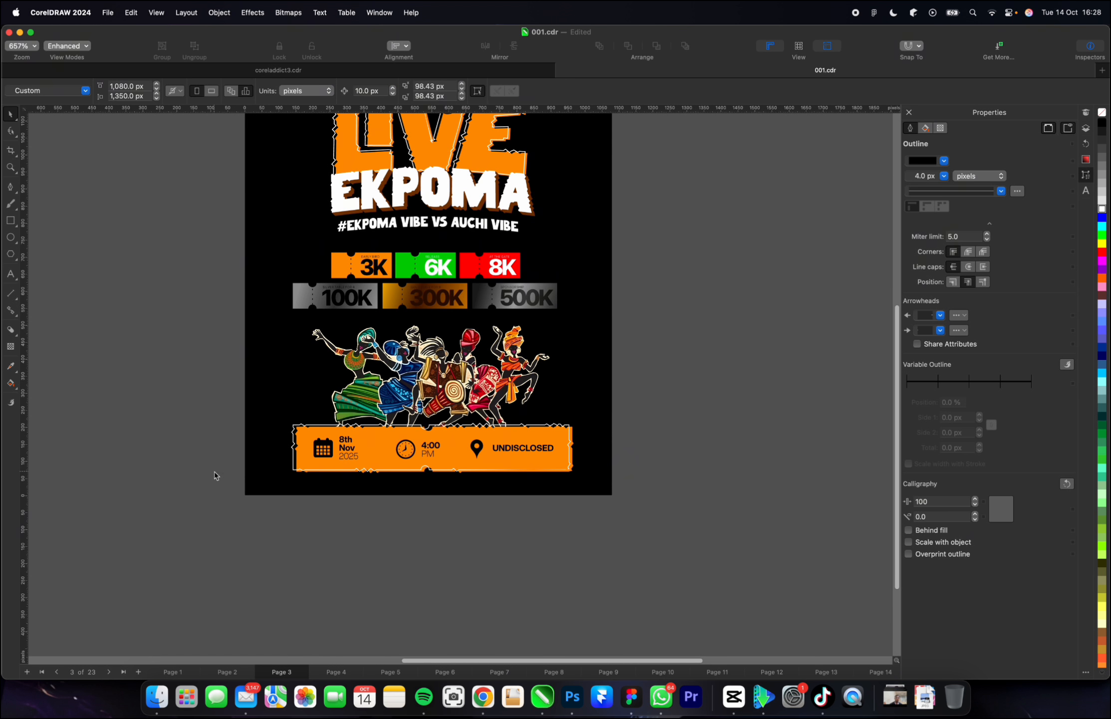
{"action": "scroll", "coordinate": [327, 446], "scroll_direction": "down", "scroll_amount": 2}
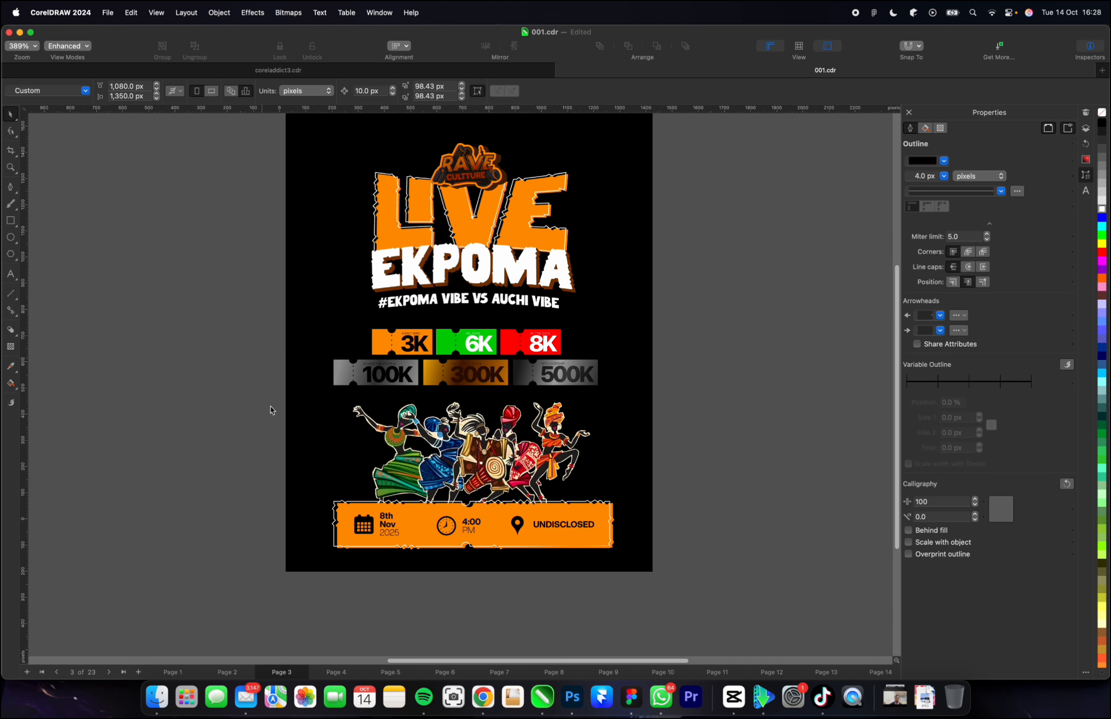
{"action": "left_click_drag", "start_coordinate": [291, 574], "coordinate": [531, 276]}
{"action": "key", "text": "Up"}
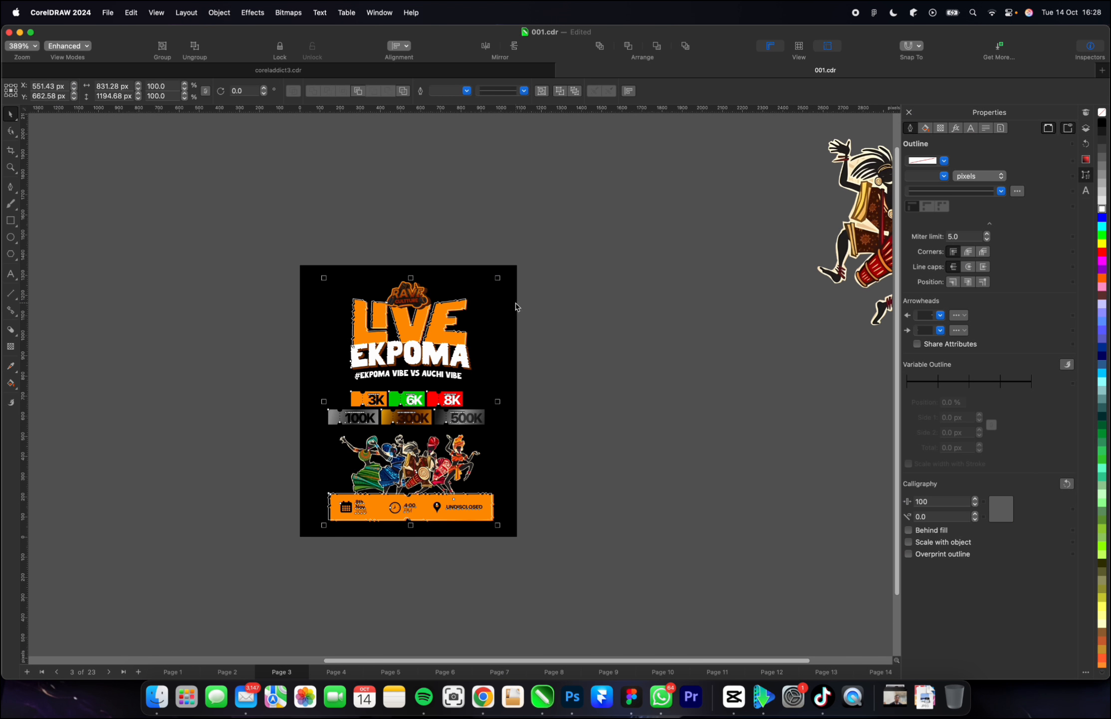
{"action": "left_click", "coordinate": [509, 387]}
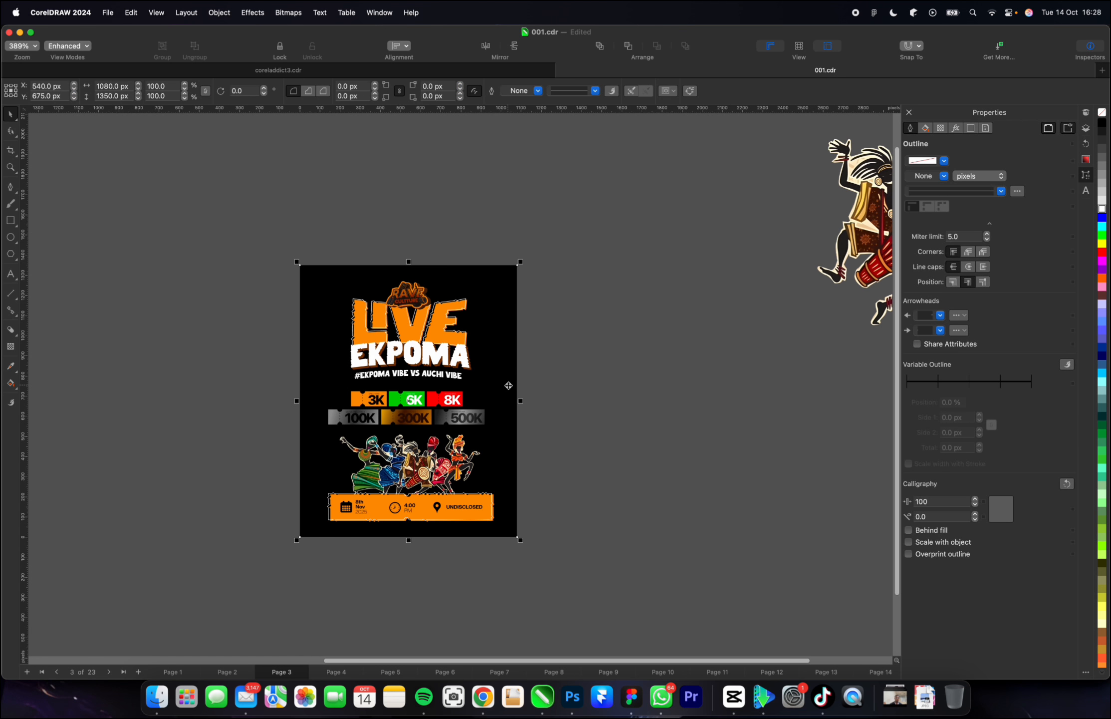
{"action": "left_click", "coordinate": [657, 393]}
{"action": "scroll", "coordinate": [659, 393], "scroll_direction": "down", "scroll_amount": 2}
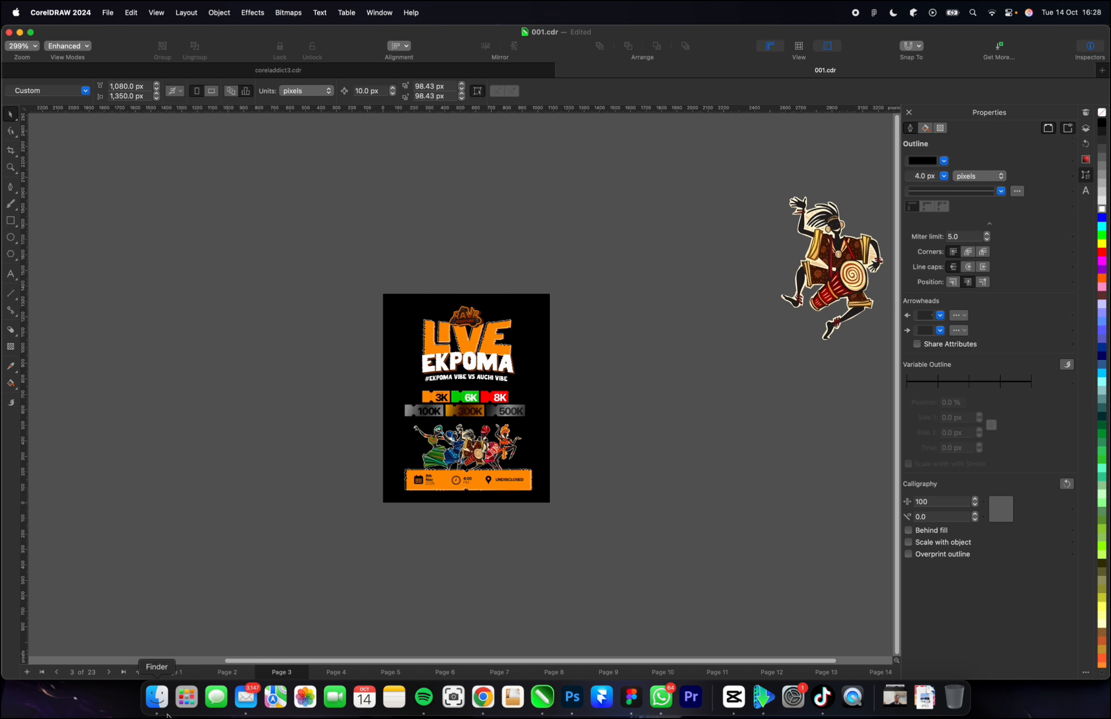
Find the night campsite picture "_ (35) (1).jpeg" in the Downloads folder and import it onto the flyer page.
{"action": "left_click", "coordinate": [166, 695]}
{"action": "scroll", "coordinate": [239, 355], "scroll_direction": "down", "scroll_amount": 3}
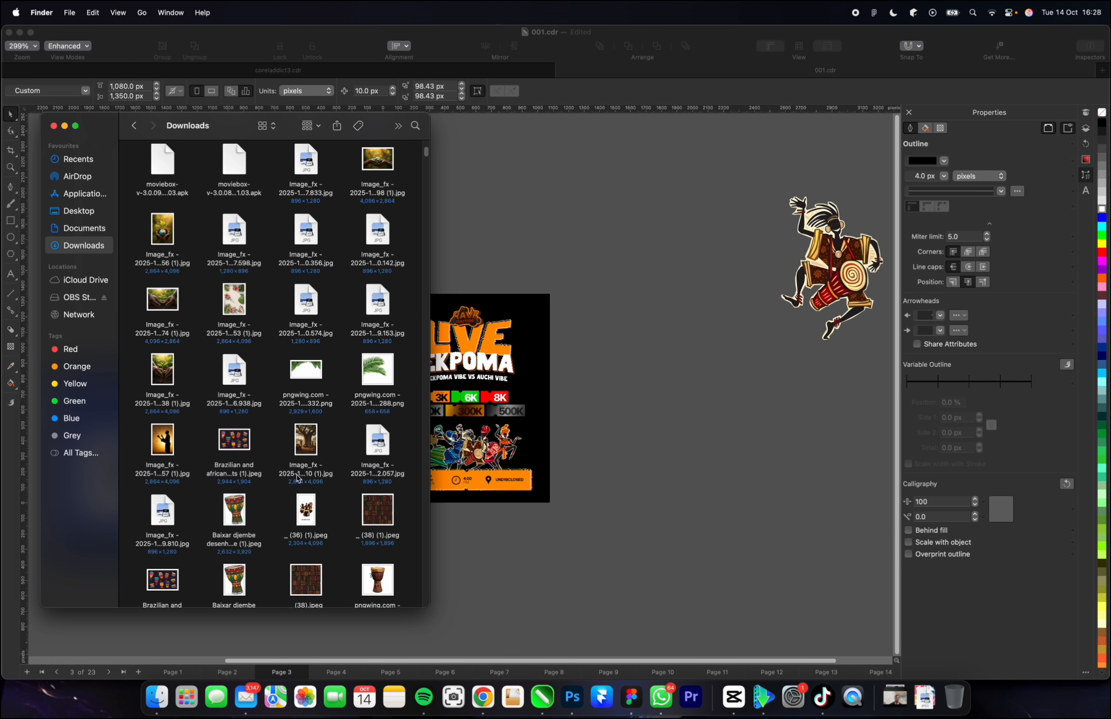
{"action": "scroll", "coordinate": [288, 479], "scroll_direction": "down", "scroll_amount": 5}
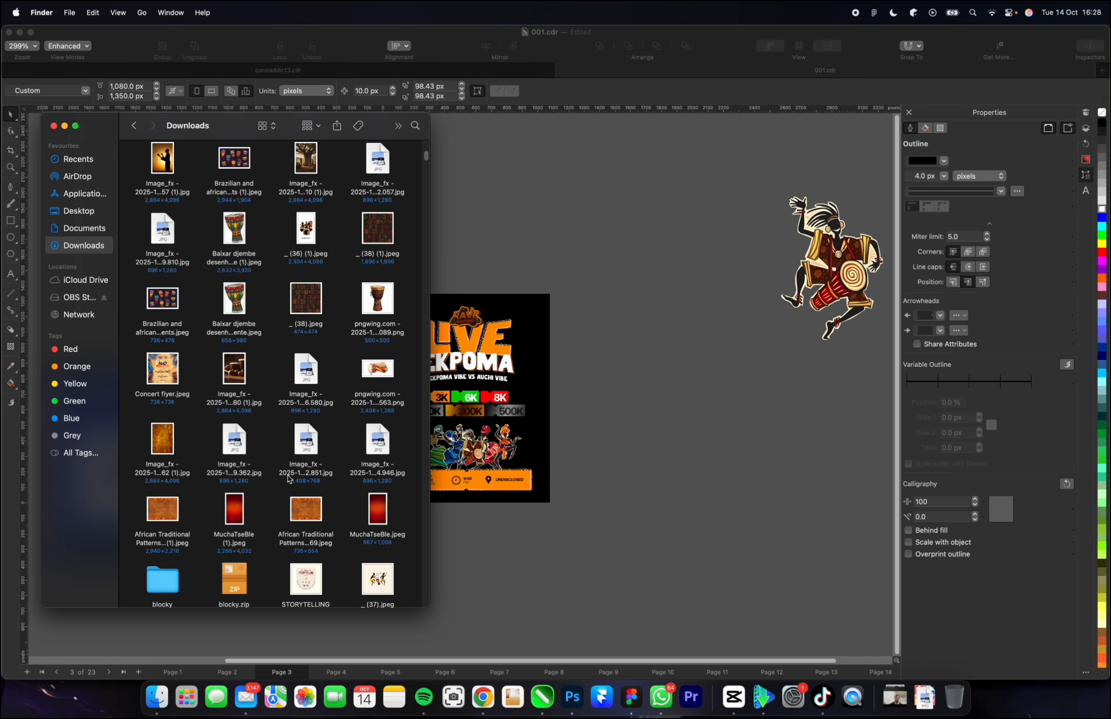
{"action": "scroll", "coordinate": [239, 507], "scroll_direction": "down", "scroll_amount": 2}
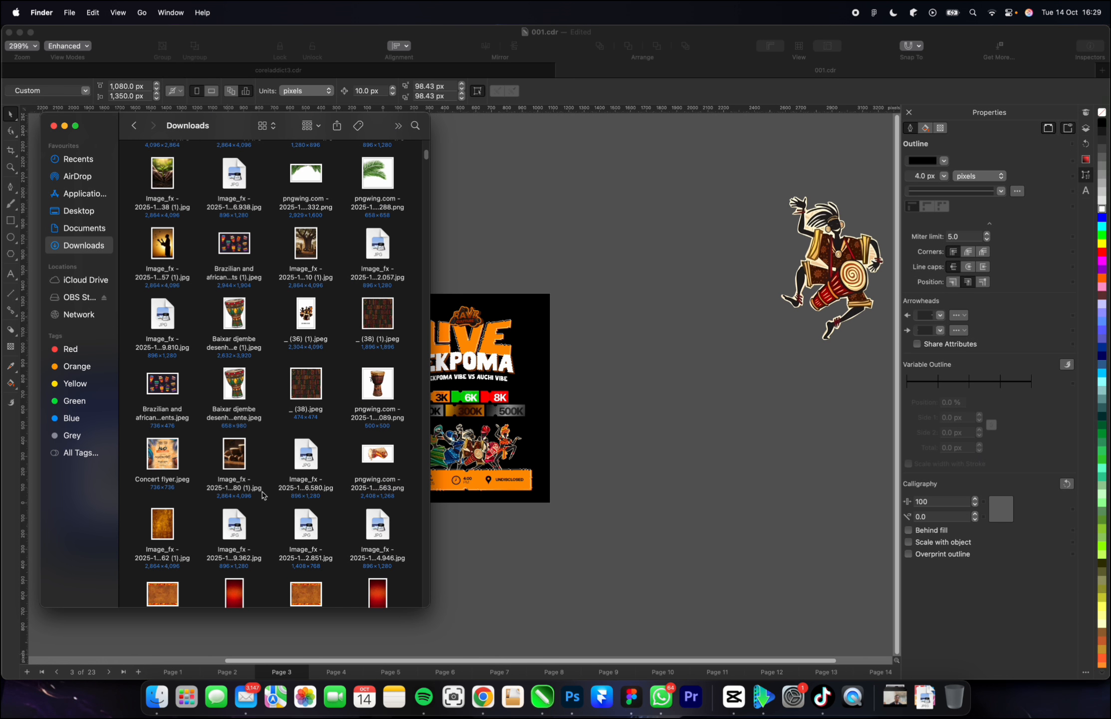
{"action": "scroll", "coordinate": [264, 444], "scroll_direction": "up", "scroll_amount": 5}
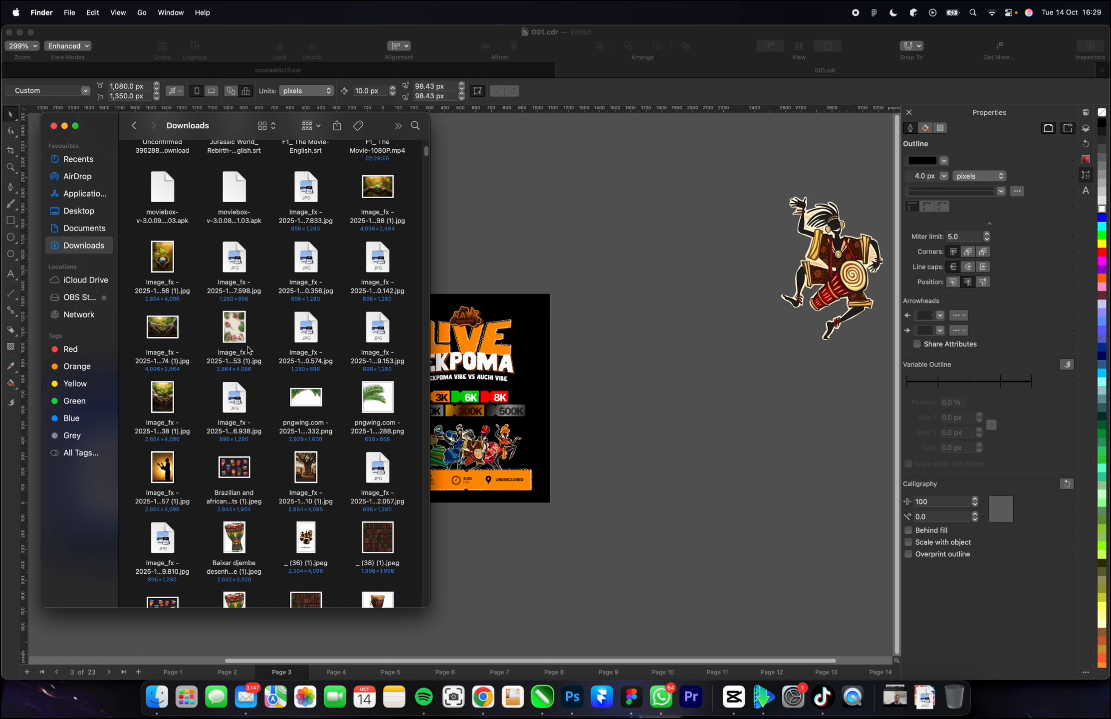
{"action": "scroll", "coordinate": [236, 375], "scroll_direction": "up", "scroll_amount": 3}
{"action": "scroll", "coordinate": [238, 378], "scroll_direction": "down", "scroll_amount": 6}
{"action": "scroll", "coordinate": [237, 377], "scroll_direction": "down", "scroll_amount": 10}
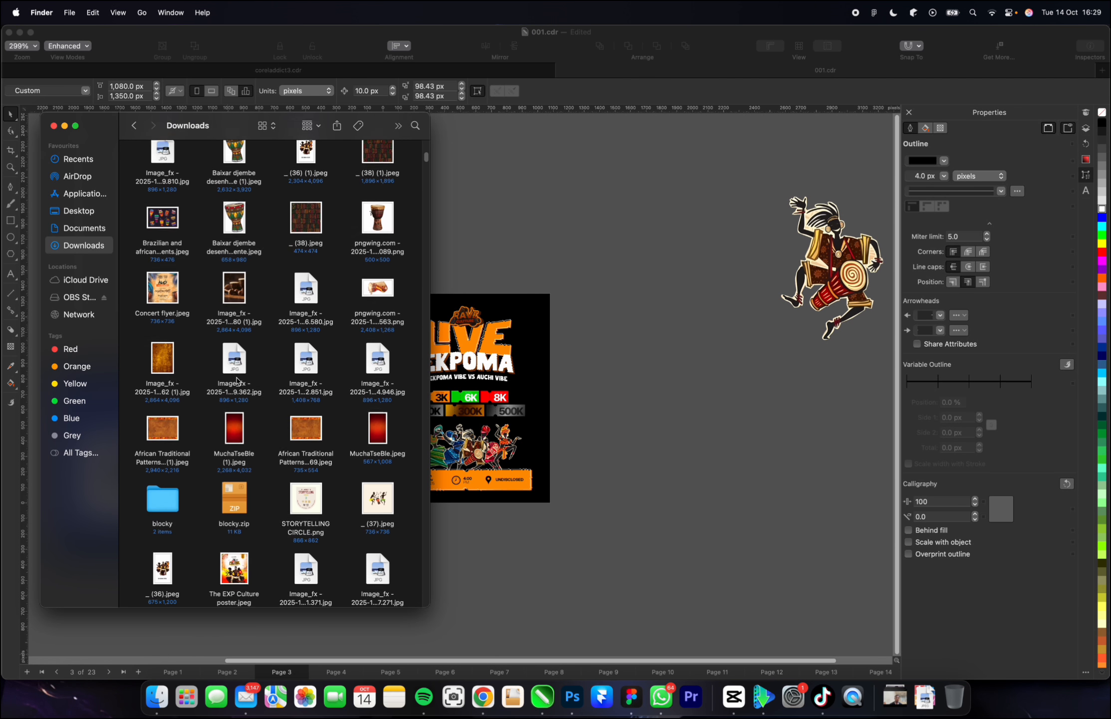
{"action": "left_click_drag", "start_coordinate": [240, 417], "coordinate": [603, 295]}
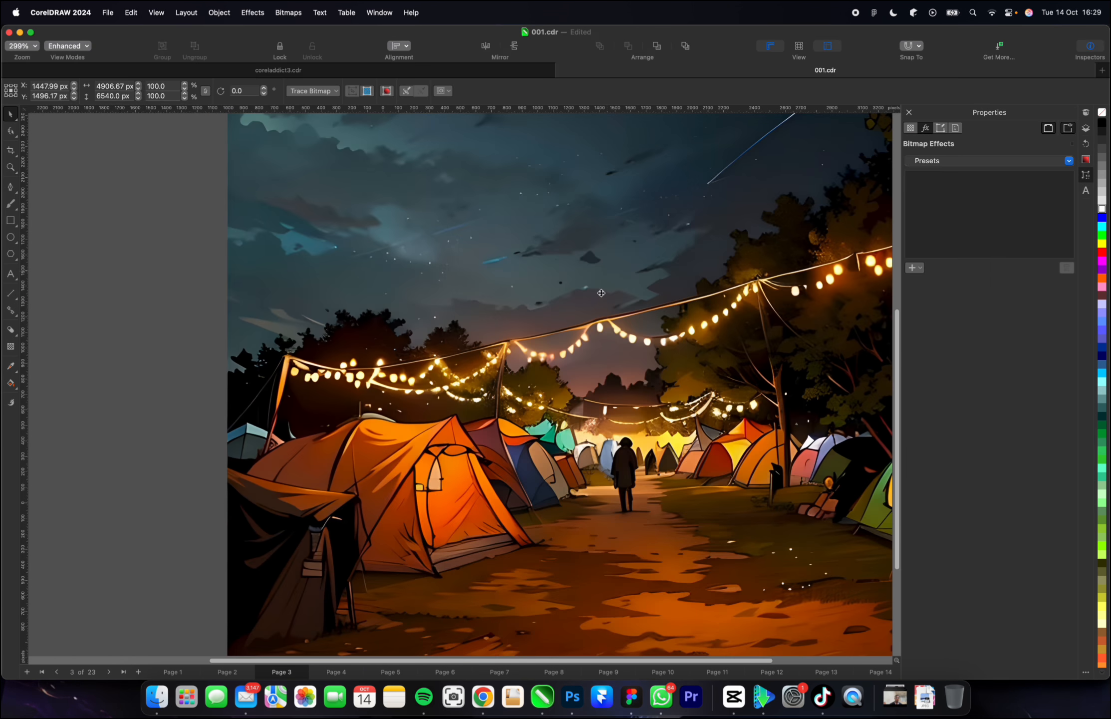
Scale the campsite image to about 27.8% and place it just to the right of the flyer.
{"action": "scroll", "coordinate": [501, 421], "scroll_direction": "down", "scroll_amount": 5}
{"action": "scroll", "coordinate": [553, 439], "scroll_direction": "up", "scroll_amount": 3}
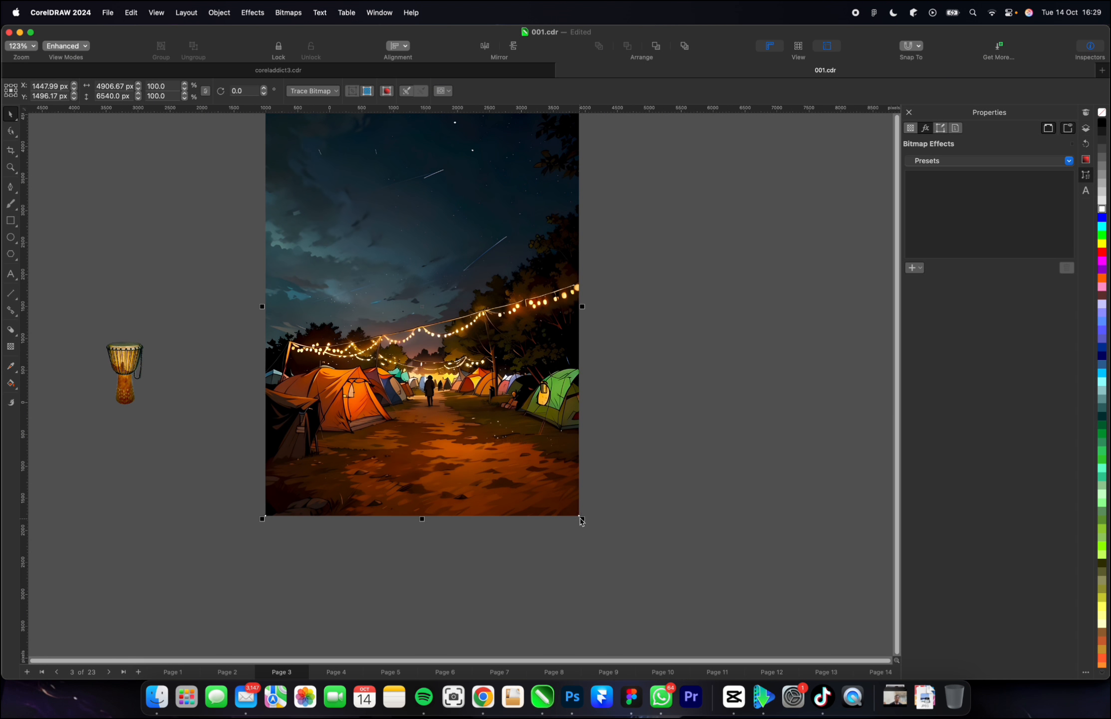
{"action": "left_click_drag", "start_coordinate": [580, 518], "coordinate": [466, 365]}
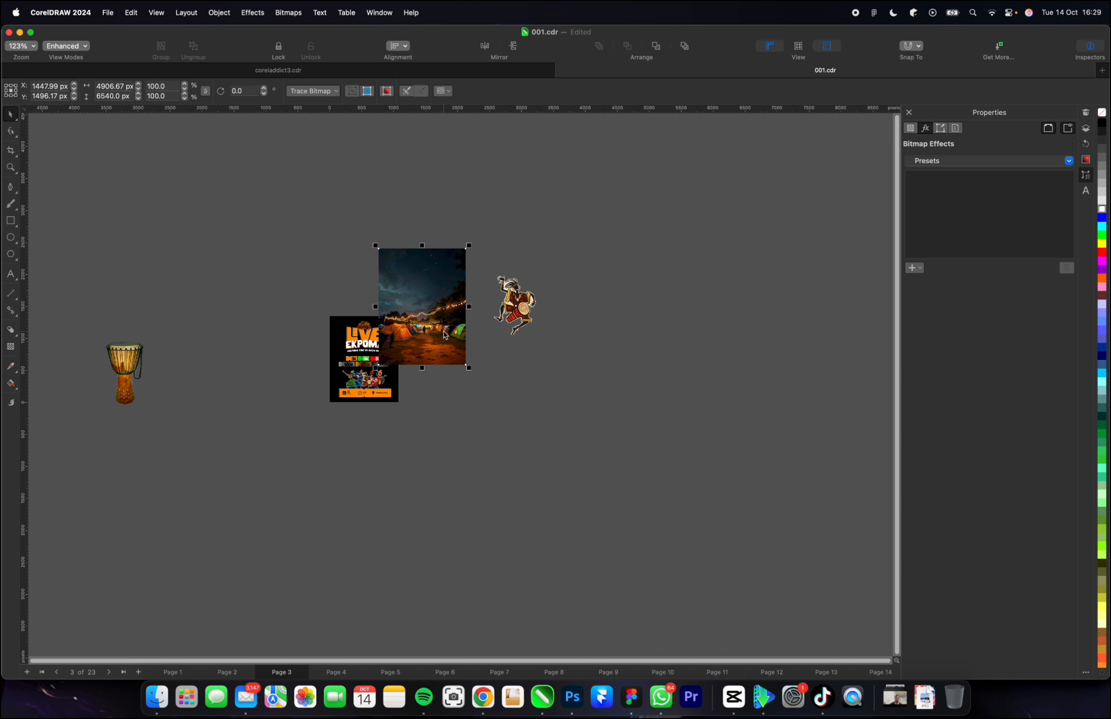
{"action": "left_click_drag", "start_coordinate": [437, 326], "coordinate": [464, 367]}
{"action": "scroll", "coordinate": [464, 367], "scroll_direction": "up", "scroll_amount": 2}
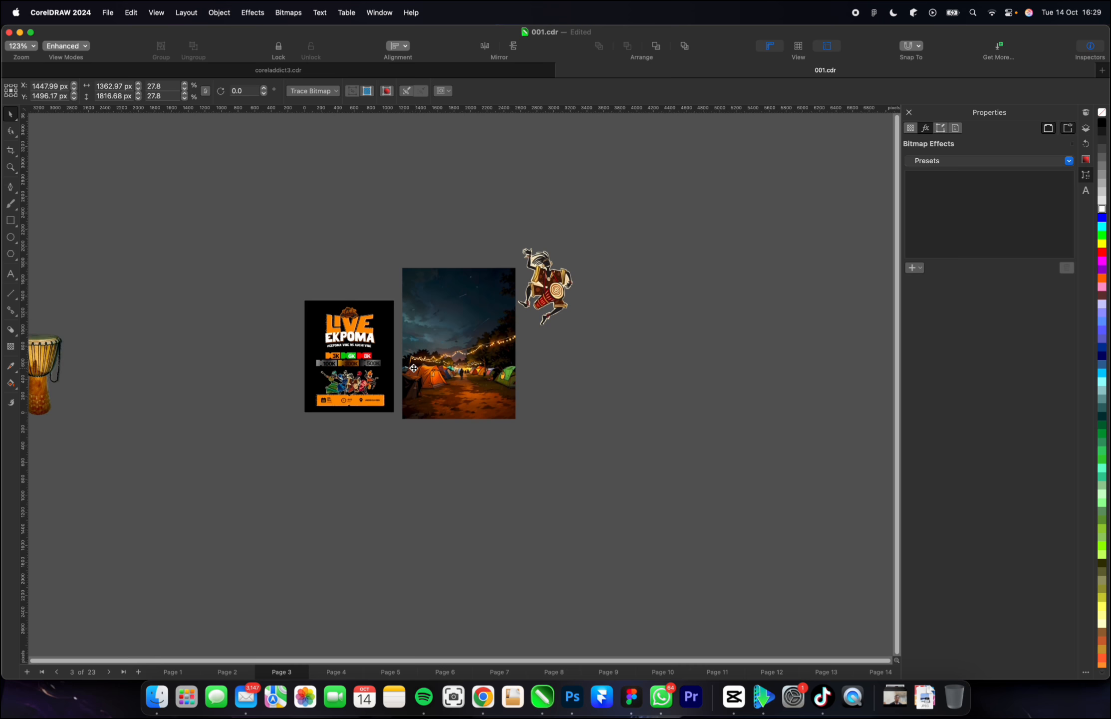
PowerClip the campsite image inside the flyer's black background rectangle.
{"action": "right_click", "coordinate": [463, 363]}
{"action": "left_click", "coordinate": [499, 439]}
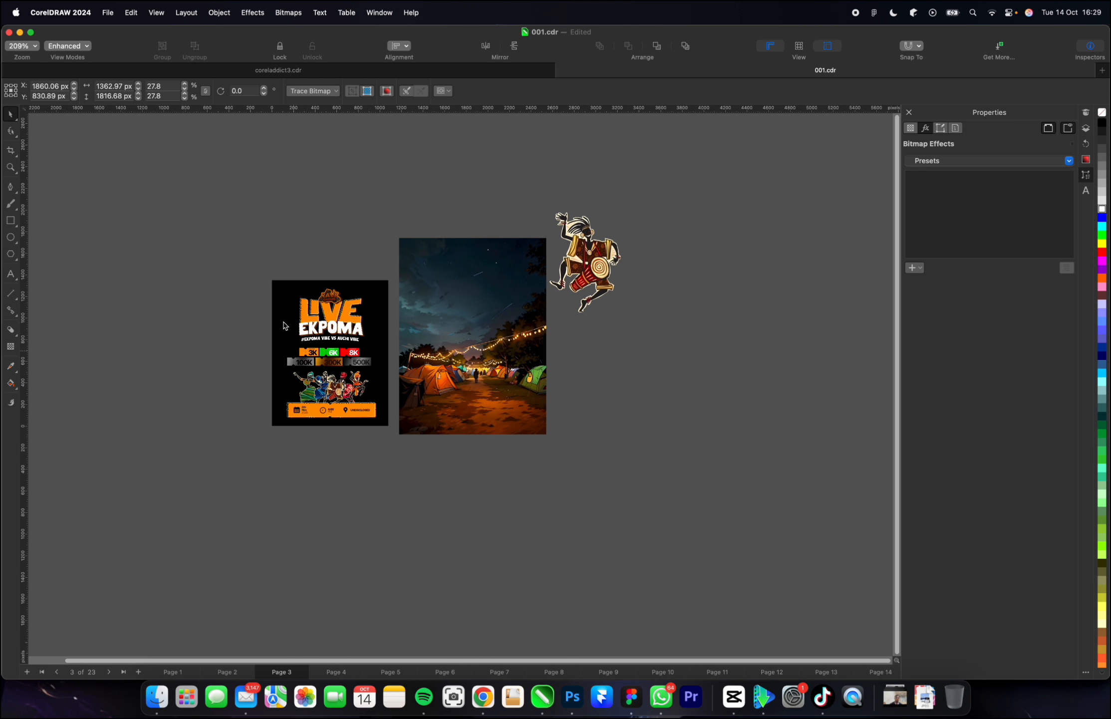
{"action": "left_click", "coordinate": [280, 311]}
{"action": "scroll", "coordinate": [262, 379], "scroll_direction": "up", "scroll_amount": 3}
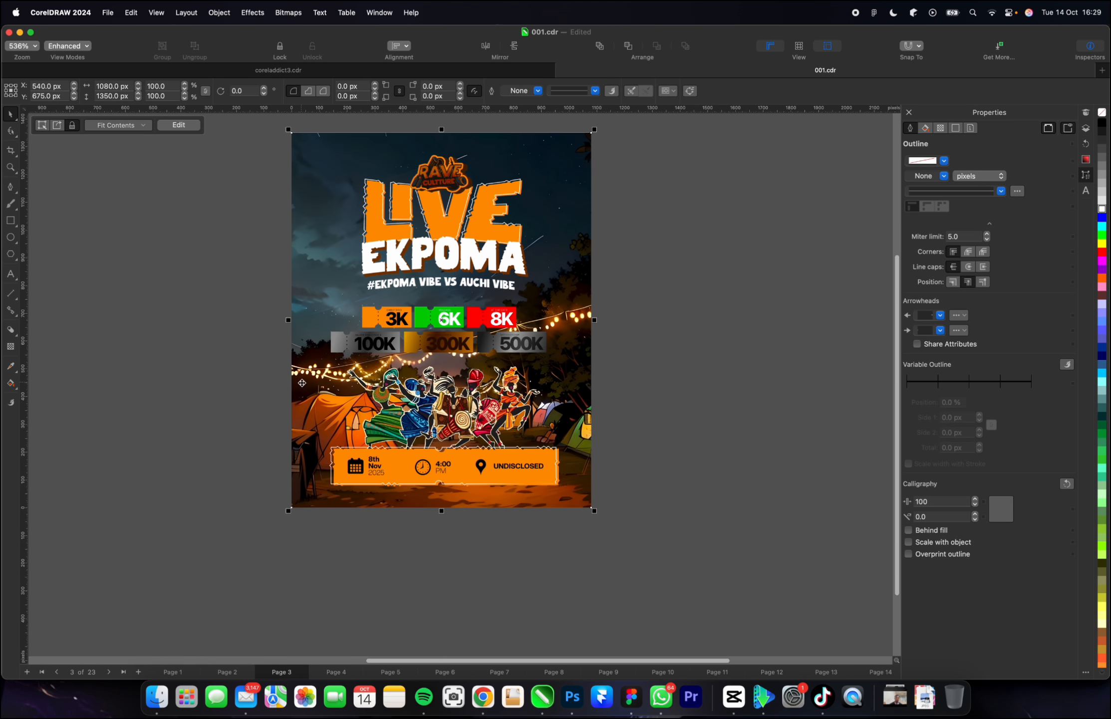
{"action": "scroll", "coordinate": [270, 382], "scroll_direction": "up", "scroll_amount": 2}
{"action": "scroll", "coordinate": [566, 314], "scroll_direction": "down", "scroll_amount": 4}
{"action": "scroll", "coordinate": [375, 298], "scroll_direction": "up", "scroll_amount": 1}
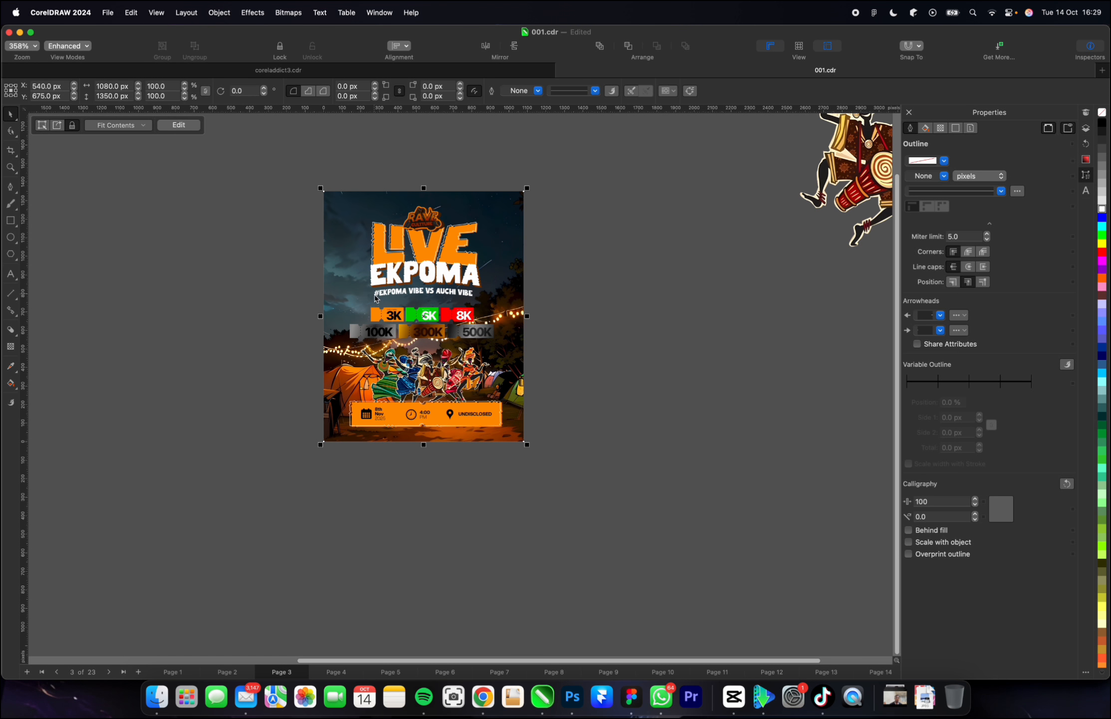
Edit the PowerClip contents, scaling the campsite image to about 26.5% and lowering it to Y 634.1 px, and finish editing.
{"action": "double_click", "coordinate": [509, 252]}
{"action": "left_click_drag", "start_coordinate": [553, 490], "coordinate": [544, 477]}
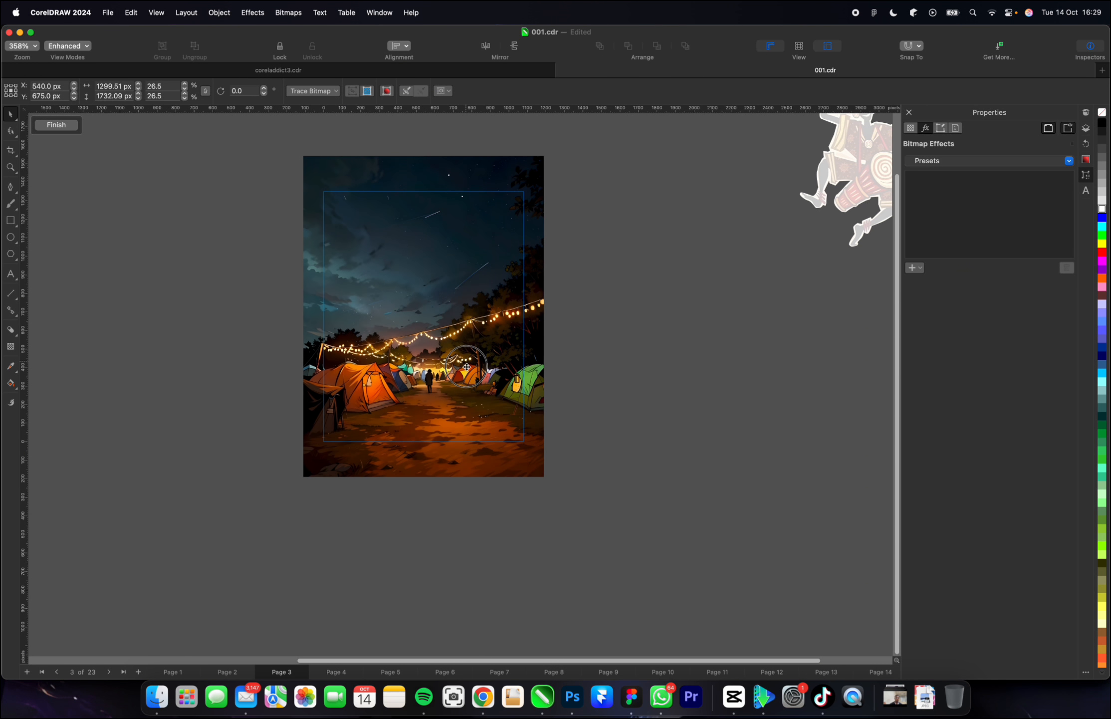
{"action": "left_click_drag", "start_coordinate": [466, 367], "coordinate": [466, 374]}
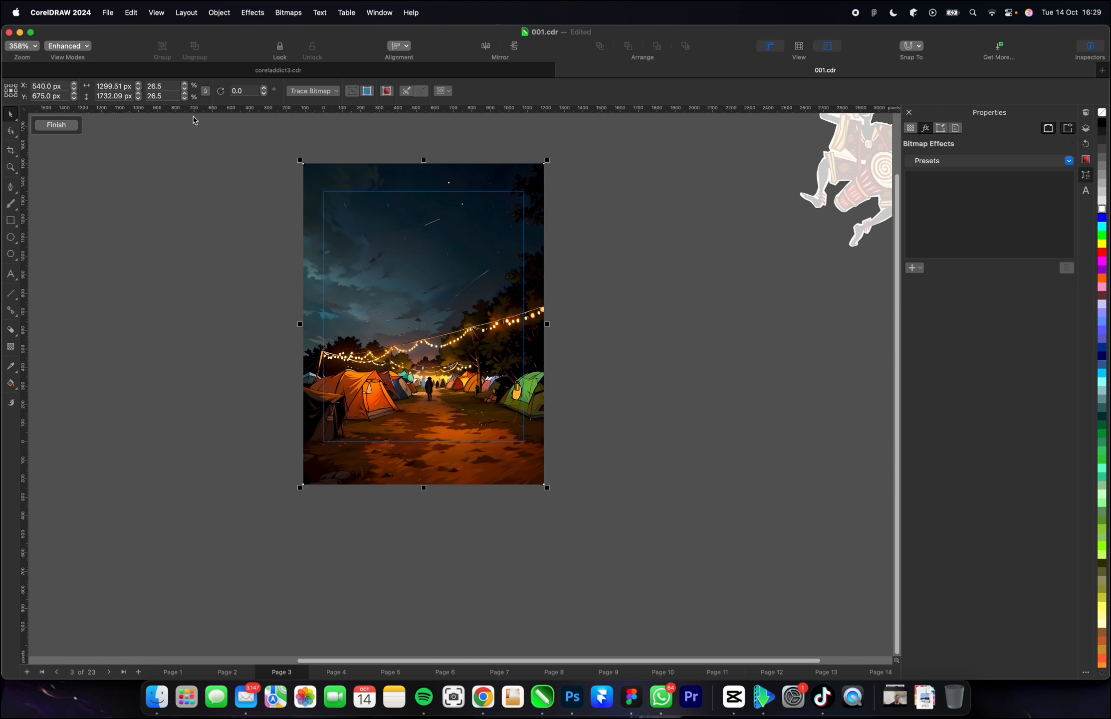
{"action": "double_click", "coordinate": [87, 202]}
Import the orange tribal-pattern image (Fotos de Indio) from the Downloads folder beside the flyer.
{"action": "left_click", "coordinate": [157, 696]}
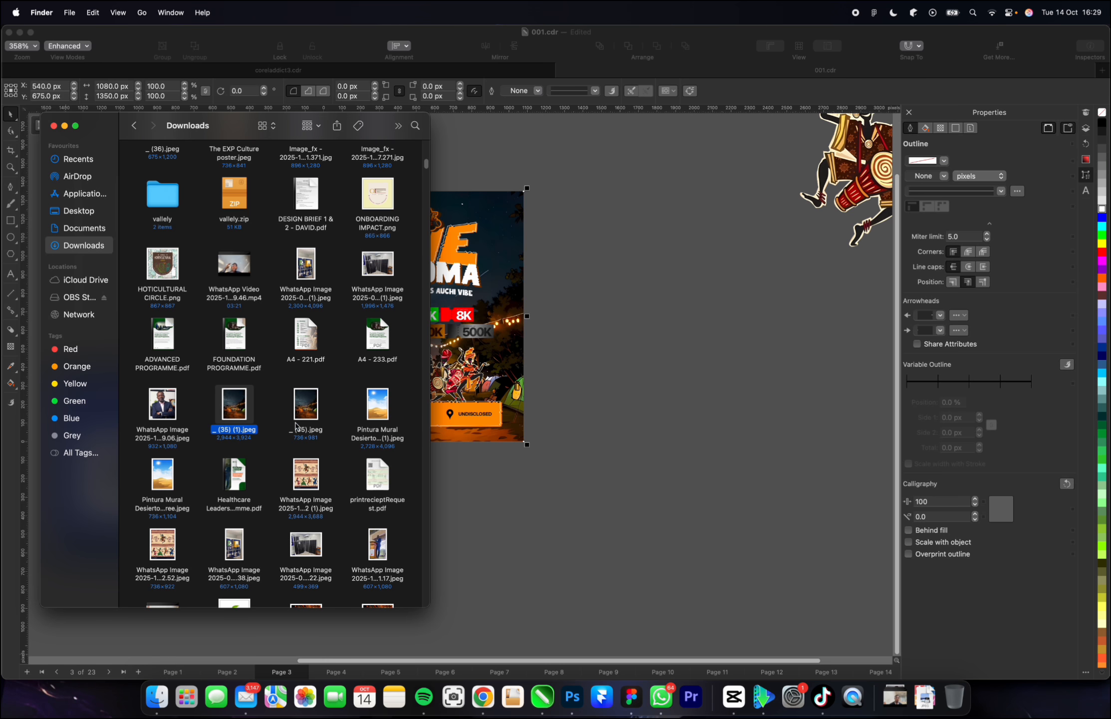
{"action": "scroll", "coordinate": [296, 425], "scroll_direction": "down", "scroll_amount": 5}
{"action": "left_click_drag", "start_coordinate": [305, 512], "coordinate": [611, 371]}
Rotate the tribal-pattern image to 270° so that it stands in portrait orientation.
{"action": "left_click", "coordinate": [328, 442]}
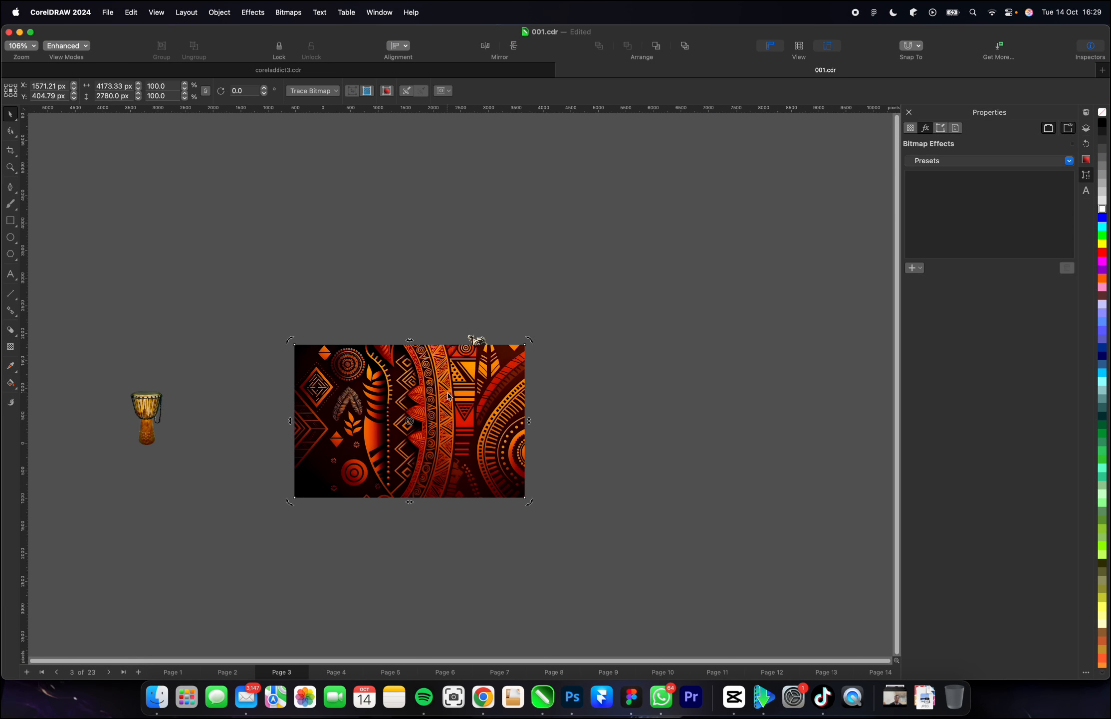
{"action": "left_click", "coordinate": [328, 442]}
{"action": "left_click", "coordinate": [525, 346]}
{"action": "left_click_drag", "start_coordinate": [524, 347], "coordinate": [469, 499]}
{"action": "scroll", "coordinate": [412, 466], "scroll_direction": "up", "scroll_amount": 5}
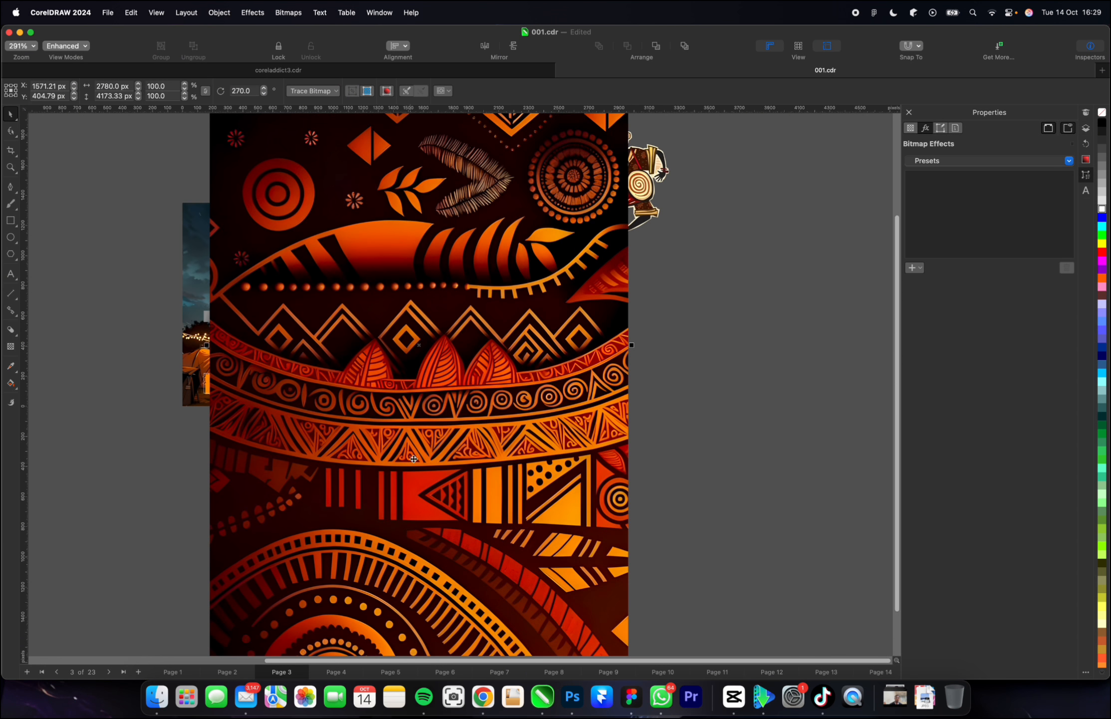
Scale the tribal-pattern image to about 54.3% and PowerClip it inside the flyer's background.
{"action": "scroll", "coordinate": [412, 466], "scroll_direction": "down", "scroll_amount": 5}
{"action": "left_click_drag", "start_coordinate": [510, 541], "coordinate": [508, 339]}
{"action": "scroll", "coordinate": [449, 475], "scroll_direction": "up", "scroll_amount": 5}
{"action": "right_click", "coordinate": [512, 322]}
{"action": "left_click", "coordinate": [583, 436]}
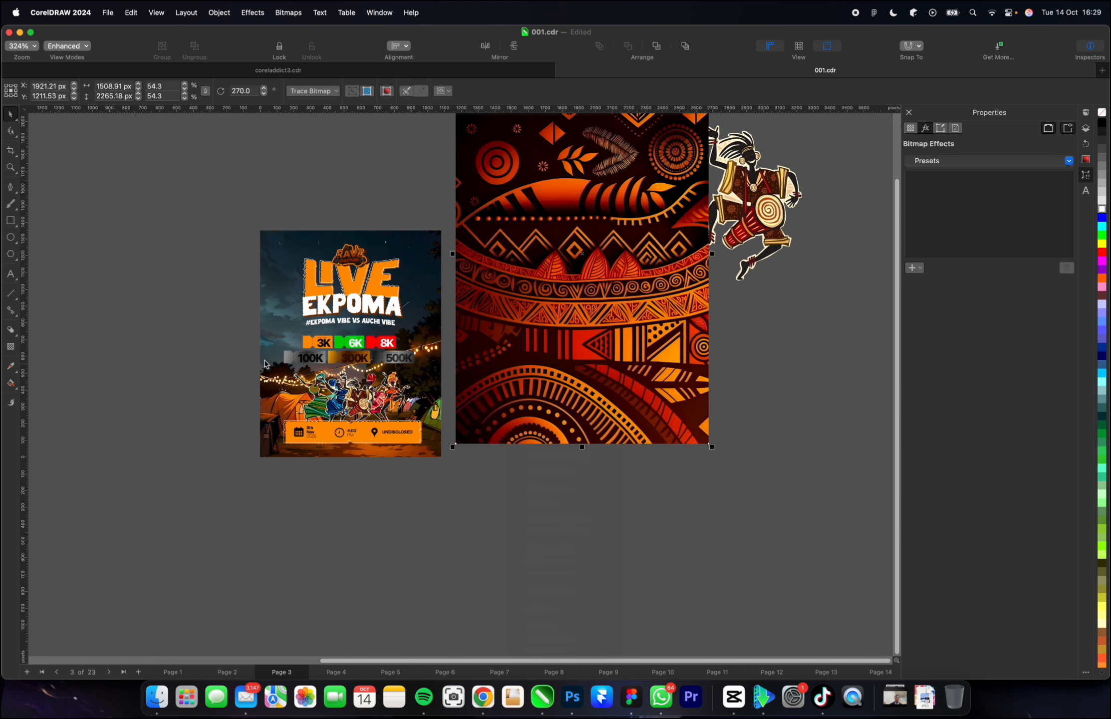
{"action": "left_click", "coordinate": [268, 305]}
Open the background's PowerClip contents and scale the tribal-pattern image to about 41.3% around its centre.
{"action": "double_click", "coordinate": [400, 316]}
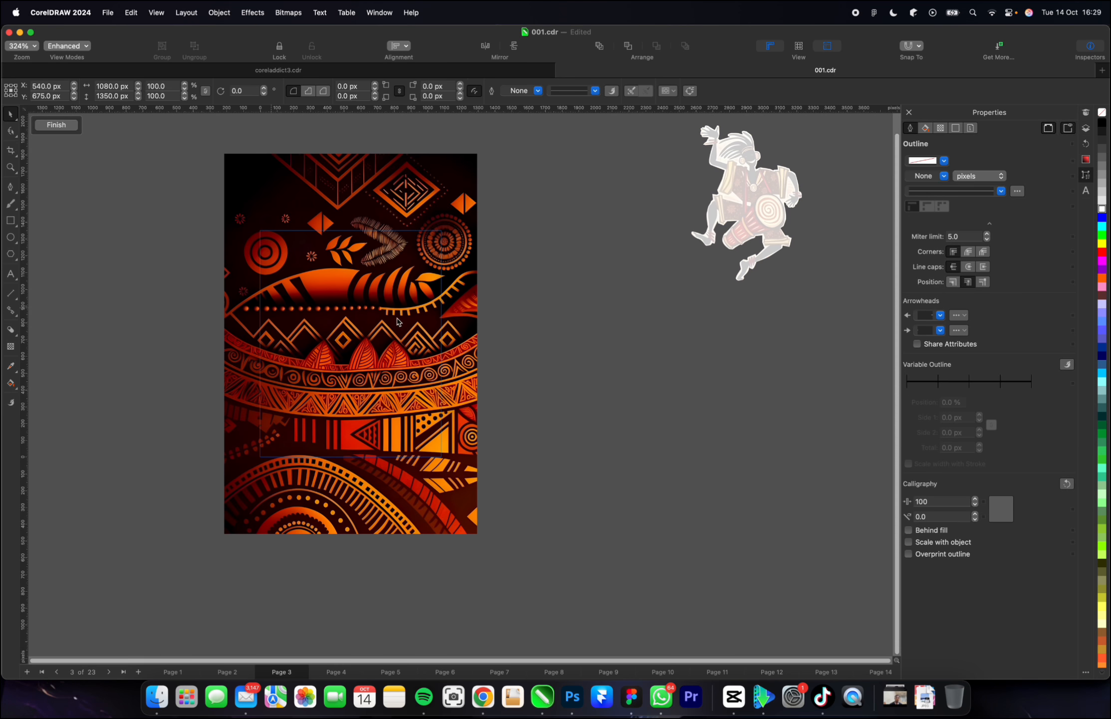
{"action": "left_click", "coordinate": [401, 316]}
{"action": "left_click_drag", "start_coordinate": [481, 153], "coordinate": [456, 193]}
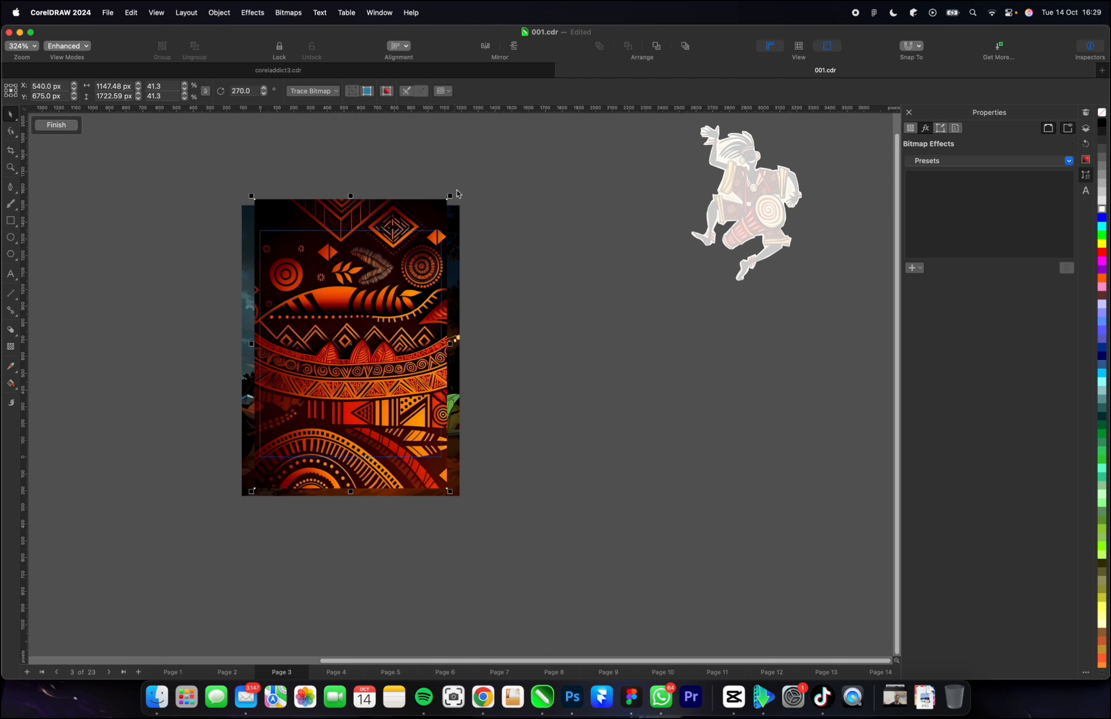
Set the tribal-pattern image's transparency merge mode to Overlay and finish editing the PowerClip.
{"action": "left_click", "coordinate": [11, 348]}
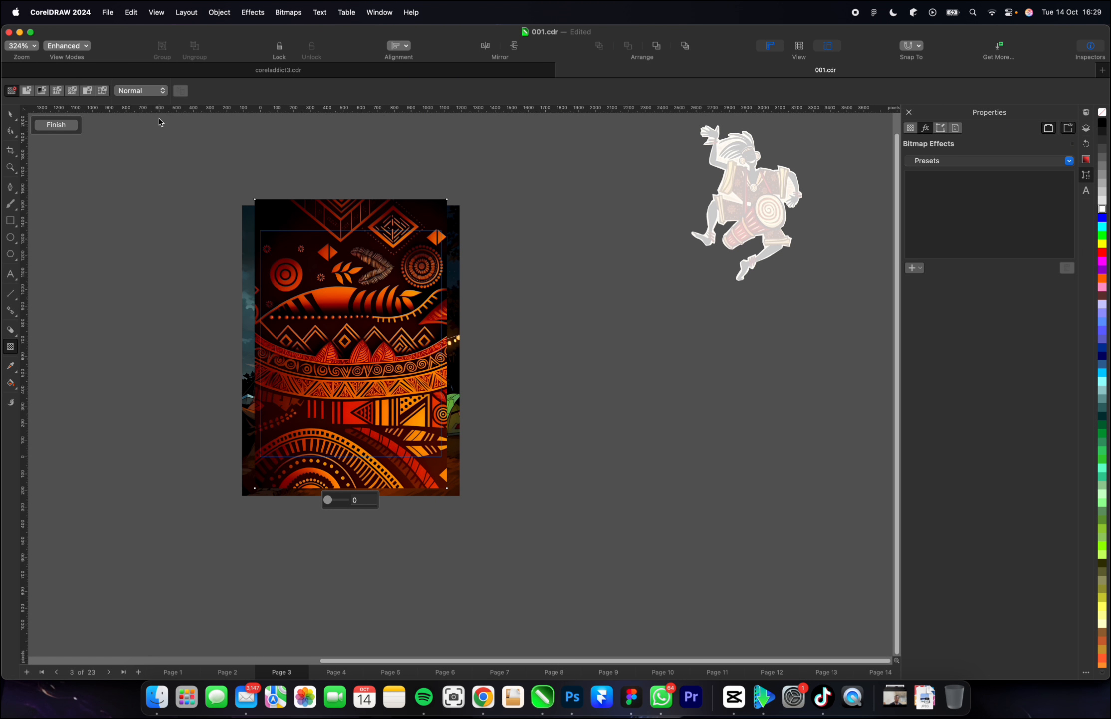
{"action": "left_click", "coordinate": [155, 91]}
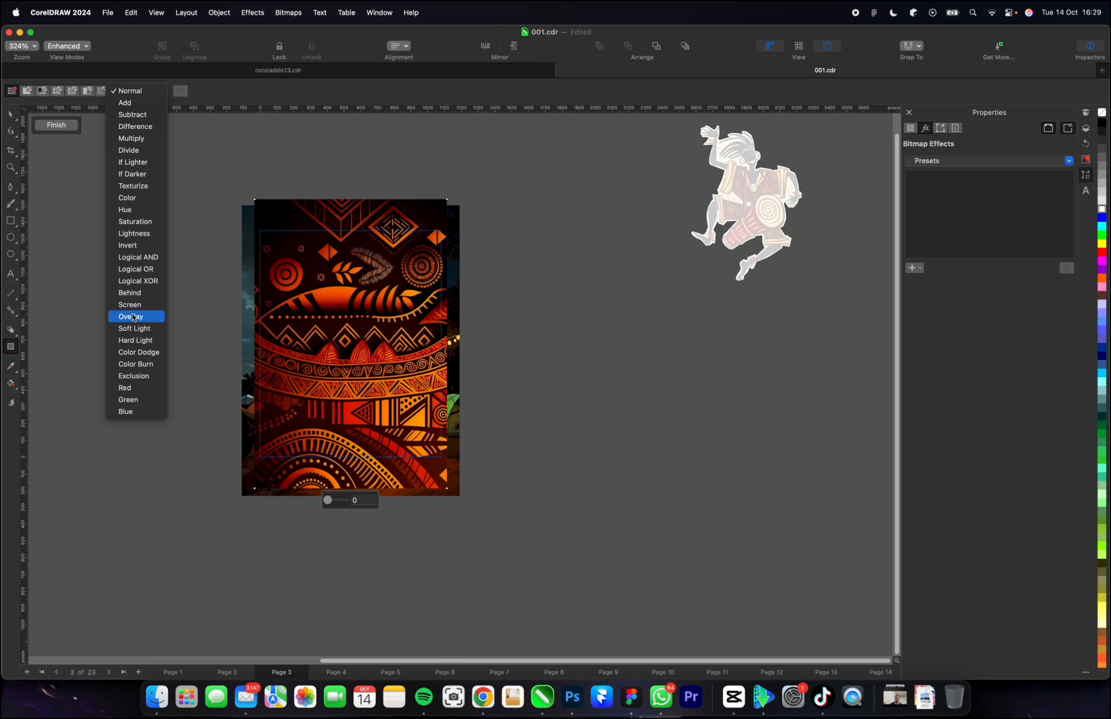
{"action": "left_click", "coordinate": [134, 318]}
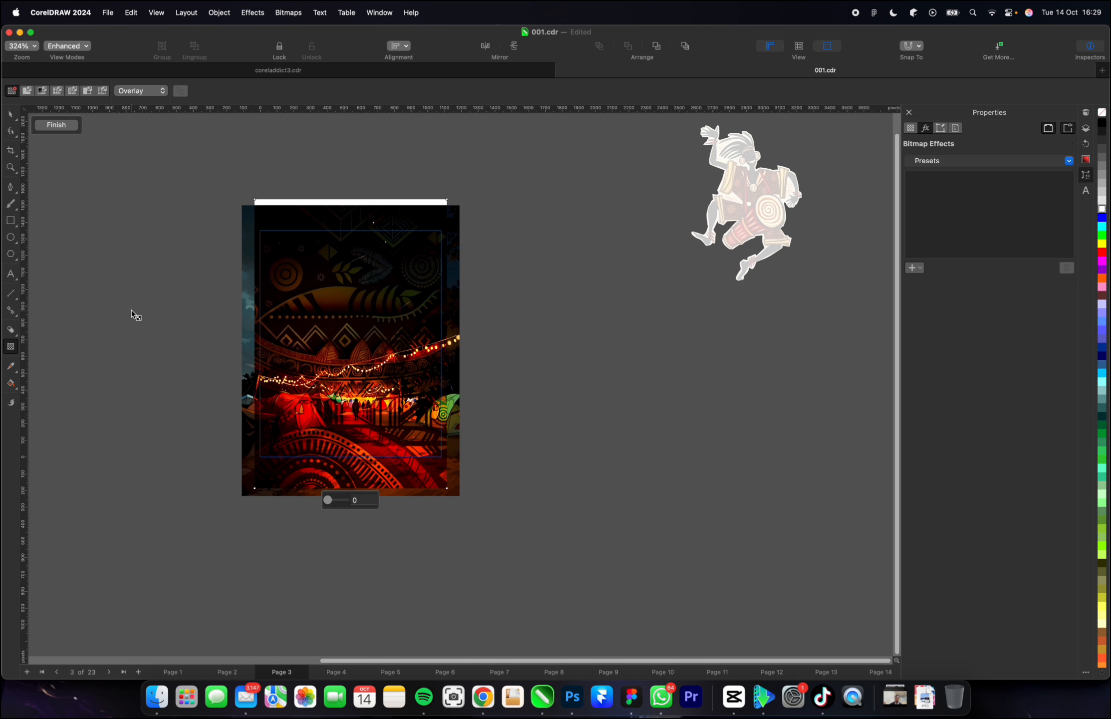
{"action": "left_click", "coordinate": [51, 126]}
{"action": "scroll", "coordinate": [349, 386], "scroll_direction": "up", "scroll_amount": 1}
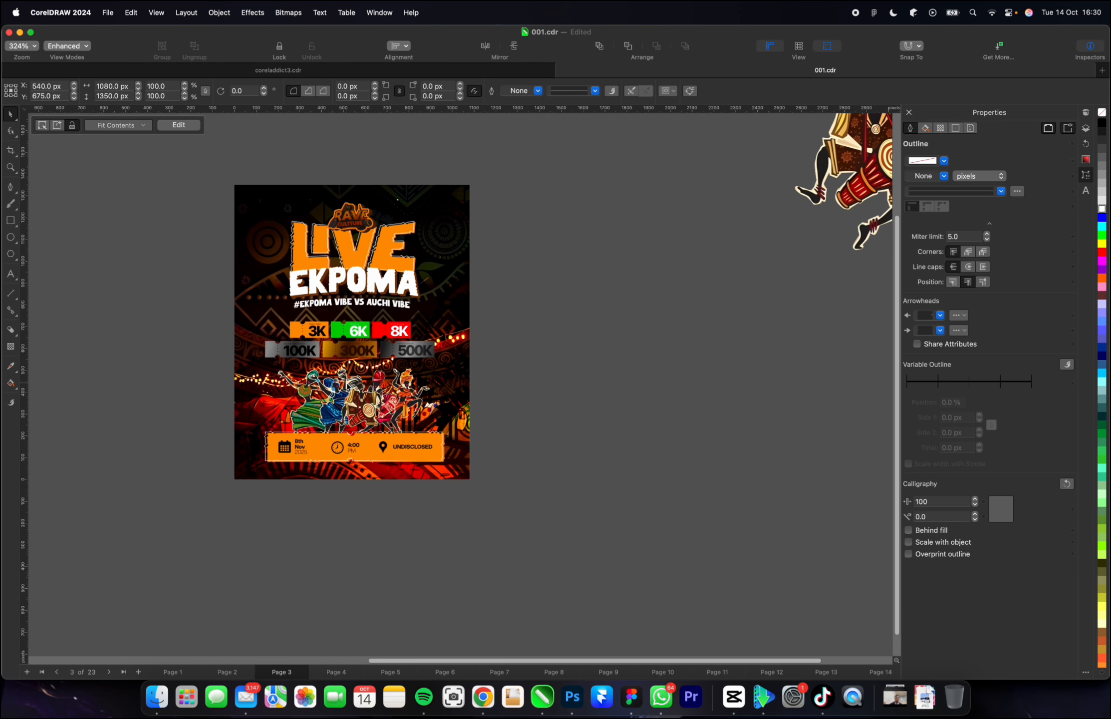
Reopen the PowerClip and give the pattern image a linear transparency, opaque at its lower edge and fading to 100 upward.
{"action": "double_click", "coordinate": [453, 264]}
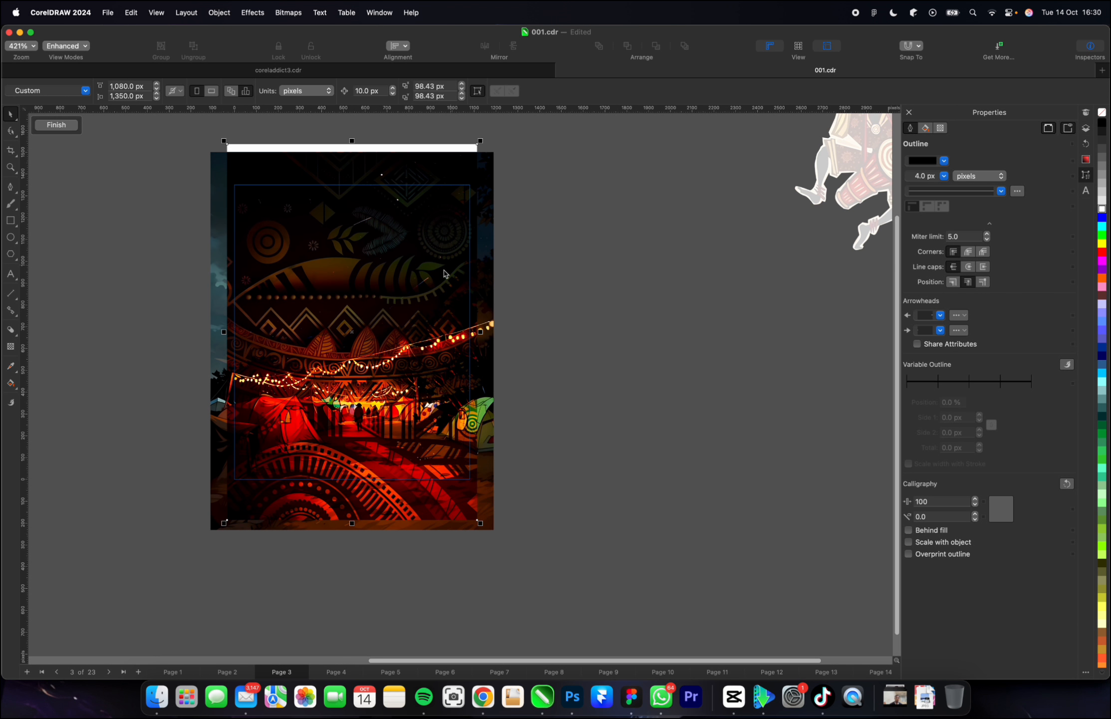
{"action": "left_click", "coordinate": [11, 349]}
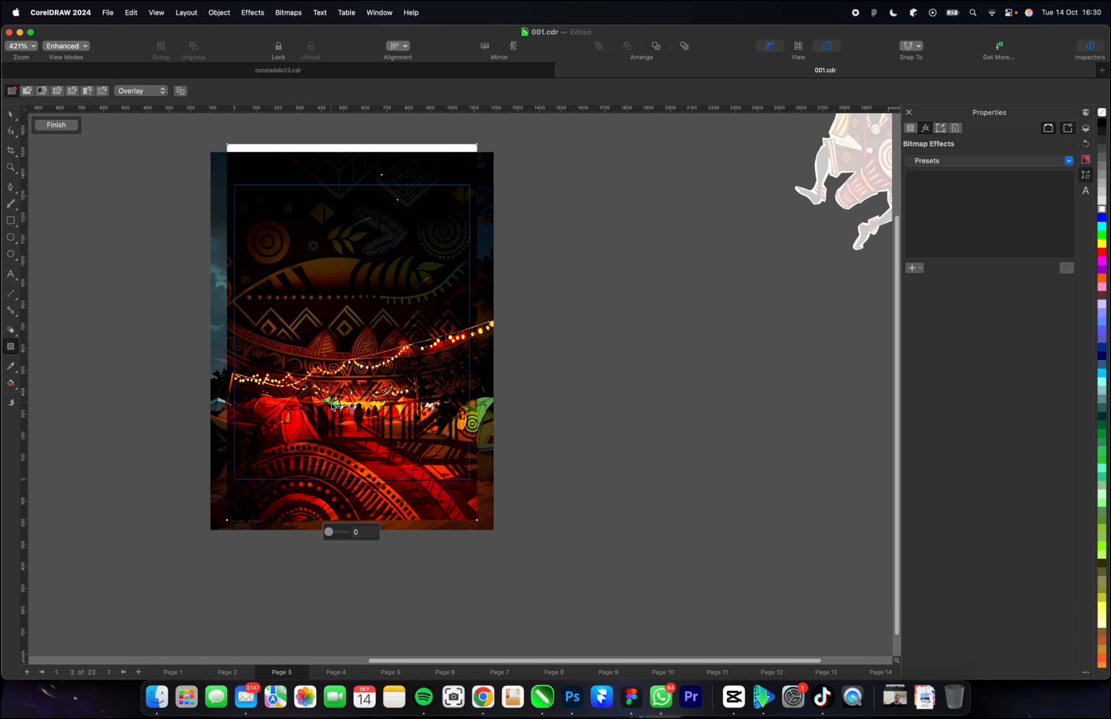
{"action": "left_click_drag", "start_coordinate": [337, 419], "coordinate": [342, 219]}
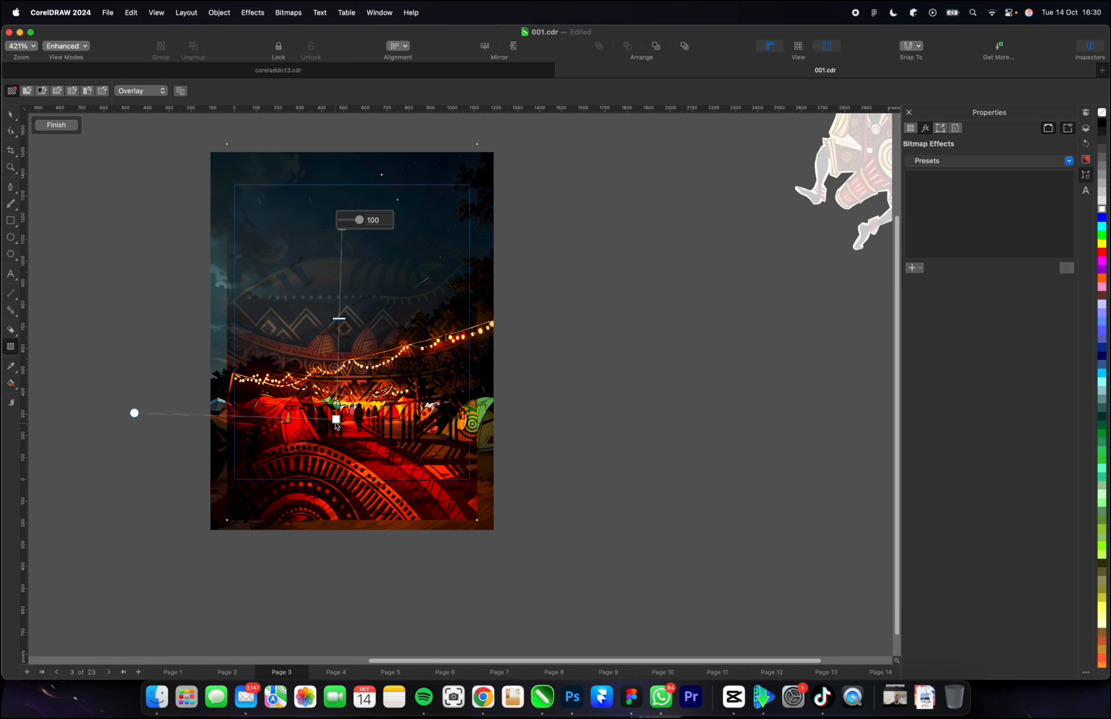
{"action": "left_click_drag", "start_coordinate": [336, 419], "coordinate": [338, 520]}
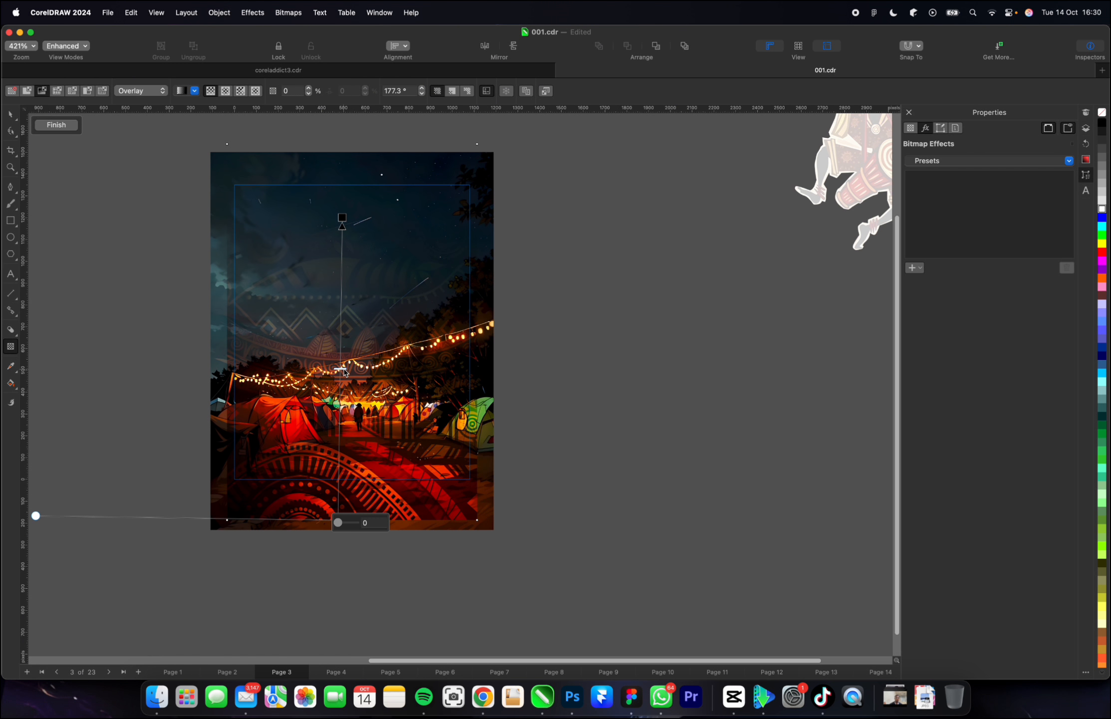
Adjust the fade's ends and midpoint so the pattern shows mainly on the ground below the string lights, and finish editing the PowerClip.
{"action": "left_click_drag", "start_coordinate": [342, 218], "coordinate": [336, 327]}
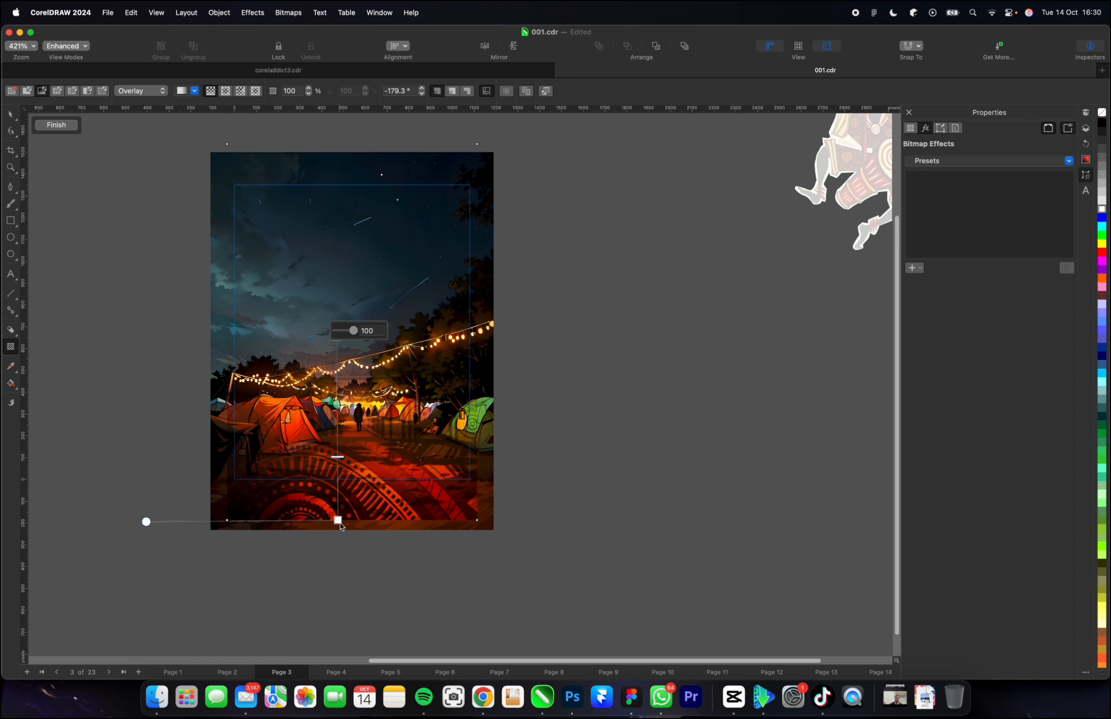
{"action": "left_click_drag", "start_coordinate": [339, 523], "coordinate": [338, 554]}
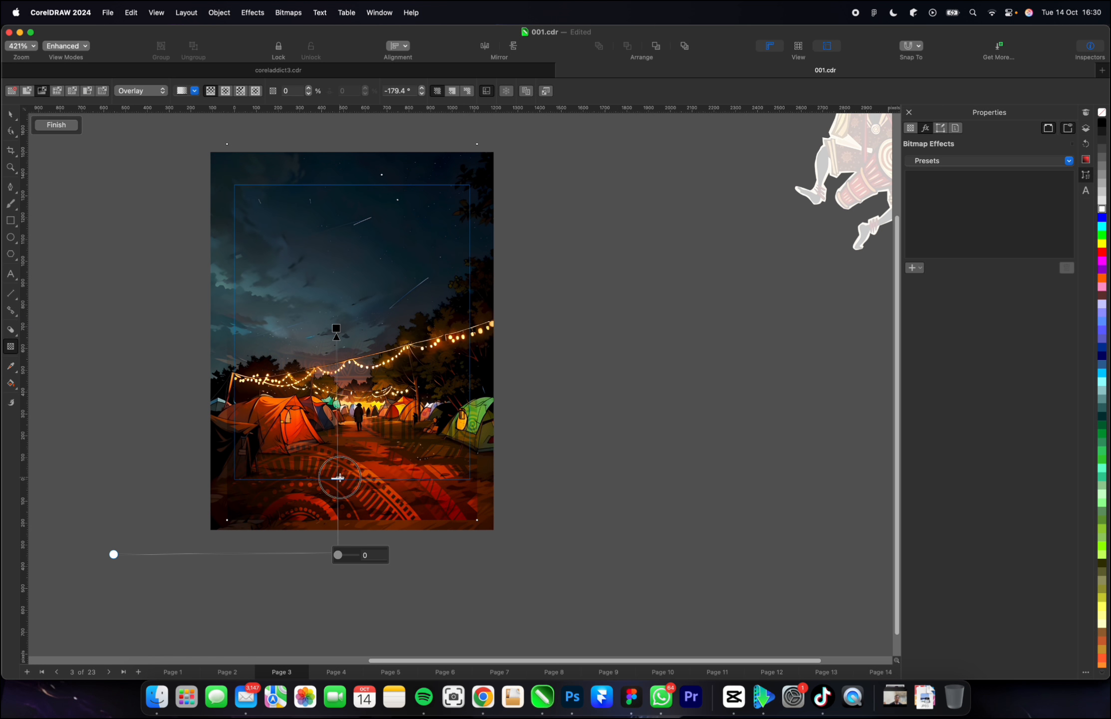
{"action": "left_click_drag", "start_coordinate": [339, 477], "coordinate": [337, 420]}
{"action": "left_click", "coordinate": [336, 330]}
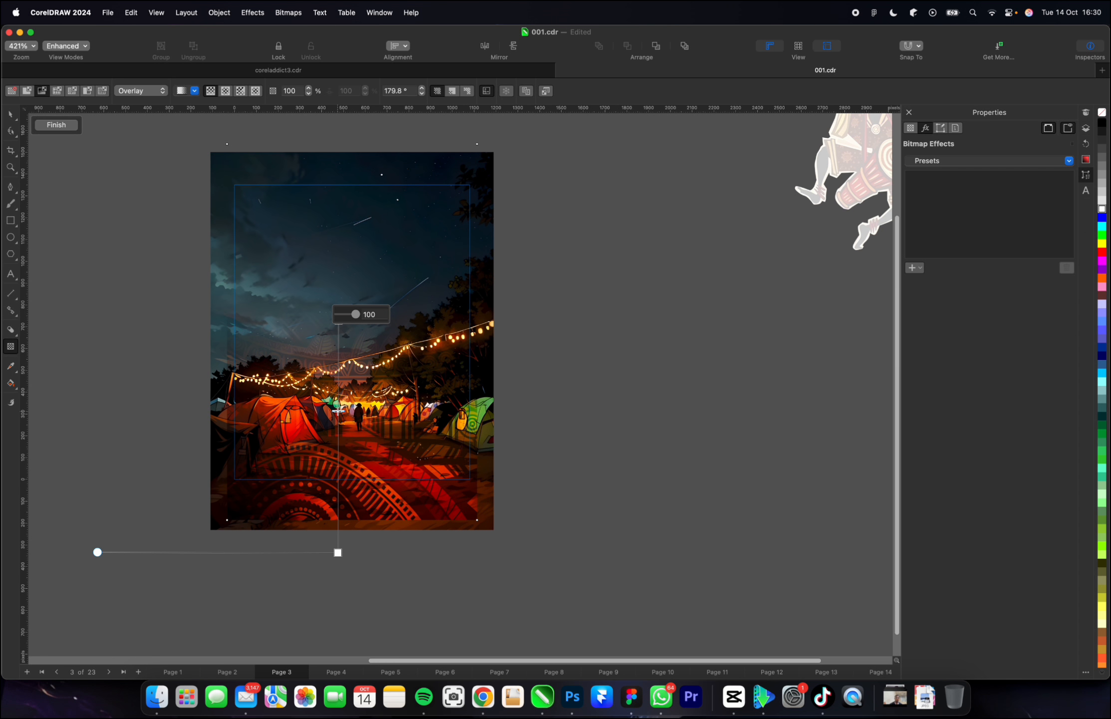
{"action": "left_click_drag", "start_coordinate": [338, 411], "coordinate": [338, 432]}
{"action": "key", "text": "space"}
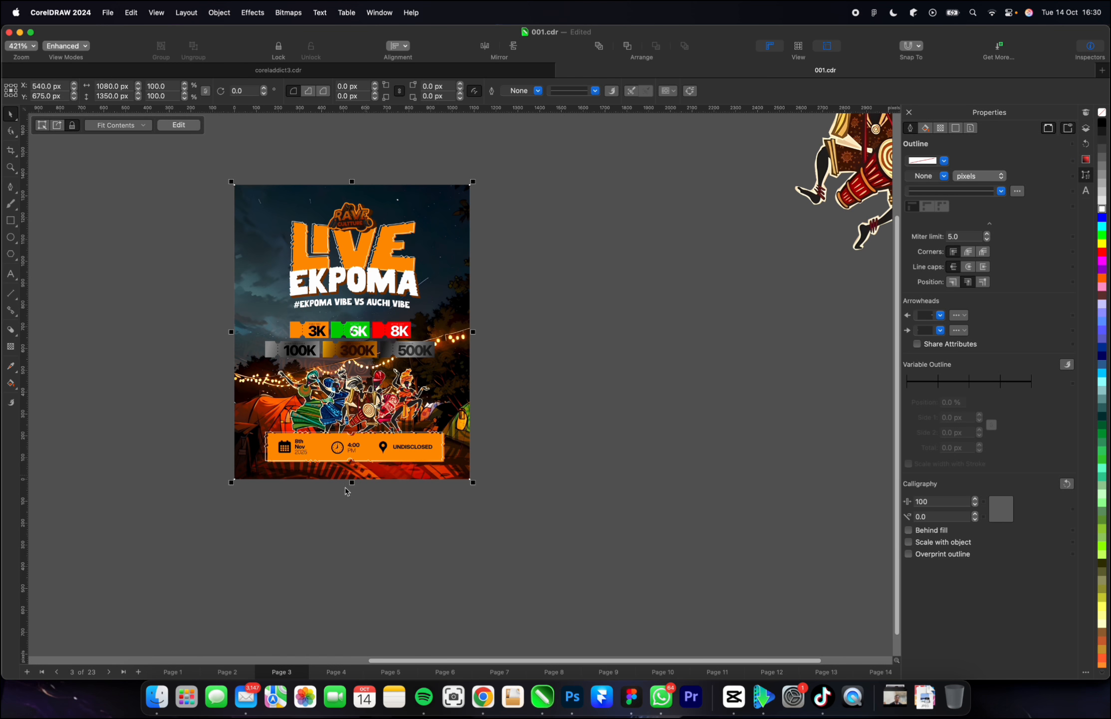
Import the desert landscape image (Pintura Mural Desierto) from the Downloads folder beside the flyer.
{"action": "left_click", "coordinate": [155, 699]}
{"action": "scroll", "coordinate": [278, 385], "scroll_direction": "down", "scroll_amount": 3}
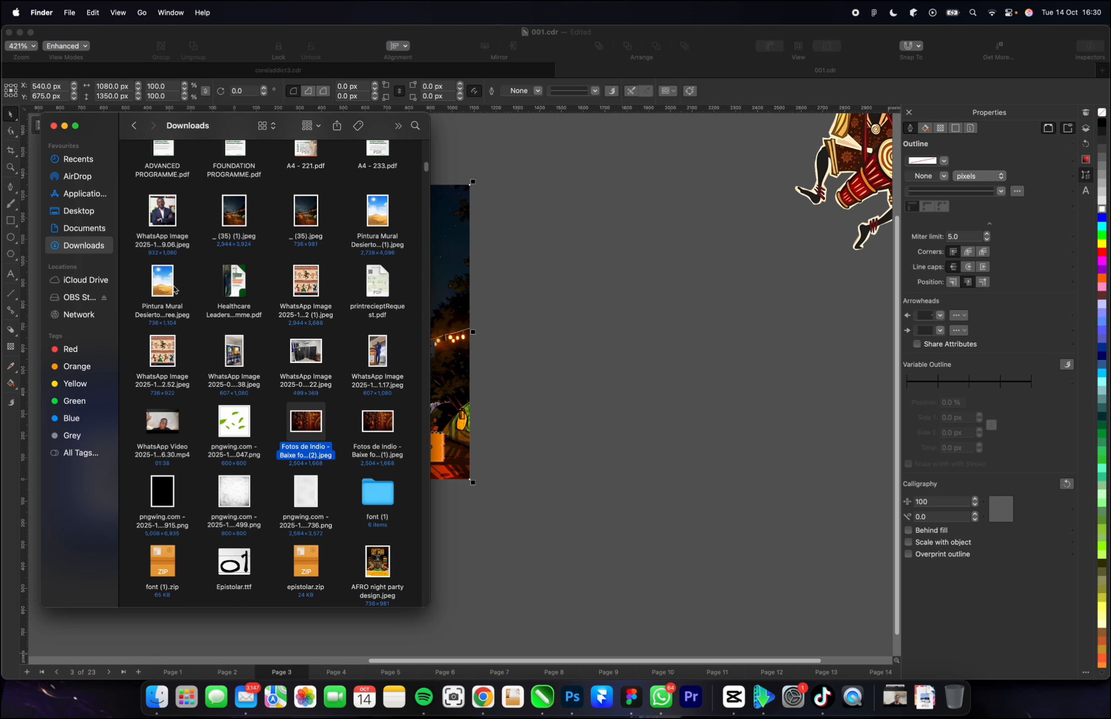
{"action": "left_click_drag", "start_coordinate": [381, 217], "coordinate": [567, 272]}
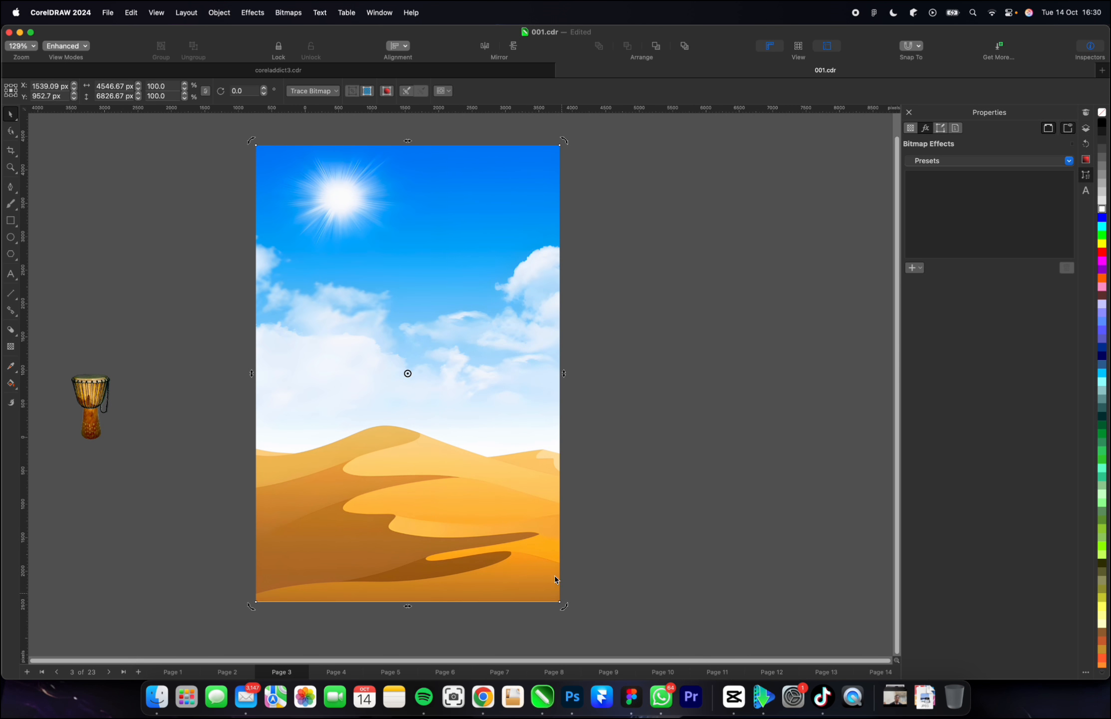
Scale the desert image to about 27.9% and place it just to the right of the flyer.
{"action": "left_click", "coordinate": [555, 579]}
{"action": "left_click_drag", "start_coordinate": [563, 608], "coordinate": [450, 437]}
{"action": "left_click_drag", "start_coordinate": [396, 393], "coordinate": [431, 414]}
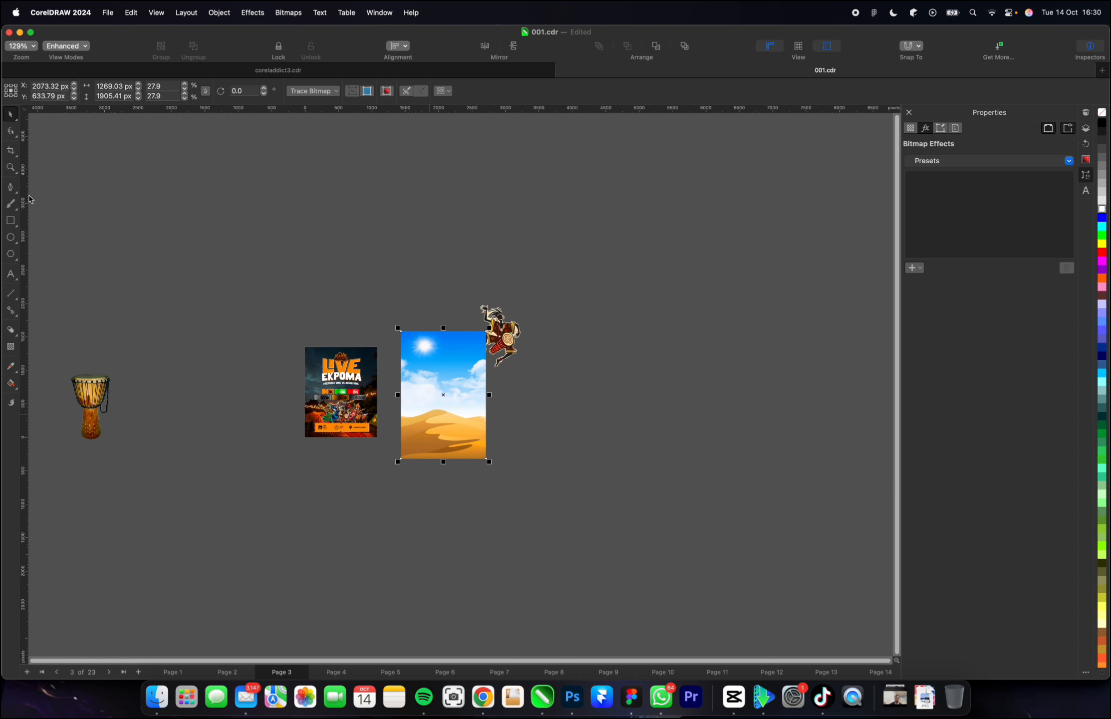
With the Pen tool, trace the dune ridge from just outside the desert image's left edge over the main peak.
{"action": "left_click", "coordinate": [10, 186]}
{"action": "scroll", "coordinate": [431, 408], "scroll_direction": "up", "scroll_amount": 10}
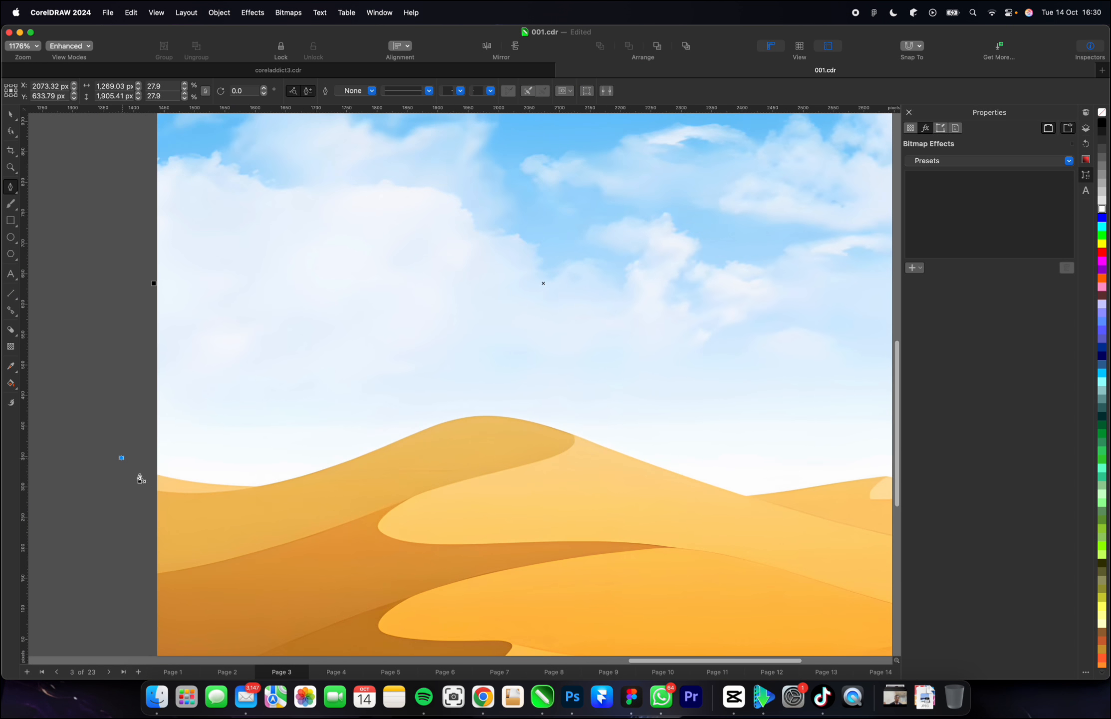
{"action": "left_click_drag", "start_coordinate": [192, 482], "coordinate": [222, 489]}
{"action": "left_click_drag", "start_coordinate": [310, 476], "coordinate": [363, 457]}
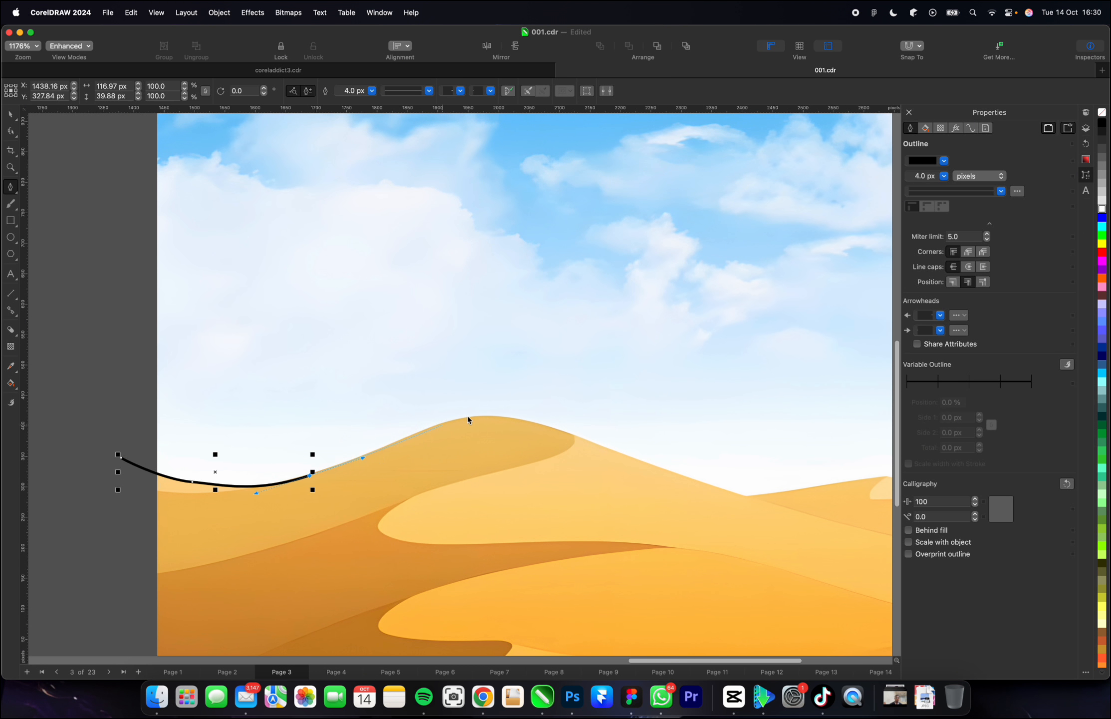
{"action": "left_click_drag", "start_coordinate": [472, 417], "coordinate": [502, 417]}
{"action": "left_click_drag", "start_coordinate": [577, 438], "coordinate": [623, 452]}
{"action": "scroll", "coordinate": [349, 444], "scroll_direction": "down", "scroll_amount": 3}
{"action": "scroll", "coordinate": [585, 476], "scroll_direction": "up", "scroll_amount": 3}
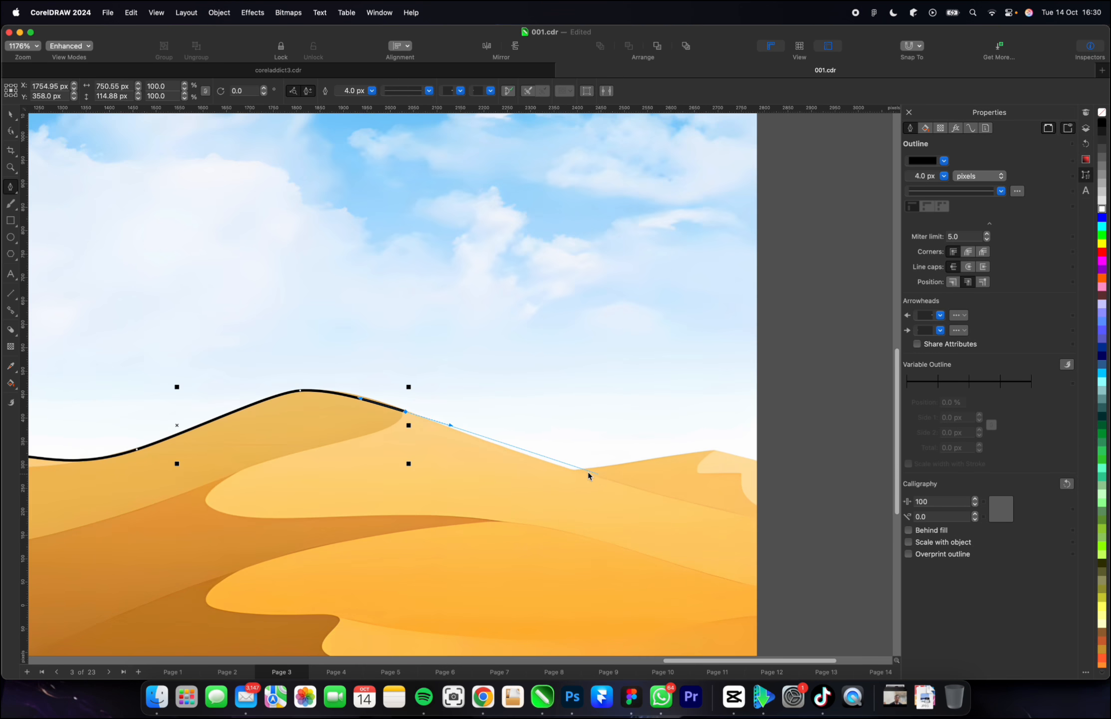
Continue the ridge outline down to the dip, up the small right-hand dune and just past the desert image's right edge.
{"action": "scroll", "coordinate": [588, 475], "scroll_direction": "up", "scroll_amount": 1}
{"action": "left_click", "coordinate": [566, 471]}
{"action": "scroll", "coordinate": [418, 474], "scroll_direction": "down", "scroll_amount": 2}
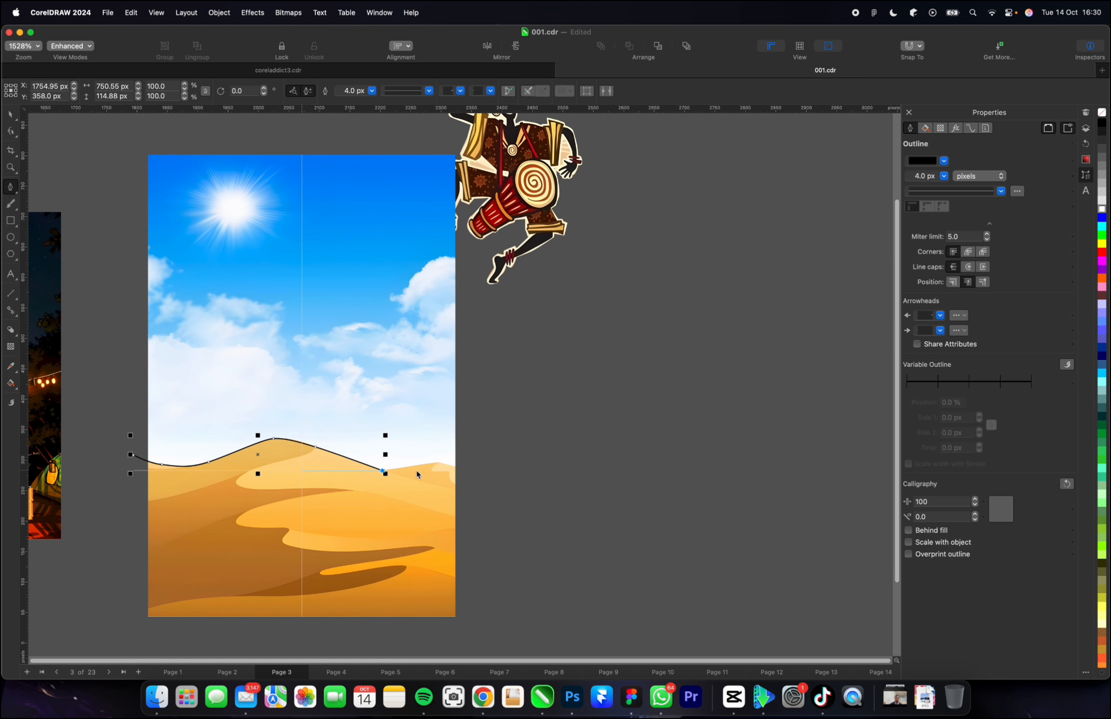
{"action": "scroll", "coordinate": [417, 474], "scroll_direction": "up", "scroll_amount": 3}
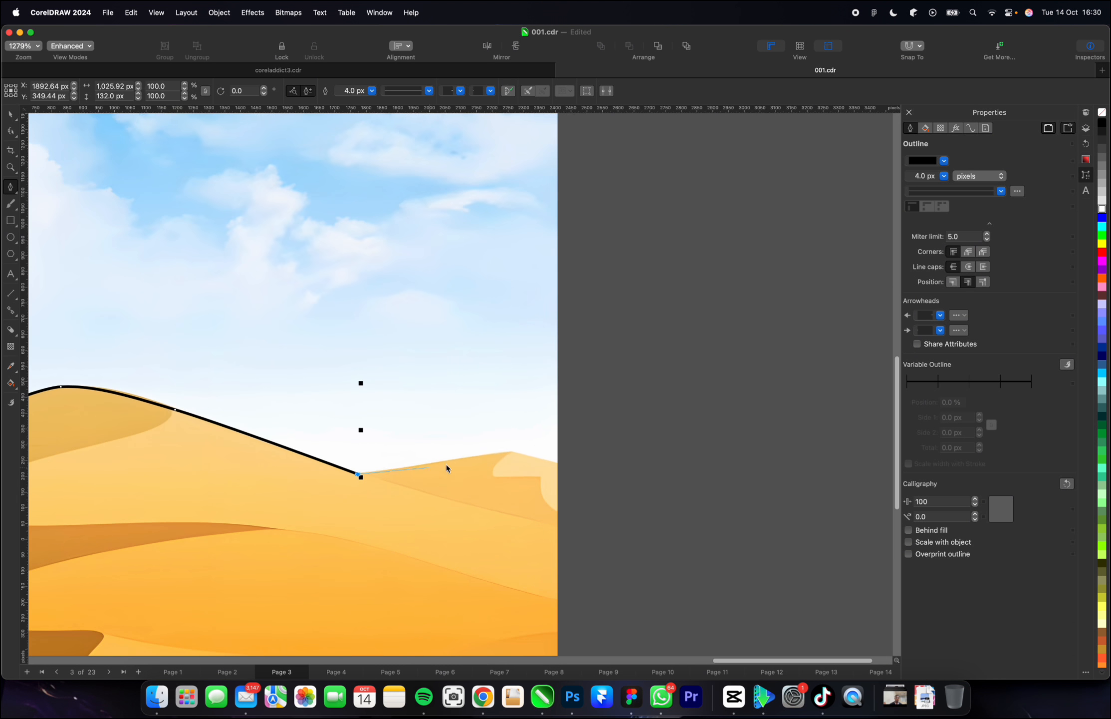
{"action": "left_click", "coordinate": [511, 452]}
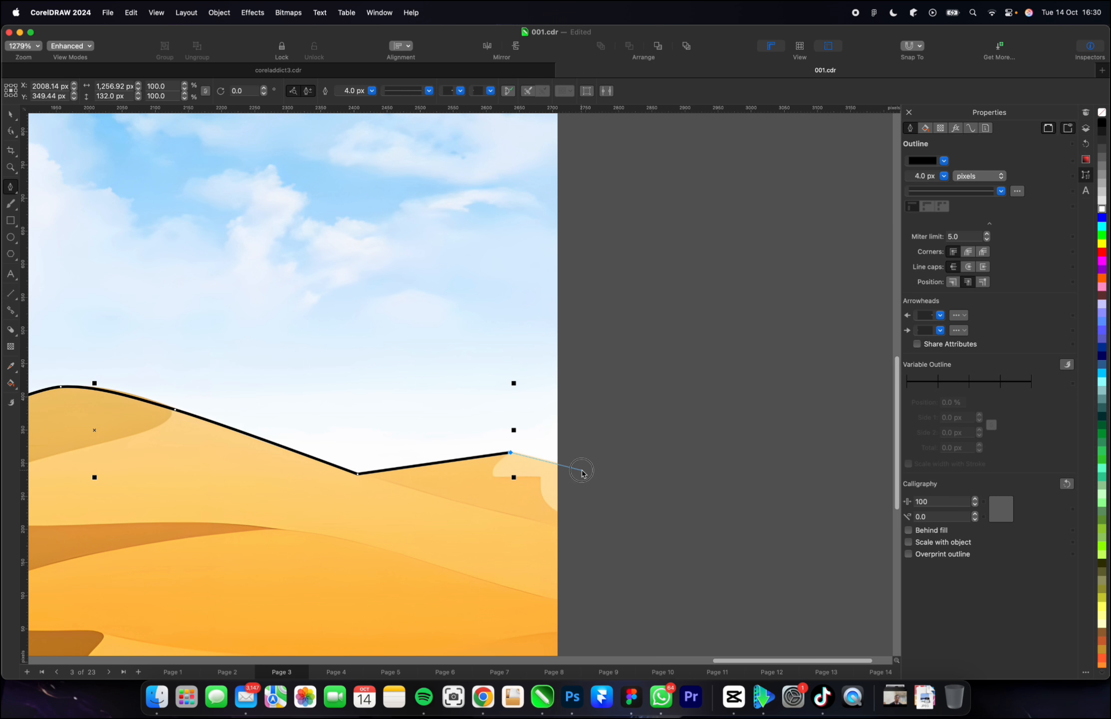
{"action": "left_click", "coordinate": [581, 470]}
{"action": "scroll", "coordinate": [661, 494], "scroll_direction": "down", "scroll_amount": 4}
{"action": "scroll", "coordinate": [656, 487], "scroll_direction": "up", "scroll_amount": 2}
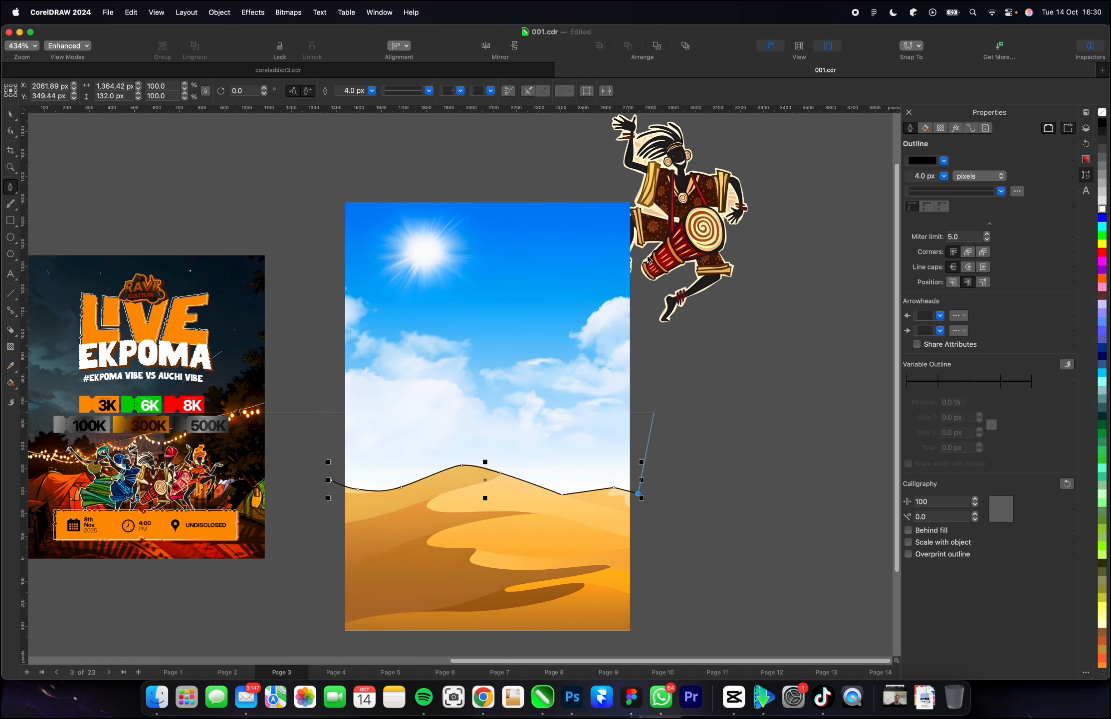
Close the outline around the desert image's sky with corner points just outside its upper edge, ending at the starting node.
{"action": "left_click", "coordinate": [639, 175]}
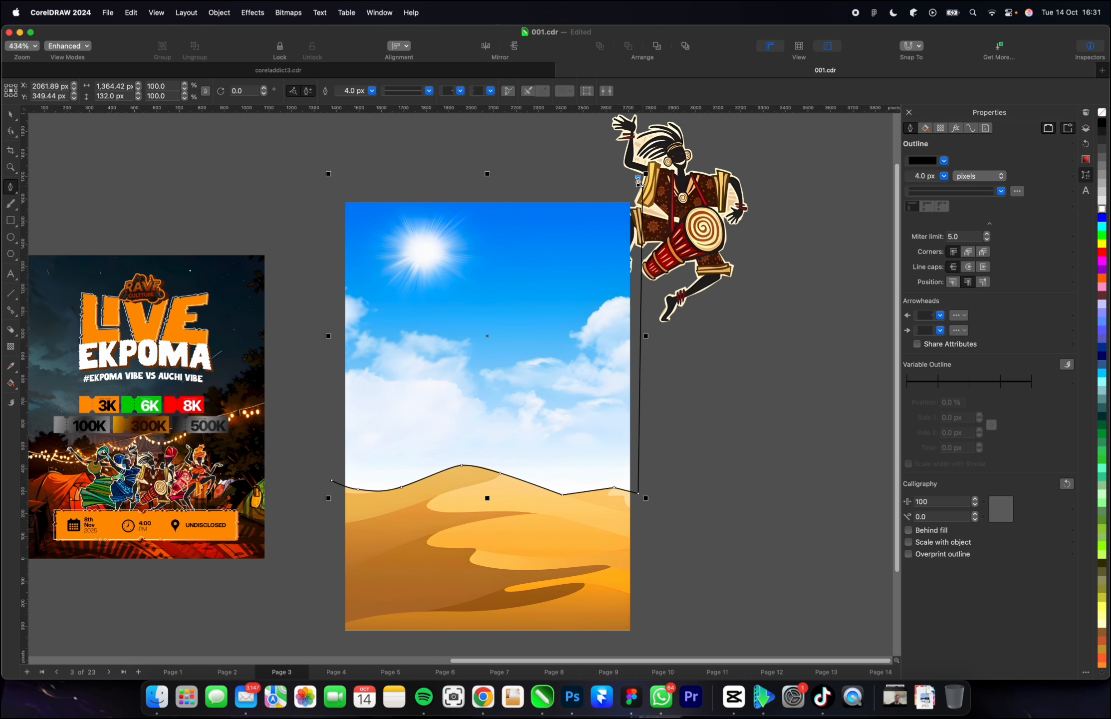
{"action": "left_click", "coordinate": [309, 193]}
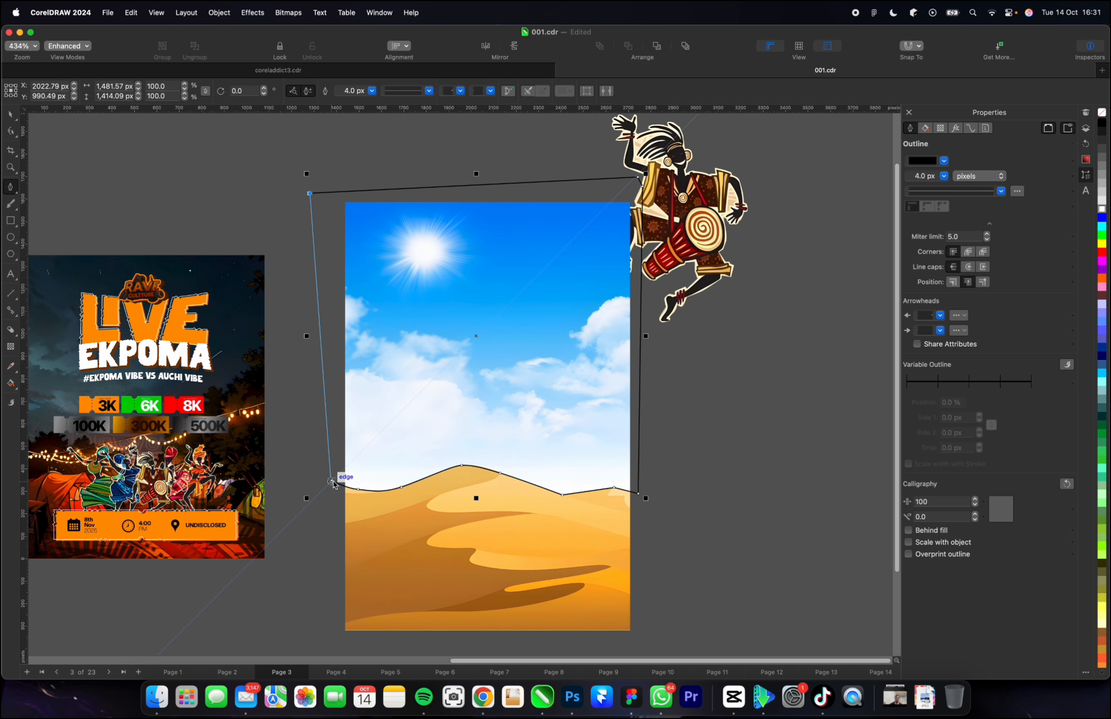
{"action": "left_click", "coordinate": [334, 483]}
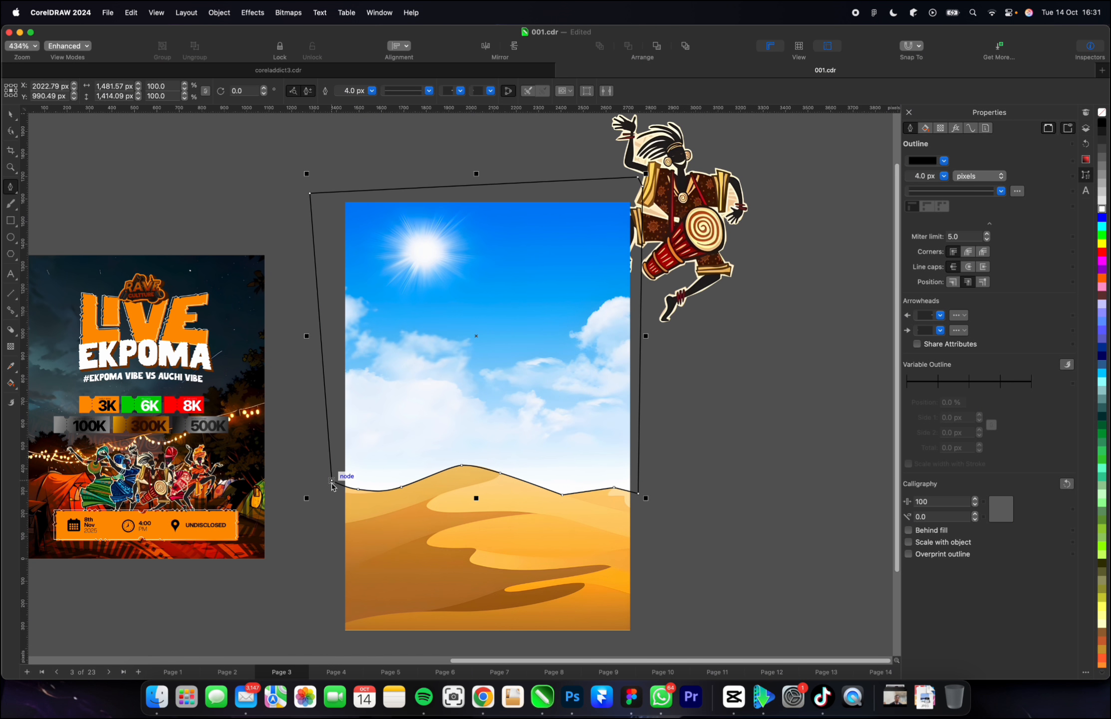
{"action": "key", "text": "space"}
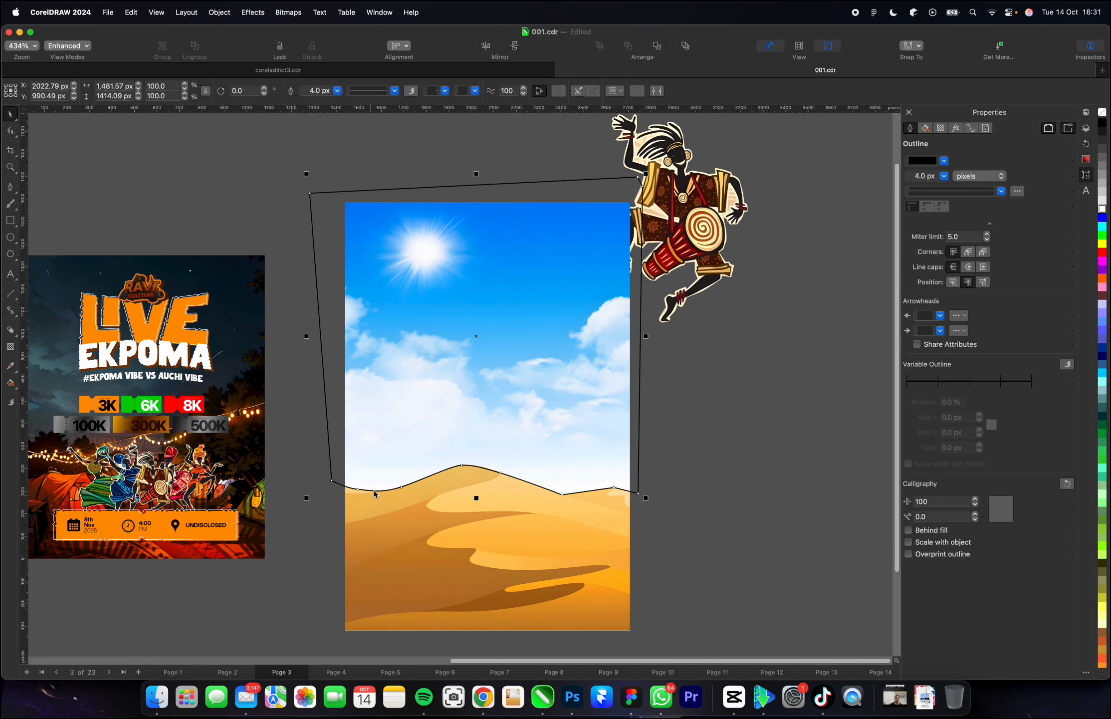
Trim the sky off the desert image with the drawn outline and delete the outline, leaving only the dunes.
{"action": "left_click", "coordinate": [421, 524], "text": "shift"}
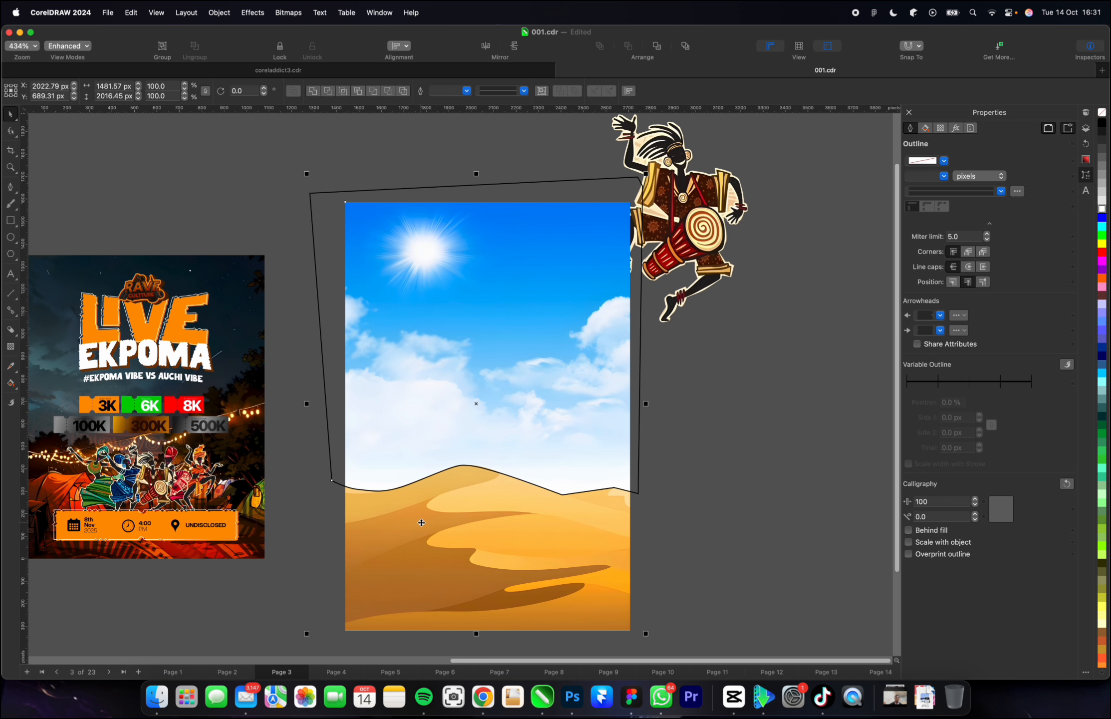
{"action": "left_click", "coordinate": [328, 92]}
{"action": "left_click", "coordinate": [222, 207]}
{"action": "left_click", "coordinate": [441, 343]}
{"action": "key", "text": "Delete"}
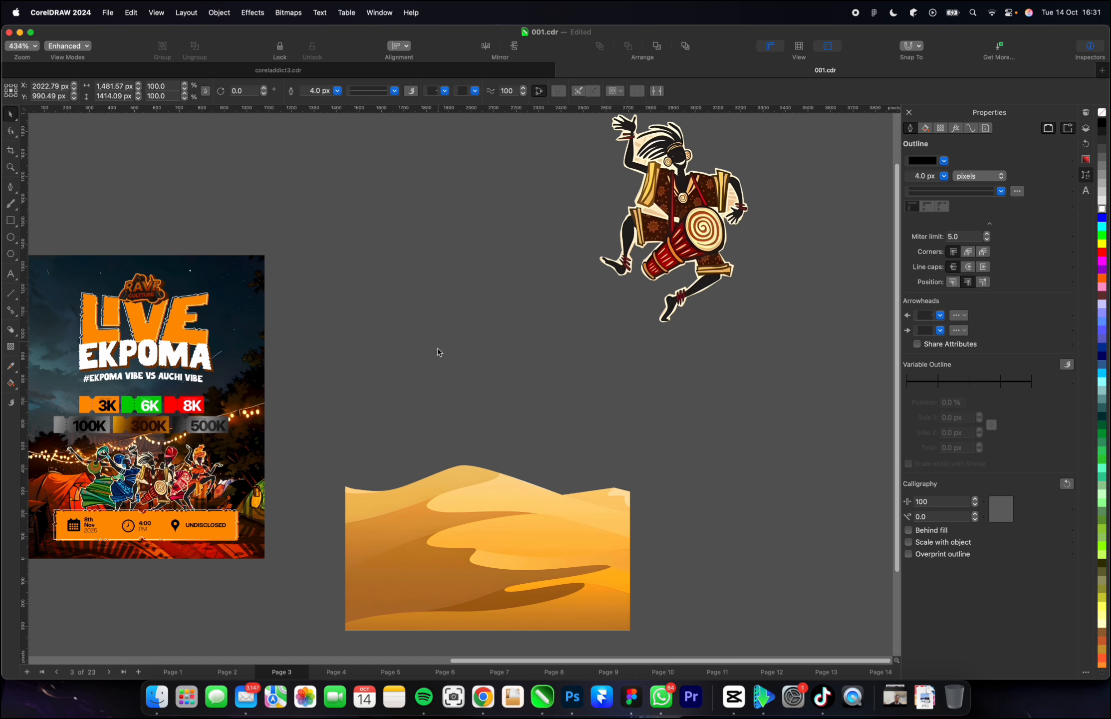
Move the cut-out dunes over the flyer's lower part, scale them to about 26.3% and centre them roughly on its width.
{"action": "left_click_drag", "start_coordinate": [444, 521], "coordinate": [128, 528]}
{"action": "scroll", "coordinate": [510, 494], "scroll_direction": "down", "scroll_amount": 1}
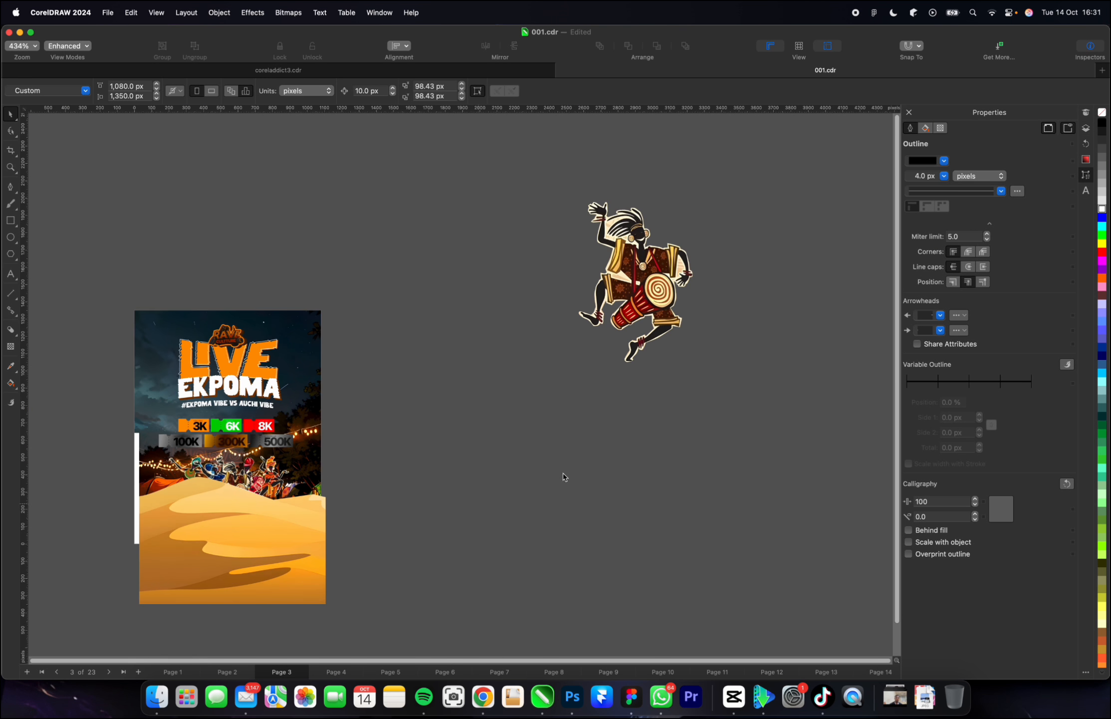
{"action": "left_click", "coordinate": [140, 545]}
{"action": "scroll", "coordinate": [140, 546], "scroll_direction": "up", "scroll_amount": 2}
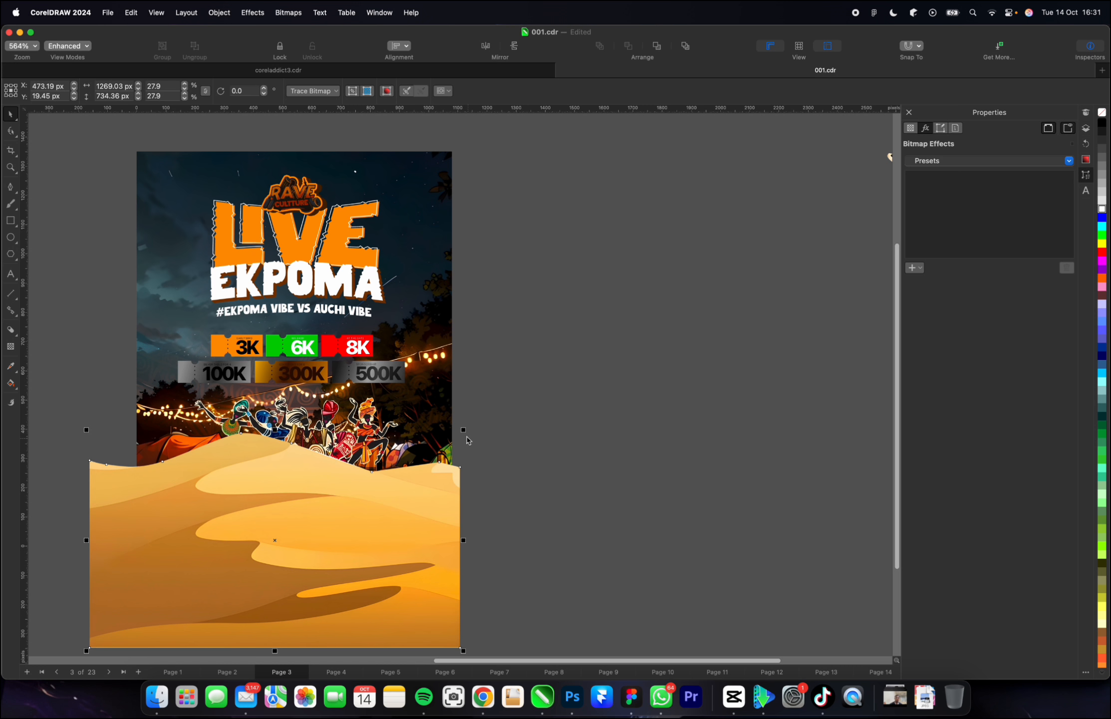
{"action": "left_click_drag", "start_coordinate": [464, 430], "coordinate": [453, 436]}
{"action": "left_click_drag", "start_coordinate": [275, 540], "coordinate": [295, 540]}
Place the dunes inside the flyer's background rectangle with PowerClip Inside.
{"action": "right_click", "coordinate": [289, 310]}
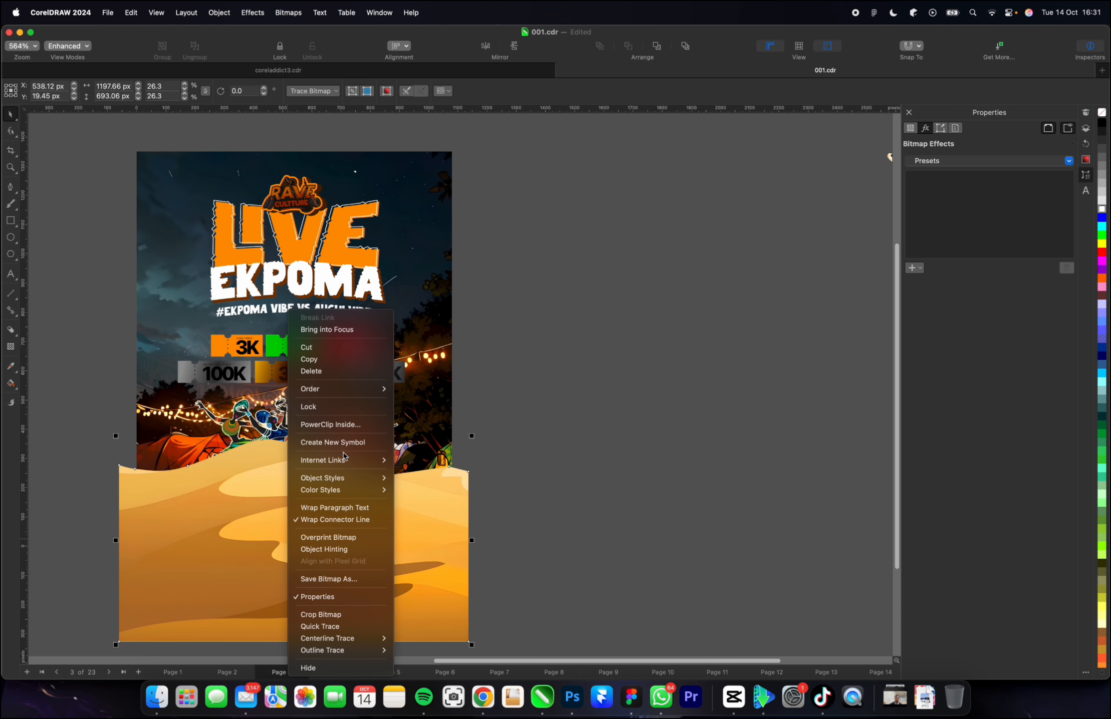
{"action": "left_click", "coordinate": [354, 424]}
{"action": "left_click", "coordinate": [431, 174]}
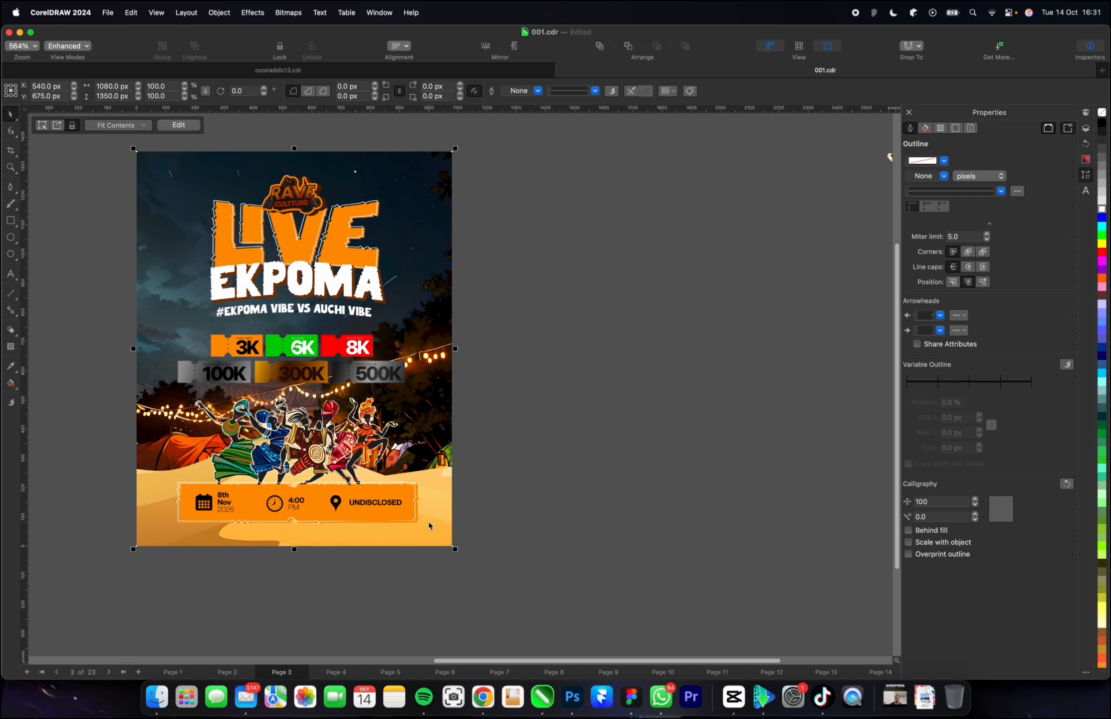
{"action": "scroll", "coordinate": [420, 532], "scroll_direction": "down", "scroll_amount": 3}
{"action": "scroll", "coordinate": [423, 530], "scroll_direction": "up", "scroll_amount": 3}
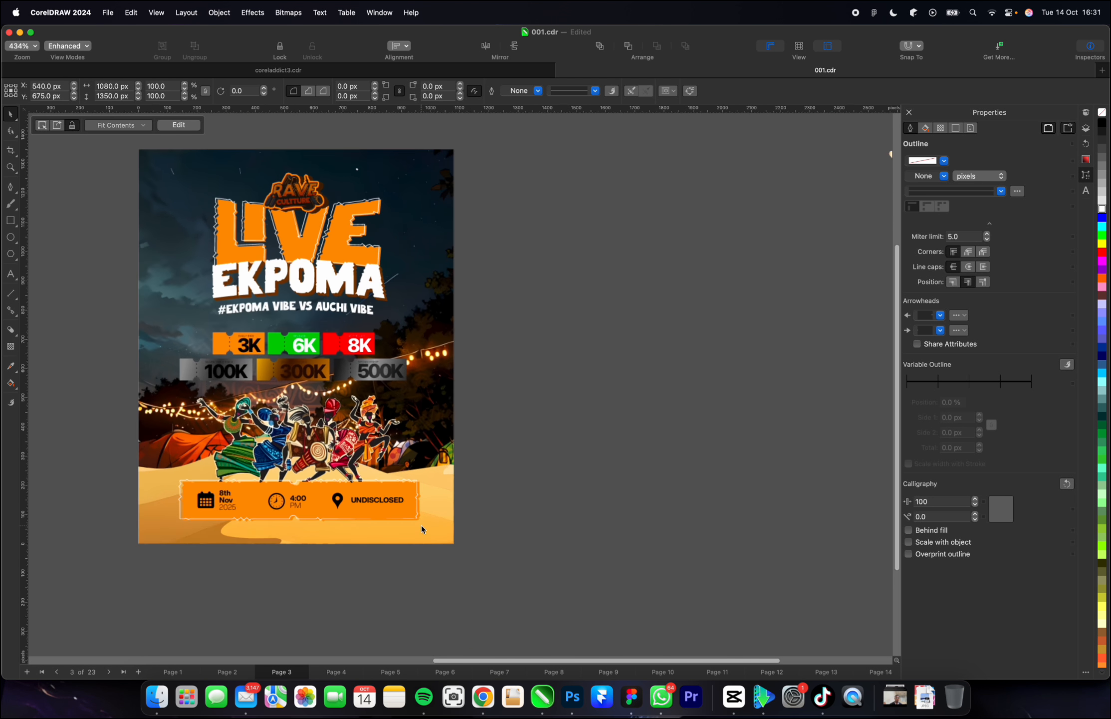
Edit the background PowerClip's contents, bringing the tribal pattern image to the front and the campsite image above it.
{"action": "double_click", "coordinate": [436, 537]}
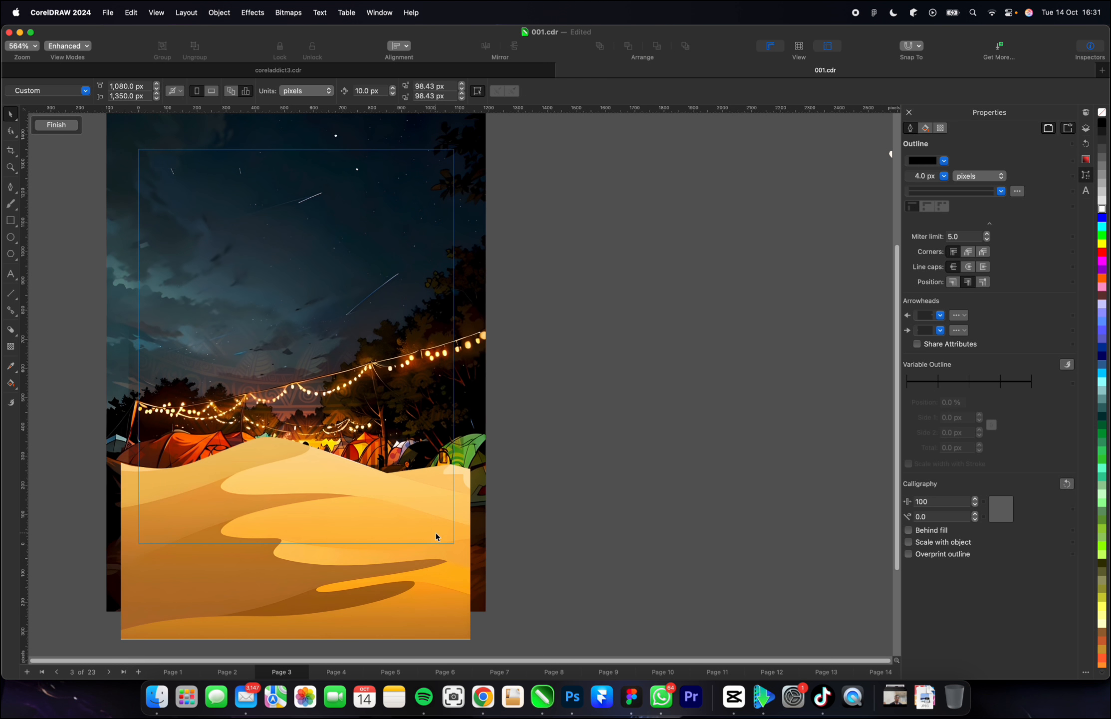
{"action": "left_click", "coordinate": [400, 422]}
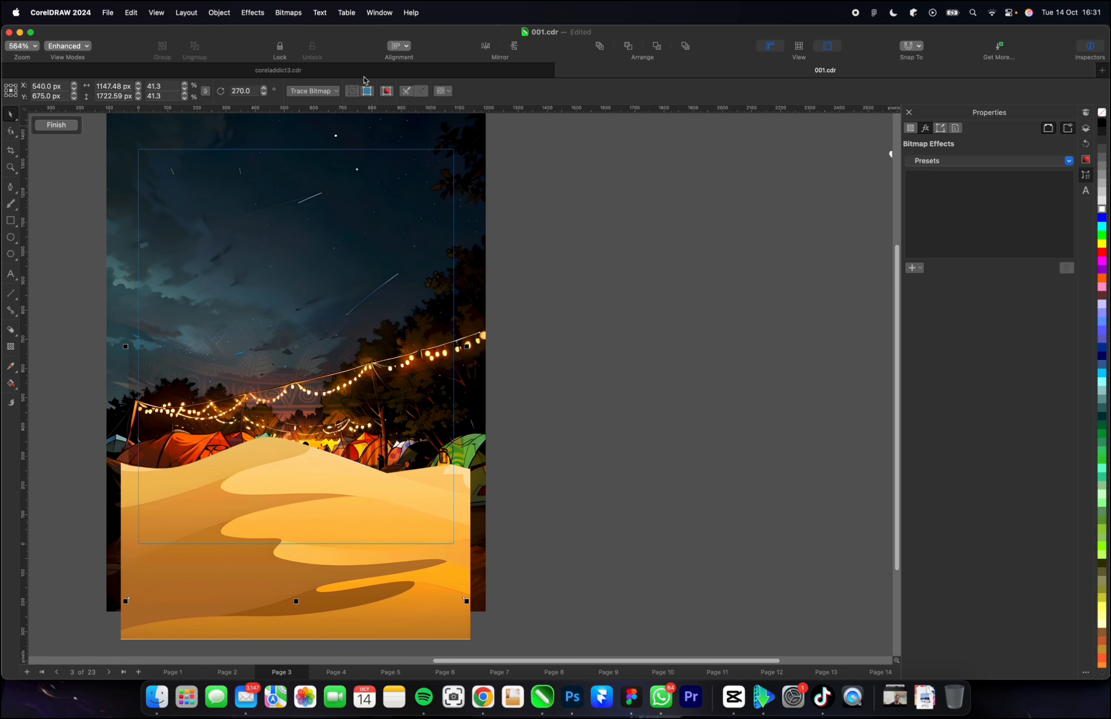
{"action": "left_click", "coordinate": [599, 47]}
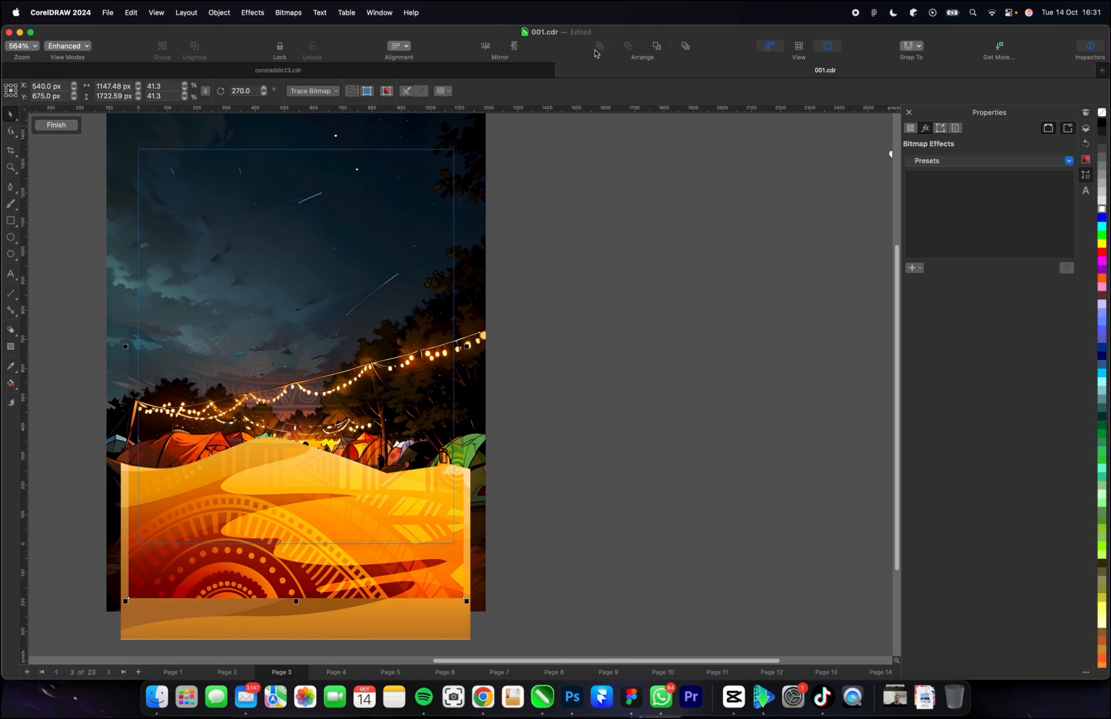
{"action": "left_click", "coordinate": [472, 366]}
{"action": "left_click", "coordinate": [599, 49]}
{"action": "scroll", "coordinate": [386, 432], "scroll_direction": "down", "scroll_amount": 3}
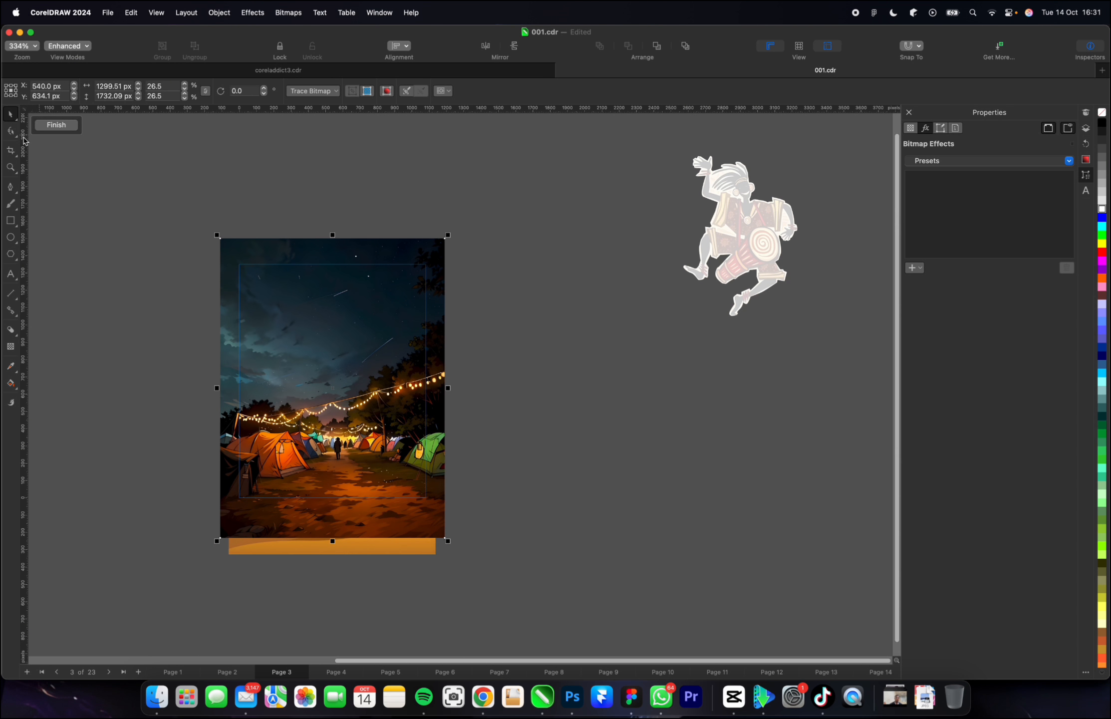
Set the campsite image's transparency merge mode to Overlay and finish editing the PowerClip.
{"action": "left_click", "coordinate": [11, 347]}
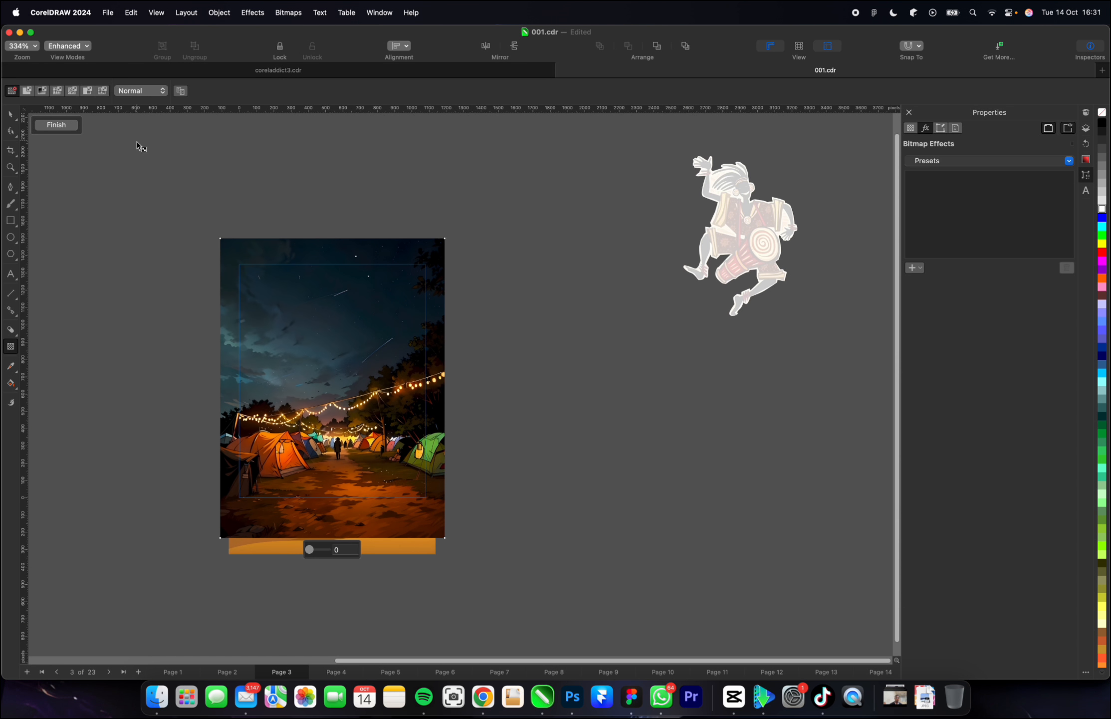
{"action": "left_click", "coordinate": [124, 92]}
{"action": "left_click", "coordinate": [127, 318]}
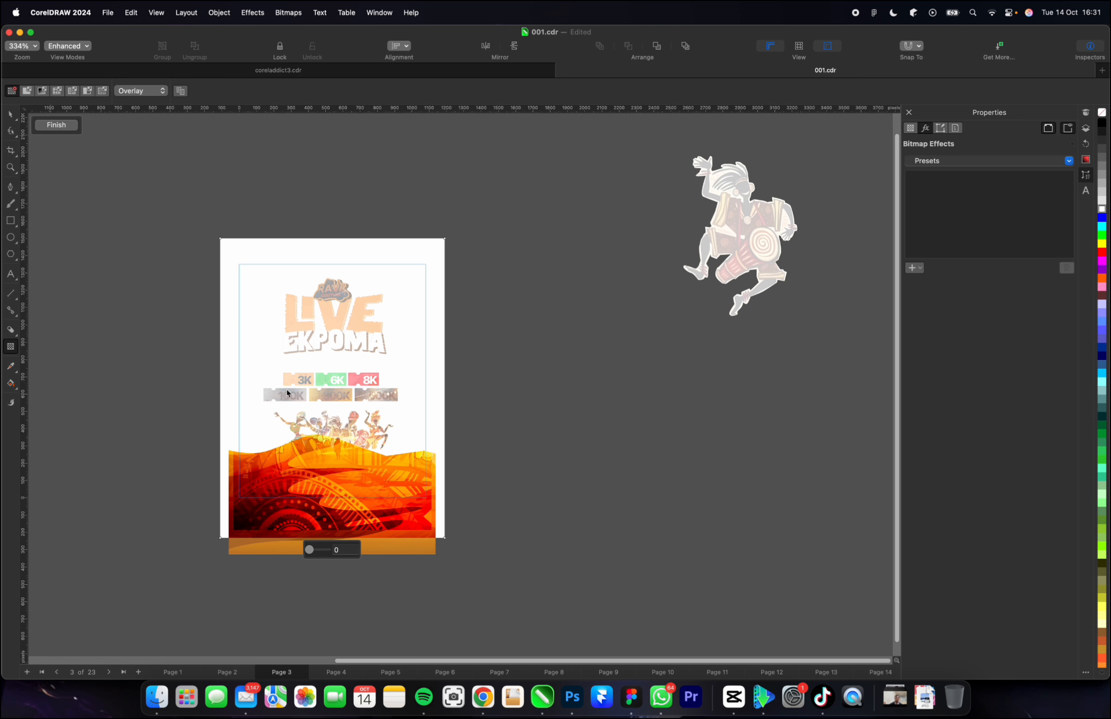
{"action": "scroll", "coordinate": [327, 464], "scroll_direction": "up", "scroll_amount": 4}
{"action": "scroll", "coordinate": [328, 457], "scroll_direction": "down", "scroll_amount": 2}
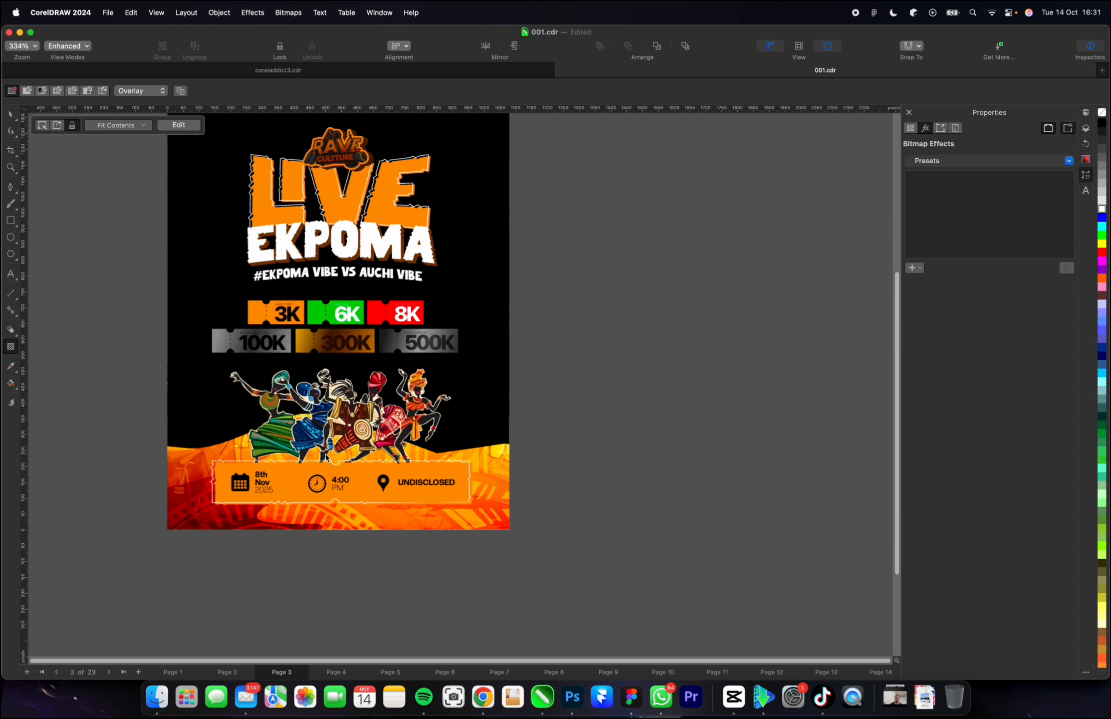
{"action": "key", "text": "space"}
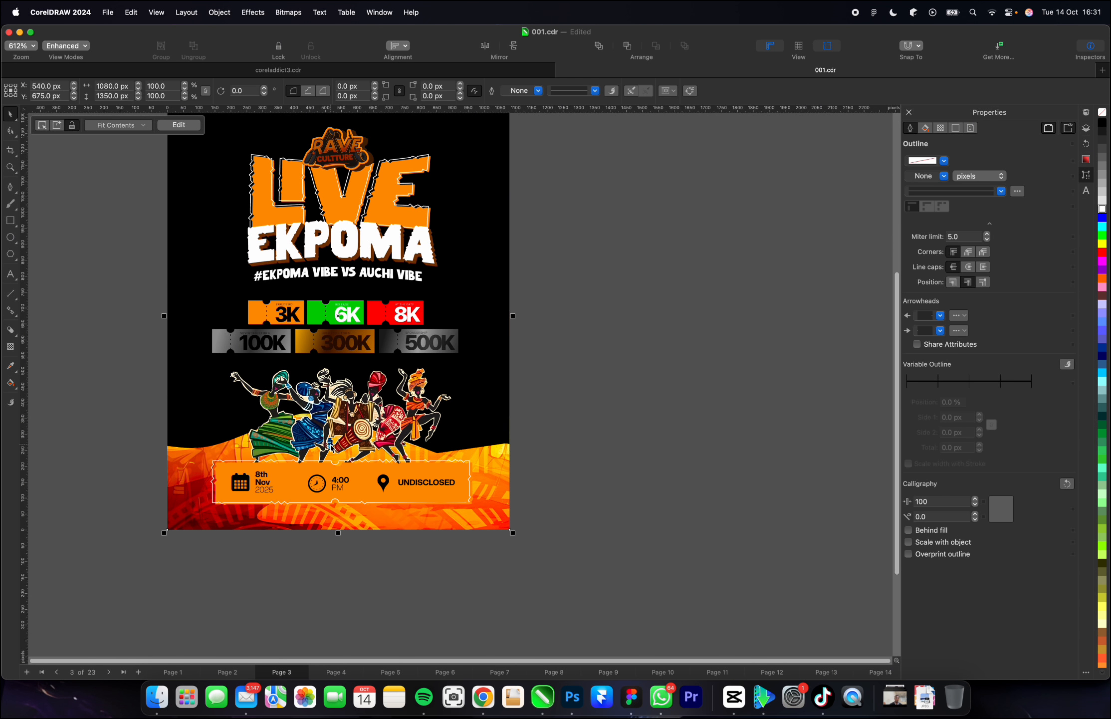
Reopen the background PowerClip, select the campsite image and locate it among the clipped bitmaps in the object list.
{"action": "double_click", "coordinate": [204, 426]}
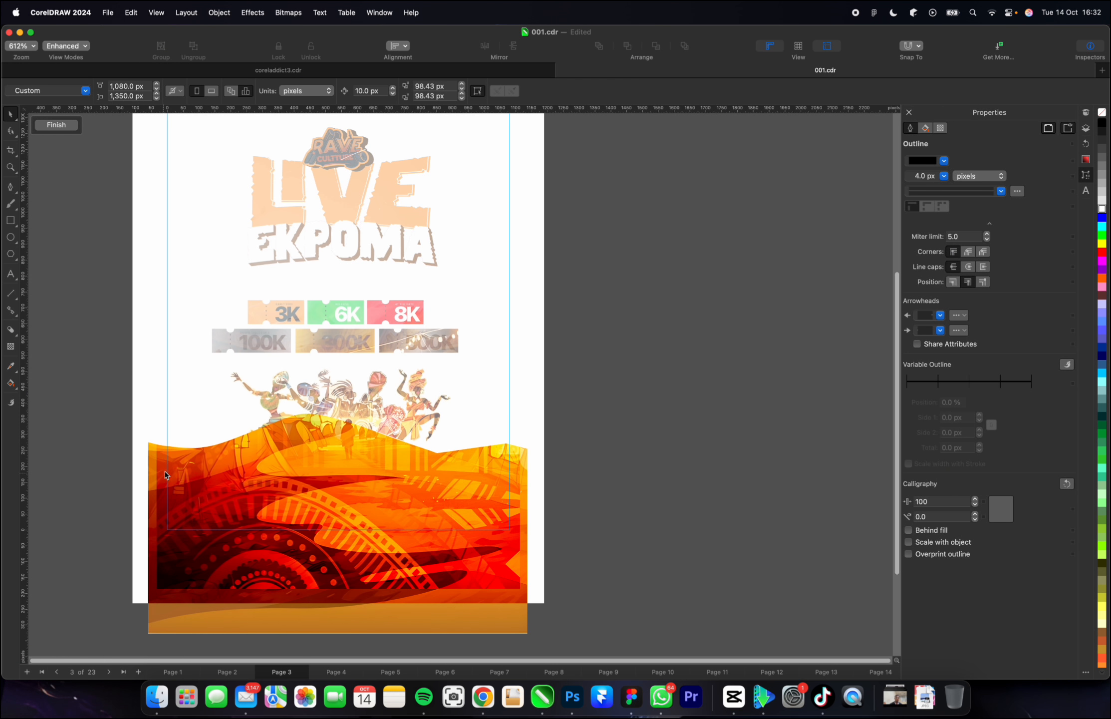
{"action": "left_click", "coordinate": [168, 604]}
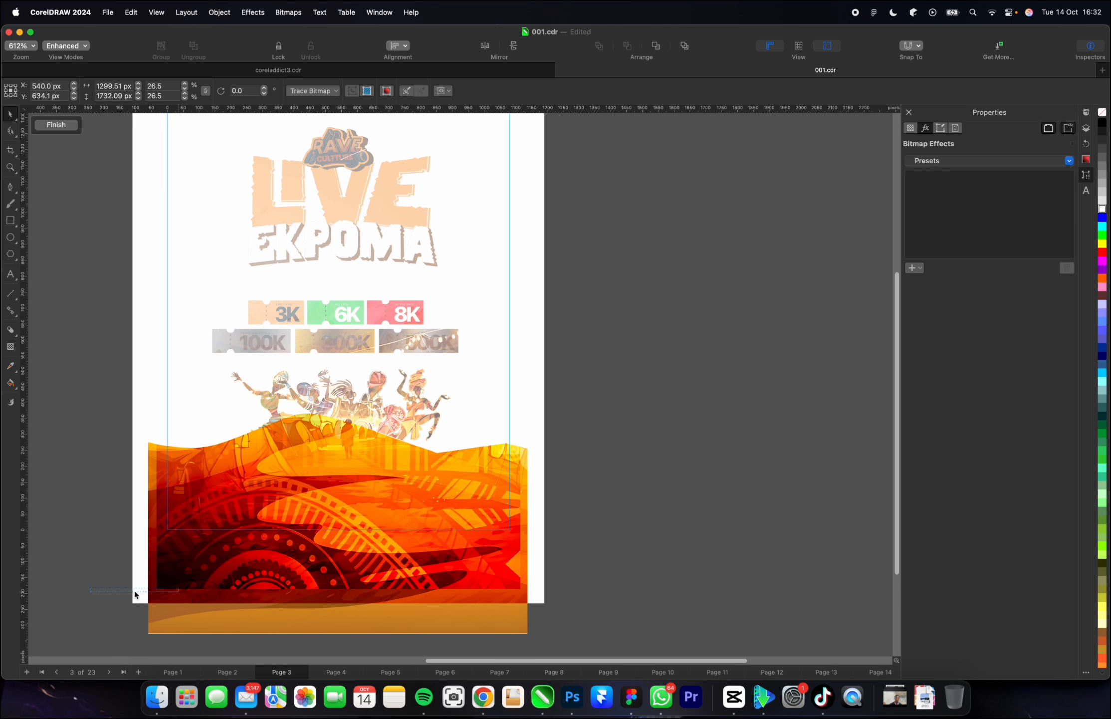
{"action": "left_click", "coordinate": [93, 594]}
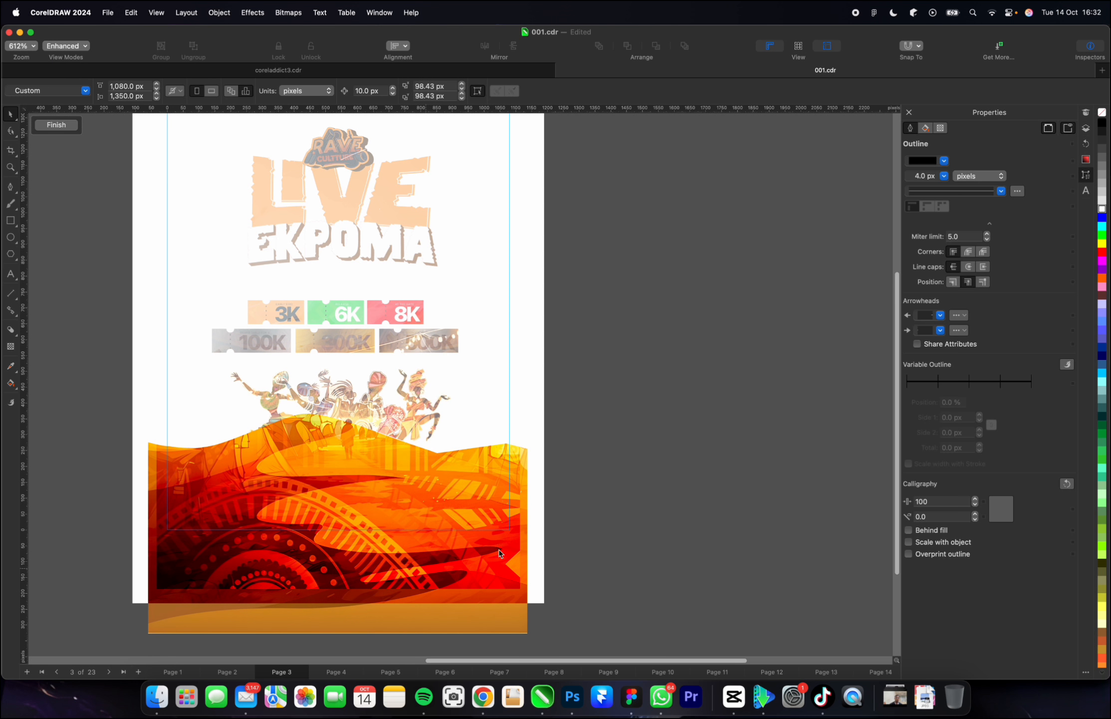
{"action": "left_click", "coordinate": [1086, 128]}
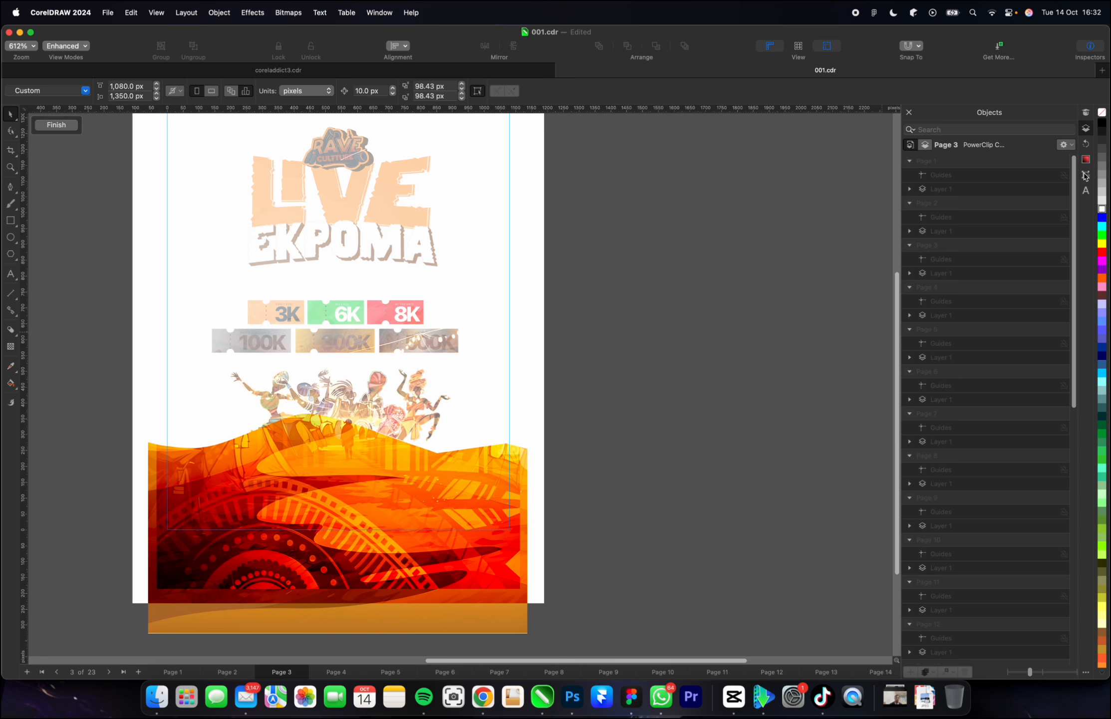
{"action": "left_click", "coordinate": [1086, 176]}
{"action": "left_click", "coordinate": [1086, 129]}
{"action": "left_click", "coordinate": [1086, 144]}
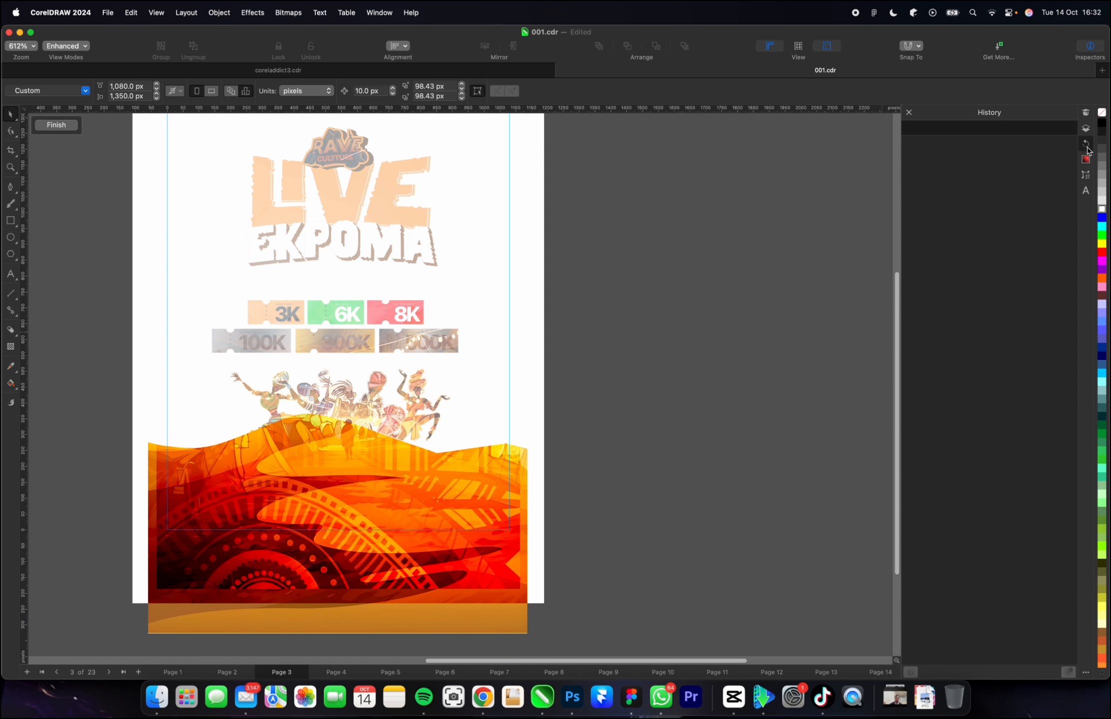
{"action": "left_click", "coordinate": [1086, 176]}
{"action": "left_click", "coordinate": [1086, 129]}
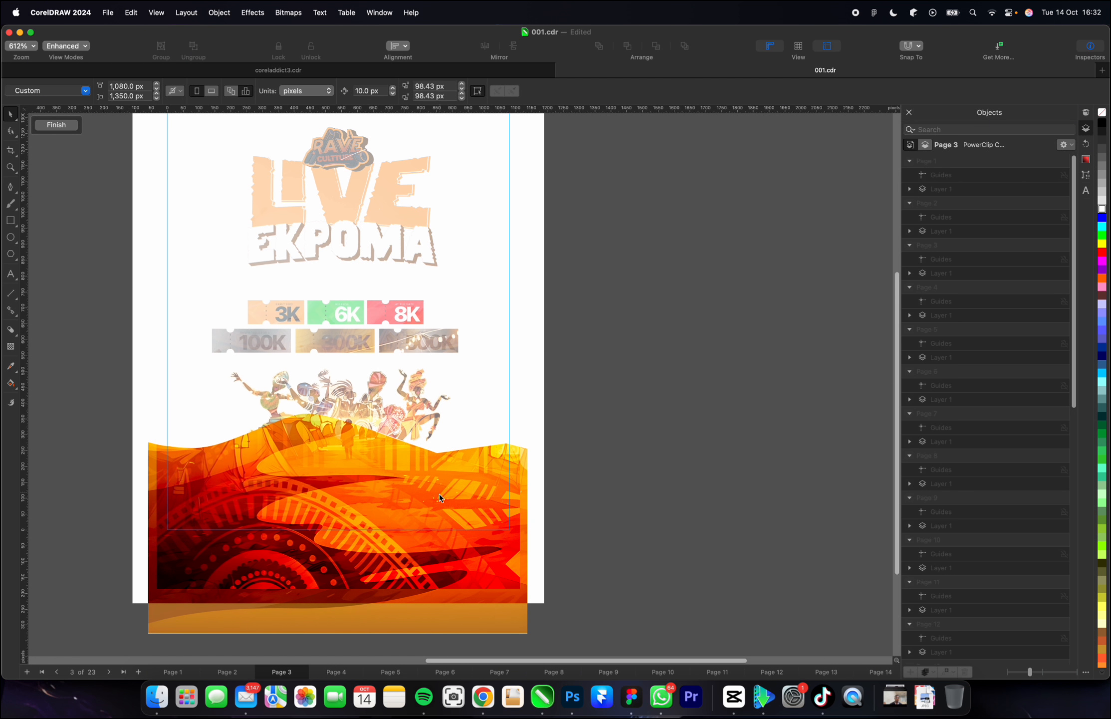
{"action": "left_click", "coordinate": [478, 471]}
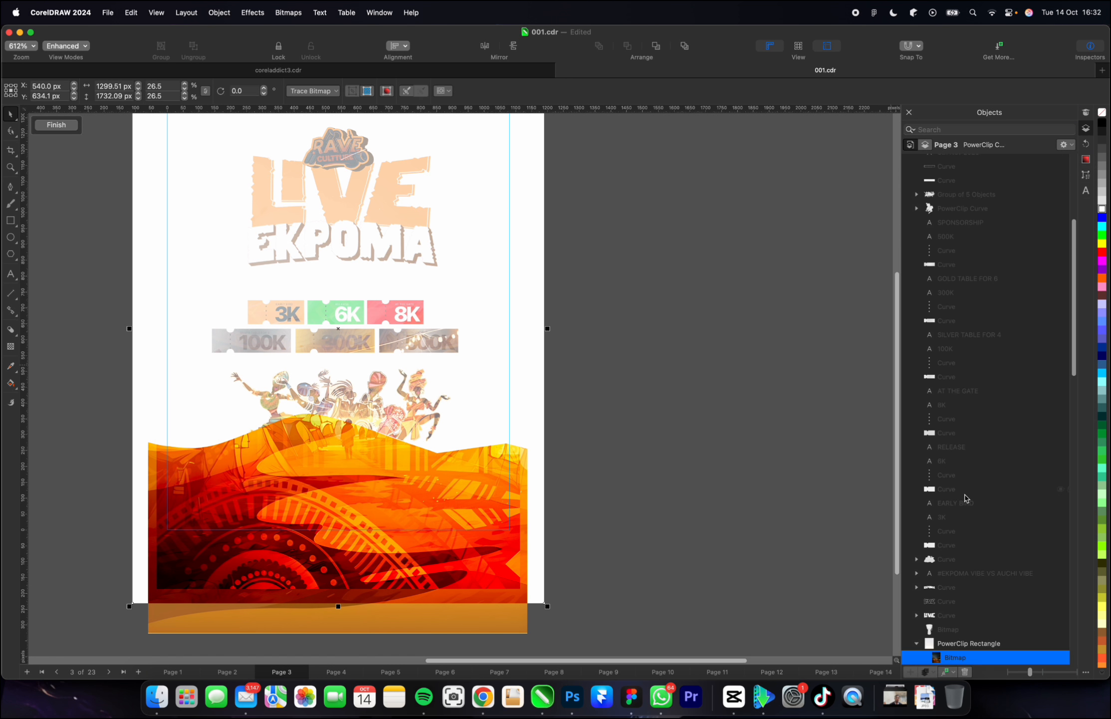
{"action": "scroll", "coordinate": [964, 497], "scroll_direction": "down", "scroll_amount": 10}
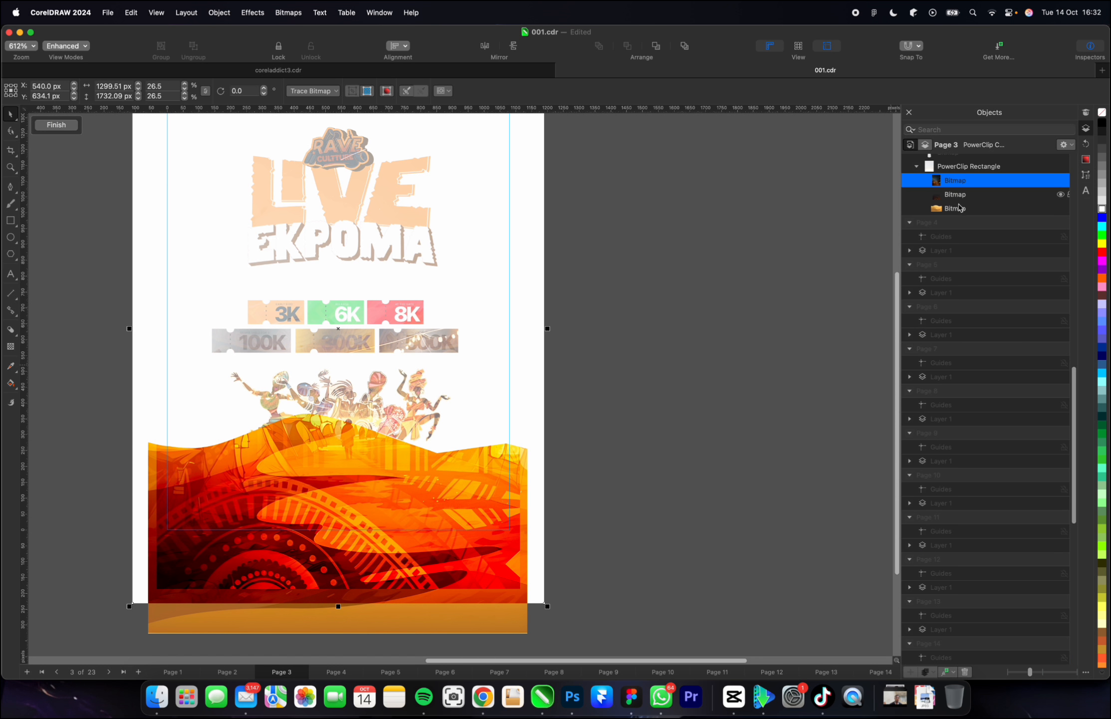
Move the campsite image below the tribal pattern in the background PowerClip's stacking order and finish editing.
{"action": "left_click", "coordinate": [964, 185]}
{"action": "mouse_move", "coordinate": [964, 185]}
{"action": "left_mouse_down"}
{"action": "mouse_move", "coordinate": [967, 173]}
{"action": "mouse_move", "coordinate": [968, 244]}
{"action": "mouse_move", "coordinate": [954, 270]}
{"action": "left_mouse_up"}
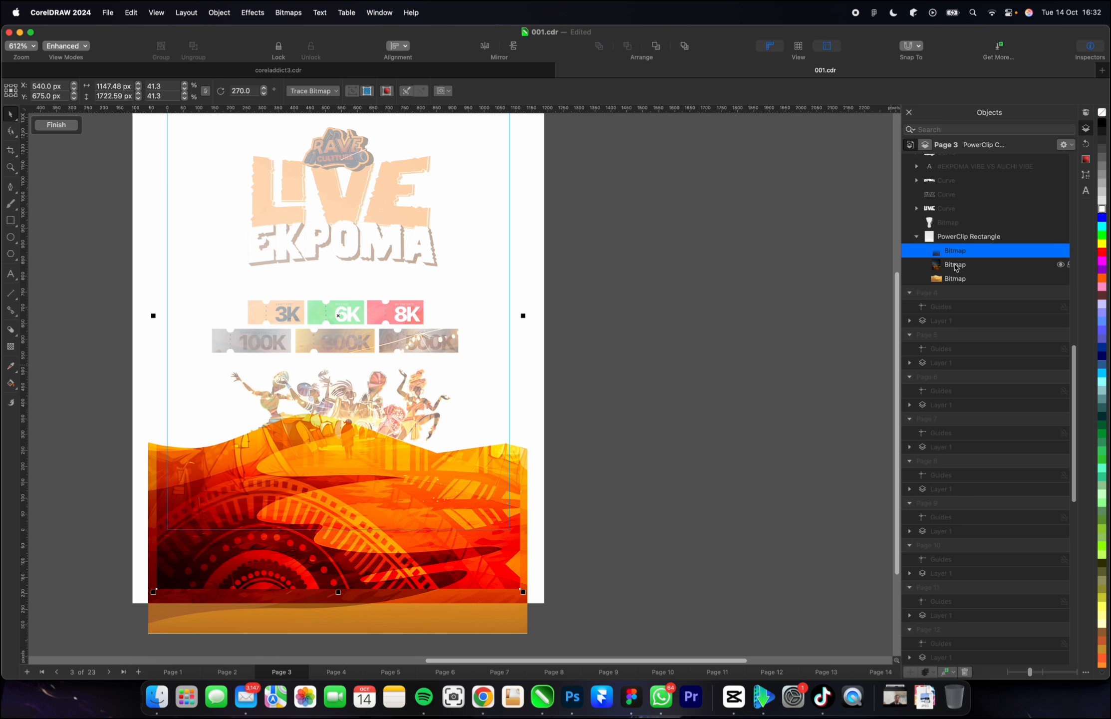
{"action": "scroll", "coordinate": [467, 439], "scroll_direction": "down", "scroll_amount": 3}
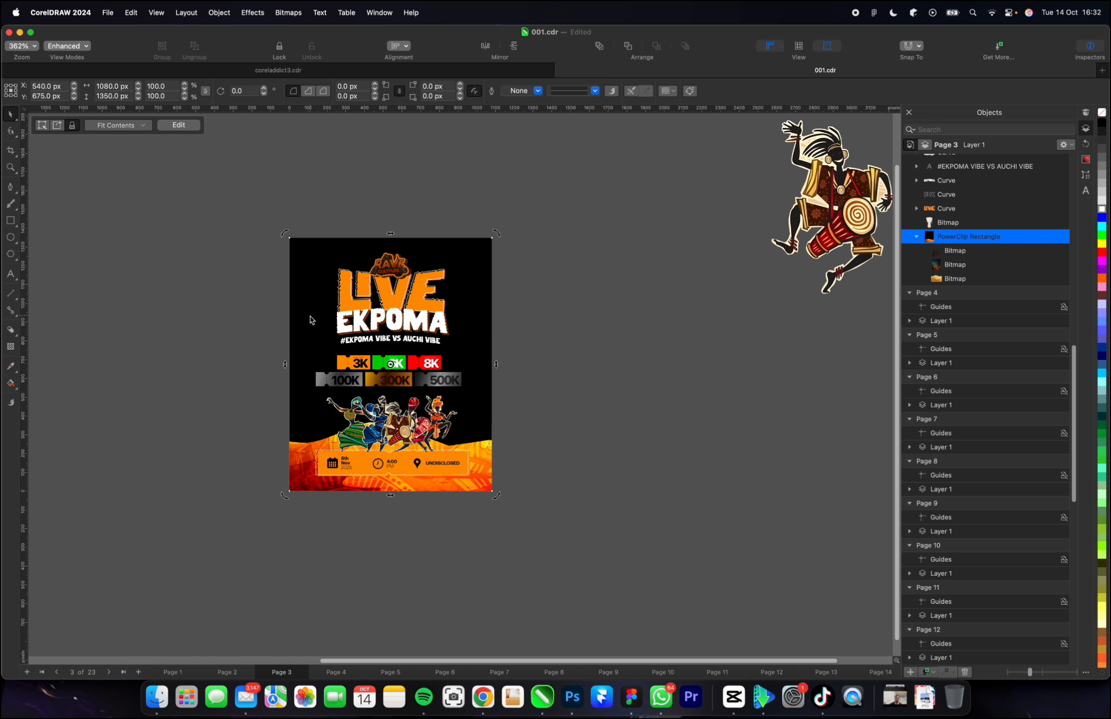
Reopen the background PowerClip, try moving the tribal pattern and campsite images aside, and return both over the flyer.
{"action": "double_click", "coordinate": [310, 319]}
{"action": "left_click", "coordinate": [329, 462]}
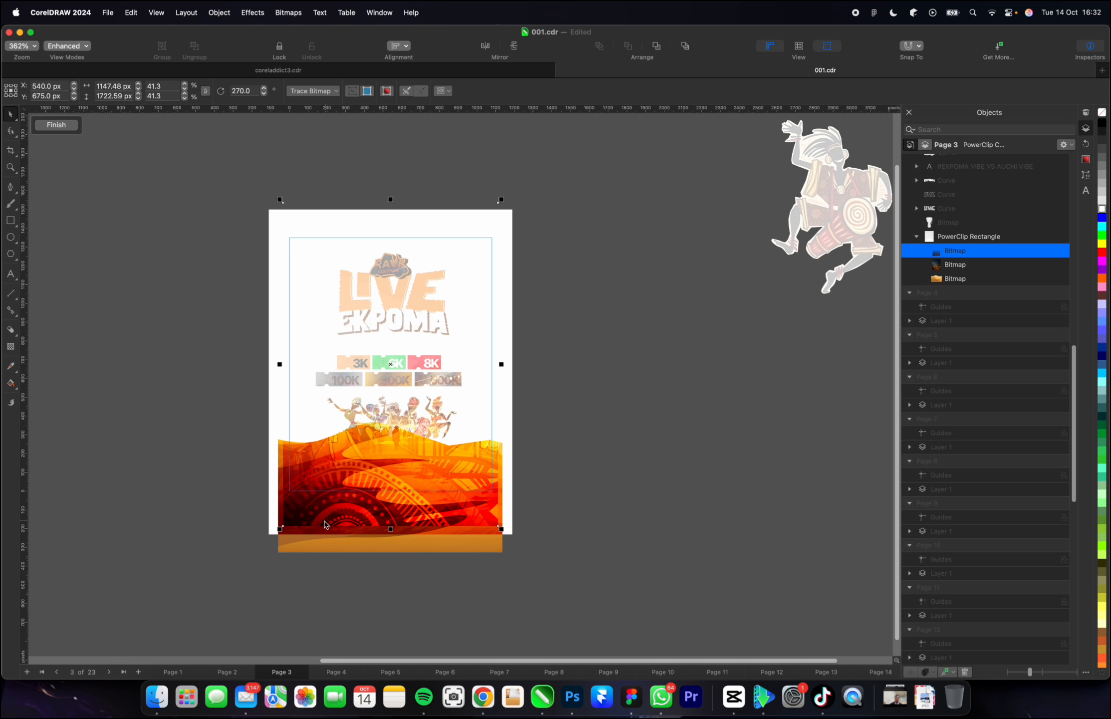
{"action": "left_click_drag", "start_coordinate": [315, 517], "coordinate": [658, 514]}
{"action": "left_click", "coordinate": [413, 498]}
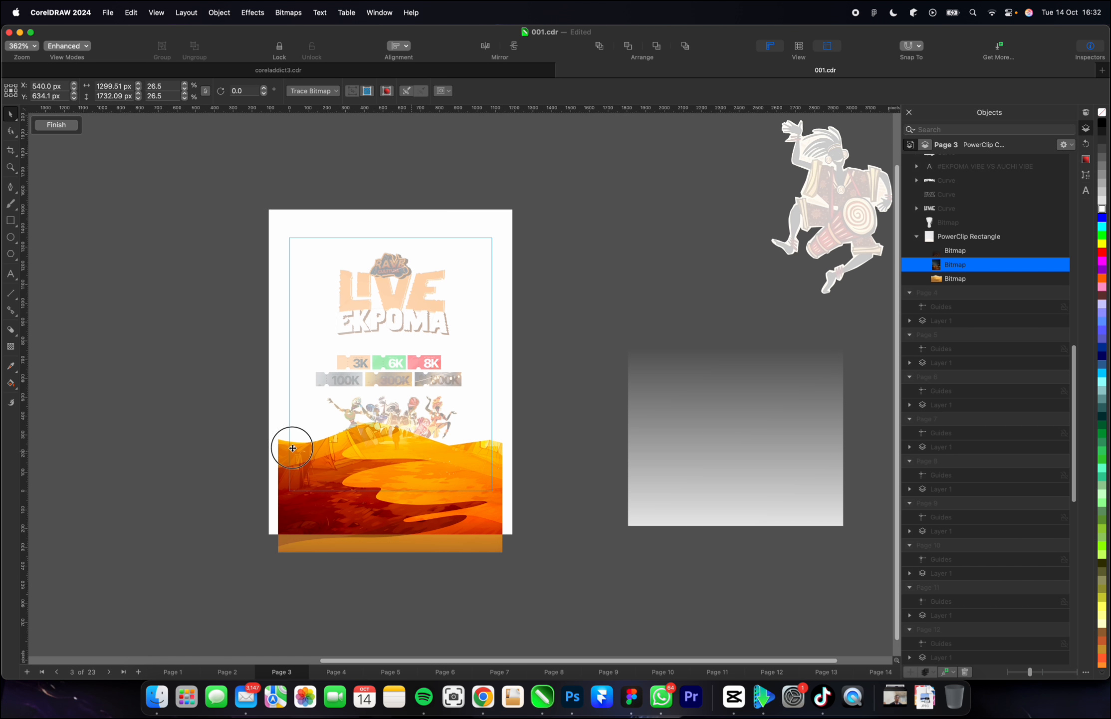
{"action": "left_click_drag", "start_coordinate": [427, 459], "coordinate": [209, 459]}
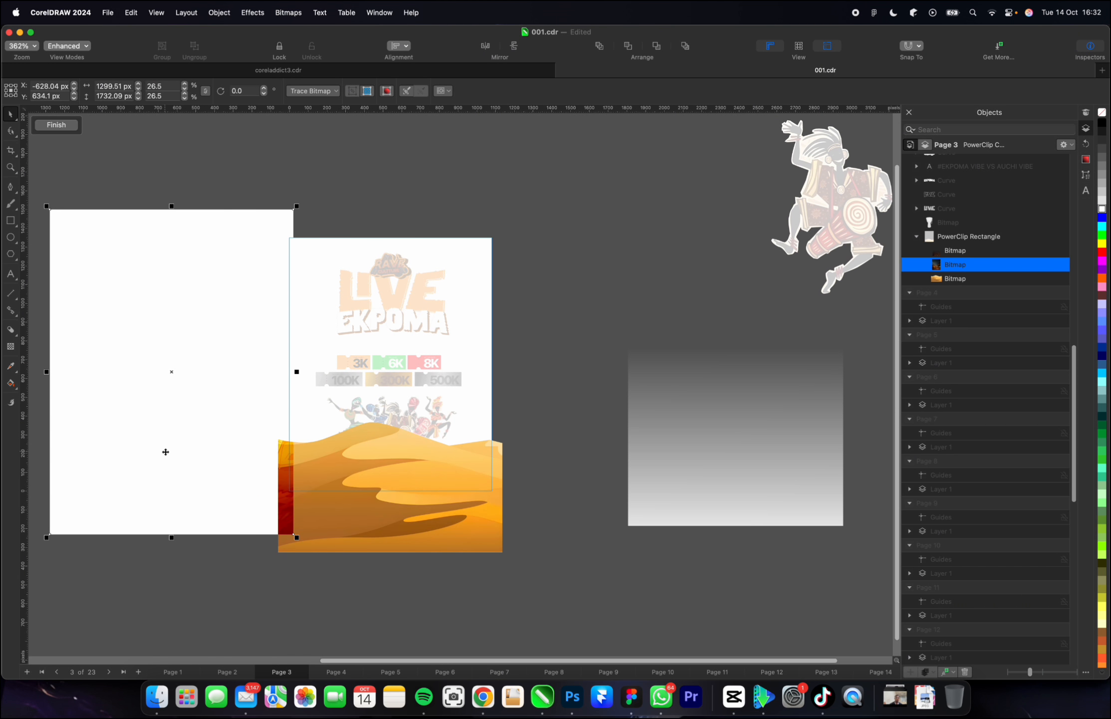
{"action": "key", "text": "super+z"}
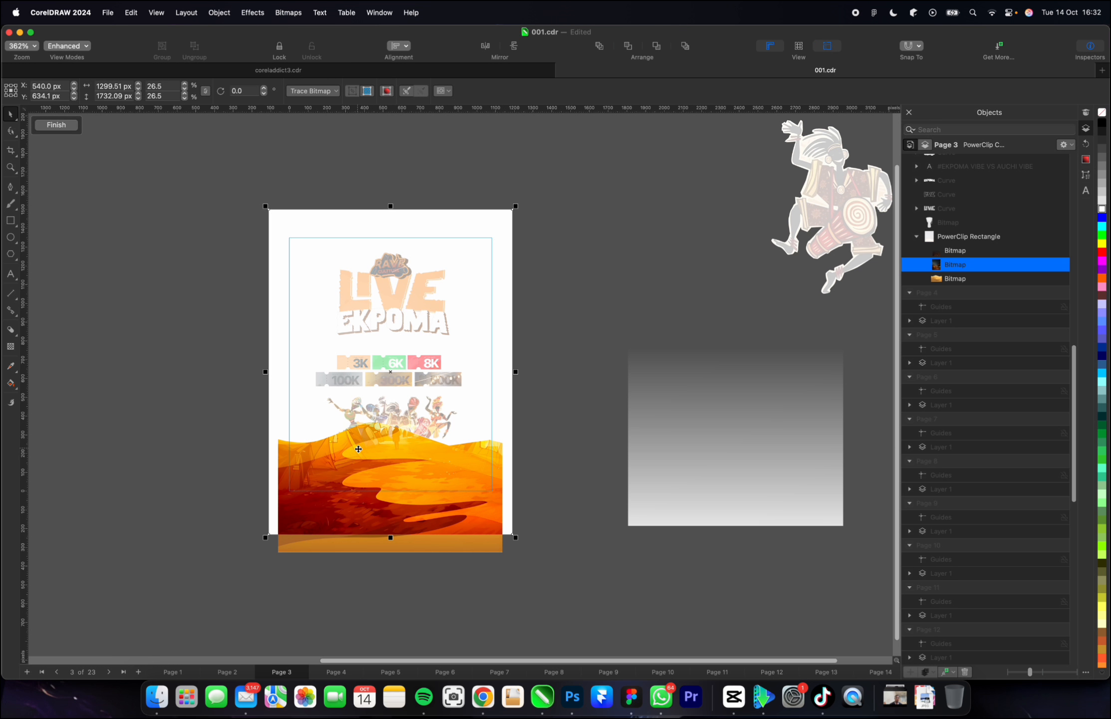
{"action": "left_click_drag", "start_coordinate": [689, 456], "coordinate": [356, 437]}
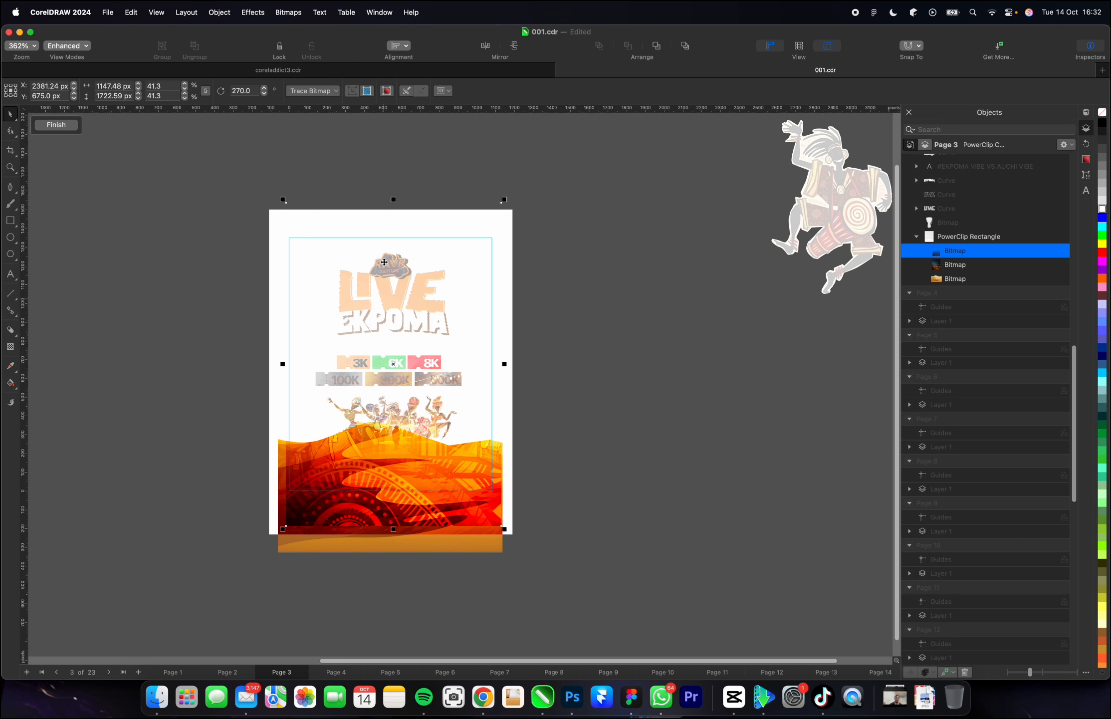
Try shifting the tribal pattern's gradient transparency upward, and finish editing the background PowerClip.
{"action": "left_click", "coordinate": [11, 347]}
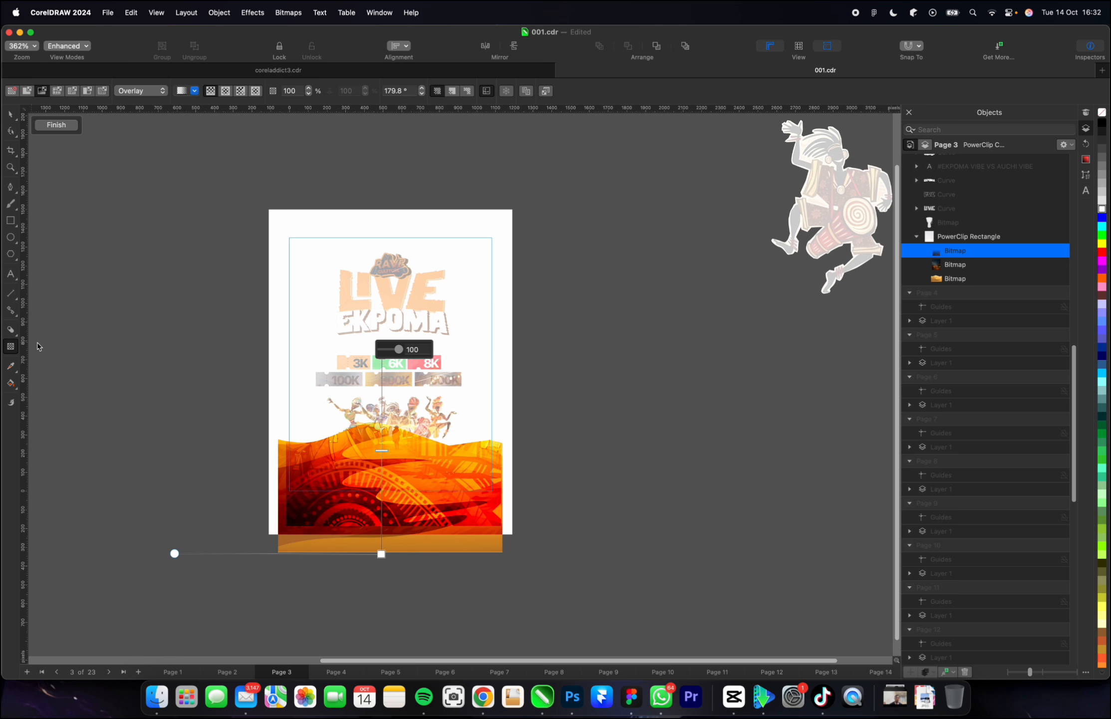
{"action": "left_click_drag", "start_coordinate": [383, 458], "coordinate": [395, 325]}
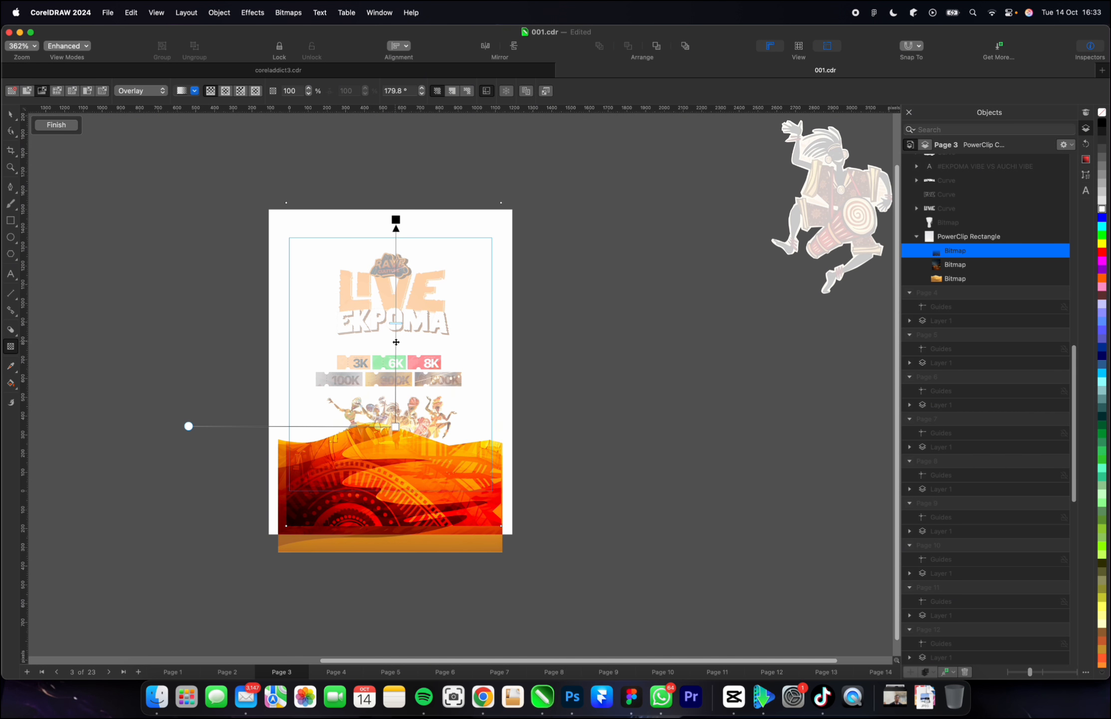
{"action": "left_click", "coordinate": [50, 126]}
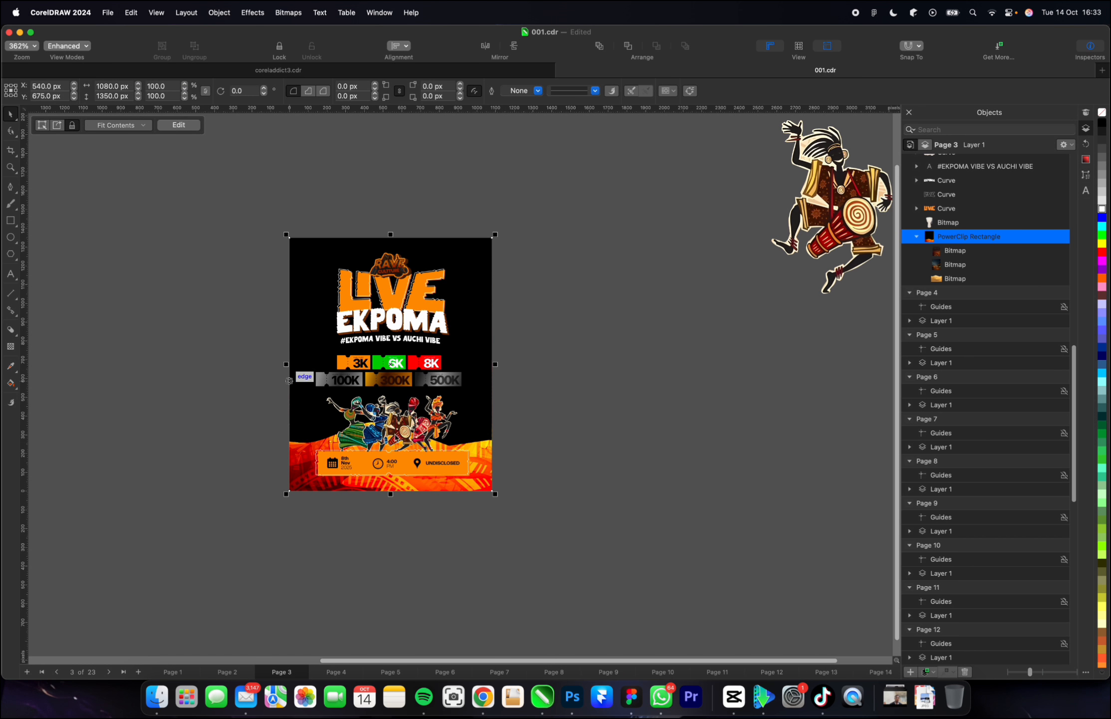
Reopen the background PowerClip and restore the tribal pattern's earlier transparency gradient, with the pattern placed beside the flyer.
{"action": "double_click", "coordinate": [474, 442]}
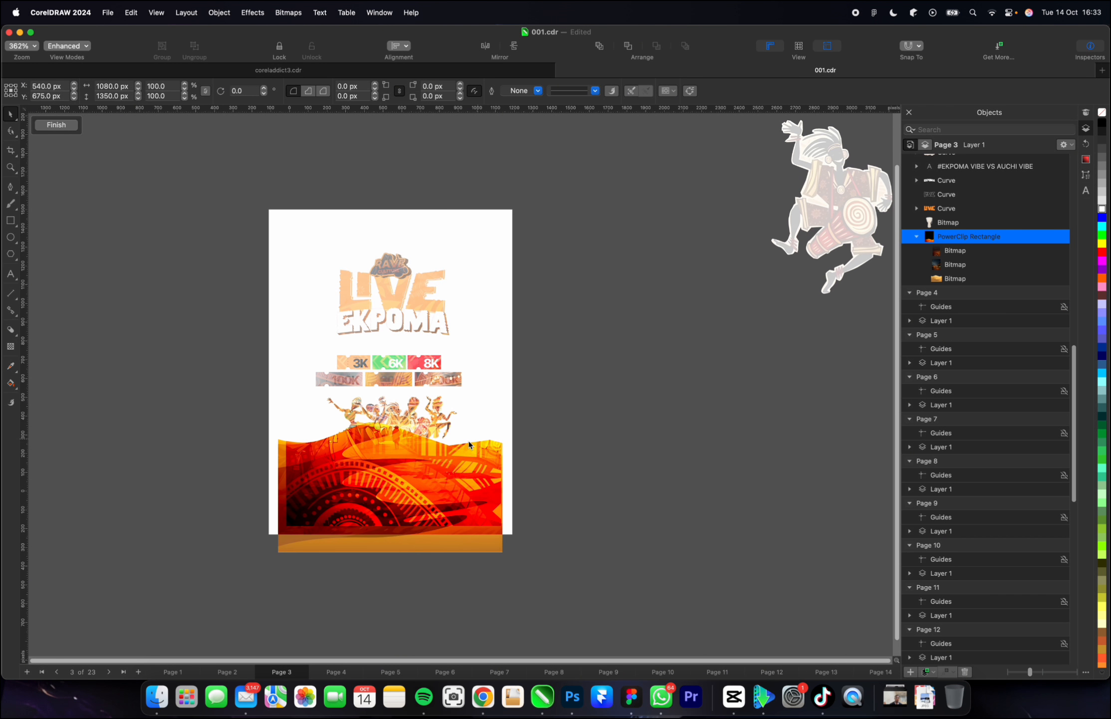
{"action": "key", "text": "Escape"}
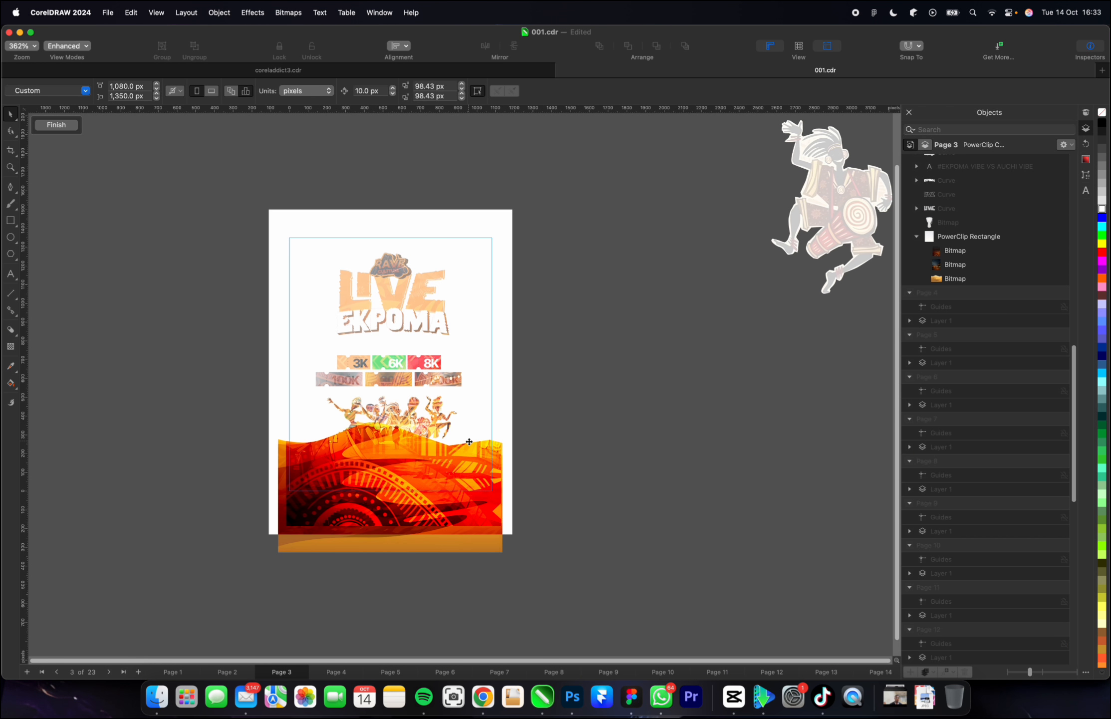
{"action": "left_click", "coordinate": [469, 441]}
{"action": "key", "text": "shift+Right"}
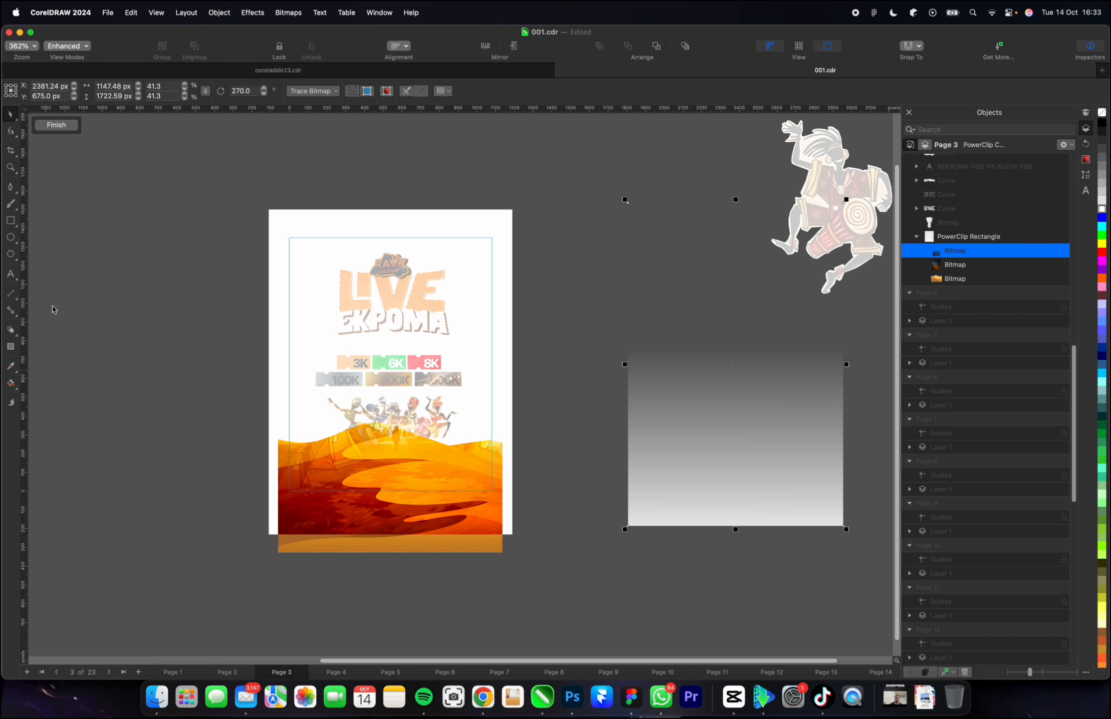
Set the tribal pattern's transparency merge mode to Screen, place it back over the flyer and finish editing the PowerClip.
{"action": "left_click", "coordinate": [10, 346]}
{"action": "left_click", "coordinate": [140, 91]}
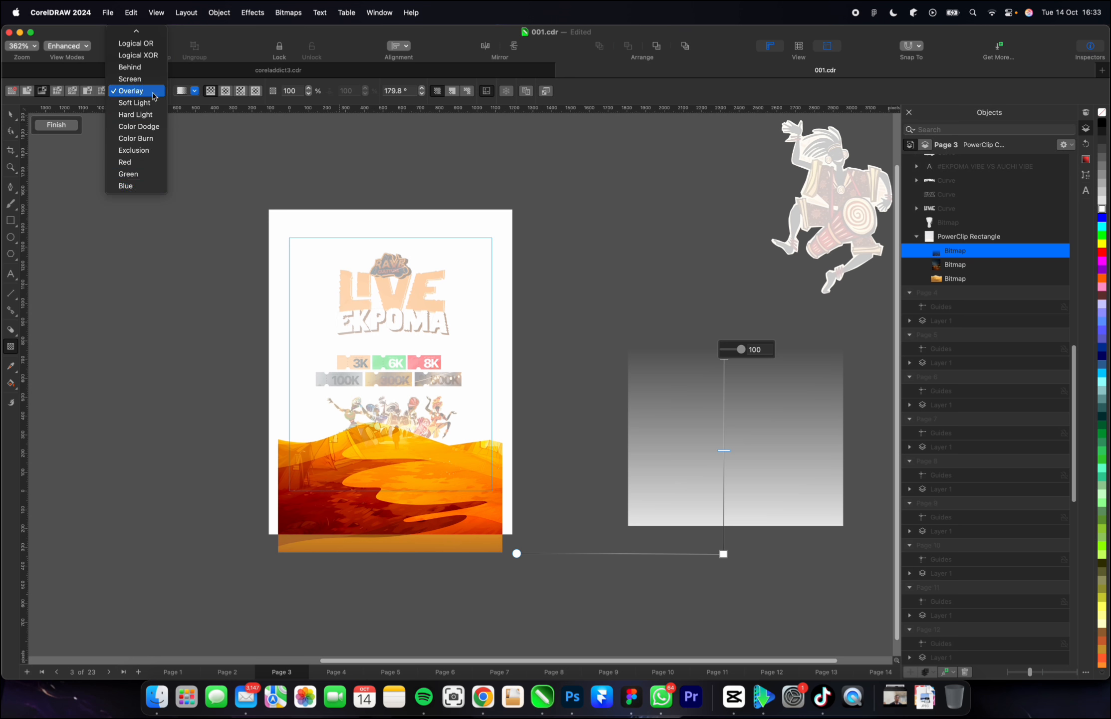
{"action": "left_click", "coordinate": [130, 78]}
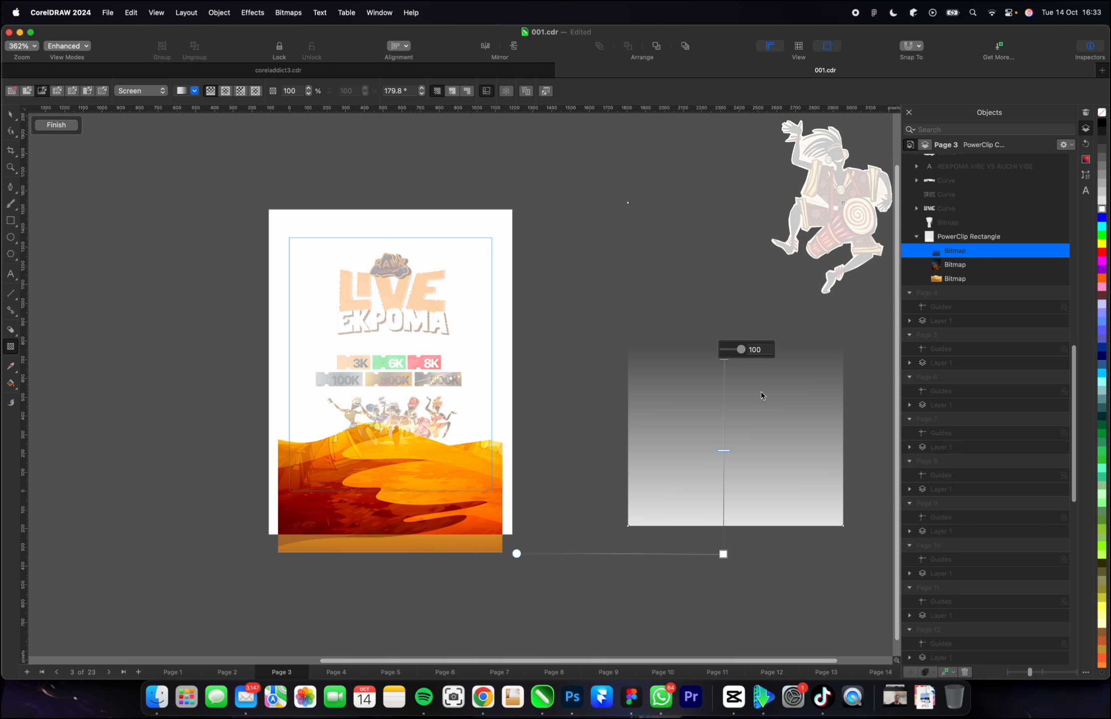
{"action": "key", "text": "space"}
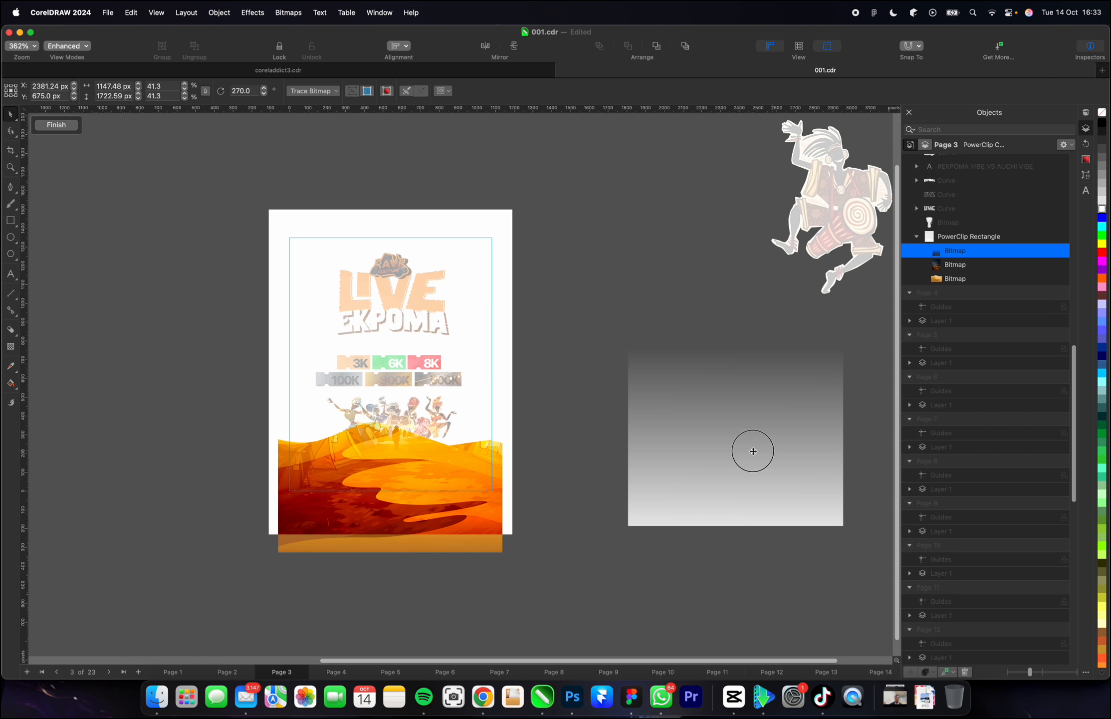
{"action": "left_click_drag", "start_coordinate": [752, 449], "coordinate": [382, 446]}
{"action": "left_click", "coordinate": [56, 125]}
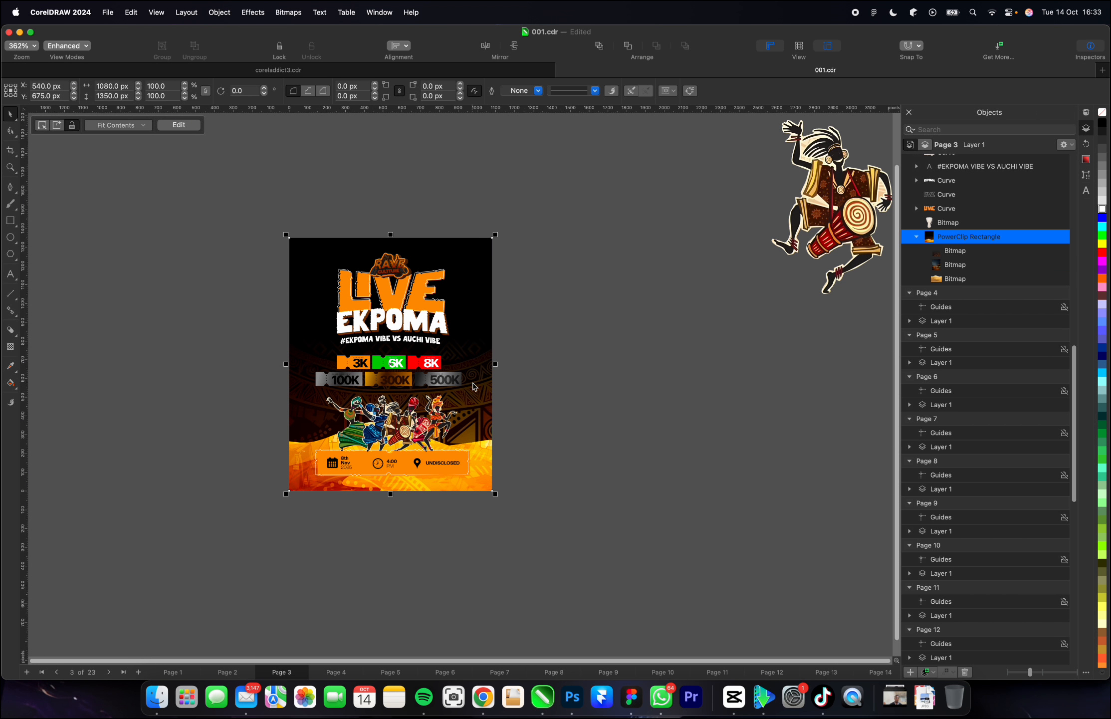
Reopen the background PowerClip, bring the campsite image to the front above the tribal pattern and finish editing.
{"action": "scroll", "coordinate": [452, 402], "scroll_direction": "up", "scroll_amount": 3}
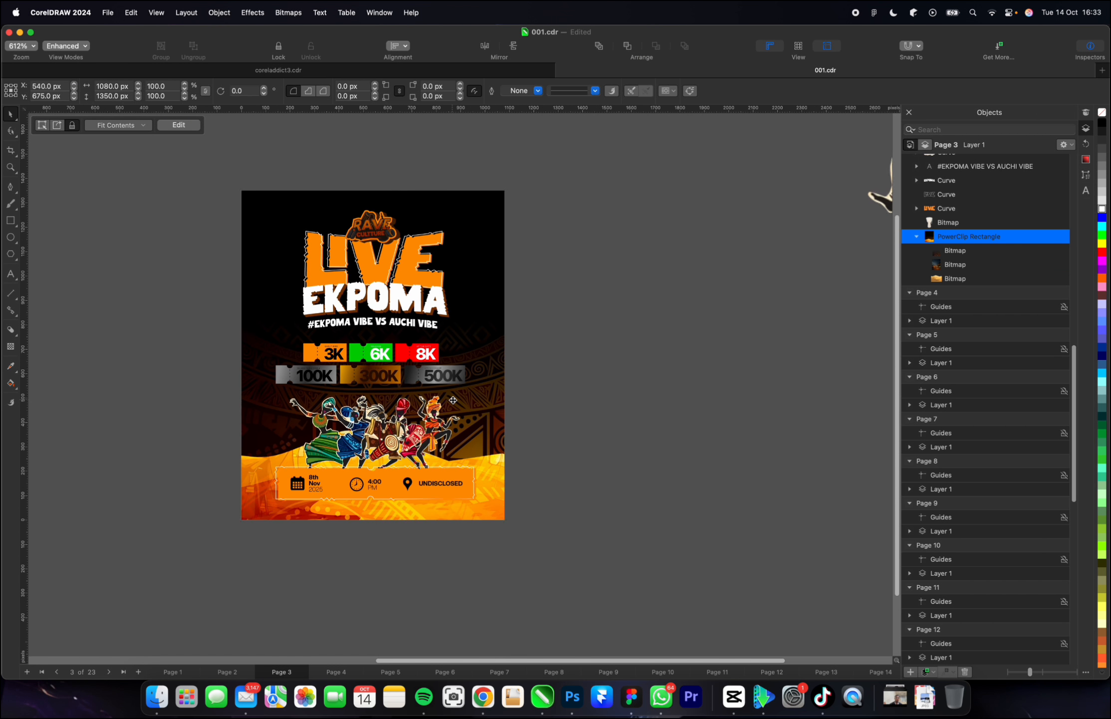
{"action": "scroll", "coordinate": [460, 404], "scroll_direction": "down", "scroll_amount": 1}
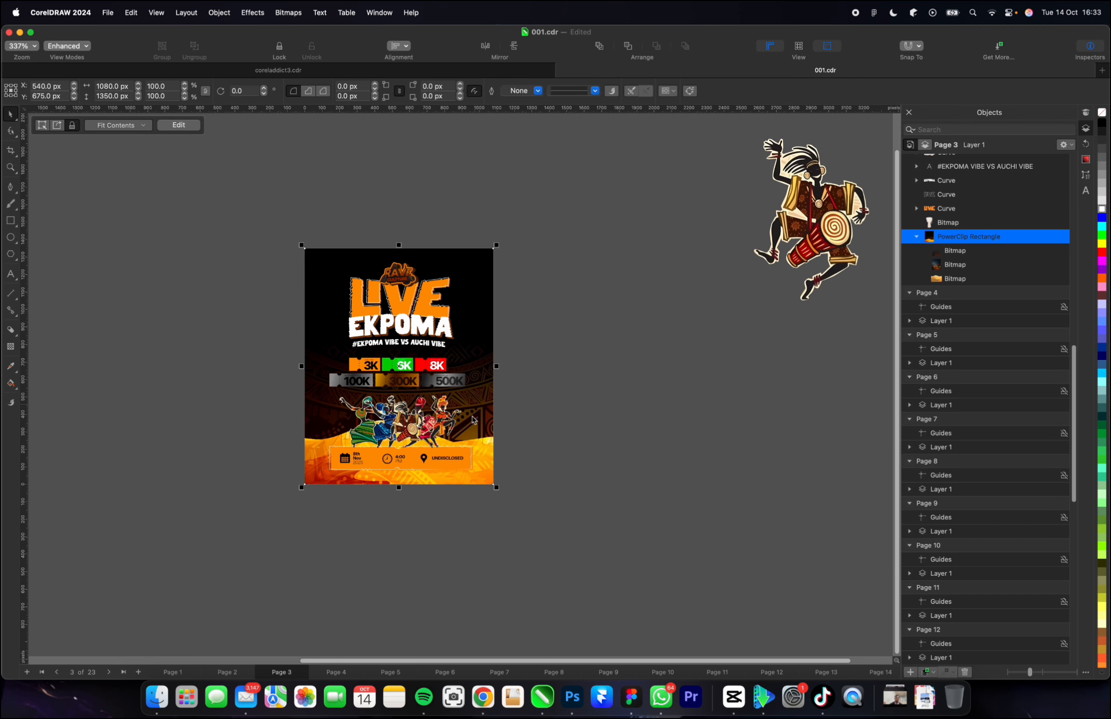
{"action": "scroll", "coordinate": [472, 419], "scroll_direction": "up", "scroll_amount": 2}
{"action": "double_click", "coordinate": [485, 395]}
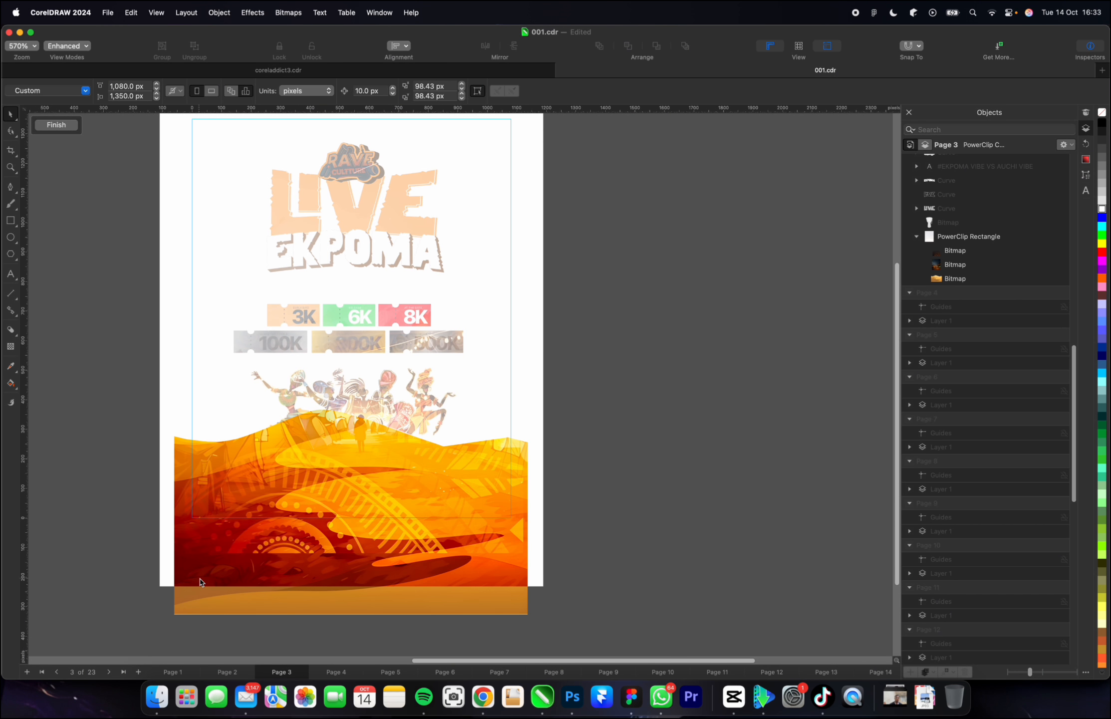
{"action": "left_click", "coordinate": [199, 581]}
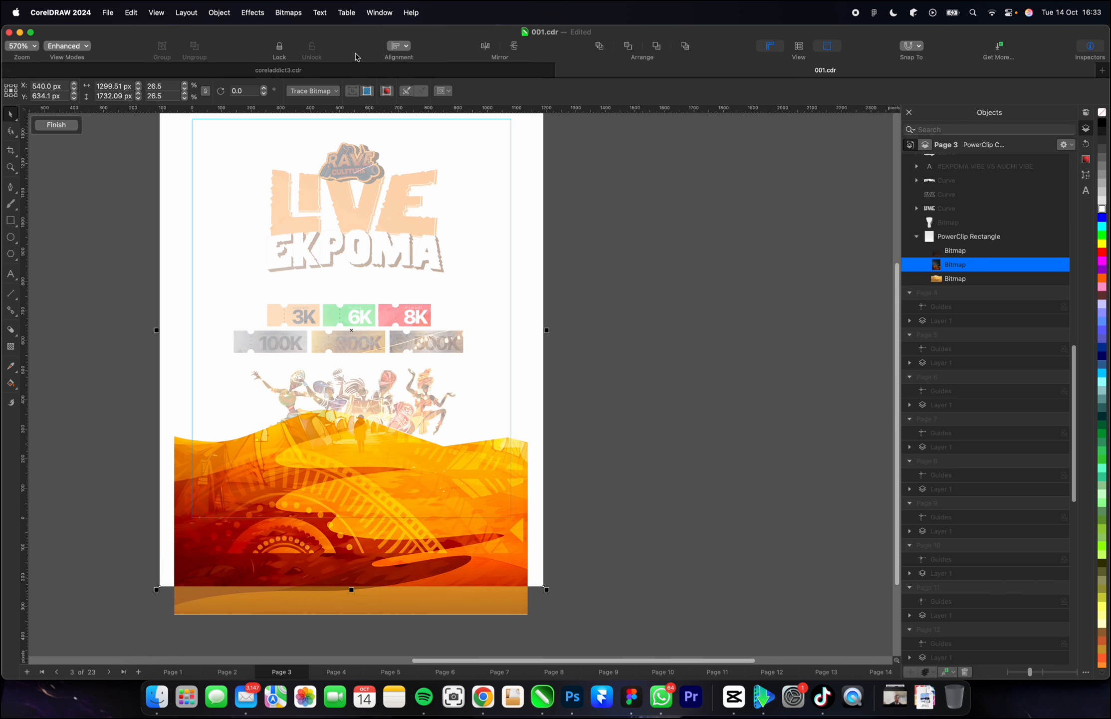
{"action": "left_click", "coordinate": [599, 45]}
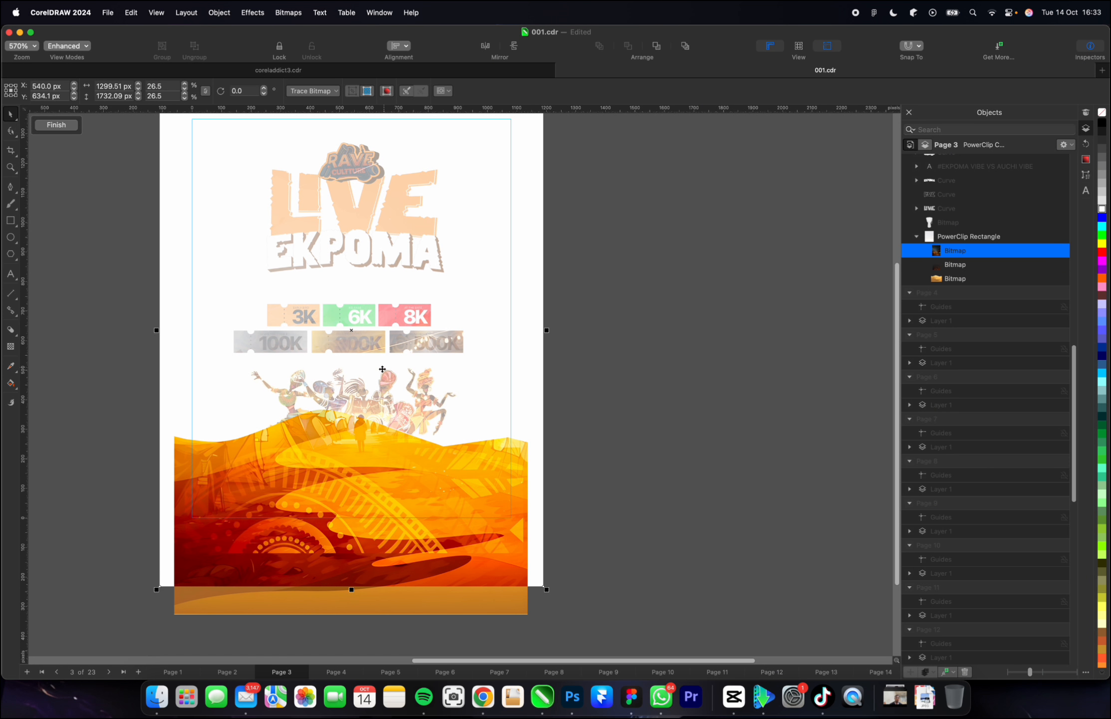
{"action": "left_click", "coordinate": [57, 125]}
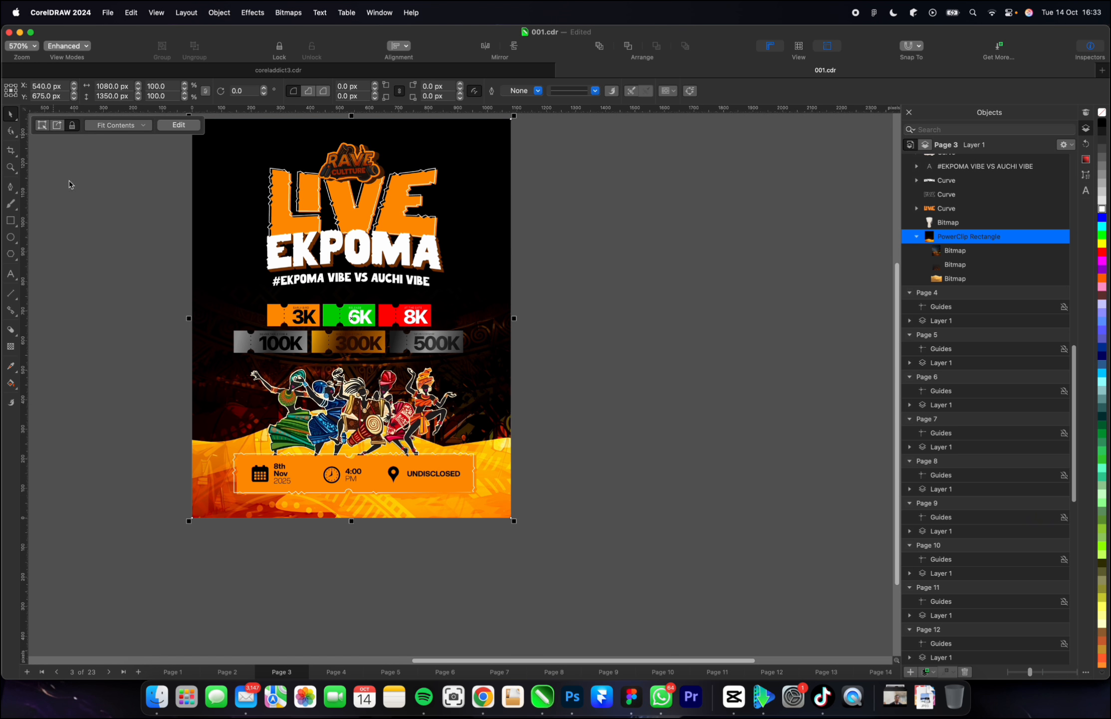
Examine the background PowerClip's layers and the flyer's overall blend, including the dunes behind the event details strip.
{"action": "double_click", "coordinate": [205, 455]}
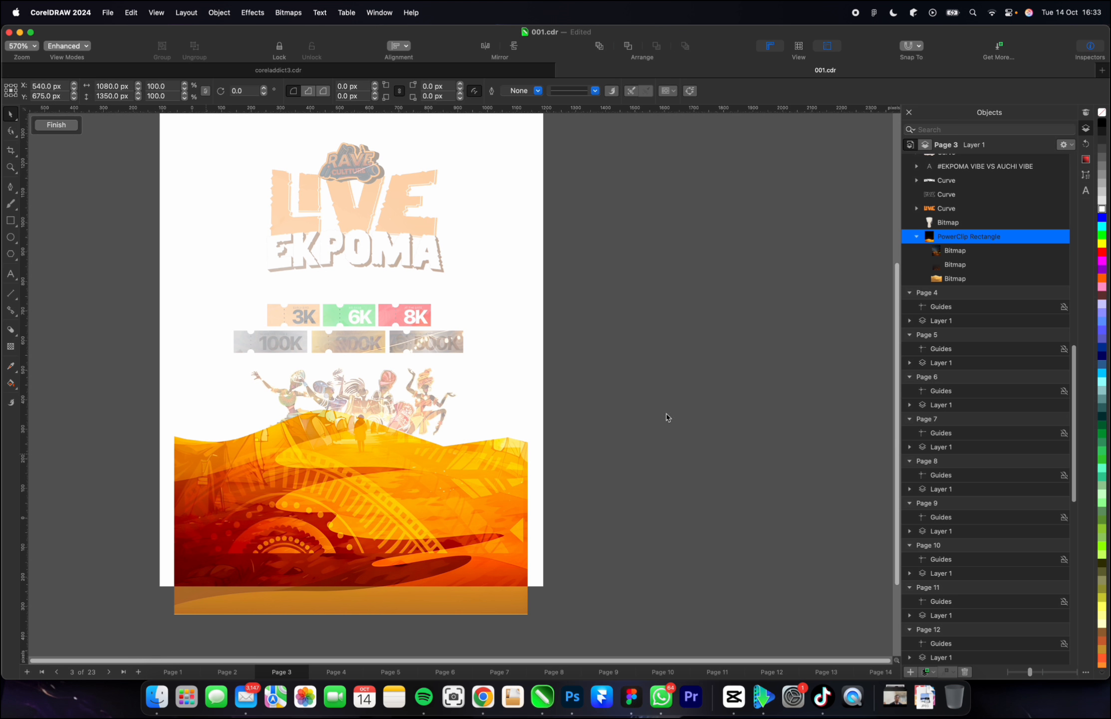
{"action": "left_click", "coordinate": [967, 251]}
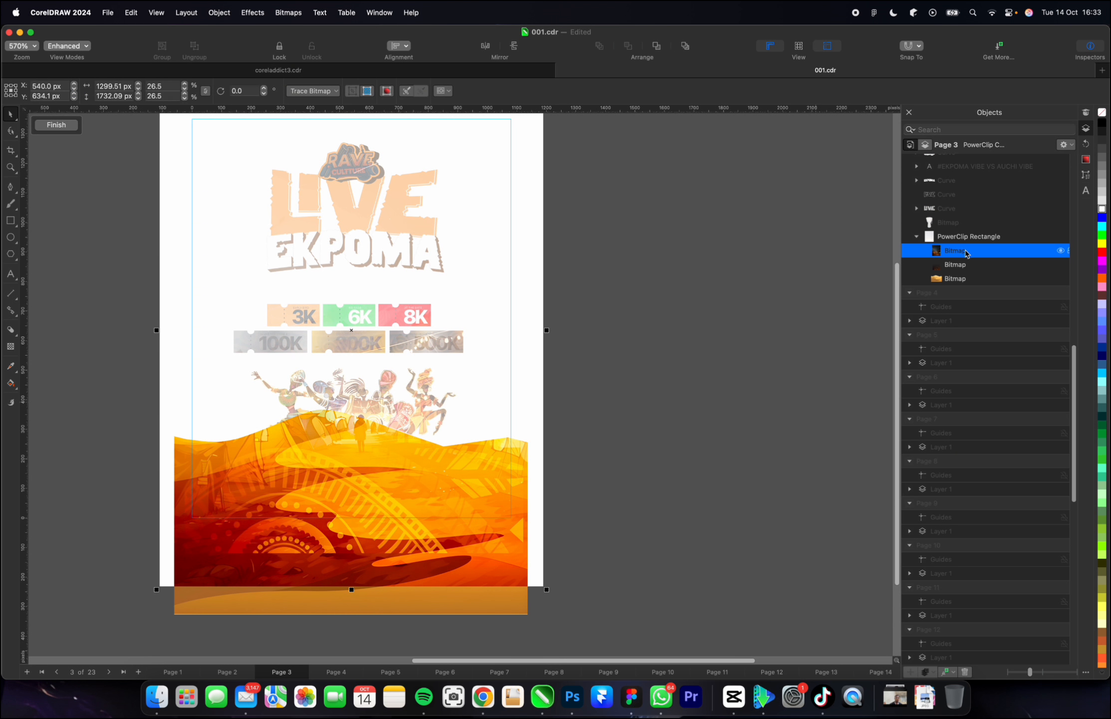
{"action": "scroll", "coordinate": [572, 505], "scroll_direction": "down", "scroll_amount": 1}
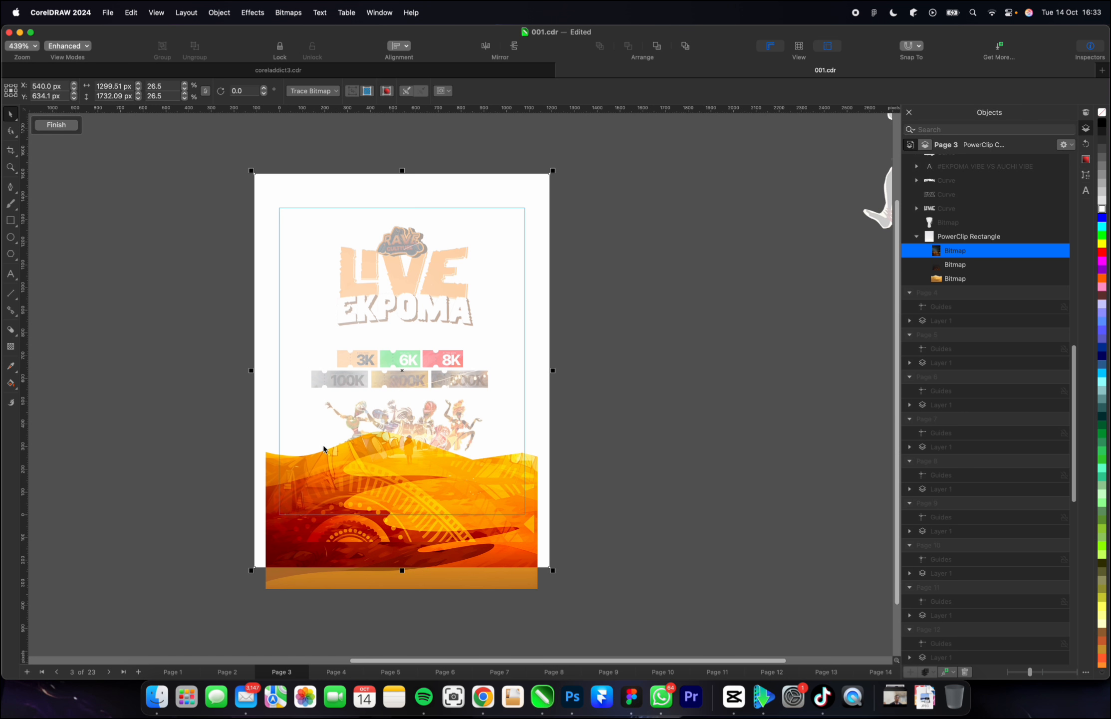
{"action": "scroll", "coordinate": [441, 418], "scroll_direction": "up", "scroll_amount": 2}
{"action": "scroll", "coordinate": [507, 427], "scroll_direction": "down", "scroll_amount": 4}
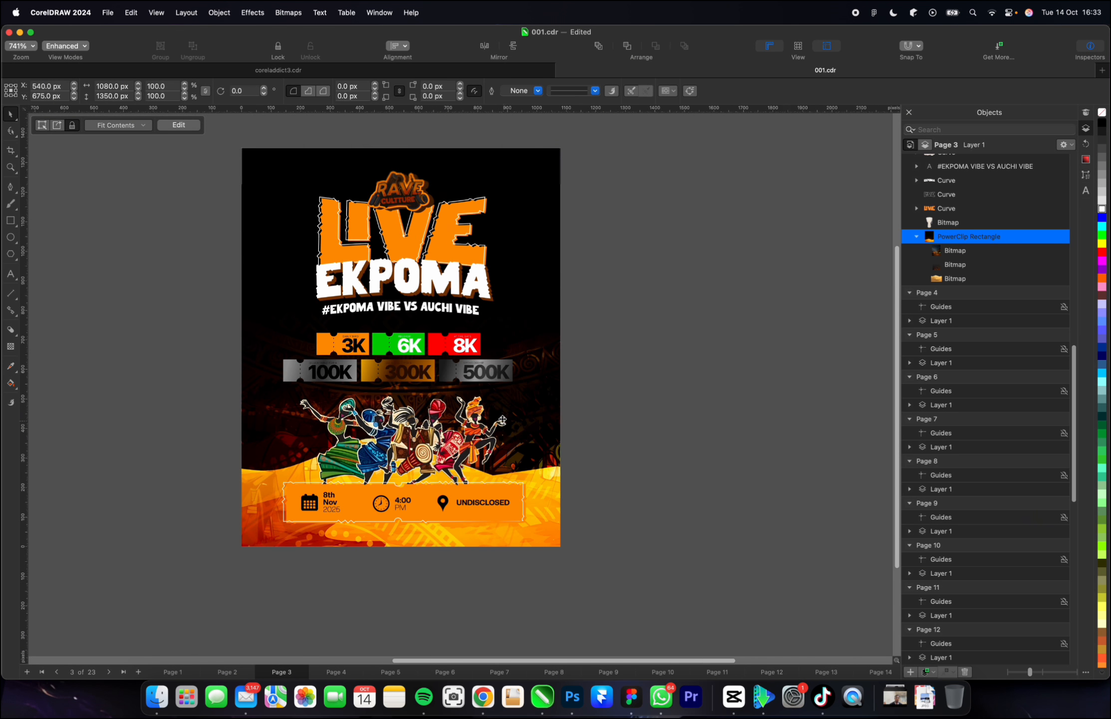
{"action": "scroll", "coordinate": [514, 396], "scroll_direction": "up", "scroll_amount": 2}
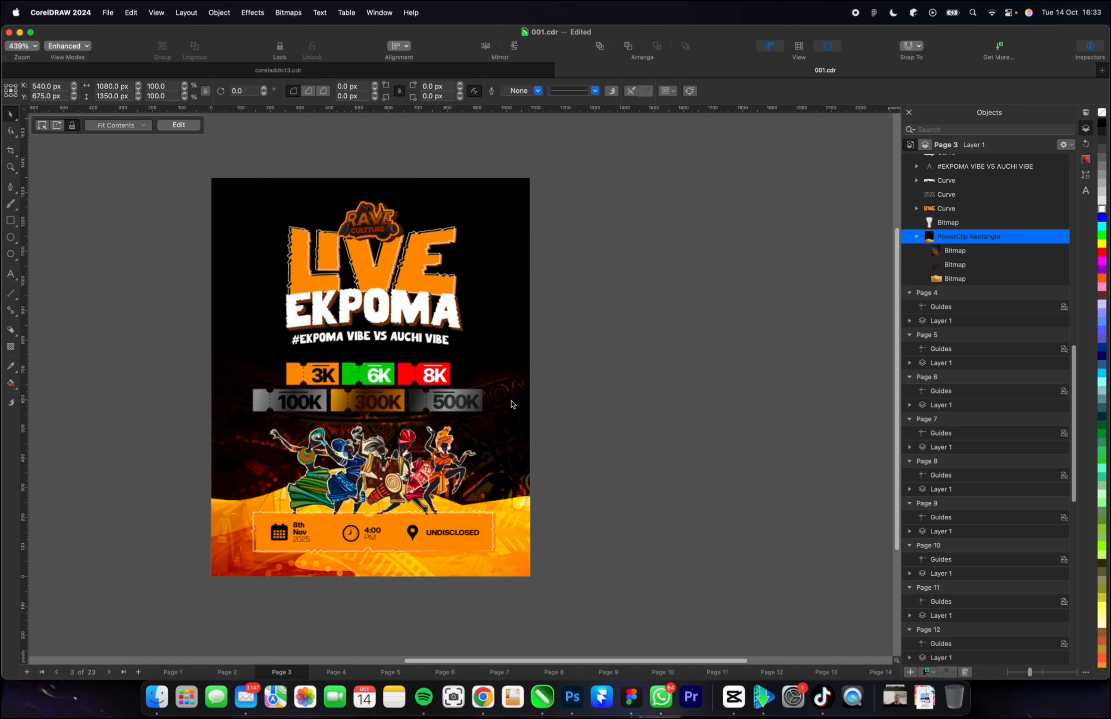
{"action": "scroll", "coordinate": [486, 409], "scroll_direction": "down", "scroll_amount": 2}
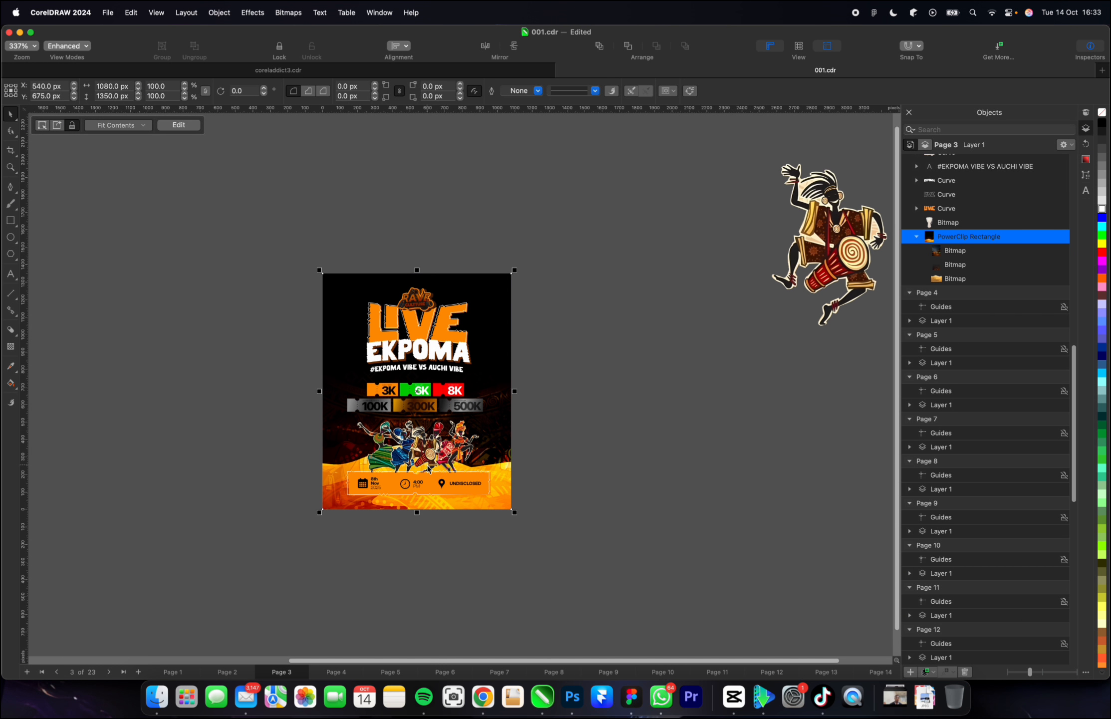
{"action": "scroll", "coordinate": [350, 495], "scroll_direction": "up", "scroll_amount": 4}
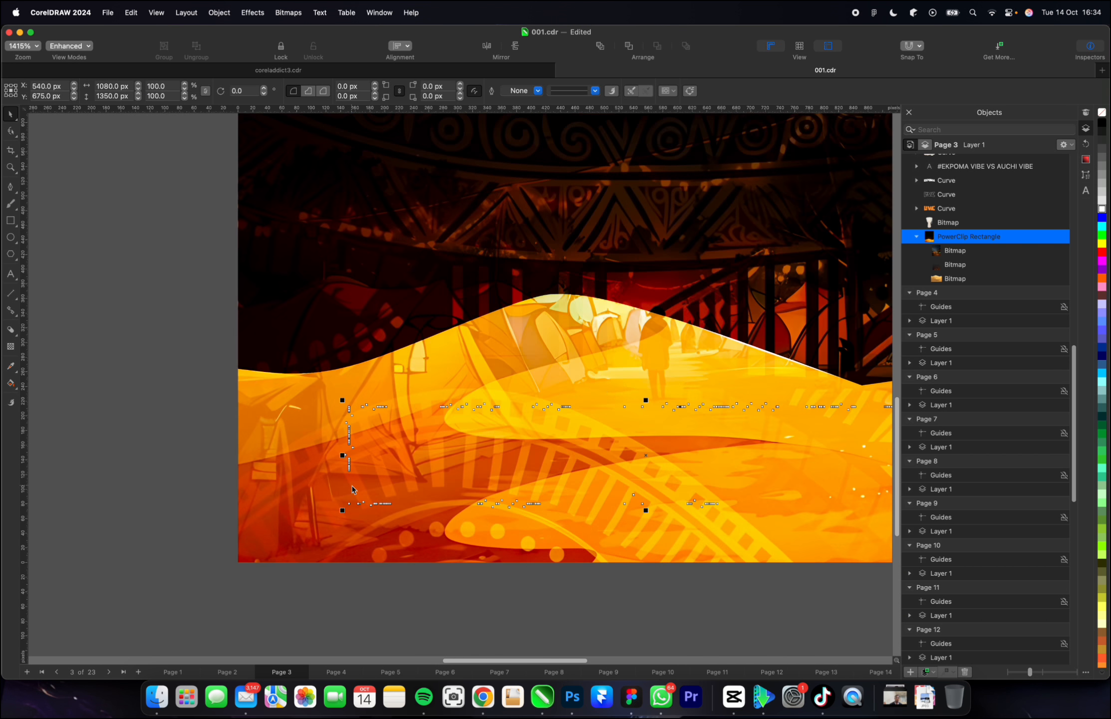
{"action": "scroll", "coordinate": [350, 489], "scroll_direction": "down", "scroll_amount": 1}
{"action": "left_click", "coordinate": [348, 488]}
{"action": "scroll", "coordinate": [345, 486], "scroll_direction": "down", "scroll_amount": 1}
{"action": "scroll", "coordinate": [346, 487], "scroll_direction": "down", "scroll_amount": 10}
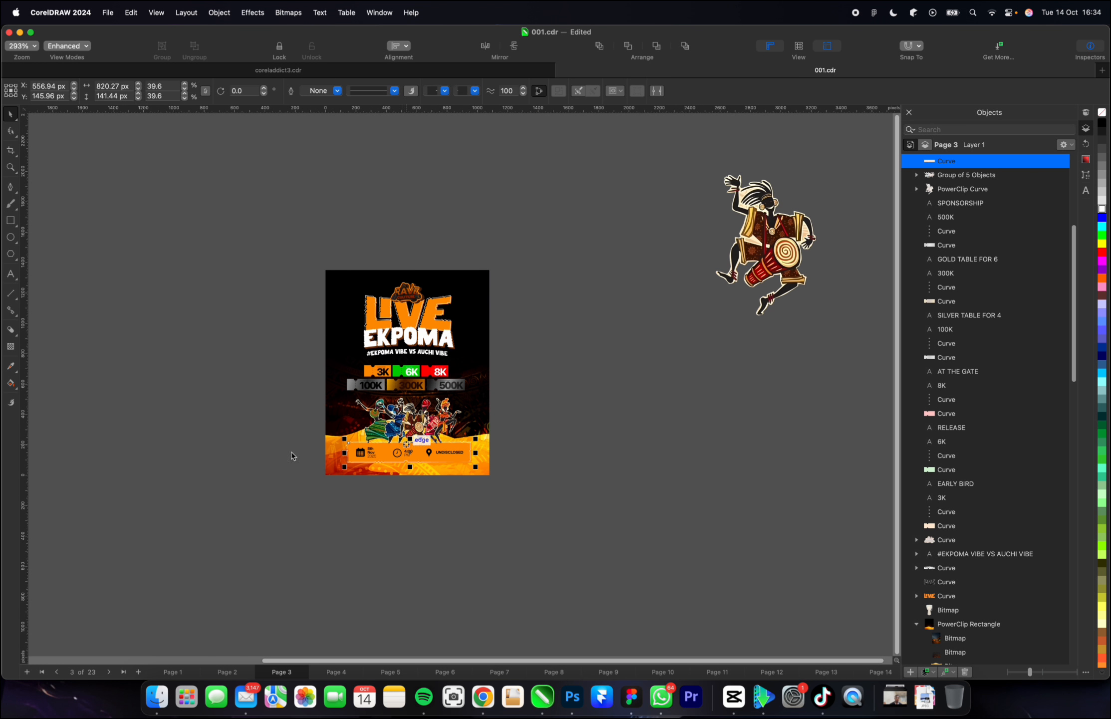
{"action": "scroll", "coordinate": [385, 444], "scroll_direction": "up", "scroll_amount": 1}
{"action": "scroll", "coordinate": [674, 307], "scroll_direction": "down", "scroll_amount": 1}
{"action": "scroll", "coordinate": [528, 420], "scroll_direction": "up", "scroll_amount": 6}
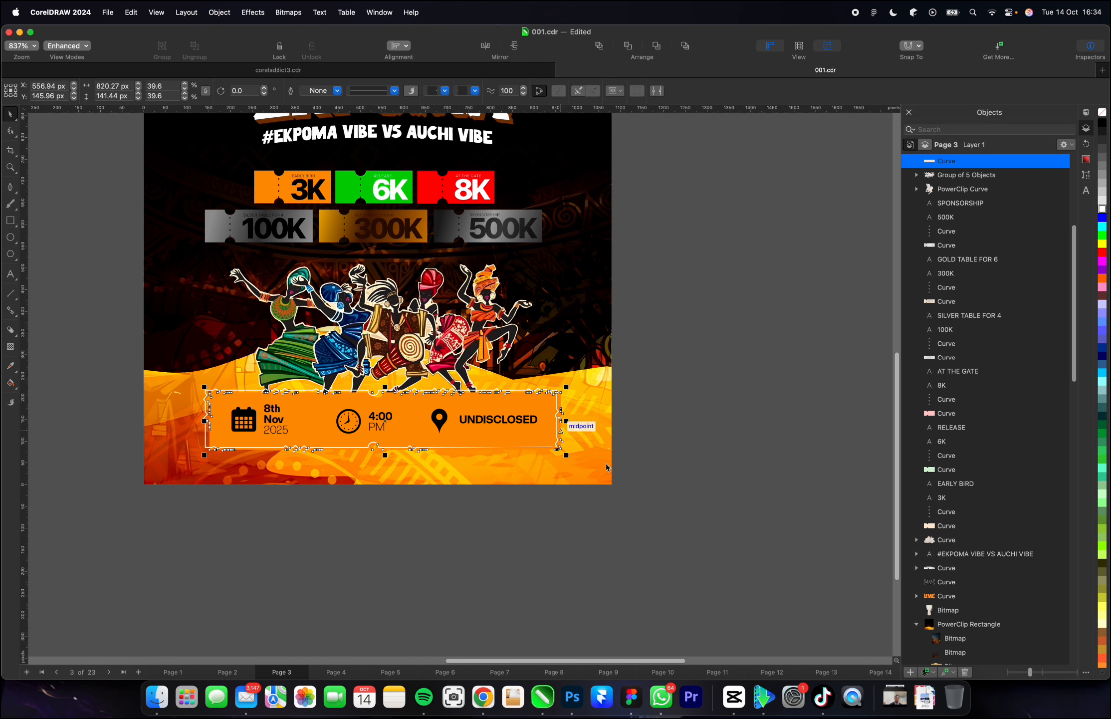
Draw a full-width rectangle about 1080 × 405 px over the lower part of the flyer, ending at its bottom edge.
{"action": "left_click", "coordinate": [587, 438]}
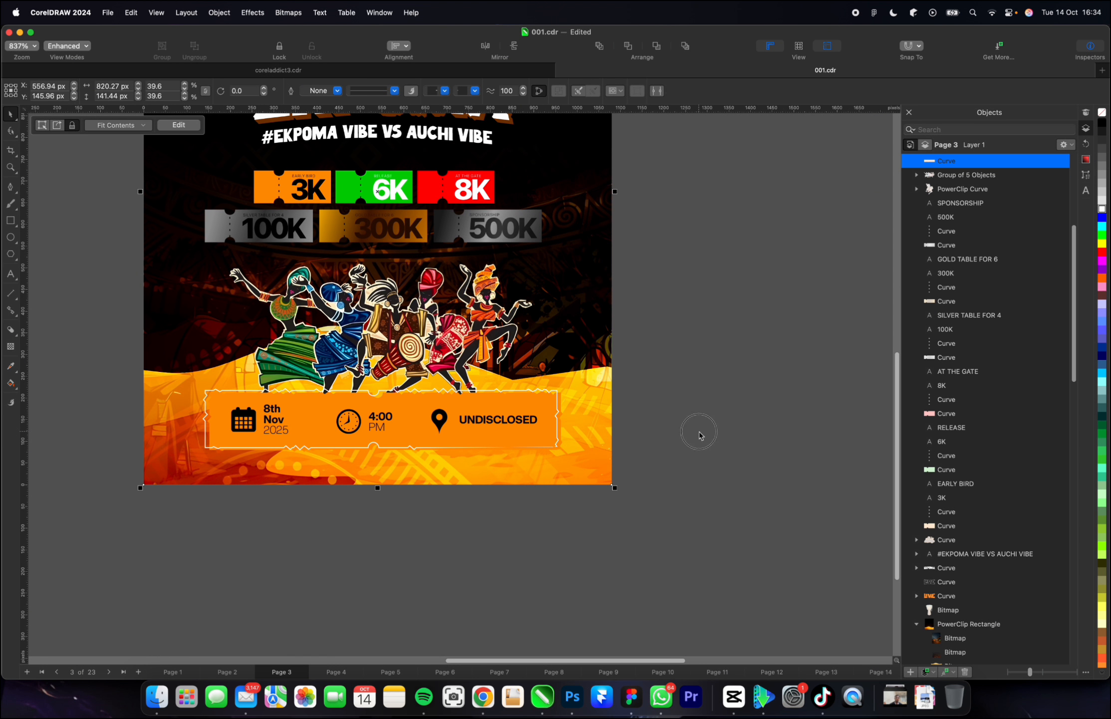
{"action": "left_click", "coordinate": [699, 431]}
{"action": "left_click", "coordinate": [11, 220]}
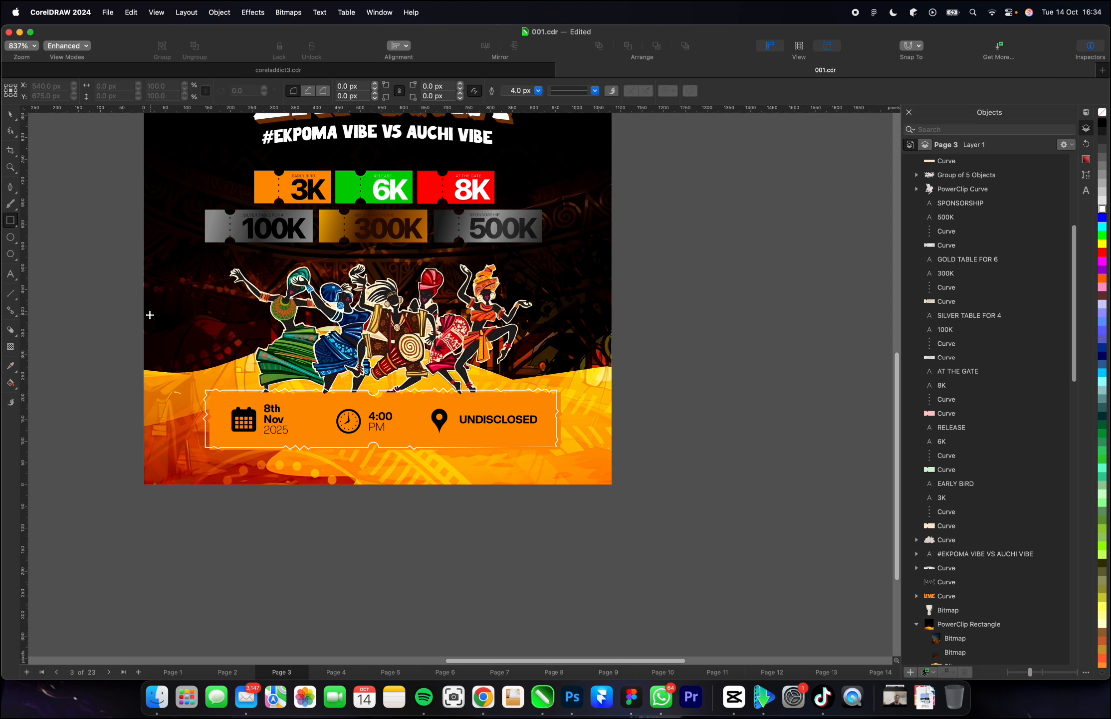
{"action": "left_click_drag", "start_coordinate": [143, 308], "coordinate": [612, 484]}
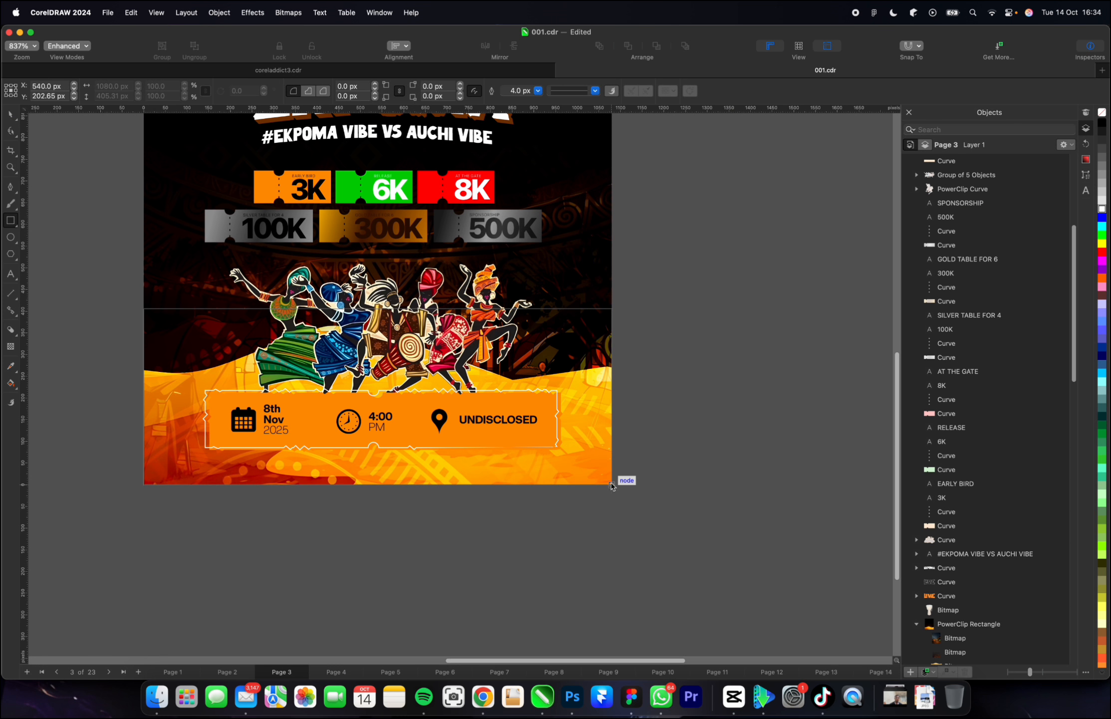
Fill the full-width rectangle over the flyer's lower part with black and remove its outline.
{"action": "left_click", "coordinate": [1102, 125]}
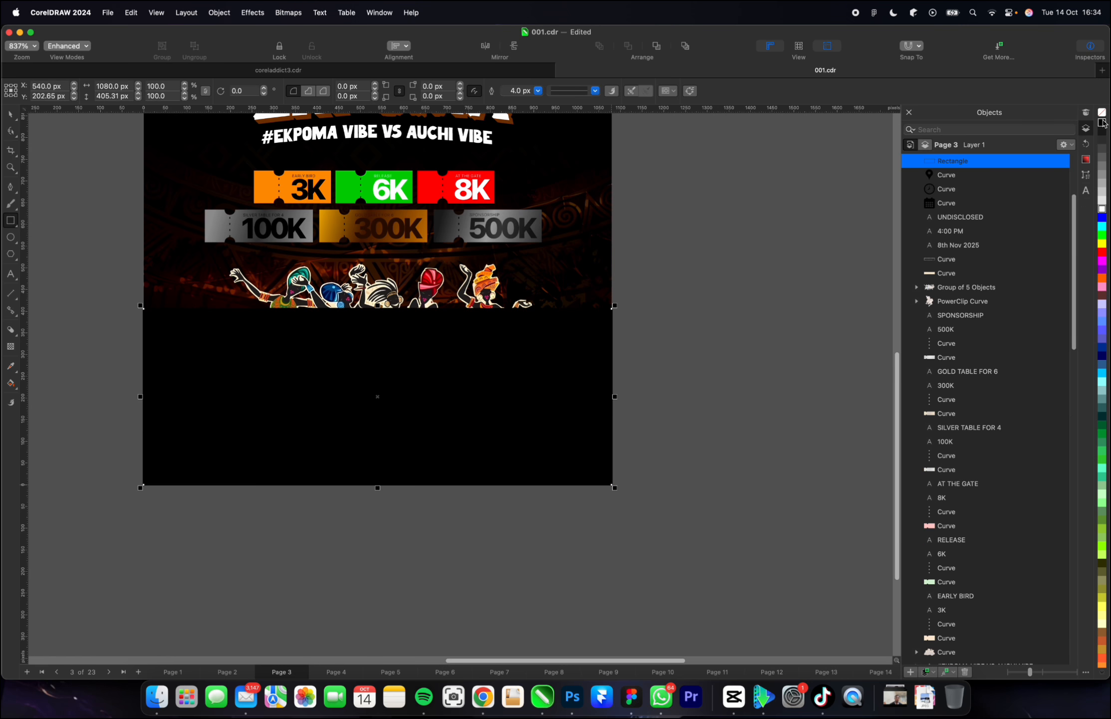
{"action": "right_click", "coordinate": [1104, 115]}
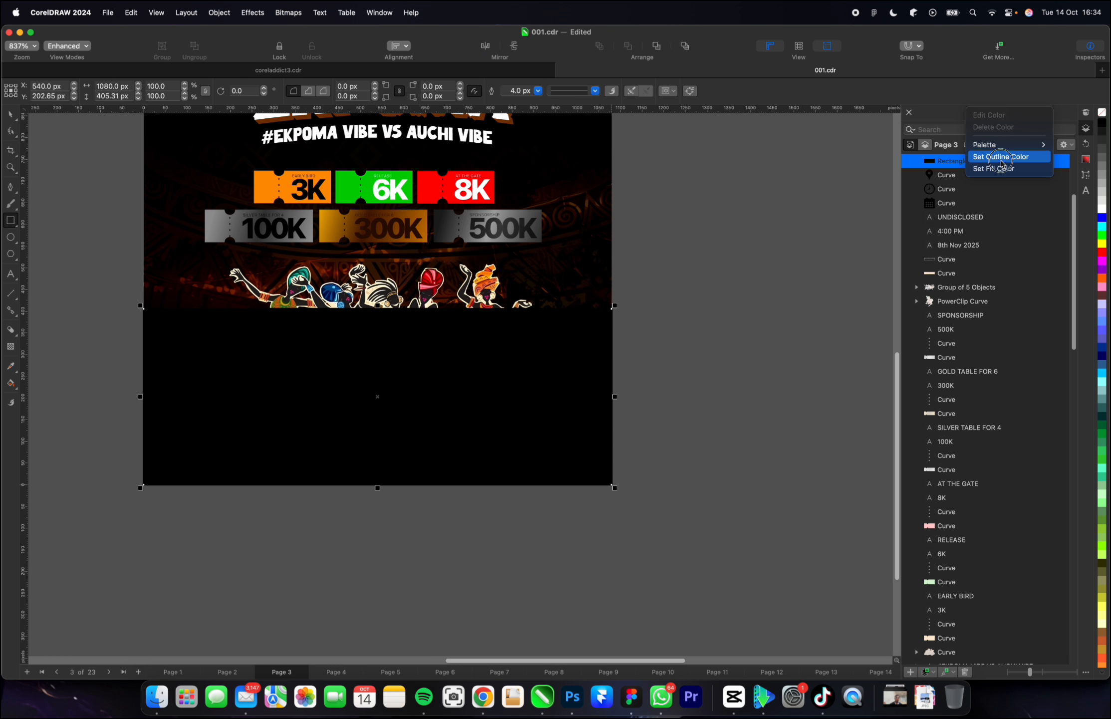
{"action": "left_click", "coordinate": [1003, 154]}
Give the black rectangle a linear gradient transparency that starts dark just below the flyer's bottom edge and fades out upward around the dancers' feet.
{"action": "left_click", "coordinate": [10, 346]}
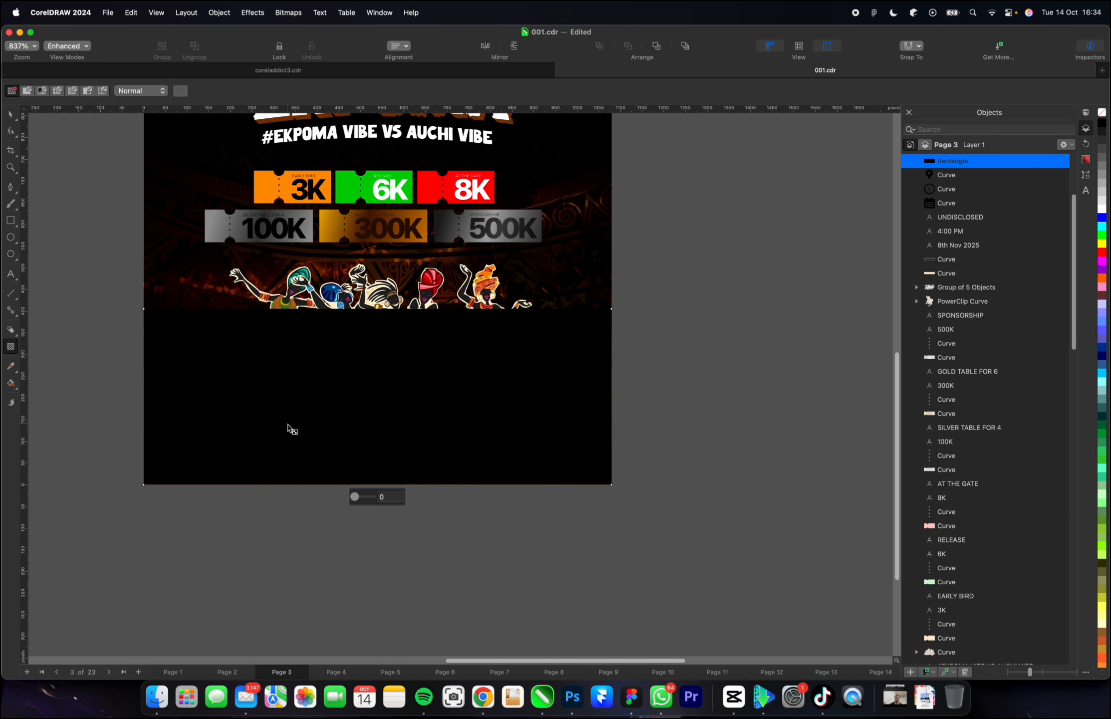
{"action": "left_click_drag", "start_coordinate": [294, 452], "coordinate": [293, 367]}
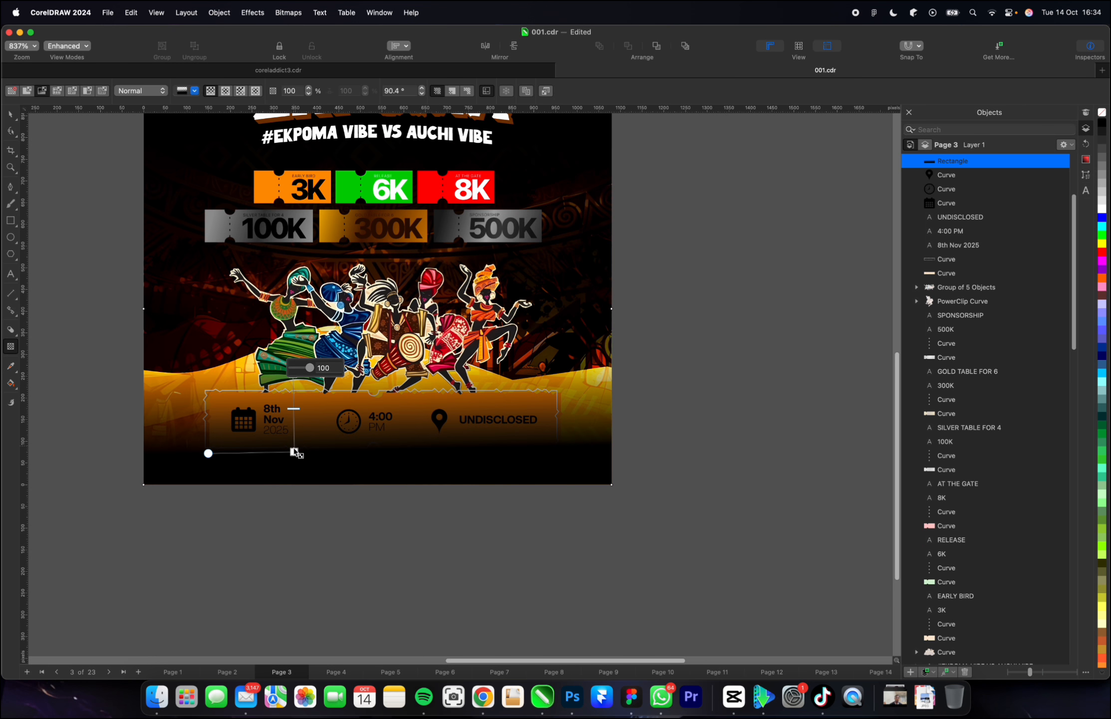
{"action": "left_click_drag", "start_coordinate": [294, 451], "coordinate": [285, 514]}
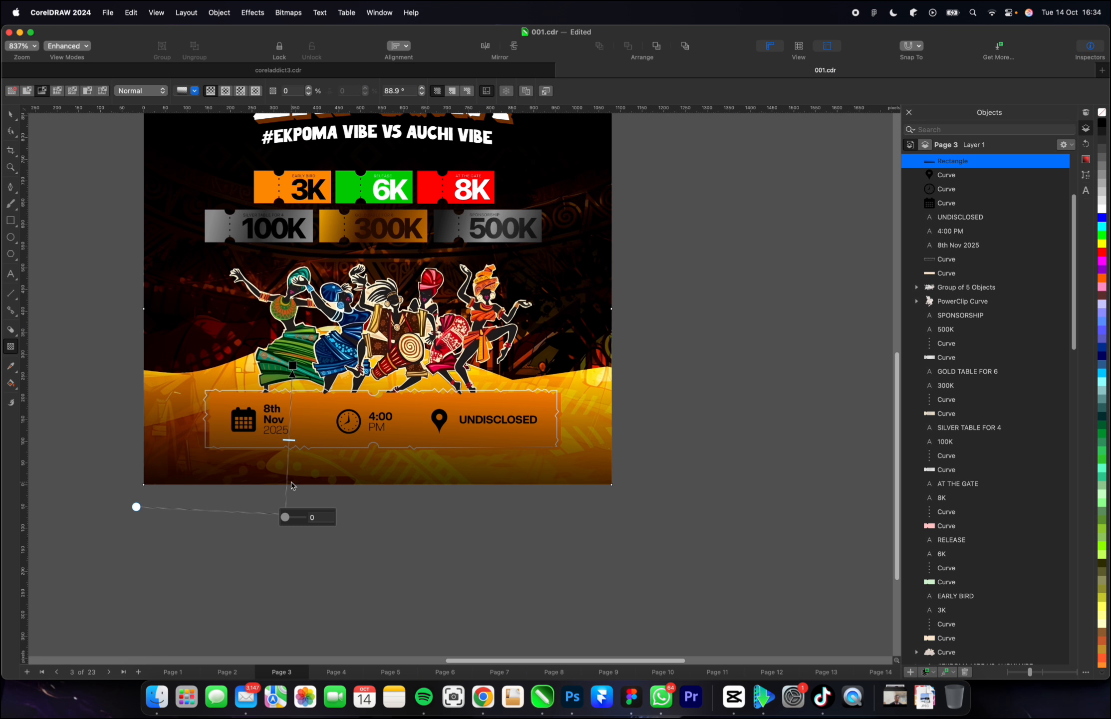
{"action": "left_click_drag", "start_coordinate": [292, 366], "coordinate": [287, 360]}
{"action": "left_click_drag", "start_coordinate": [285, 514], "coordinate": [285, 496]}
{"action": "key", "text": "space"}
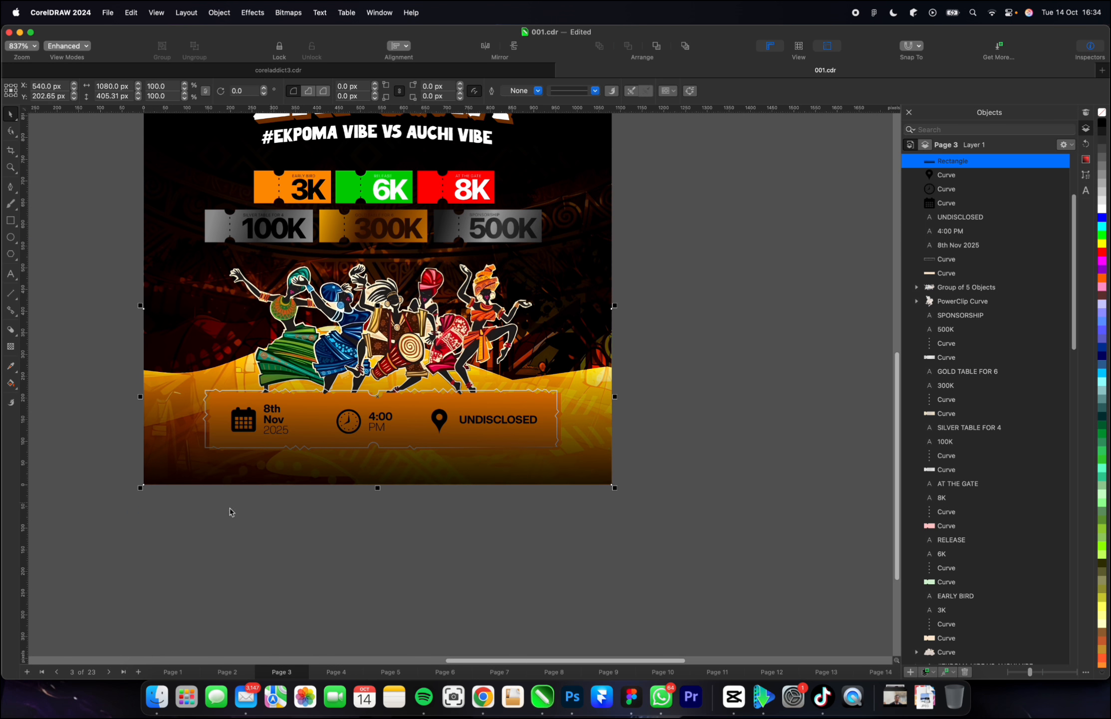
Bring the orange event details strip with its icons and texts to the front, above the black fade.
{"action": "left_click_drag", "start_coordinate": [123, 537], "coordinate": [641, 358]}
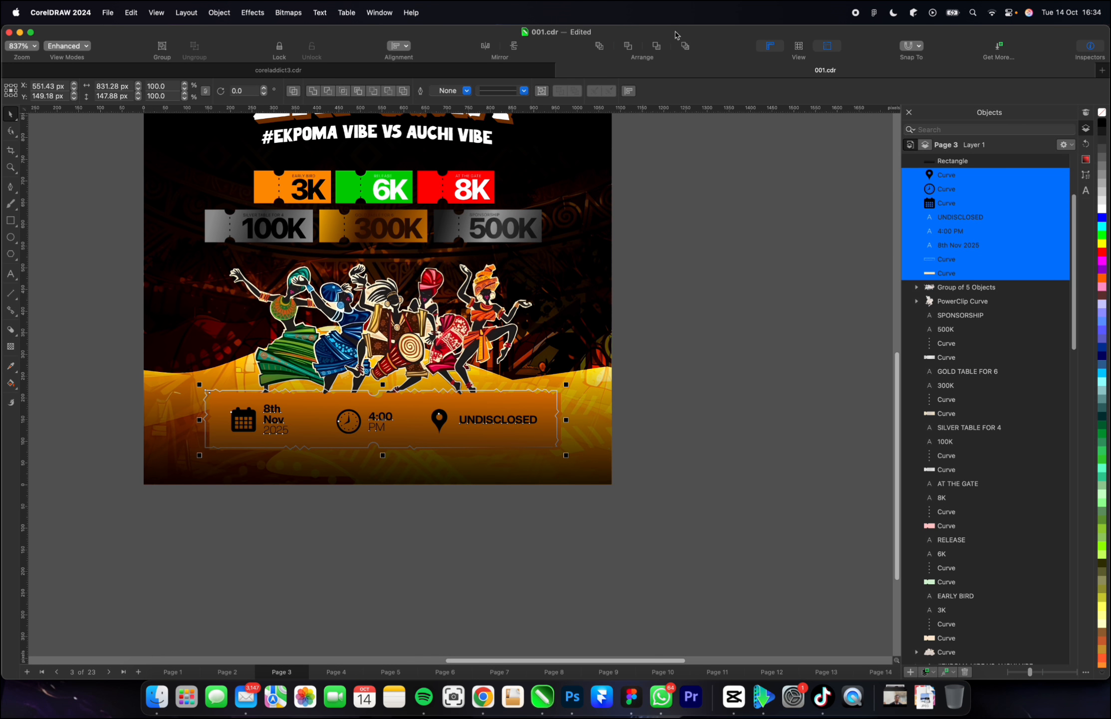
{"action": "left_click", "coordinate": [601, 48]}
{"action": "left_click", "coordinate": [675, 265]}
{"action": "scroll", "coordinate": [374, 440], "scroll_direction": "down", "scroll_amount": 2}
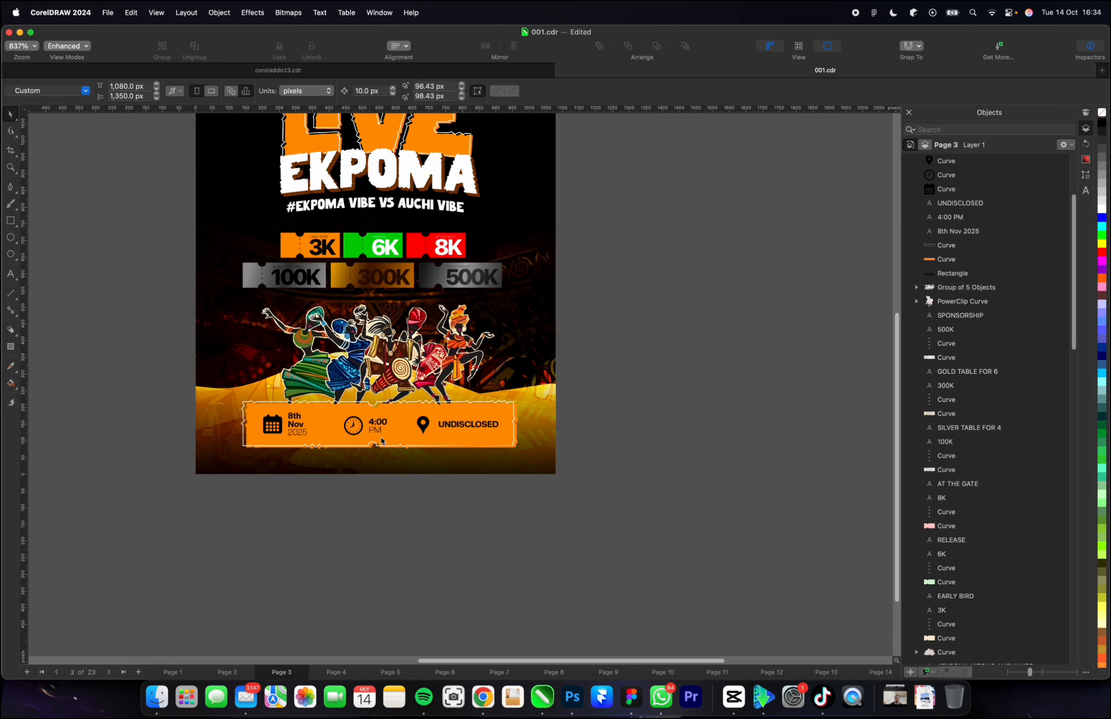
Stretch the black fade rectangle upward to a height of about 472 px, keeping its bottom edge in place.
{"action": "scroll", "coordinate": [454, 410], "scroll_direction": "up", "scroll_amount": 1}
{"action": "left_click", "coordinate": [497, 405]}
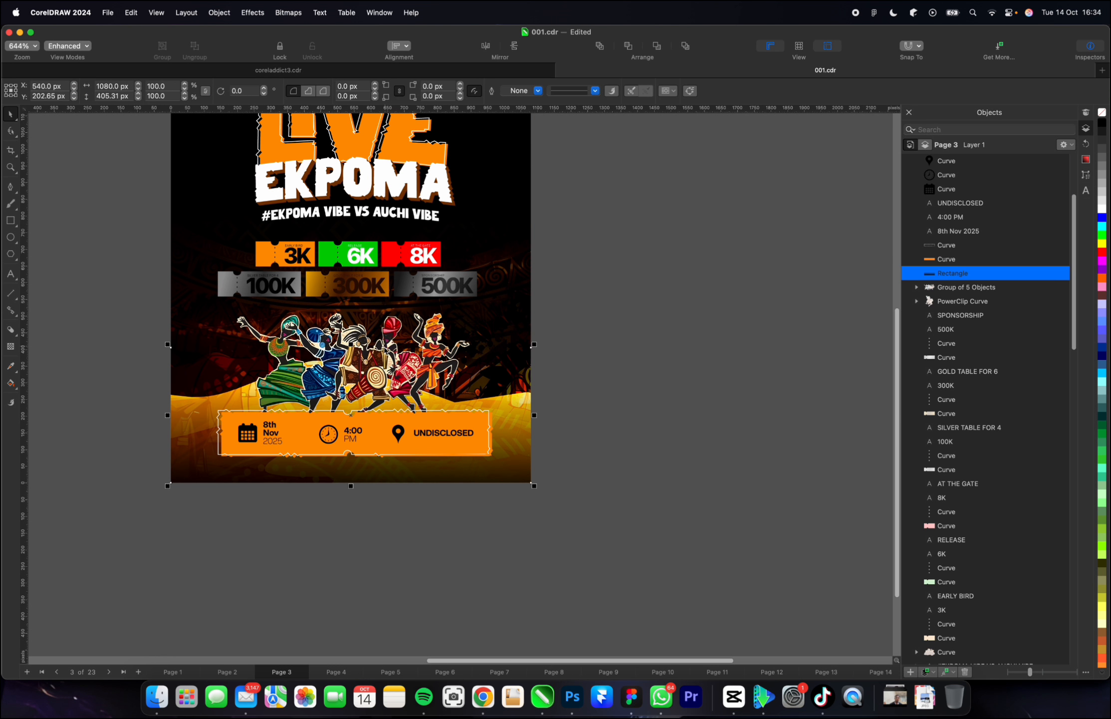
{"action": "left_click_drag", "start_coordinate": [351, 344], "coordinate": [351, 322]}
{"action": "scroll", "coordinate": [369, 392], "scroll_direction": "down", "scroll_amount": 1}
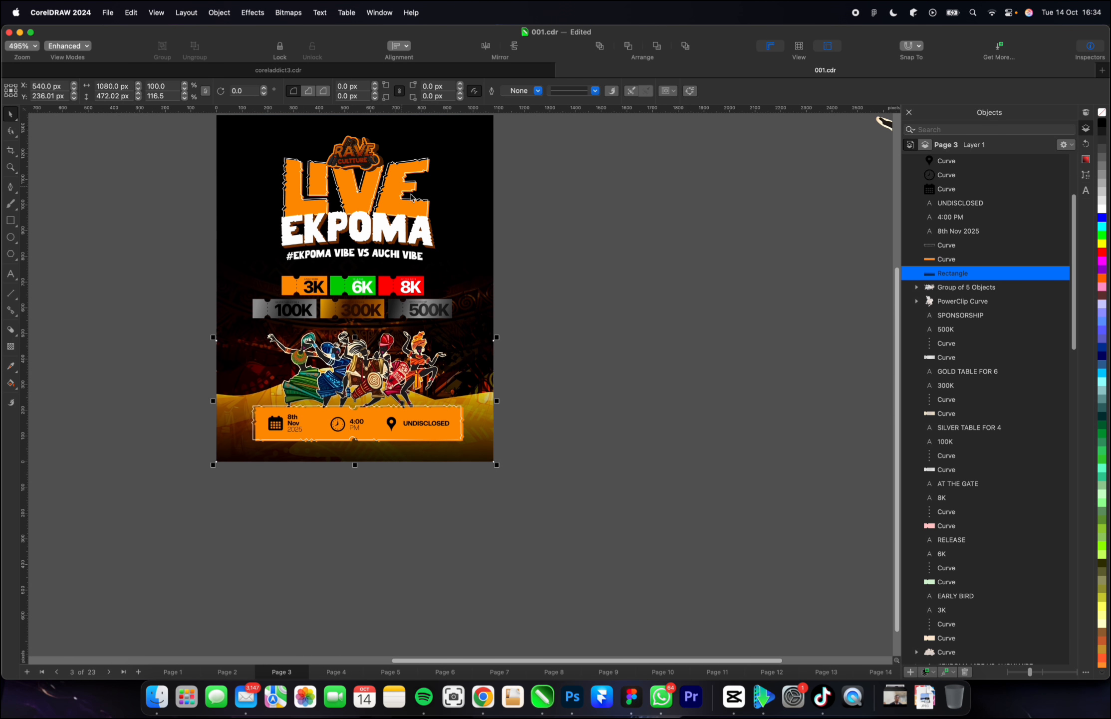
{"action": "scroll", "coordinate": [462, 436], "scroll_direction": "down", "scroll_amount": 2}
{"action": "scroll", "coordinate": [419, 278], "scroll_direction": "up", "scroll_amount": 2}
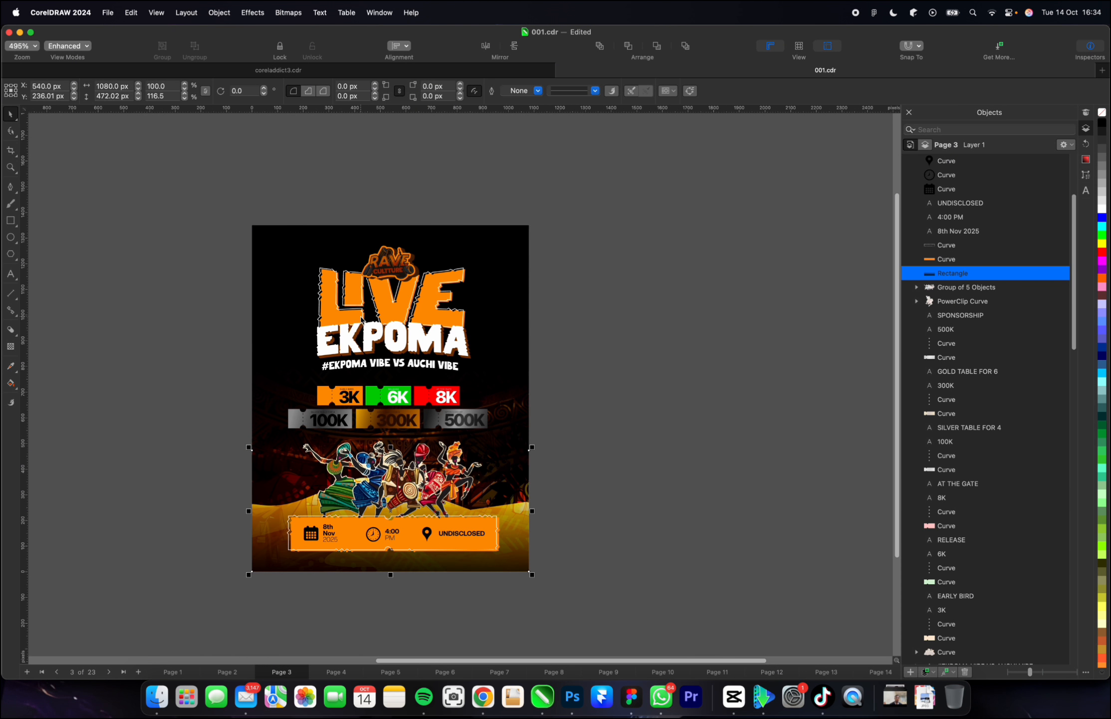
Move the drum image over the flyer's upper-right area, scale it to about 14% and rotate it about 16°.
{"action": "scroll", "coordinate": [510, 313], "scroll_direction": "down", "scroll_amount": 2}
{"action": "left_click_drag", "start_coordinate": [71, 340], "coordinate": [332, 282]}
{"action": "scroll", "coordinate": [332, 283], "scroll_direction": "up", "scroll_amount": 2}
{"action": "left_click", "coordinate": [357, 227]}
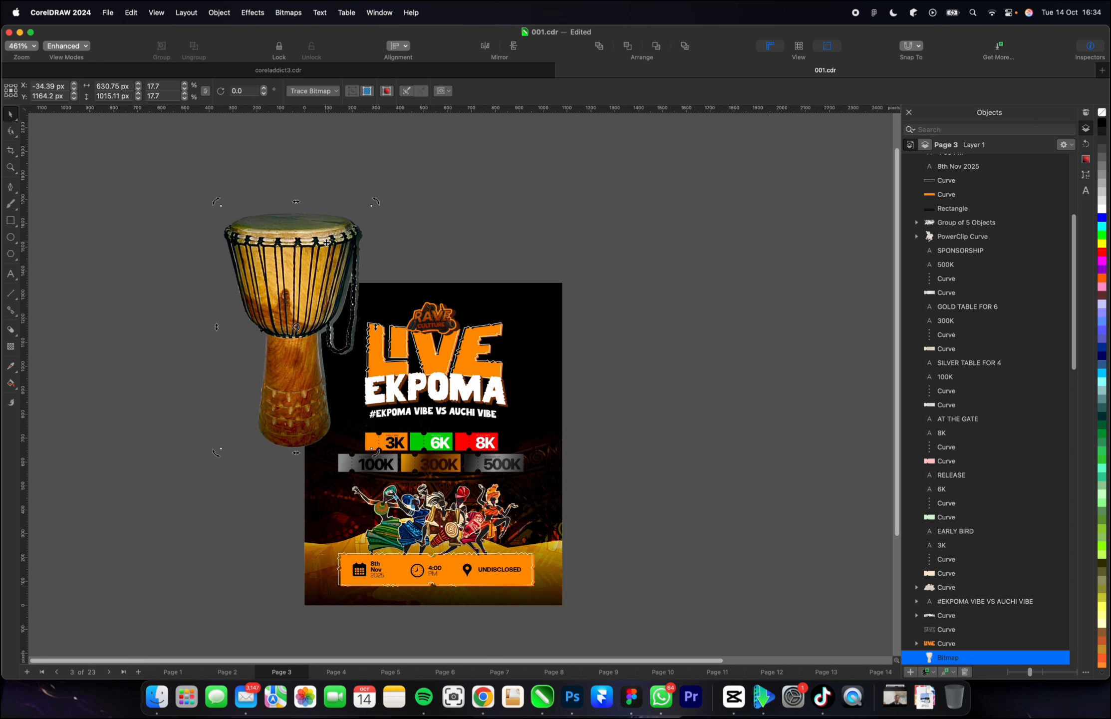
{"action": "mouse_move", "coordinate": [329, 233]}
{"action": "left_mouse_down"}
{"action": "mouse_move", "coordinate": [341, 243]}
{"action": "mouse_move", "coordinate": [370, 232]}
{"action": "mouse_move", "coordinate": [355, 263]}
{"action": "mouse_move", "coordinate": [325, 251]}
{"action": "left_mouse_up"}
{"action": "left_click", "coordinate": [352, 249]}
{"action": "left_click", "coordinate": [356, 274]}
{"action": "left_click_drag", "start_coordinate": [301, 327], "coordinate": [544, 305]}
{"action": "left_click", "coordinate": [527, 296]}
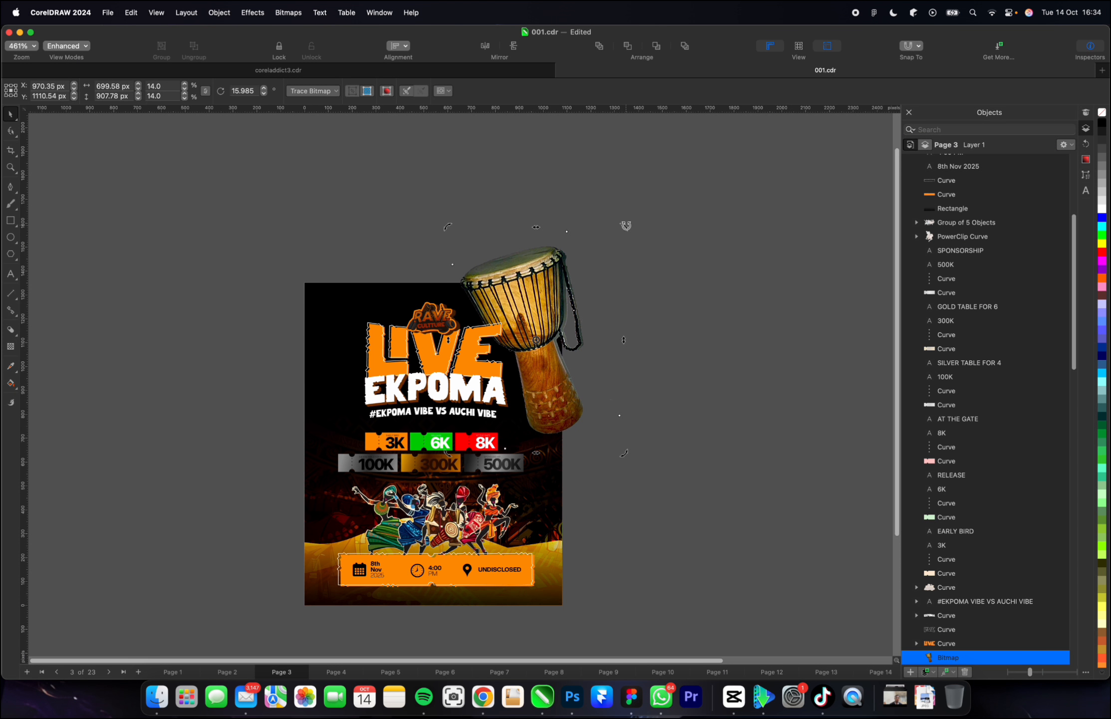
Rotate the drum to about 340°, scale it to about 11.6% and place it across the flyer's upper-right edge beside the title.
{"action": "left_click_drag", "start_coordinate": [627, 229], "coordinate": [656, 298]}
{"action": "left_click", "coordinate": [548, 284]}
{"action": "mouse_move", "coordinate": [629, 226]}
{"action": "left_mouse_down"}
{"action": "mouse_move", "coordinate": [607, 245]}
{"action": "mouse_move", "coordinate": [625, 224]}
{"action": "mouse_move", "coordinate": [619, 237]}
{"action": "left_mouse_up"}
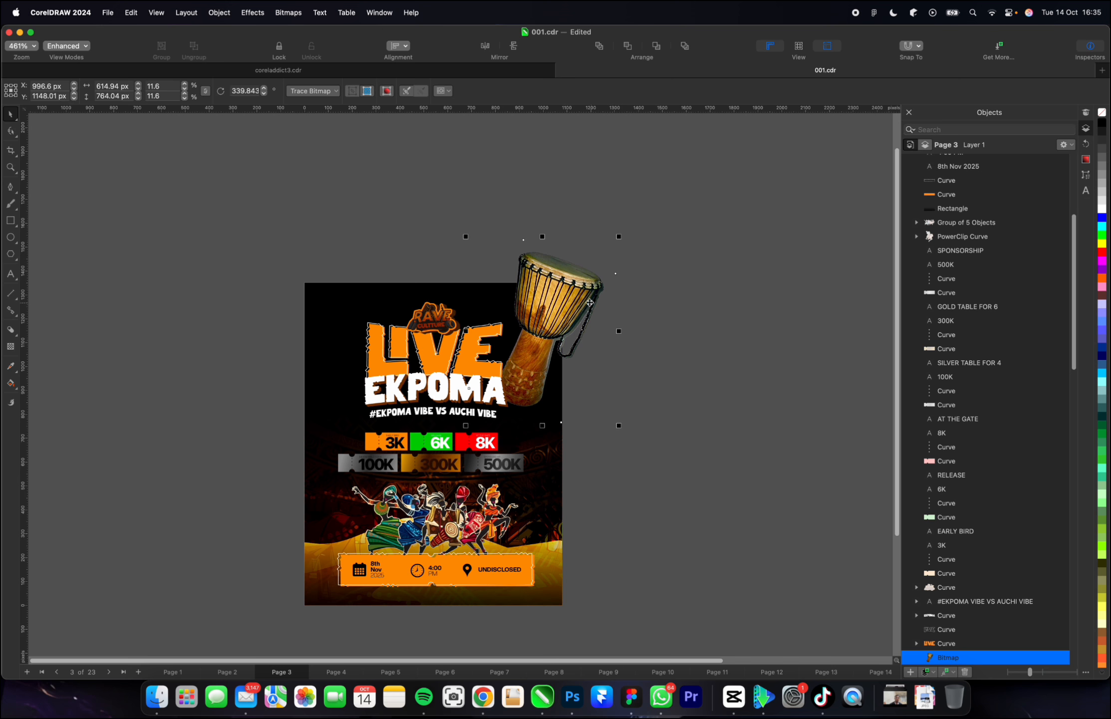
{"action": "left_click_drag", "start_coordinate": [589, 301], "coordinate": [590, 313]}
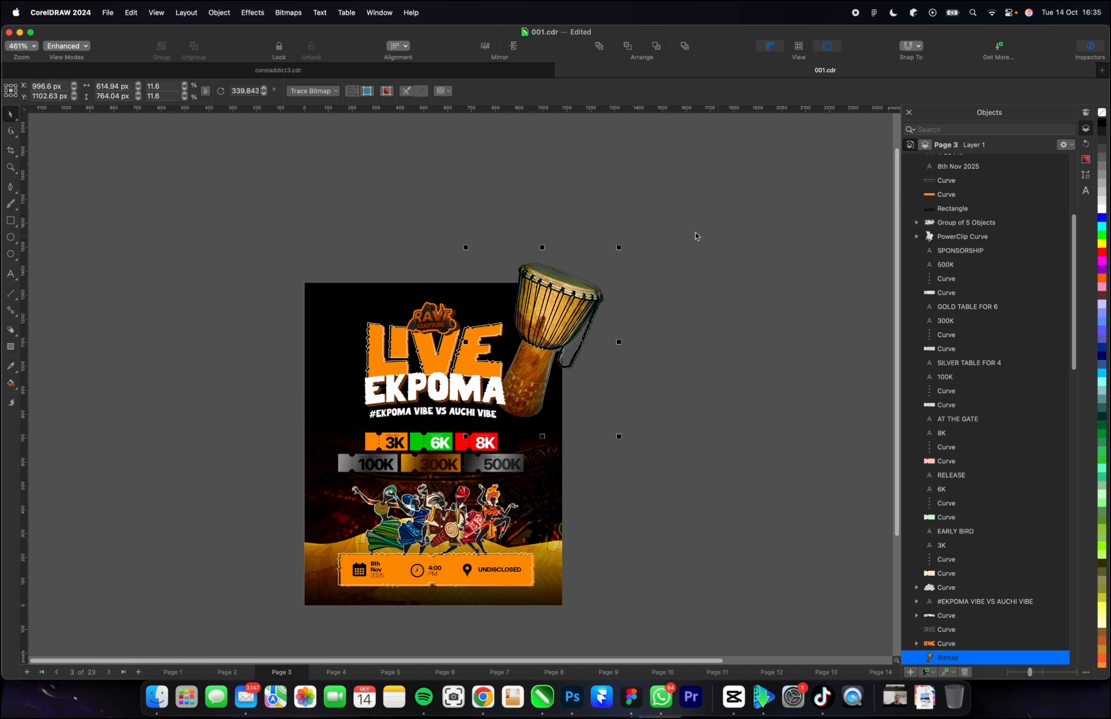
Apply a Motion Blur effect to the drum with distance 59 and direction 0°.
{"action": "left_click", "coordinate": [253, 12]}
{"action": "mouse_move", "coordinate": [273, 92]}
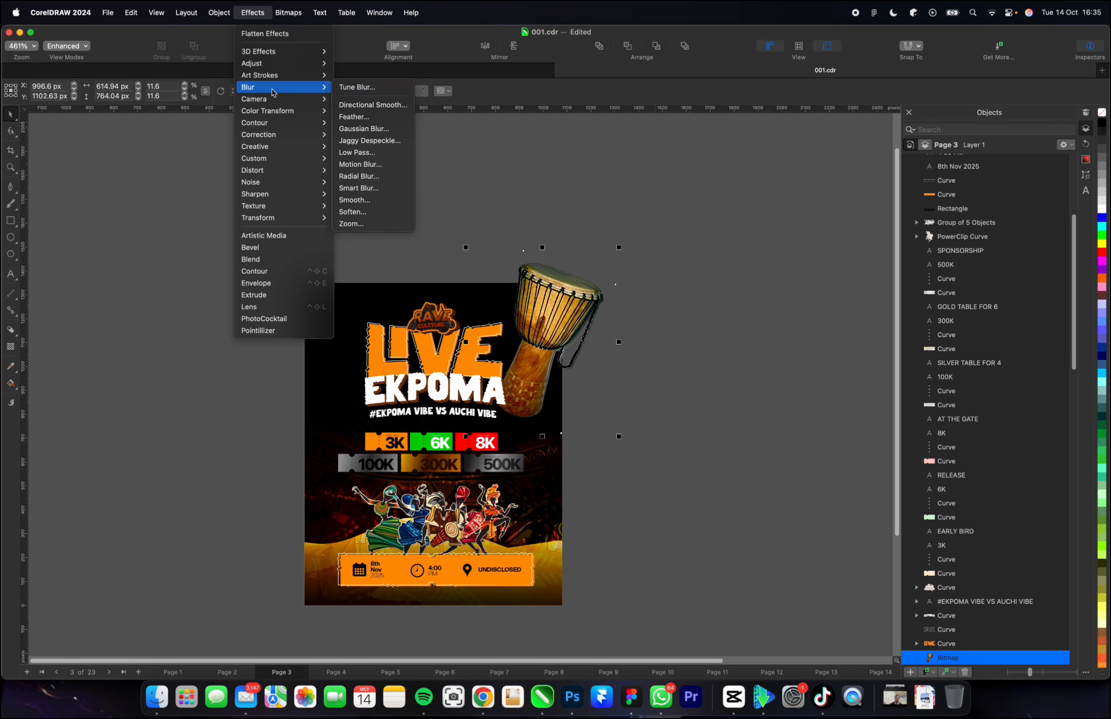
{"action": "left_click", "coordinate": [360, 164]}
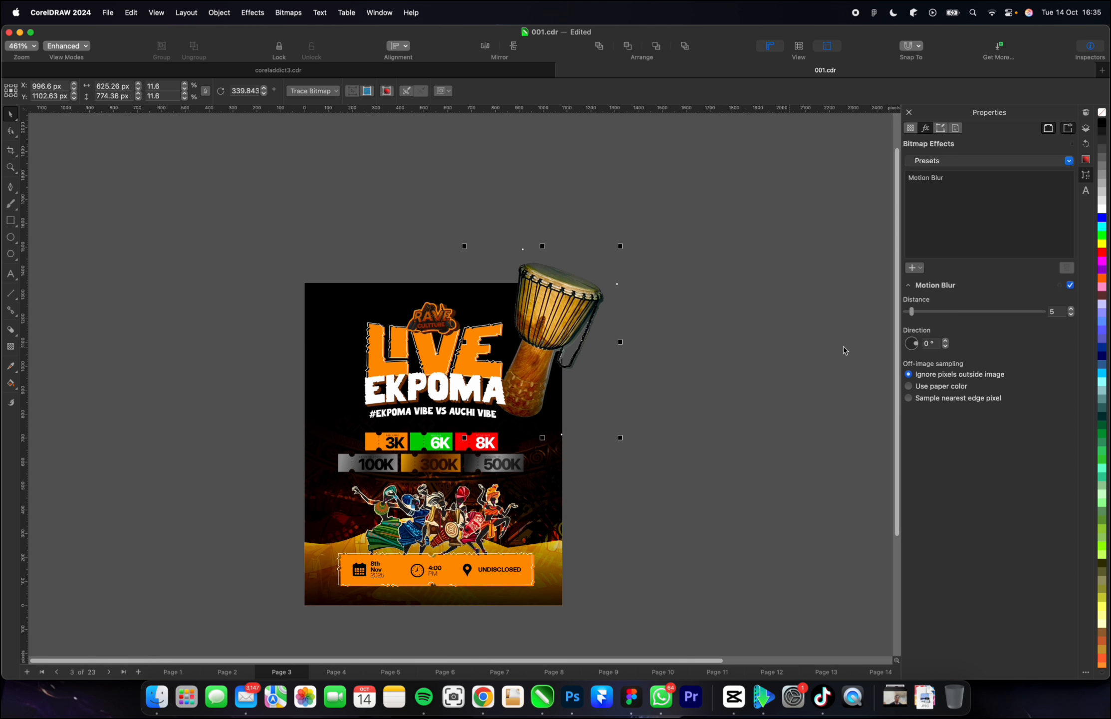
{"action": "left_click", "coordinate": [969, 311]}
{"action": "left_click_drag", "start_coordinate": [968, 311], "coordinate": [951, 313]}
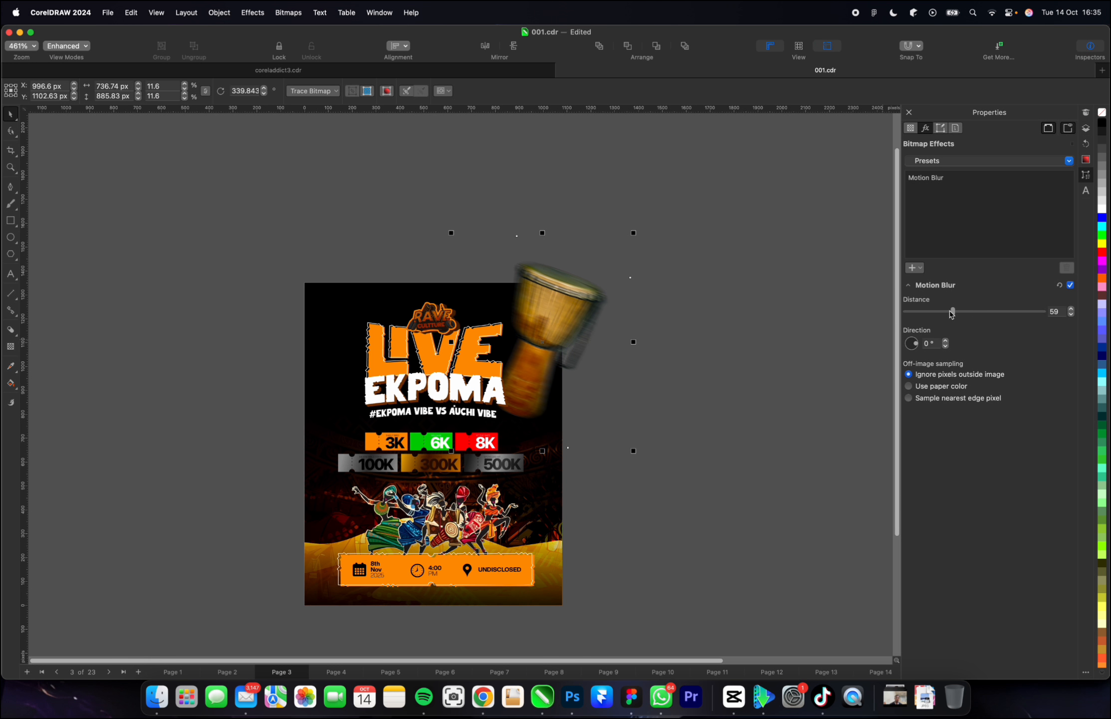
Fade out the lower part of the drum with a linear gradient transparency running up to the base of its bowl.
{"action": "left_click", "coordinate": [10, 346]}
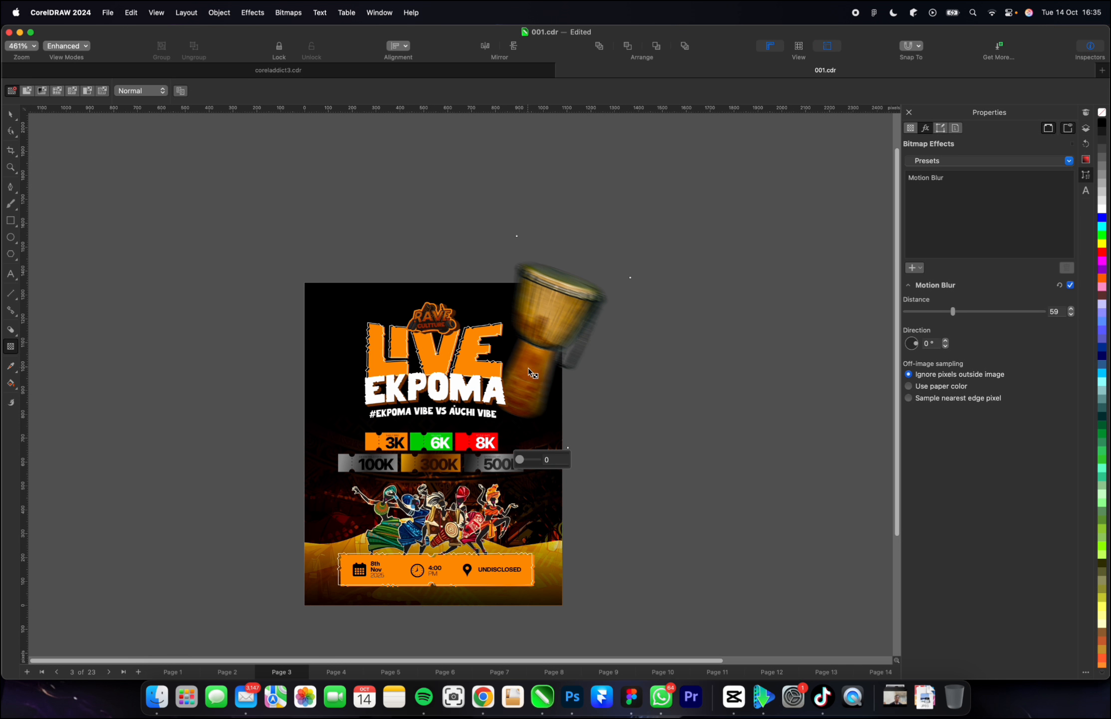
{"action": "left_click_drag", "start_coordinate": [523, 386], "coordinate": [542, 339]}
{"action": "left_click_drag", "start_coordinate": [517, 404], "coordinate": [520, 395]}
{"action": "left_click_drag", "start_coordinate": [543, 339], "coordinate": [552, 325]}
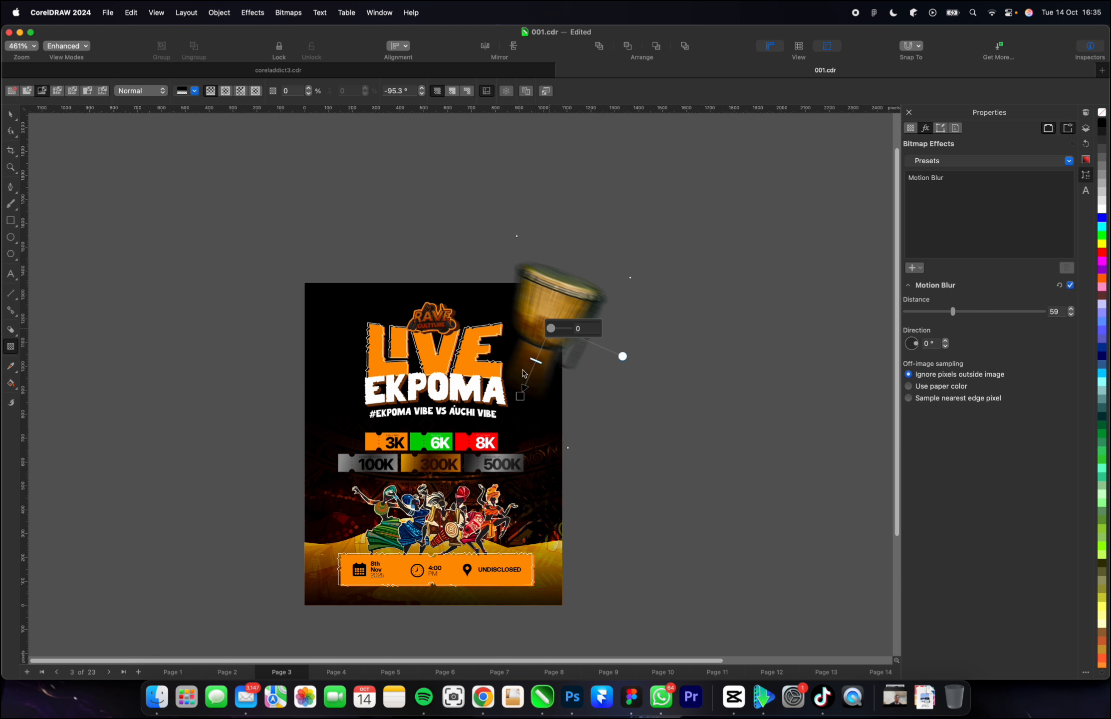
{"action": "key", "text": "v"}
{"action": "right_click", "coordinate": [553, 312]}
{"action": "left_click", "coordinate": [551, 313]}
{"action": "key", "text": "space"}
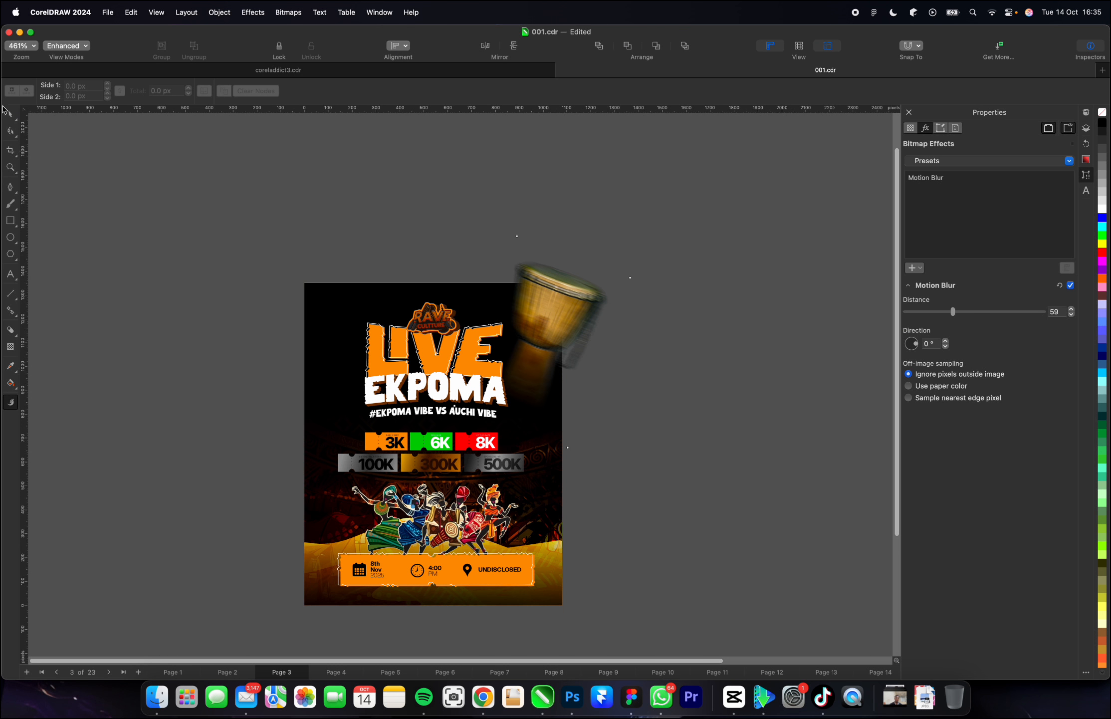
{"action": "left_click", "coordinate": [480, 330]}
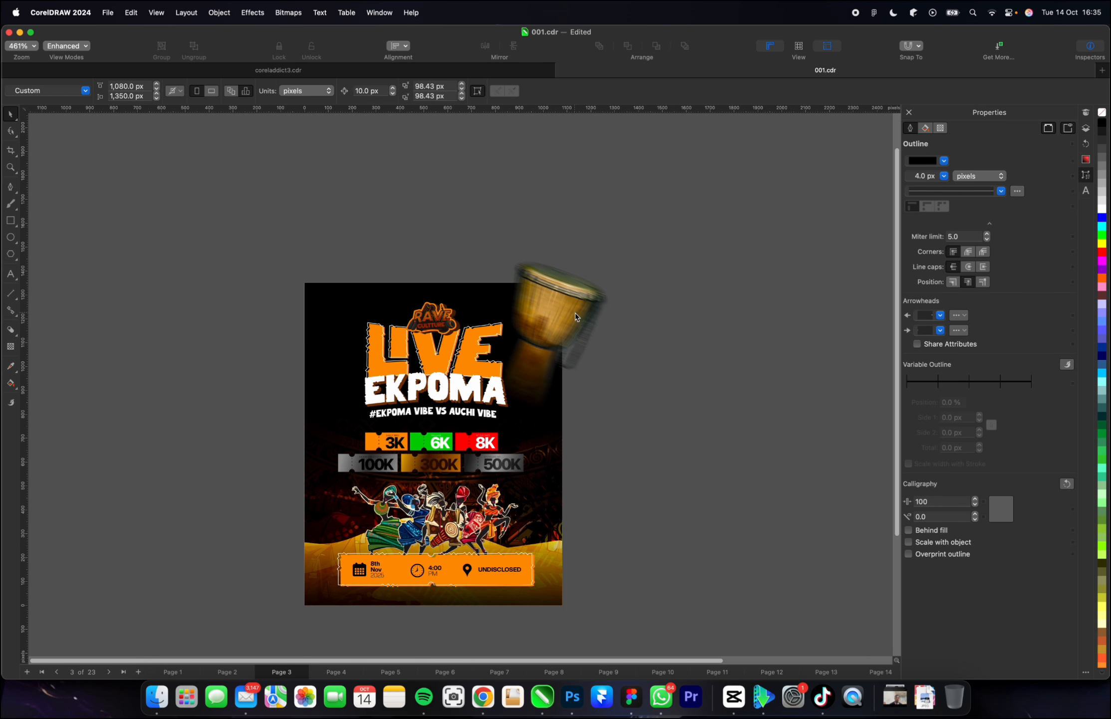
PowerClip the blurred drum inside the flyer's background rectangle.
{"action": "left_click", "coordinate": [578, 313]}
{"action": "right_click", "coordinate": [565, 315]}
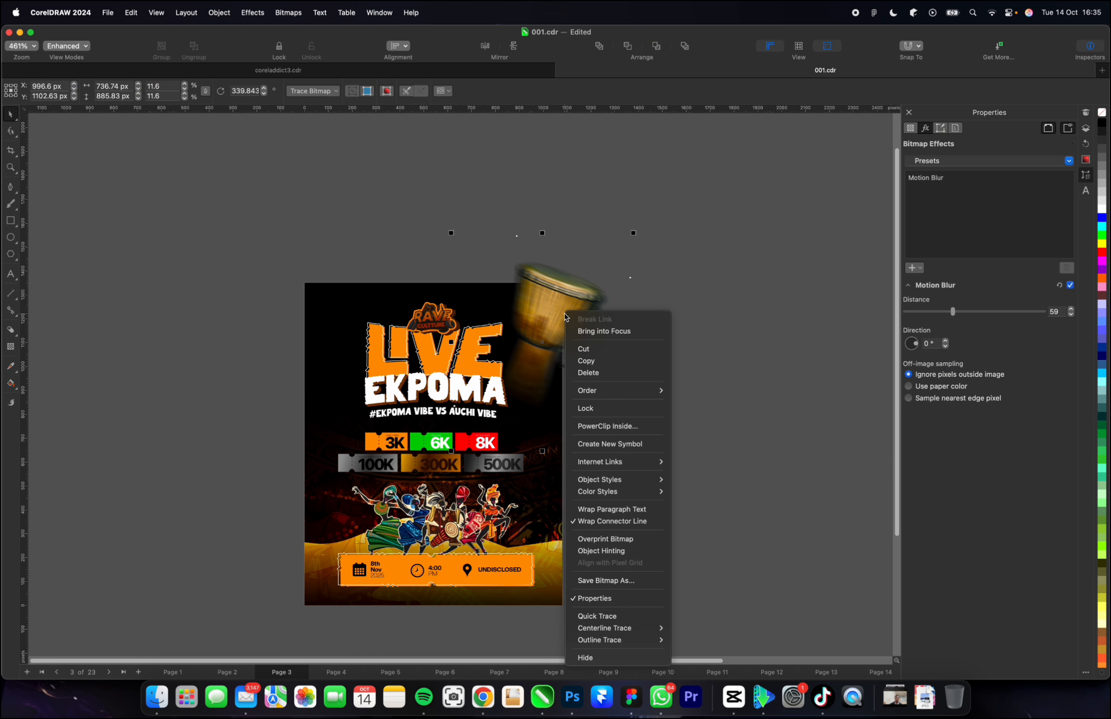
{"action": "left_click", "coordinate": [601, 426]}
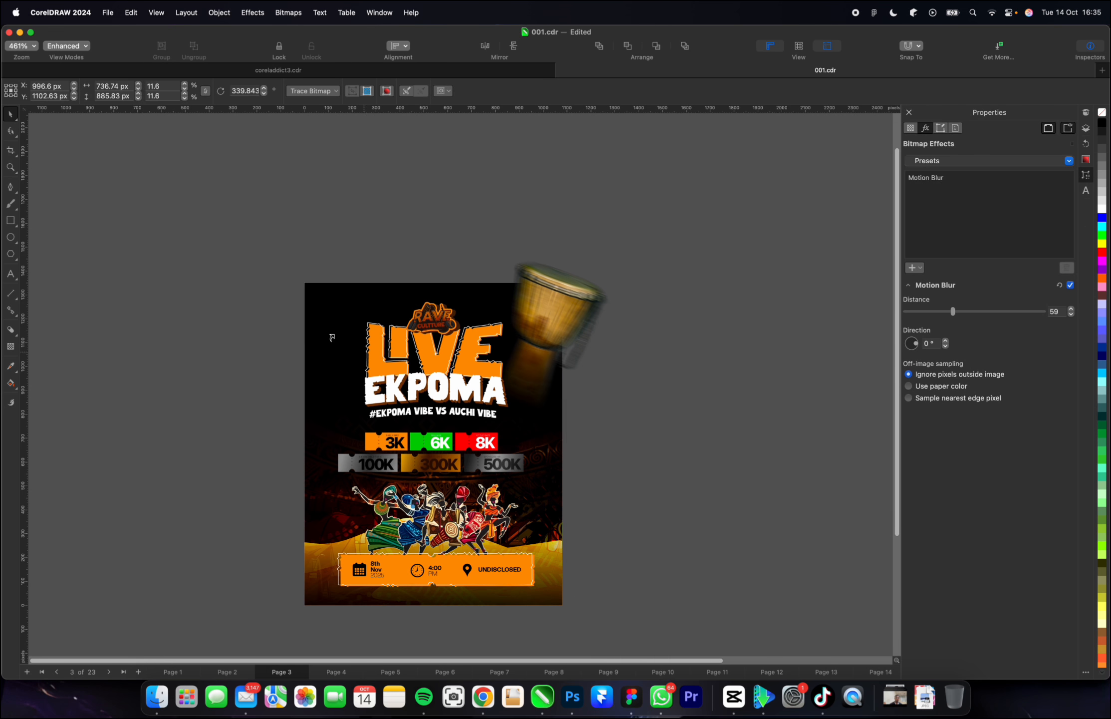
{"action": "left_click", "coordinate": [313, 311]}
Add a horizontally mirrored copy of the drum at the flyer's upper-left edge inside the background PowerClip and finish editing.
{"action": "double_click", "coordinate": [551, 305]}
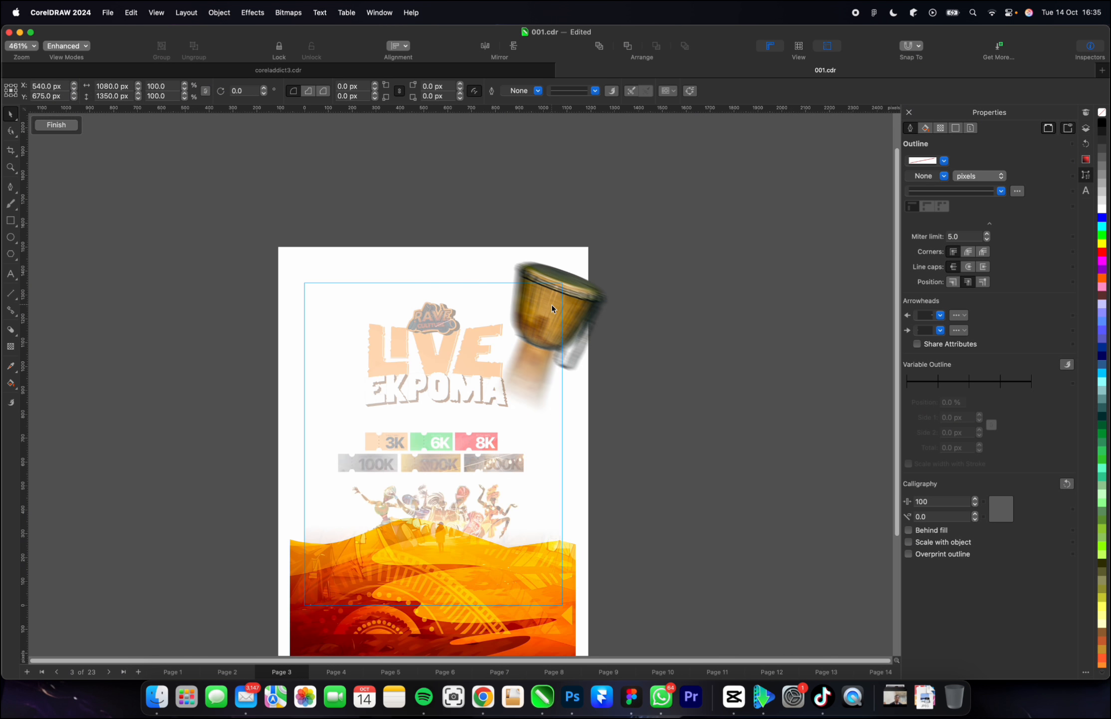
{"action": "left_click", "coordinate": [551, 304]}
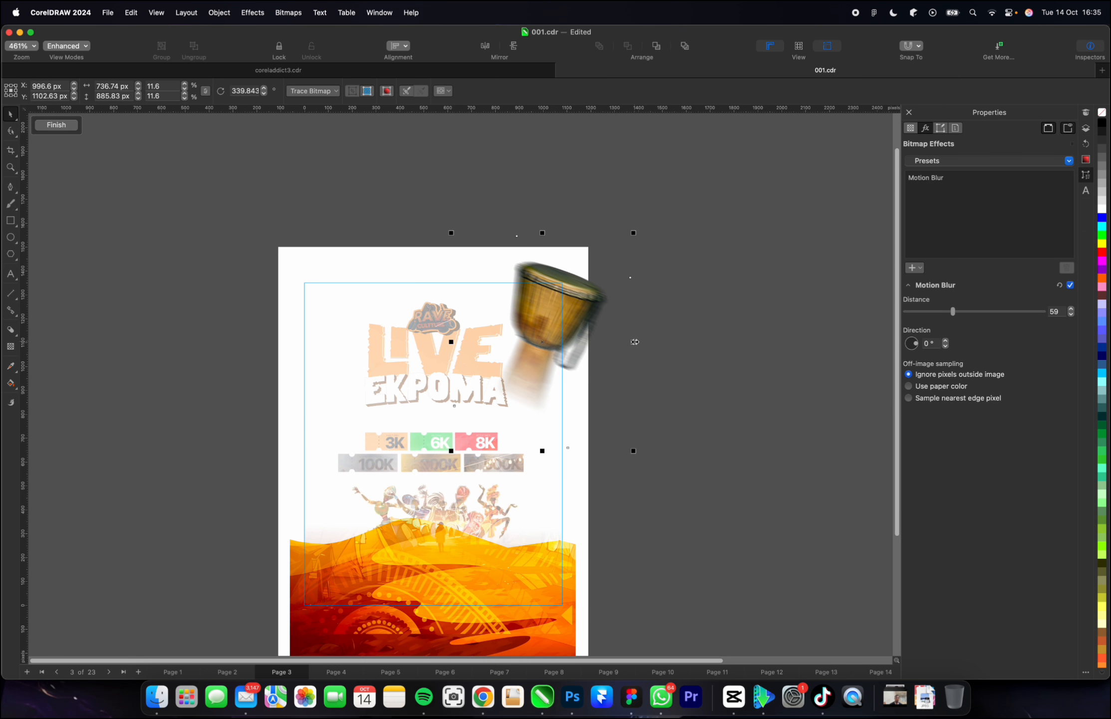
{"action": "left_click_drag", "start_coordinate": [635, 342], "coordinate": [275, 343]}
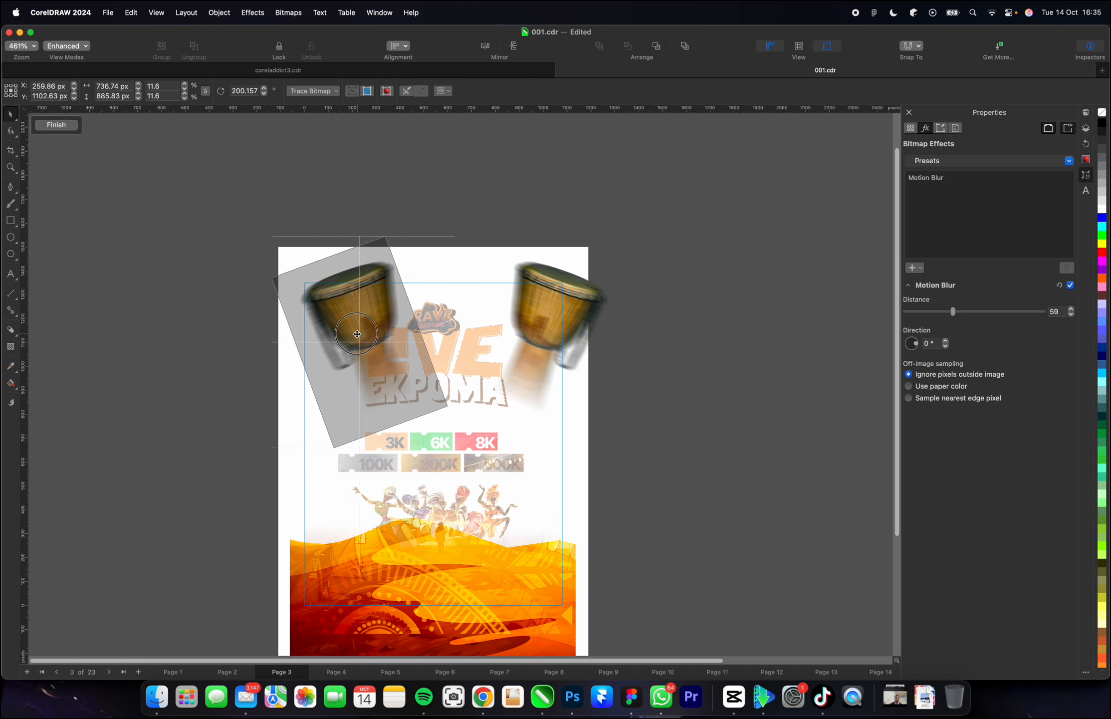
{"action": "left_click_drag", "start_coordinate": [357, 334], "coordinate": [328, 334]}
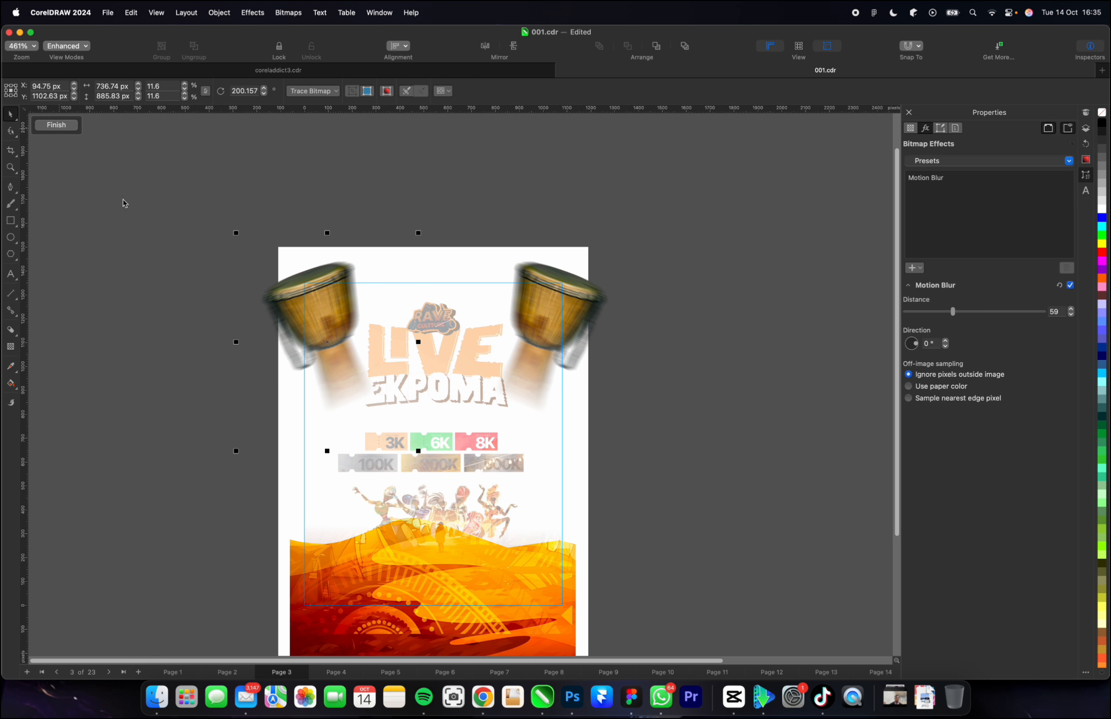
{"action": "left_click", "coordinate": [200, 288], "text": "super"}
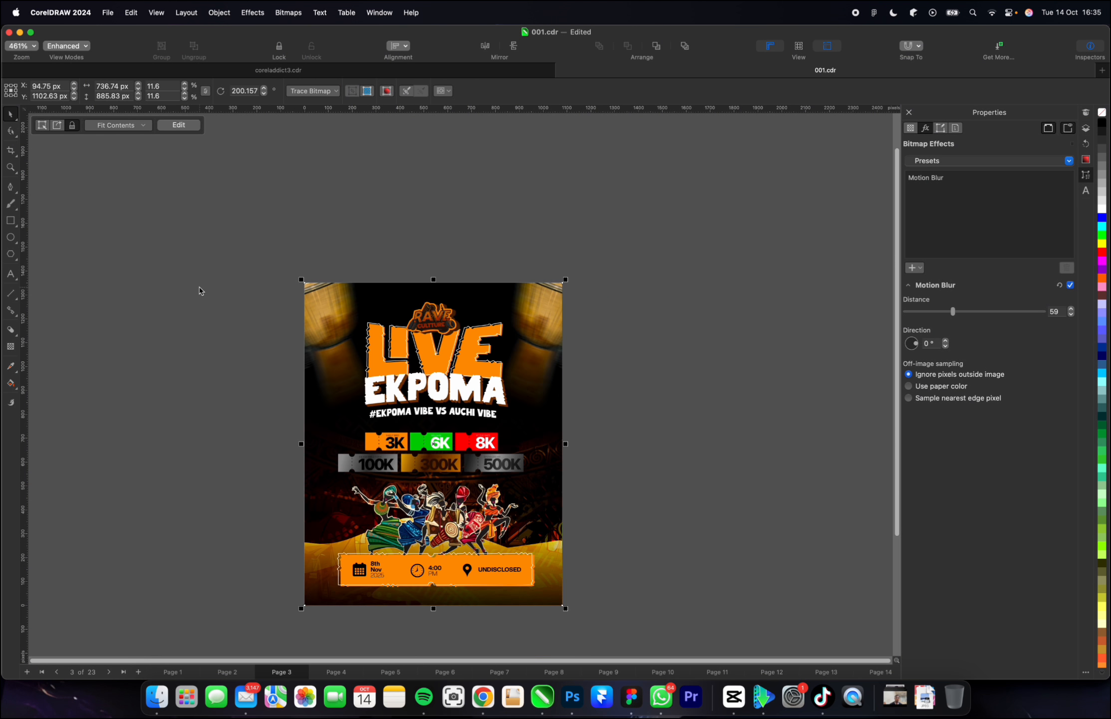
{"action": "left_click", "coordinate": [682, 222]}
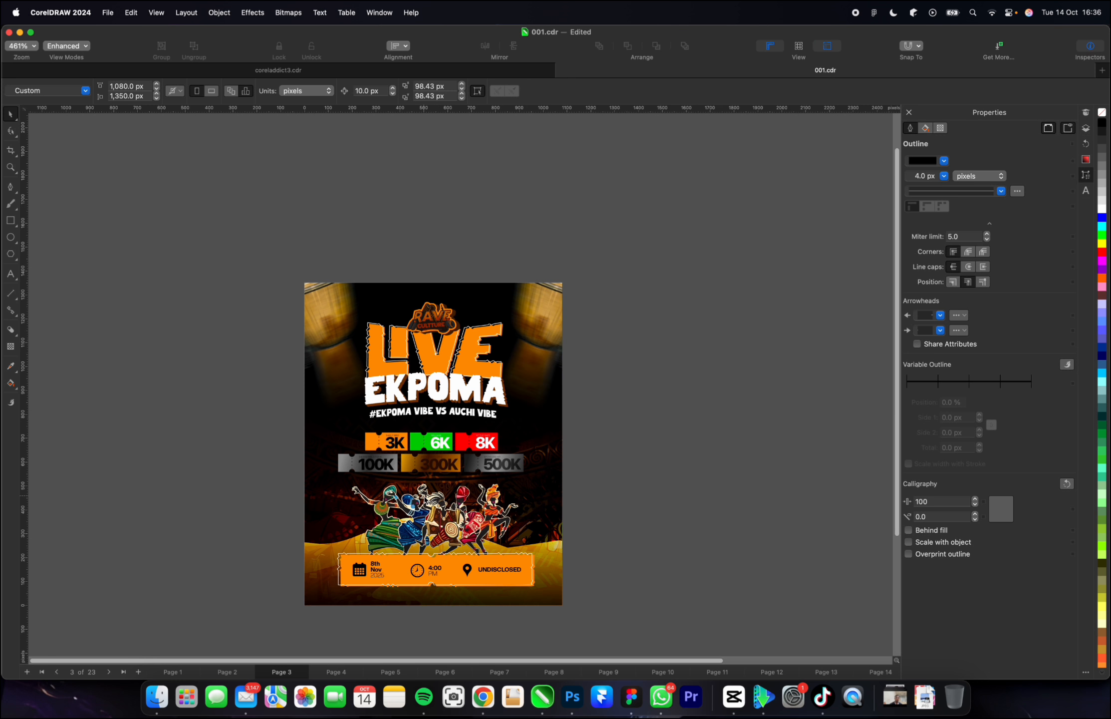
Set the start colour of the gold 300K ticket's gradient fill to the lighter yellow #FFD54A.
{"action": "scroll", "coordinate": [420, 479], "scroll_direction": "up", "scroll_amount": 5}
{"action": "left_click", "coordinate": [388, 429]}
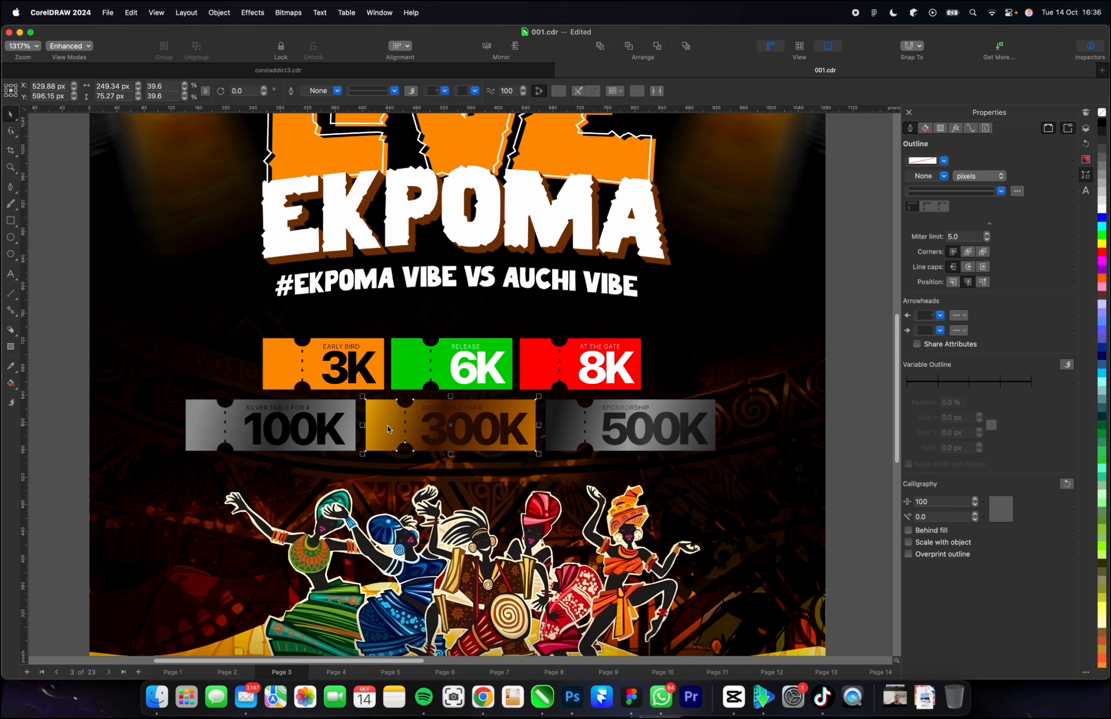
{"action": "key", "text": "g"}
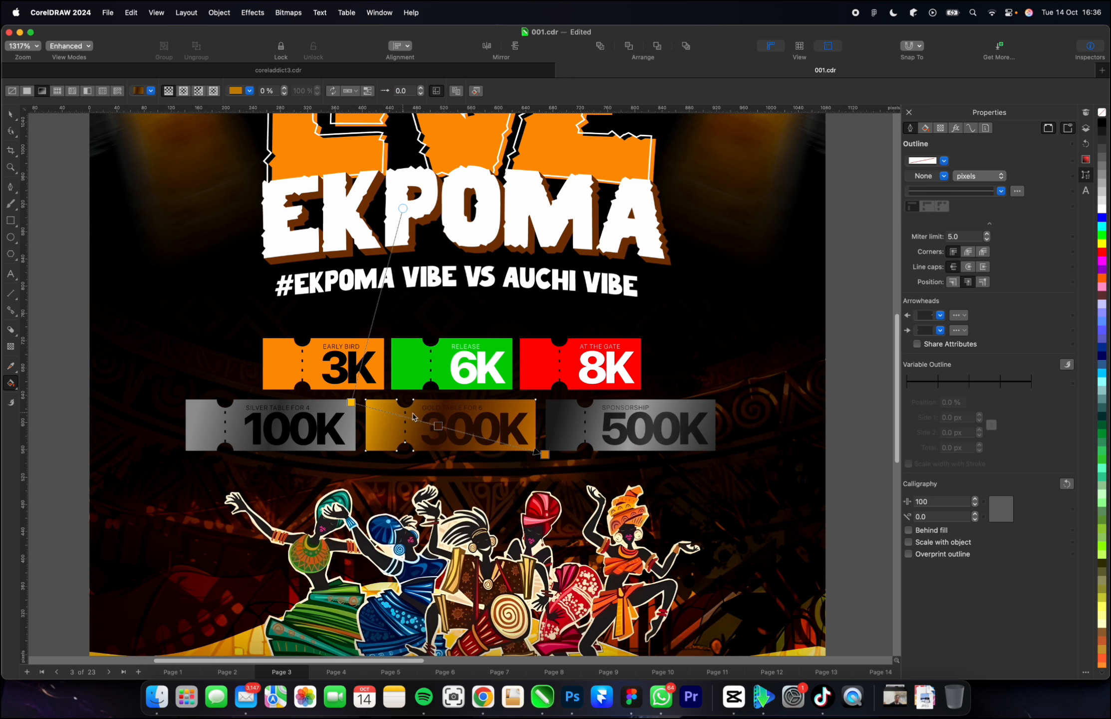
{"action": "left_click", "coordinate": [352, 402]}
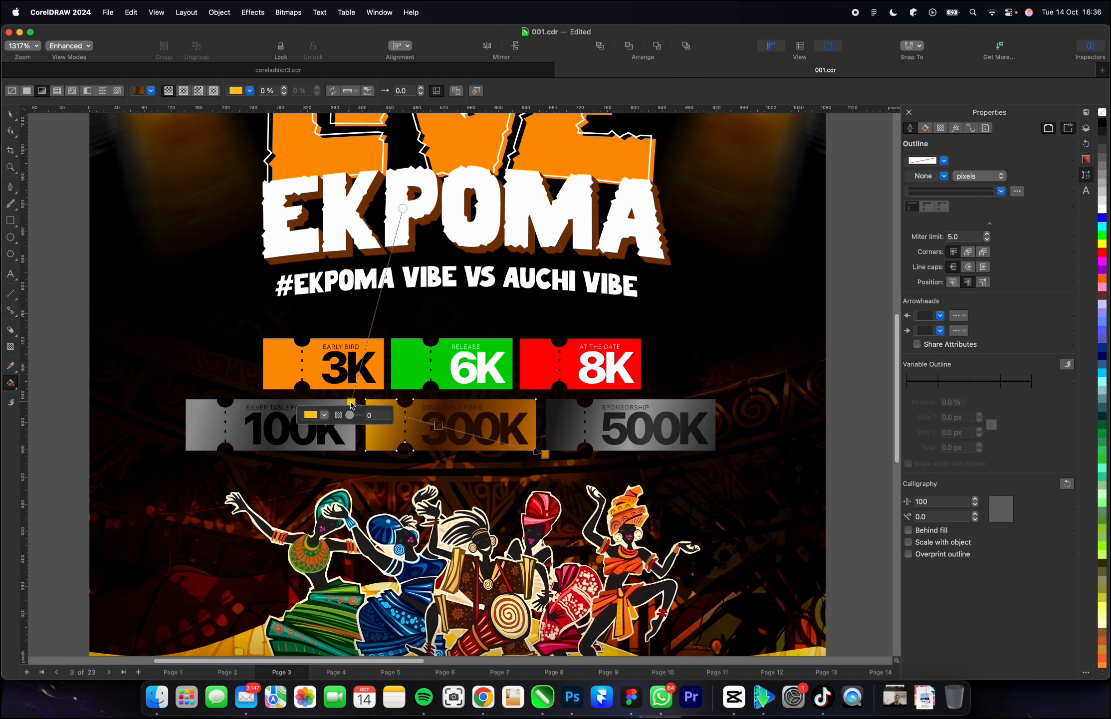
{"action": "left_click", "coordinate": [324, 415]}
{"action": "left_click_drag", "start_coordinate": [373, 455], "coordinate": [358, 455]}
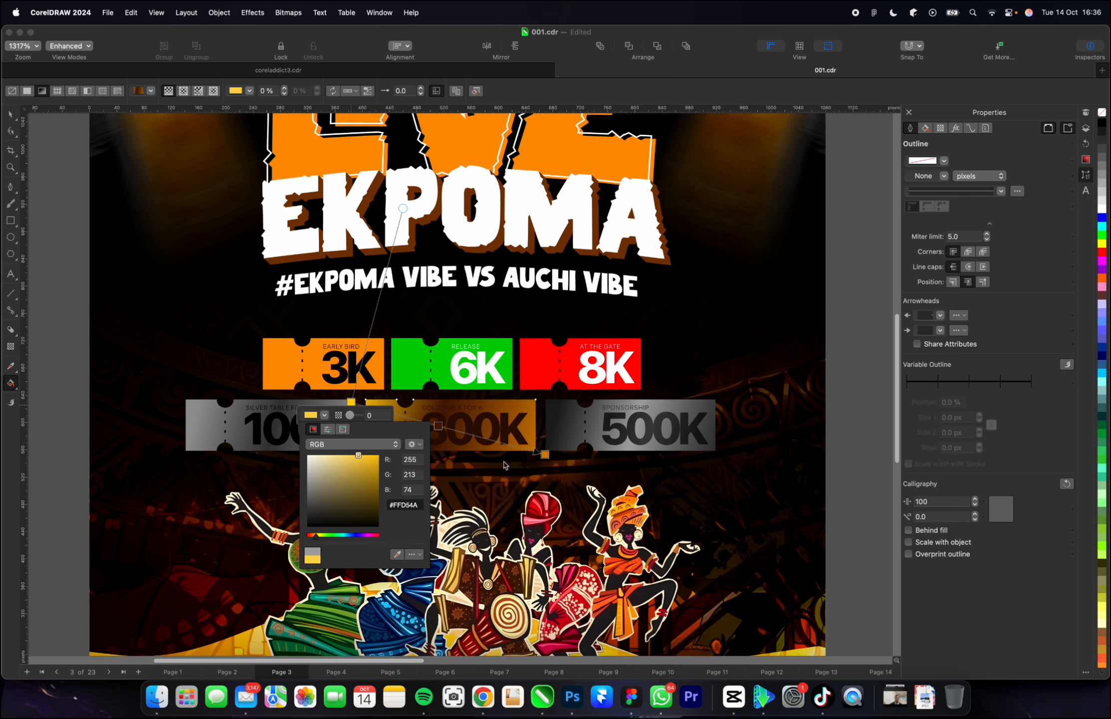
Pull both end nodes of the 300K ticket's gradient inward to about the ticket's upper-left and lower-right corners.
{"action": "left_click", "coordinate": [545, 454]}
{"action": "left_click", "coordinate": [545, 454]}
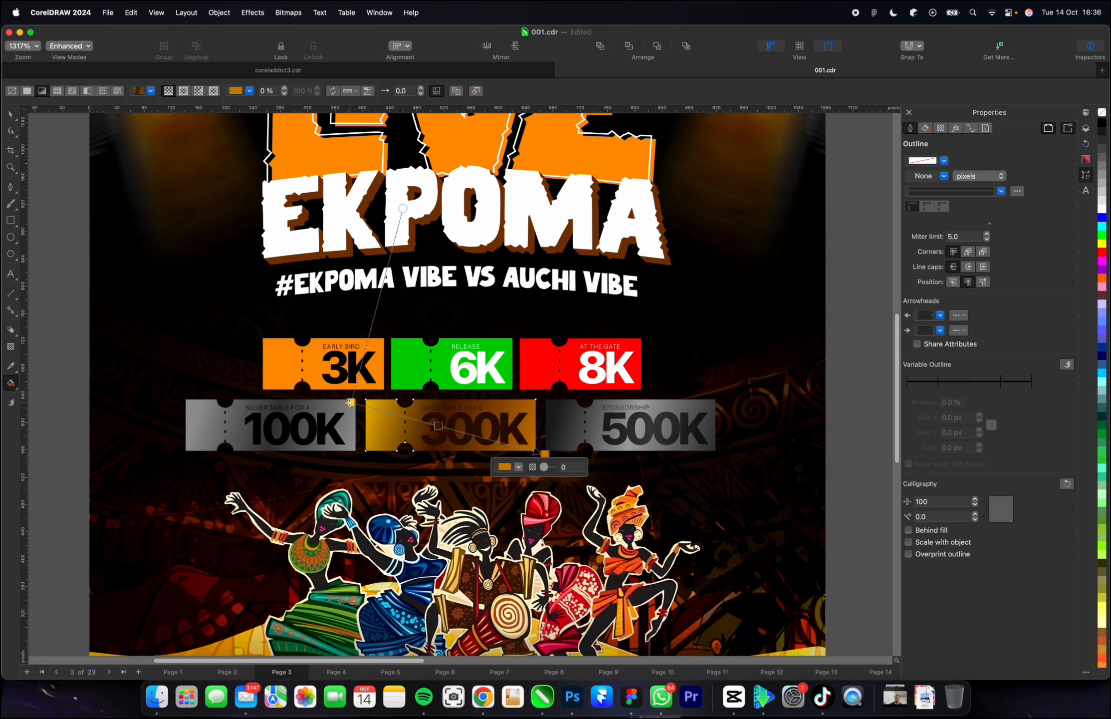
{"action": "left_click_drag", "start_coordinate": [350, 402], "coordinate": [366, 407]}
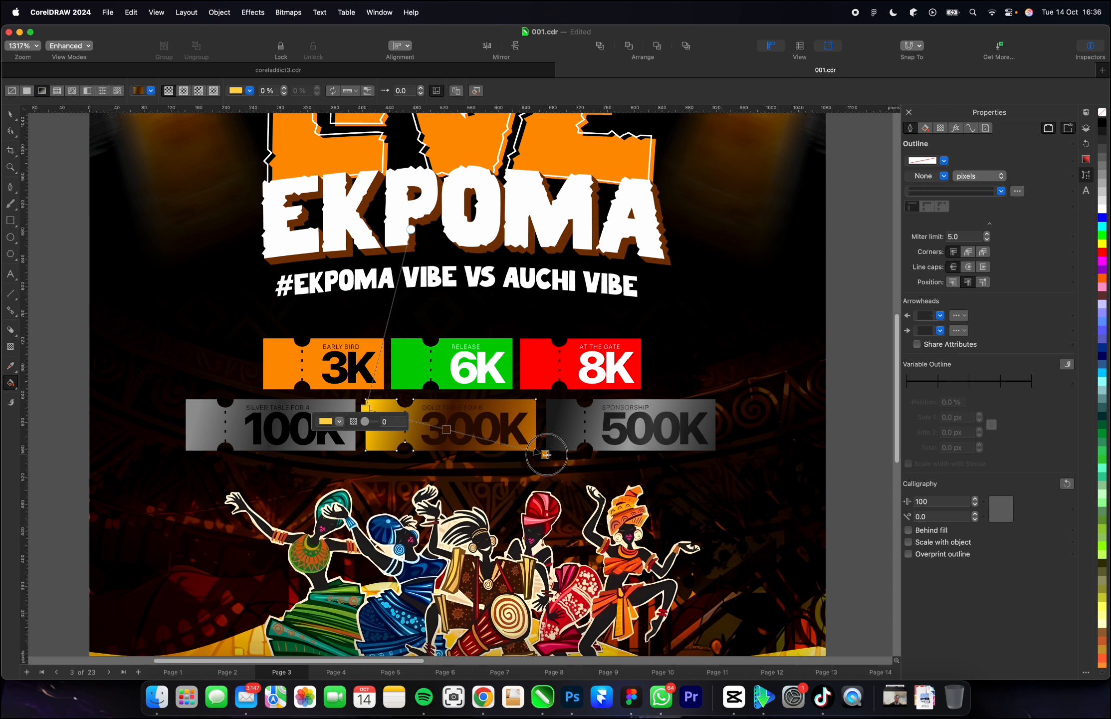
{"action": "left_click_drag", "start_coordinate": [547, 454], "coordinate": [529, 450]}
{"action": "key", "text": "space"}
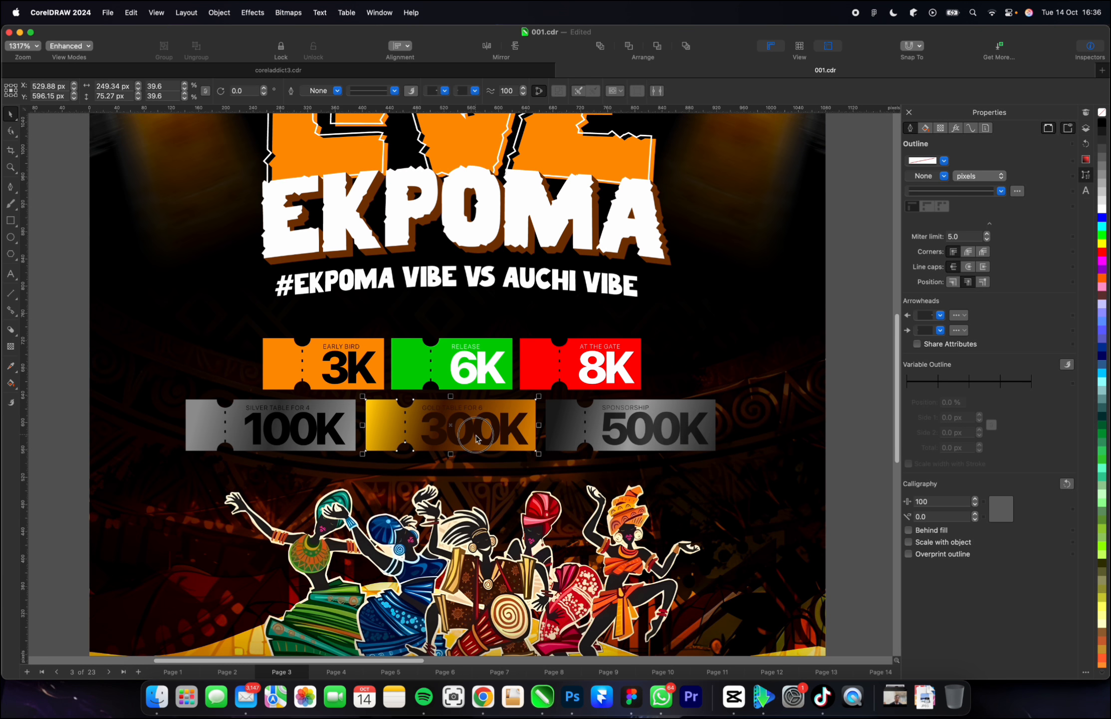
Recolour the 300K price and the GOLD TABLE FOR 6 label above it golden yellow.
{"action": "left_click", "coordinate": [476, 437]}
{"action": "left_click", "coordinate": [1102, 244]}
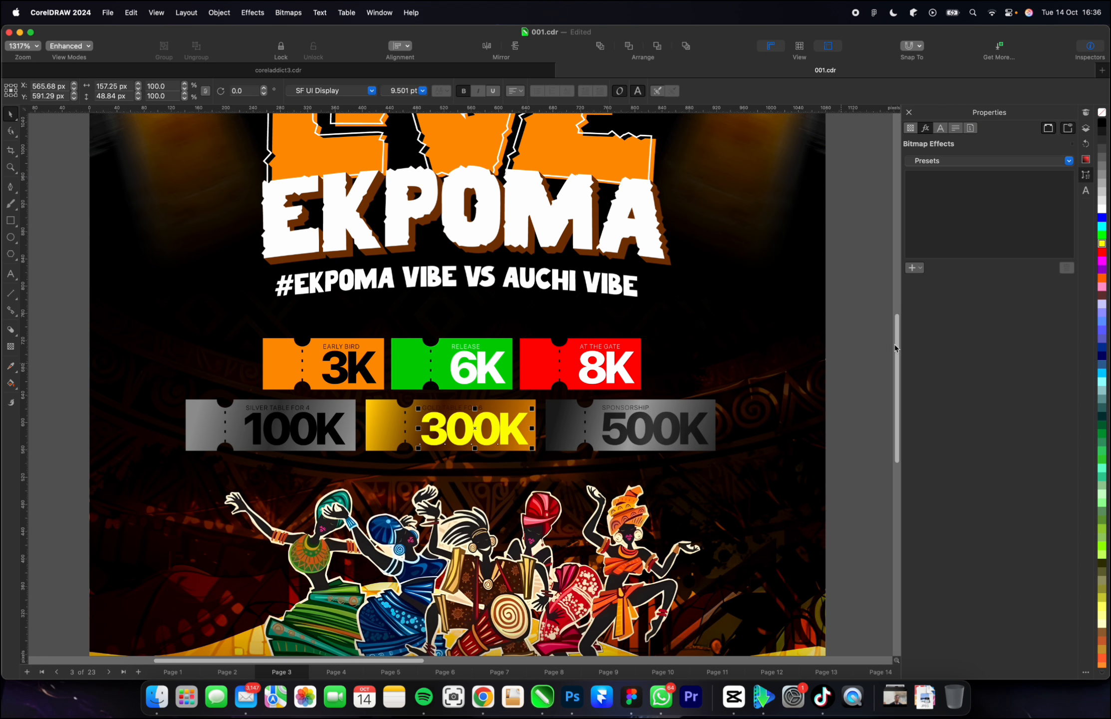
{"action": "scroll", "coordinate": [1101, 632], "scroll_direction": "down", "scroll_amount": 3}
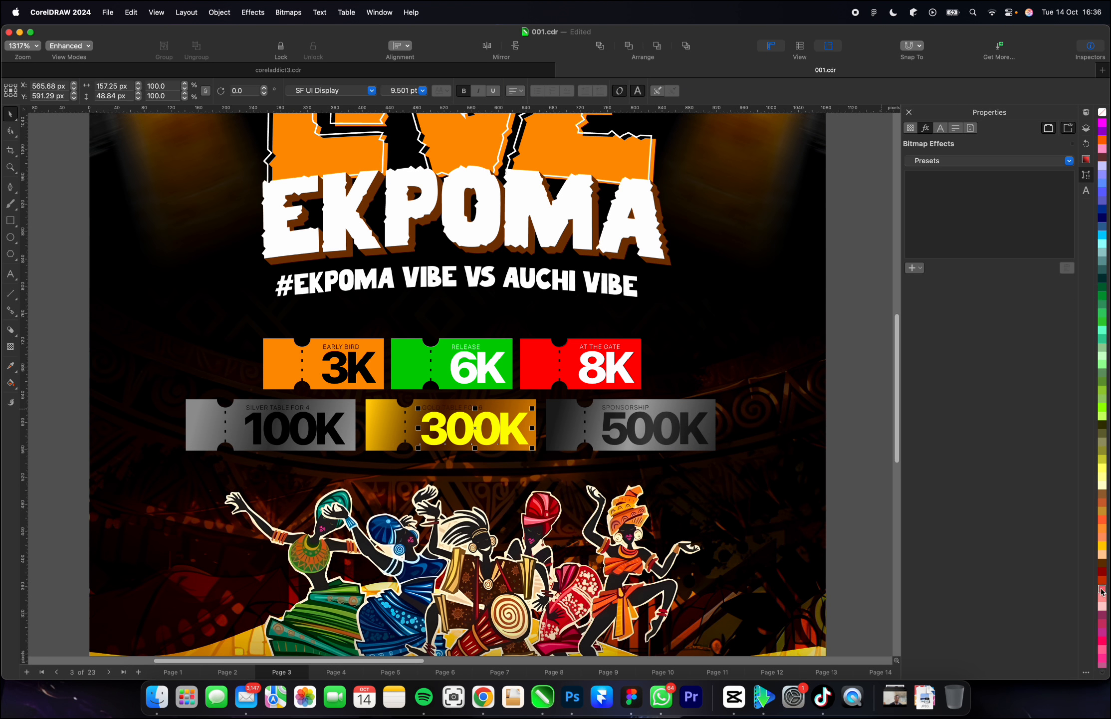
{"action": "left_click", "coordinate": [1101, 546]}
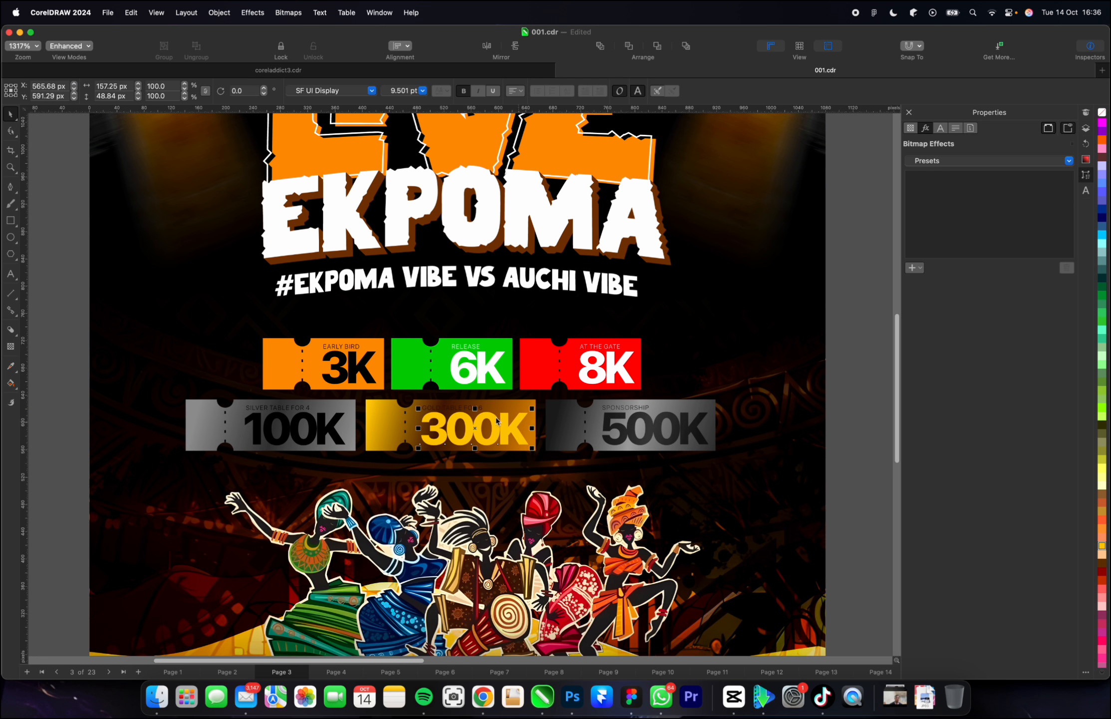
{"action": "left_click", "coordinate": [448, 407]}
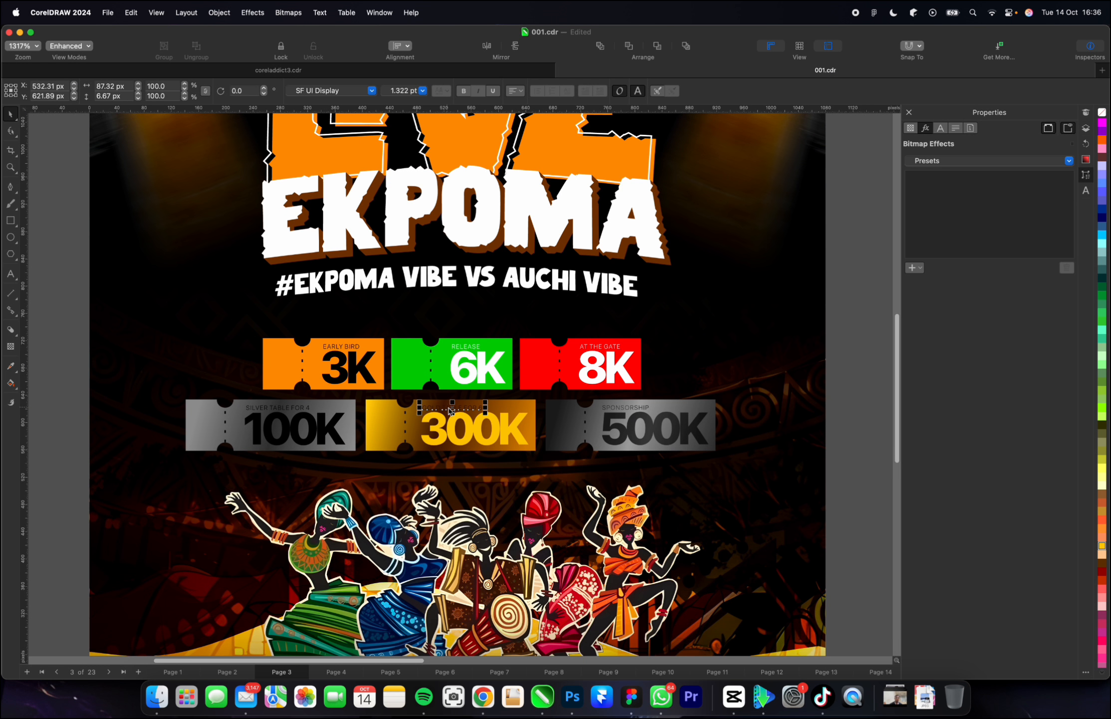
{"action": "left_click", "coordinate": [1101, 546]}
{"action": "key", "text": "Escape"}
{"action": "key", "text": "F4"}
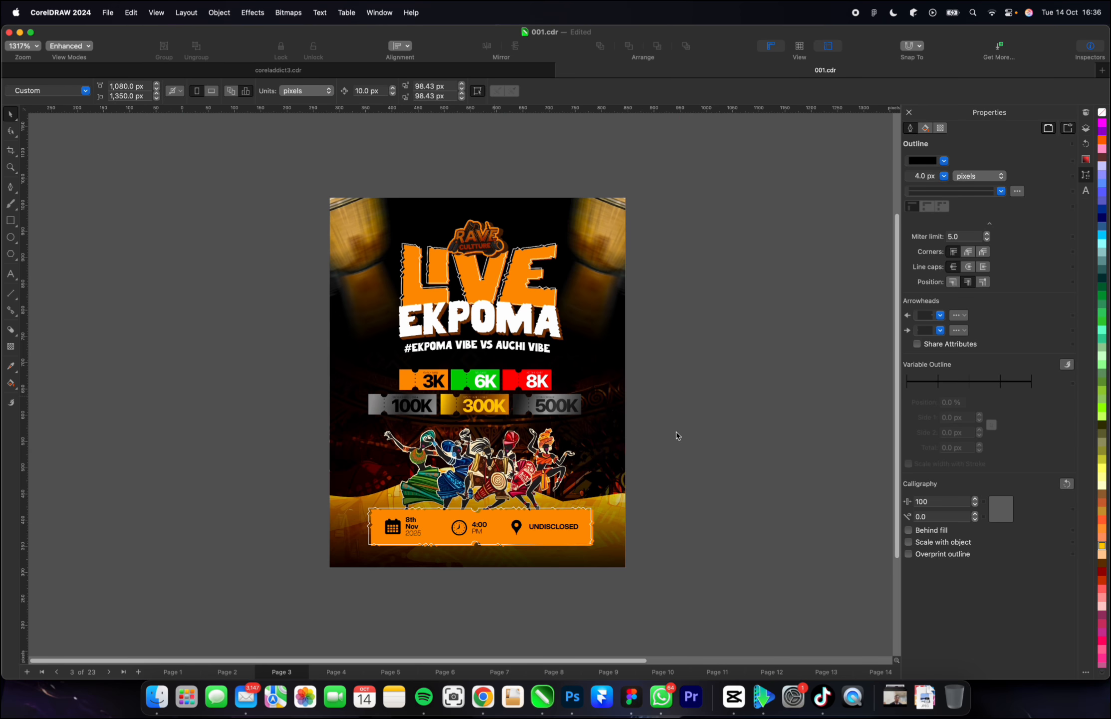
{"action": "scroll", "coordinate": [701, 428], "scroll_direction": "up", "scroll_amount": 2}
{"action": "scroll", "coordinate": [701, 428], "scroll_direction": "down", "scroll_amount": 1}
{"action": "scroll", "coordinate": [511, 394], "scroll_direction": "up", "scroll_amount": 2}
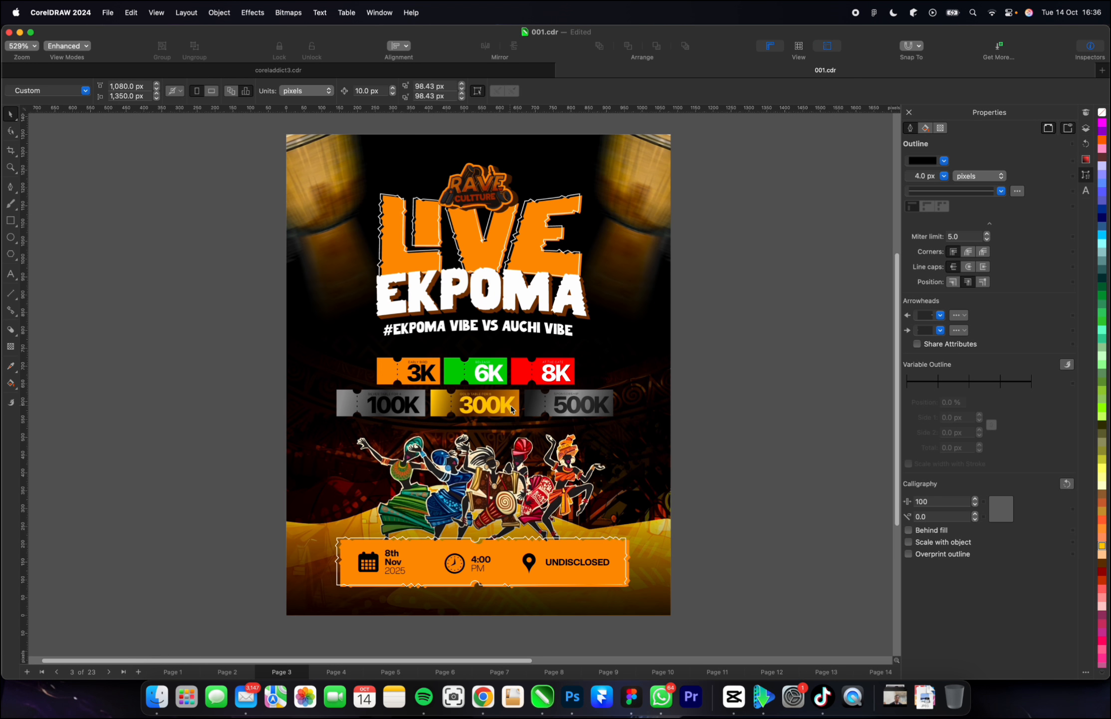
{"action": "scroll", "coordinate": [549, 414], "scroll_direction": "down", "scroll_amount": 1}
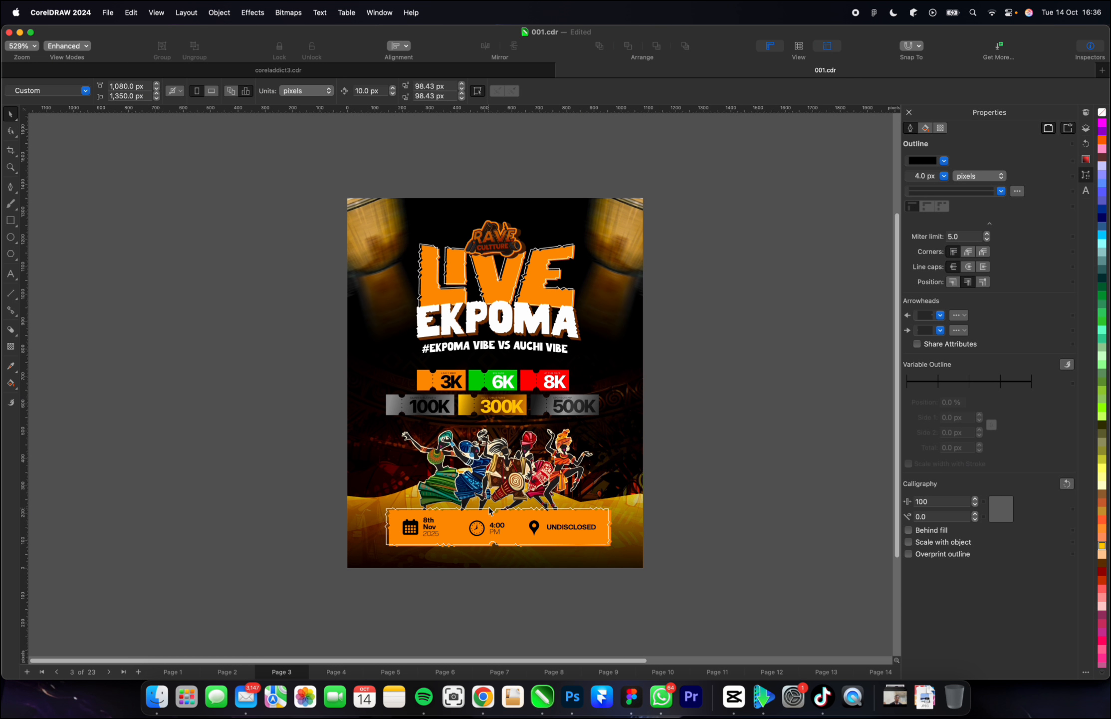
{"action": "scroll", "coordinate": [509, 449], "scroll_direction": "up", "scroll_amount": 1}
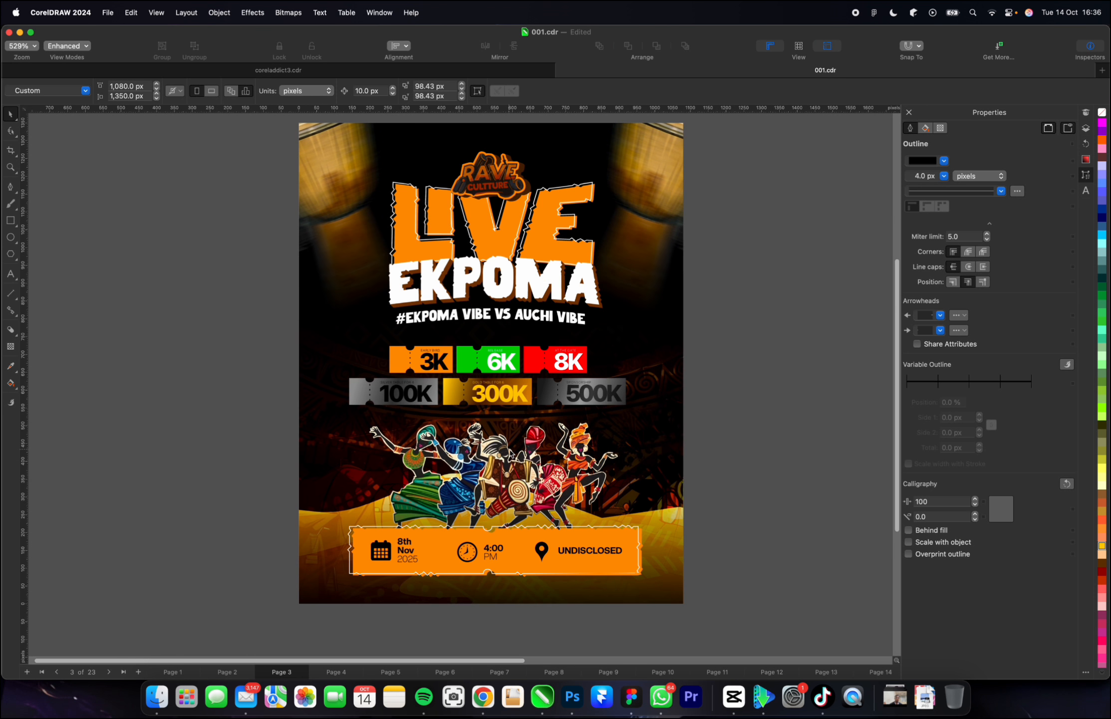
{"action": "scroll", "coordinate": [508, 451], "scroll_direction": "down", "scroll_amount": 1}
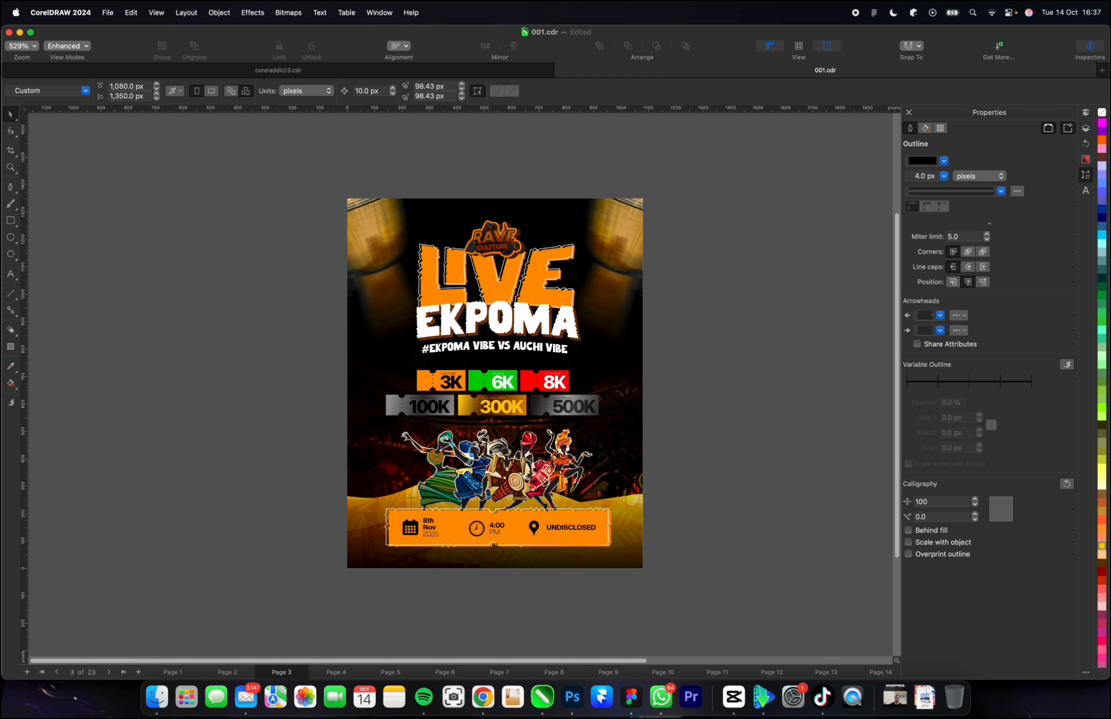
Add a block shadow about 5.6 px deep at about 291° to the #EKPOMA VIBE VS AUCHI VIBE tagline.
{"action": "scroll", "coordinate": [442, 352], "scroll_direction": "up", "scroll_amount": 5}
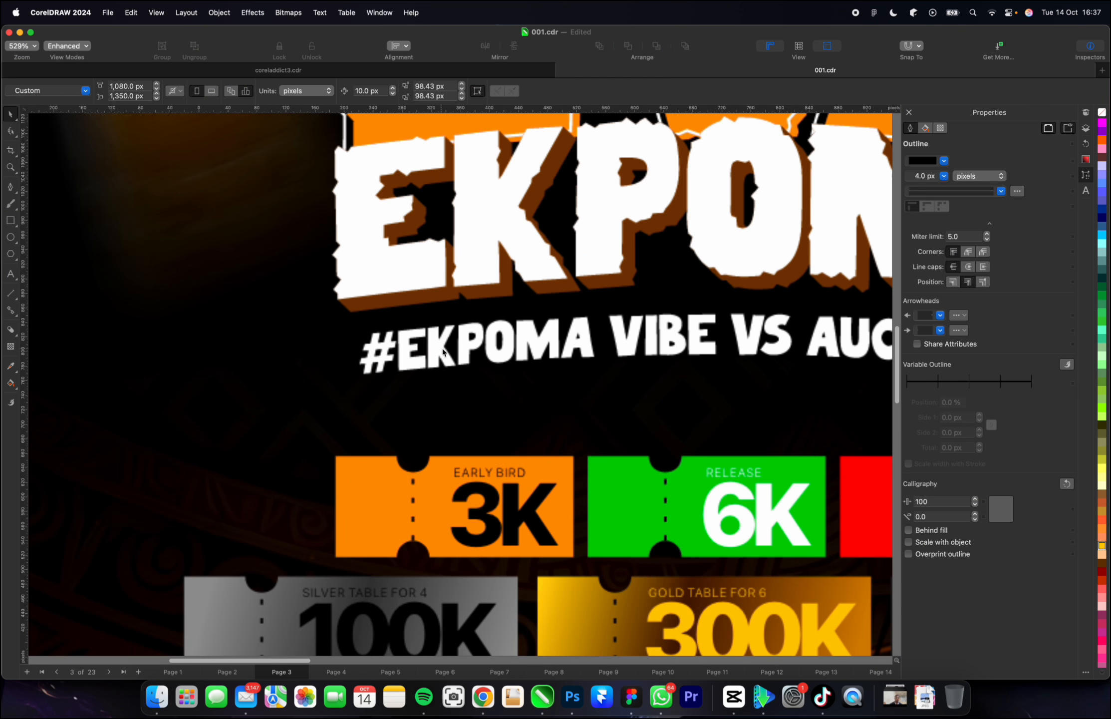
{"action": "left_click", "coordinate": [444, 351]}
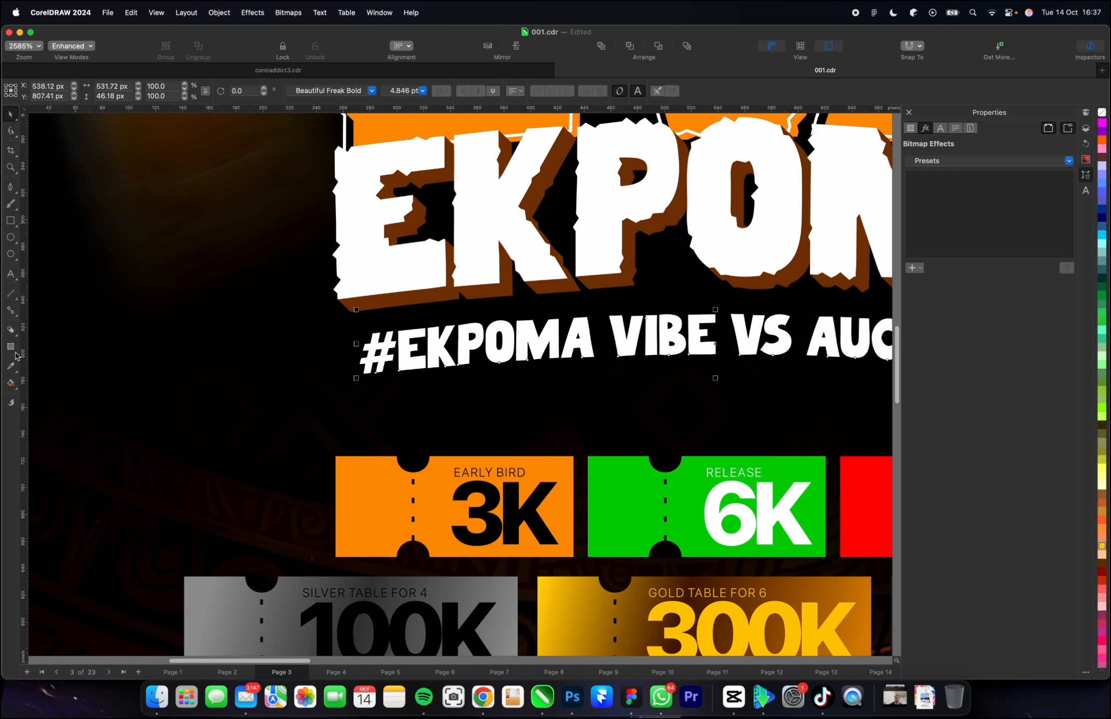
{"action": "left_click", "coordinate": [10, 330]}
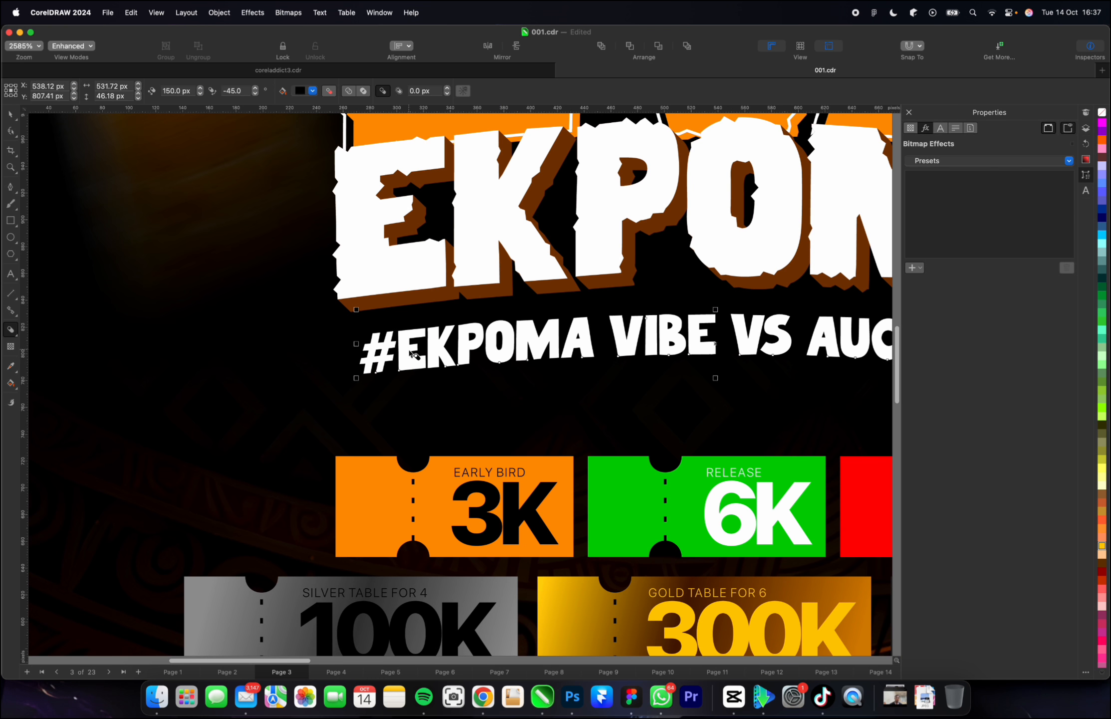
{"action": "left_click_drag", "start_coordinate": [441, 353], "coordinate": [722, 356]}
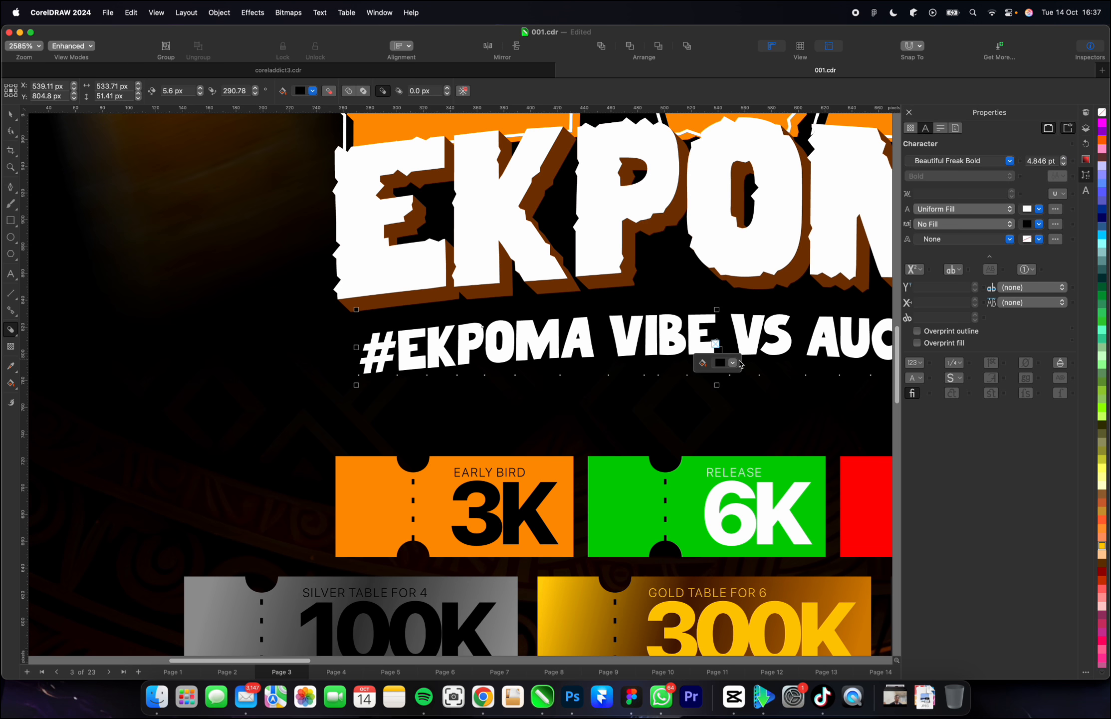
Colour the tagline's block shadow dark brown, about RGB 92, 47, 3, and leave the Block Shadow tool.
{"action": "left_click", "coordinate": [733, 363]}
{"action": "left_click", "coordinate": [786, 459]}
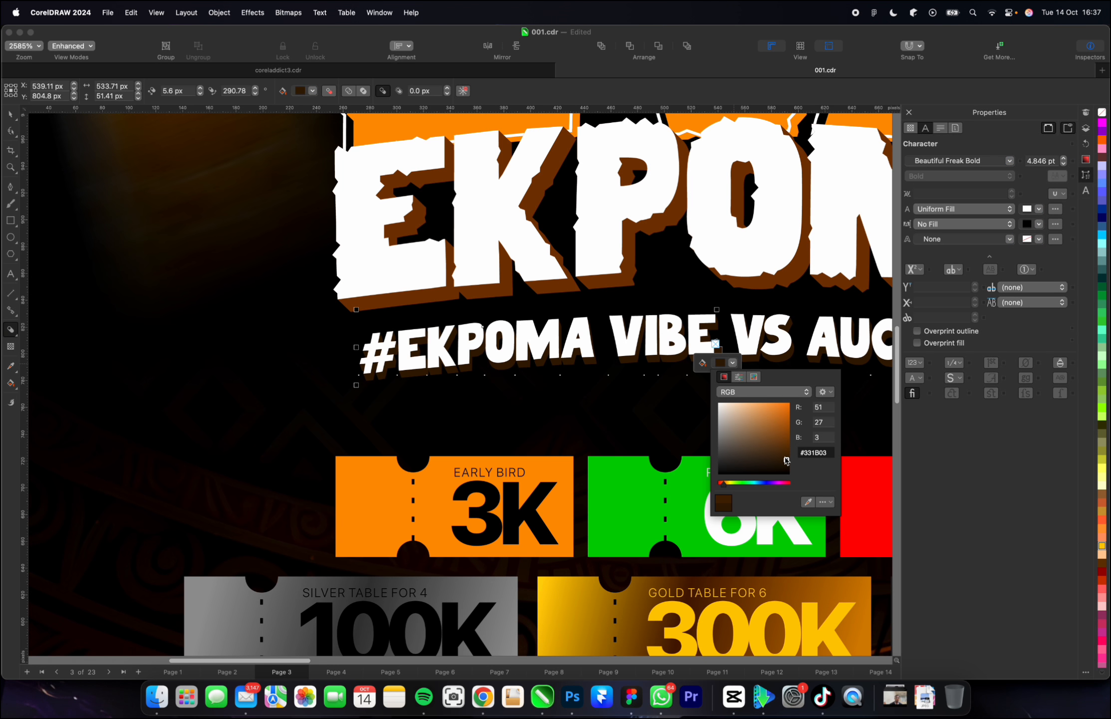
{"action": "left_click_drag", "start_coordinate": [786, 459], "coordinate": [788, 448]}
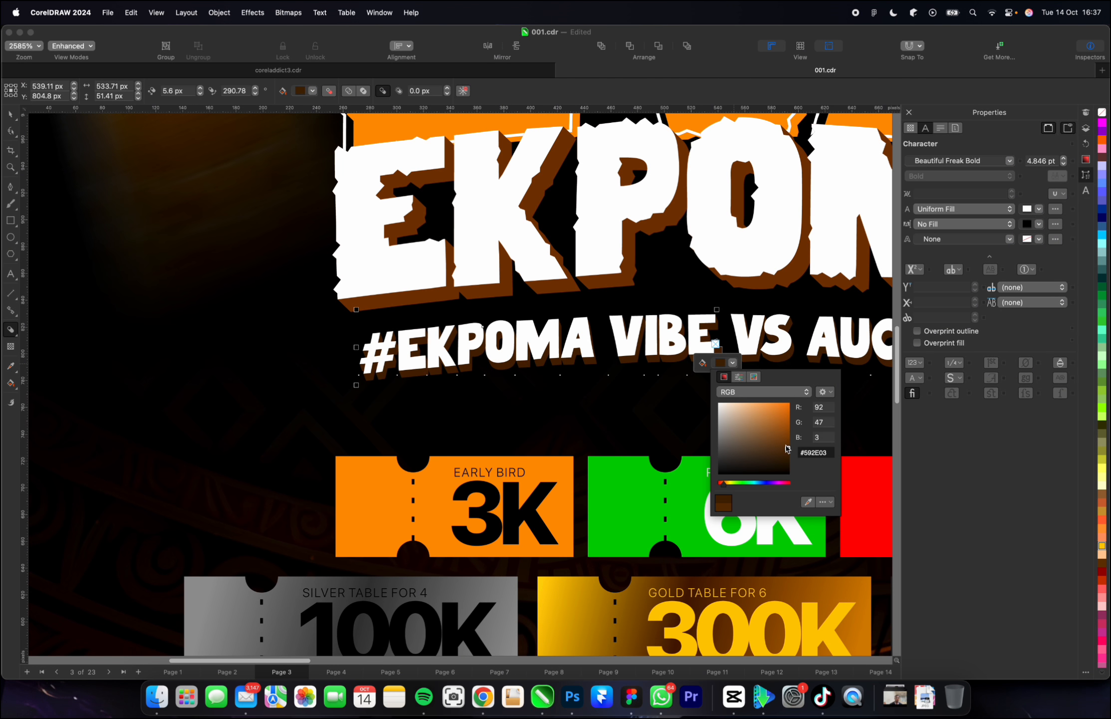
{"action": "left_click", "coordinate": [11, 118]}
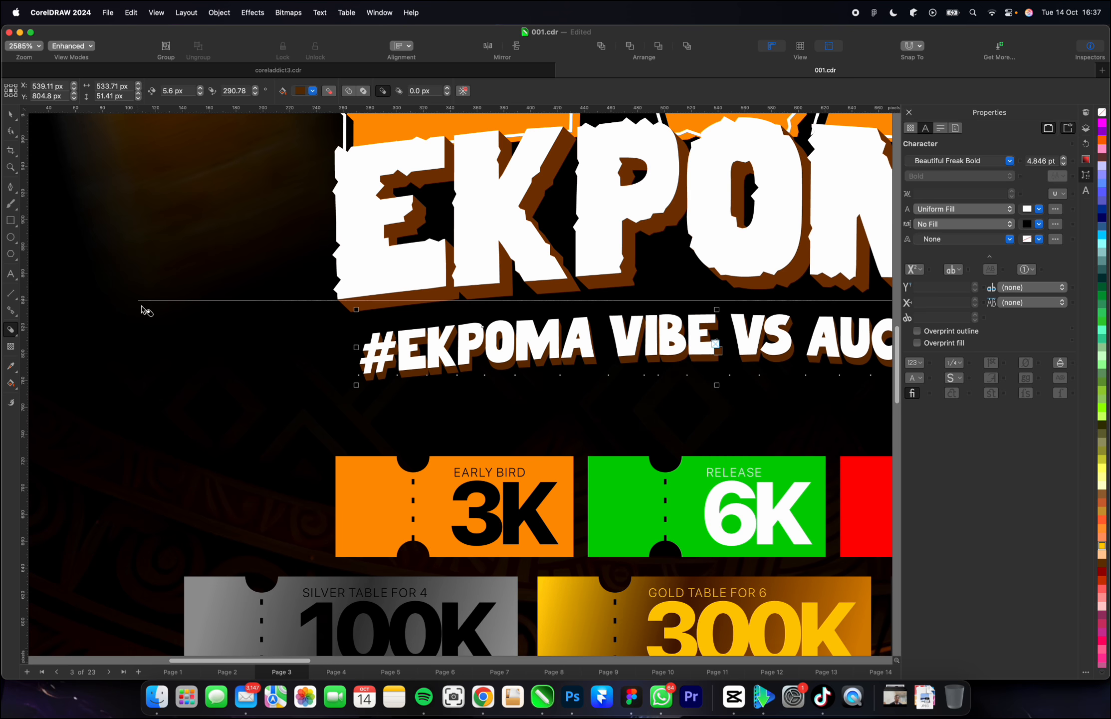
{"action": "scroll", "coordinate": [141, 307], "scroll_direction": "down", "scroll_amount": 5}
{"action": "scroll", "coordinate": [489, 348], "scroll_direction": "up", "scroll_amount": 1}
{"action": "scroll", "coordinate": [618, 362], "scroll_direction": "down", "scroll_amount": 4}
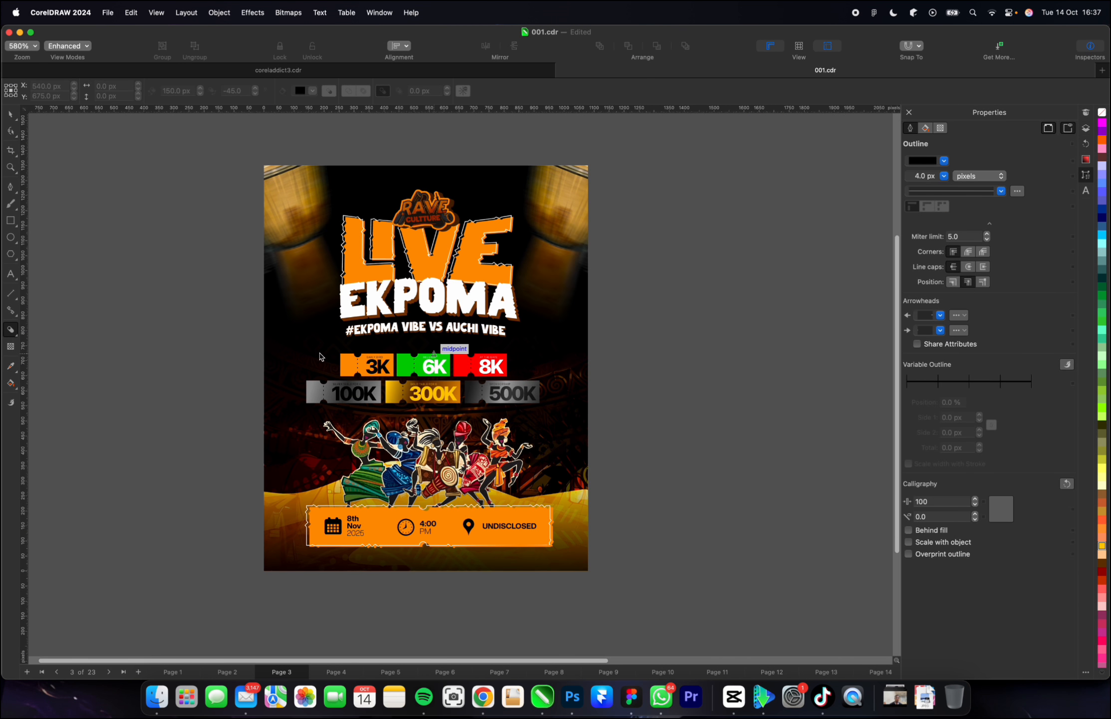
{"action": "key", "text": "space"}
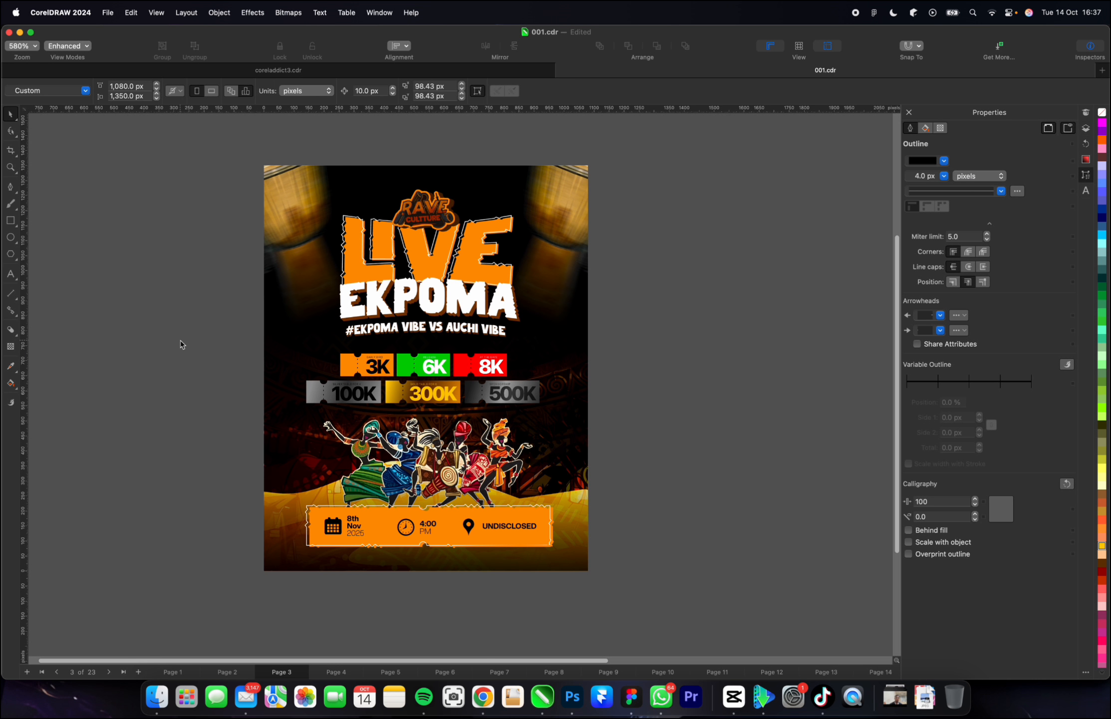